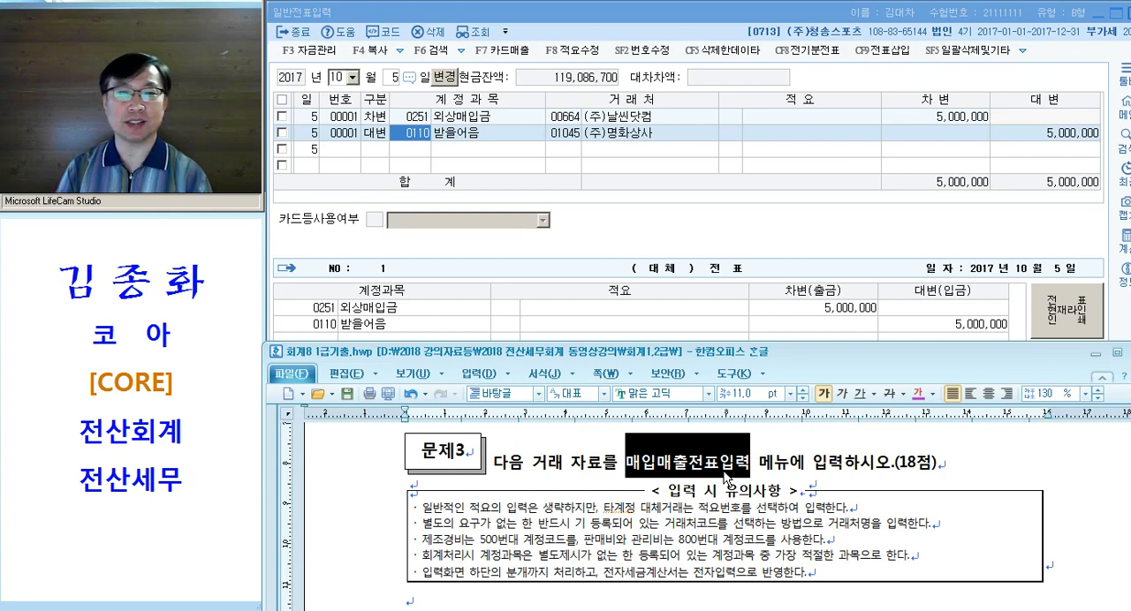
# Bring exam questions [1] to [3] into view by moving the exam document's window upward over the voucher screen
pyautogui.scroll(-5, 726, 477)
pyautogui.scroll(3, 728, 453)
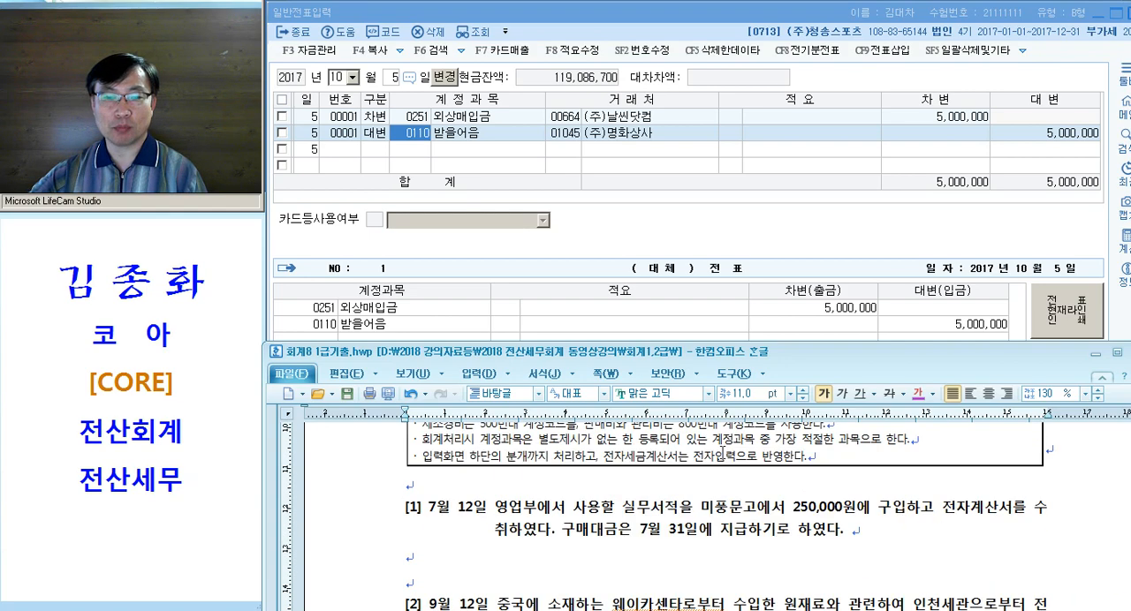
pyautogui.scroll(-1, 722, 456)
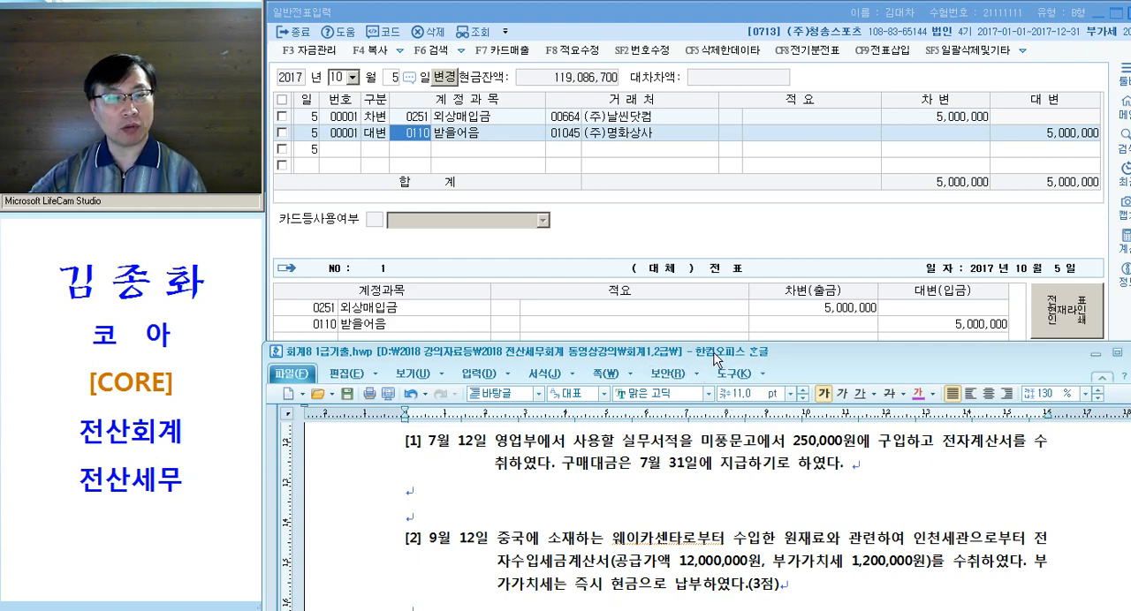
pyautogui.moveTo(716, 358); pyautogui.dragTo(730, 0)
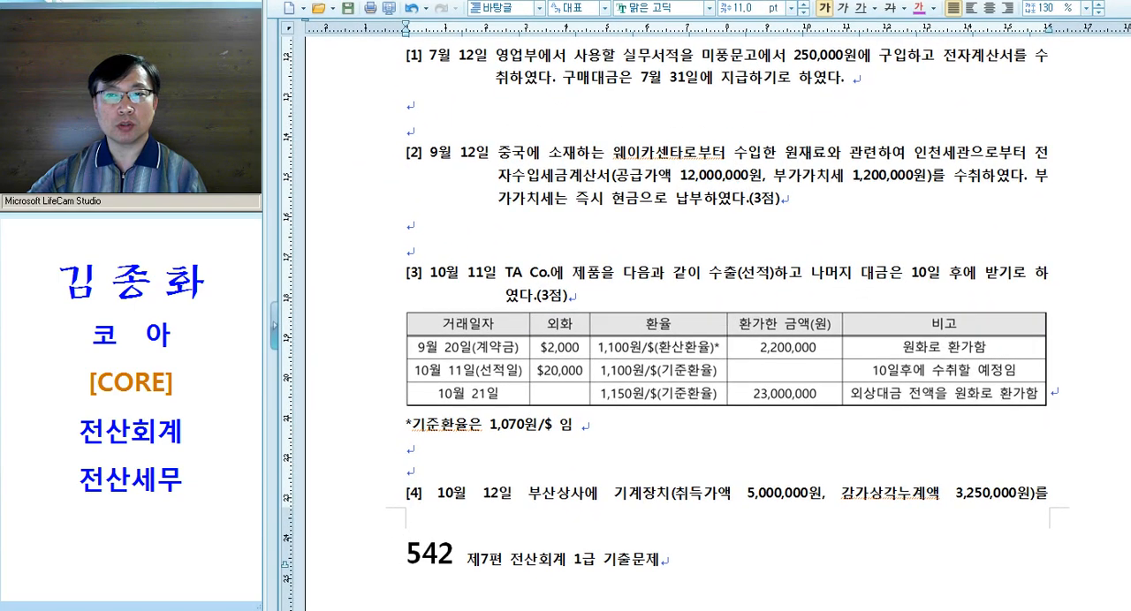
# Emphasize the word 실무서적 in question [1] with larger magenta text
pyautogui.scroll(1, 594, 162)
pyautogui.click(542, 185)
pyautogui.moveTo(623, 126); pyautogui.dragTo(674, 126)
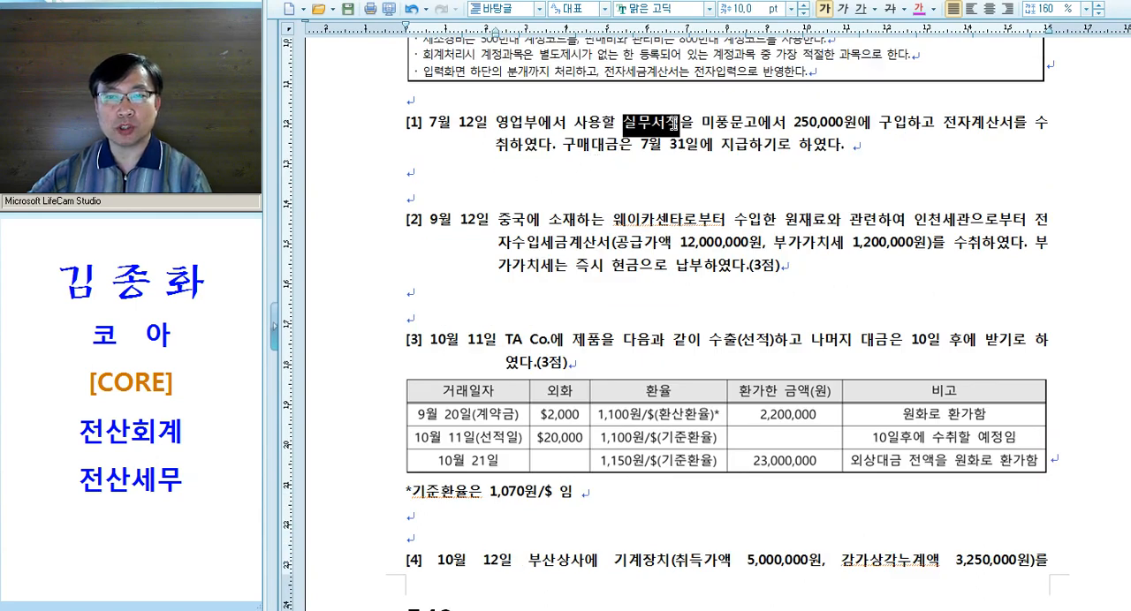
pyautogui.hotkey('ctrl', 'm')
pyautogui.press('d')
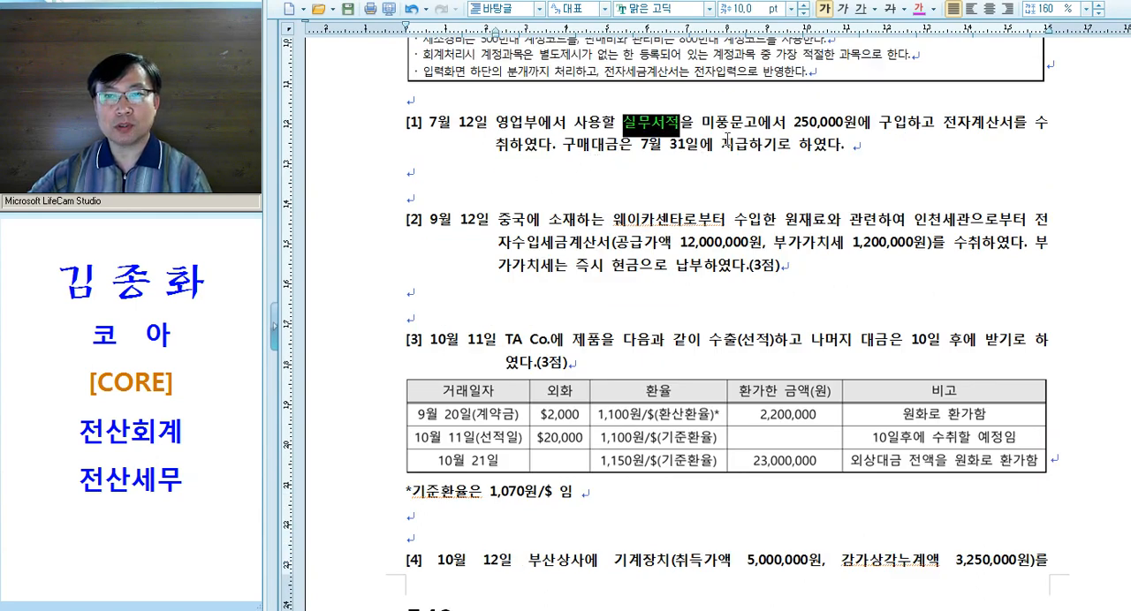
pyautogui.click(803, 6)
pyautogui.click(677, 131)
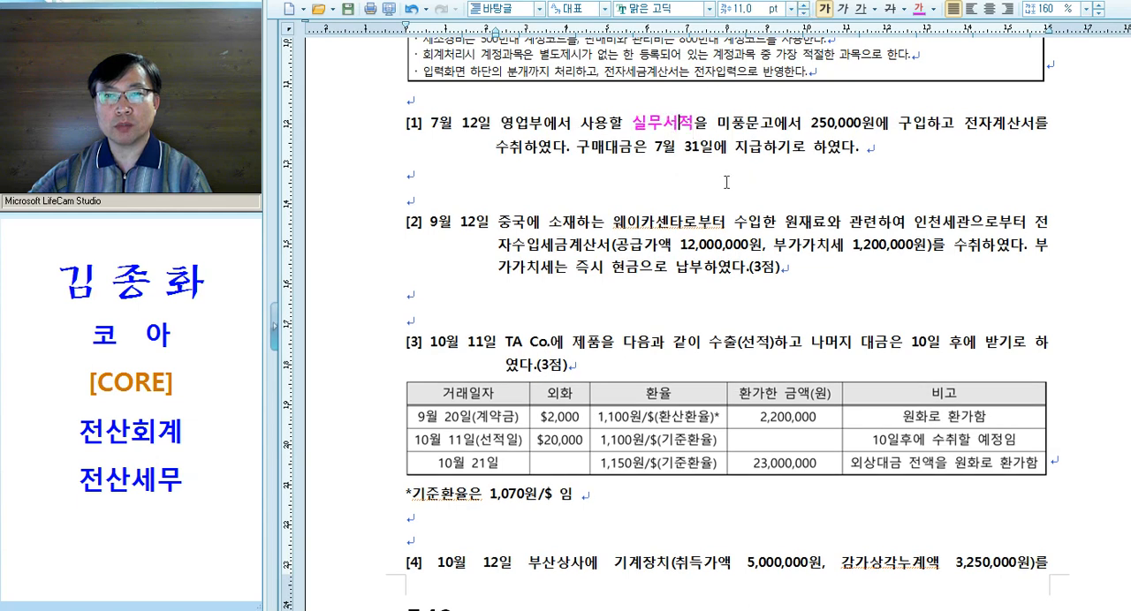
# Copy the magenta emphasis to 전자계산서 and 7월 31일에 지급하기로 in question [1], underlining 계산서 in red
pyautogui.hotkey('alt', 'c')
pyautogui.click(814, 246)
pyautogui.moveTo(959, 132); pyautogui.dragTo(1034, 130)
pyautogui.hotkey('alt', 'c')
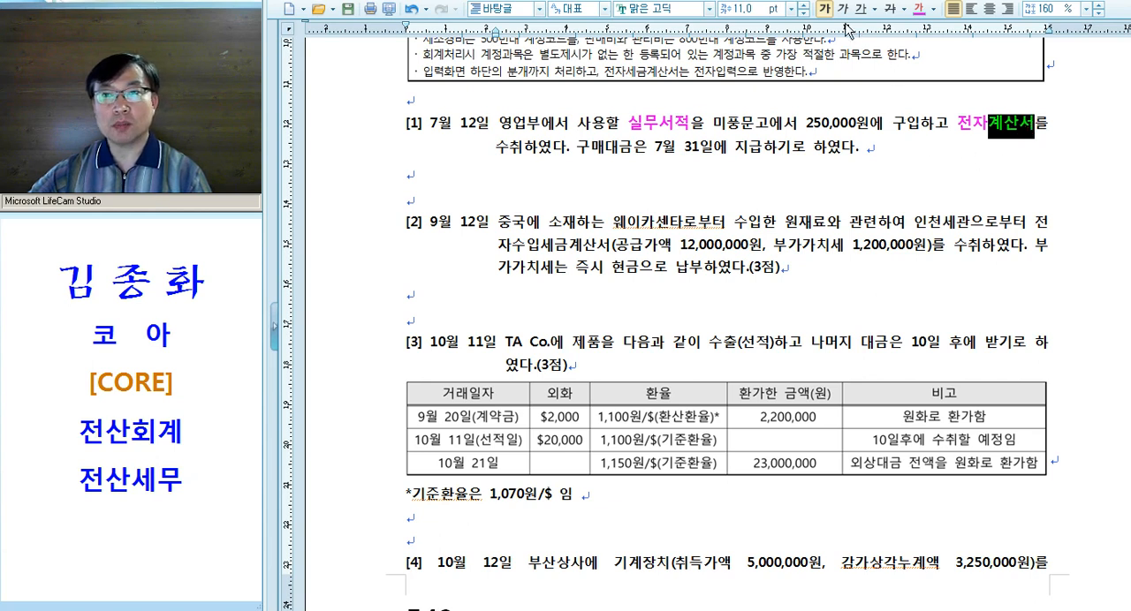
pyautogui.hotkey('alt', 'c')
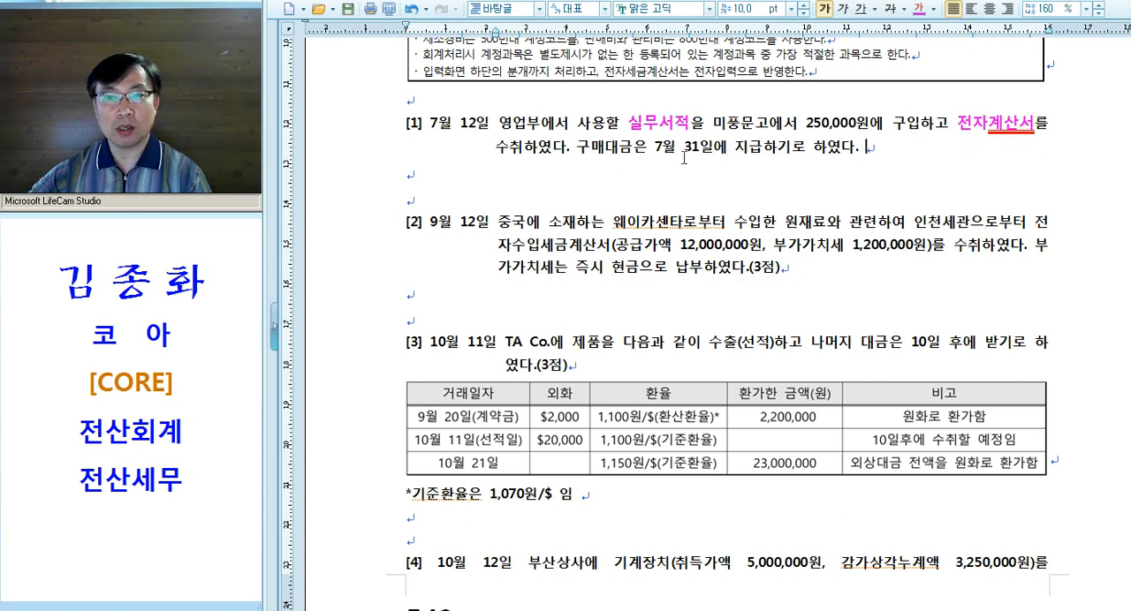
pyautogui.moveTo(654, 148); pyautogui.dragTo(804, 153)
pyautogui.hotkey('alt', 'c')
# Write the tax type <면세> below question [1], followed on the same line by the debit account 8**.도서인쇄비
pyautogui.click(787, 172)
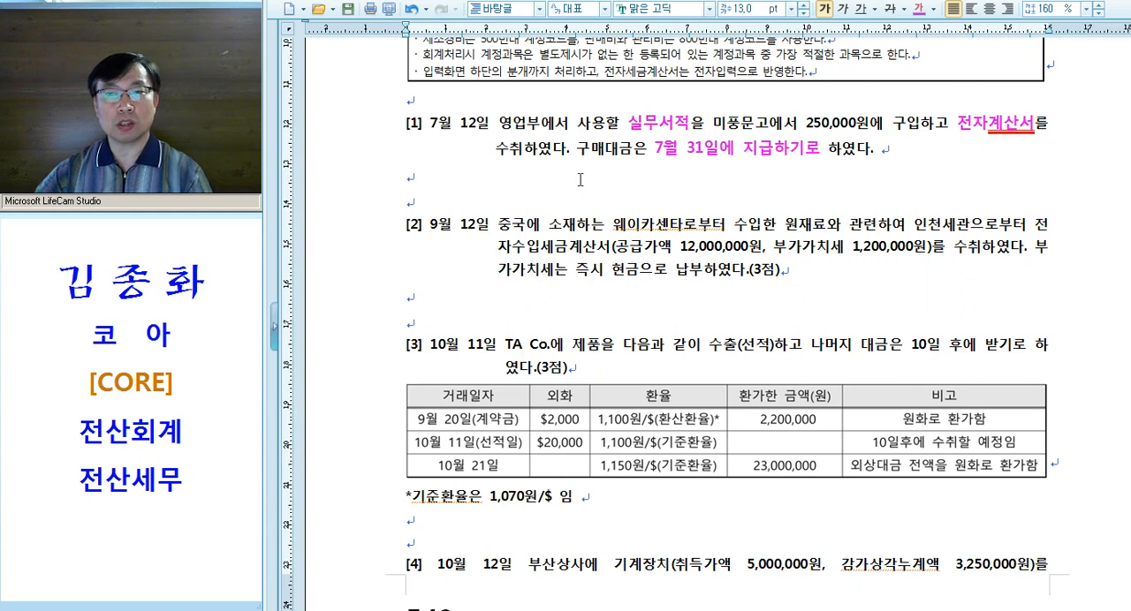
pyautogui.write('<면세>      ')
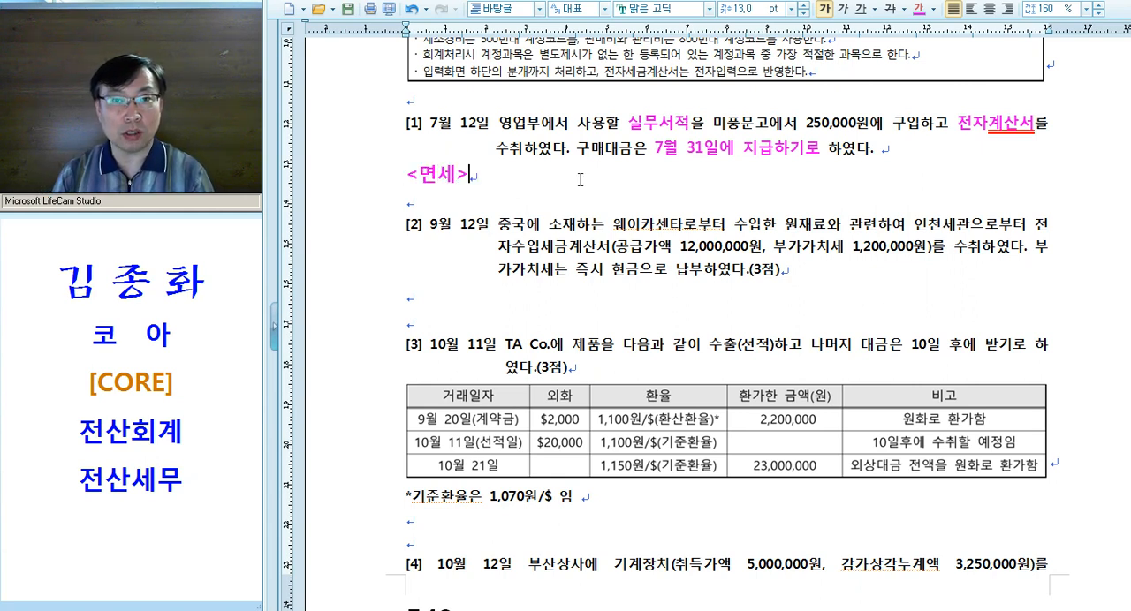
pyautogui.write('도서애')
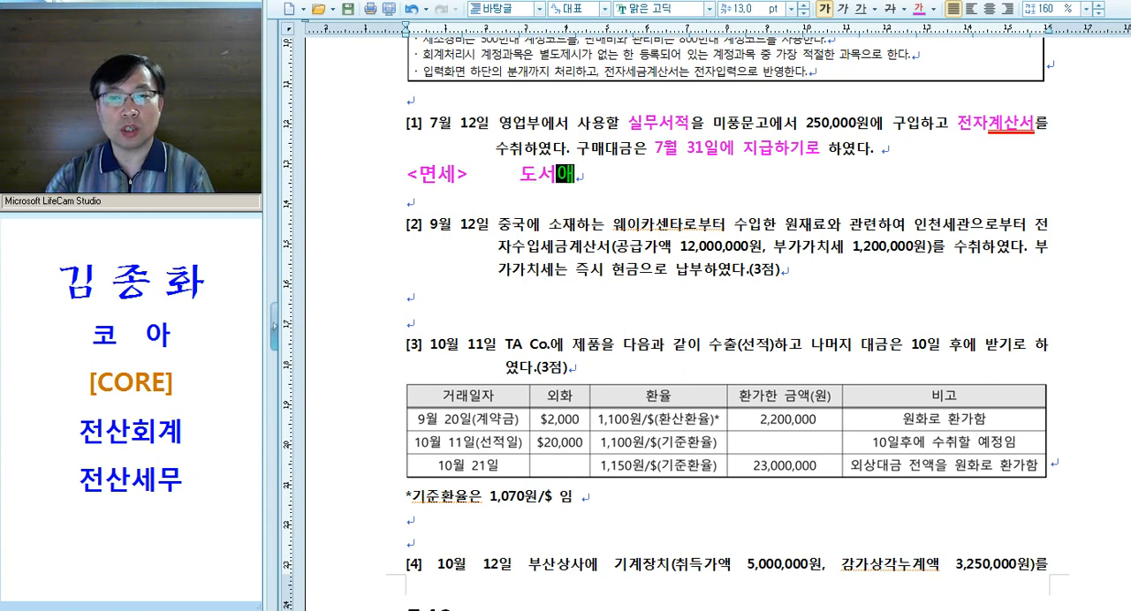
pyautogui.press('BackSpace')
pyautogui.press('BackSpace')
pyautogui.write('이쇄비')
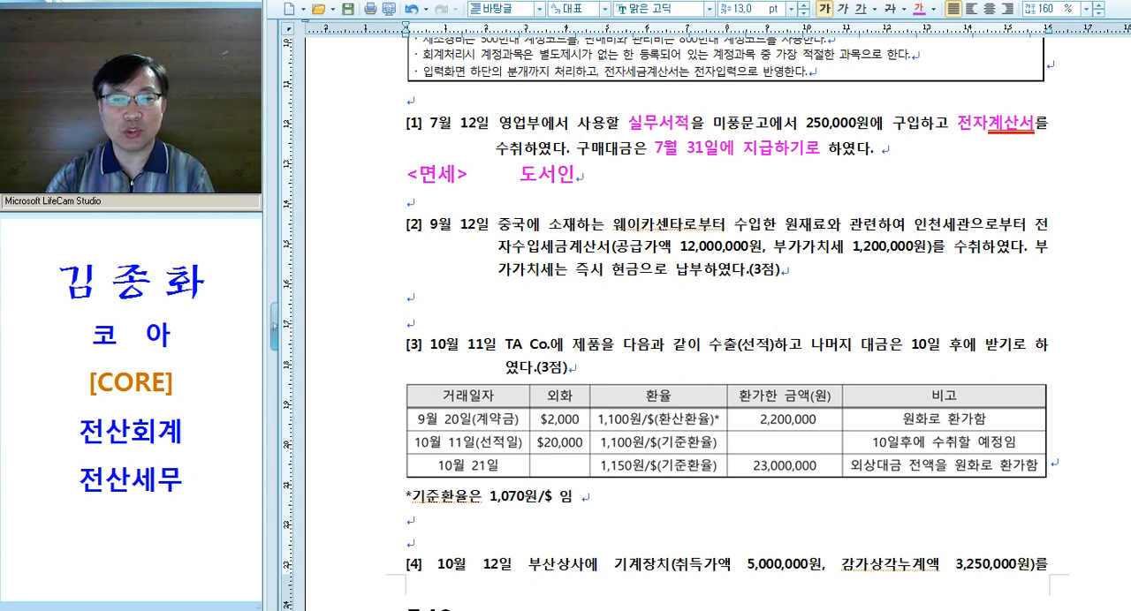
pyautogui.press('Left')
pyautogui.press('Left')
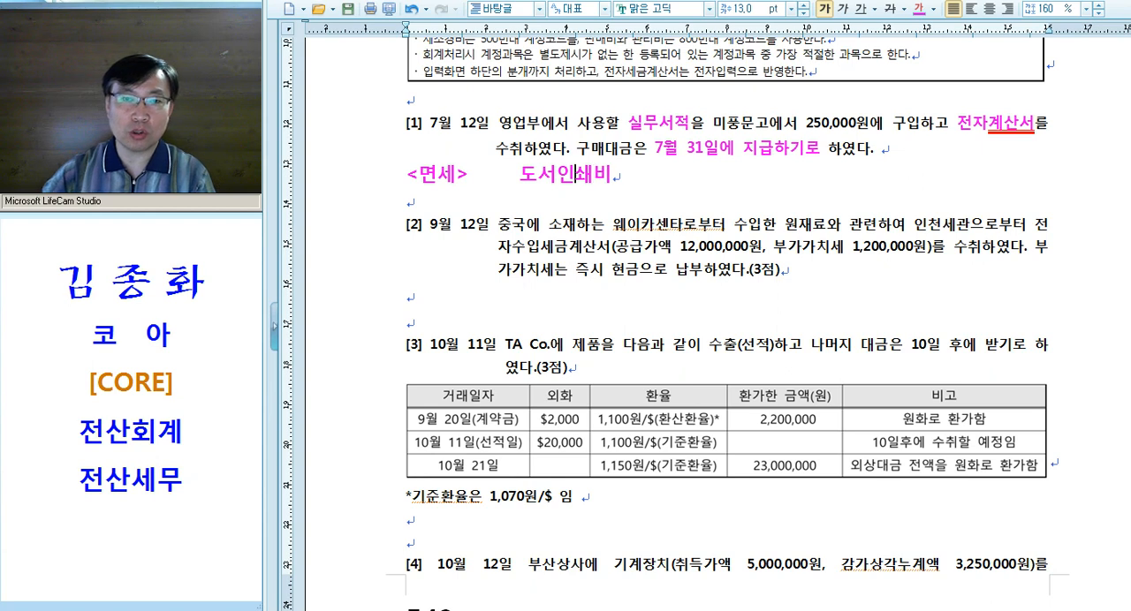
pyautogui.write('8**')
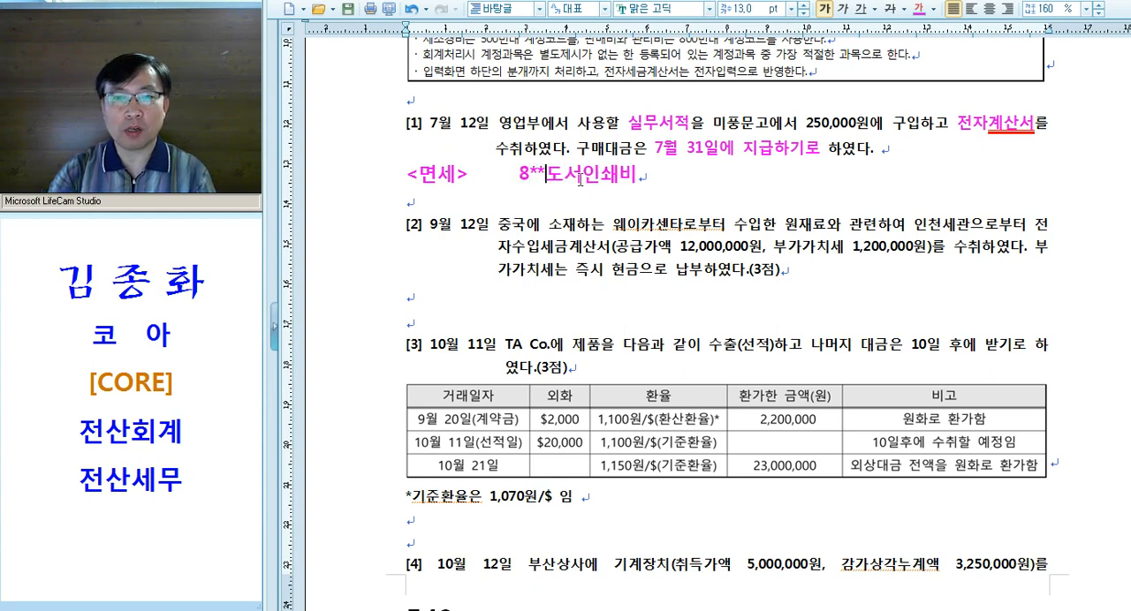
# Complete the answer note under question [1] with the credit side "/ 미지급금(미지급비용)"
pyautogui.click(727, 179)
pyautogui.press('Tab')
pyautogui.press('Tab')
pyautogui.write('/ 미지급금')
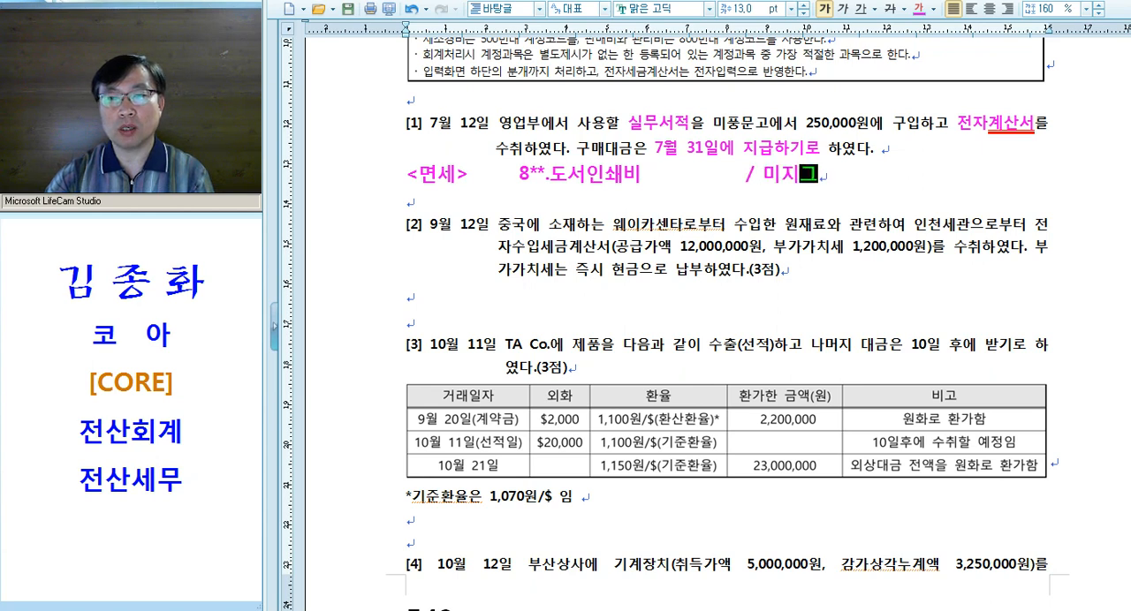
pyautogui.write('(미')
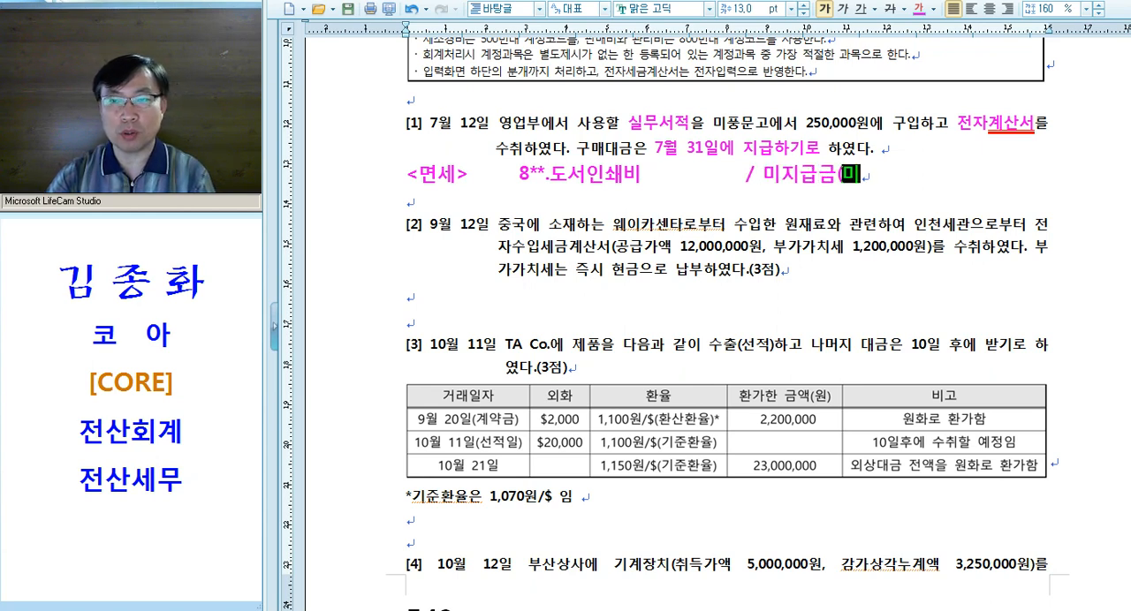
pyautogui.write('지그급비용)')
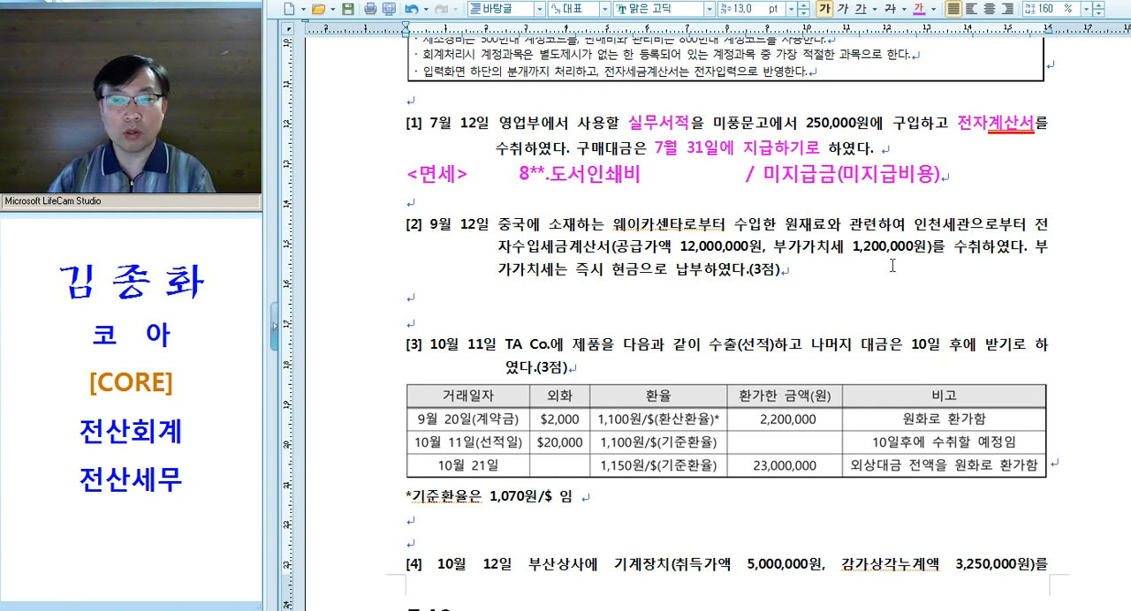
pyautogui.moveTo(520, 174); pyautogui.dragTo(903, 182)
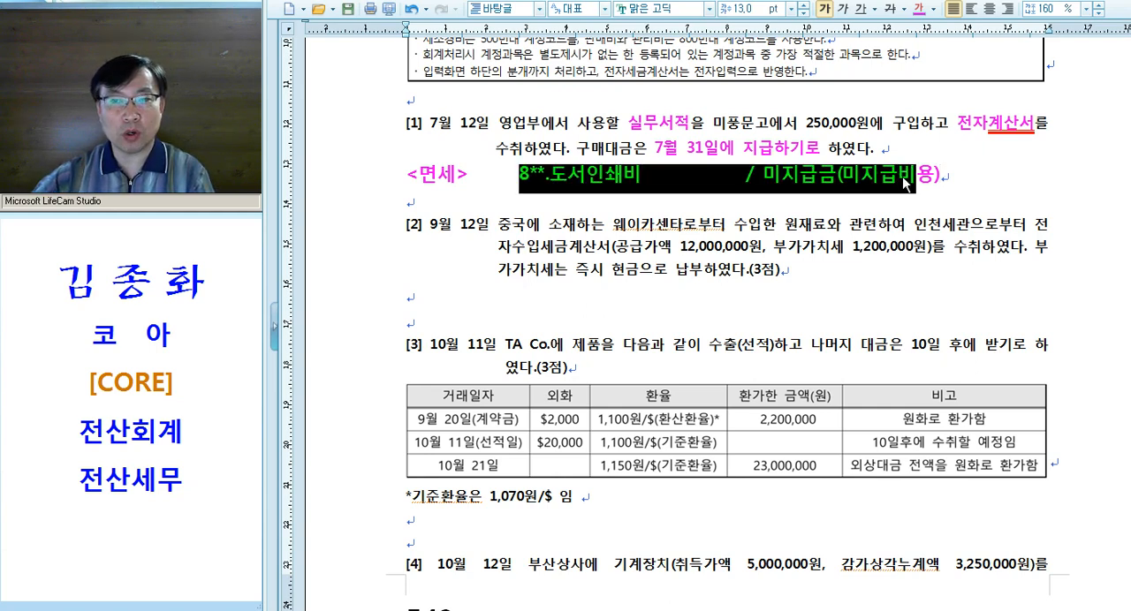
pyautogui.moveTo(475, 187); pyautogui.dragTo(385, 191)
pyautogui.click(477, 183)
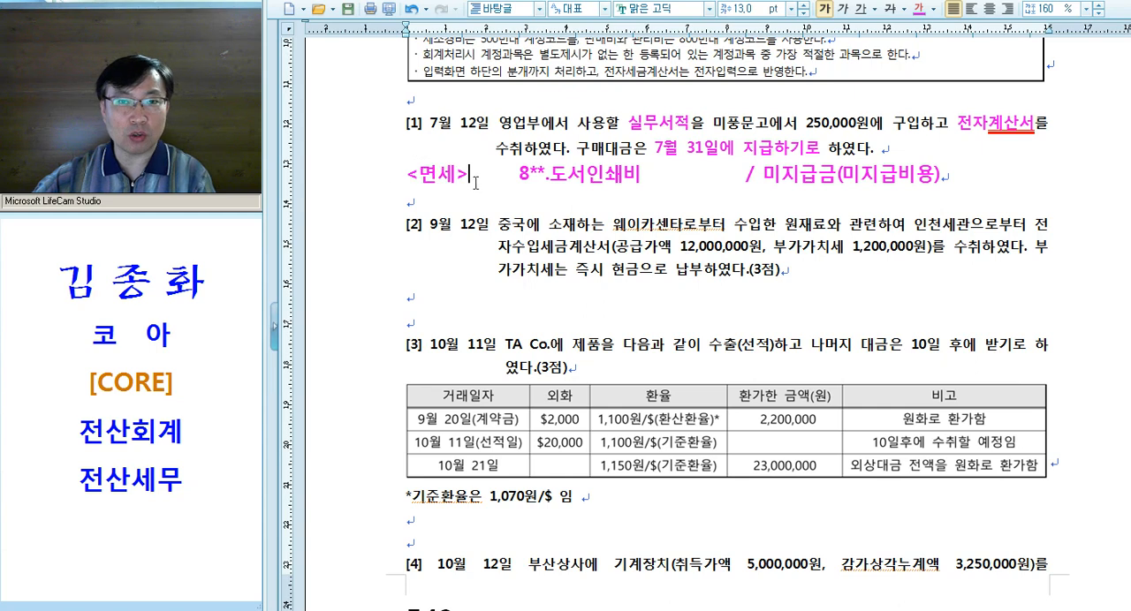
# Switch to KcLep and open the 매입매출전표입력 screen, reducing its window height
pyautogui.hotkey('alt', 'Tab')
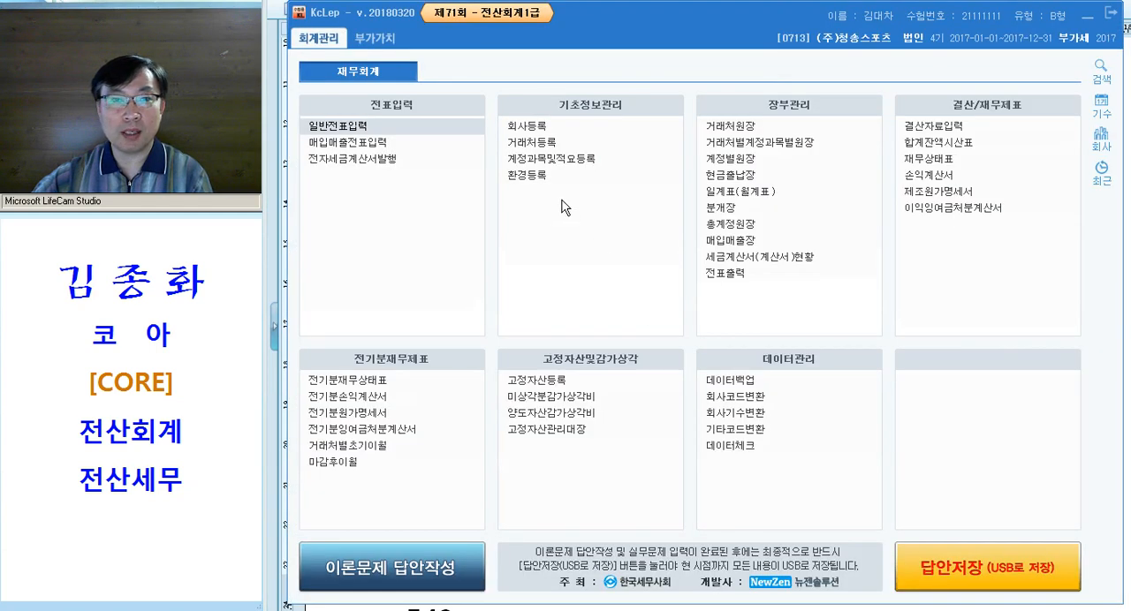
pyautogui.click(410, 147)
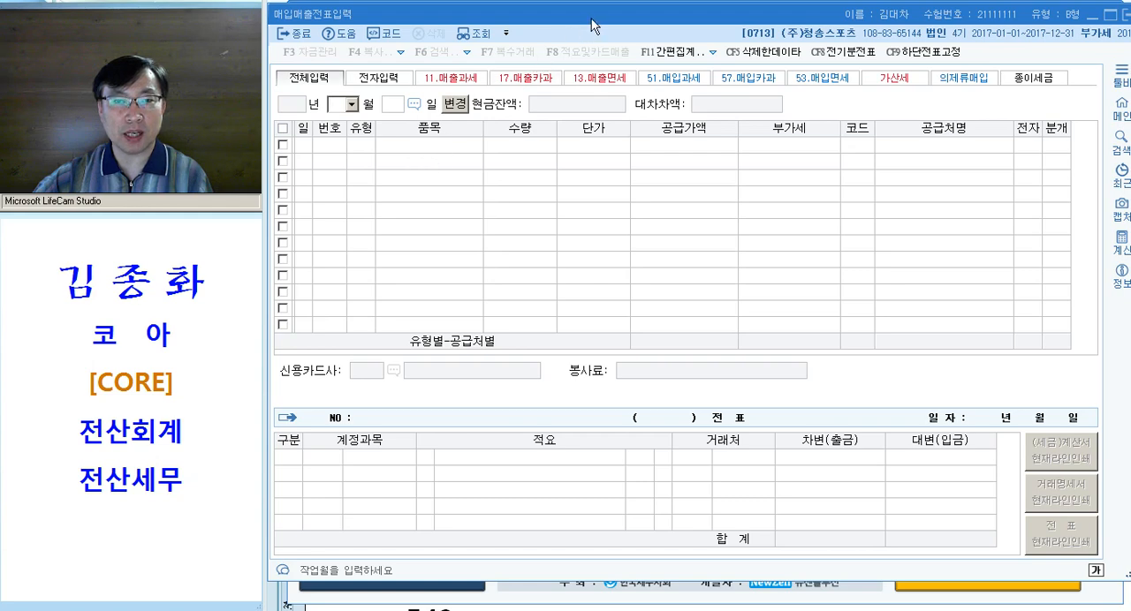
pyautogui.moveTo(587, 30); pyautogui.dragTo(592, 28)
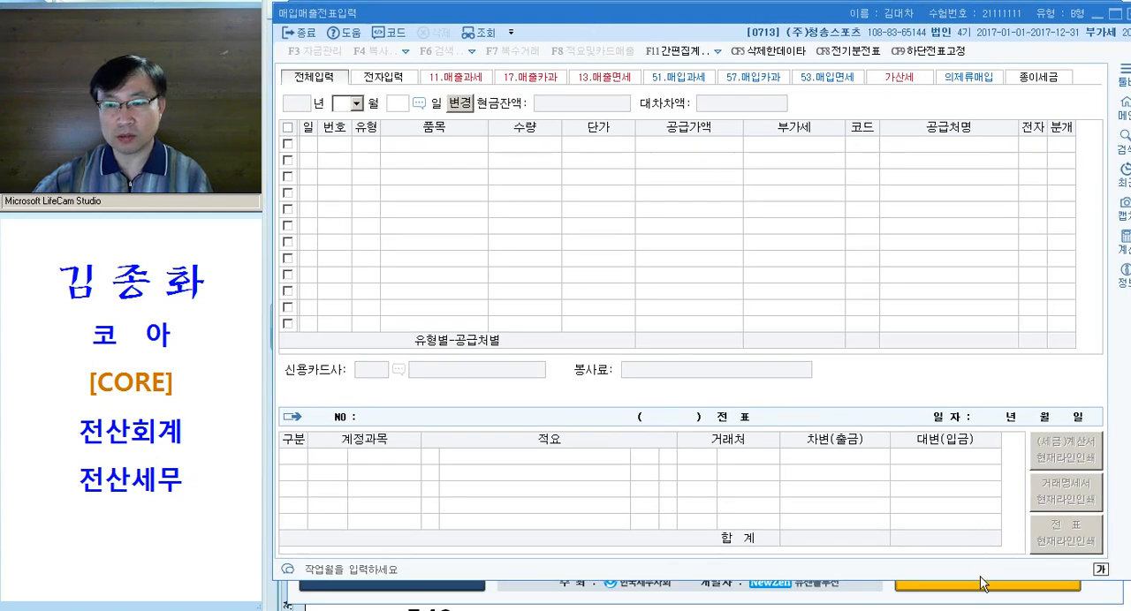
pyautogui.moveTo(1128, 576); pyautogui.dragTo(1120, 500)
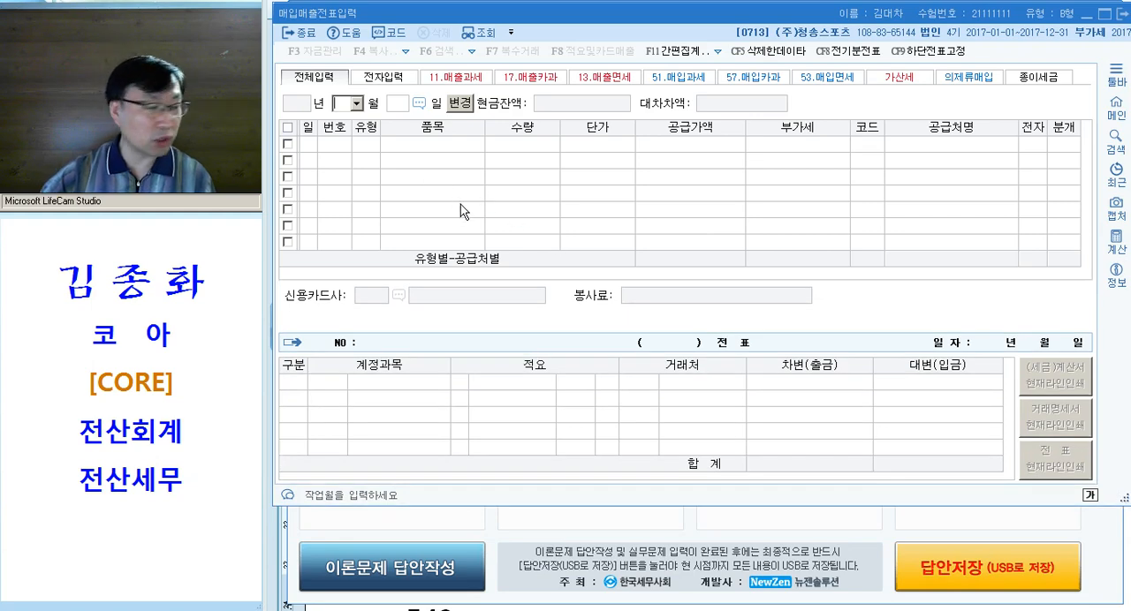
# Enter a 53.면세 purchase dated July 12 for the item 서적 with a supply value of 250,000
pyautogui.write('07')
pyautogui.press('Return')
pyautogui.write('12')
pyautogui.press('Return')
pyautogui.write('53')
pyautogui.press('Return')
pyautogui.write('서적')
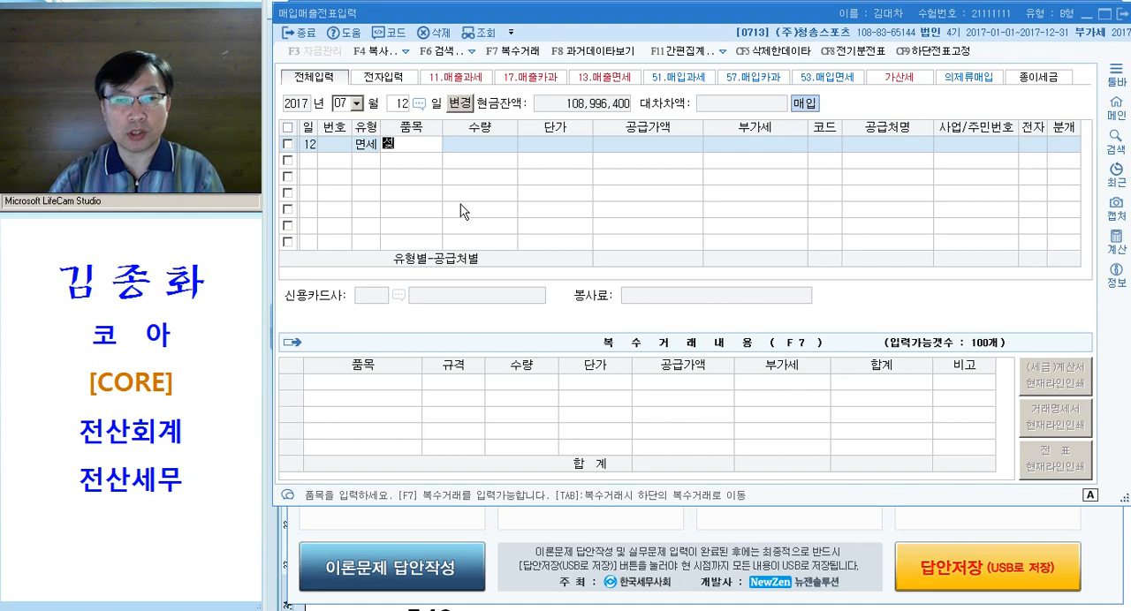
pyautogui.press('Return')
pyautogui.press('Return')
pyautogui.press('Return')
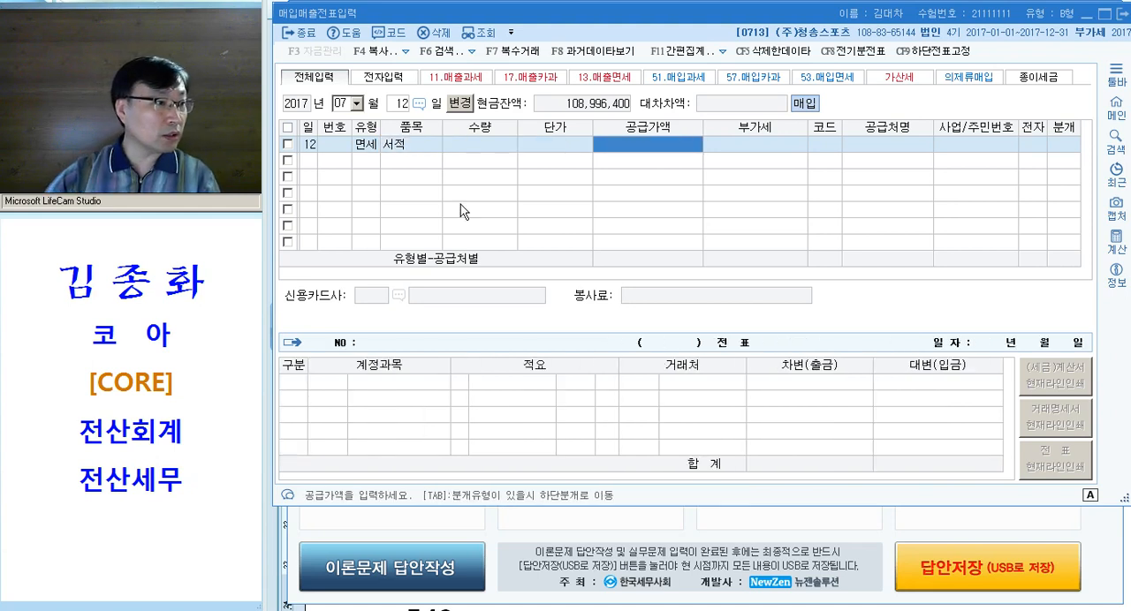
pyautogui.write('2500000')
pyautogui.press('Return')
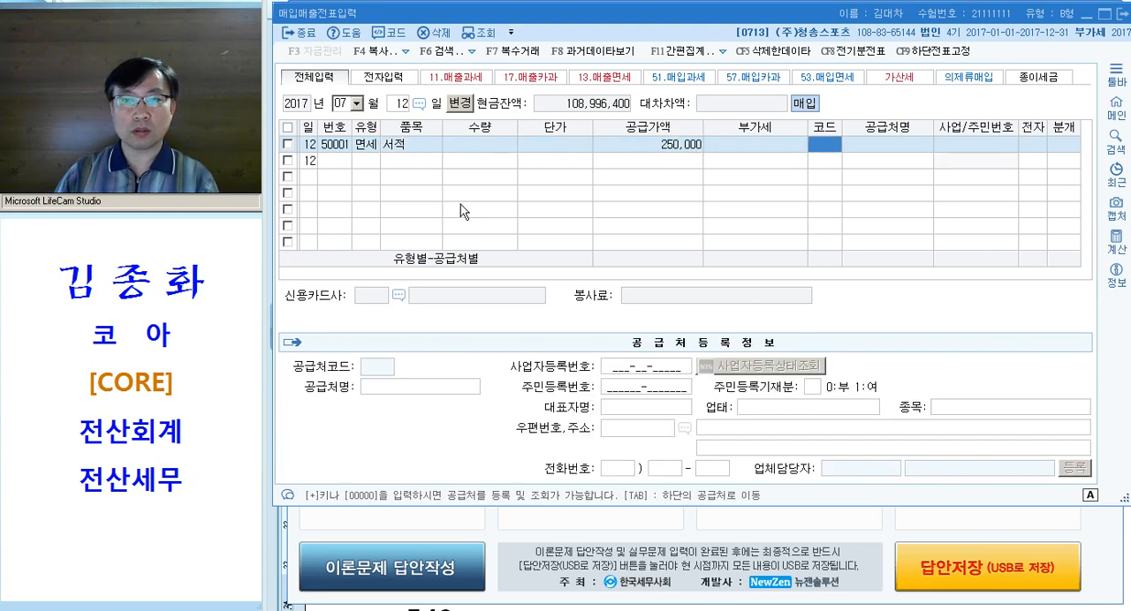
# Set the purchase's supplier to 미풍문고 and mark its invoice as electronic (여)
pyautogui.press('Hangul')
pyautogui.write('미풍')
pyautogui.press('Return')
pyautogui.press('Return')
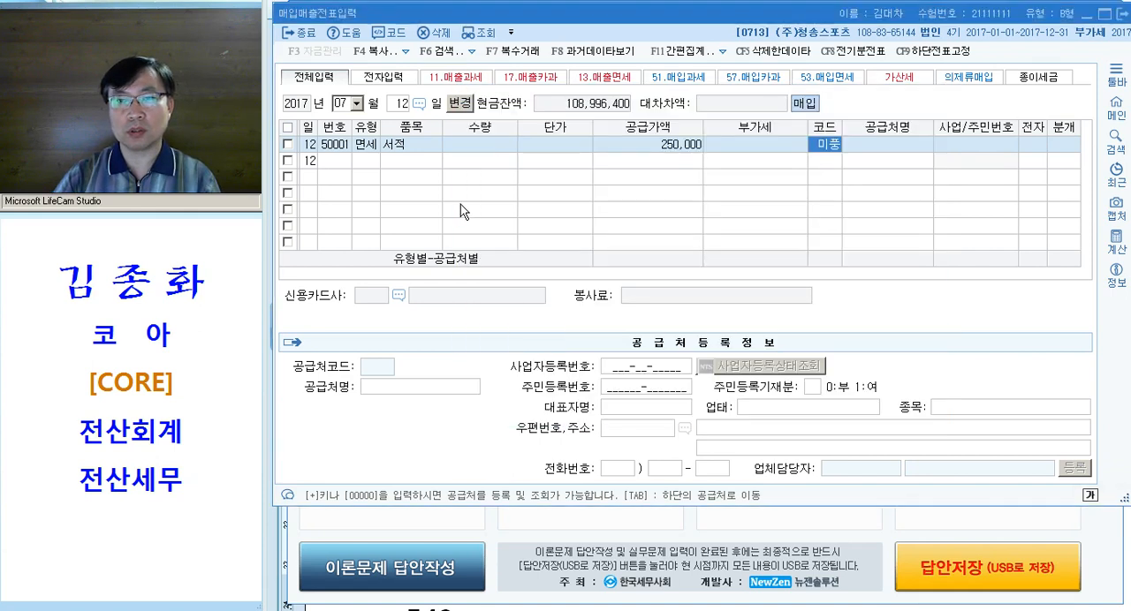
pyautogui.write('1')
pyautogui.press('Return')
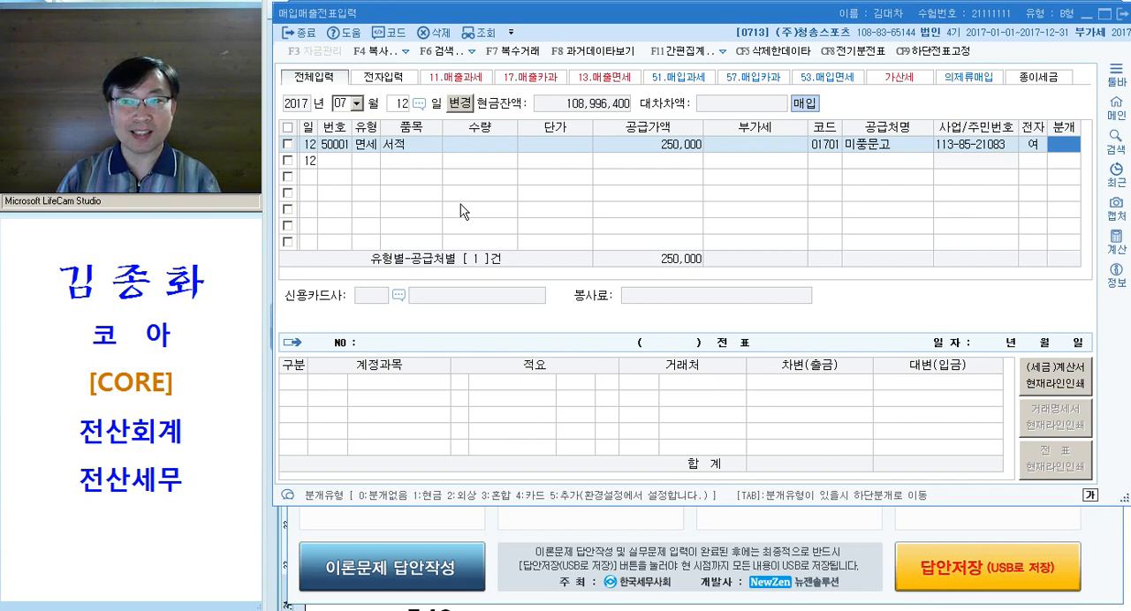
pyautogui.press('Left')
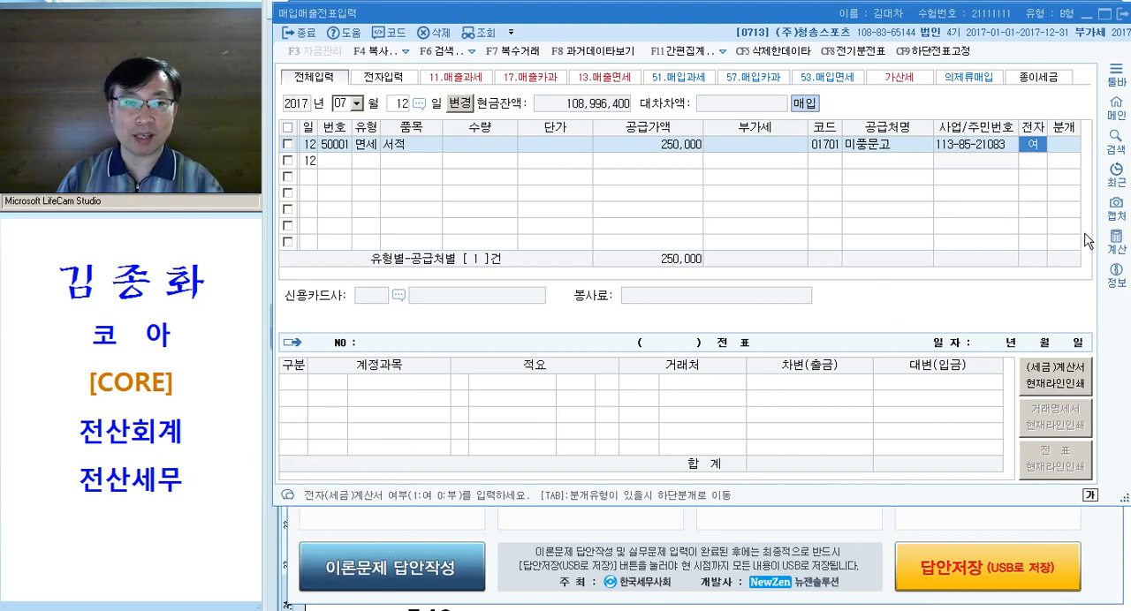
pyautogui.press('Return')
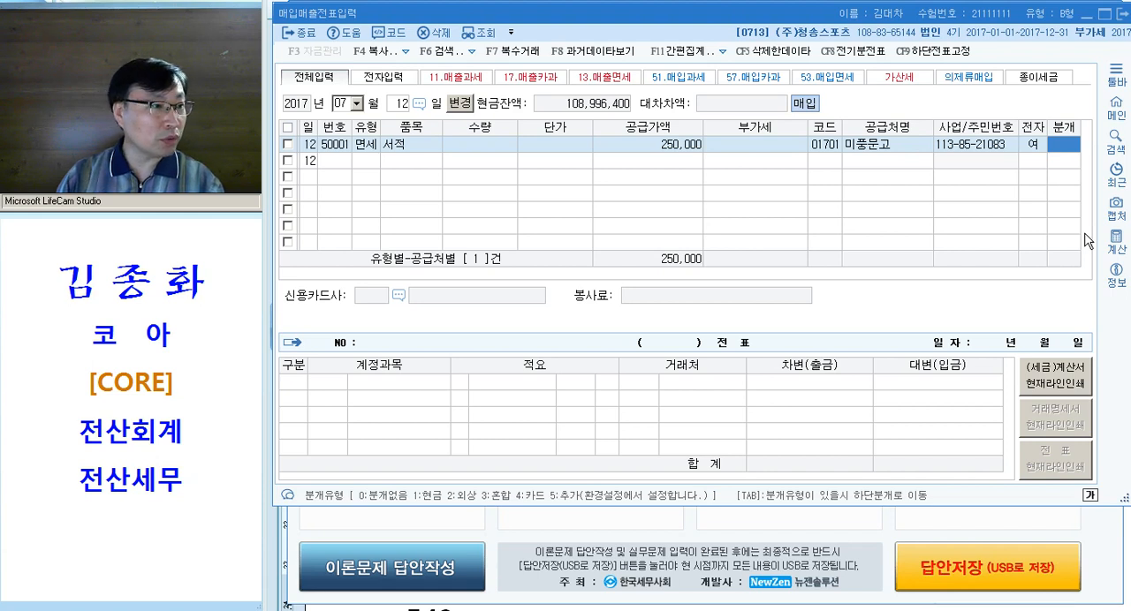
# Set the journal type to 혼합 and change the debit line's account to 0826 도서인쇄비
pyautogui.write('3')
pyautogui.press('Return')
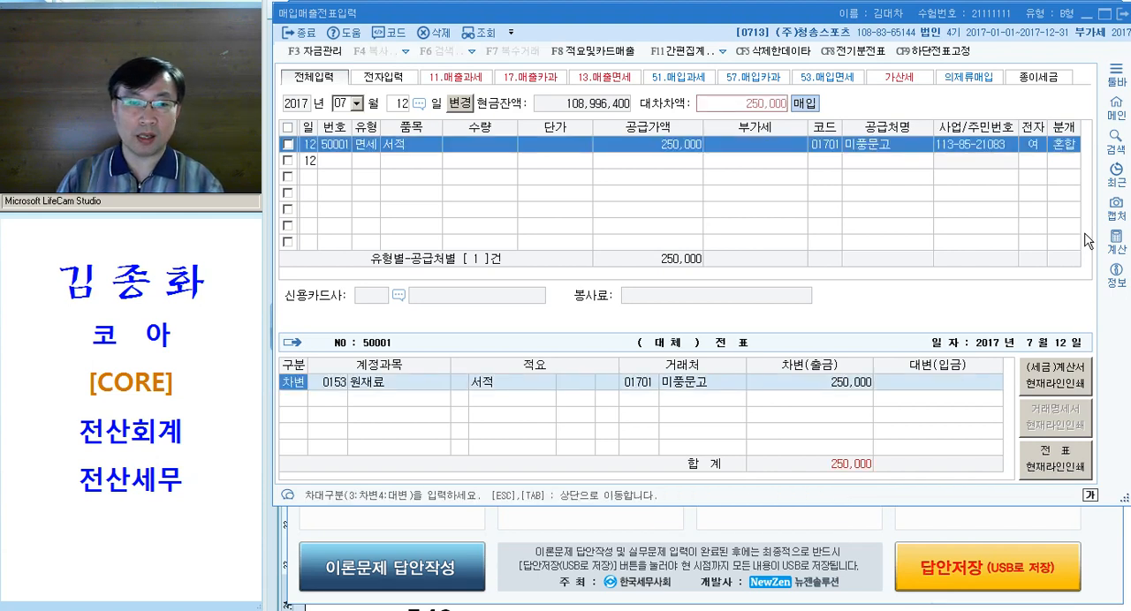
pyautogui.press('Return')
pyautogui.write('도서')
pyautogui.press('Return')
pyautogui.press('Down')
pyautogui.press('Down')
pyautogui.press('Down')
pyautogui.press('Down')
pyautogui.press('Down')
pyautogui.press('Return')
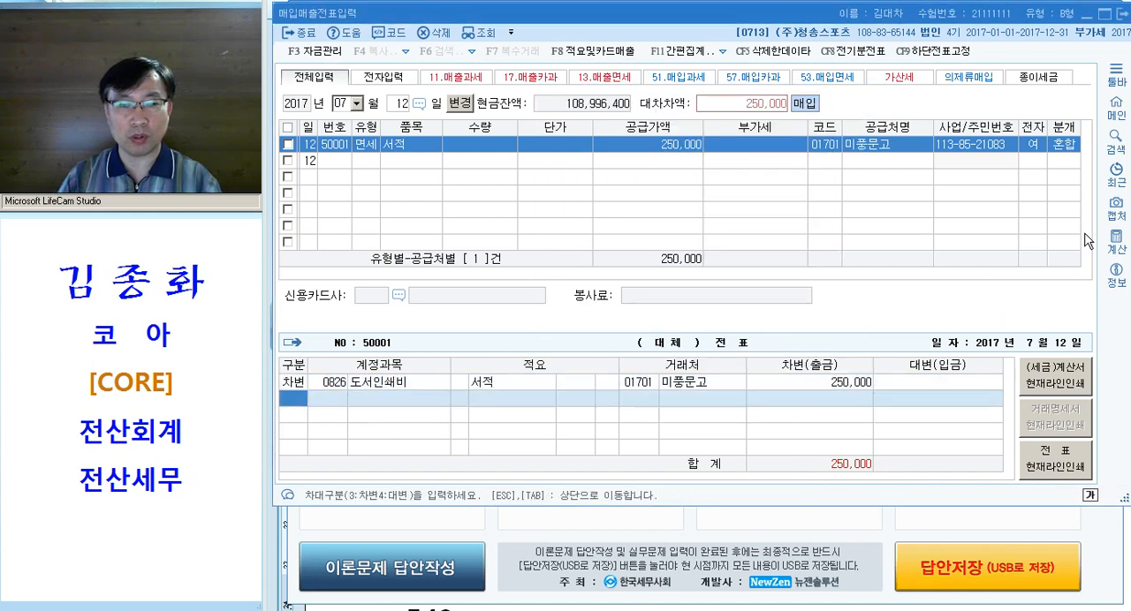
# Add a credit line of 250,000 for account 0253 미지급금 and finish the journal entry
pyautogui.write('4')
pyautogui.press('Return')
pyautogui.write('253')
pyautogui.press('Return')
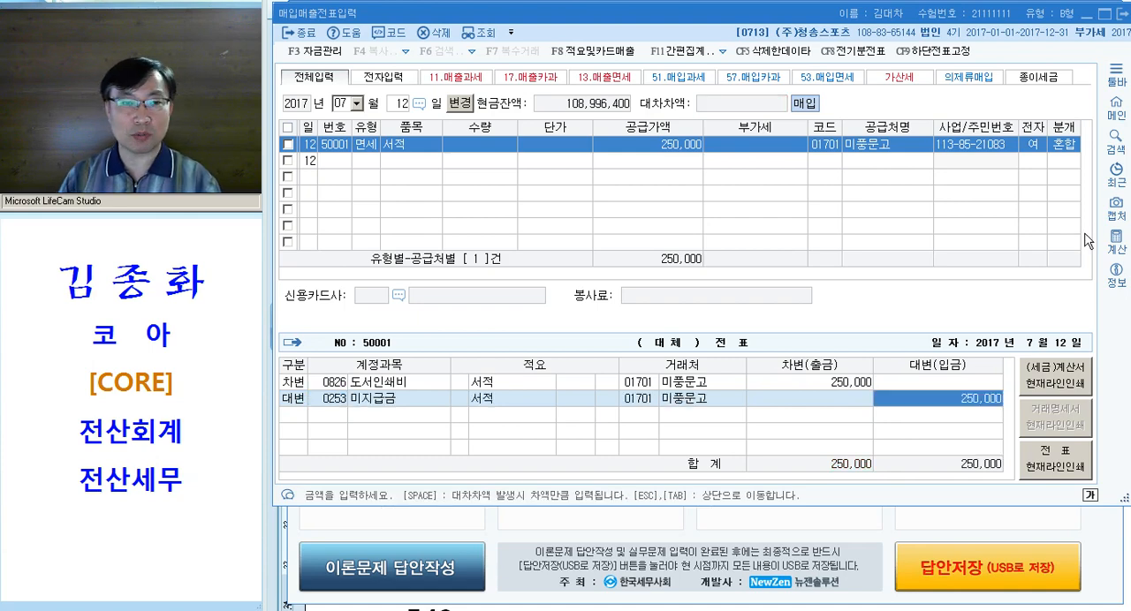
pyautogui.press('Return')
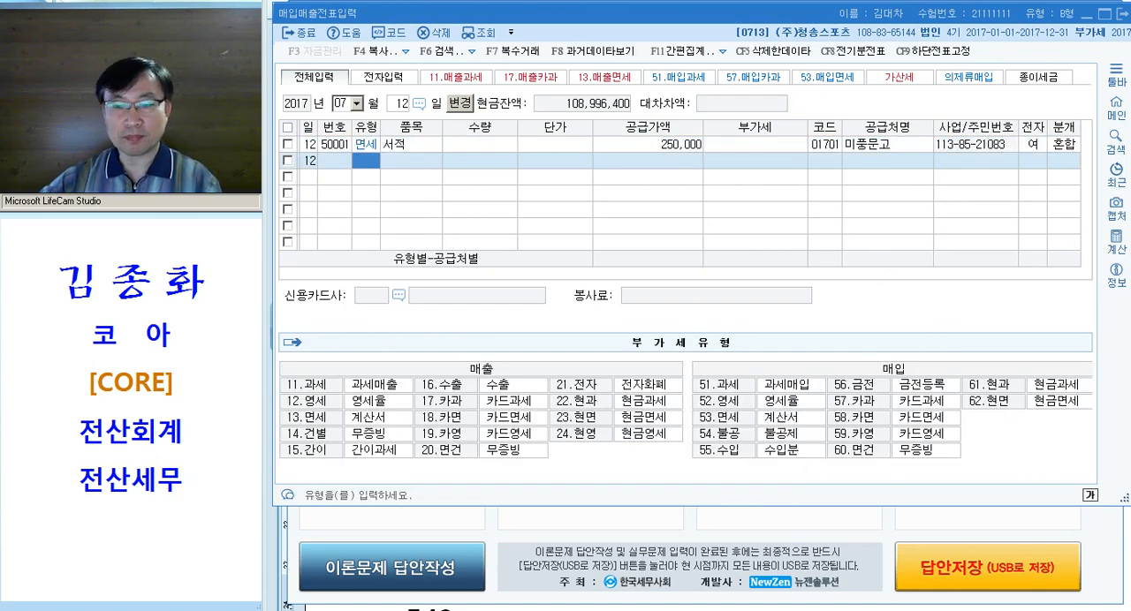
# Switch to the Hangul document and apply the magenta emphasis format to "수입한 원재료와 관련" and "전자수입세금계산서" in question [2]
pyautogui.hotkey('alt', 'Tab')
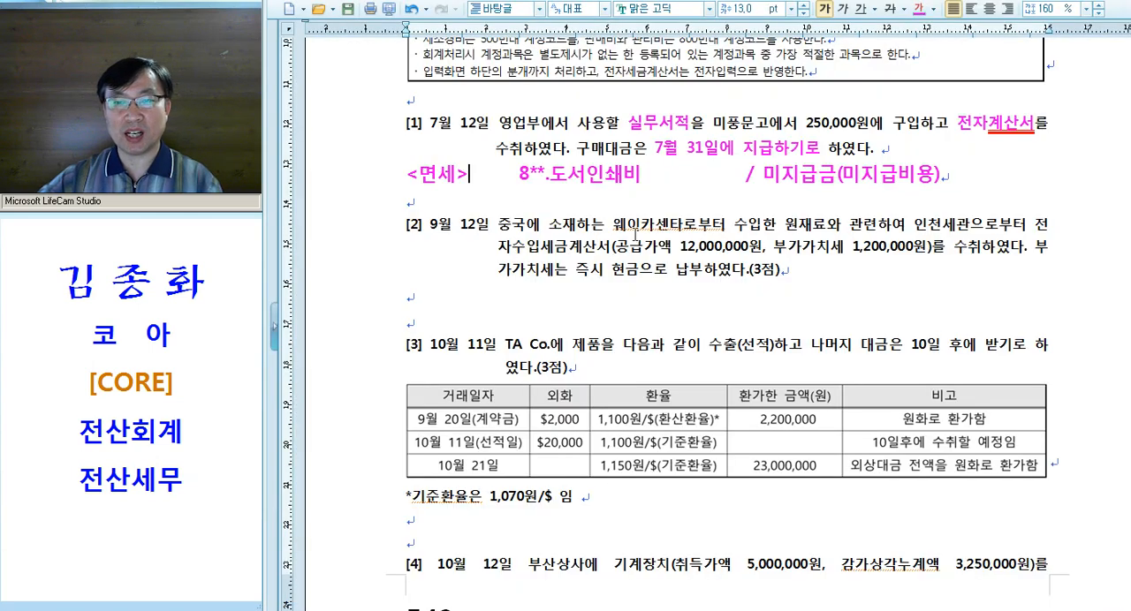
pyautogui.moveTo(783, 230); pyautogui.dragTo(823, 232)
pyautogui.moveTo(728, 227); pyautogui.dragTo(873, 233)
pyautogui.hotkey('alt', 'c')
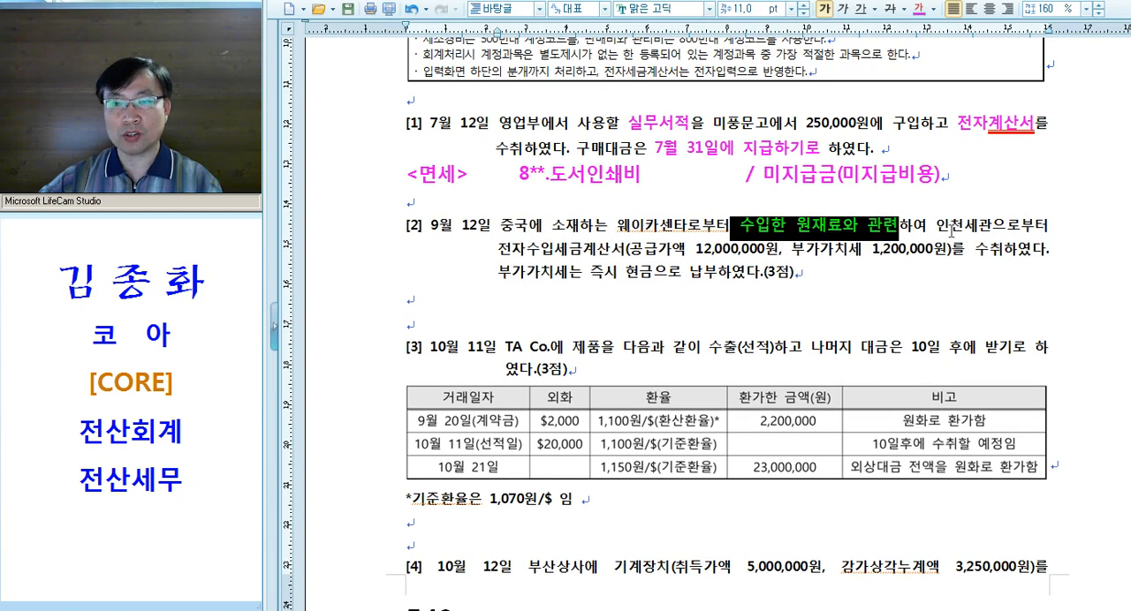
pyautogui.moveTo(497, 251); pyautogui.dragTo(626, 252)
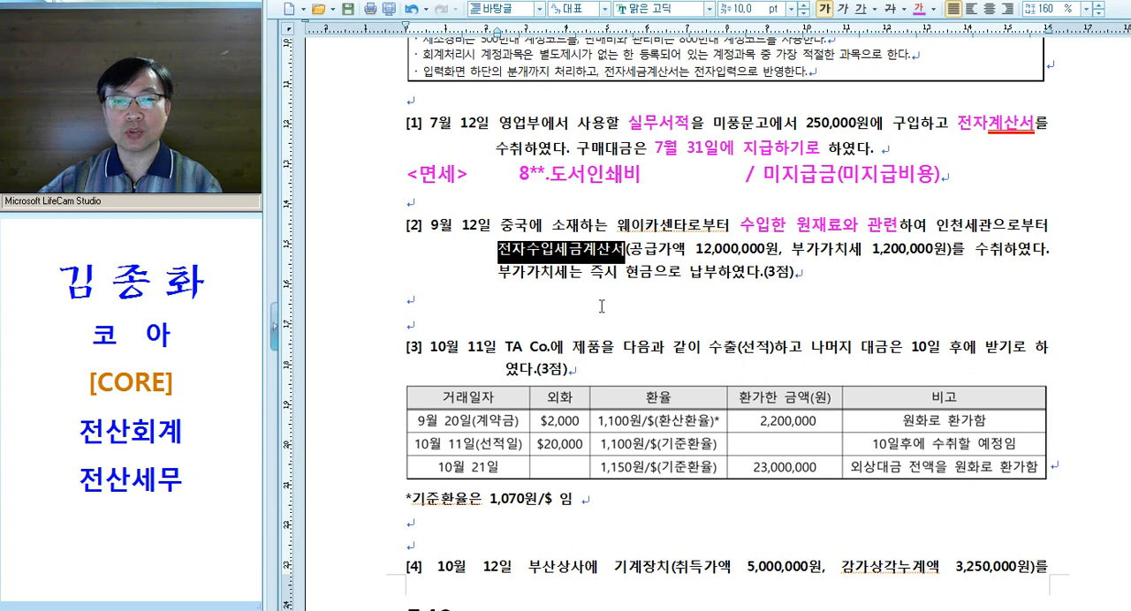
pyautogui.hotkey('alt', 'c')
pyautogui.click(650, 294)
# Underline "수입세금계산서" in question [2] and write the note "<수입>" on the blank line below the question
pyautogui.click(533, 252)
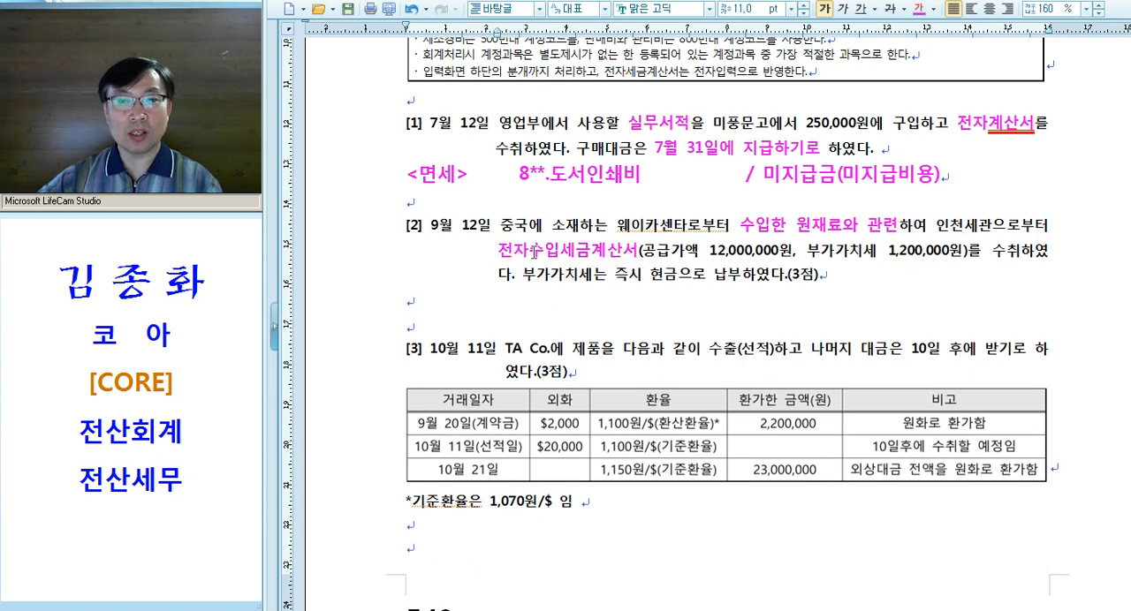
pyautogui.moveTo(531, 251); pyautogui.dragTo(638, 252)
pyautogui.hotkey('alt', 'u')
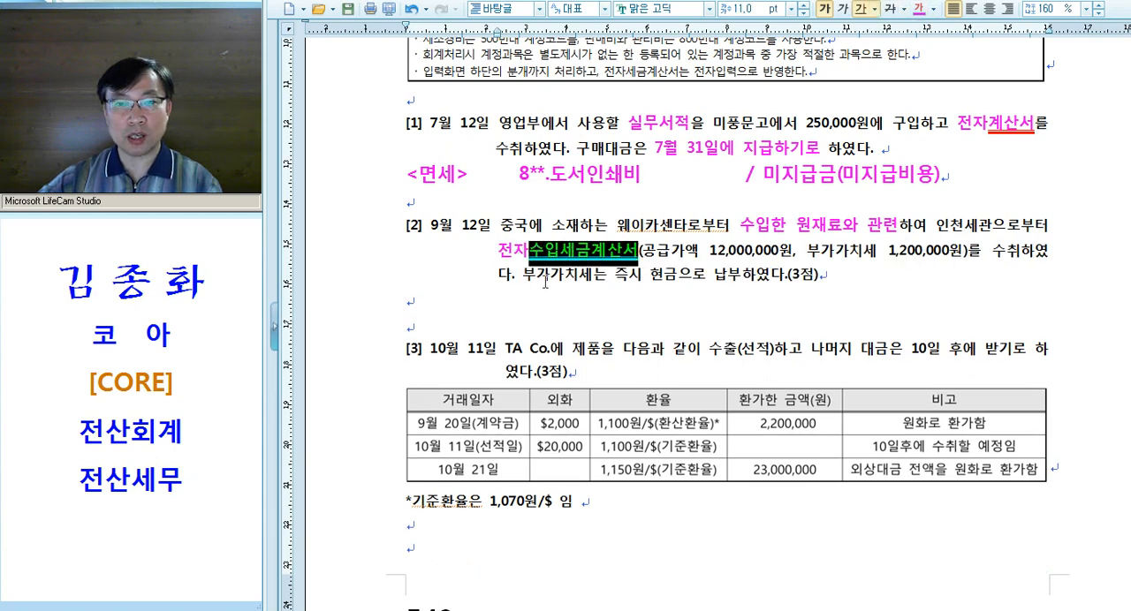
pyautogui.click(461, 299)
pyautogui.write('<수입>')
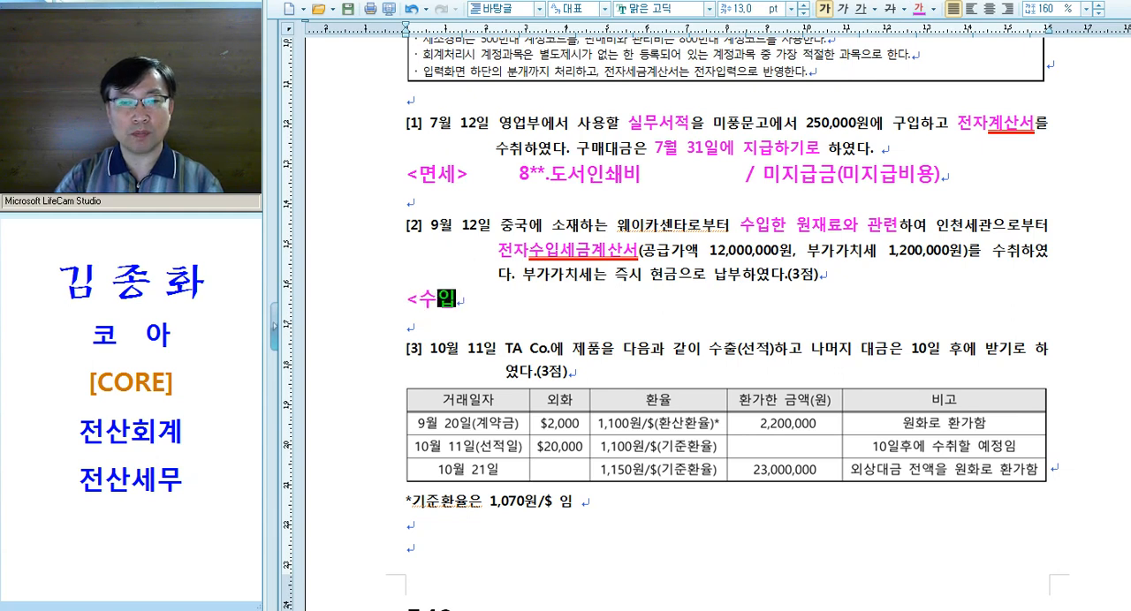
pyautogui.press('Tab')
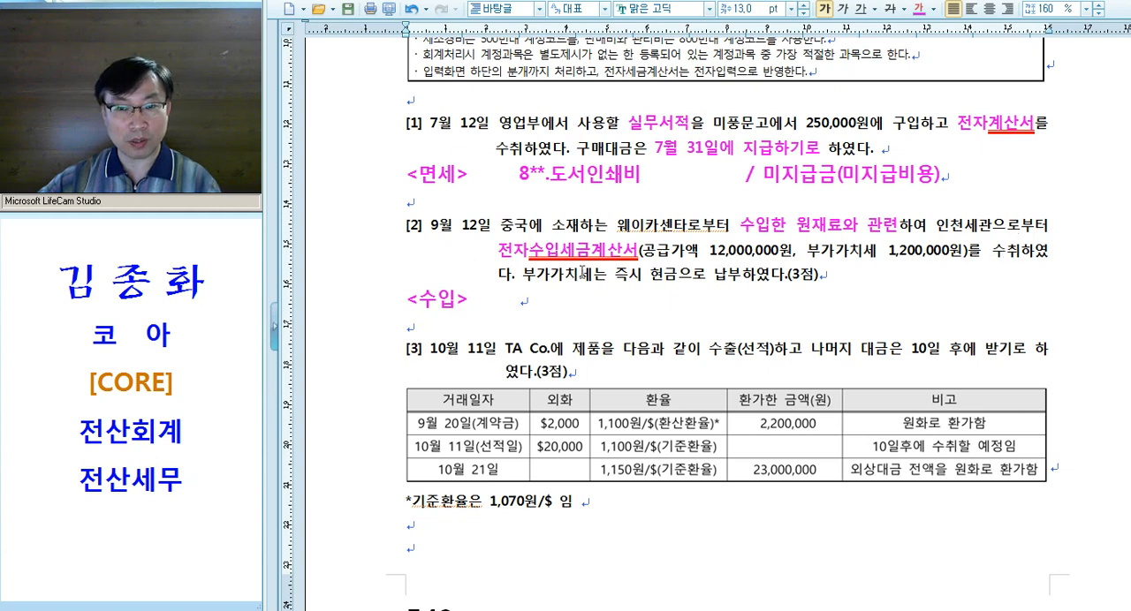
# Apply the magenta emphasis format to the word "현금" in question [2]
pyautogui.moveTo(651, 281); pyautogui.dragTo(680, 279)
pyautogui.hotkey('alt', 'c')
pyautogui.click(726, 295)
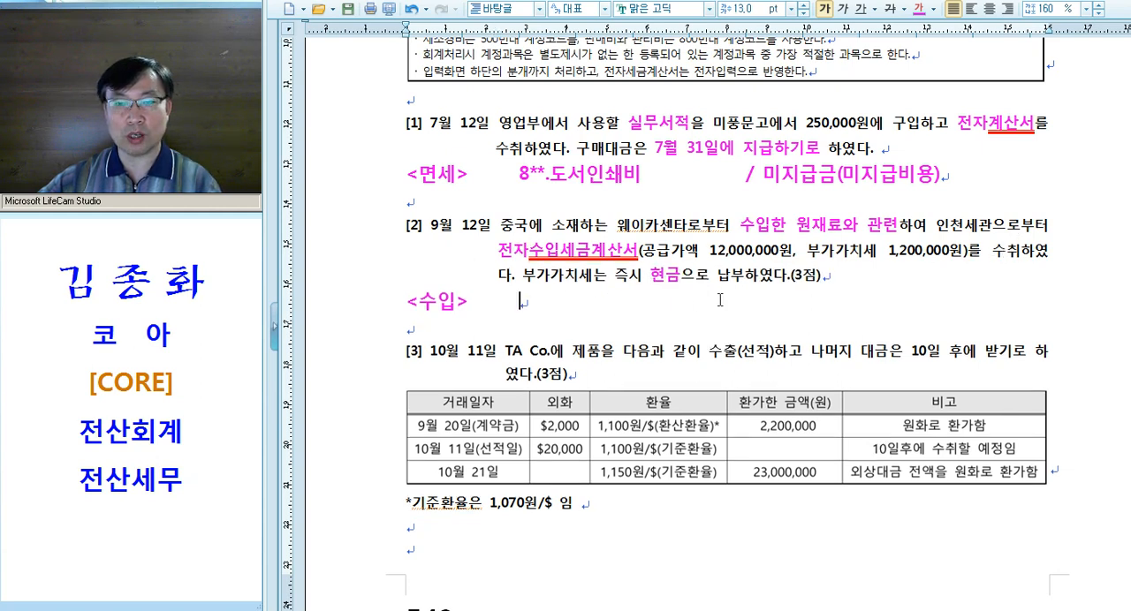
pyautogui.moveTo(796, 228); pyautogui.dragTo(840, 236)
pyautogui.click(544, 255)
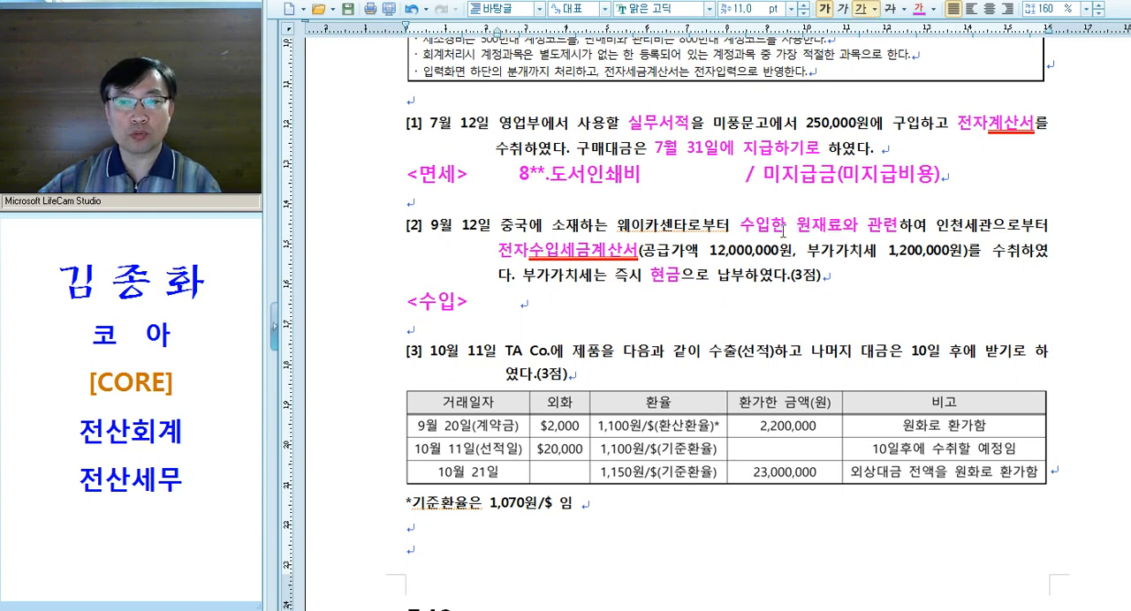
pyautogui.moveTo(655, 283); pyautogui.dragTo(685, 282)
pyautogui.click(685, 281)
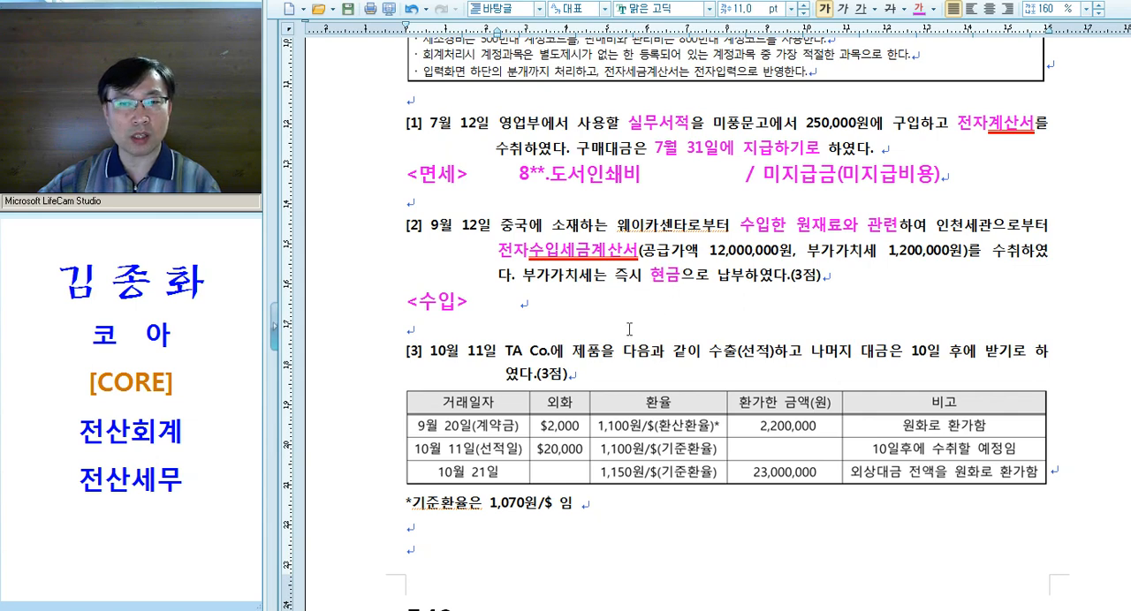
pyautogui.click(521, 304)
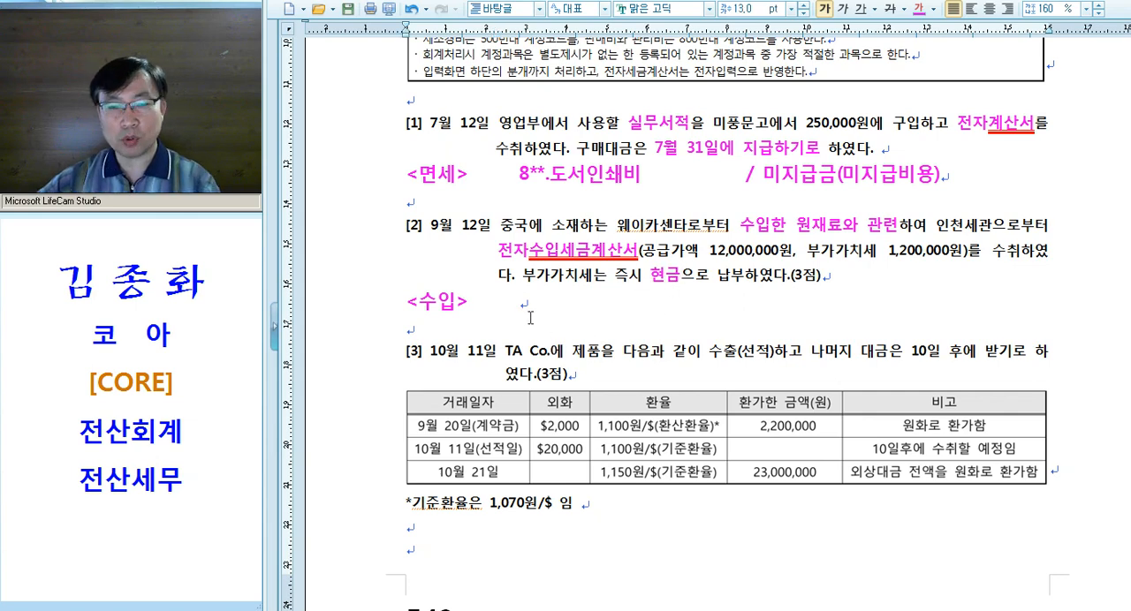
# Switch to KcLep's 매입매출전표입력 screen, set the date to September 12, and start an entry of type 55.수입
pyautogui.hotkey('alt', 'Tab')
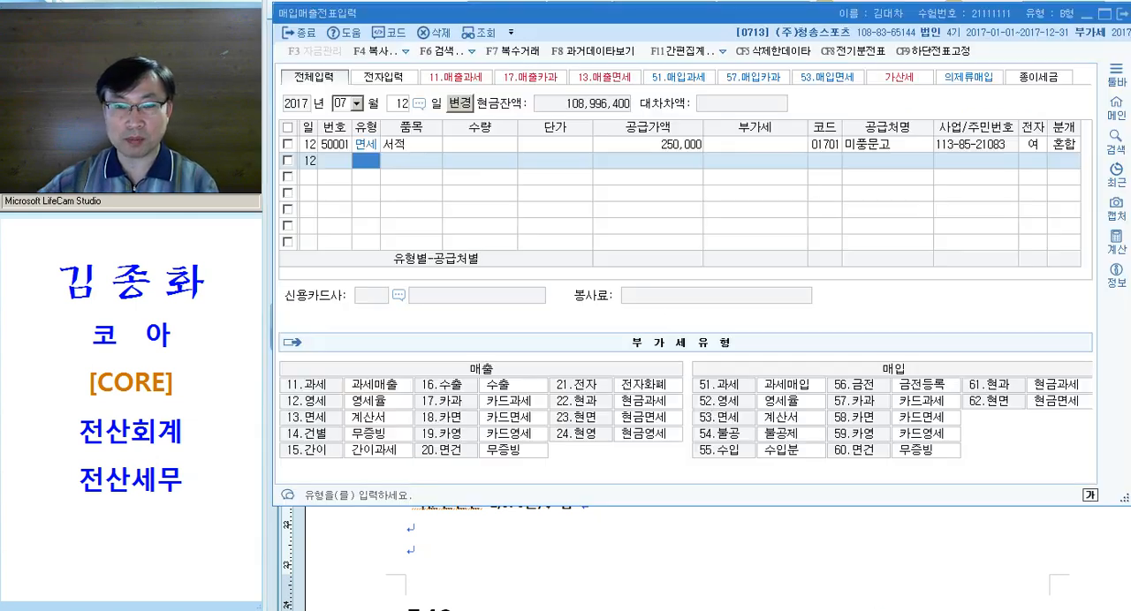
pyautogui.press('Escape')
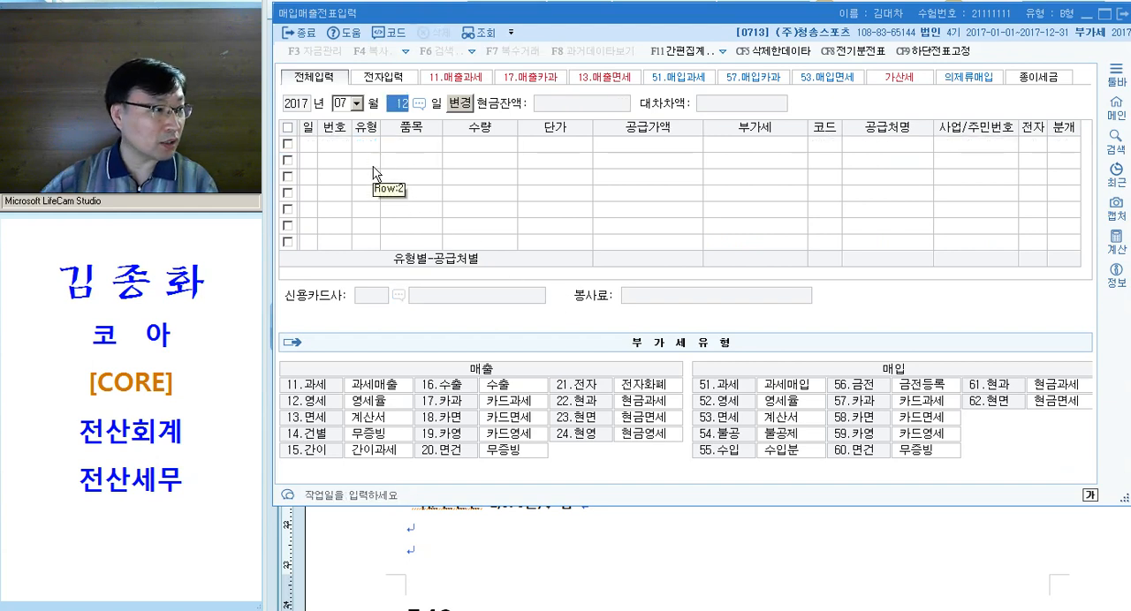
pyautogui.hotkey('shift', 'Tab')
pyautogui.write('09')
pyautogui.press('Return')
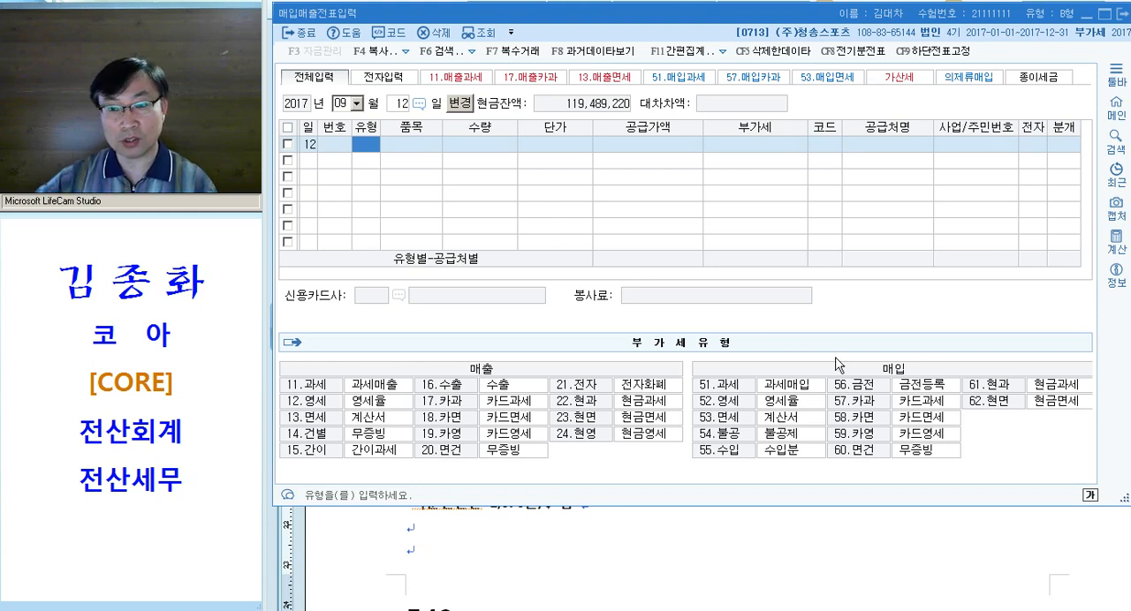
pyautogui.press('ctrl')
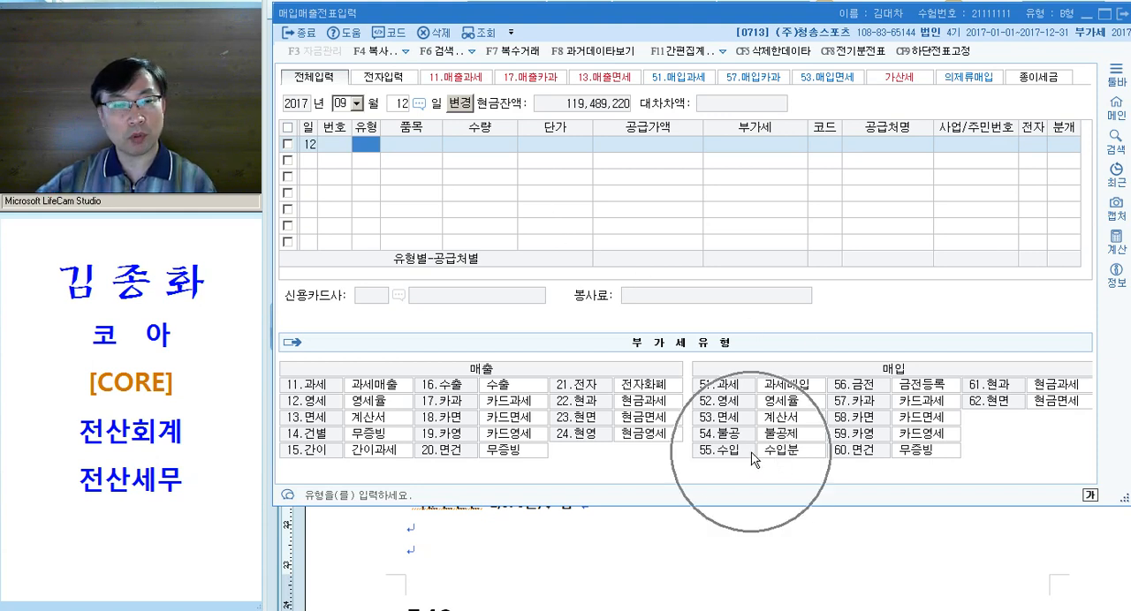
pyautogui.write('55')
pyautogui.press('Return')
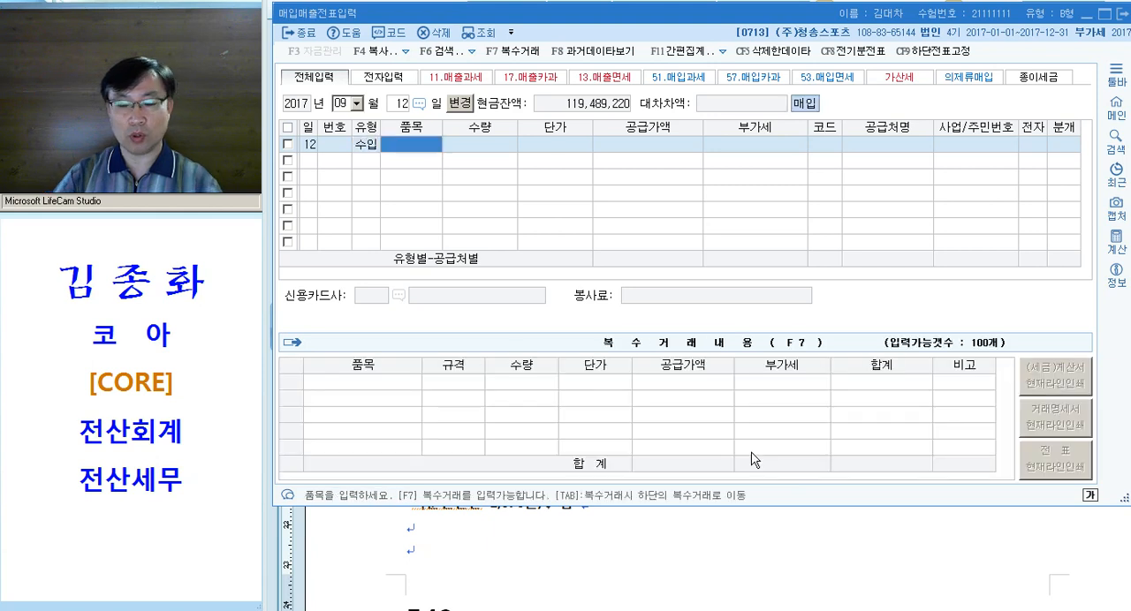
# Enter the item 원재료 with a supply value of 12,000,000 and accept the VAT of 1,200,000
pyautogui.write('ㅇ')
pyautogui.write('재료')
pyautogui.press('Return')
pyautogui.press('Return')
pyautogui.press('Return')
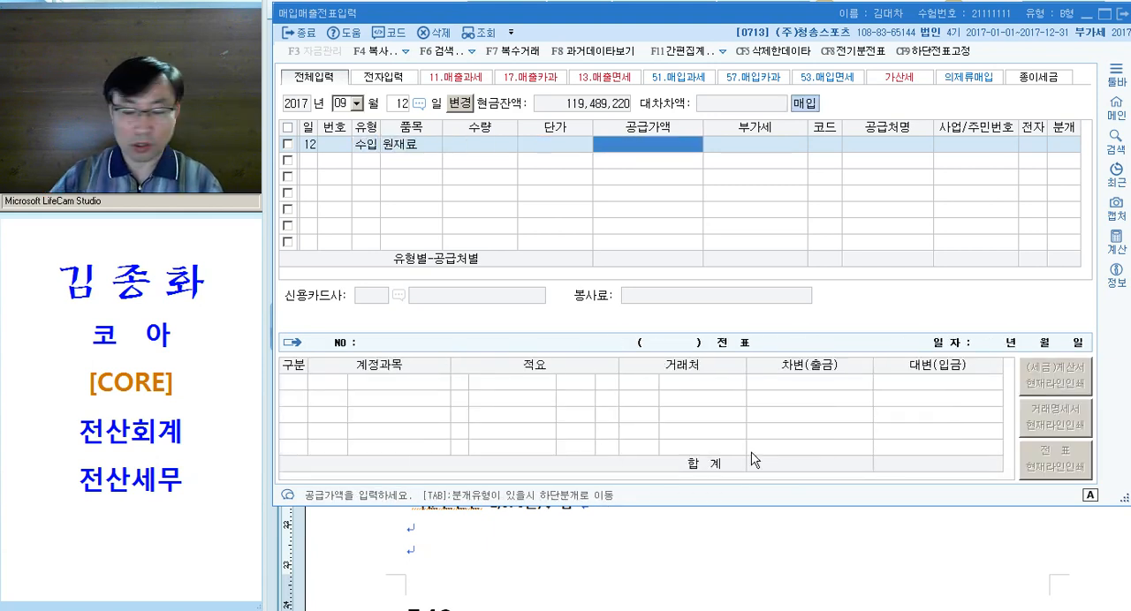
pyautogui.write('12000000')
pyautogui.press('Return')
pyautogui.press('Return')
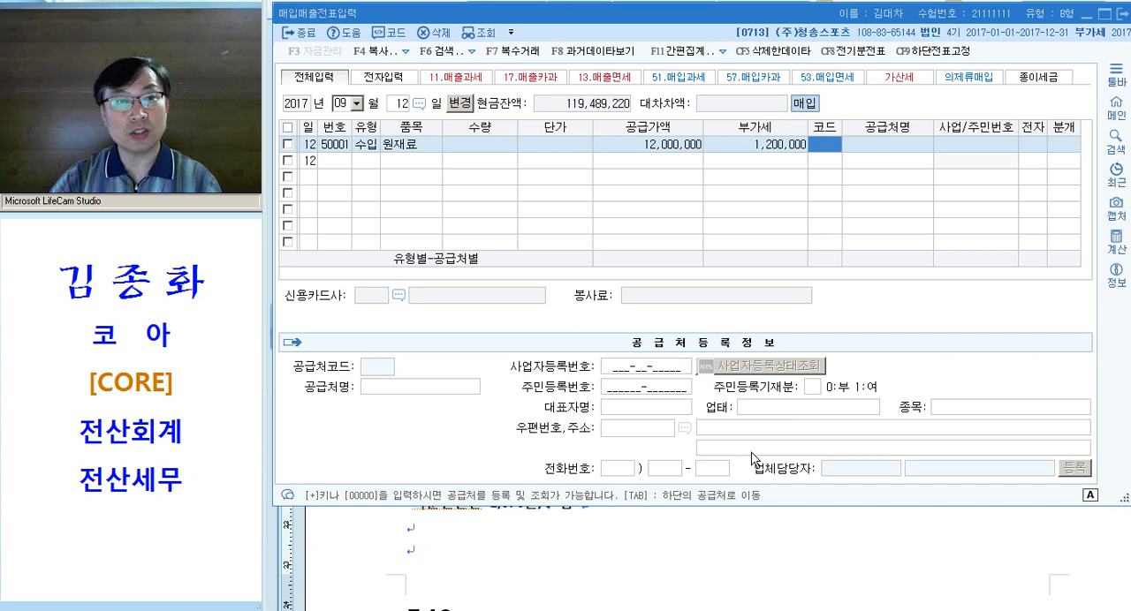
# Set the import entry's supplier to 인천세관 and mark its invoice as electronic (여)
pyautogui.press('Hangul')
pyautogui.write('세관')
pyautogui.press('Return')
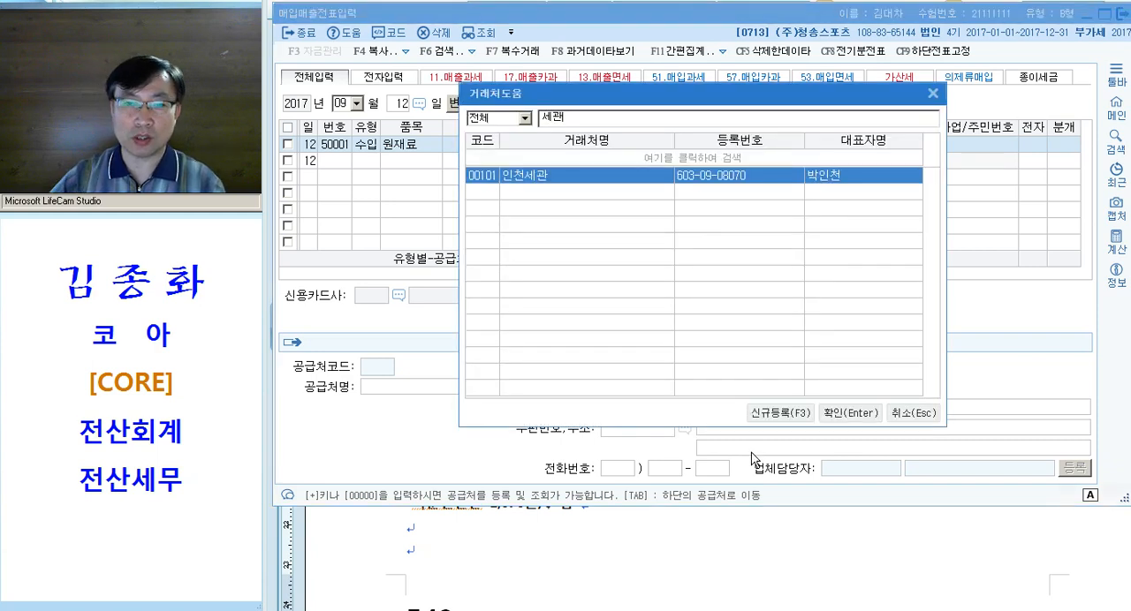
pyautogui.press('Return')
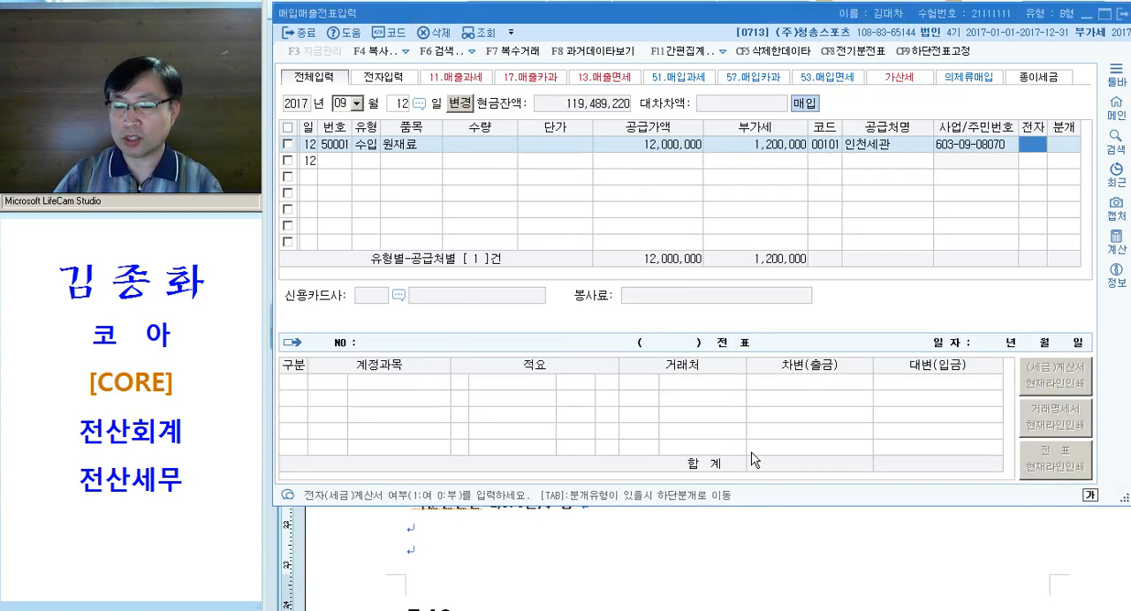
pyautogui.write('1')
pyautogui.press('Return')
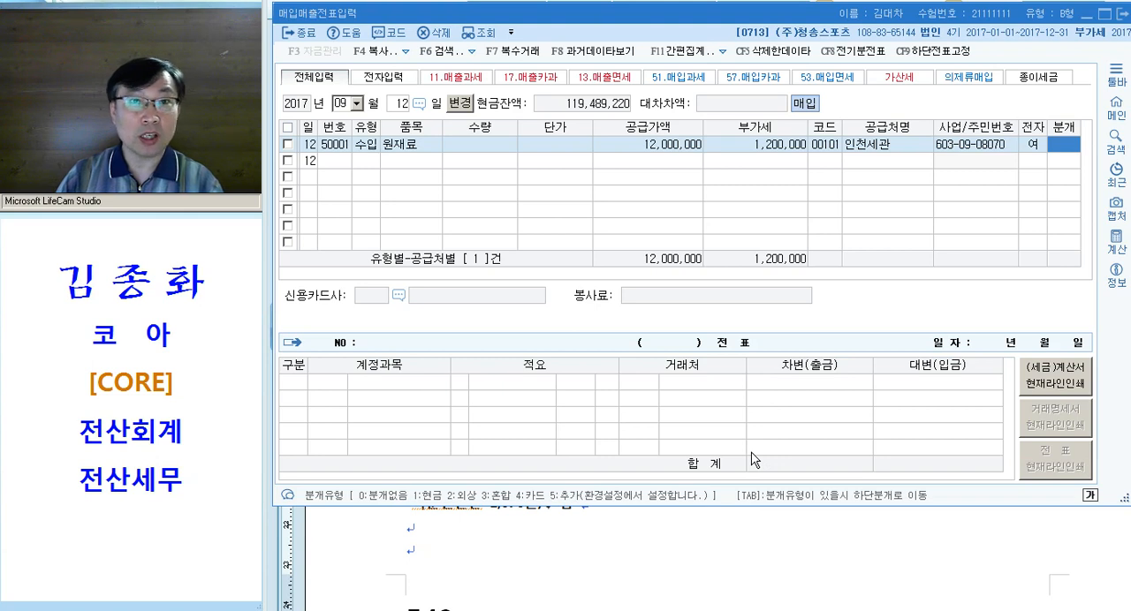
# Set the journal type to 현금 and confirm the 부가세대급금 line of 1,200,000
pyautogui.write('1')
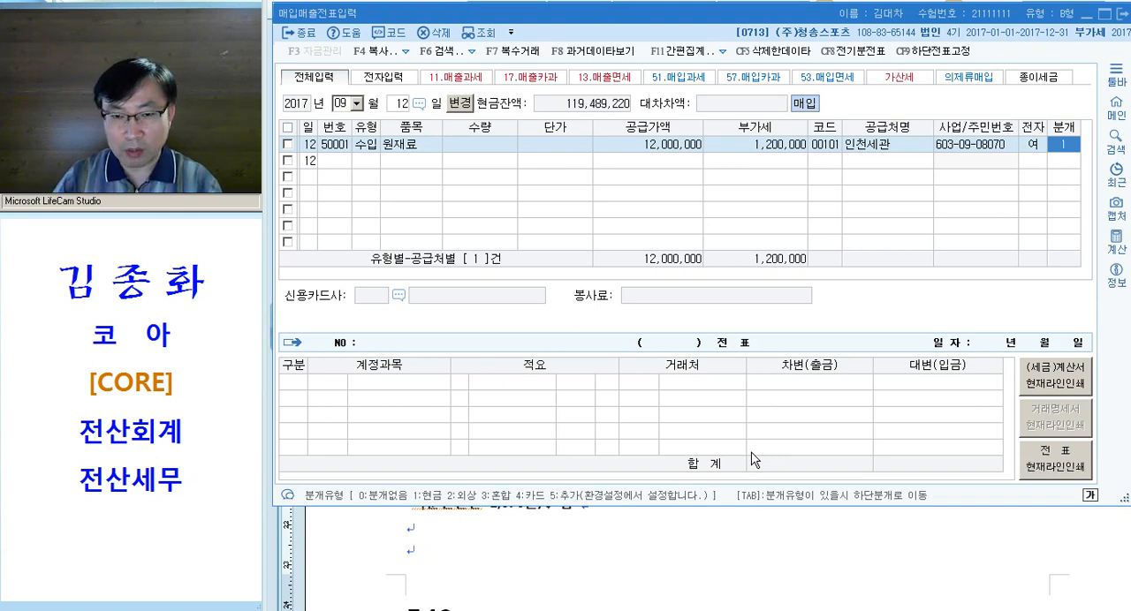
pyautogui.press('Return')
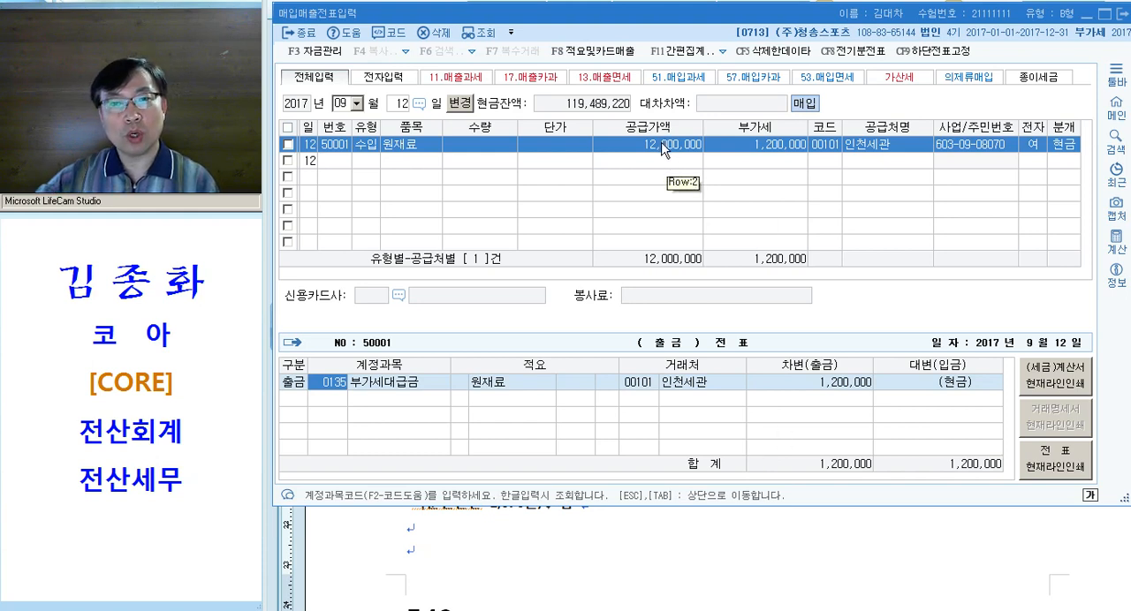
pyautogui.click(815, 383)
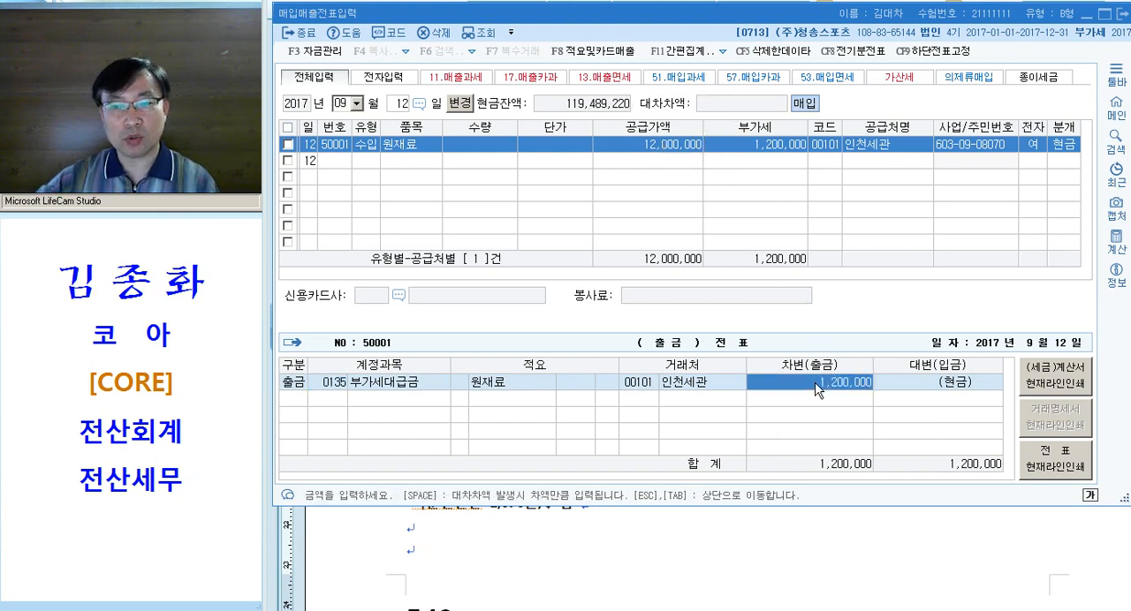
pyautogui.click(804, 610)
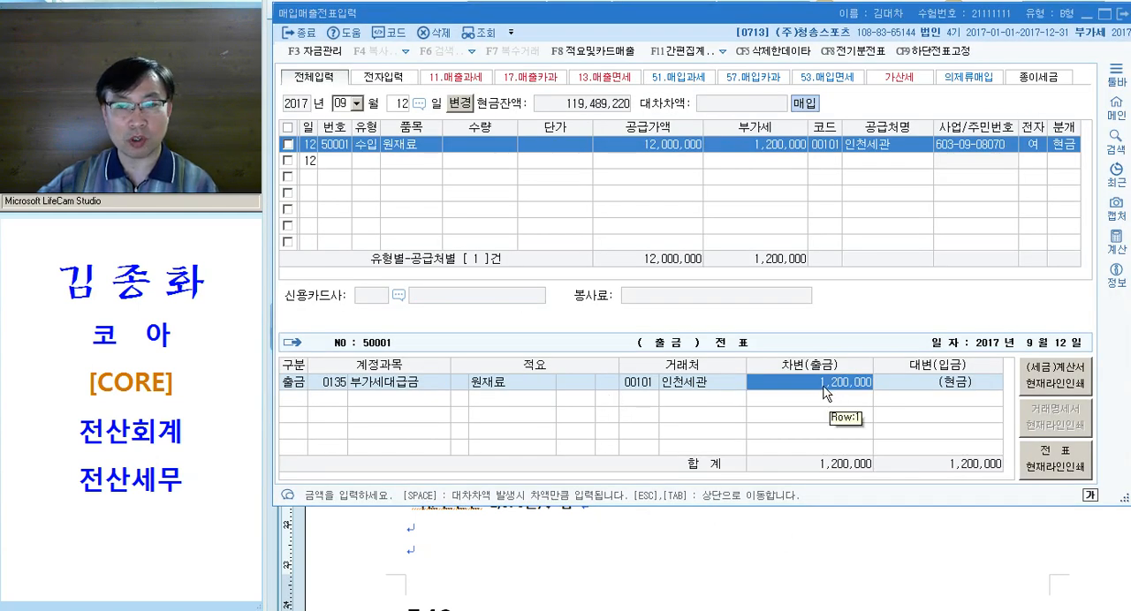
pyautogui.press('Return')
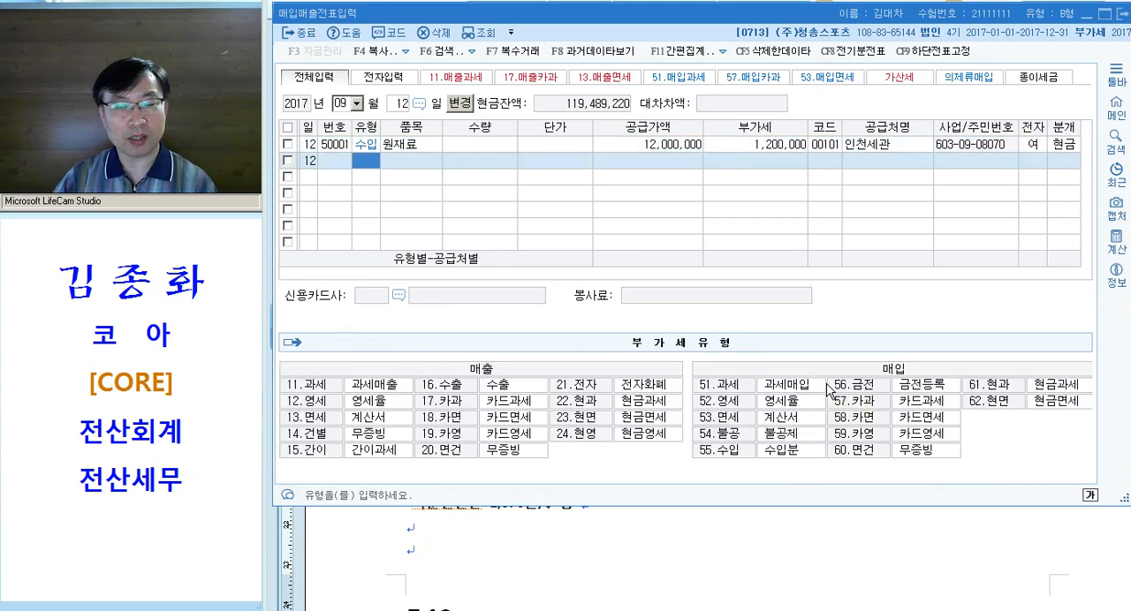
pyautogui.press('Up')
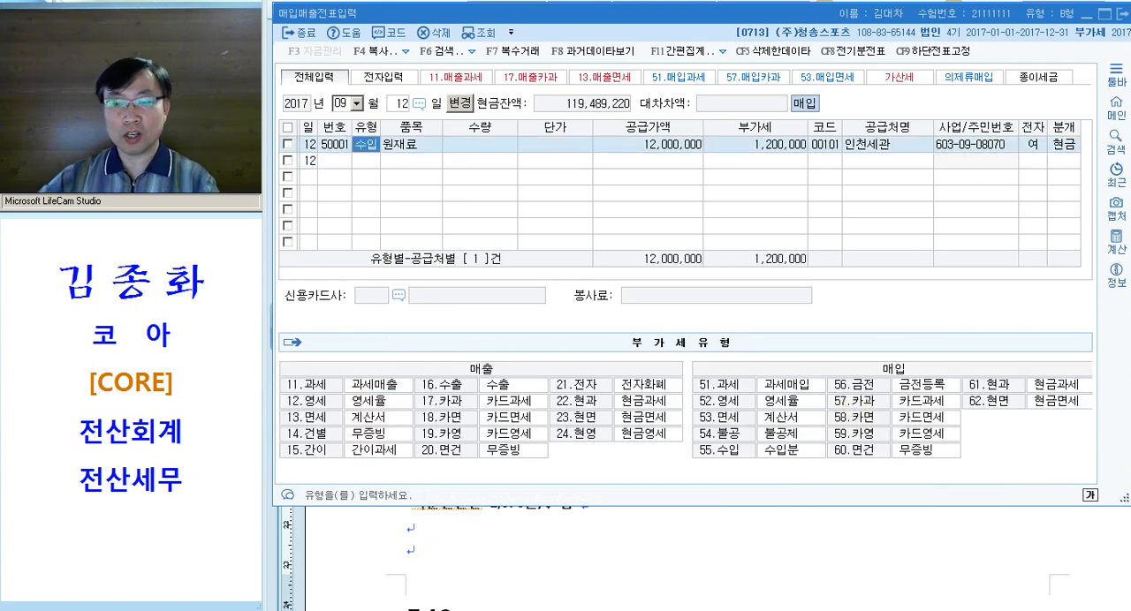
# In the Hangul document, add the line "+ 통관수수료, 관세, 운임 등 현금 1,000,000 납부" below "<수입>" in question [2]
pyautogui.click(673, 606)
pyautogui.click(520, 309)
pyautogui.press('Return')
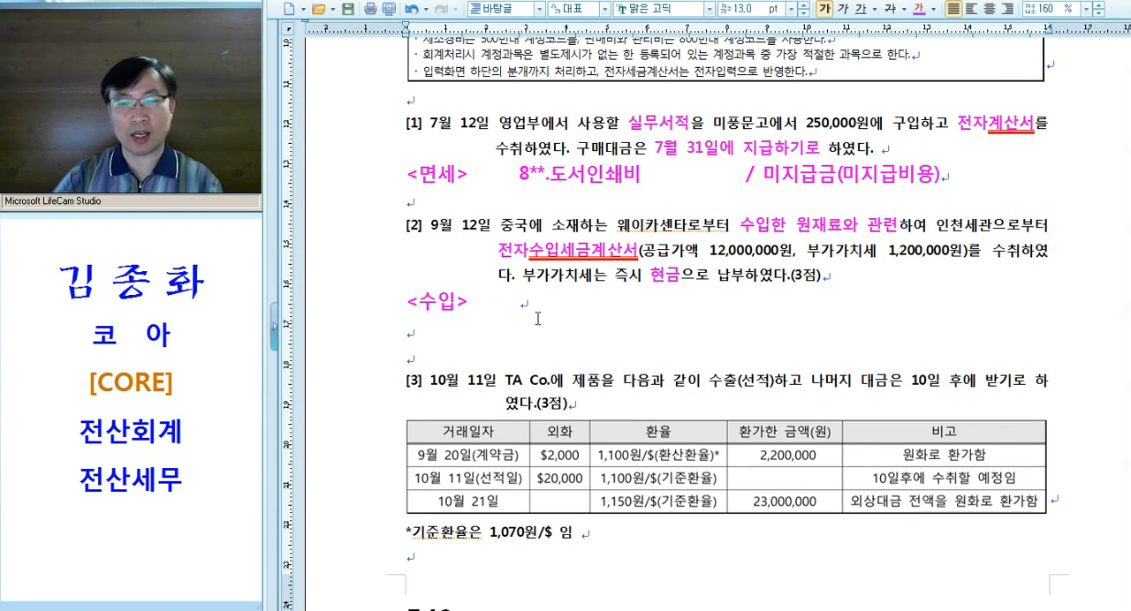
pyautogui.press('Tab')
pyautogui.write('_')
pyautogui.press('BackSpace')
pyautogui.write('+ ㅊ')
pyautogui.write('통관수수료')
pyautogui.write(', 관세')
pyautogui.write(', 운')
pyautogui.write('임 ')
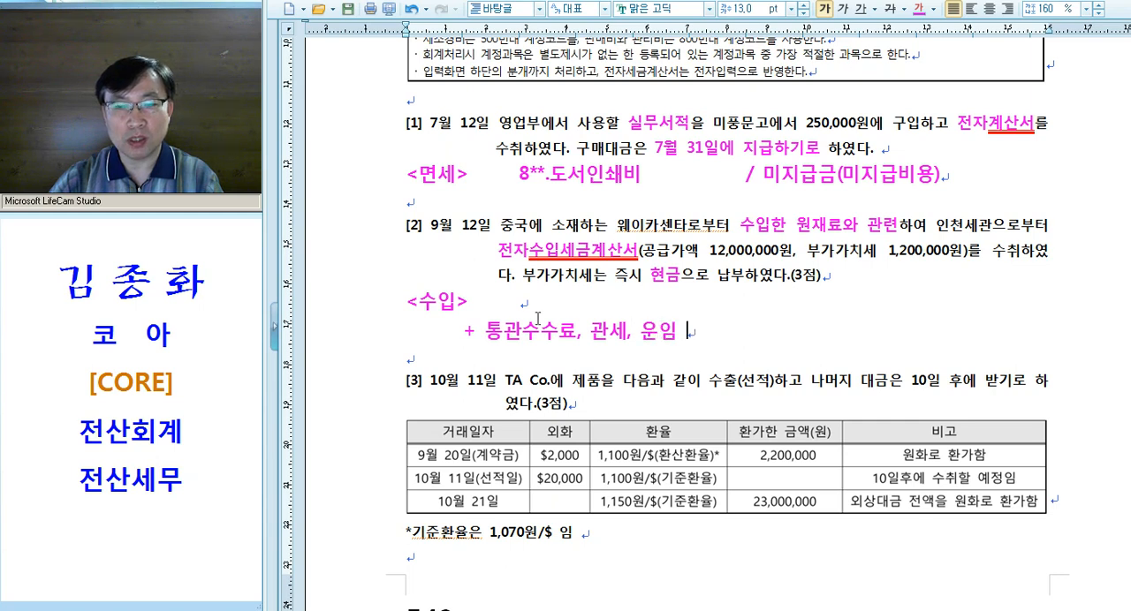
pyautogui.write('등 현금')
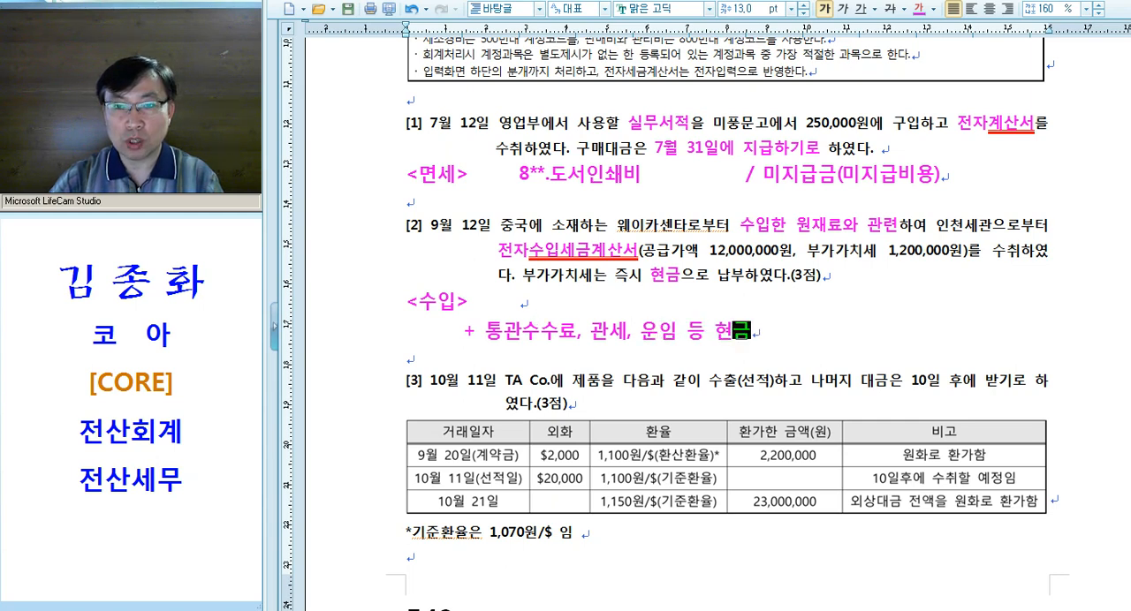
pyautogui.write(' 1,000,000 납부')
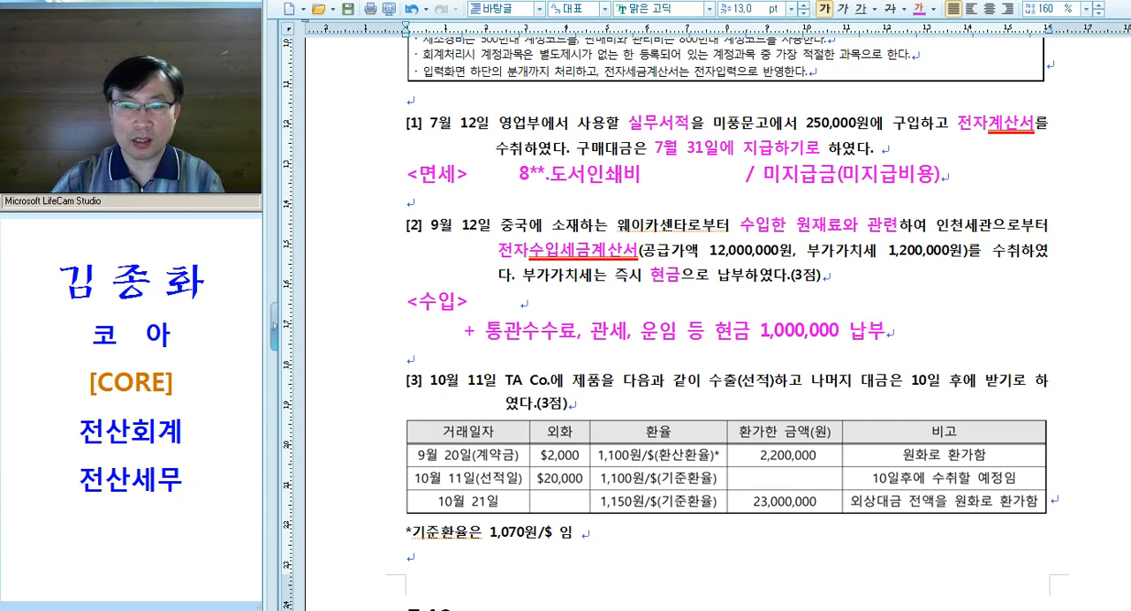
# Move the word "현금" in the added note so that it follows "1,000,000"
pyautogui.doubleClick(730, 332)
pyautogui.hotkey('shift', 'Right')
pyautogui.hotkey('ctrl', 'c')
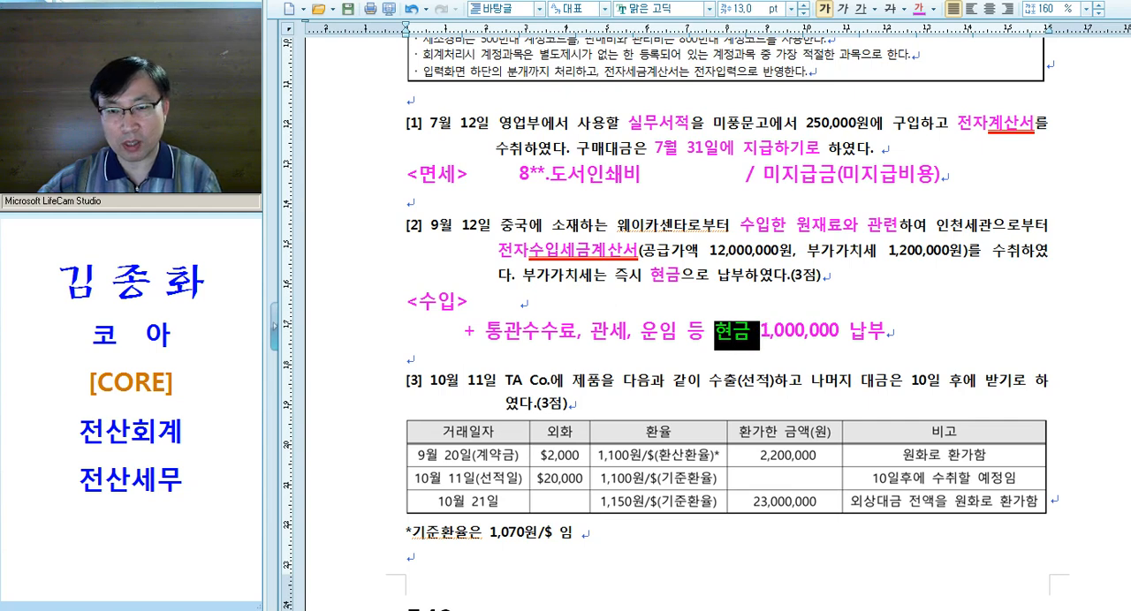
pyautogui.press('Delete')
pyautogui.click(807, 332)
pyautogui.hotkey('ctrl', 'v')
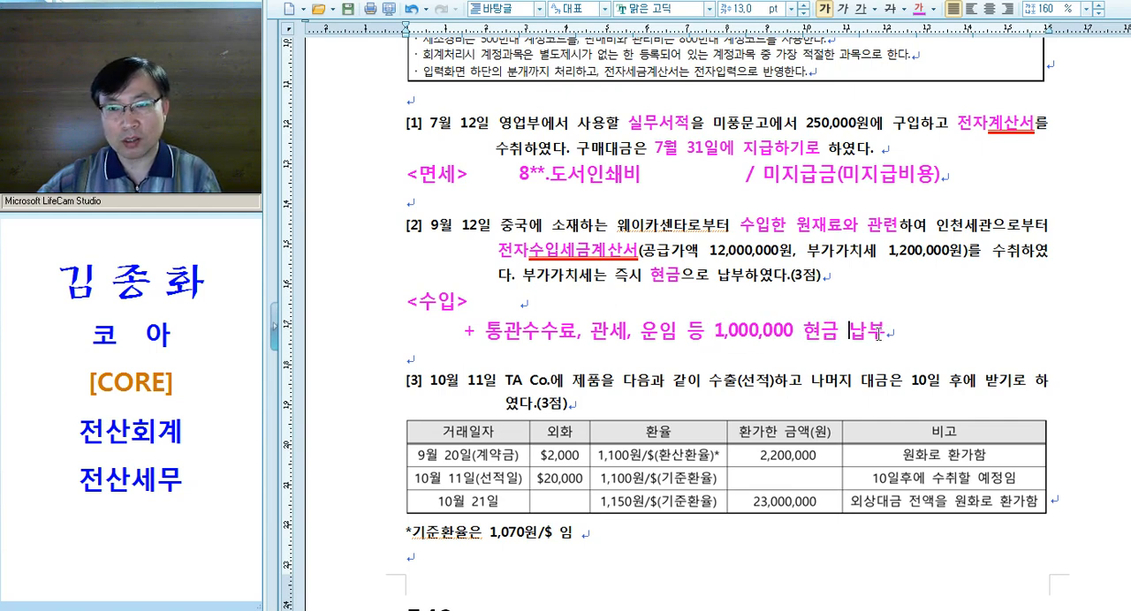
# Switch to KcLep and go through the journal of the September 12 원재료 import entry
pyautogui.hotkey('alt', 'Tab')
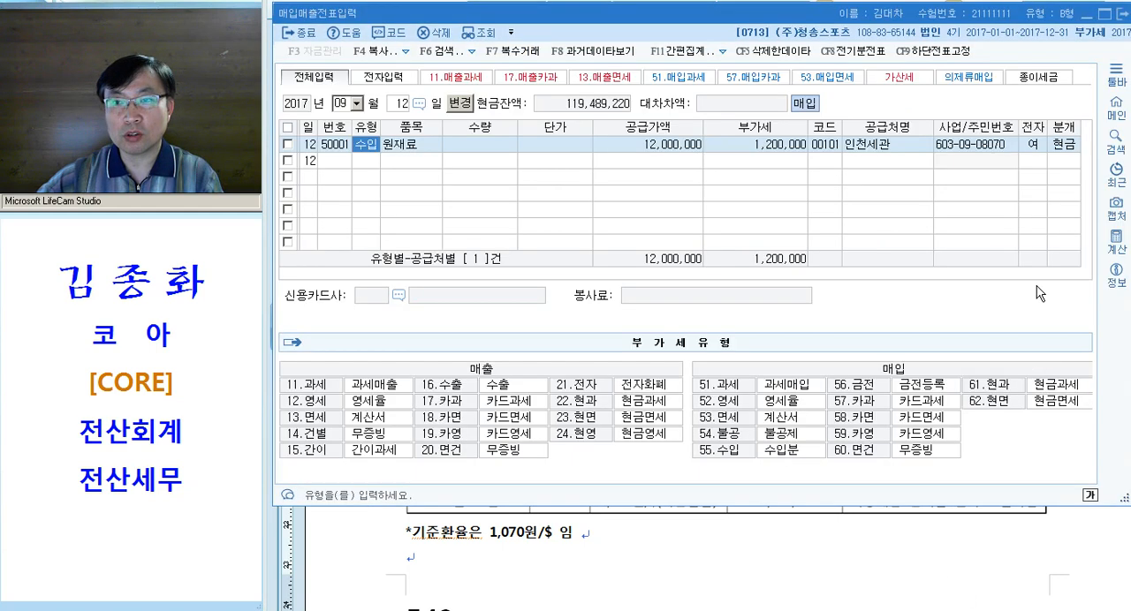
pyautogui.click(1074, 141)
pyautogui.press('Return')
pyautogui.press('Return')
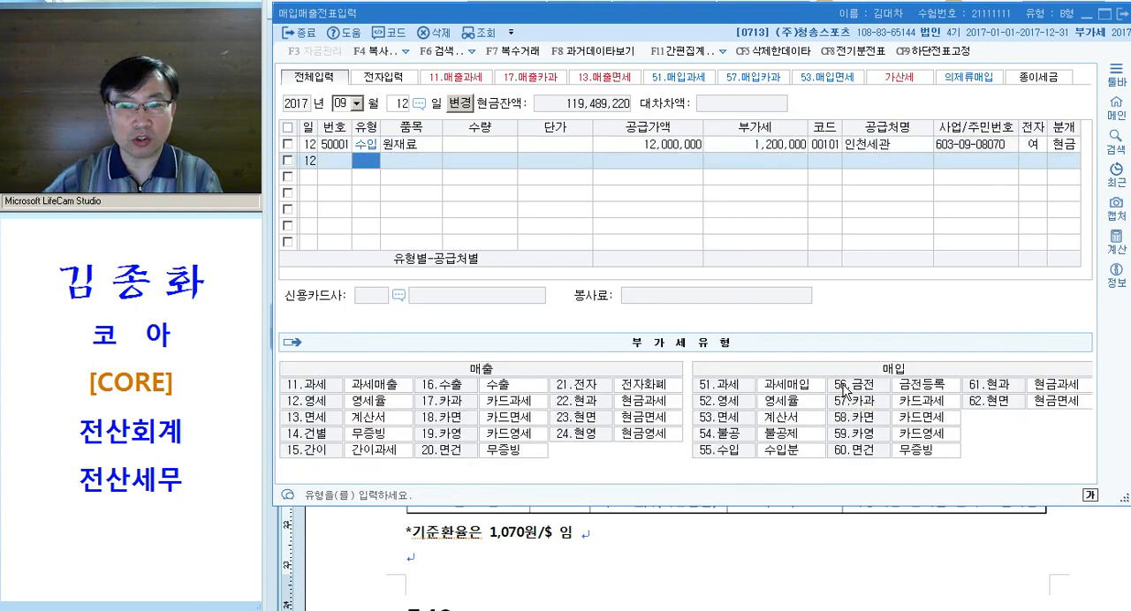
# Set the September 12 import entry's journal type to 혼합 and confirm its 부가세대급금 debit line of 1,200,000
pyautogui.click(1063, 144)
pyautogui.press('3')
pyautogui.press('Return')
pyautogui.click(371, 386)
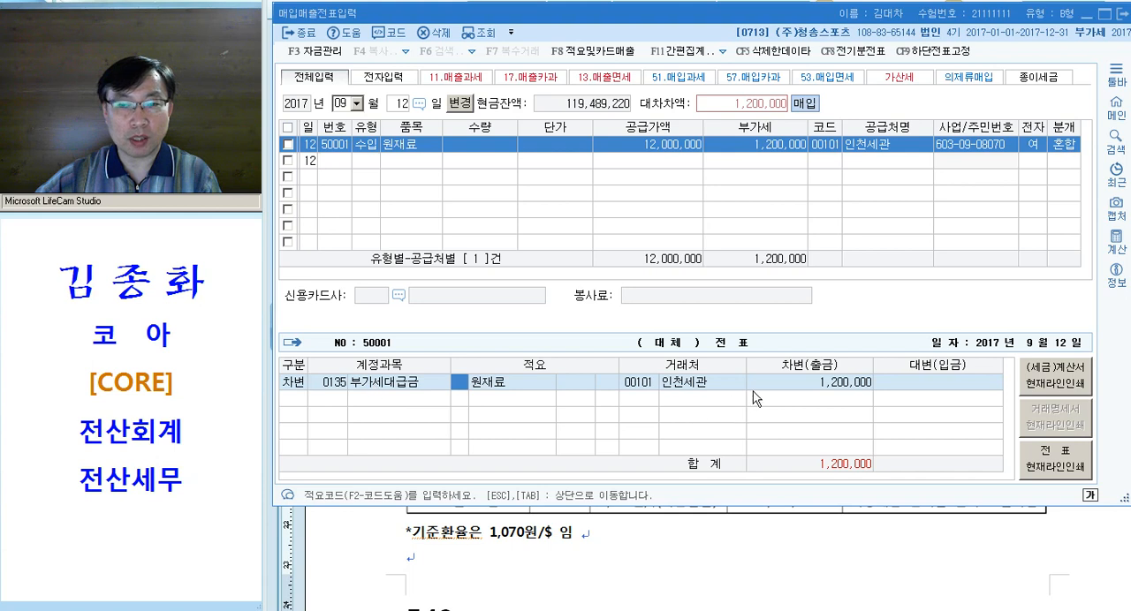
pyautogui.click(789, 386)
pyautogui.press('Return')
# Add a debit line for 원재료 (153) of 1,000,000 and a credit line for 현금 (101) of 2,200,000, and review the 원재료 line
pyautogui.press('3')
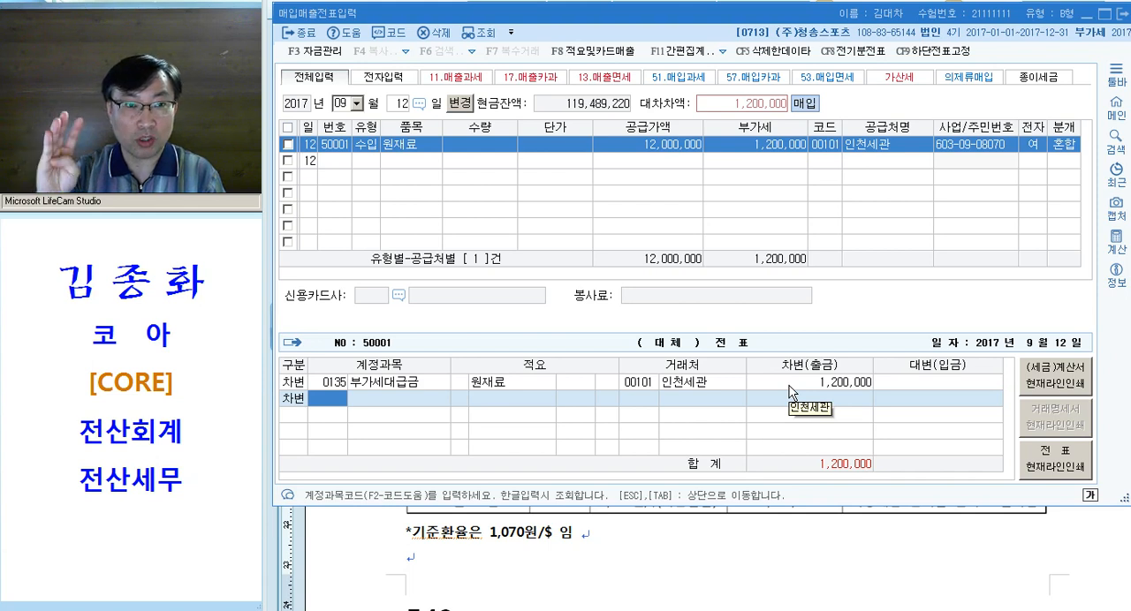
pyautogui.write('153')
pyautogui.press('Return')
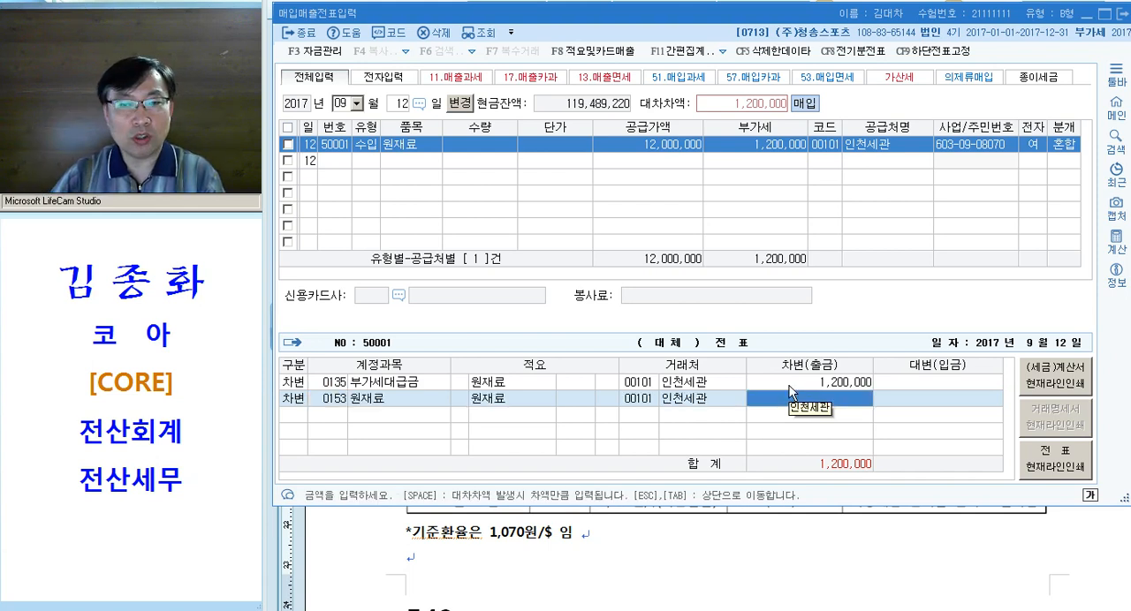
pyautogui.write('1000000')
pyautogui.press('Return')
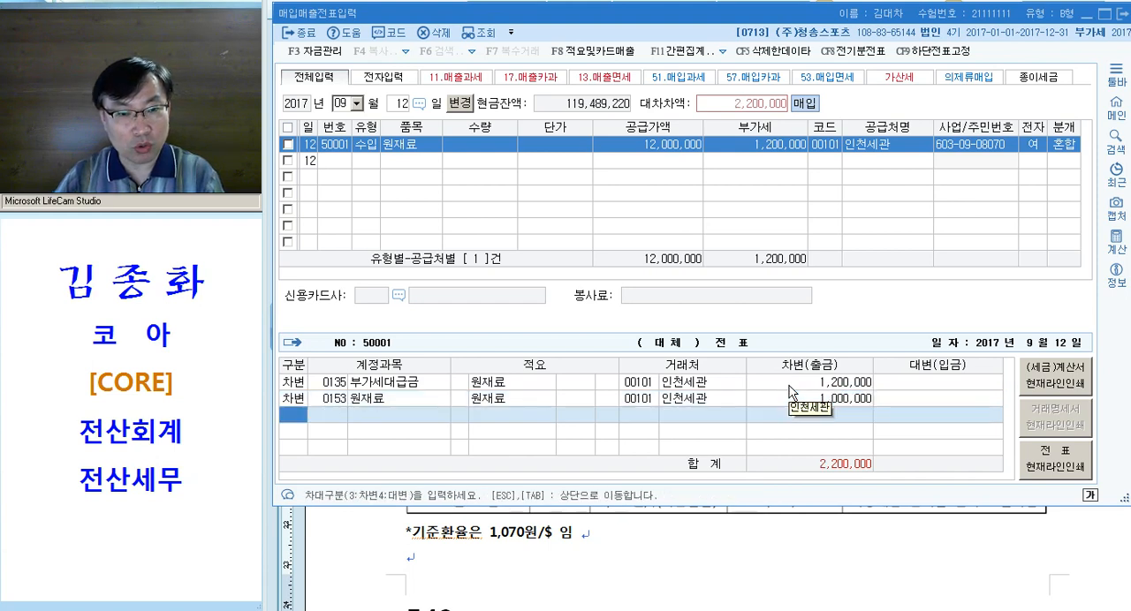
pyautogui.write('4101')
pyautogui.press('Return')
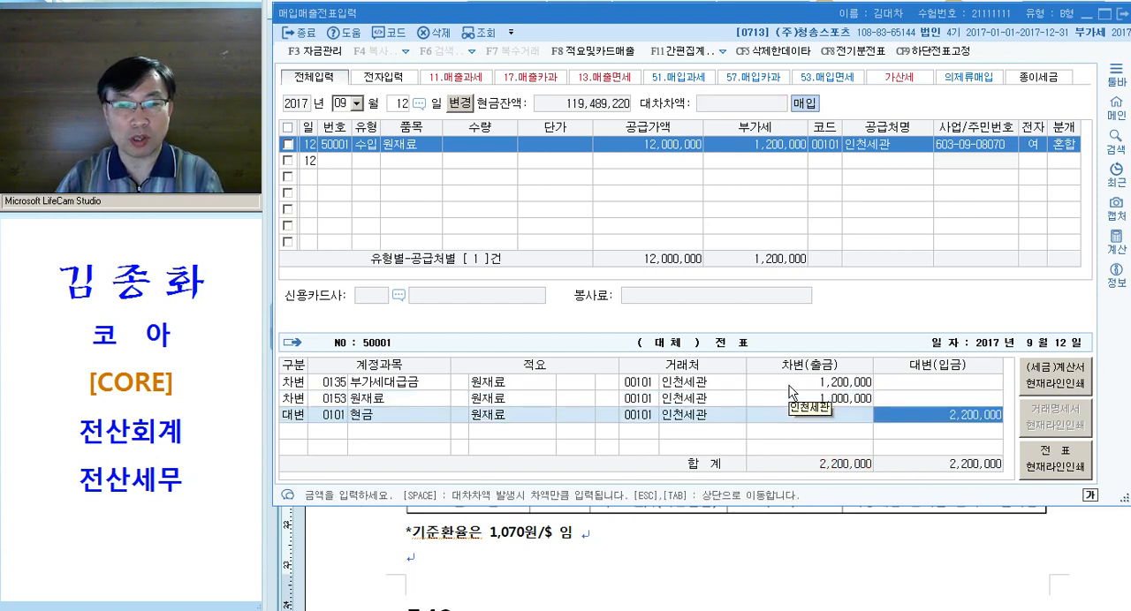
pyautogui.click(405, 404)
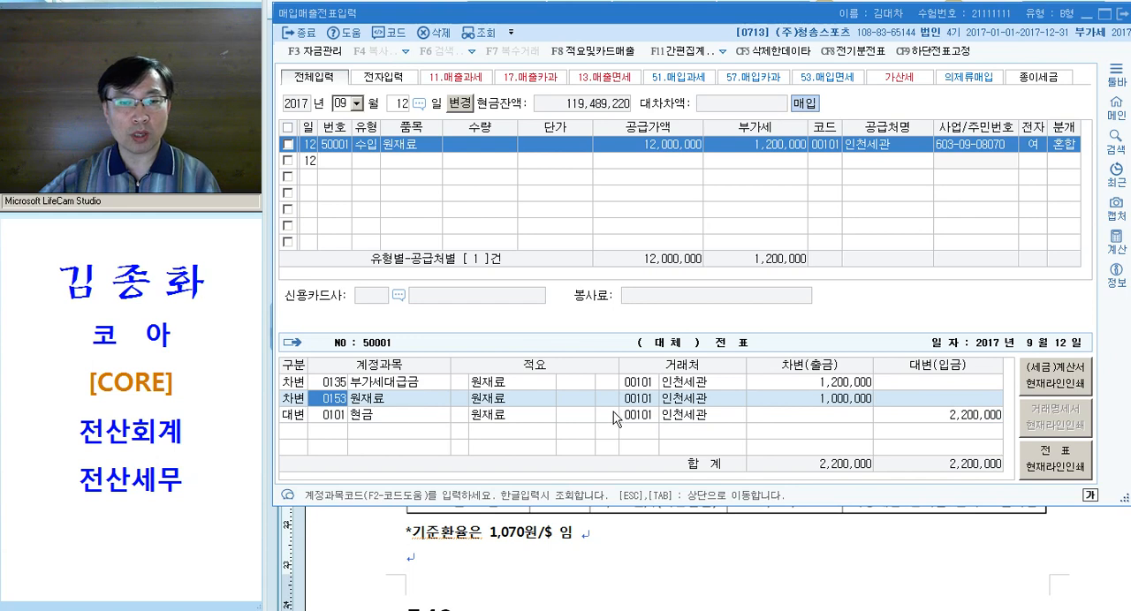
pyautogui.click(814, 399)
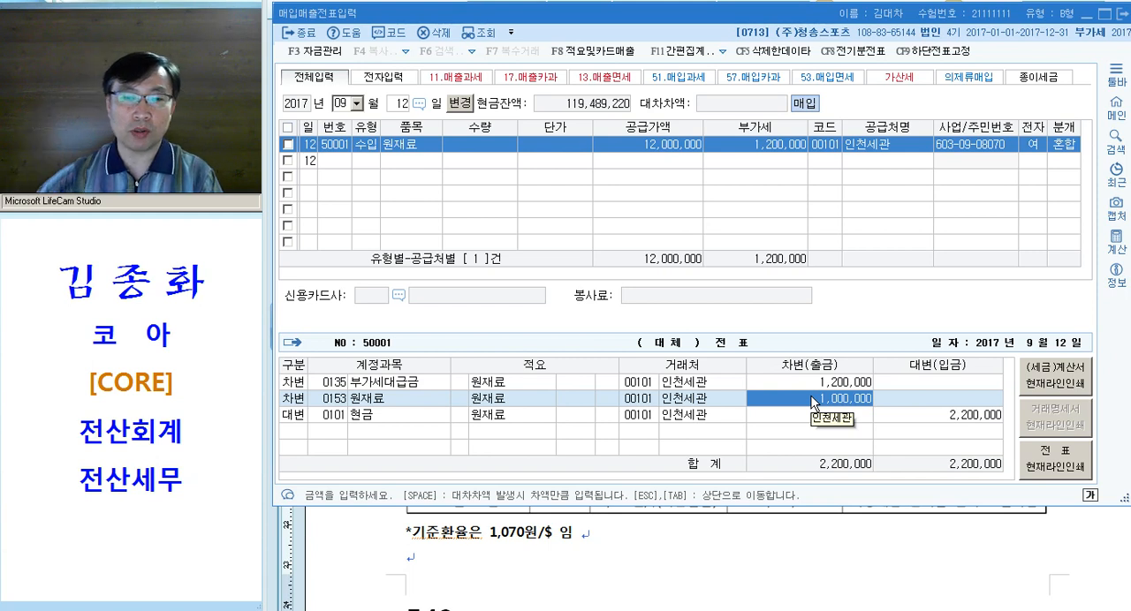
pyautogui.click(363, 405)
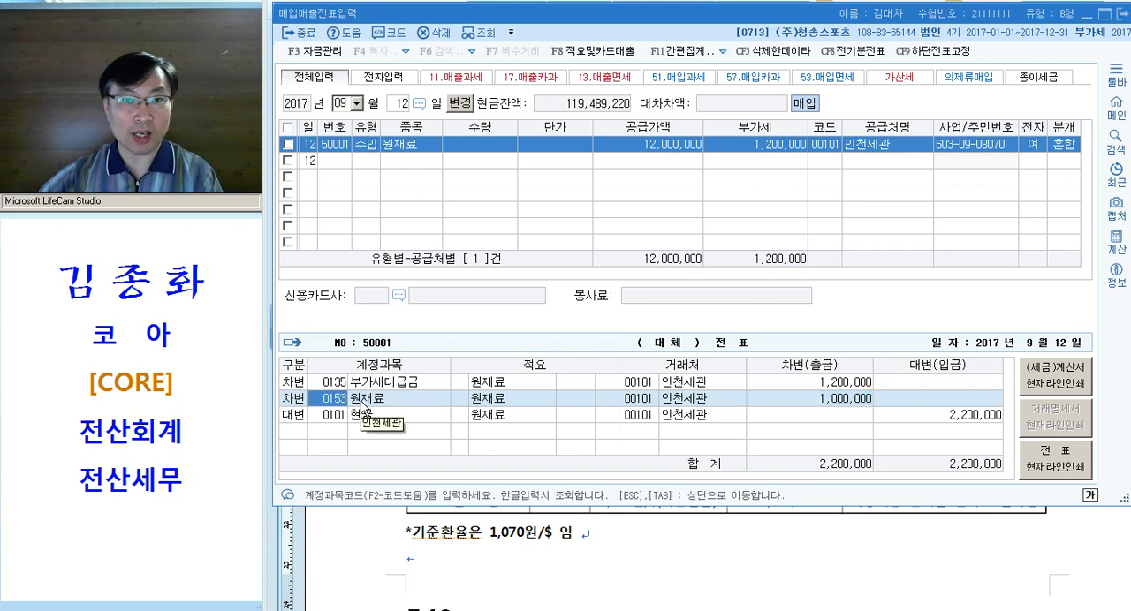
pyautogui.click(844, 405)
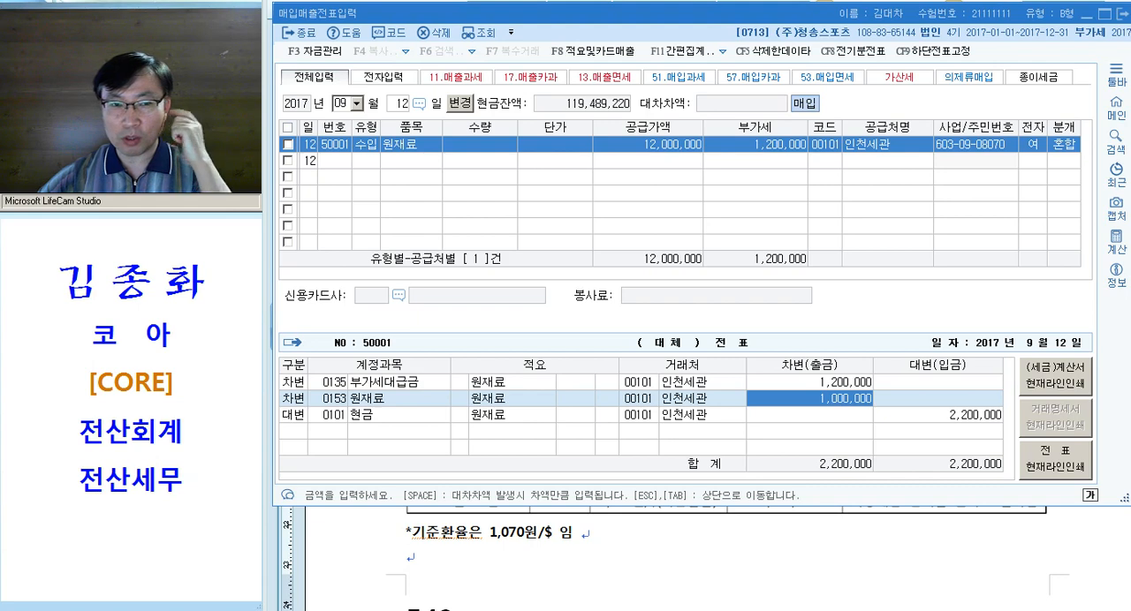
# Switch to the Hangul document and apply the pink emphasis format to "수출(선적)" and "대금은 10일 후에 받기로" in question [3]
pyautogui.click(648, 609)
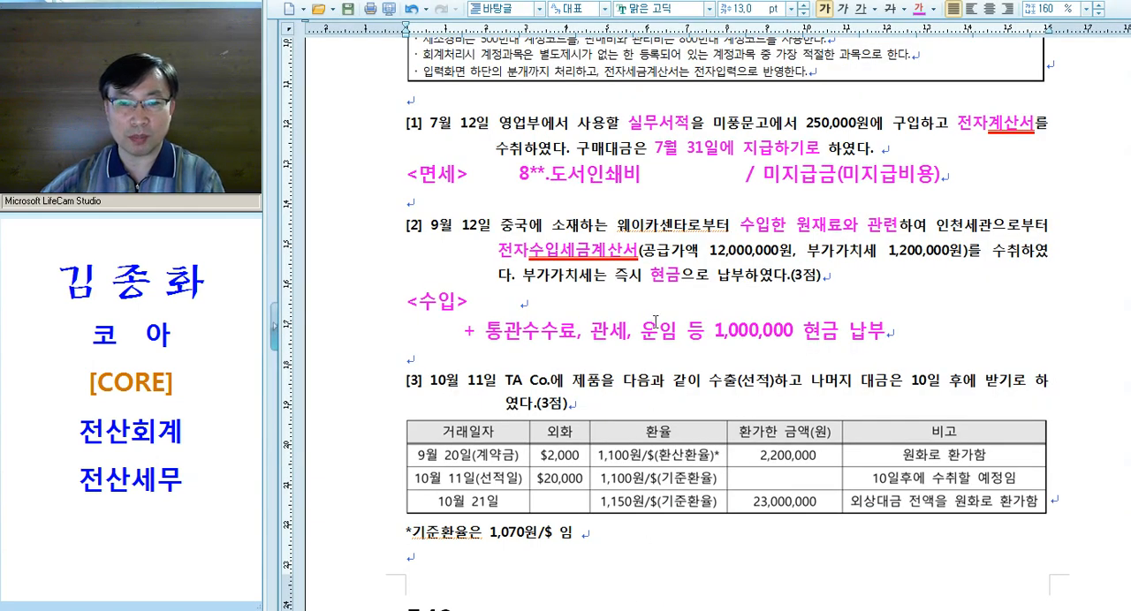
pyautogui.scroll(-2, 631, 312)
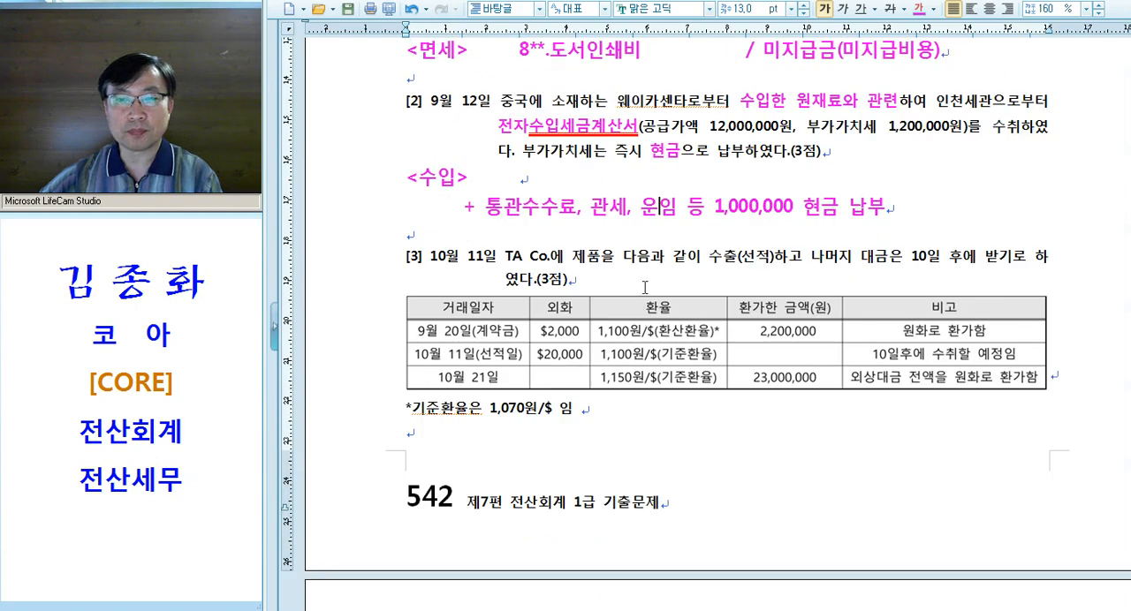
pyautogui.scroll(-1, 638, 278)
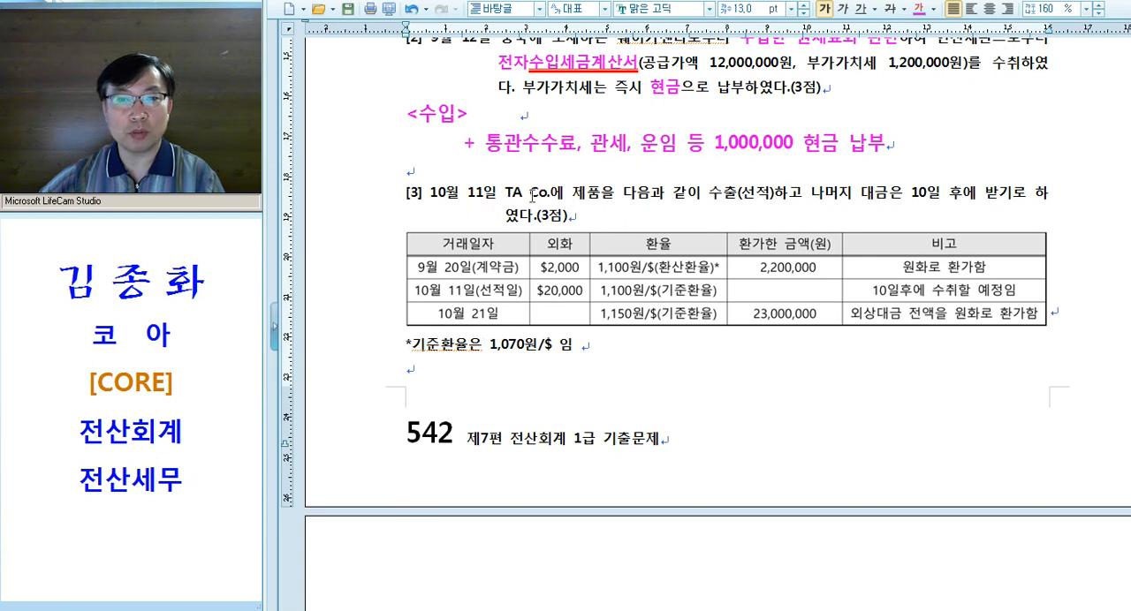
pyautogui.moveTo(371, 202); pyautogui.dragTo(365, 218)
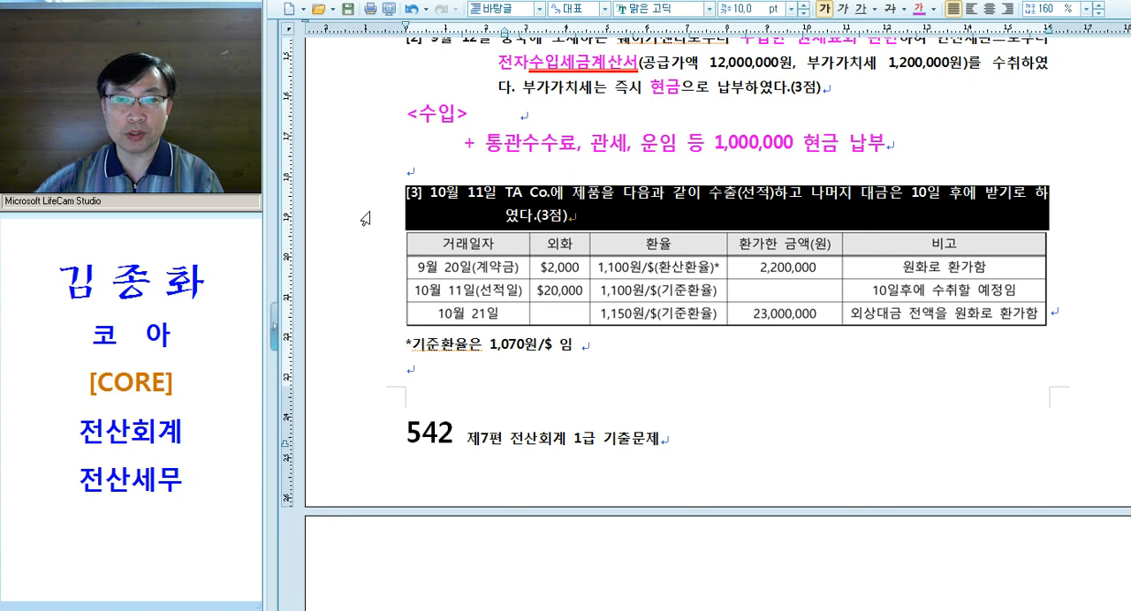
pyautogui.click(705, 201)
pyautogui.moveTo(710, 196); pyautogui.dragTo(778, 196)
pyautogui.moveTo(864, 194); pyautogui.dragTo(1033, 194)
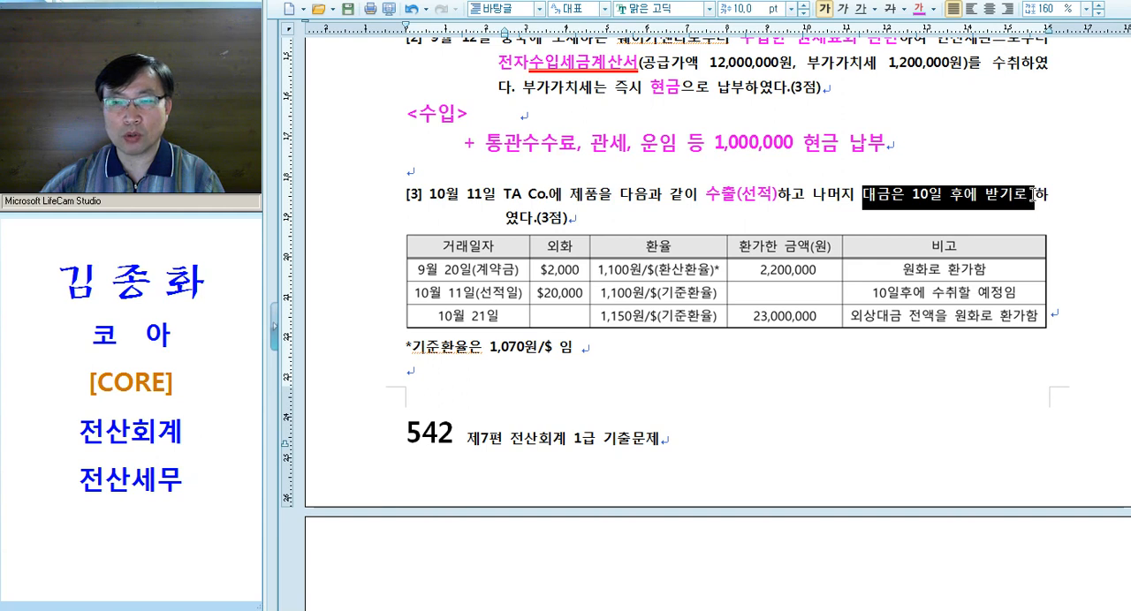
pyautogui.hotkey('alt', 'c')
pyautogui.click(995, 203)
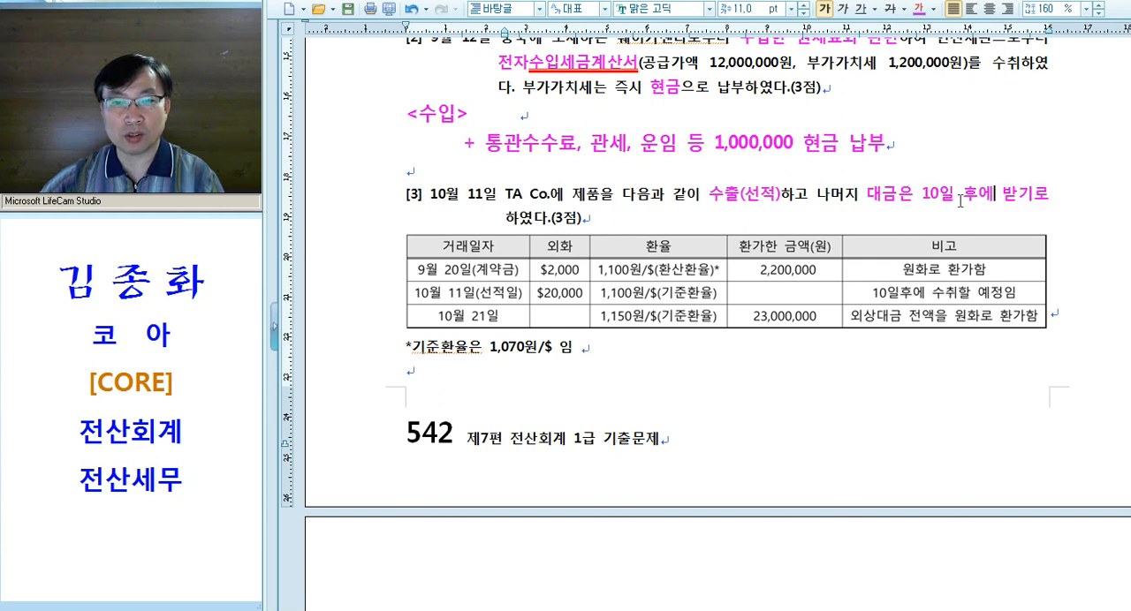
# Examine question [3]'s transaction date, the contract and shipment rows of its table, and the 기준환율 note below the table
pyautogui.click(468, 272)
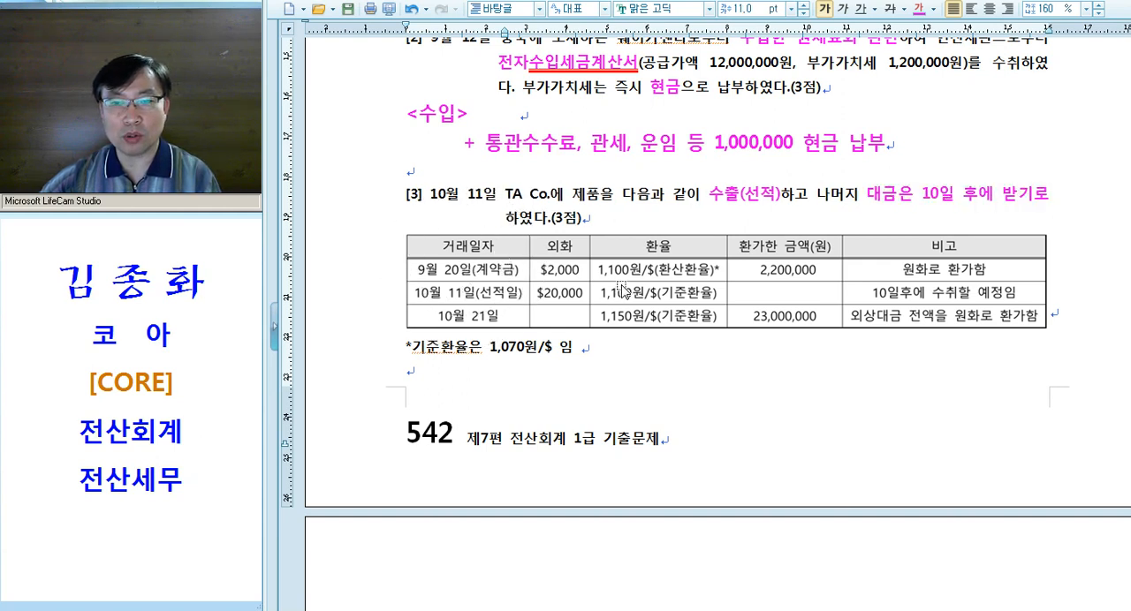
pyautogui.click(566, 274)
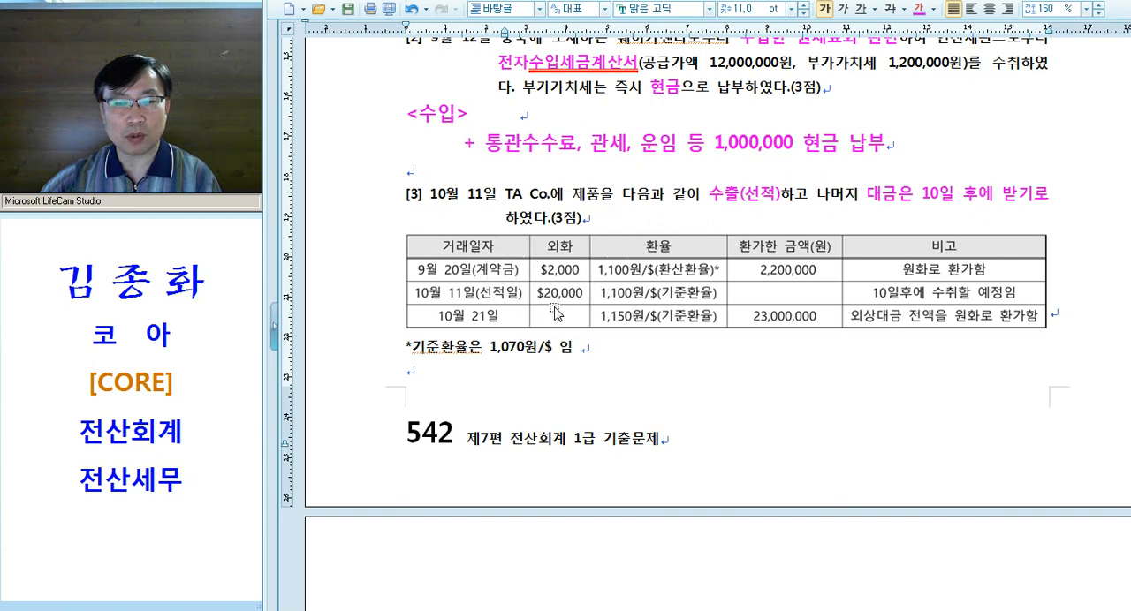
pyautogui.moveTo(421, 196); pyautogui.dragTo(496, 197)
pyautogui.press('ctrl')
pyautogui.press('ctrl')
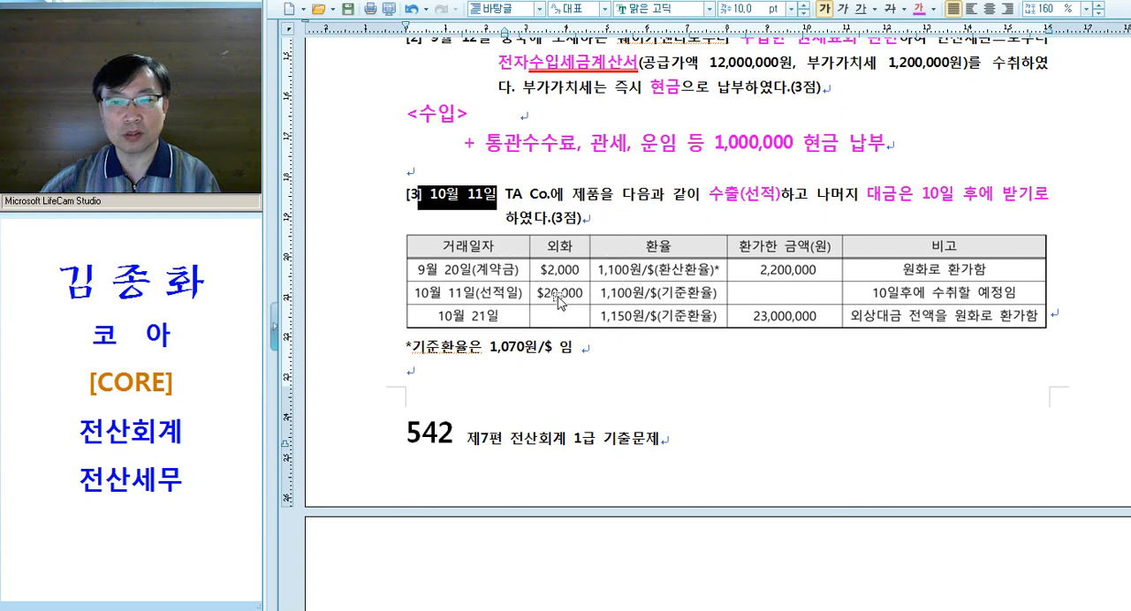
pyautogui.press('ctrl')
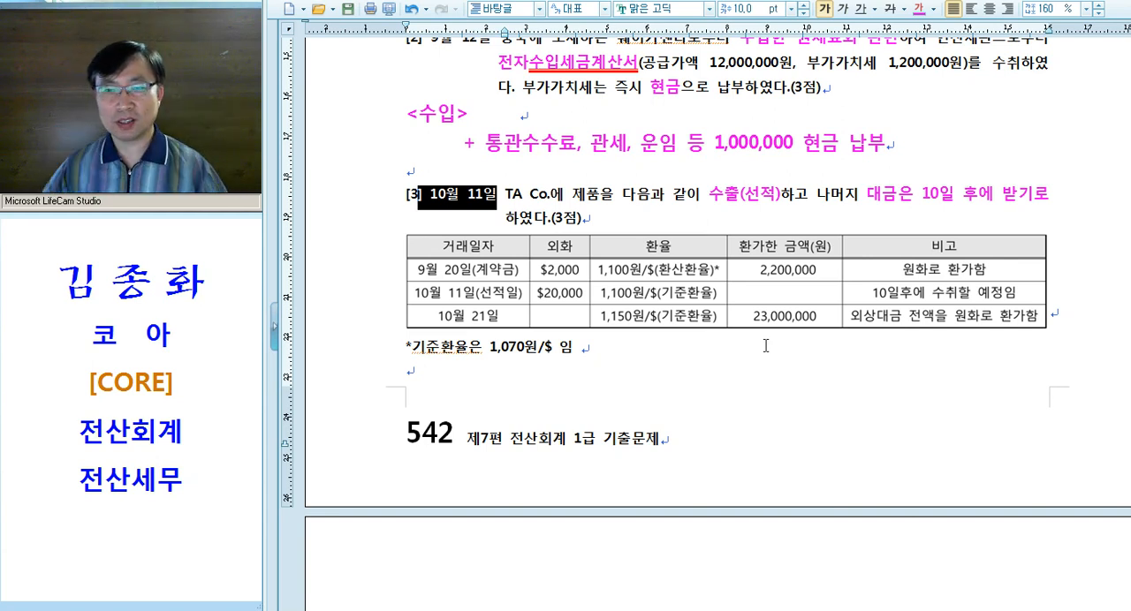
pyautogui.press('ctrl')
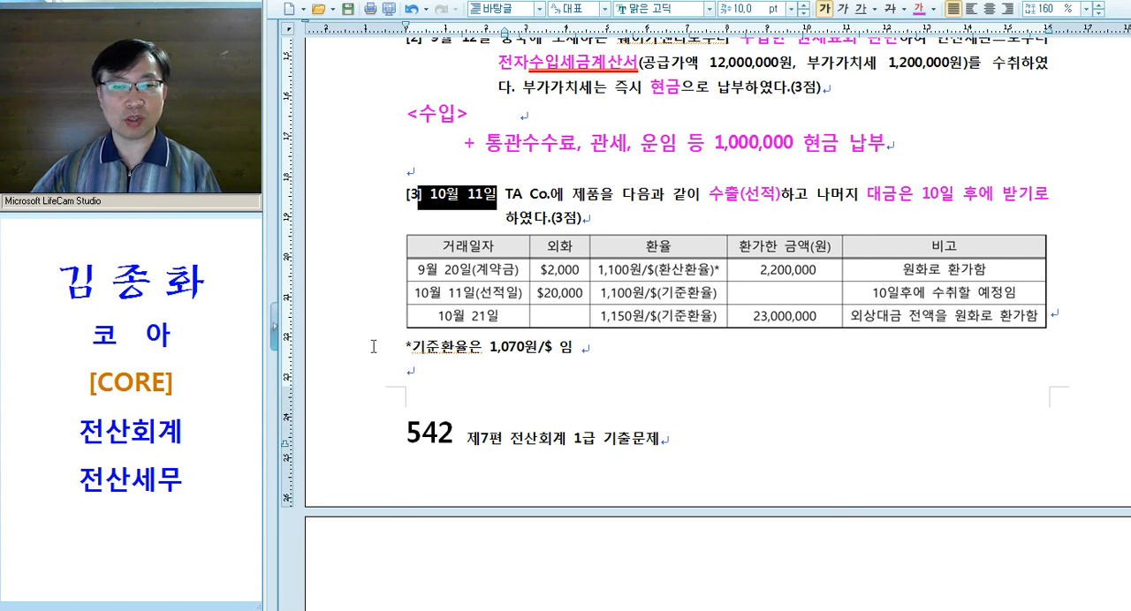
pyautogui.tripleClick(541, 353)
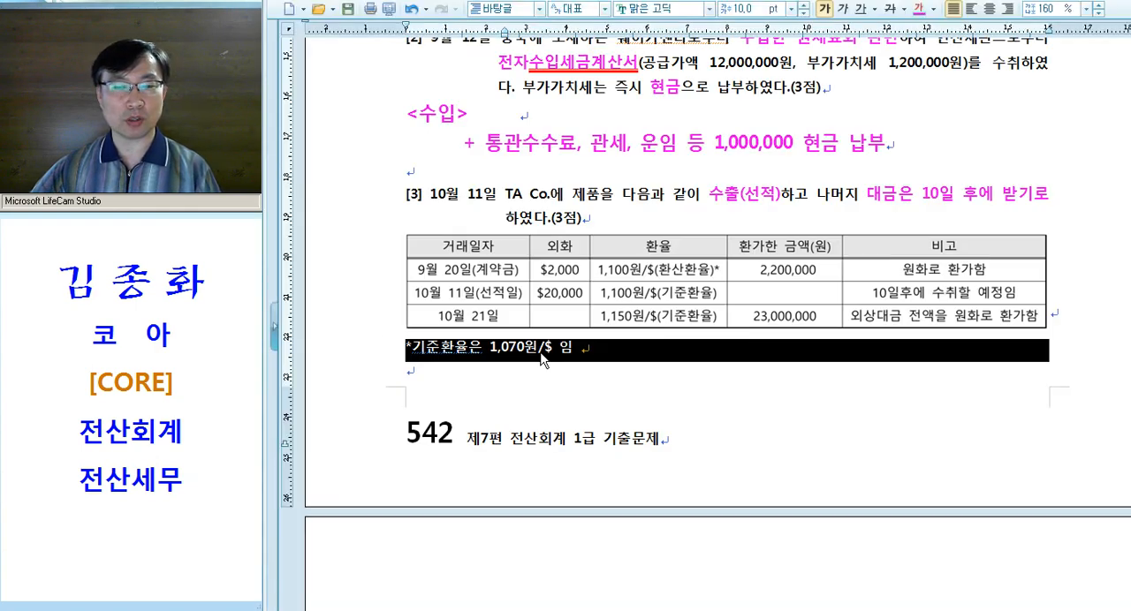
pyautogui.scroll(-1, 601, 272)
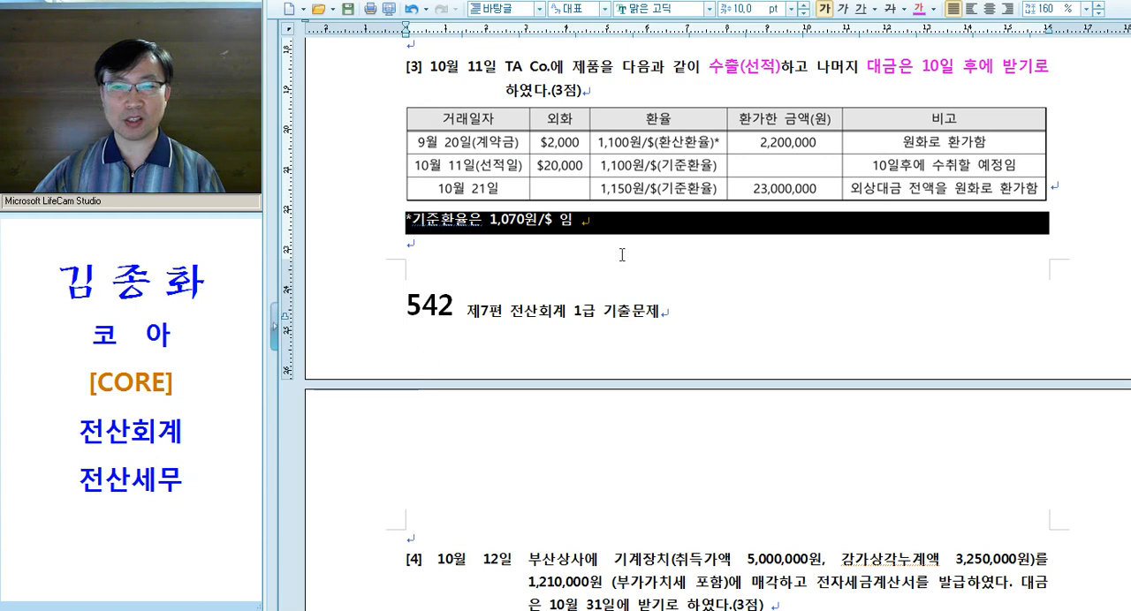
pyautogui.scroll(1, 608, 240)
# Join the "+ 통관수수료" note onto the "<수입>" line in question [2] and make room for a note under question [3]'s 기준환율 line
pyautogui.click(541, 120)
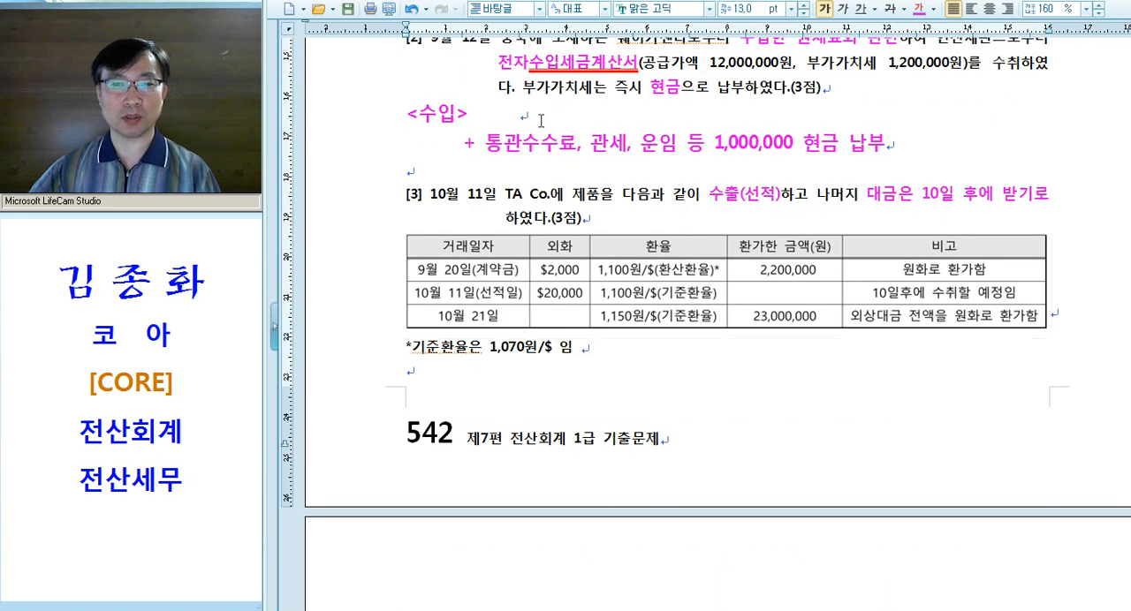
pyautogui.press('Delete')
pyautogui.press('Delete')
pyautogui.click(386, 338)
pyautogui.click(386, 323)
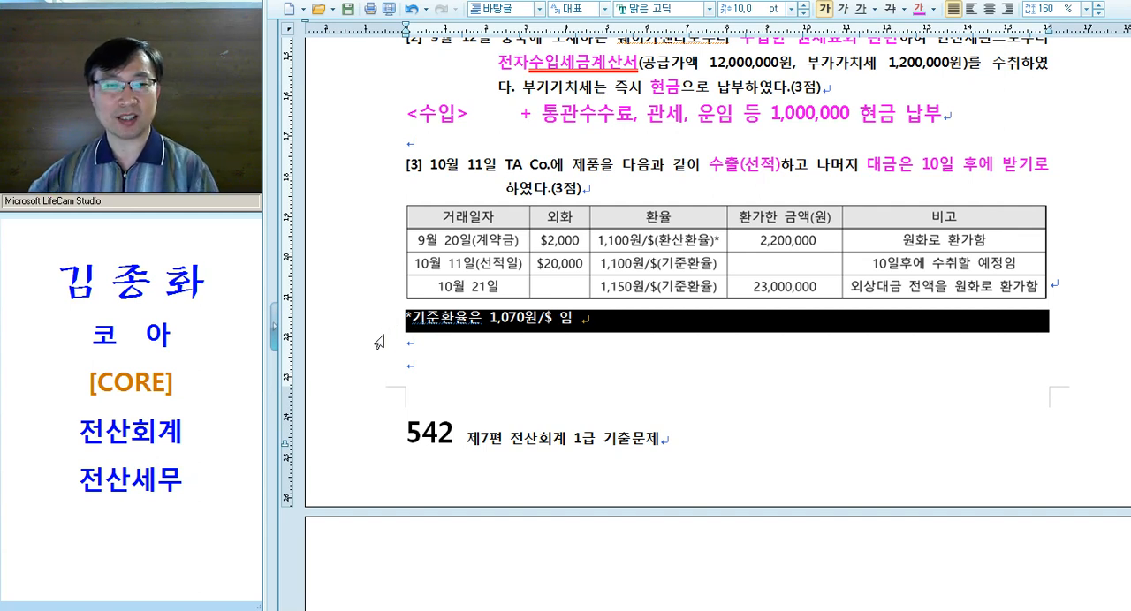
pyautogui.click(548, 339)
pyautogui.press('ctrl')
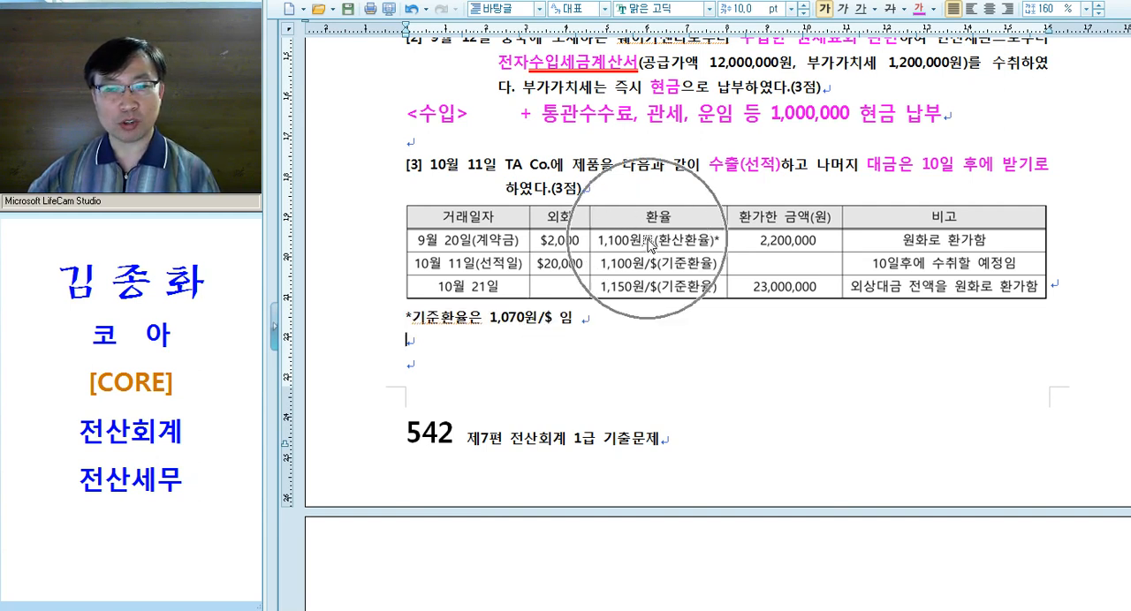
# Change the 기준환율 in the note below question [3]'s table to 1,100원/$ and restore it to 1,070원/$
pyautogui.moveTo(487, 326); pyautogui.dragTo(540, 325)
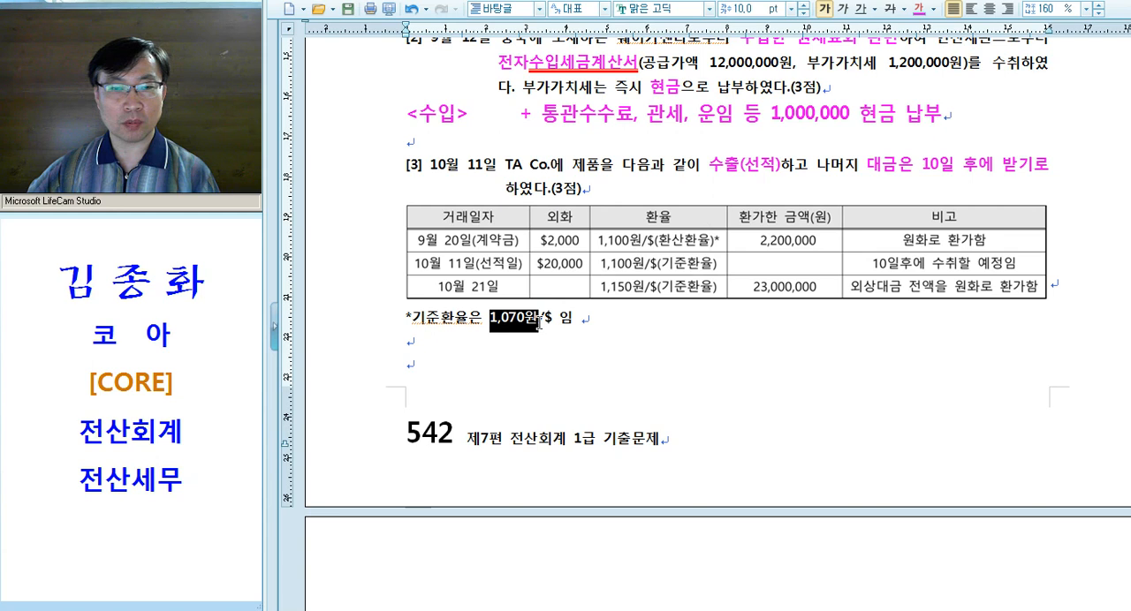
pyautogui.click(511, 326)
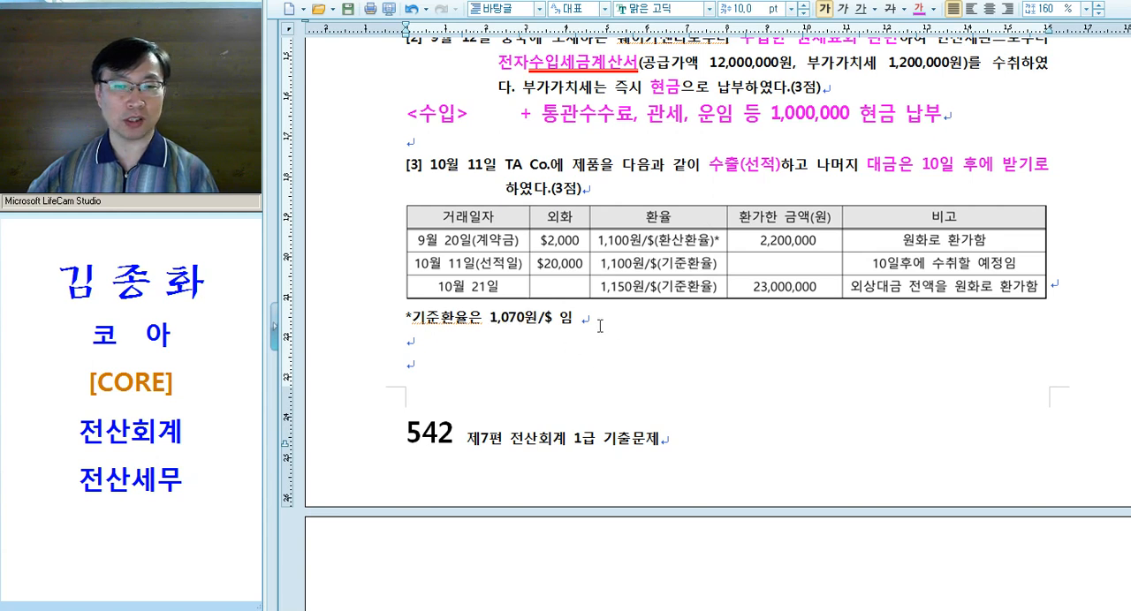
pyautogui.moveTo(497, 320); pyautogui.dragTo(515, 325)
pyautogui.click(518, 323)
pyautogui.write('10')
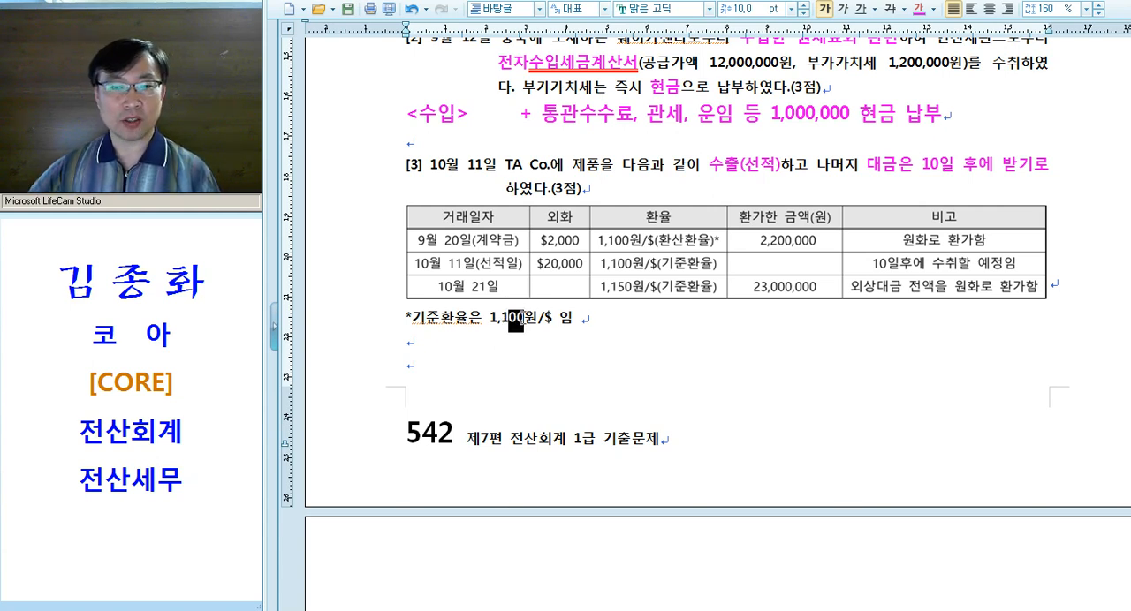
pyautogui.press('BackSpace')
pyautogui.press('BackSpace')
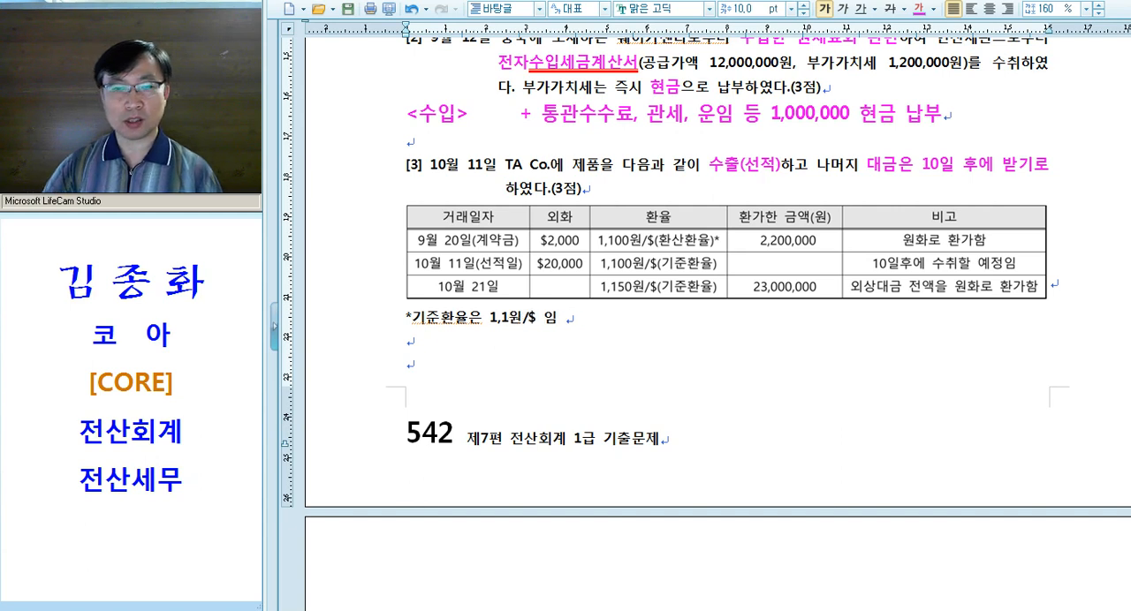
pyautogui.write('70')
# Start a note reading "* 외화환산" under question [3]'s 기준환율 line, using the pink emphasis format
pyautogui.click(678, 241)
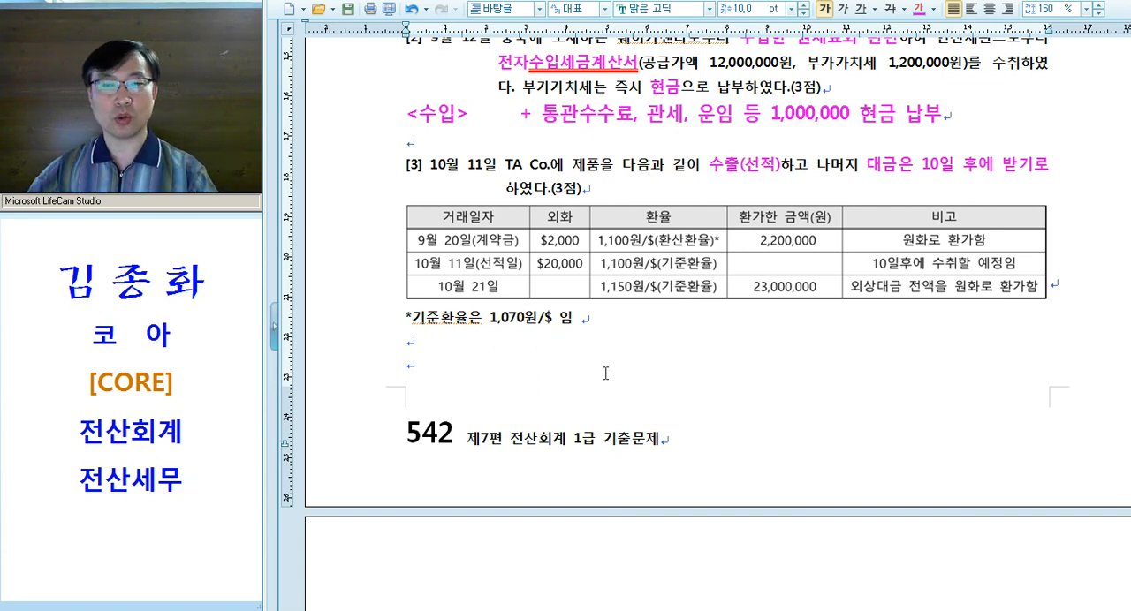
pyautogui.write('*')
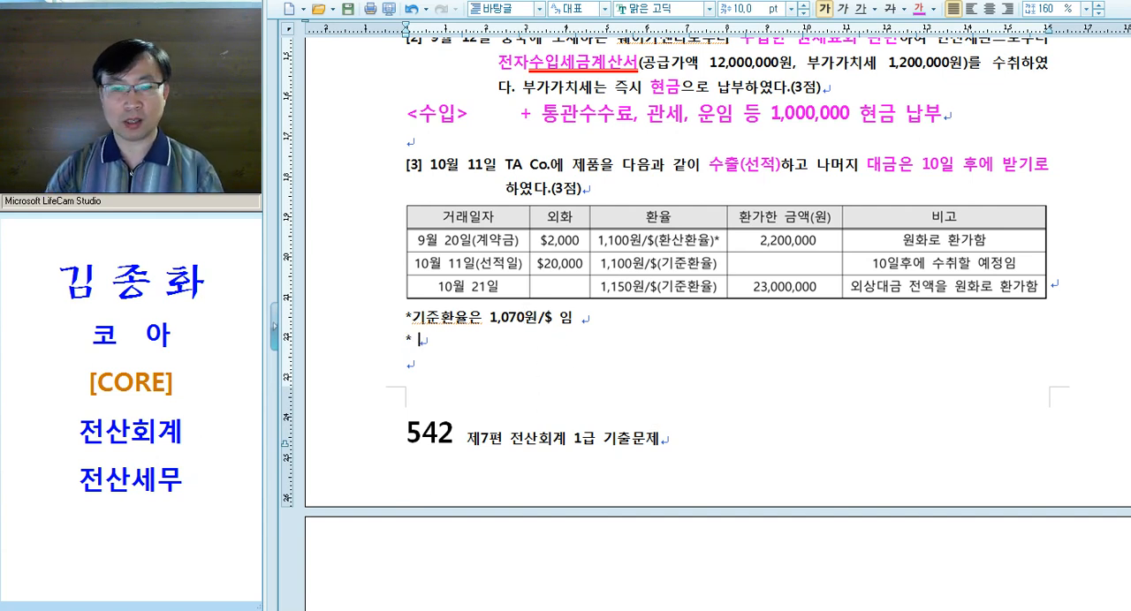
pyautogui.click(364, 349)
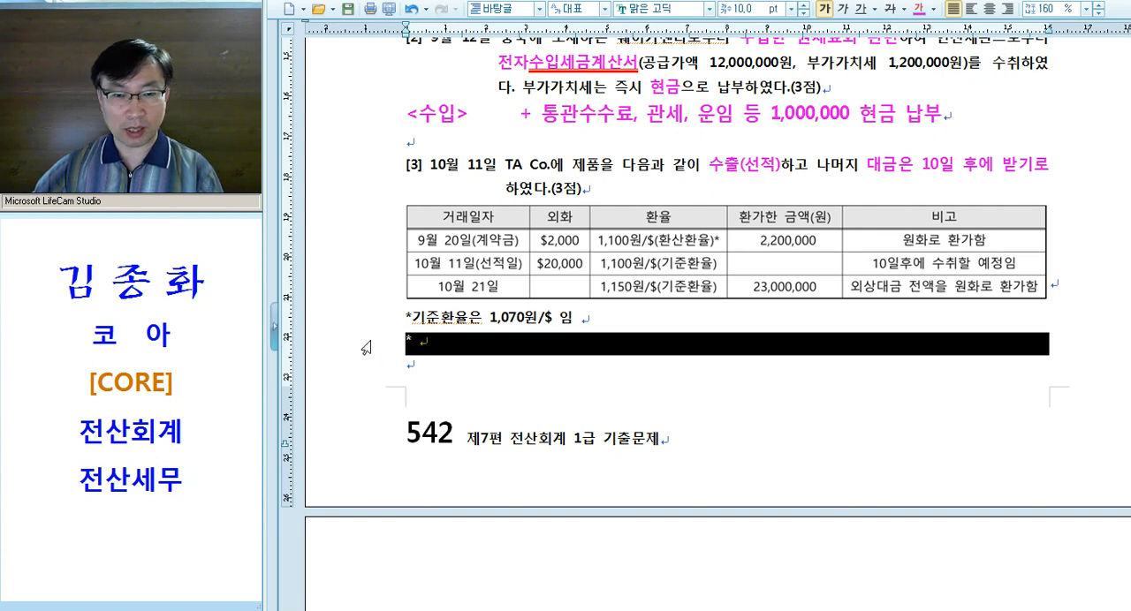
pyautogui.hotkey('alt', 'c')
pyautogui.click(470, 351)
pyautogui.write('외화환산 ')
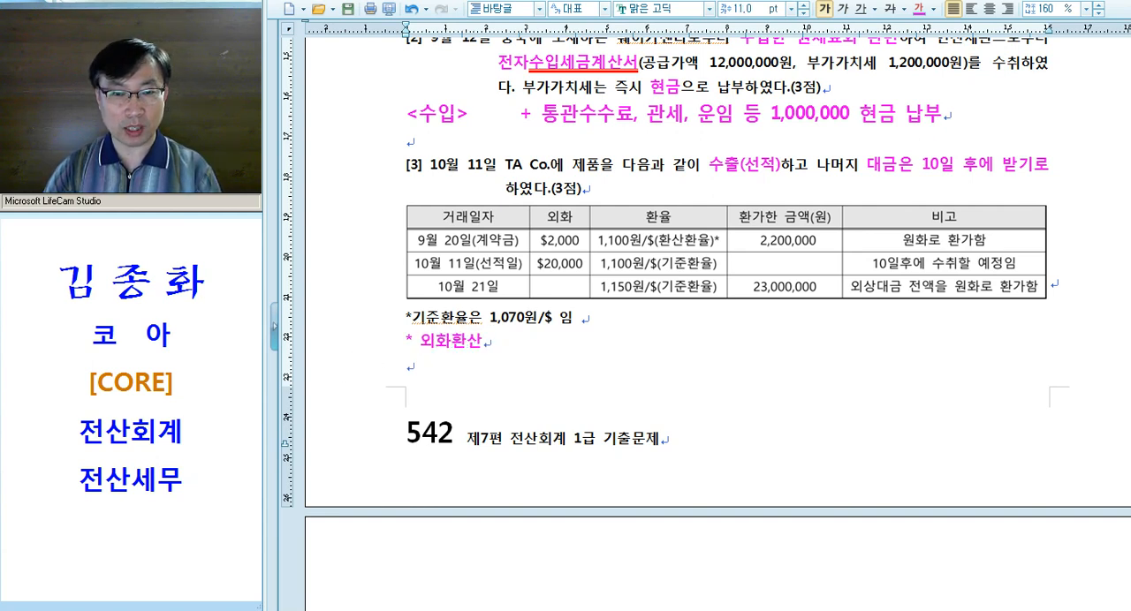
pyautogui.write('    - 원칙 ')
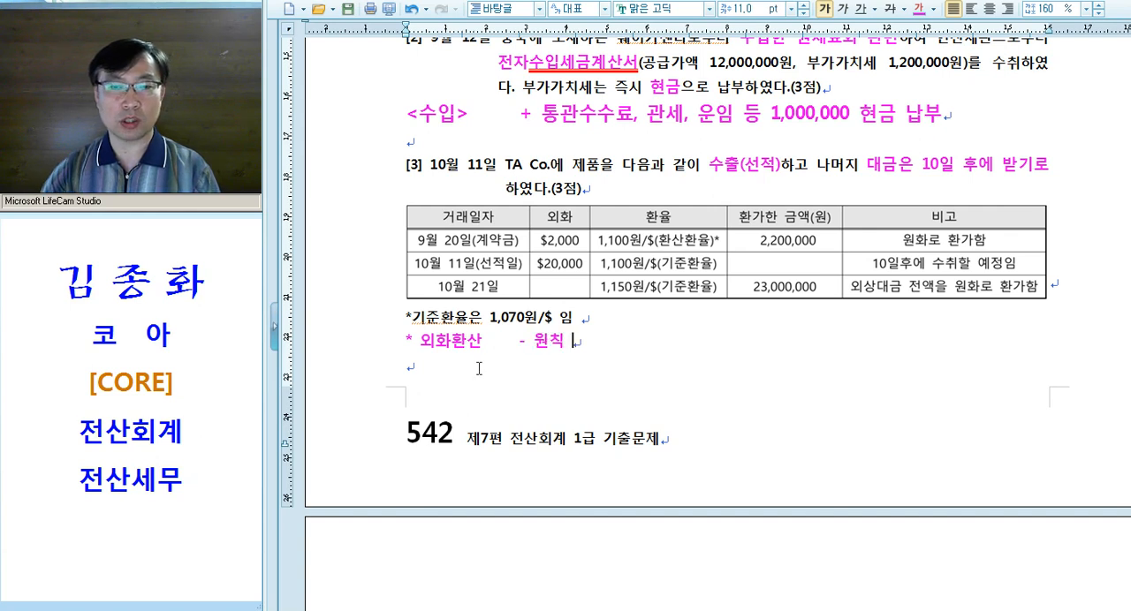
pyautogui.write(': 선적일 ')
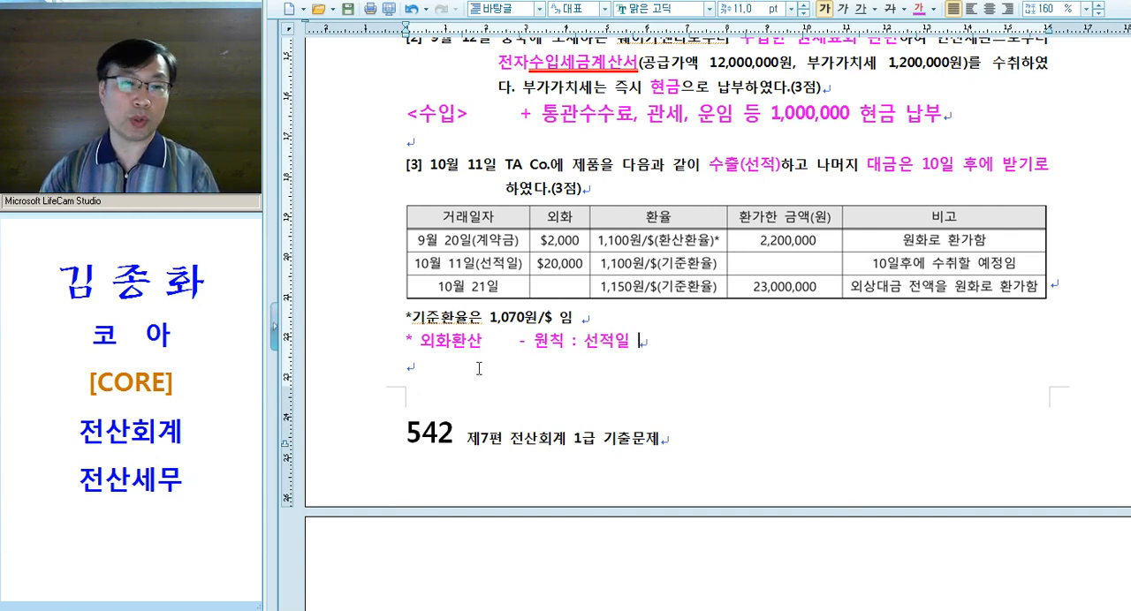
pyautogui.write('기환율')
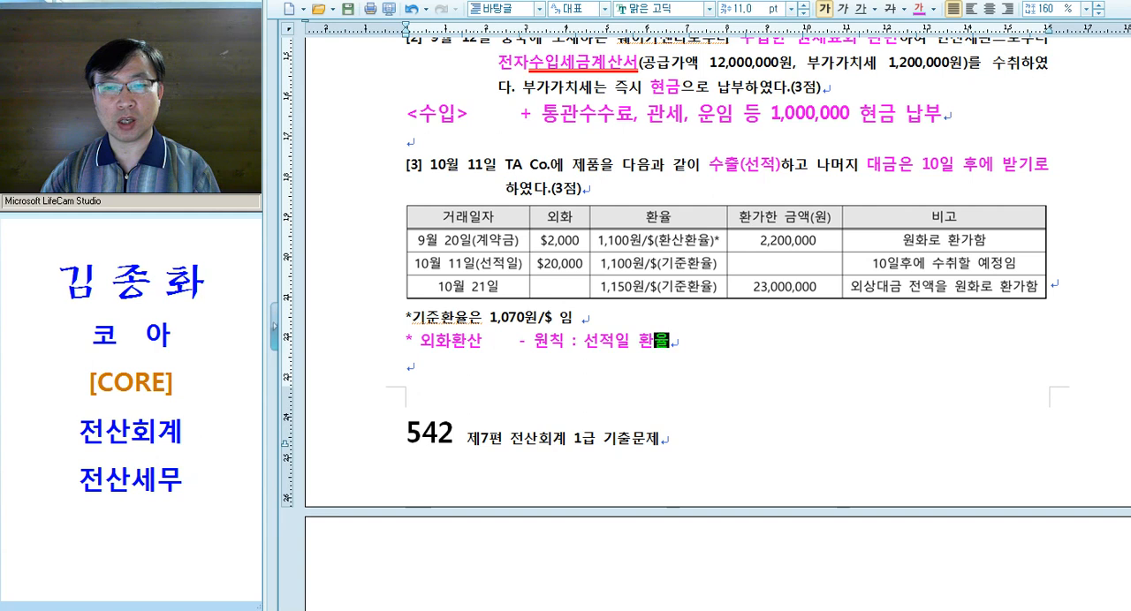
# Complete the "* 외화환산" line with "- 원칙 : 선적일 기준환율"
pyautogui.press('Left')
pyautogui.press('Left')
pyautogui.write('기준')
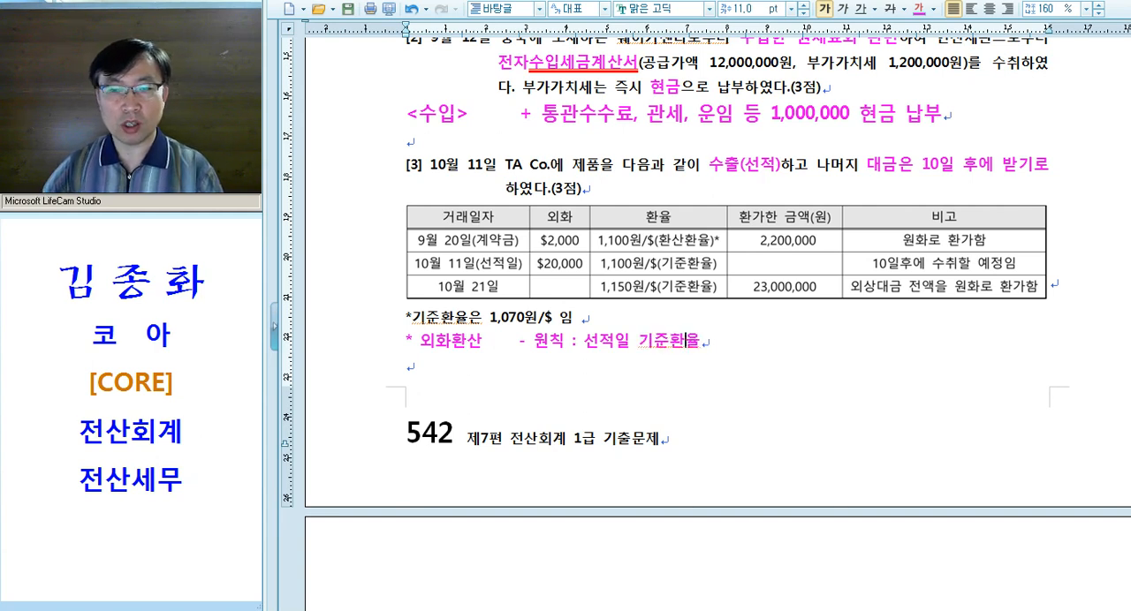
# Add an aligned second line to the 외화환산 note reading "- 예외 : 이전에 환가한 경우 --> 환가액"
pyautogui.press('Return')
pyautogui.press('Tab')
pyautogui.press('Tab')
pyautogui.write('- 예')
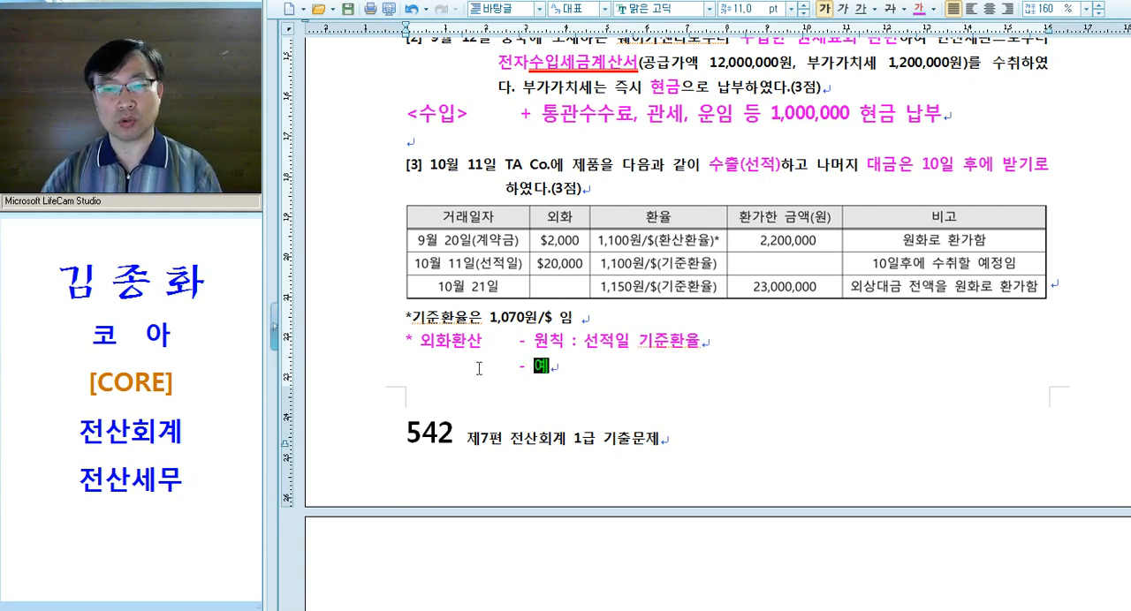
pyautogui.write('외 :')
pyautogui.write(' 이전에 환갑')
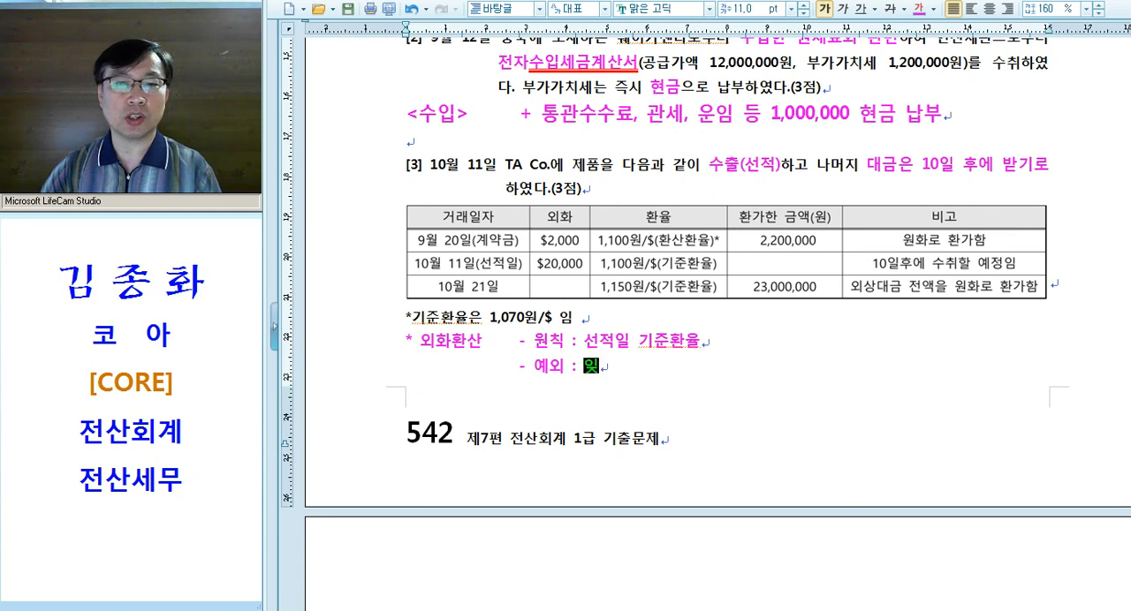
pyautogui.write('한 경우 ')
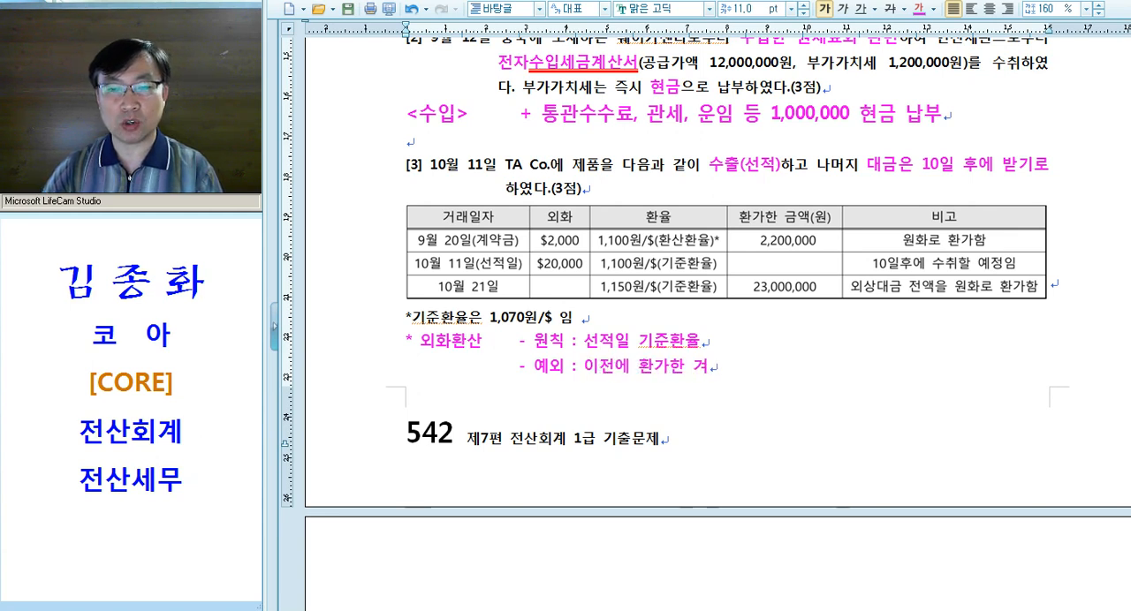
pyautogui.write('--> 환ㄱ아')
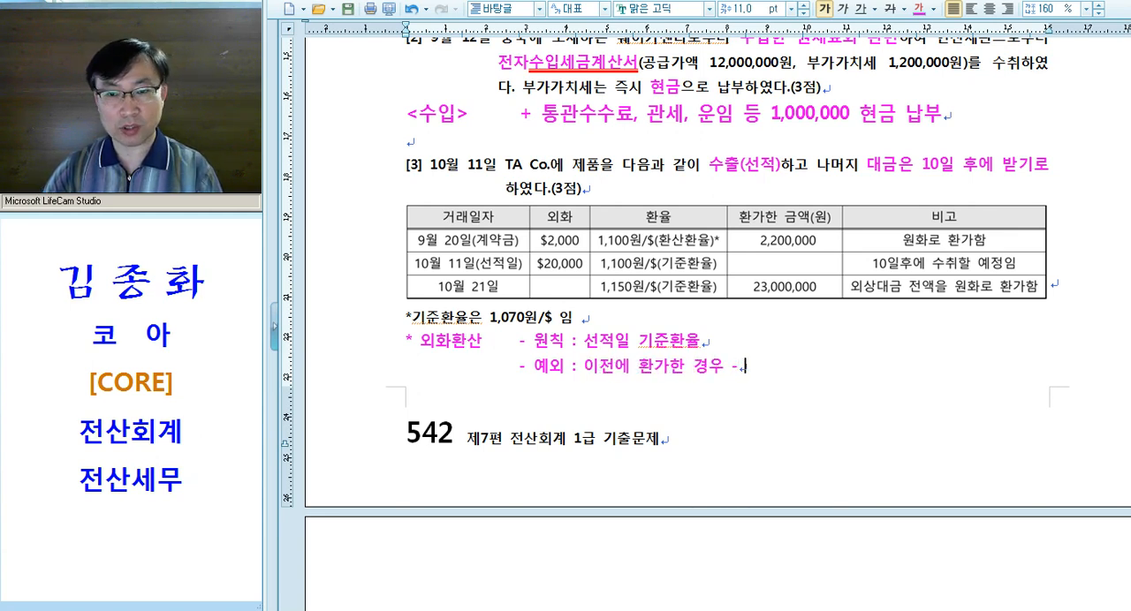
pyautogui.press('BackSpace')
pyautogui.press('BackSpace')
pyautogui.press('BackSpace')
pyautogui.write('가액')
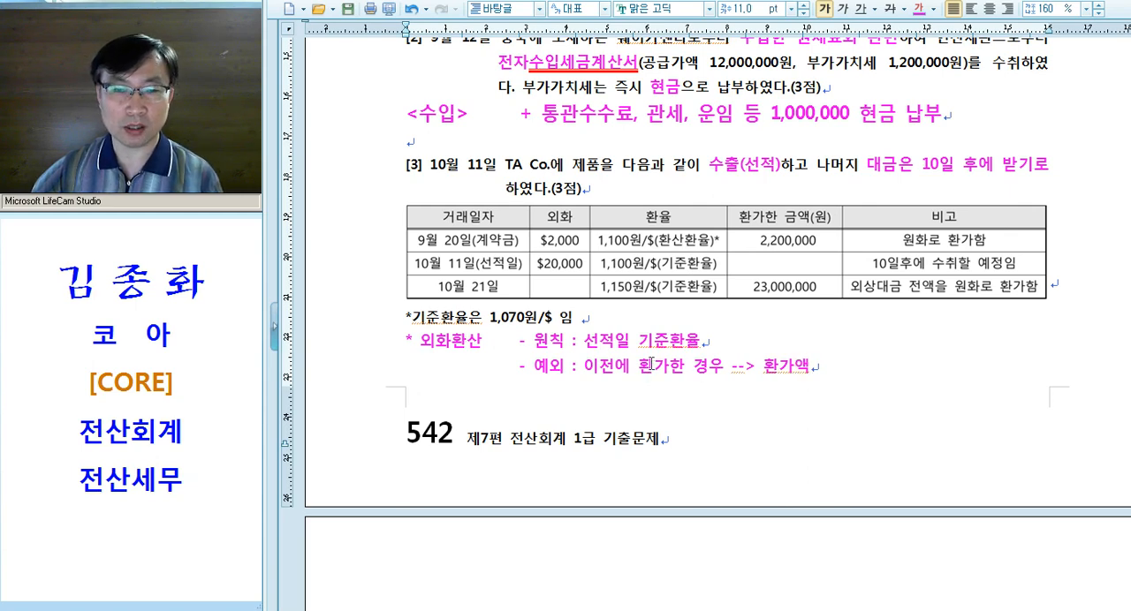
# Begin a calculation line above question [4] with "- 공급가액 : 2,200,000 +"
pyautogui.scroll(-3, 845, 372)
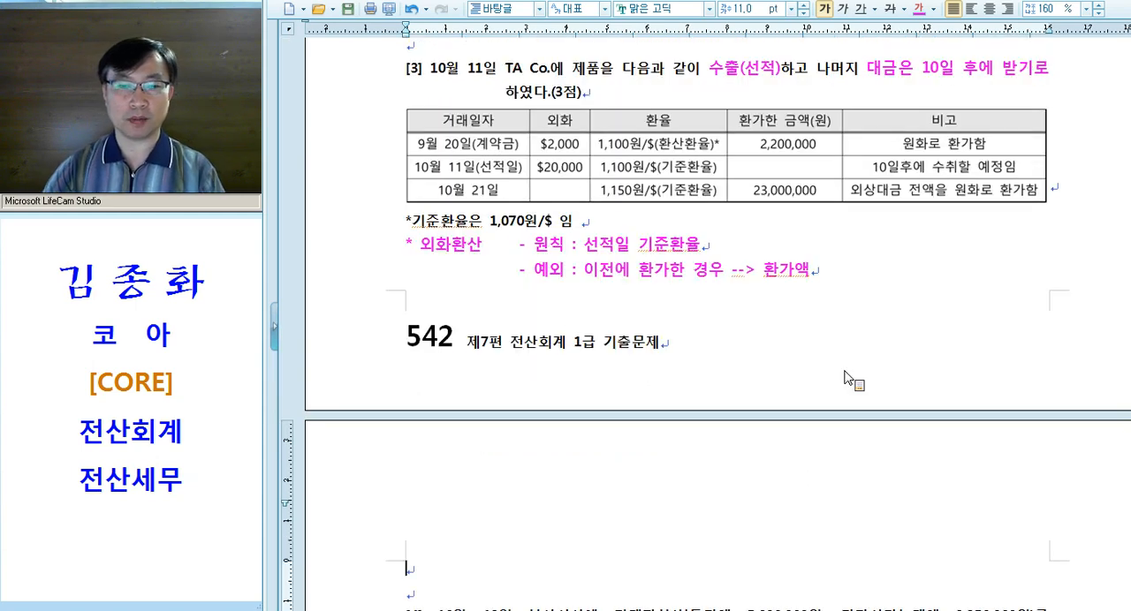
pyautogui.scroll(-2, 830, 366)
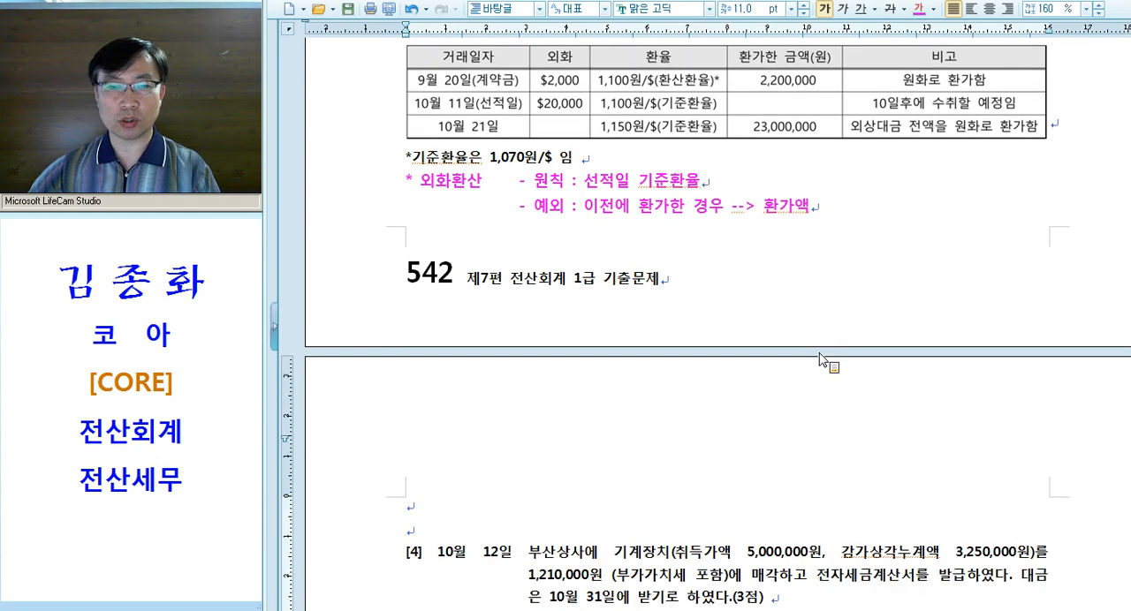
pyautogui.press('Down')
pyautogui.write('- ')
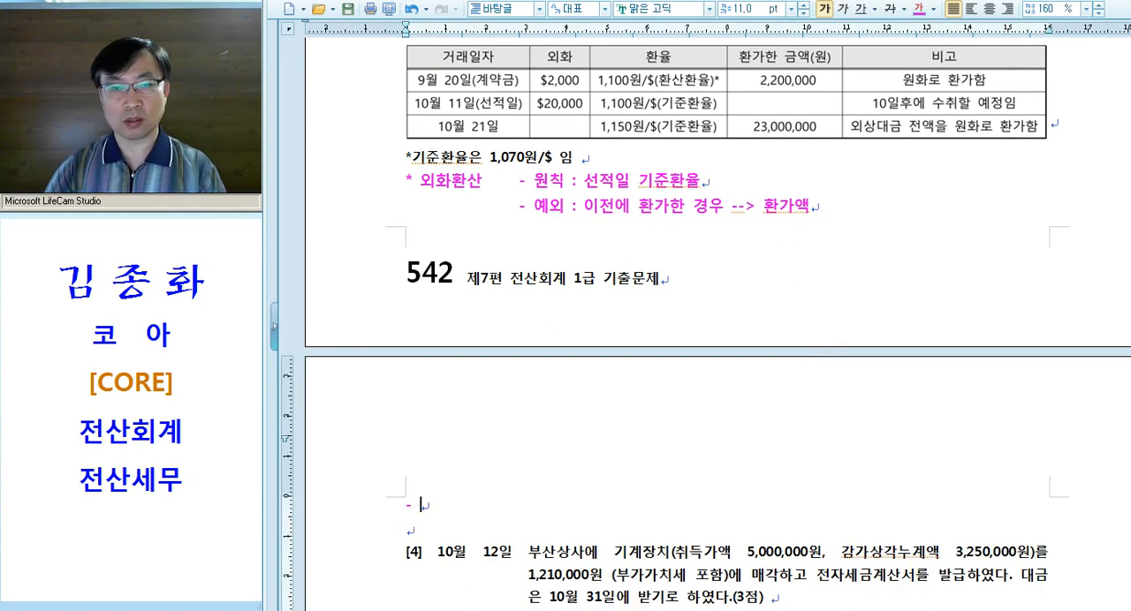
pyautogui.write('공급가액 :')
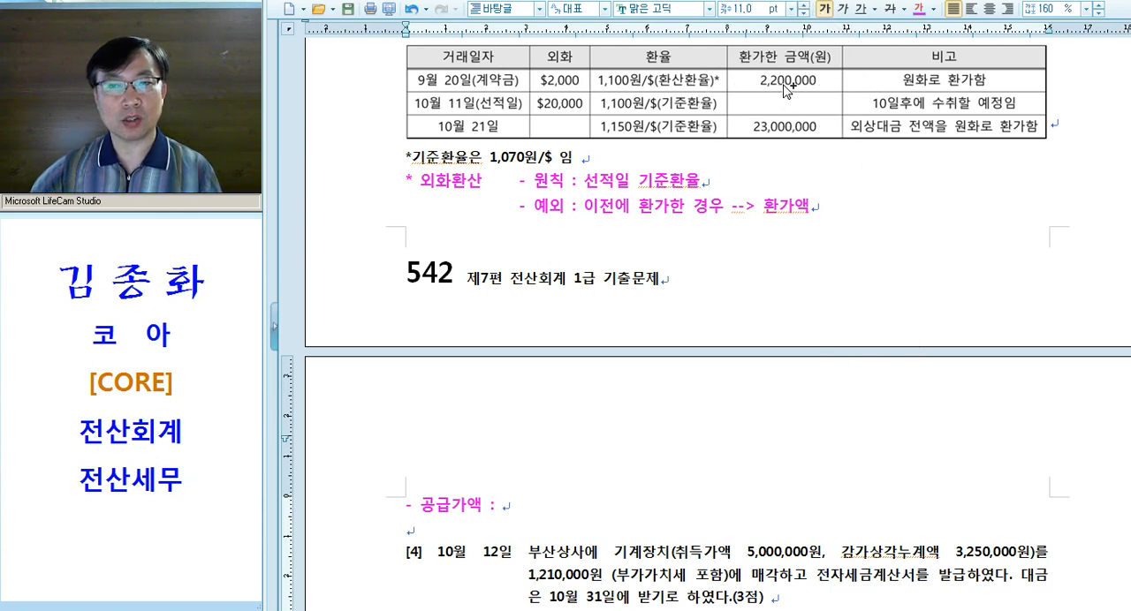
pyautogui.write(',200,00')
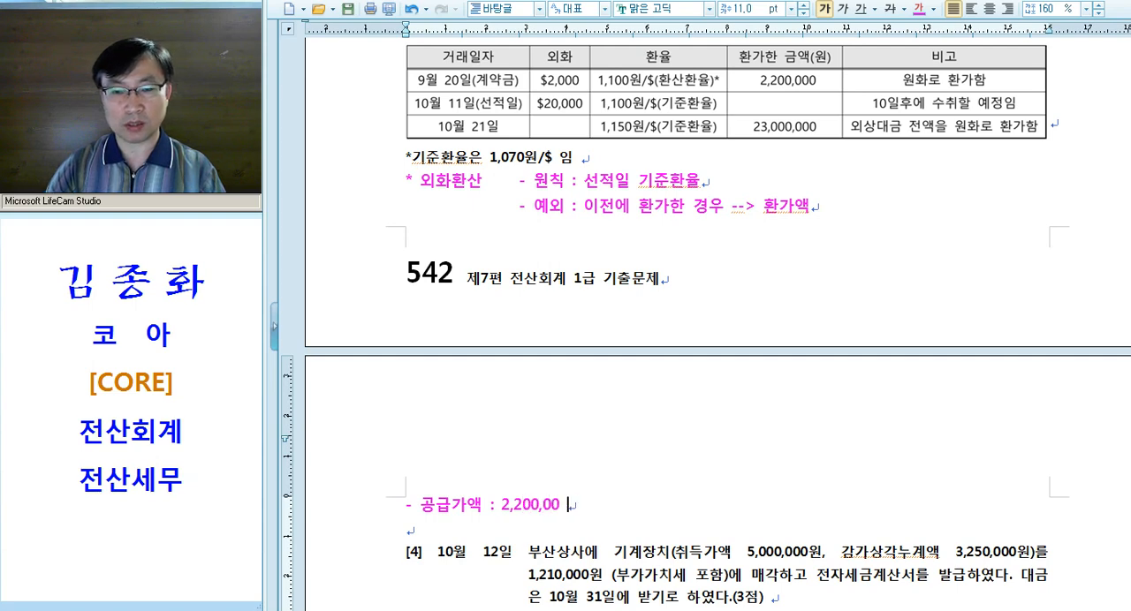
pyautogui.press('BackSpace')
pyautogui.write('0 +')
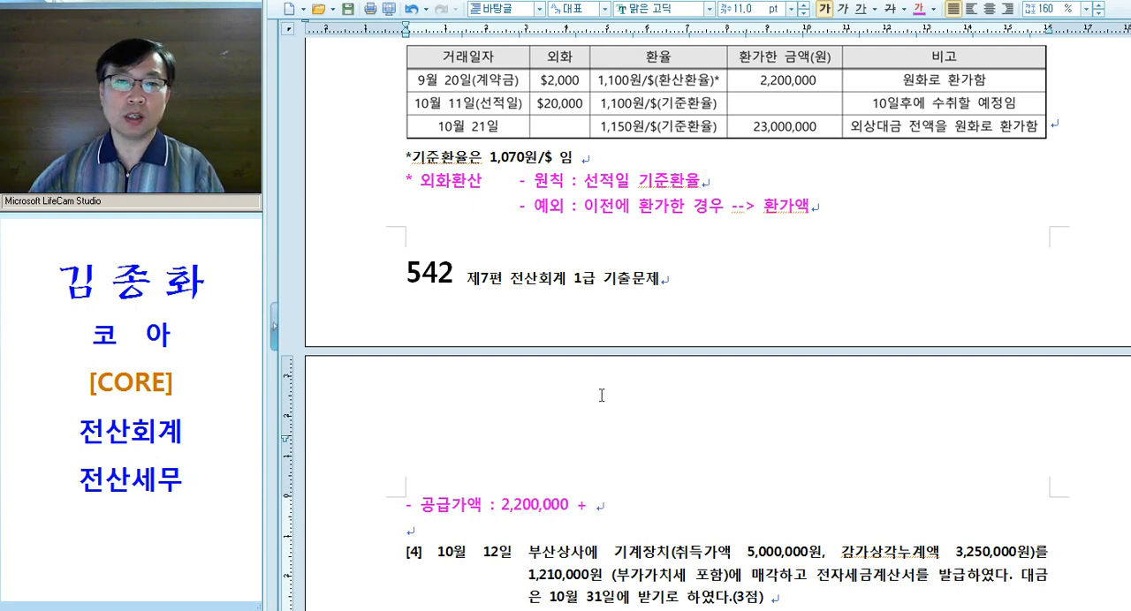
# Check question [3]'s date and shipment row, and extend the 공급가액 line with "$20,000 * 1,100"
pyautogui.scroll(3, 501, 124)
pyautogui.moveTo(419, 133); pyautogui.dragTo(496, 133)
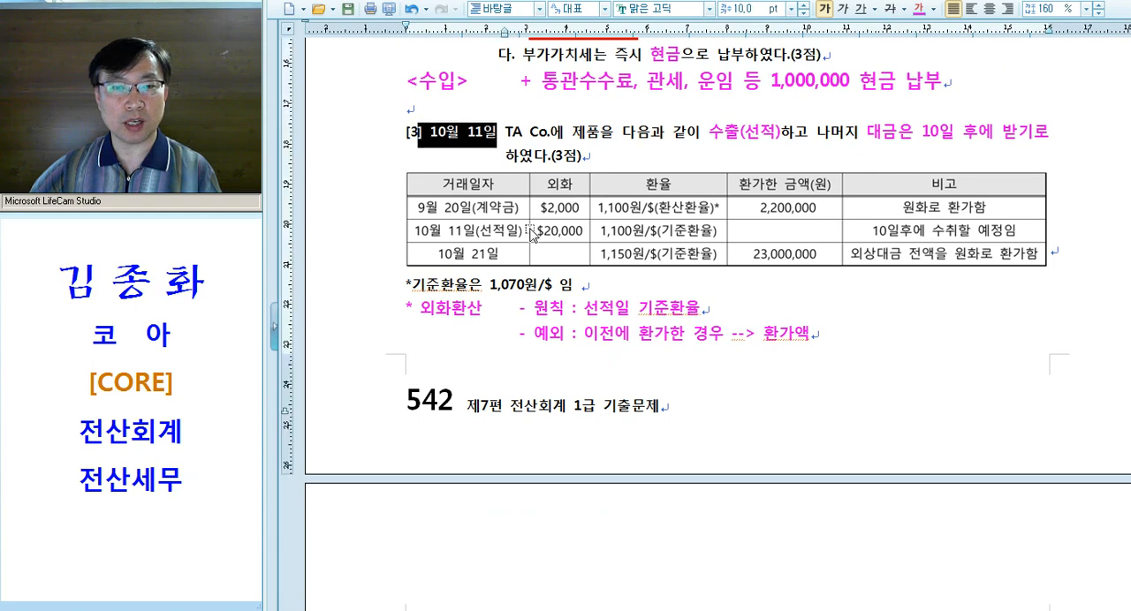
pyautogui.scroll(-2, 530, 228)
pyautogui.scroll(-4, 677, 402)
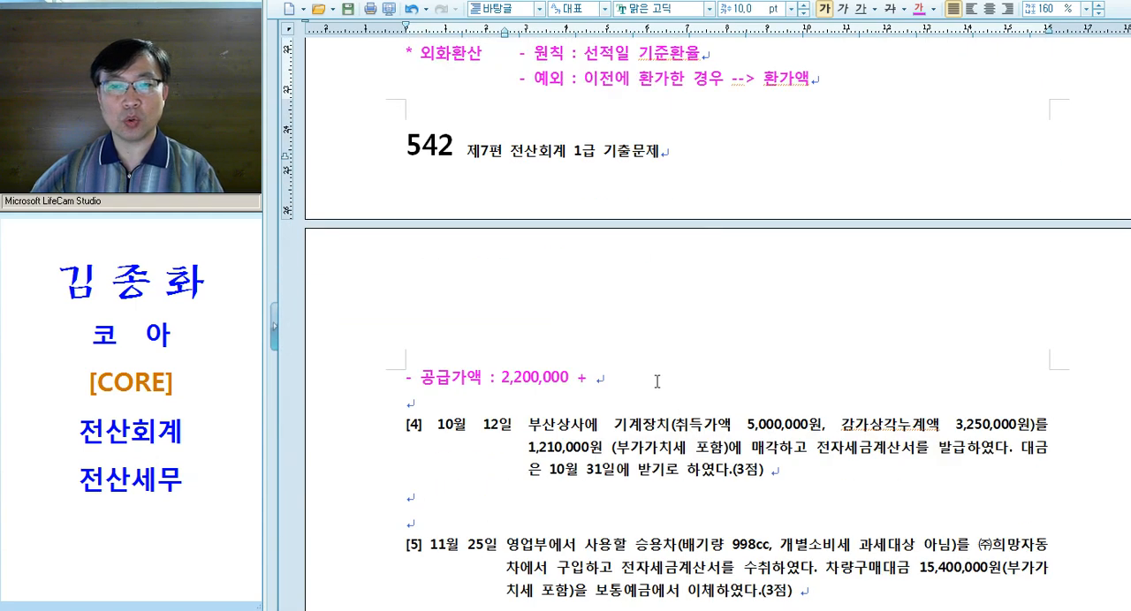
pyautogui.click(658, 375)
pyautogui.write('$20,0')
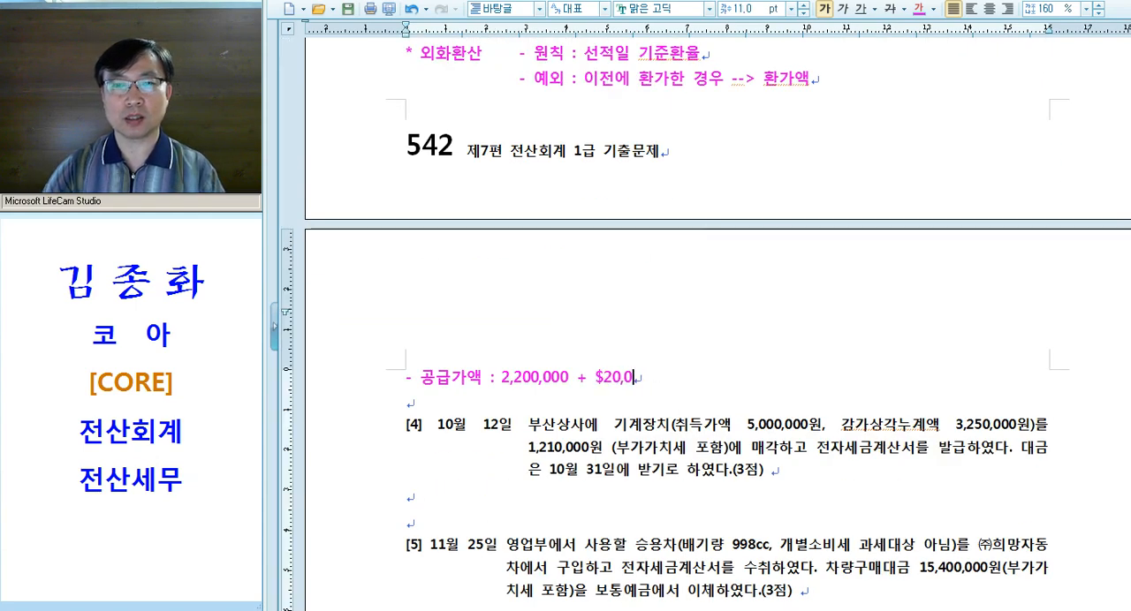
pyautogui.write('00* * 1,100')
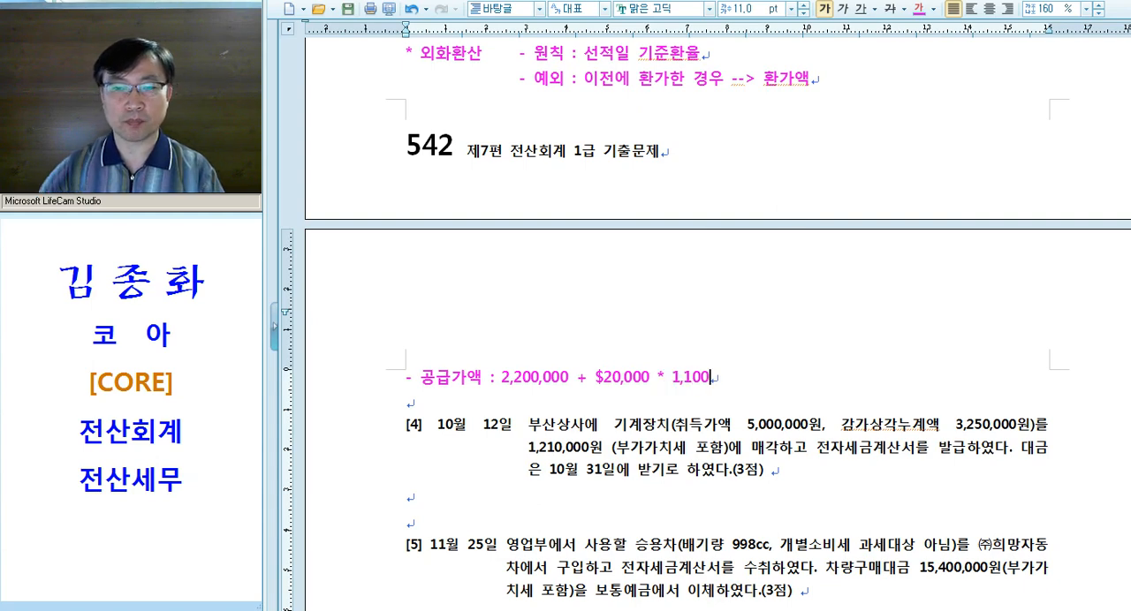
# Review question [3]'s shipment-date rate and finish the 공급가액 calculation with "= 24,200,000"
pyautogui.scroll(3, 704, 335)
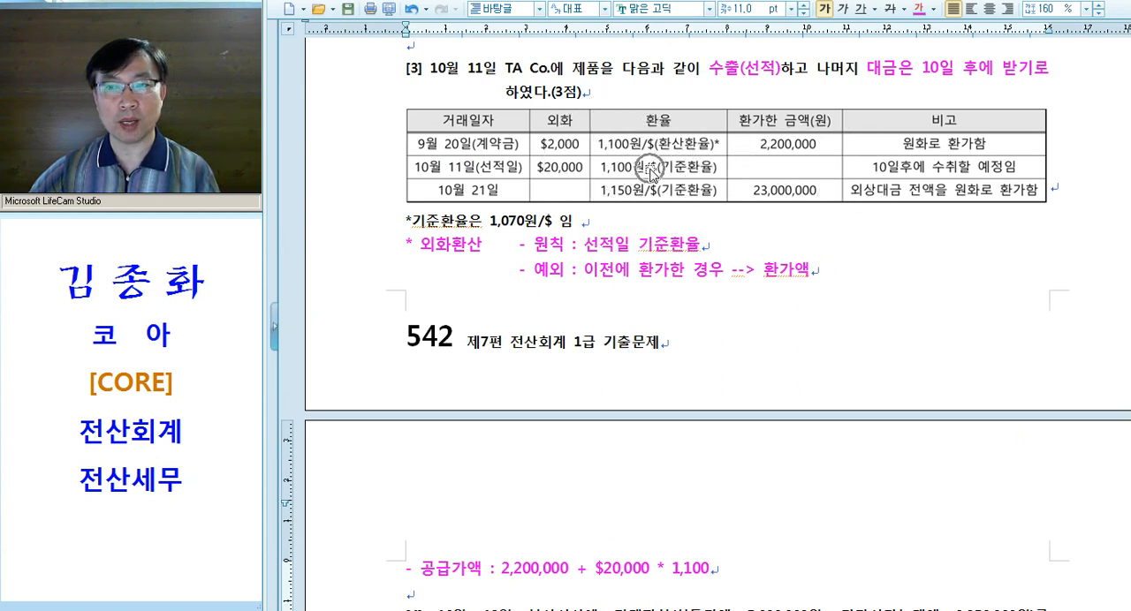
pyautogui.moveTo(505, 77); pyautogui.dragTo(362, 57)
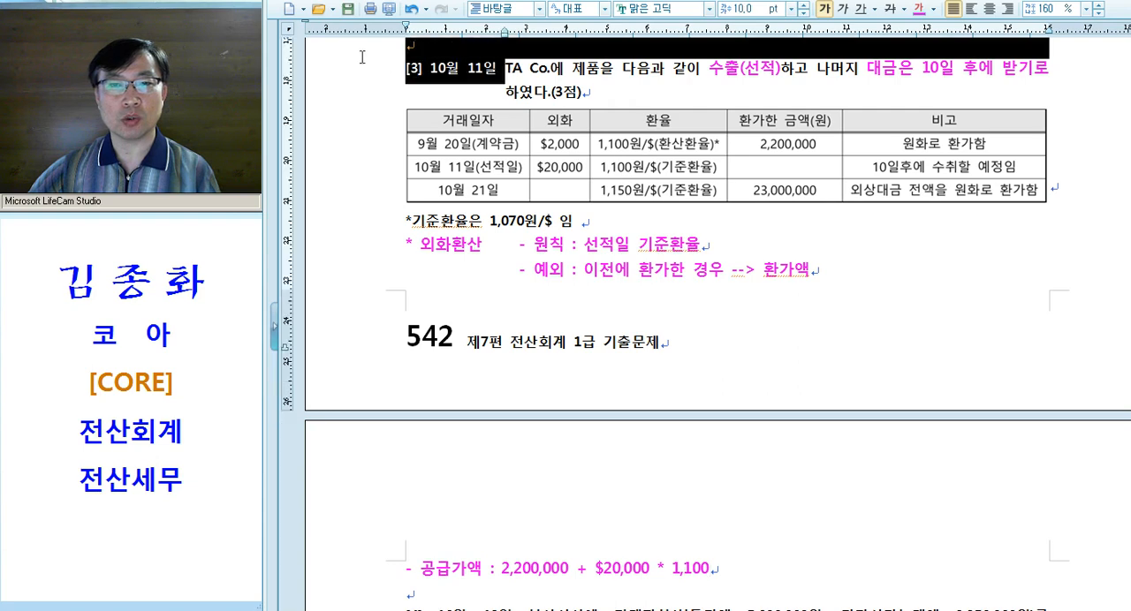
pyautogui.scroll(-5, 769, 357)
pyautogui.click(729, 313)
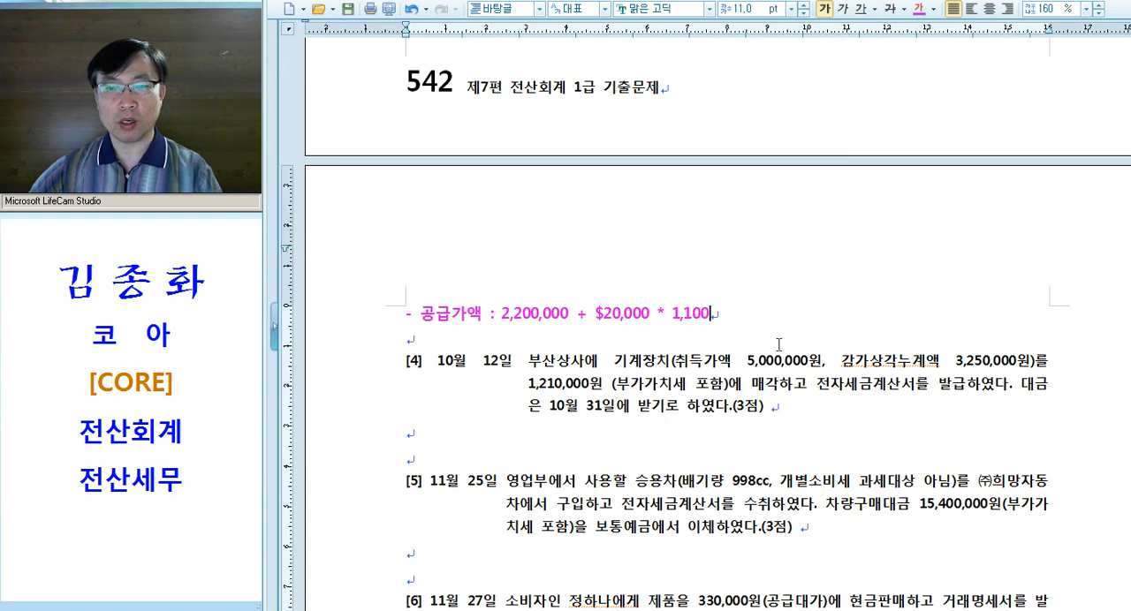
pyautogui.write('= 25,')
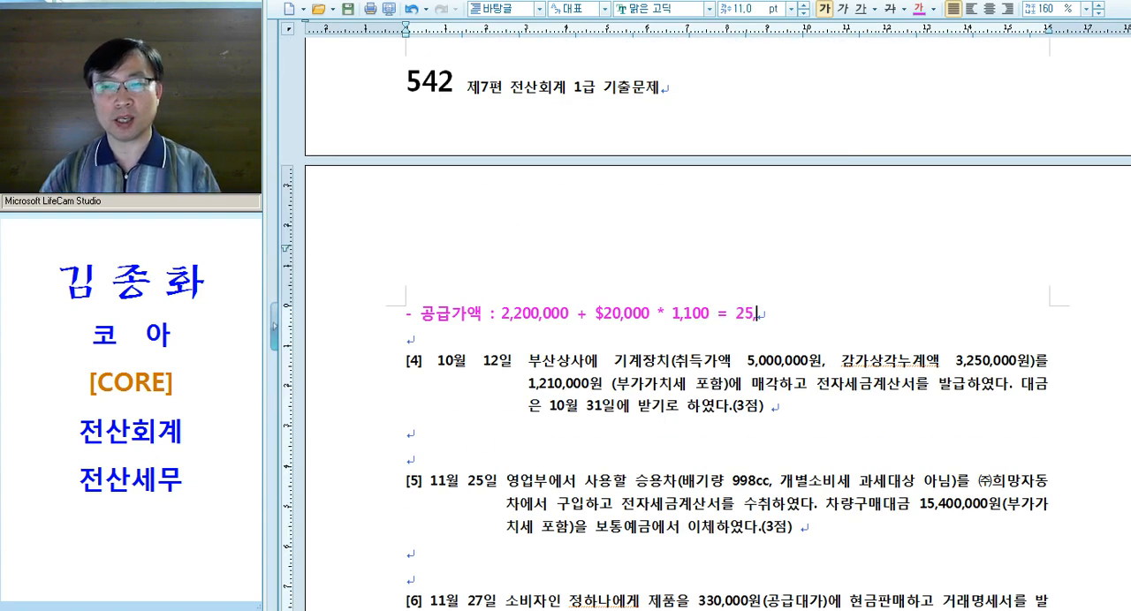
pyautogui.press('BackSpace')
pyautogui.write('4,20')
pyautogui.write('0,000')
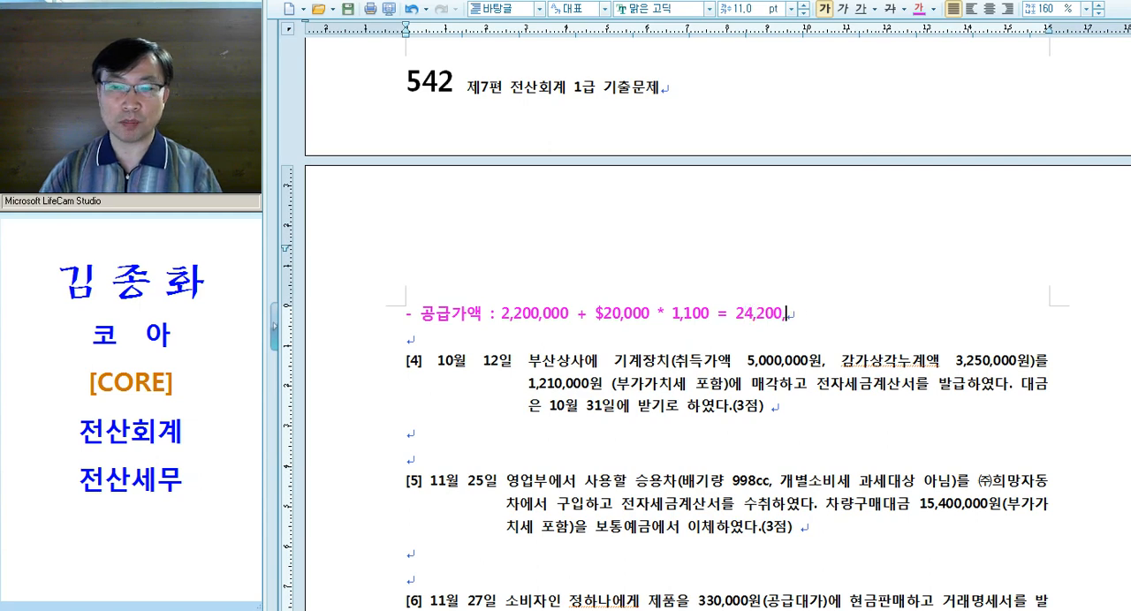
# Insert the label "<수출>" in front of the 공급가액 line and recheck its total against question [3]'s table
pyautogui.scroll(9, 677, 391)
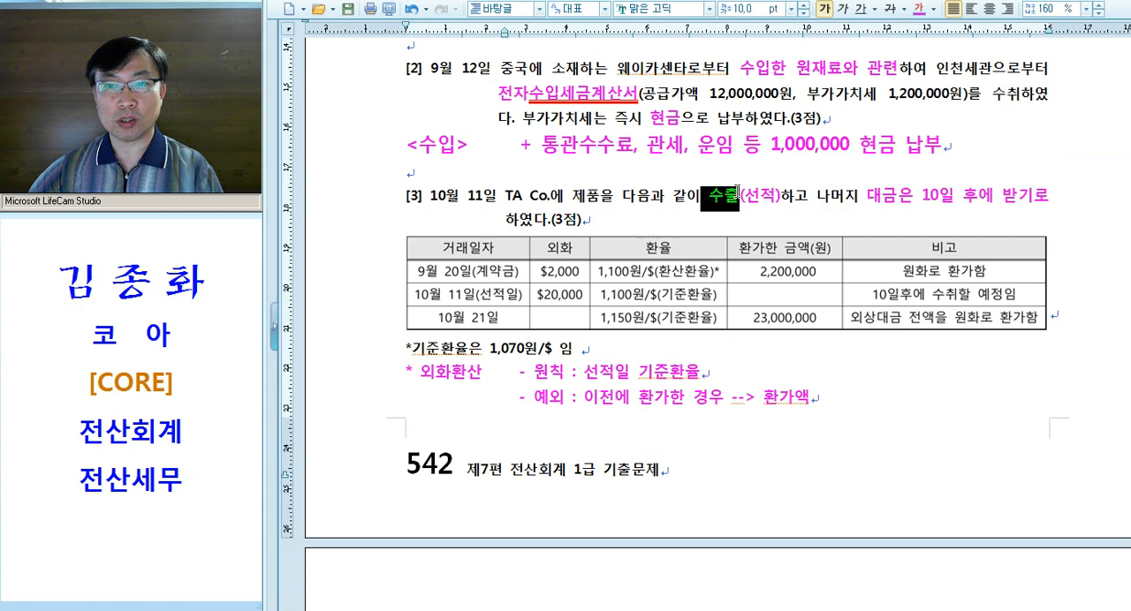
pyautogui.scroll(-9, 751, 238)
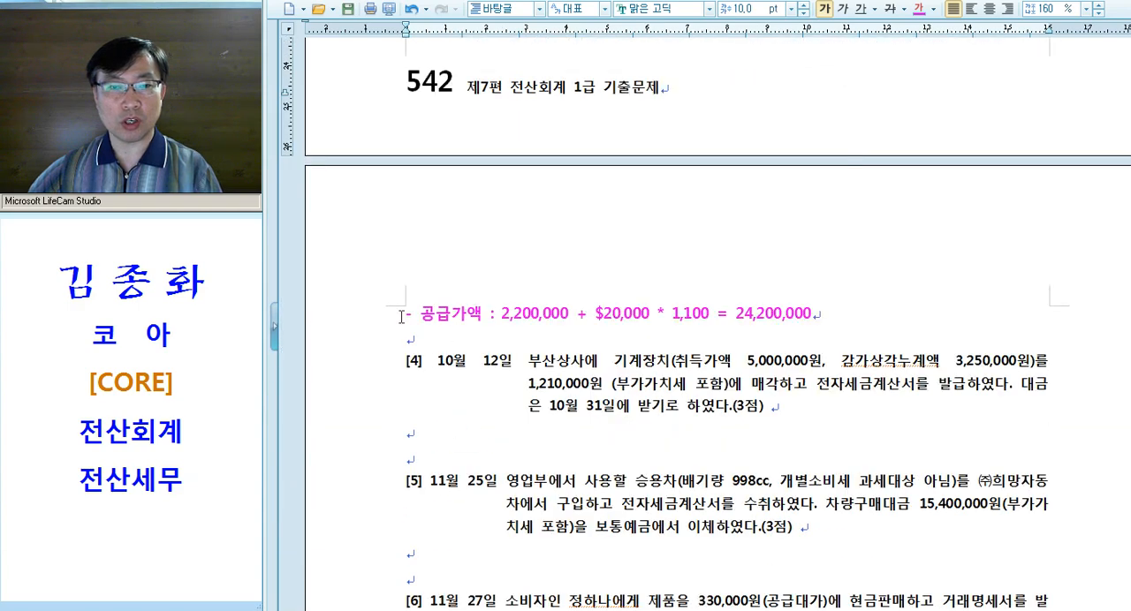
pyautogui.click(401, 317)
pyautogui.write('<숫,')
pyautogui.write('출>')
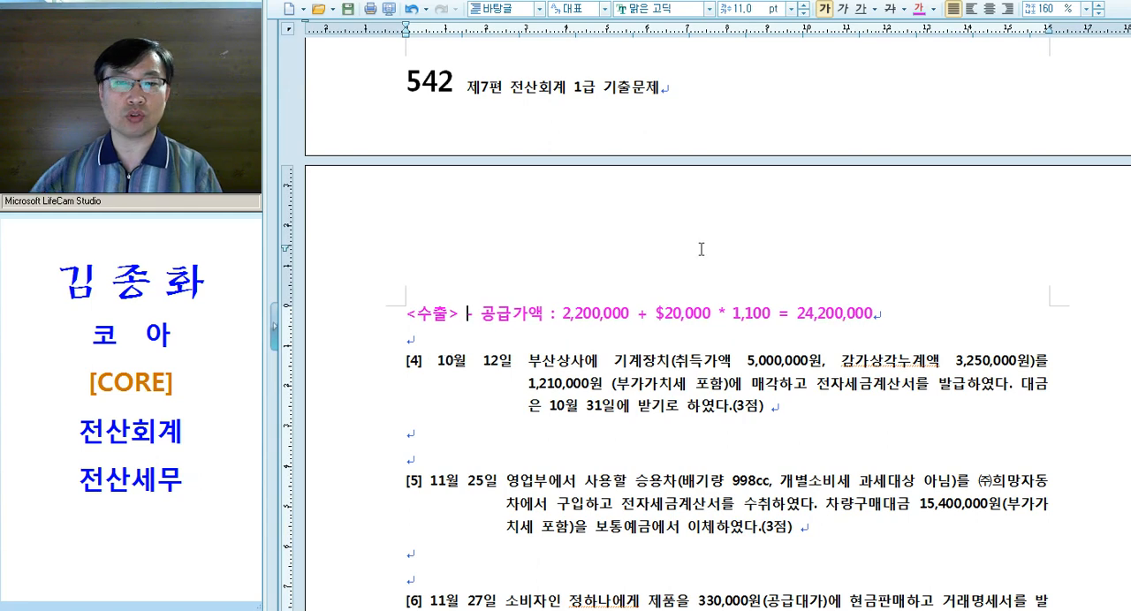
pyautogui.moveTo(789, 315); pyautogui.dragTo(916, 311)
pyautogui.scroll(6, 913, 300)
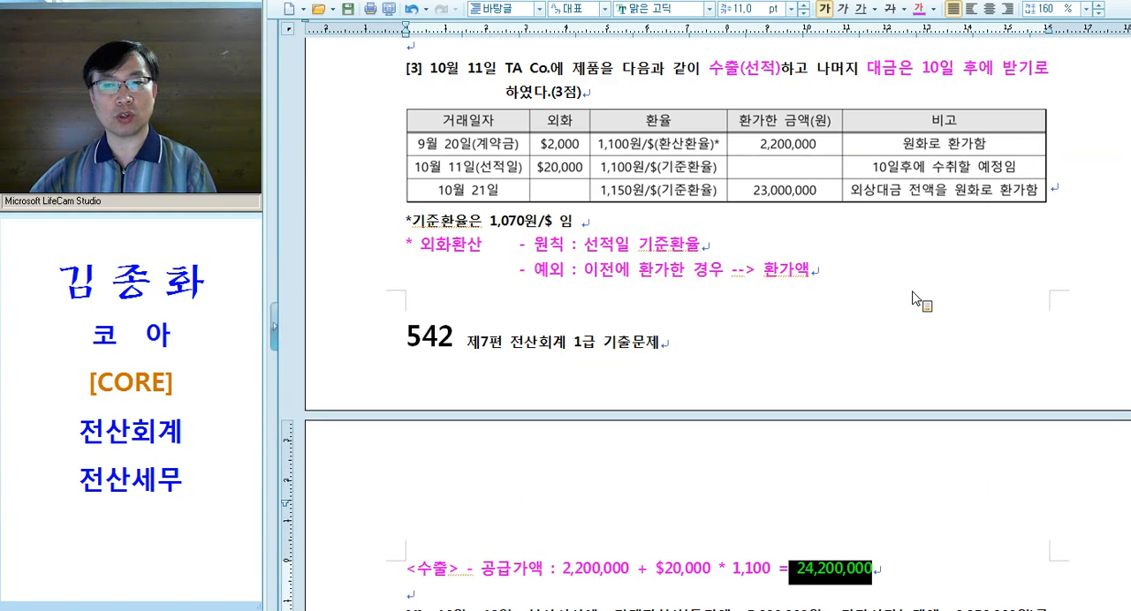
pyautogui.click(832, 282)
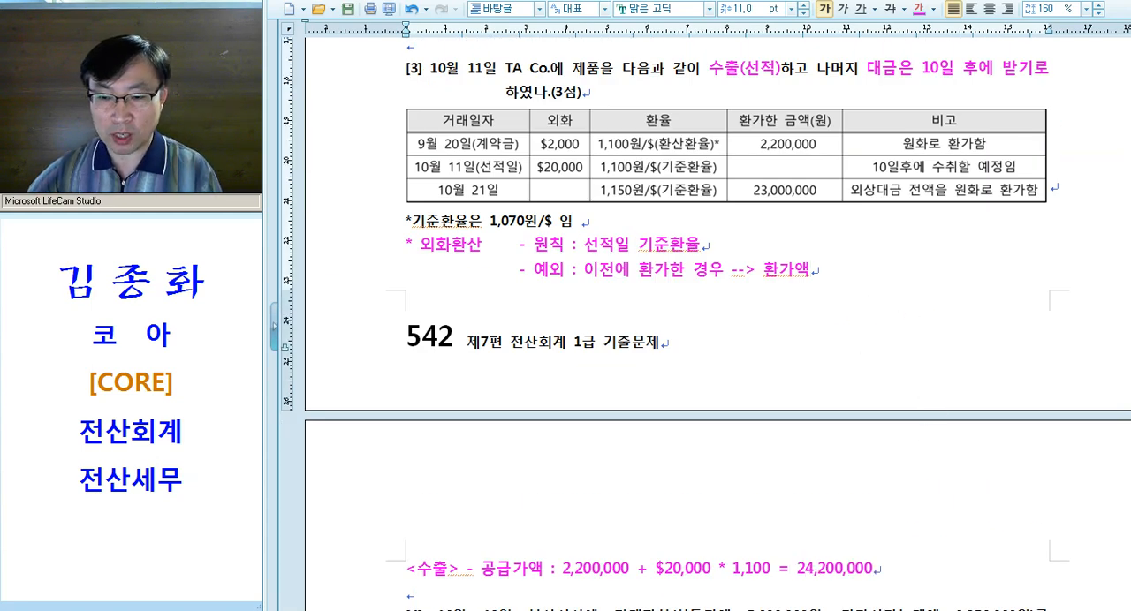
# Switch to KcLep's 매입매출전표입력 screen, set the date to 10월 11일 and open a new entry row
pyautogui.hotkey('alt', 'Tab')
pyautogui.click(506, 202)
pyautogui.press('Escape')
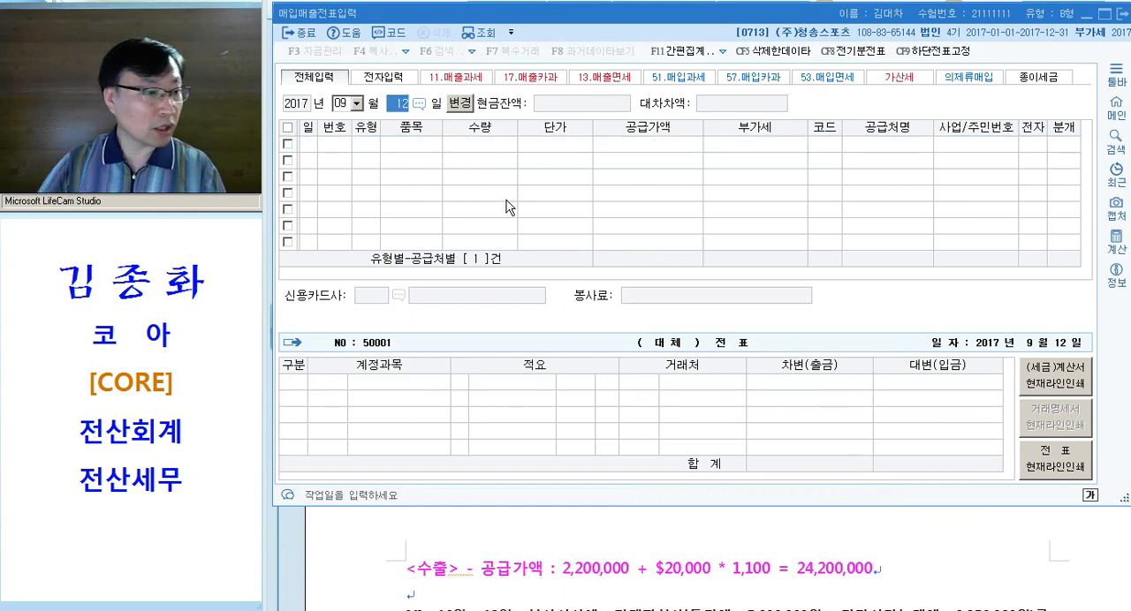
pyautogui.hotkey('shift', 'Tab')
pyautogui.write('101')
pyautogui.write('1')
pyautogui.press('Return')
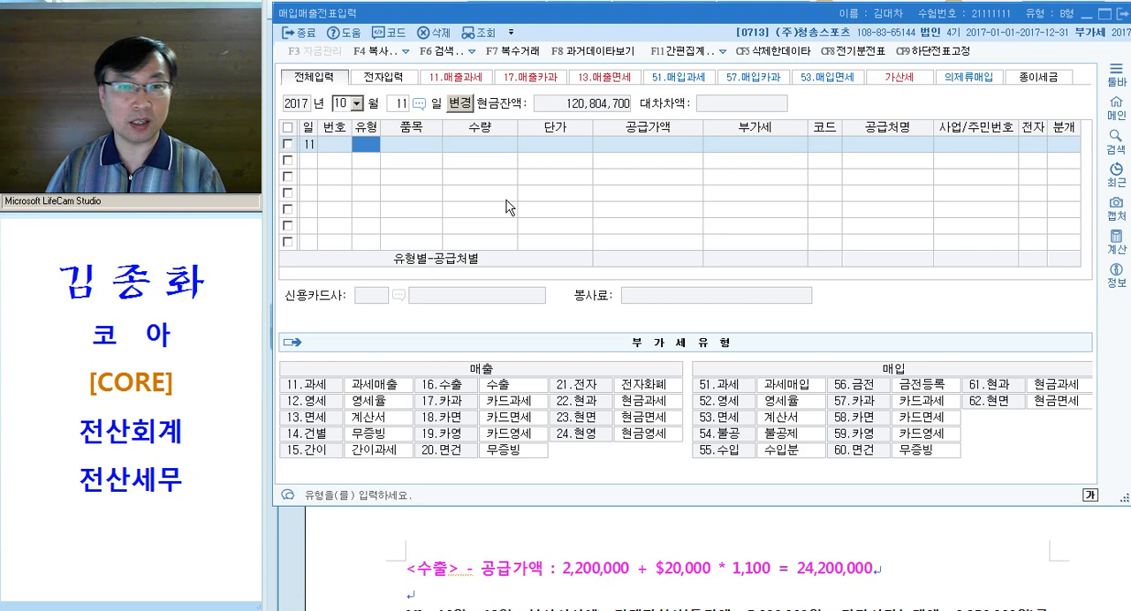
# Set the 10월 11일 entry's 유형 to 수출, 품목 to 제품 and 공급가액 to 24,200,000
pyautogui.press('ctrl')
pyautogui.press('ctrl')
pyautogui.click(491, 389)
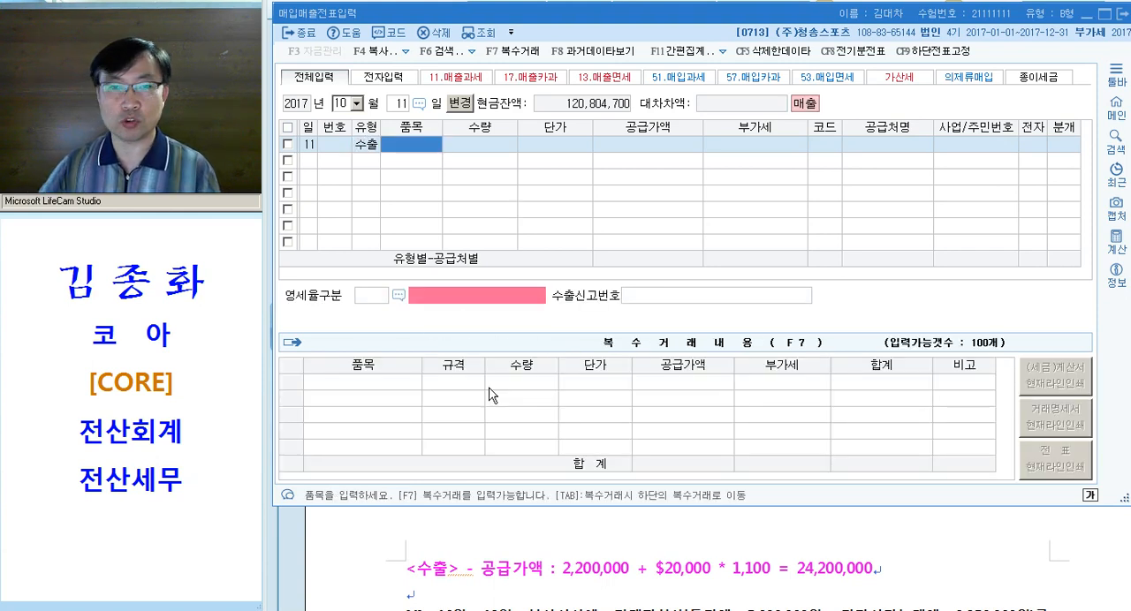
pyautogui.write('제품')
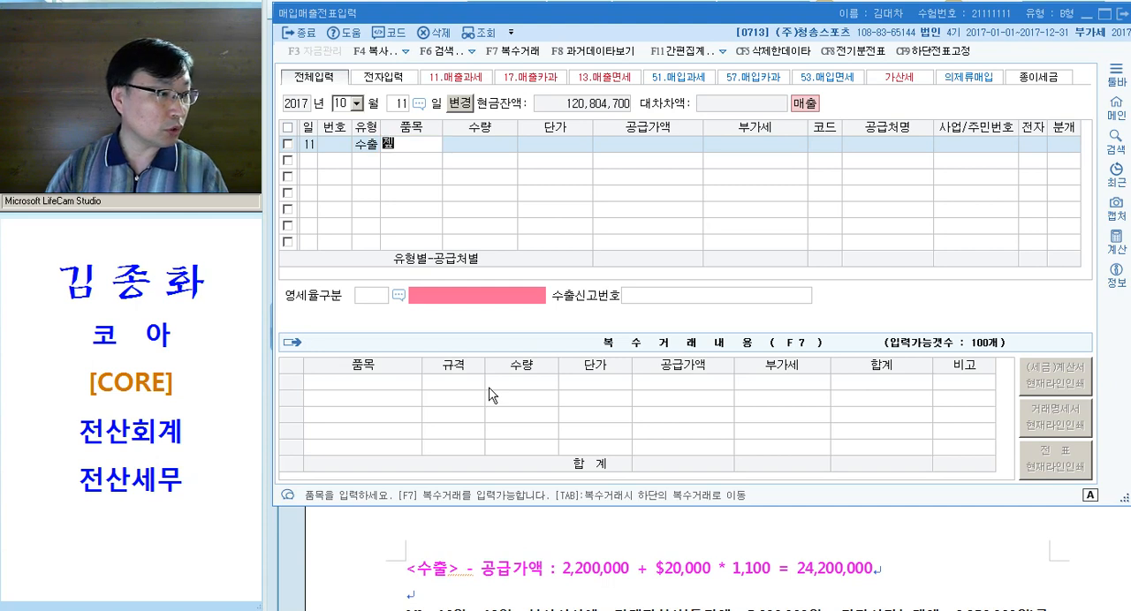
pyautogui.press('Return')
pyautogui.press('Return')
pyautogui.press('Return')
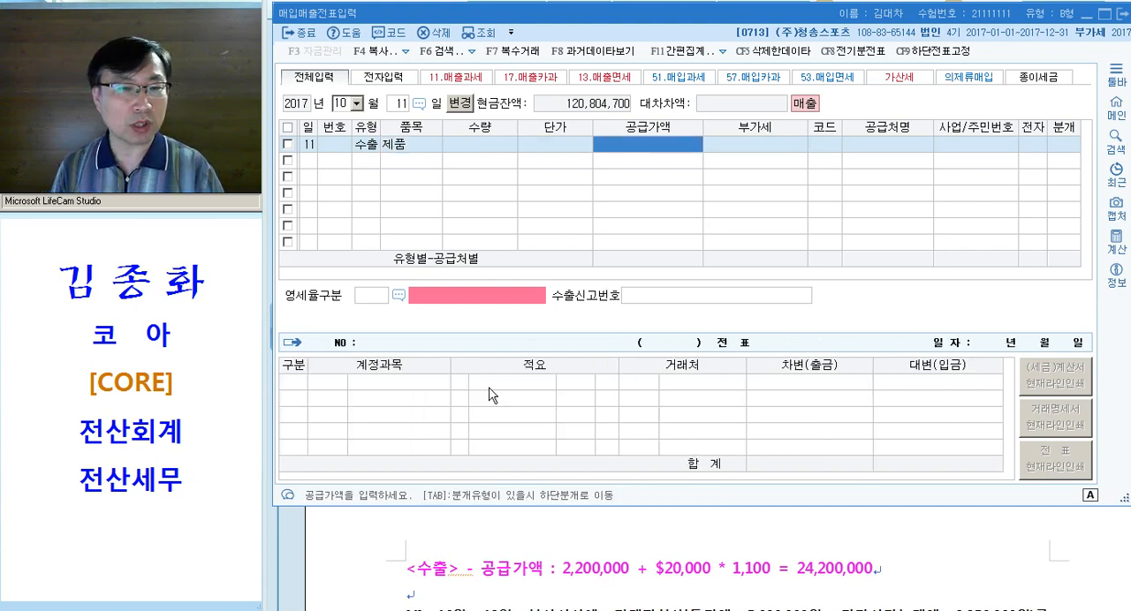
pyautogui.write('24200000')
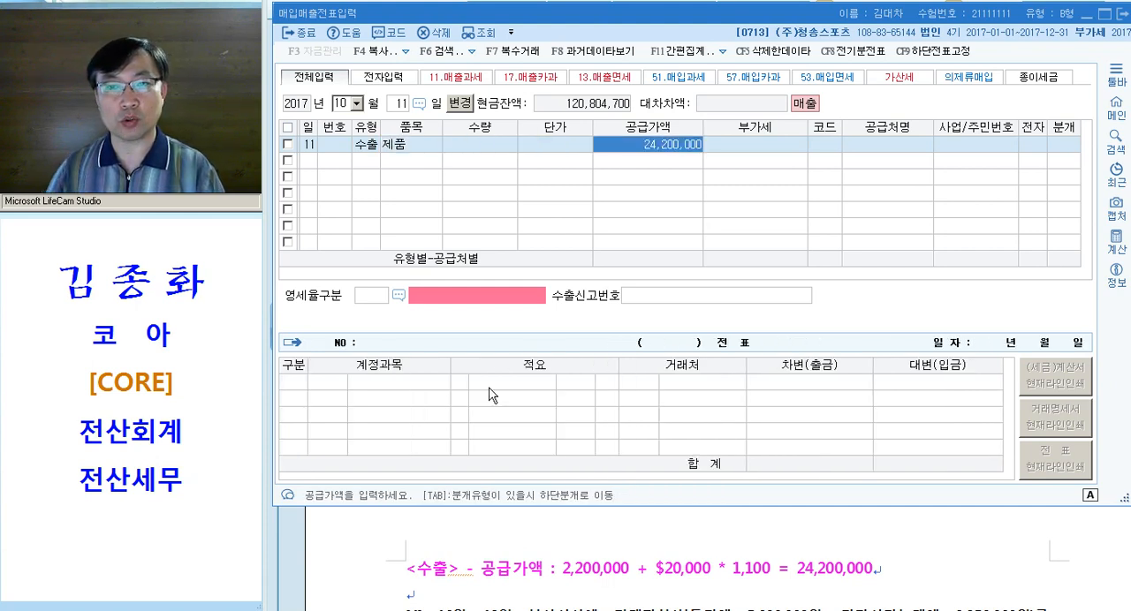
pyautogui.press('Return')
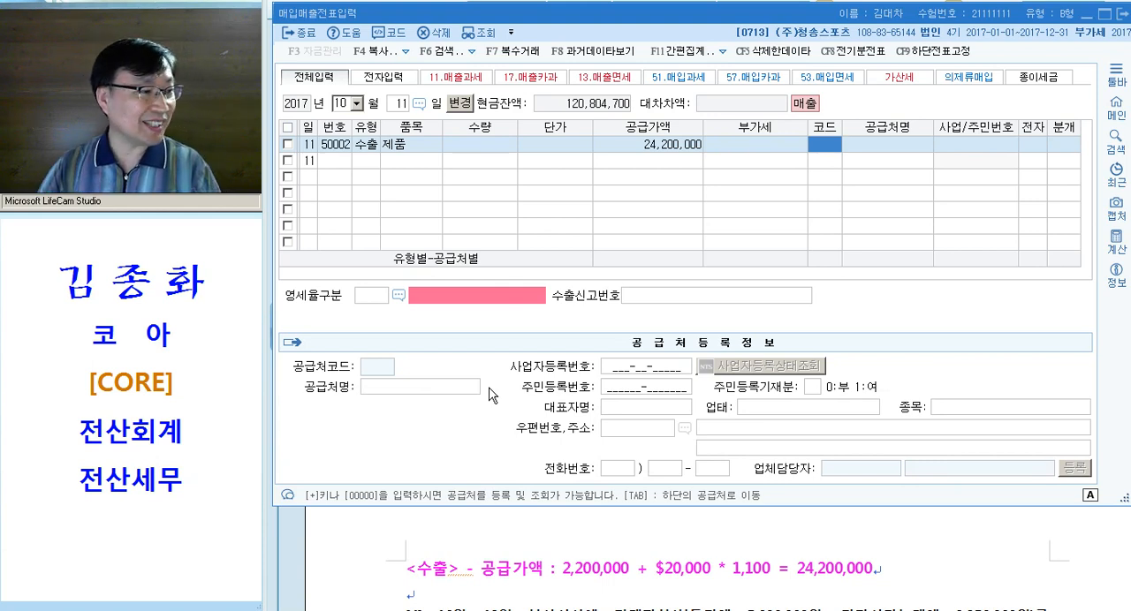
# Search for "ta" in the 공급처 code and assign TA Co. to the export entry
pyautogui.write('ta')
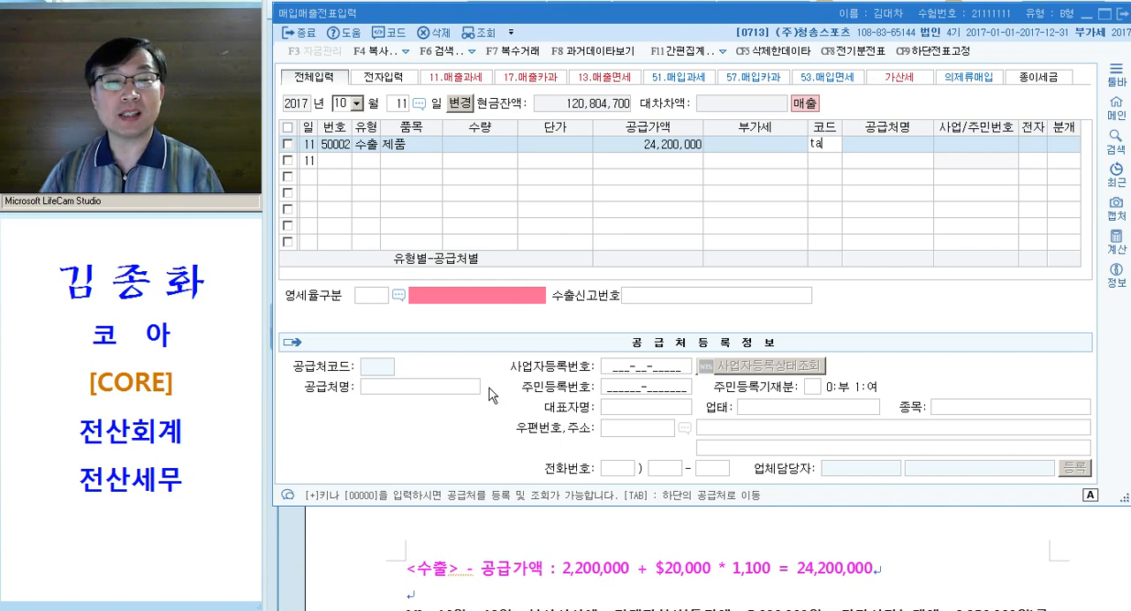
pyautogui.press('Return')
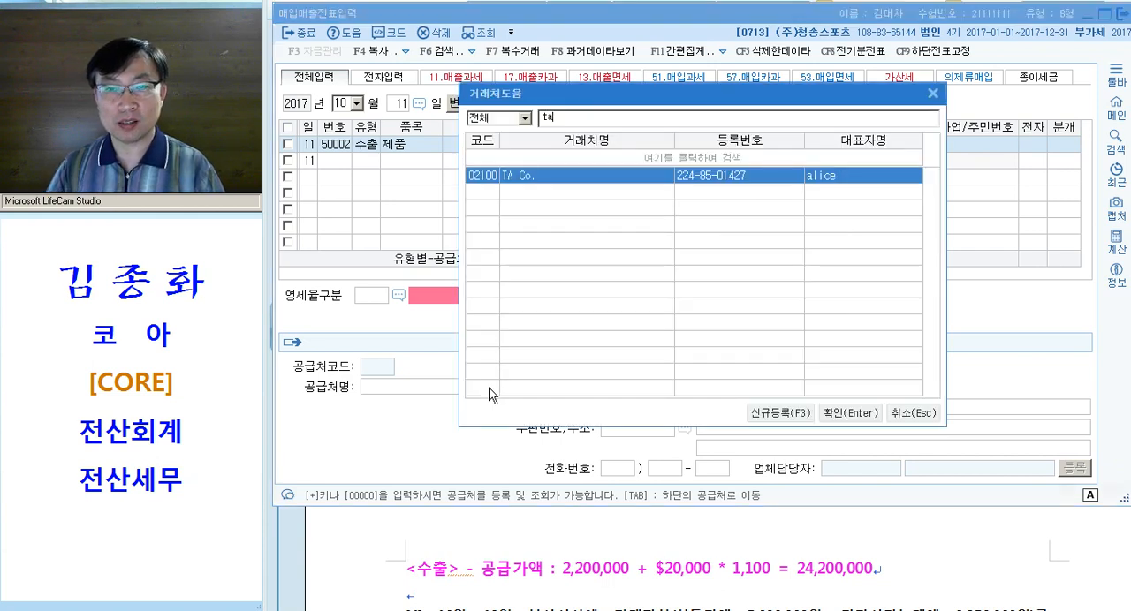
pyautogui.press('Return')
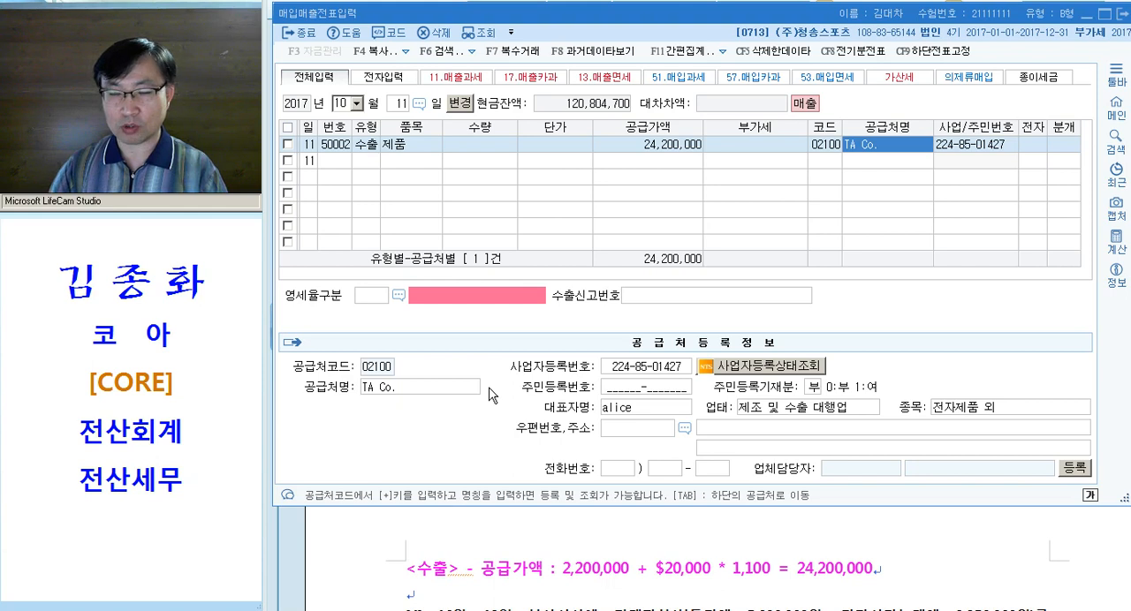
pyautogui.press('Return')
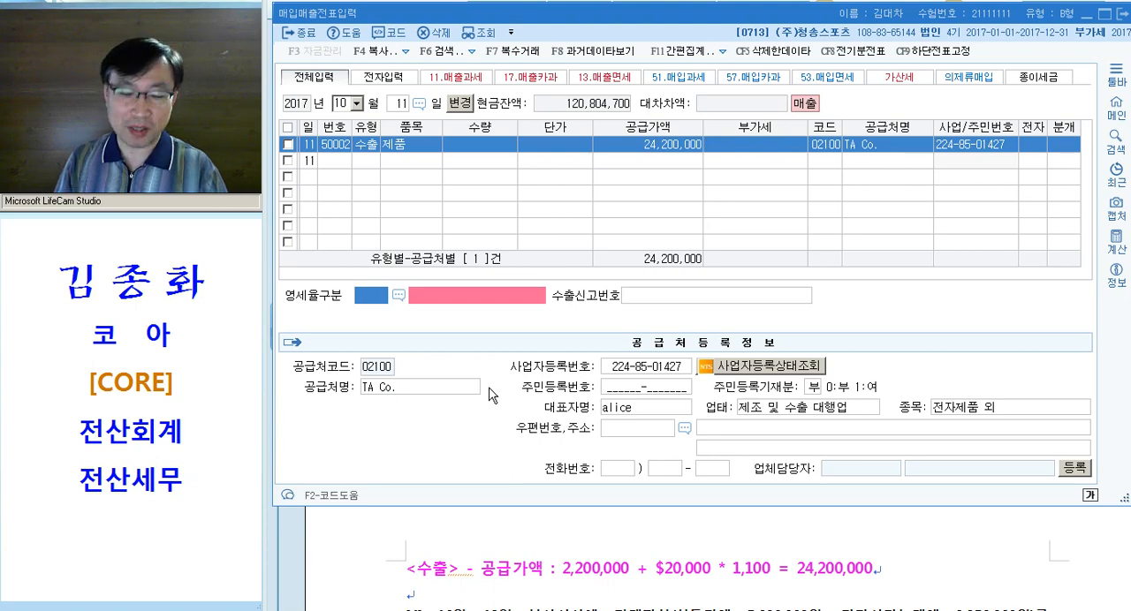
# Review the 영세율매출내용 codes and set 영세율구분 to 1, 직접수출(대행수출 포함)
pyautogui.press('F2')
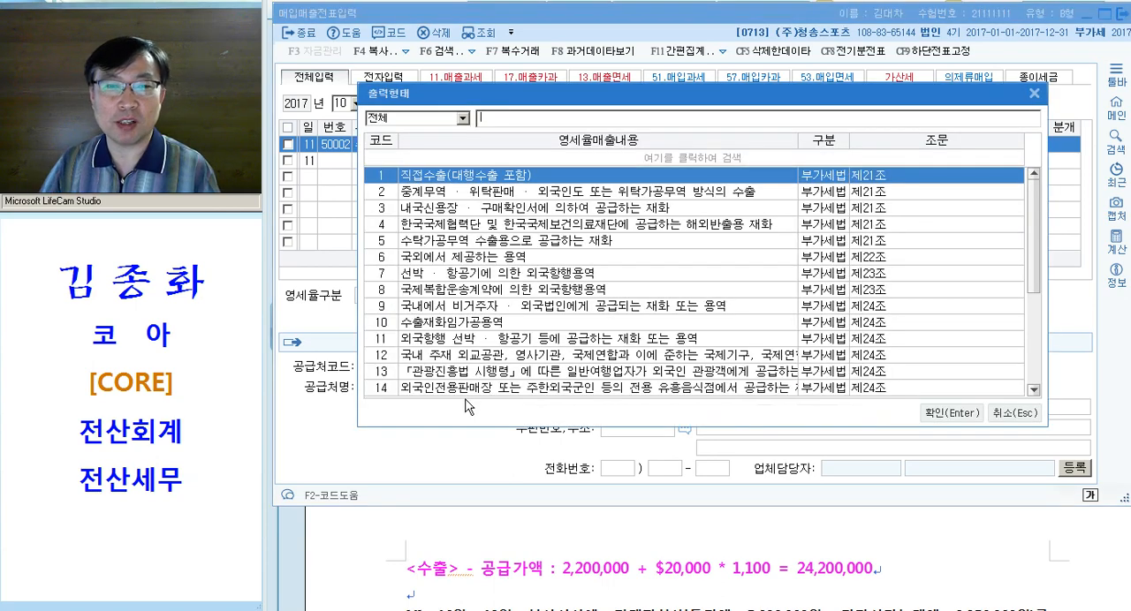
pyautogui.press('Down')
pyautogui.press('Down')
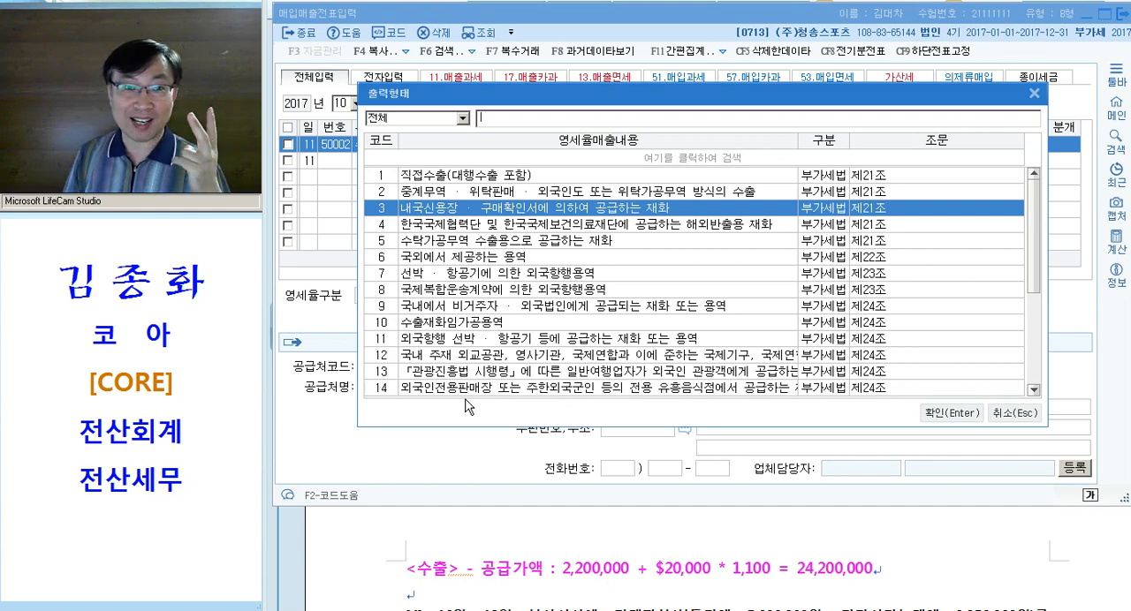
pyautogui.press('Return')
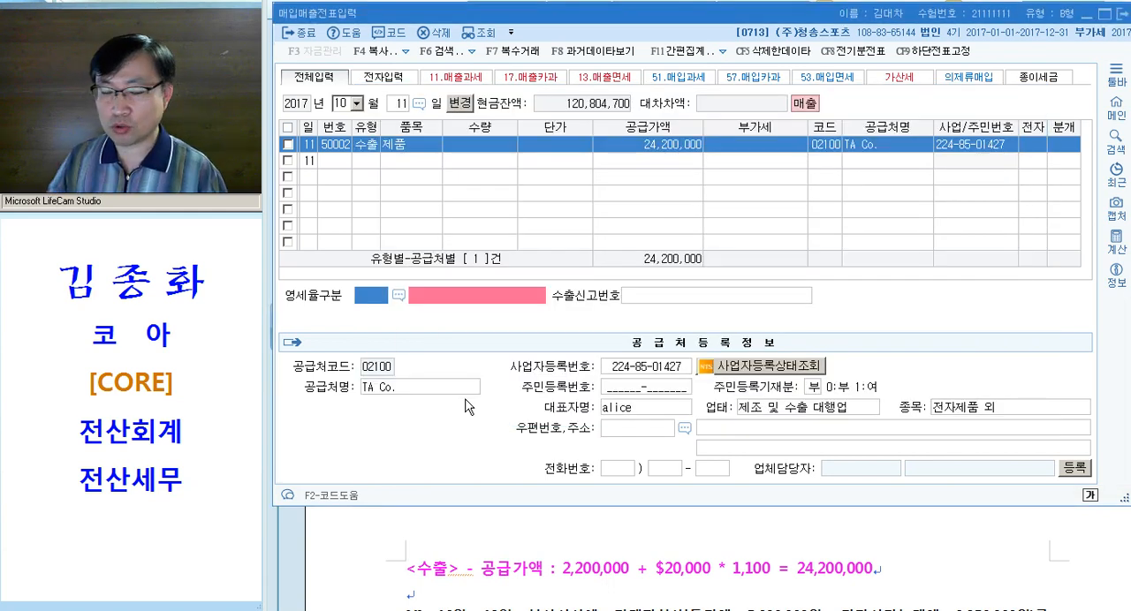
pyautogui.write('1')
pyautogui.press('Return')
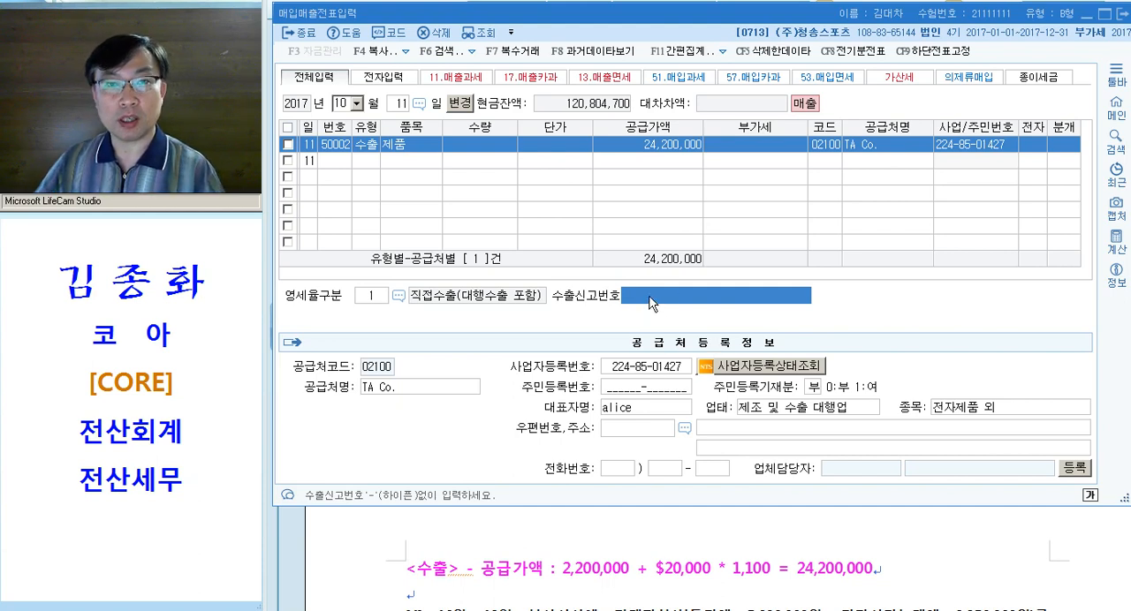
# Try a sample number in the 수출신고번호 field, then clear the field
pyautogui.write('1234-5678-9021')
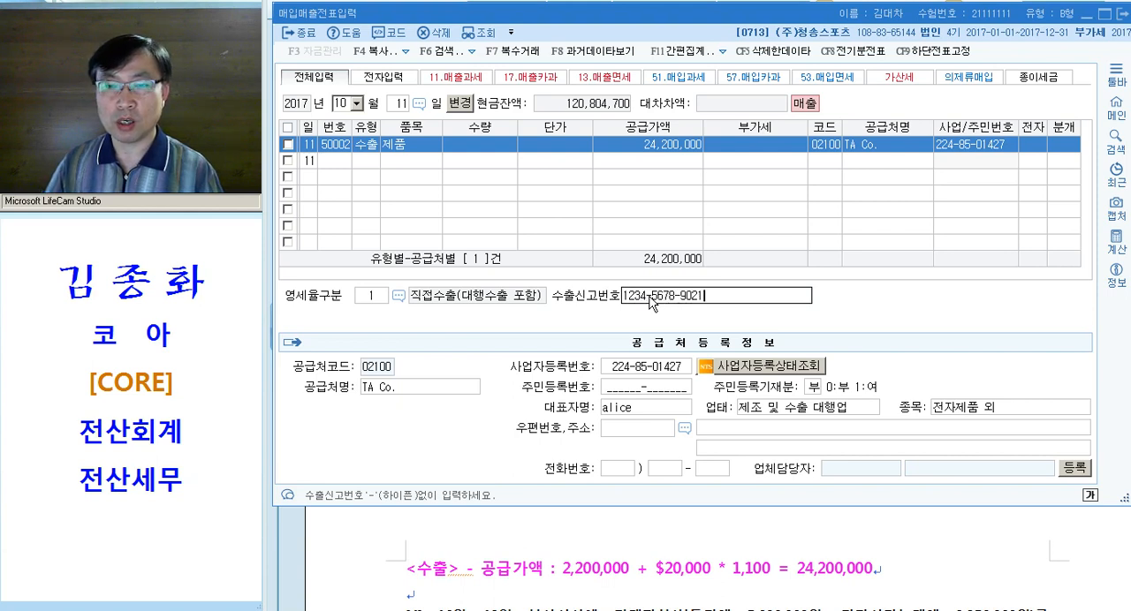
pyautogui.press('Return')
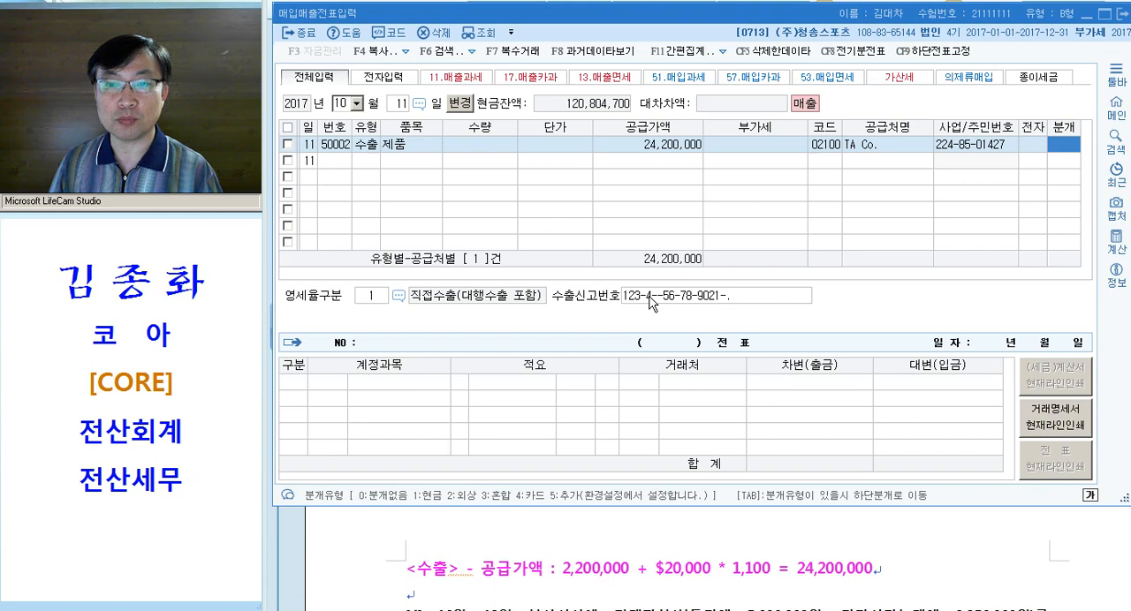
pyautogui.click(718, 301)
pyautogui.press('BackSpace')
pyautogui.press('Return')
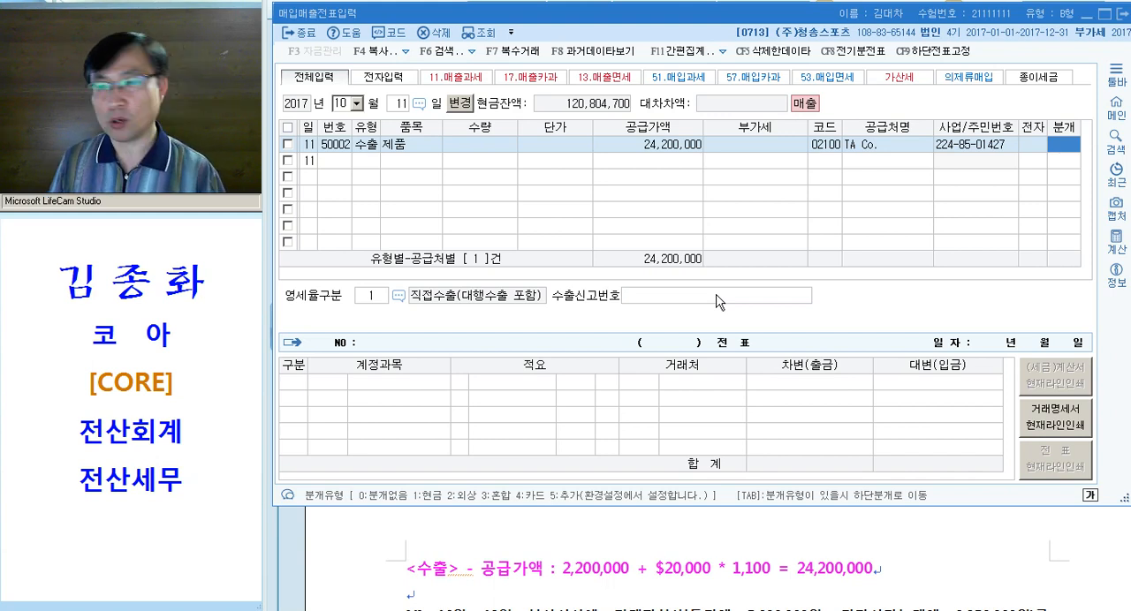
# Set the 분개 type to 혼합 and check question [3]'s payment terms in the Hangul document
pyautogui.write('3')
pyautogui.press('Return')
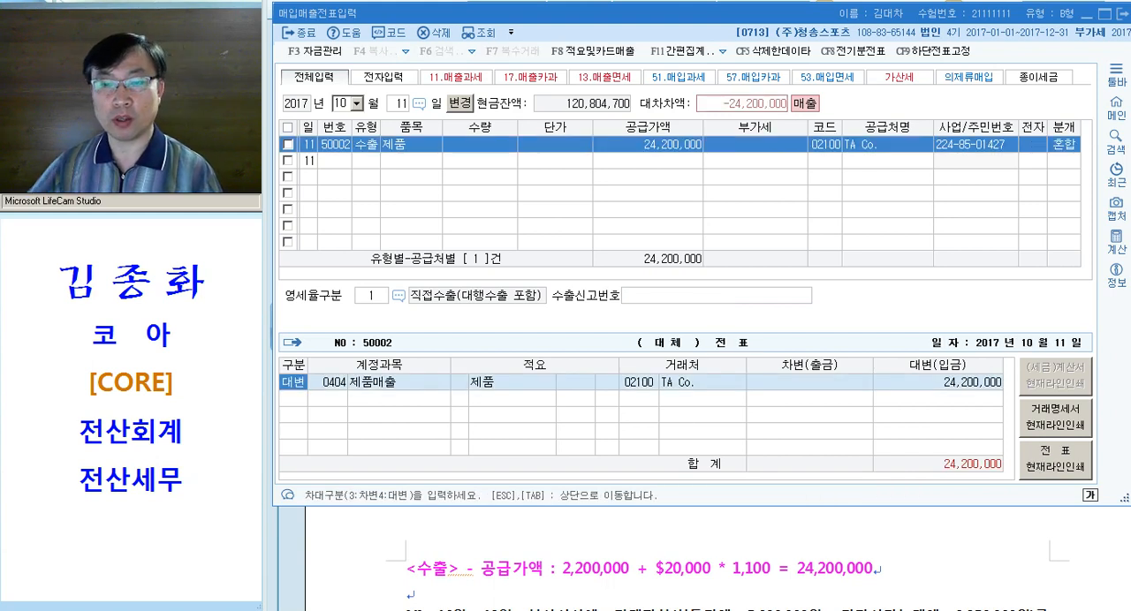
pyautogui.hotkey('alt', 'Tab')
pyautogui.press('ctrl')
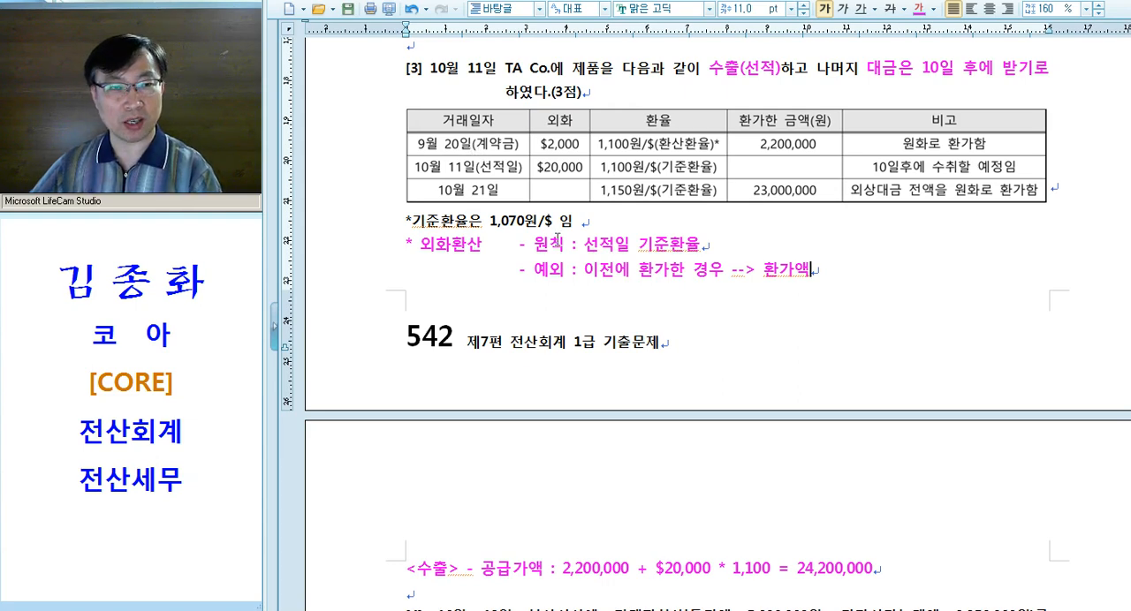
pyautogui.hotkey('alt', 'Tab')
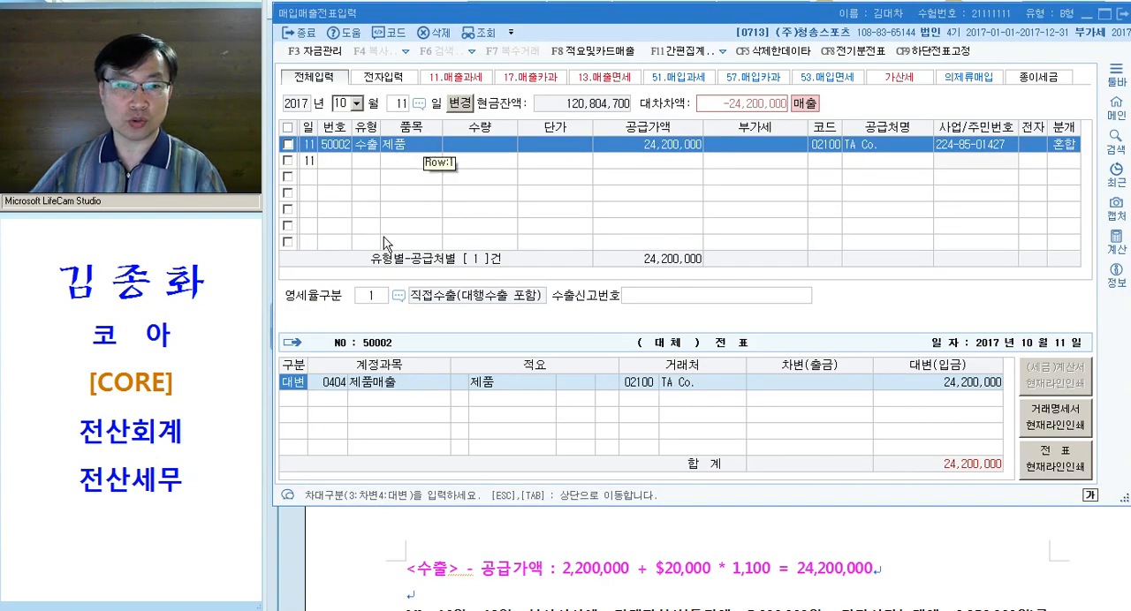
# Add debit lines of 2,200,000 for 0259 선수금 and 22,000,000 for 0108 외상매출금 to the voucher
pyautogui.click(387, 400)
pyautogui.write('3259')
pyautogui.press('Return')
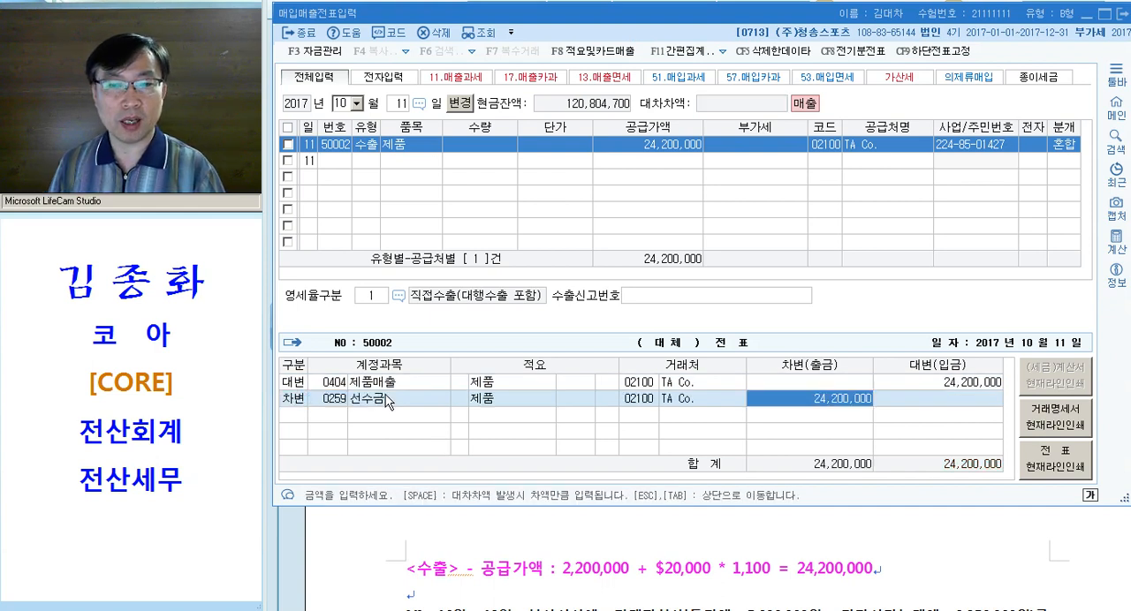
pyautogui.write('2200000')
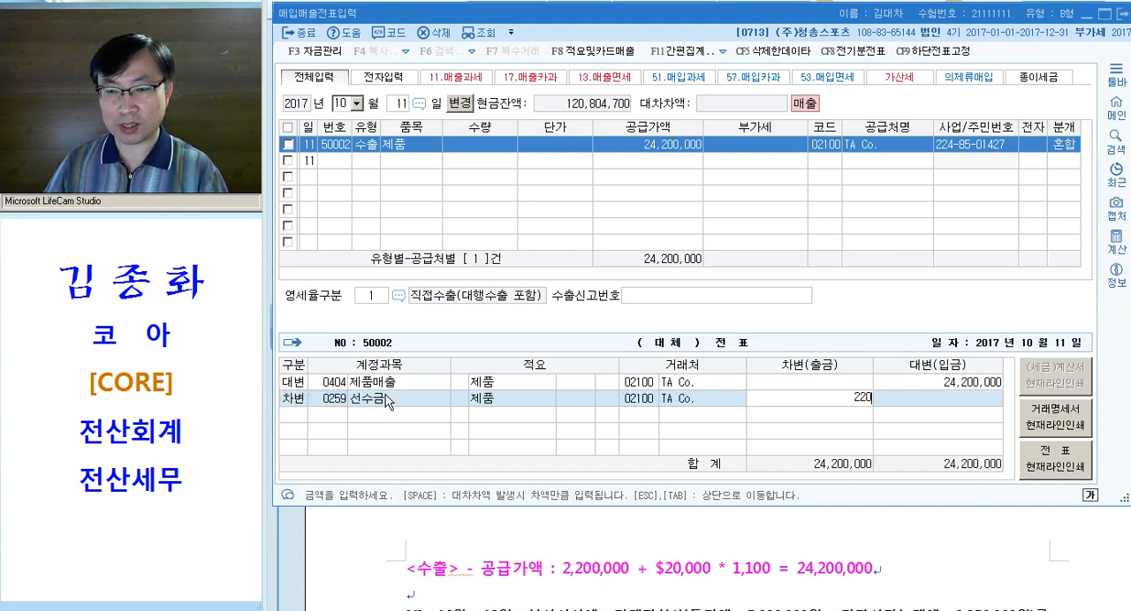
pyautogui.press('Return')
pyautogui.write('3108')
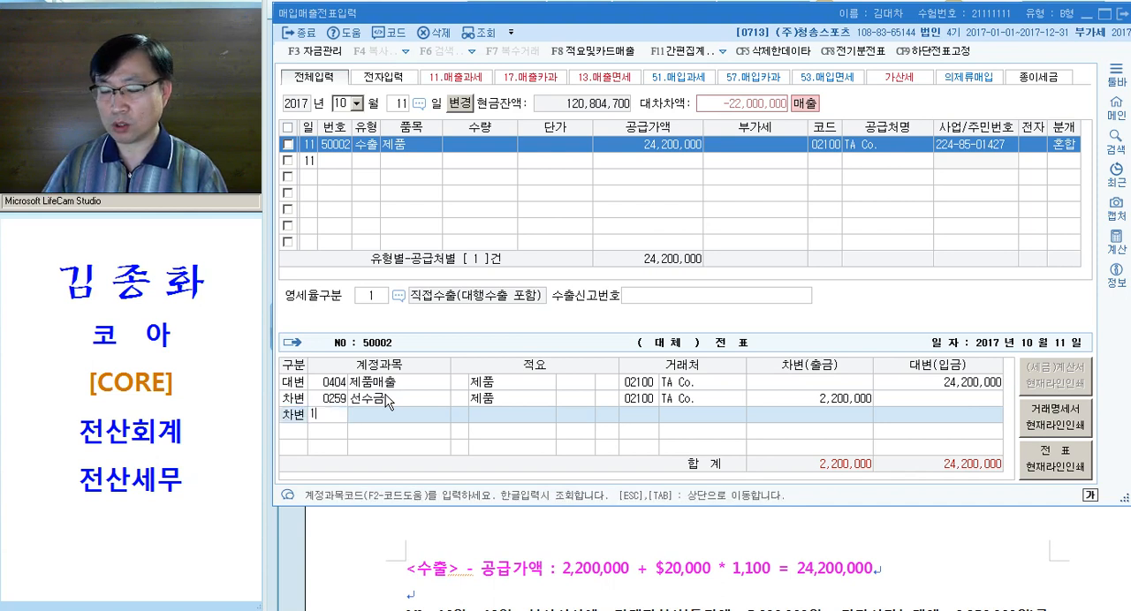
pyautogui.press('Return')
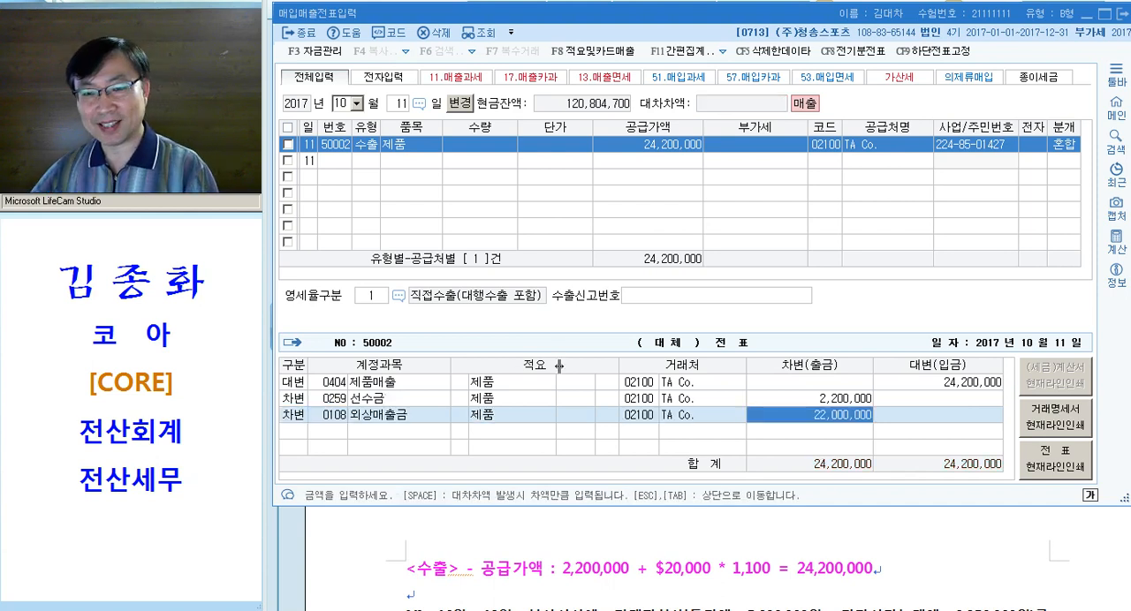
# Switch to the Hangul document and examine question [3]'s exchange rates, 기준환율 note and 외화환산 annotations
pyautogui.click(624, 570)
pyautogui.press('ctrl')
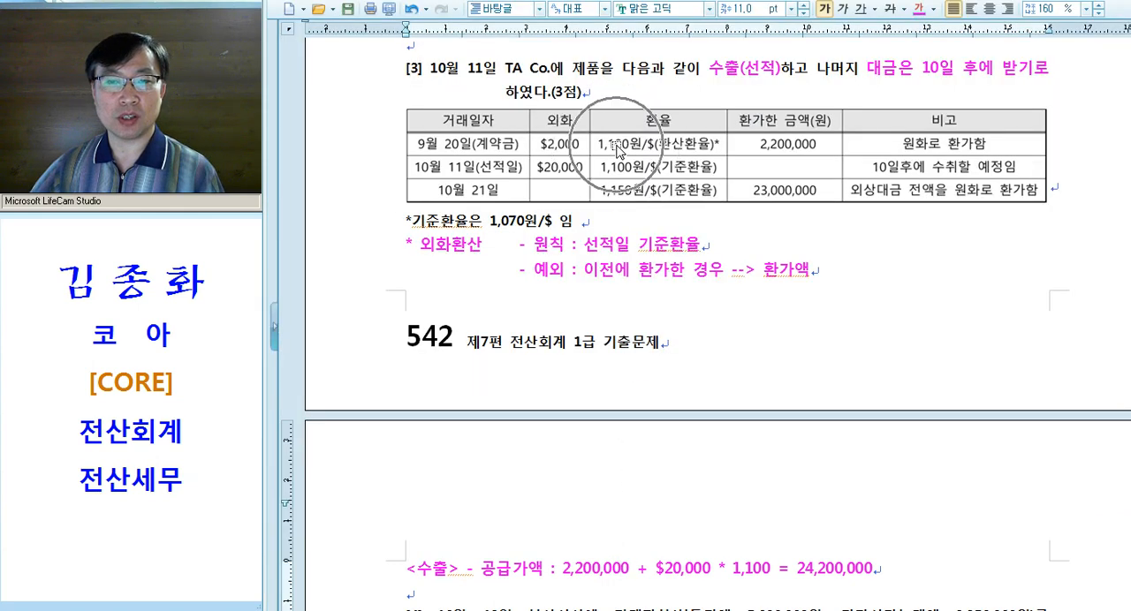
pyautogui.press('ctrl')
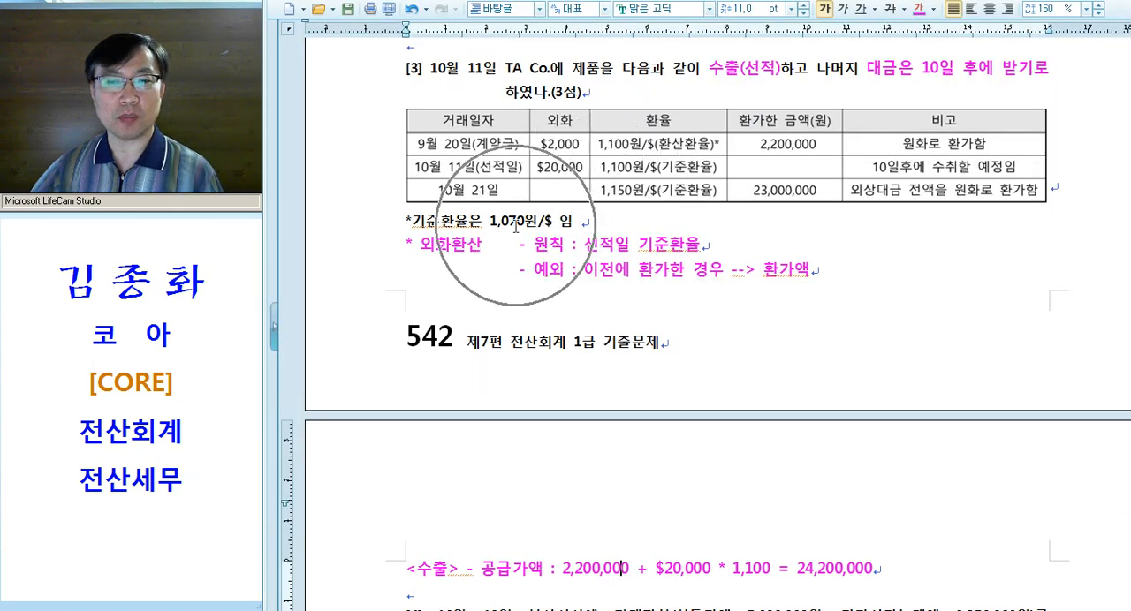
pyautogui.click(375, 226)
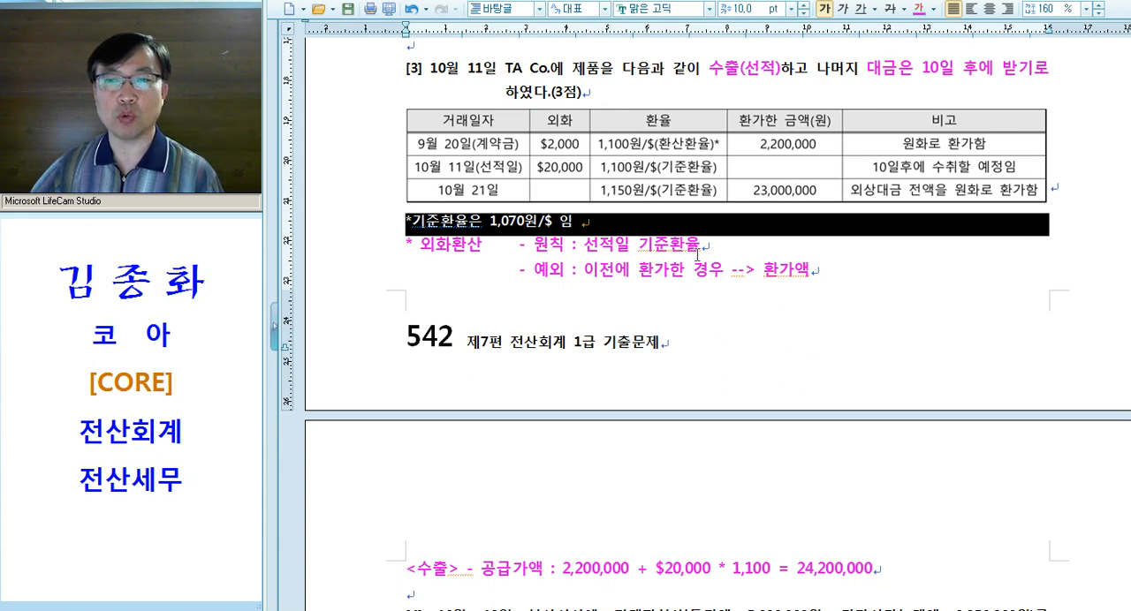
pyautogui.click(734, 278)
pyautogui.press('ctrl')
pyautogui.click(695, 248)
pyautogui.scroll(-5, 692, 251)
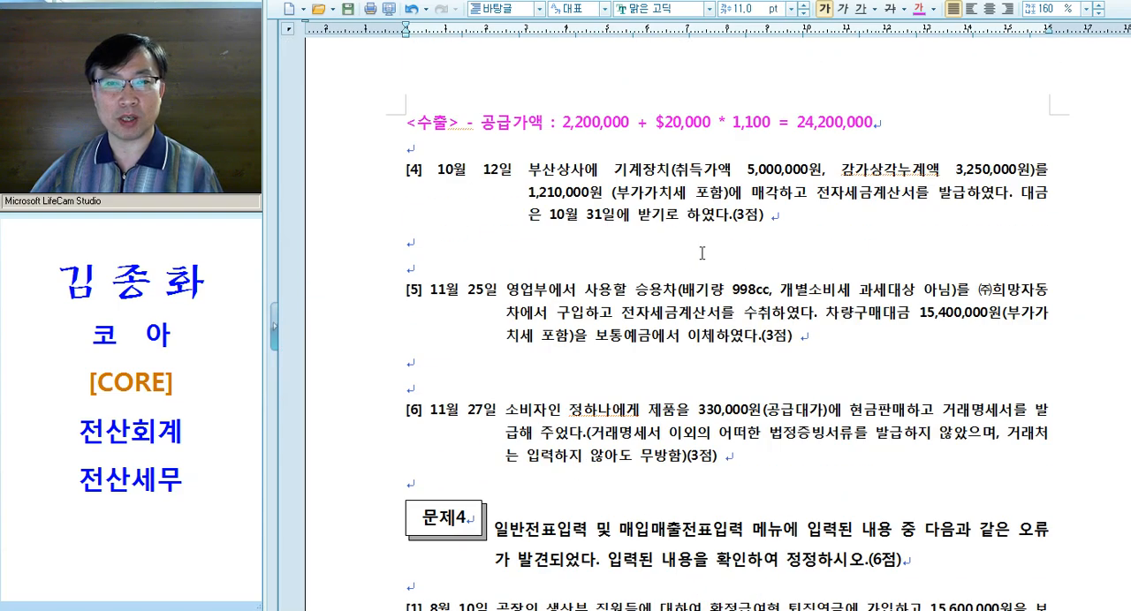
# Switch to KcLep's 일반전표입력 screen and look up the vouchers for 9월 20일
pyautogui.hotkey('alt', 'Tab')
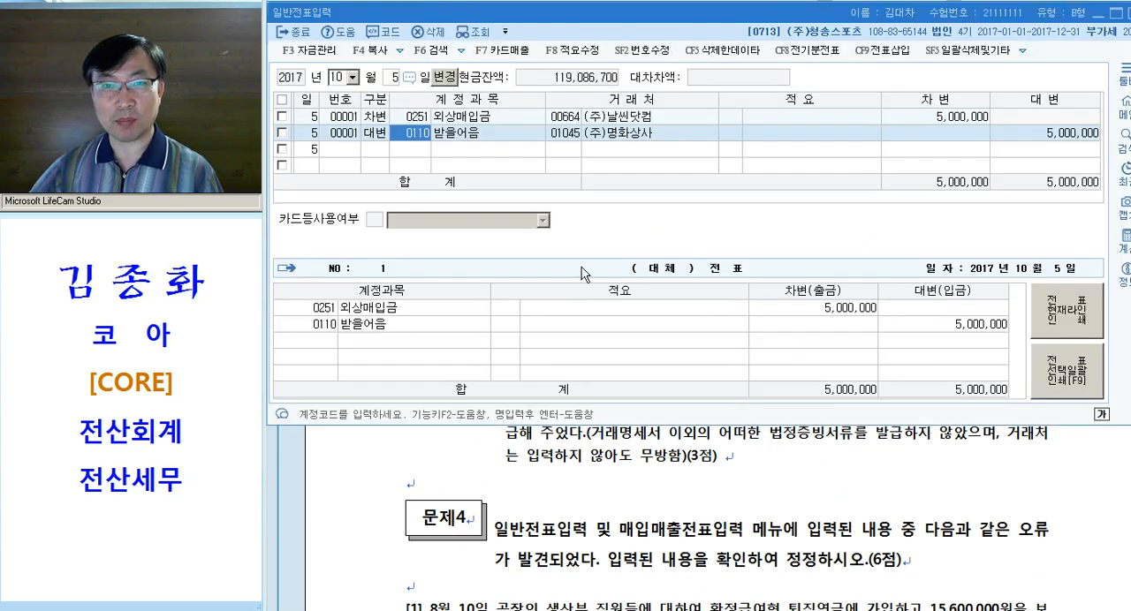
pyautogui.press('Escape')
pyautogui.press('Escape')
pyautogui.write('09')
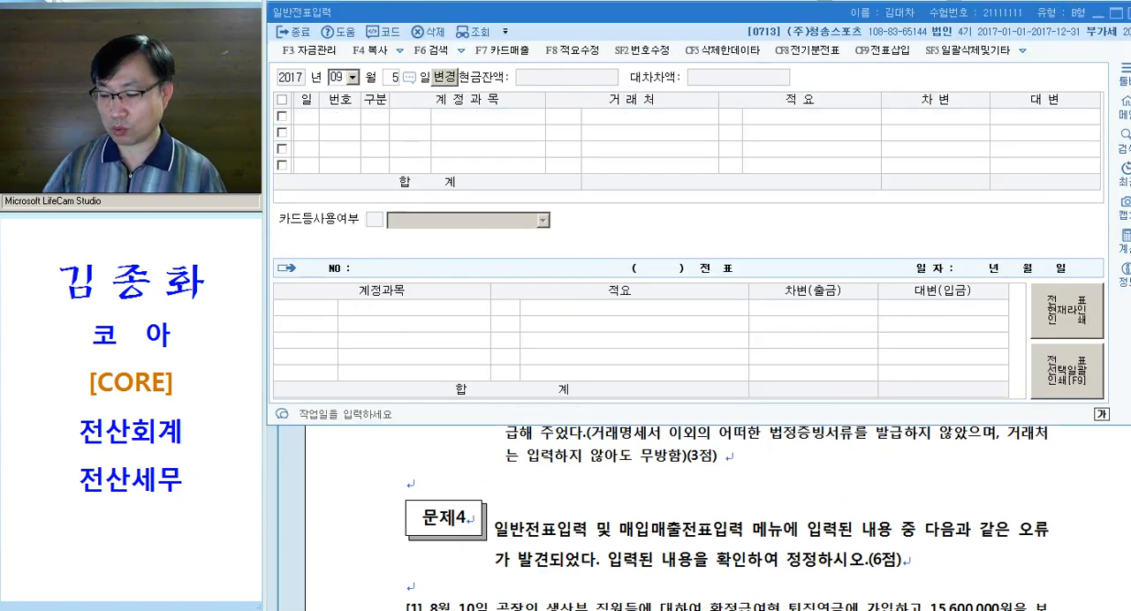
pyautogui.write('20')
pyautogui.press('Up')
pyautogui.press('Return')
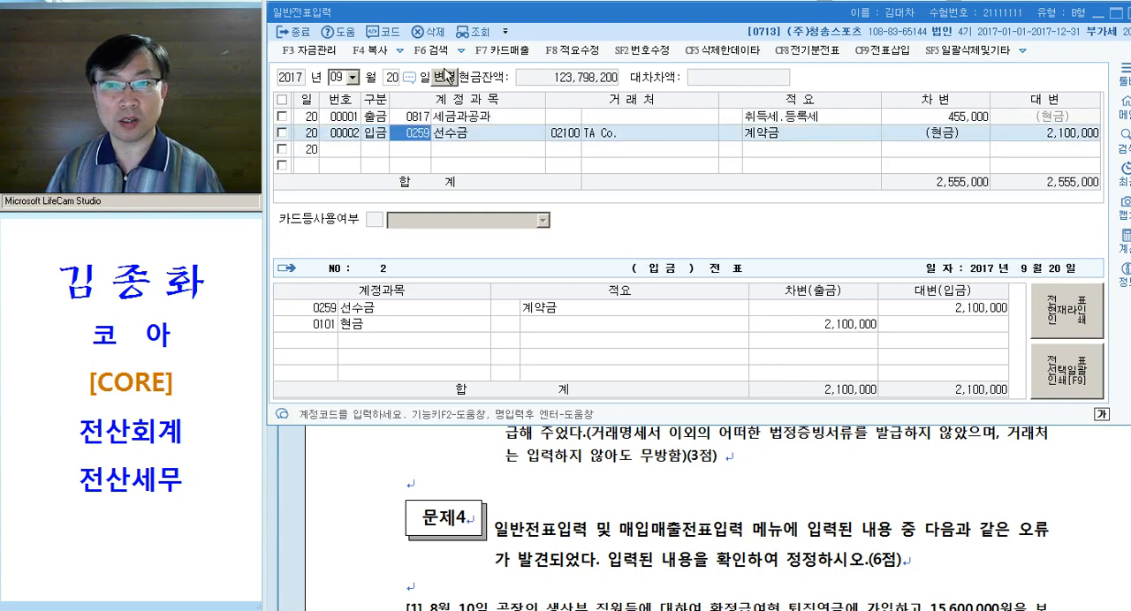
# Examine the customer and credit amount of the 9월 20일 선수금 voucher line for TA Co
pyautogui.press('Return')
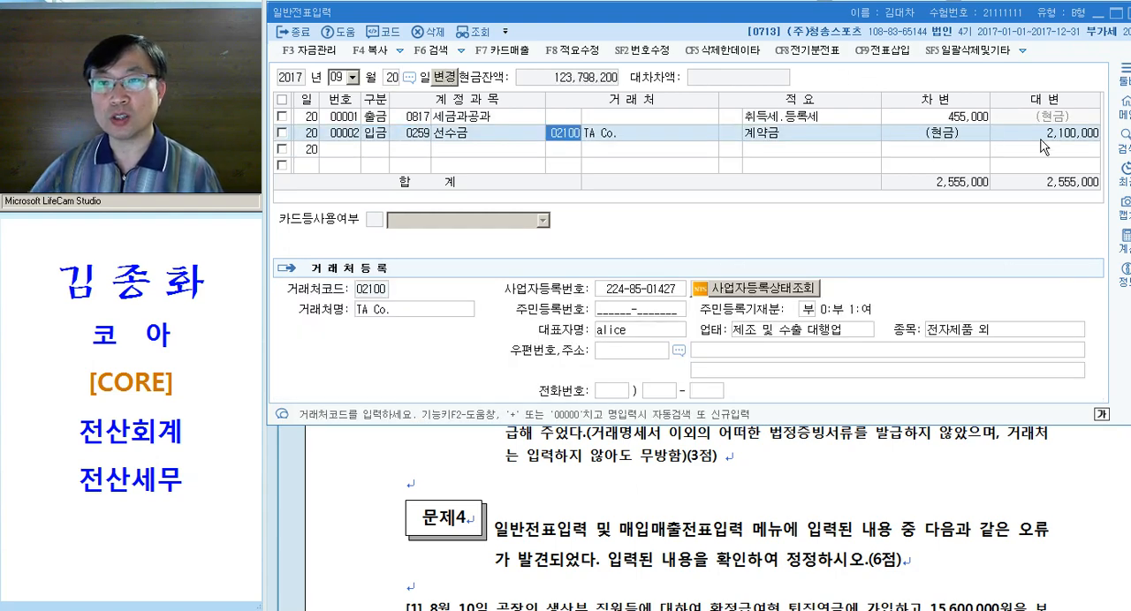
pyautogui.press('Return')
pyautogui.press('Return')
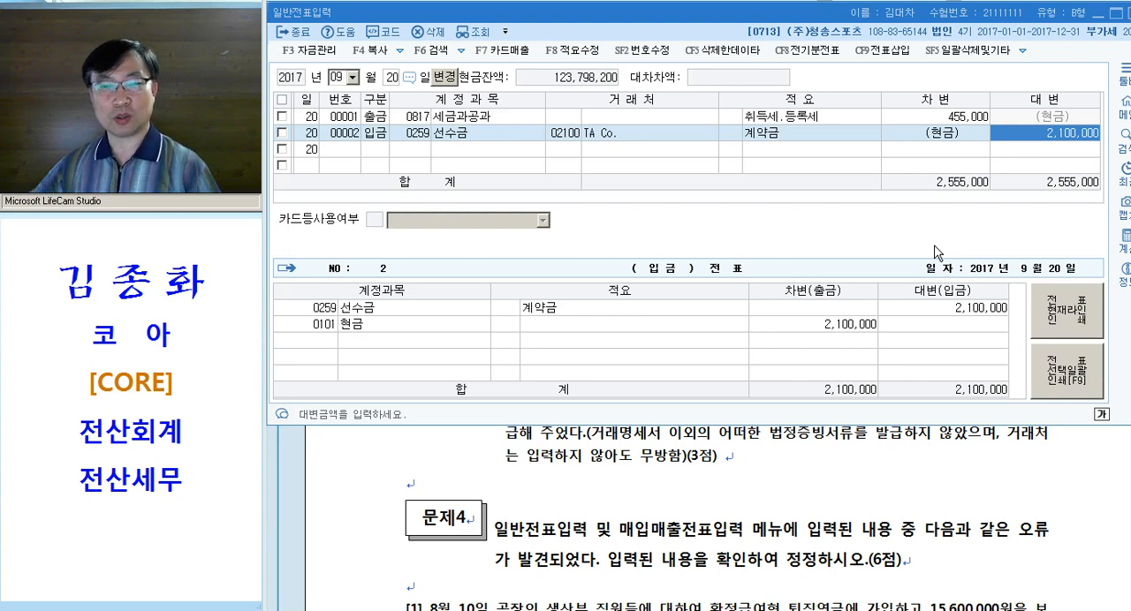
pyautogui.click(627, 134)
pyautogui.click(1041, 135)
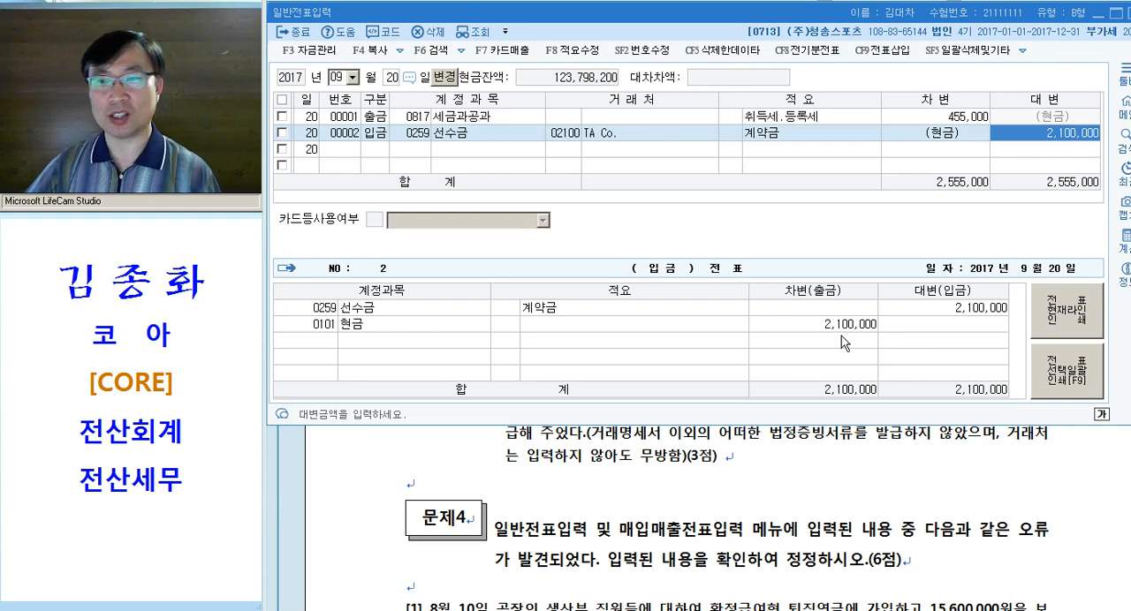
# Switch to the Hangul document and strike through the note "*기준환율은 1,070원/$ 임" below question [3]'s exchange rate table
pyautogui.click(748, 476)
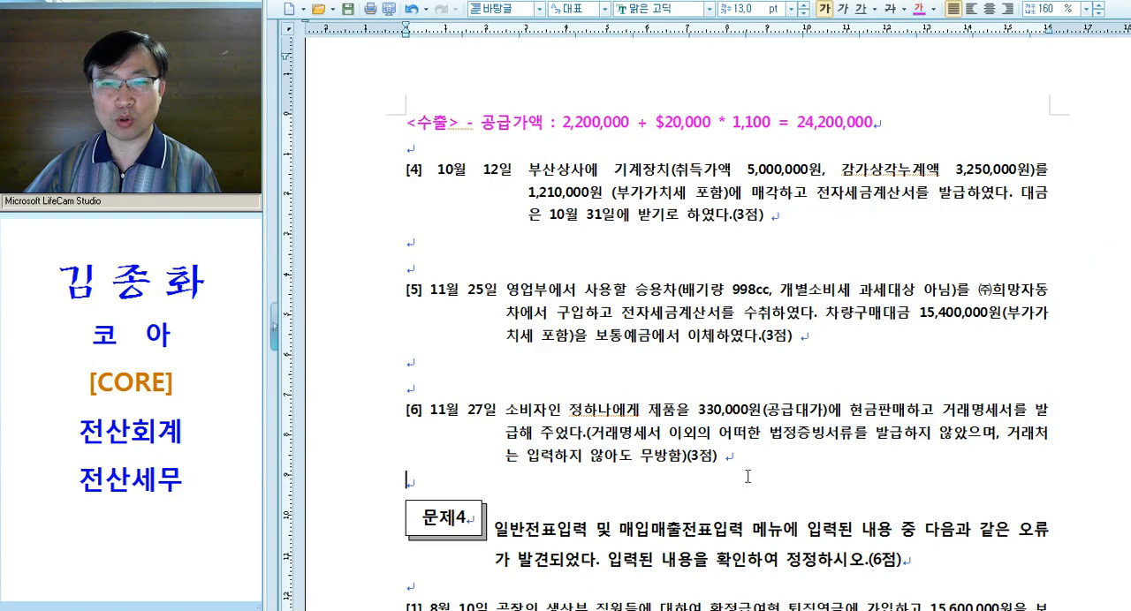
pyautogui.scroll(3, 762, 415)
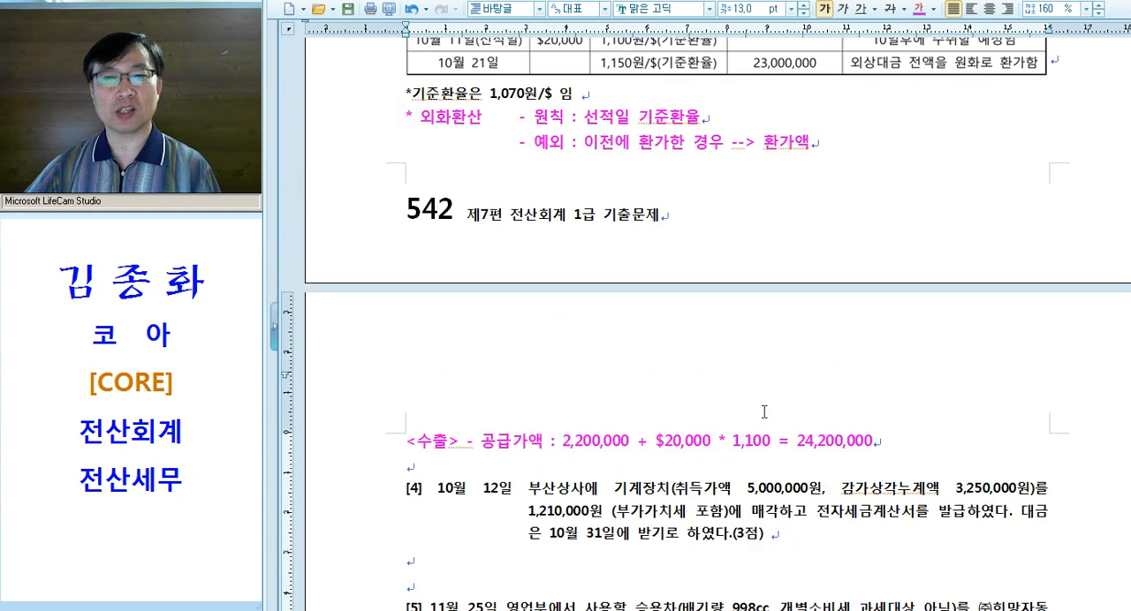
pyautogui.scroll(1, 763, 412)
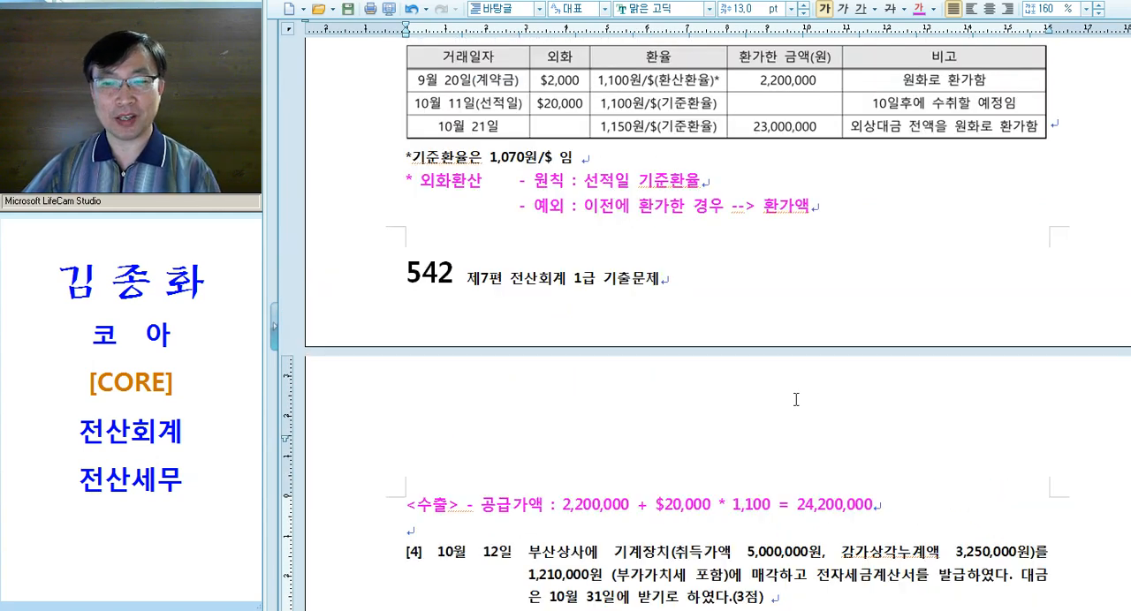
pyautogui.scroll(1, 796, 395)
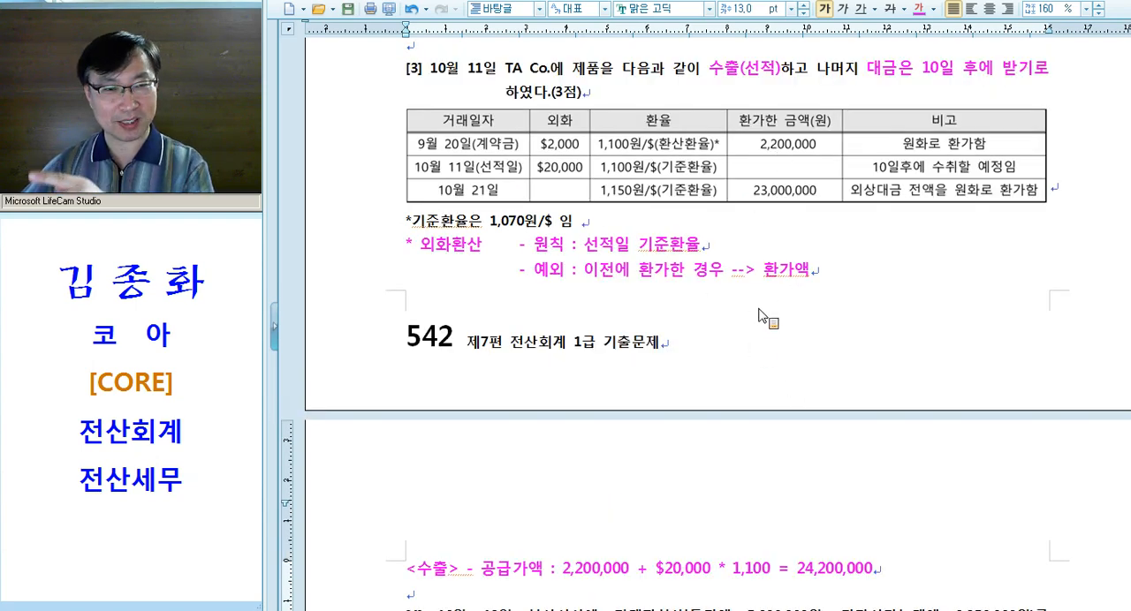
pyautogui.scroll(-4, 759, 316)
pyautogui.click(702, 314)
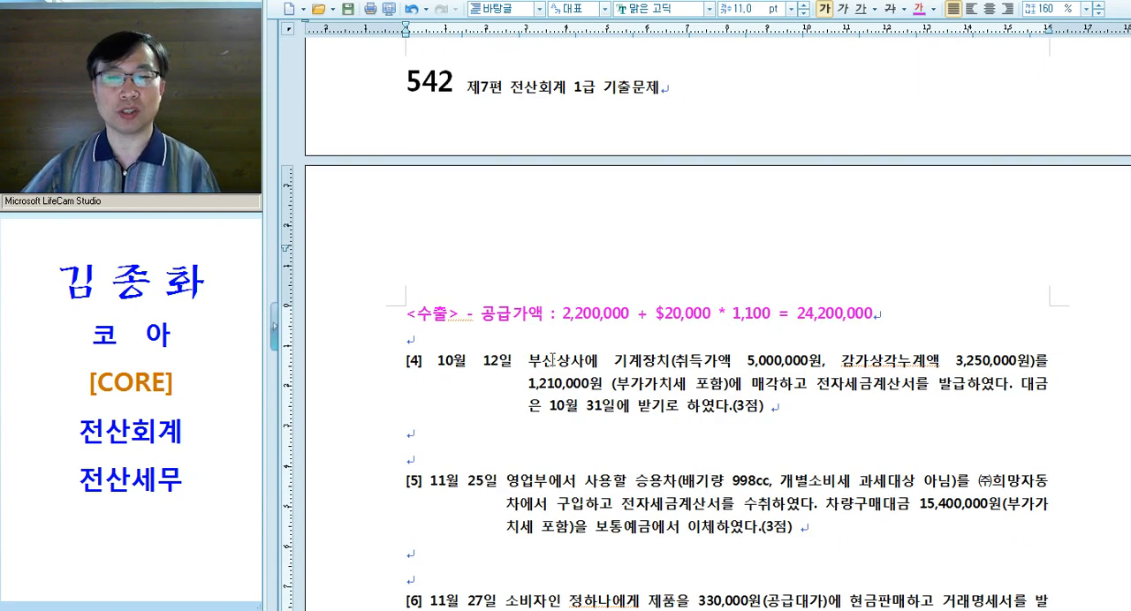
pyautogui.scroll(2, 553, 360)
pyautogui.scroll(2, 553, 360)
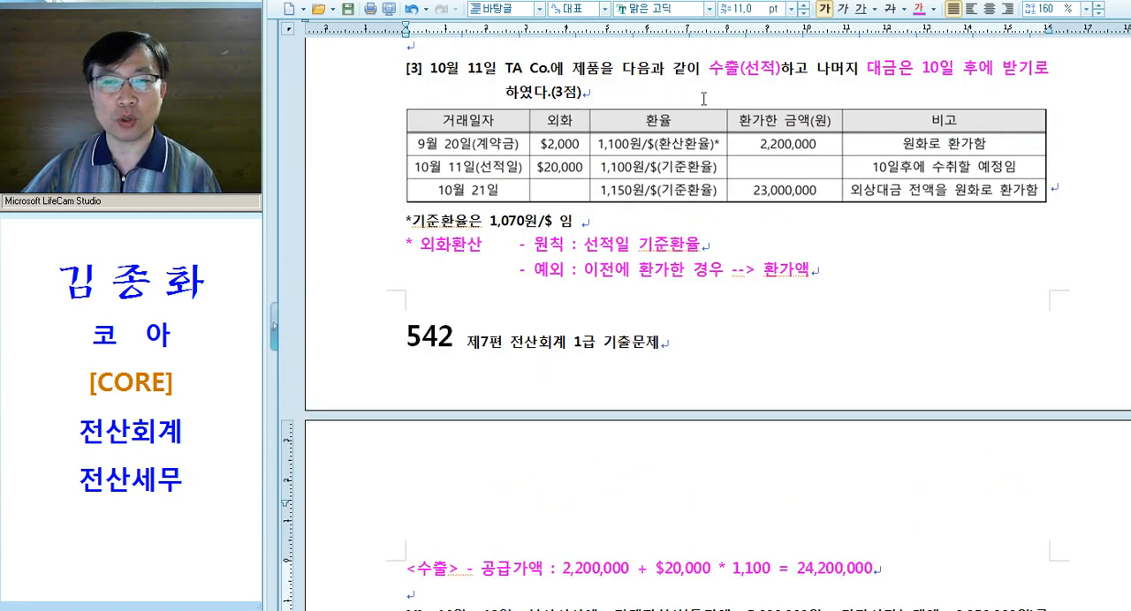
pyautogui.click(363, 222)
pyautogui.click(374, 223)
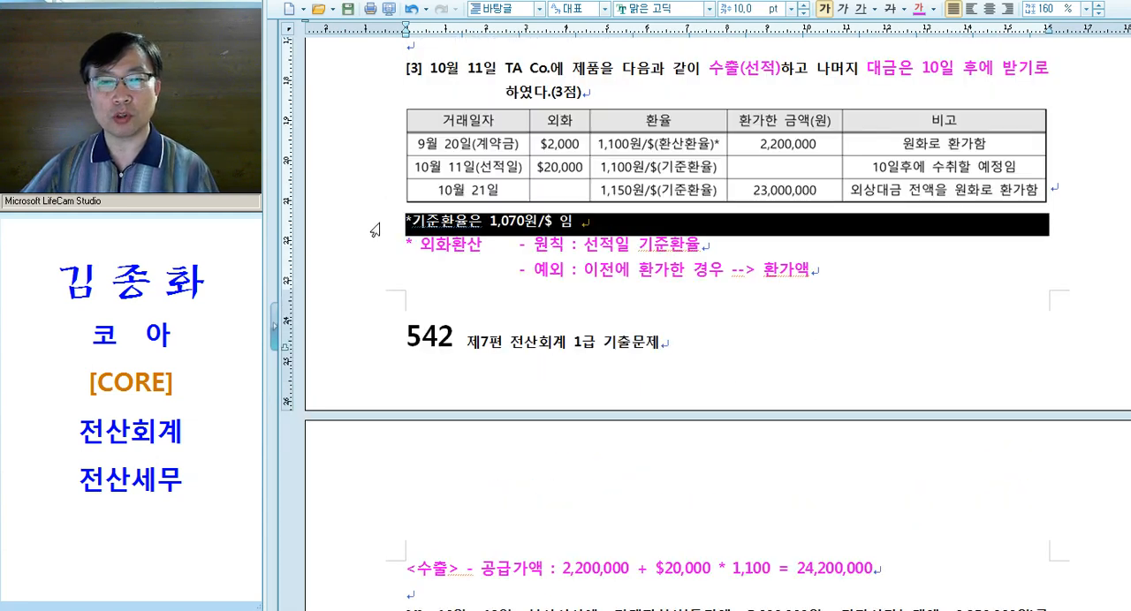
pyautogui.click(889, 9)
pyautogui.click(640, 259)
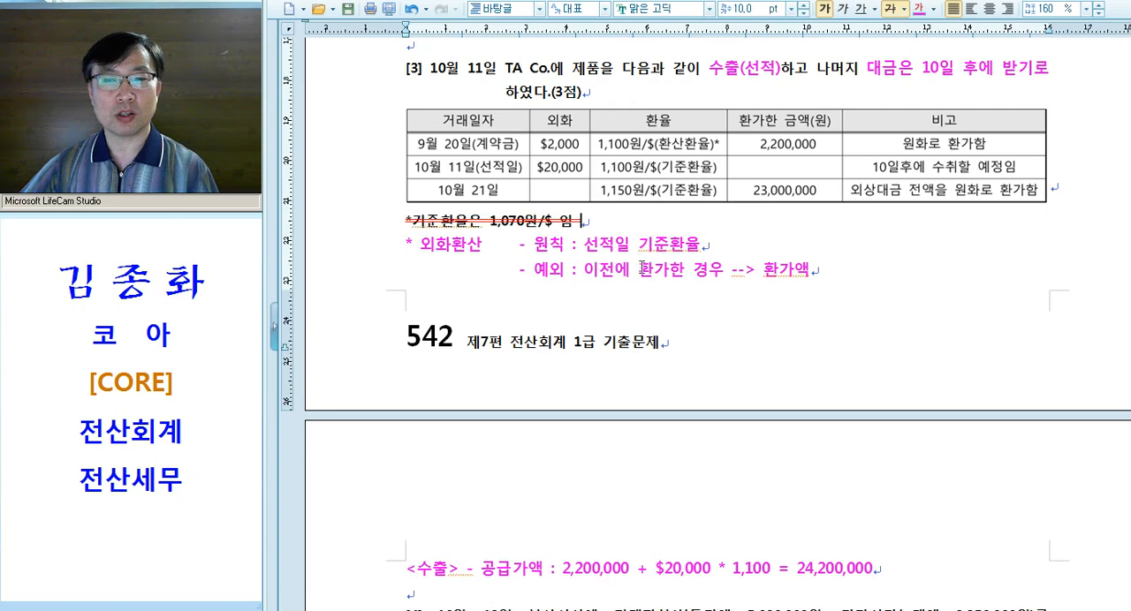
# Switch to KcLep's 매입매출전표입력 screen and finish the 10월 11일 수출 voucher, moving on to a new entry line
pyautogui.scroll(-1, 578, 274)
pyautogui.moveTo(375, 183); pyautogui.dragTo(375, 208)
pyautogui.scroll(-3, 513, 280)
pyautogui.click(371, 309)
pyautogui.scroll(-2, 665, 292)
pyautogui.hotkey('alt', 'Tab')
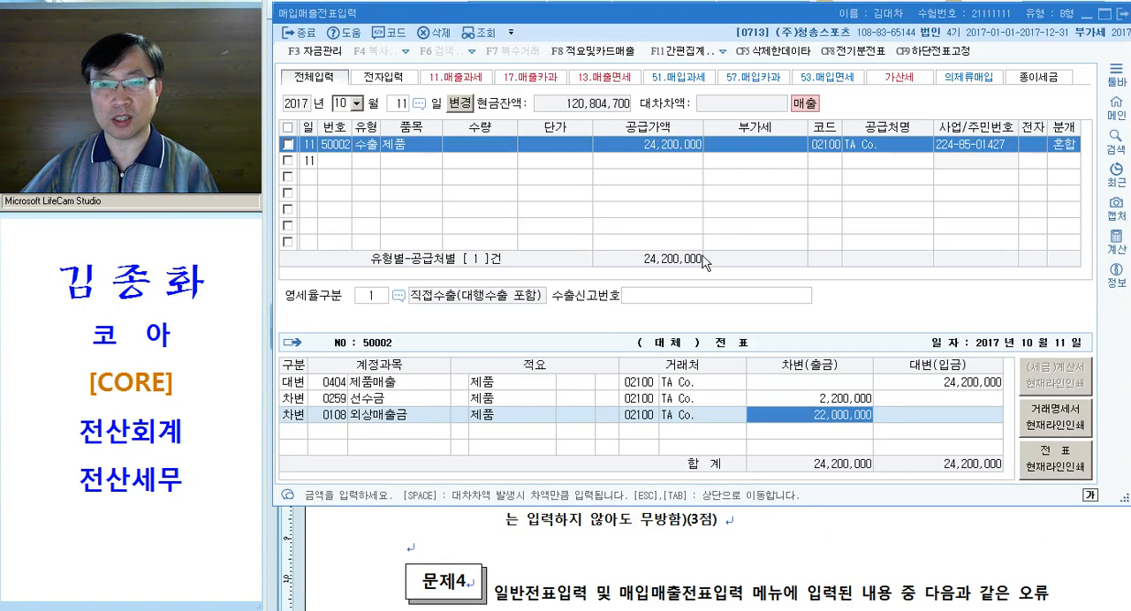
pyautogui.click(655, 147)
pyautogui.click(866, 418)
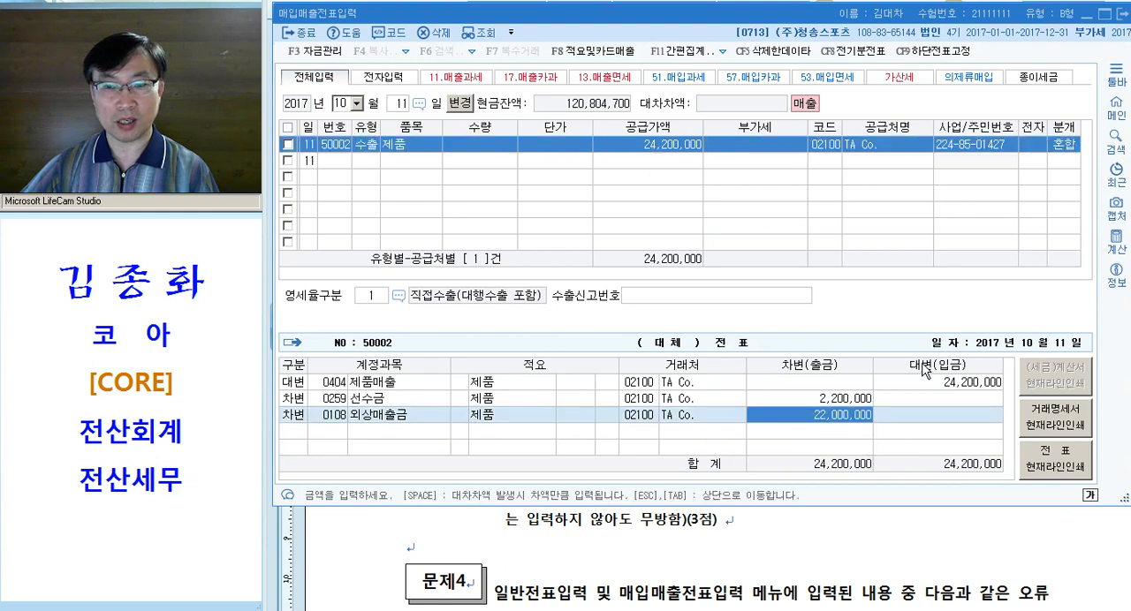
pyautogui.press('Return')
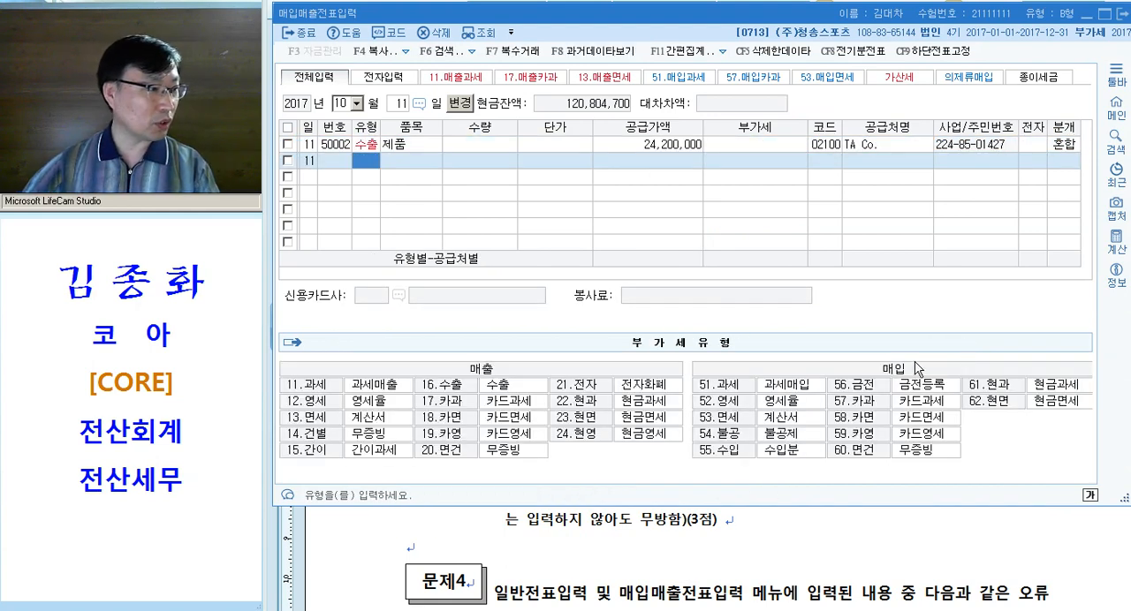
# Switch to the Hangul document and apply the pink emphasis format to 기계장치 and "1,210,000원 (부가가치세 포함)에 매각" in question [4]
pyautogui.click(744, 531)
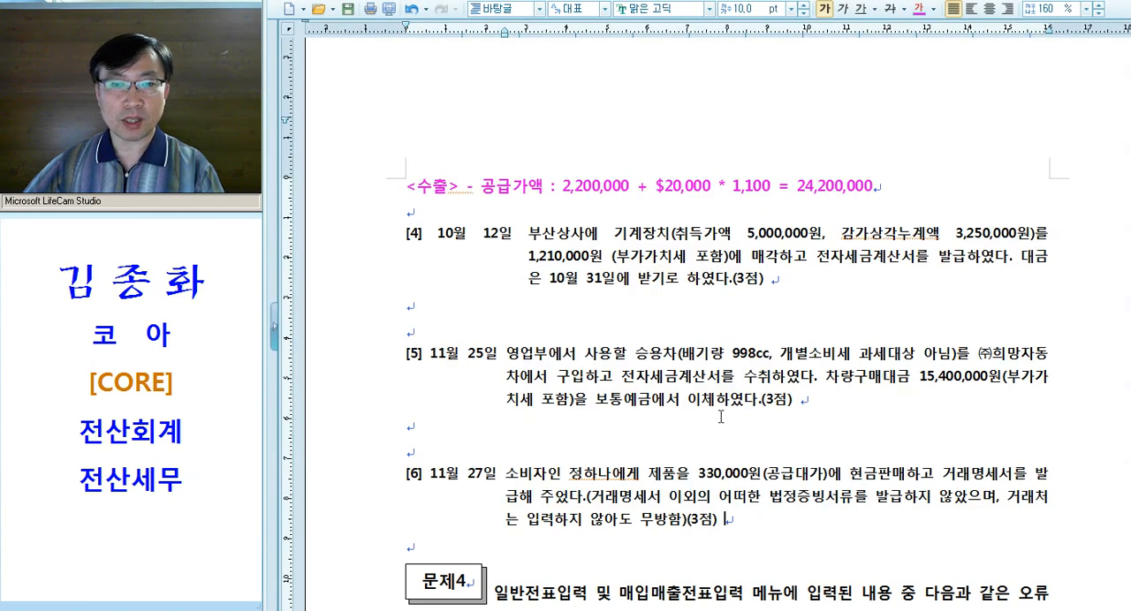
pyautogui.scroll(-3, 721, 417)
pyautogui.moveTo(615, 169); pyautogui.dragTo(1036, 171)
pyautogui.hotkey('alt', 'c')
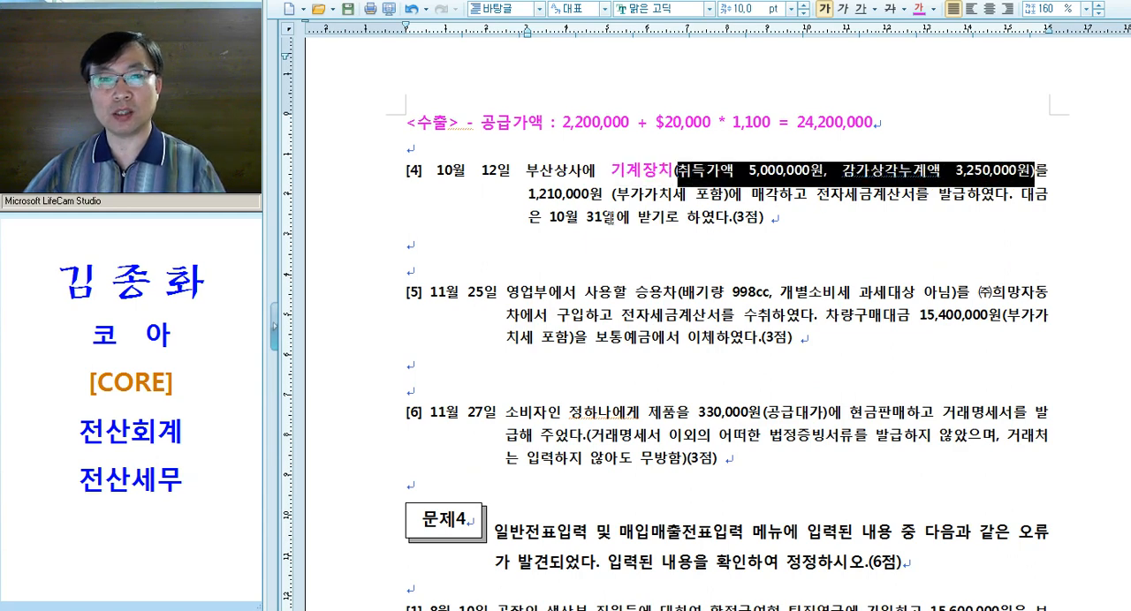
pyautogui.moveTo(529, 196); pyautogui.dragTo(779, 198)
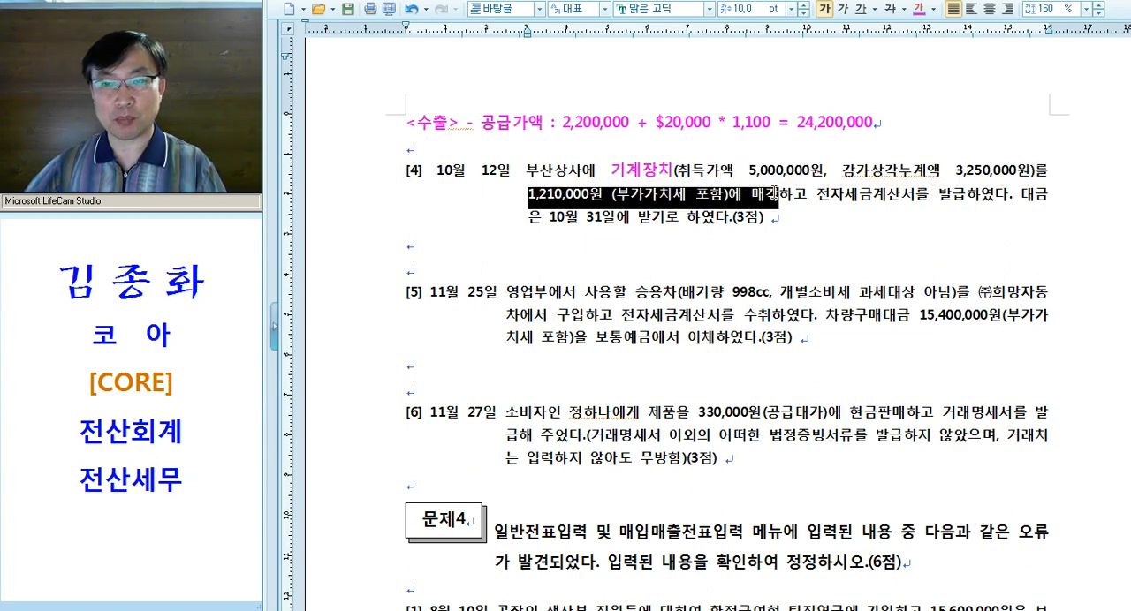
pyautogui.hotkey('alt', 'c')
pyautogui.click(778, 226)
# Underline 포함 in question [4]'s sale price phrase and select the amount 1,210,000원
pyautogui.doubleClick(731, 196)
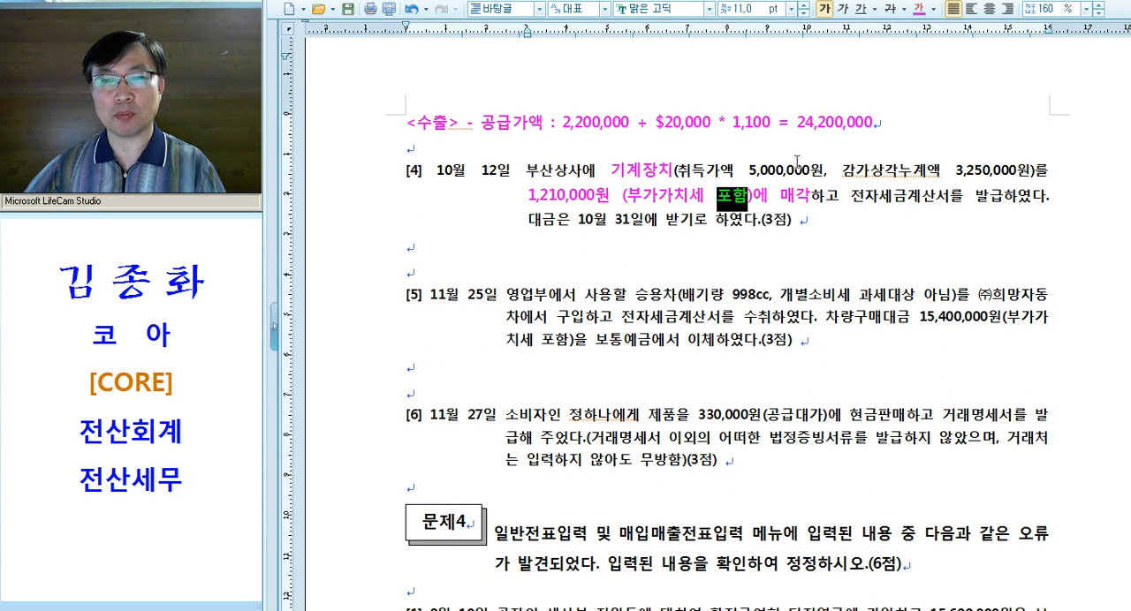
pyautogui.click(860, 9)
pyautogui.click(821, 234)
pyautogui.moveTo(529, 196); pyautogui.dragTo(608, 196)
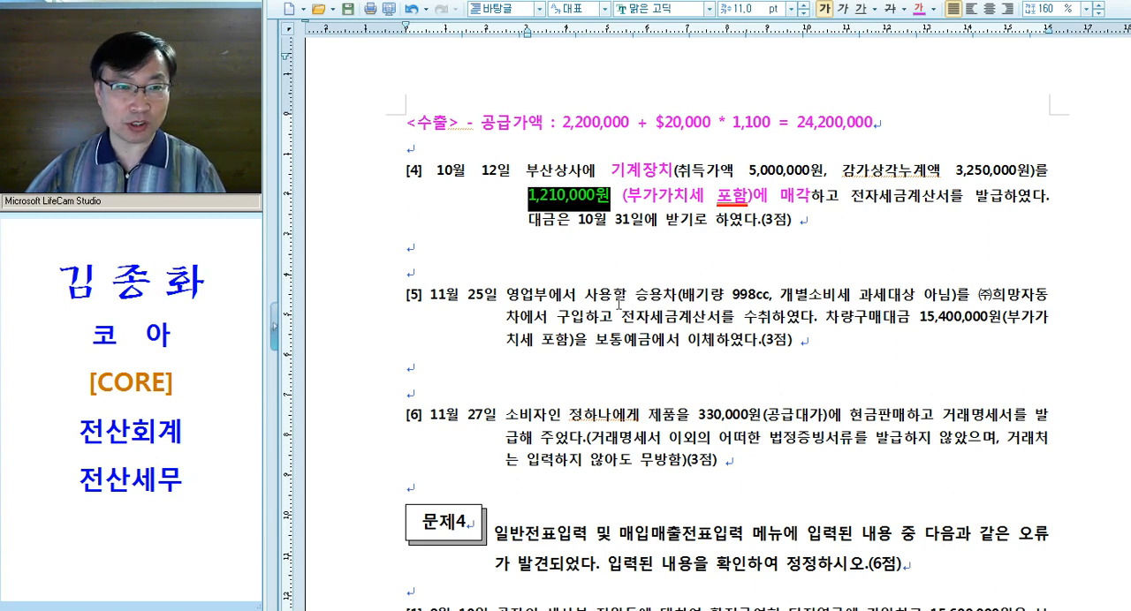
# Apply the pink emphasis format to 전자세금계산서 in question [4], underlining 세금계산서, and write <과세> on the line below the question
pyautogui.moveTo(854, 201); pyautogui.dragTo(946, 202)
pyautogui.hotkey('alt', 'c')
pyautogui.click(921, 224)
pyautogui.moveTo(876, 199); pyautogui.dragTo(952, 199)
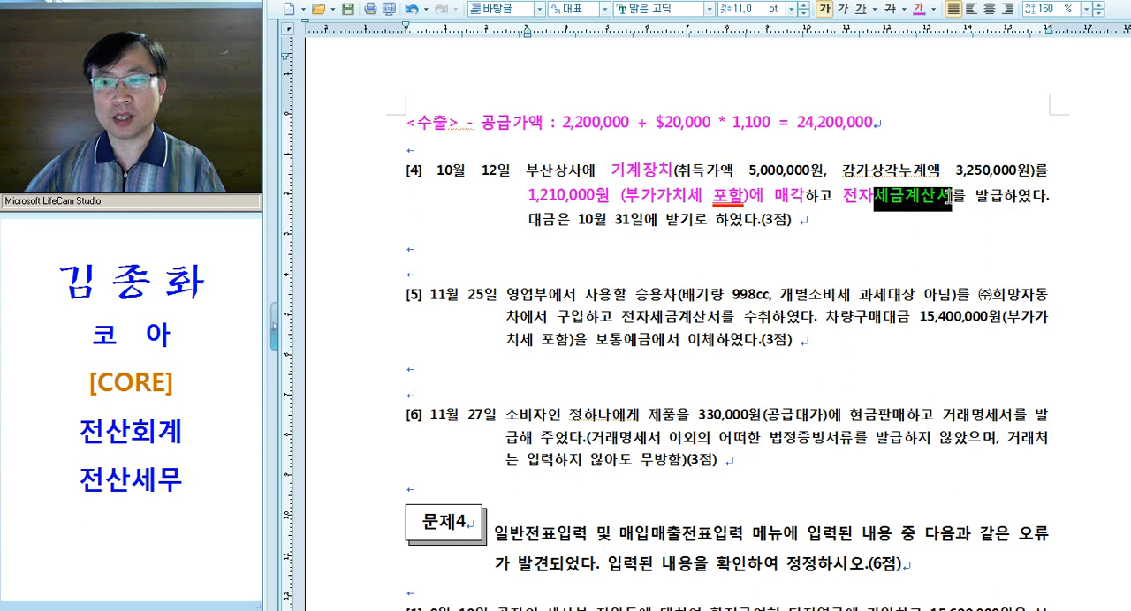
pyautogui.click(858, 13)
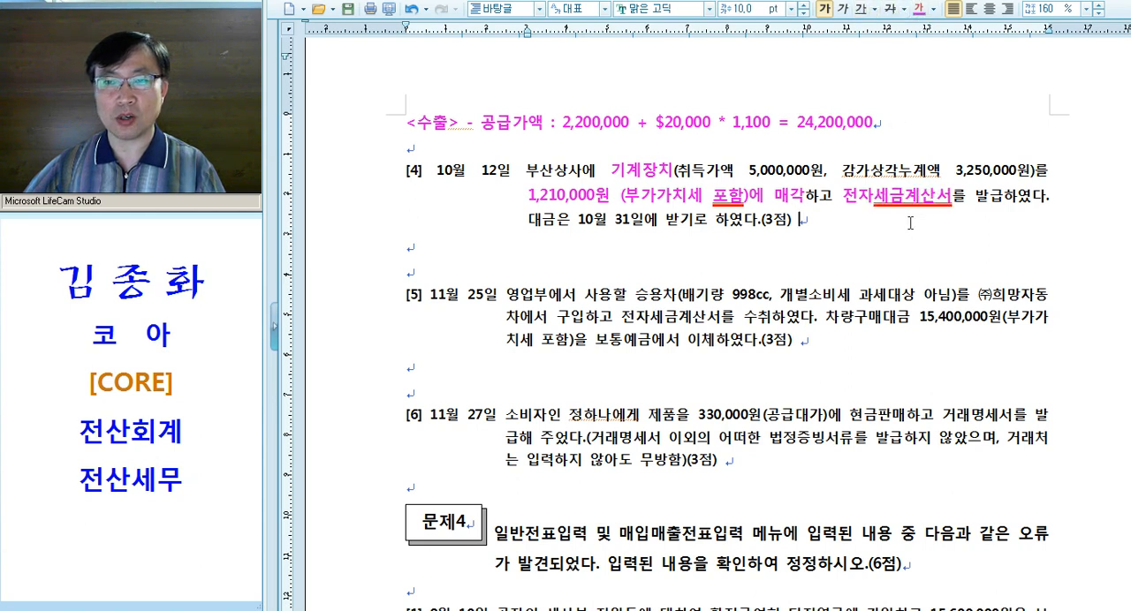
pyautogui.click(436, 246)
pyautogui.write('<과세>')
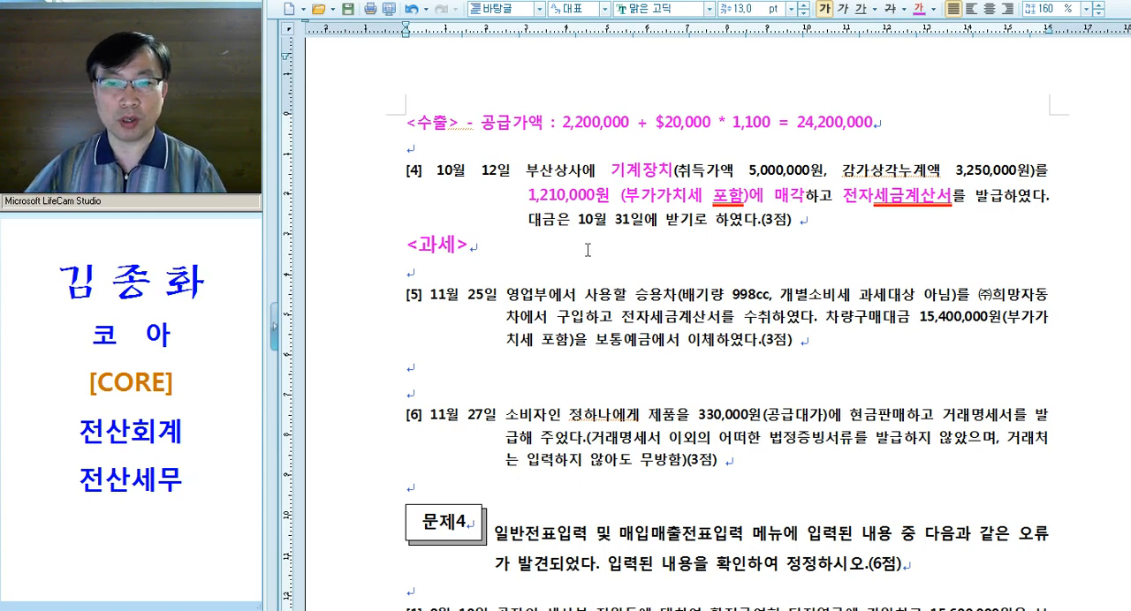
# Apply the pink emphasis format to "대금은 10월 31일에 받기로" in question [4] and insert "= 미수금" after it
pyautogui.moveTo(518, 219); pyautogui.dragTo(712, 230)
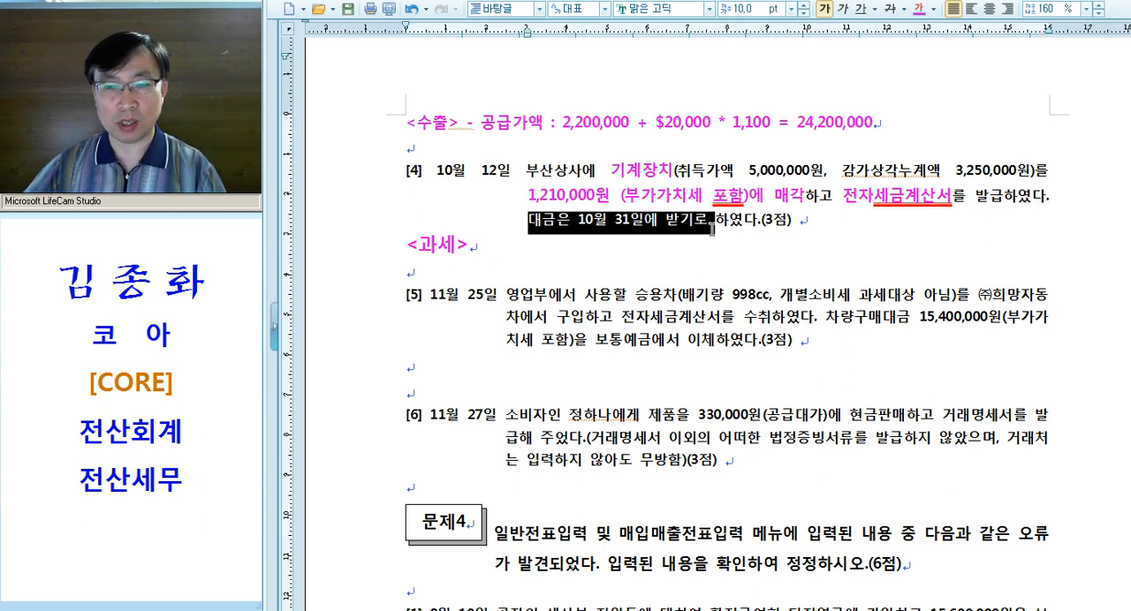
pyautogui.hotkey('alt', 'c')
pyautogui.click(690, 249)
pyautogui.click(724, 223)
pyautogui.write('= ')
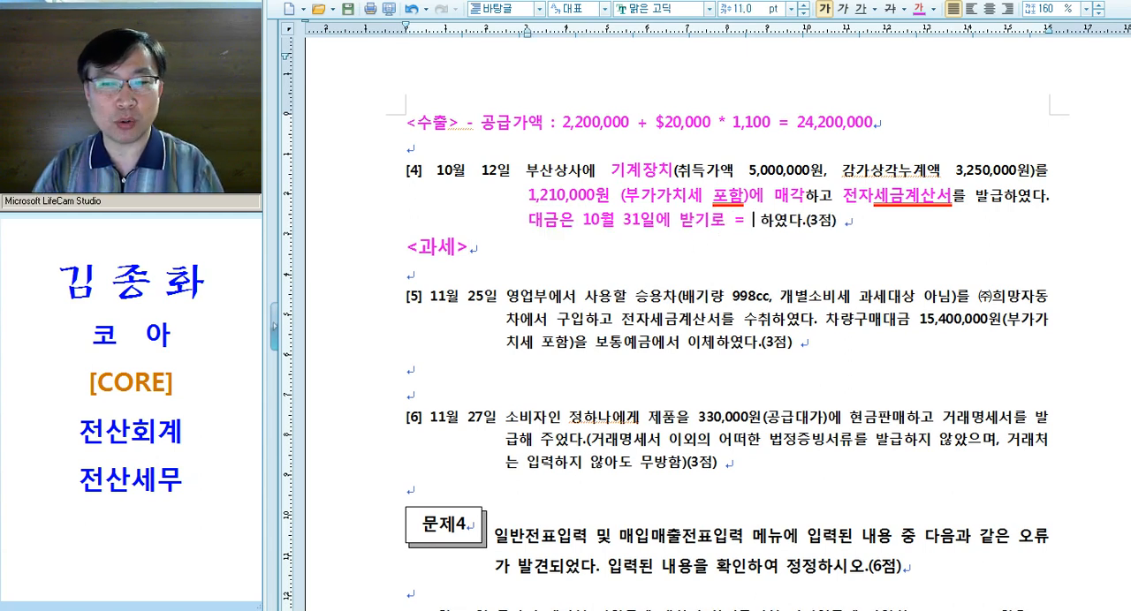
pyautogui.write('미수금')
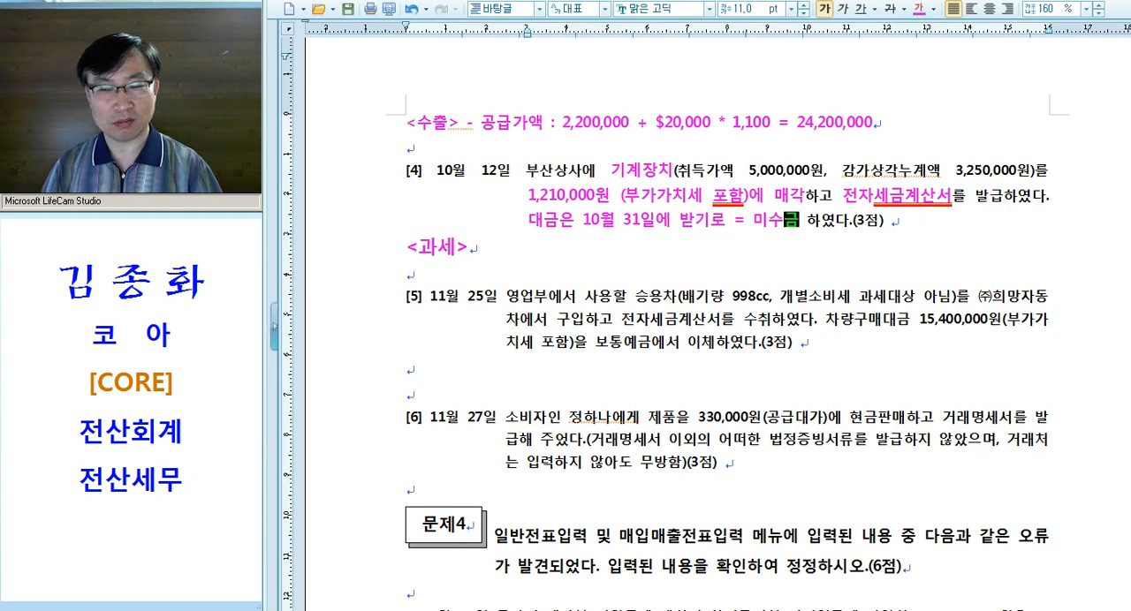
# Extend the <과세> annotation with the formula "* 유형자산처분손익 = 처분가 - 장부가(=취득원가 - 감. 누계)"
pyautogui.click(506, 247)
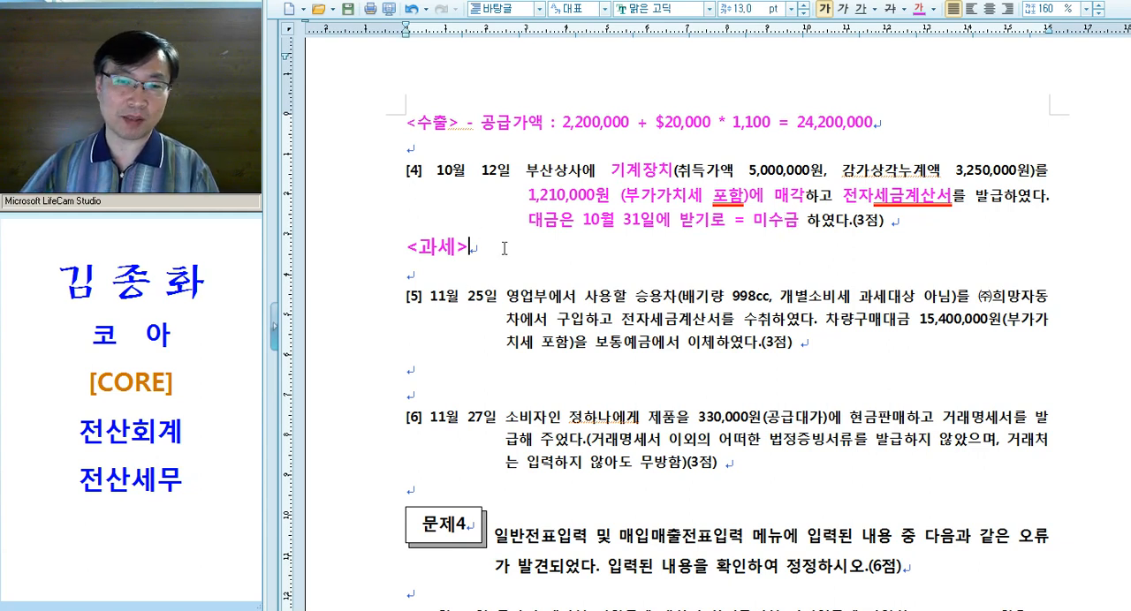
pyautogui.moveTo(506, 247); pyautogui.dragTo(365, 256)
pyautogui.click(570, 247)
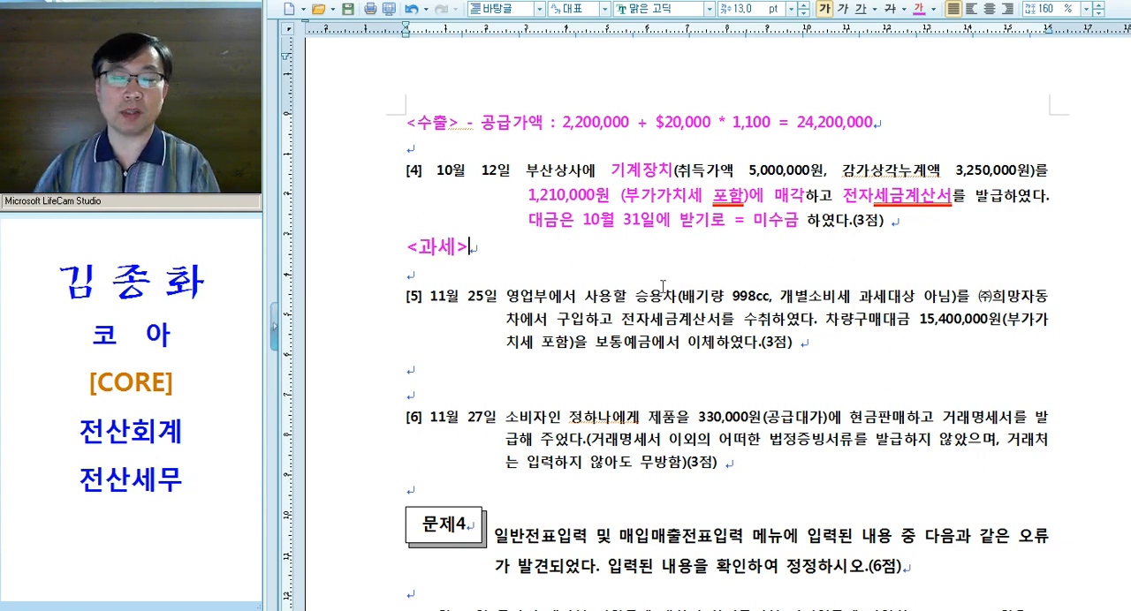
pyautogui.write('(')
pyautogui.press('BackSpace')
pyautogui.write('* 율')
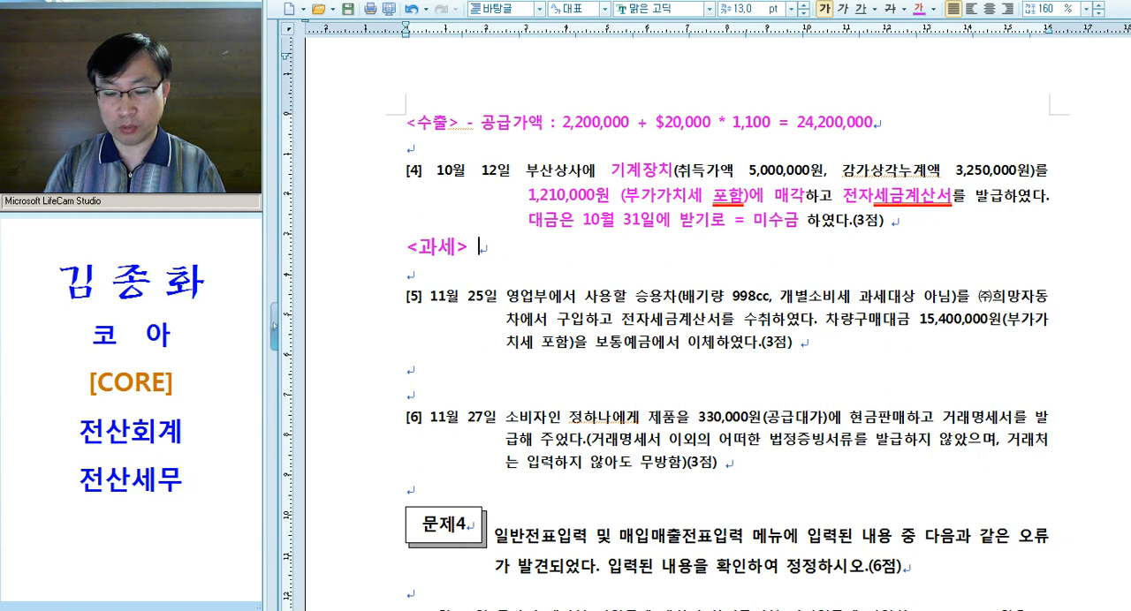
pyautogui.write('형자산')
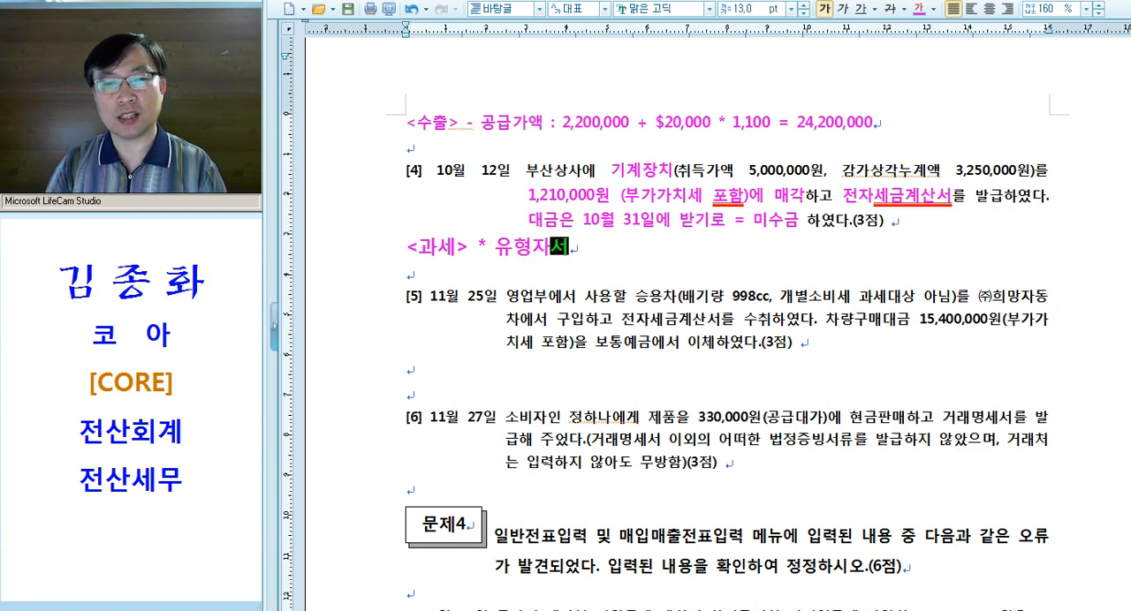
pyautogui.write('처분손')
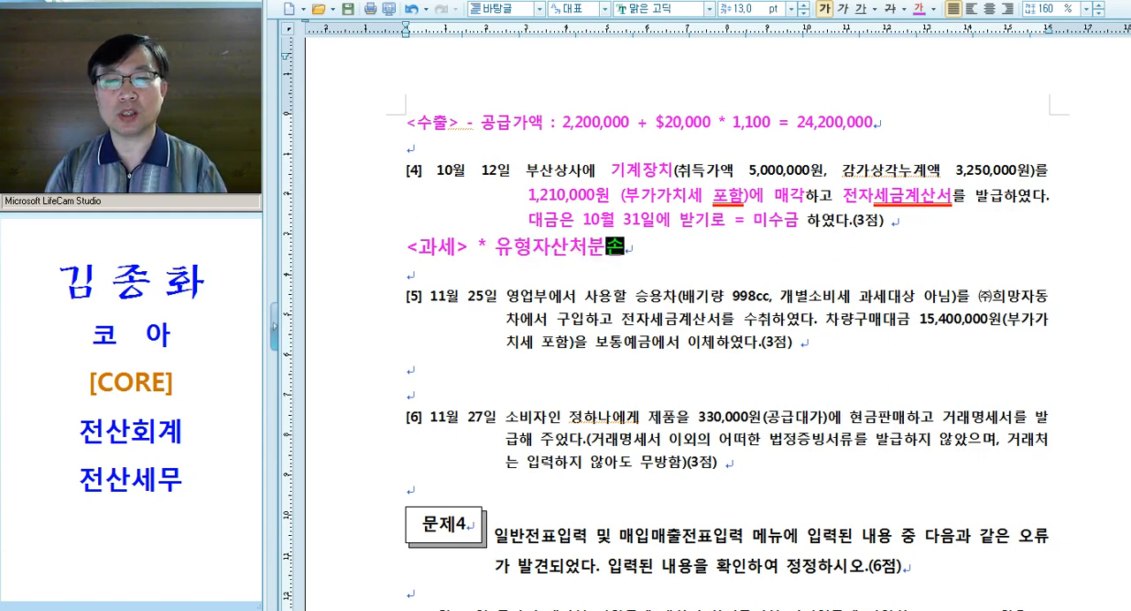
pyautogui.write('익 = 처')
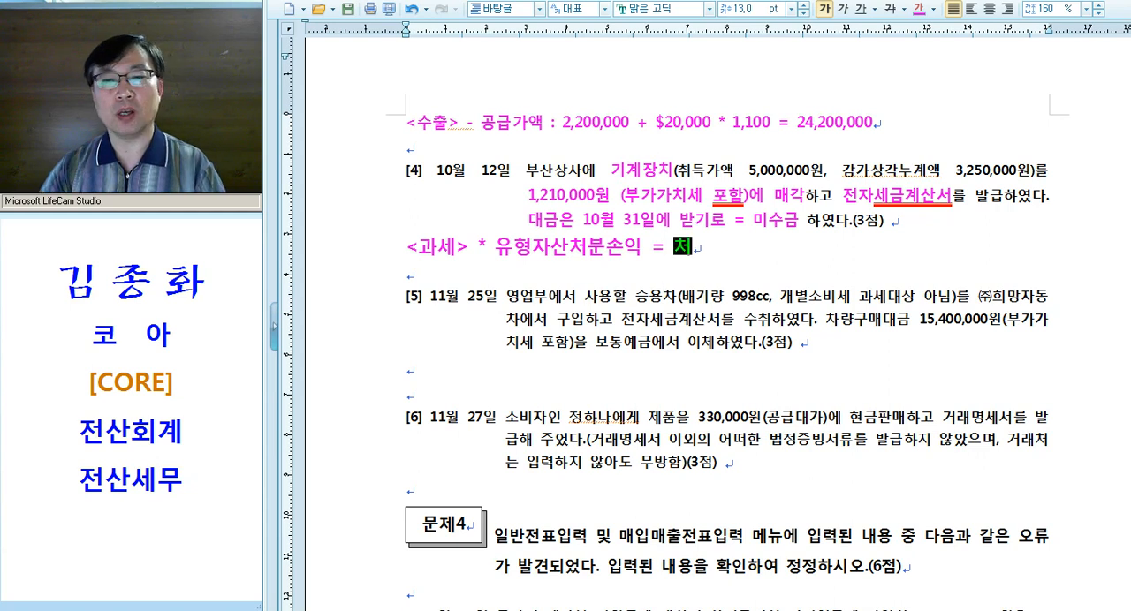
pyautogui.write('분가 - 장ㅂ부가(=취')
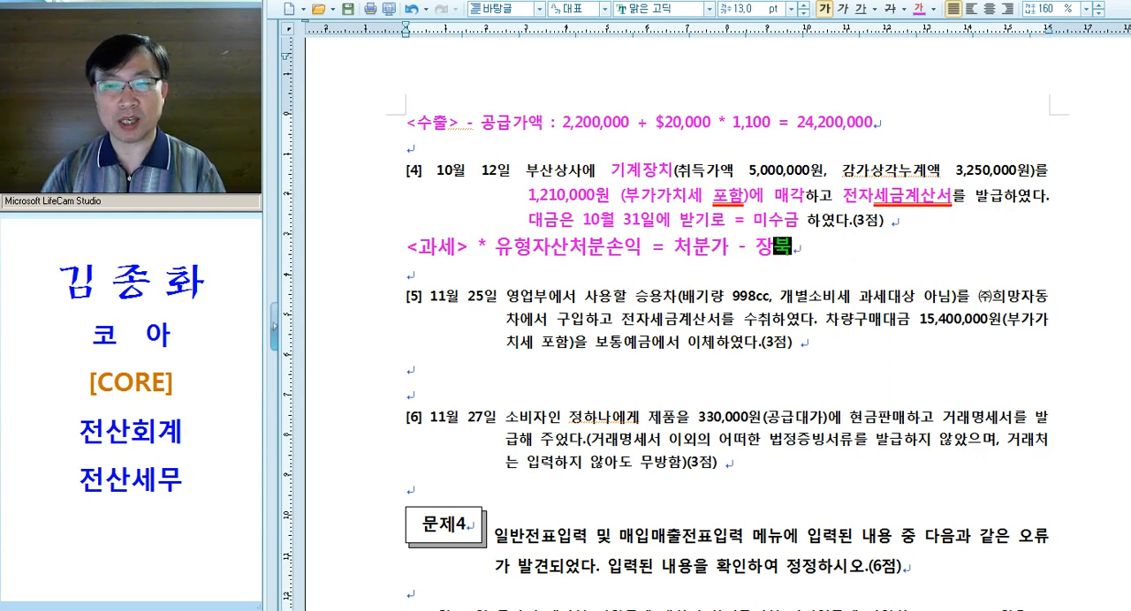
pyautogui.write('득원가 - 감')
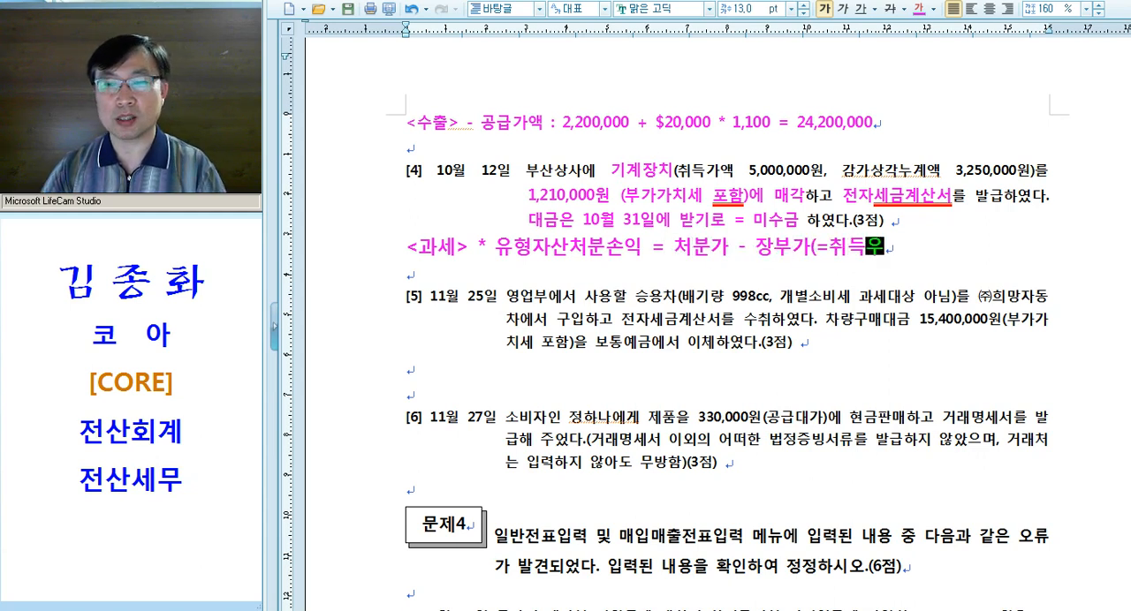
pyautogui.write('. 누')
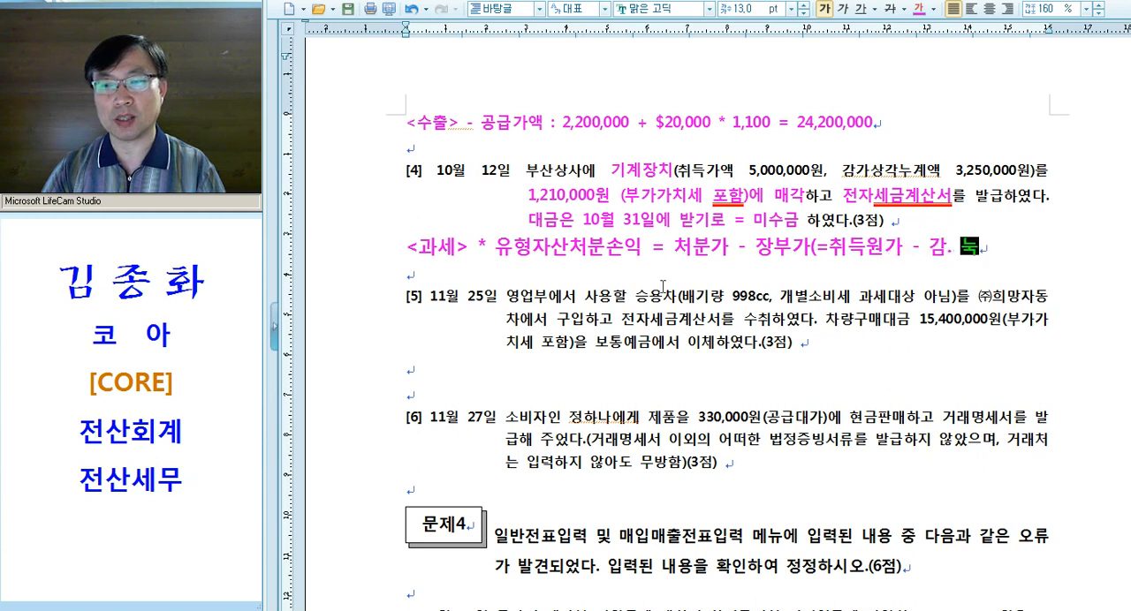
pyautogui.write('계)')
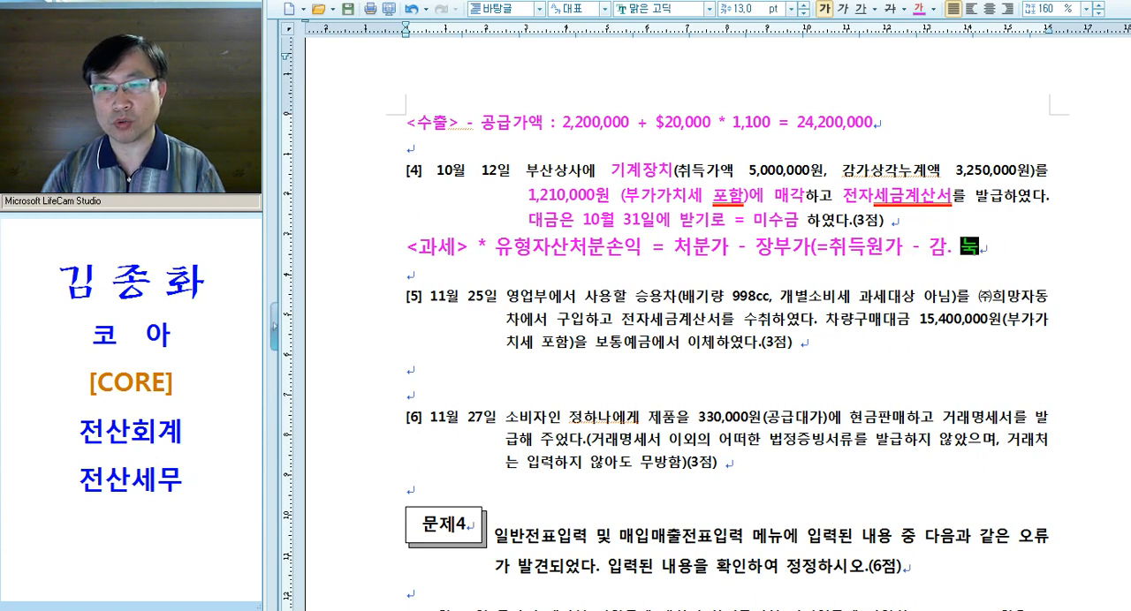
# Add a calculation line beneath question [4]'s 유형자산처분손익 formula reading "= 1,100,000 - (5,000,000 - 3,250,000) ="
pyautogui.press('Return')
pyautogui.press('Tab')
pyautogui.press('Tab')
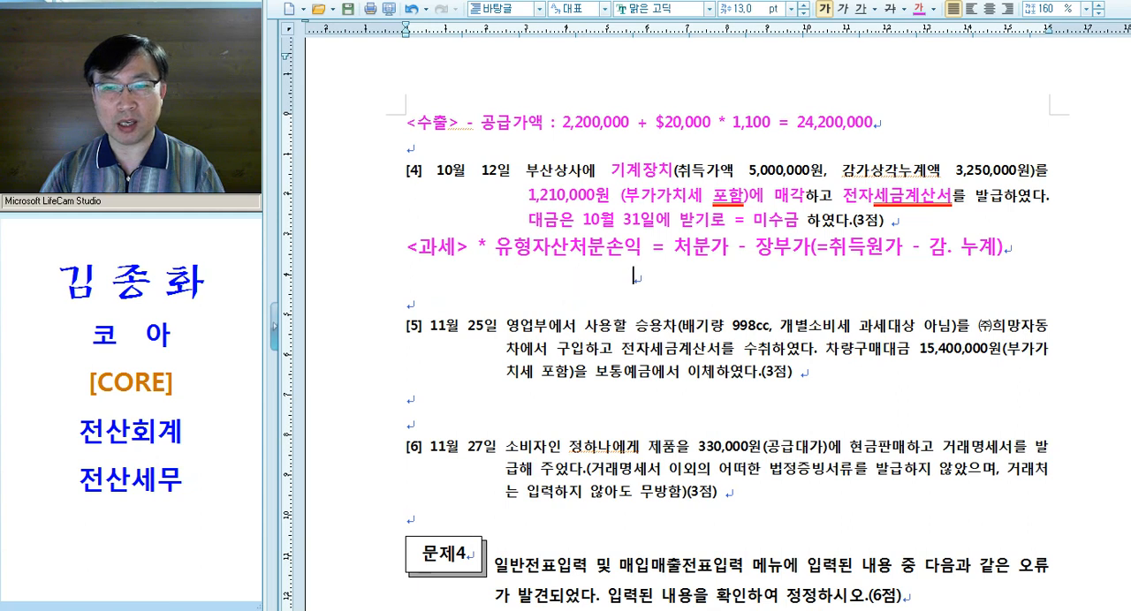
pyautogui.write('\\')
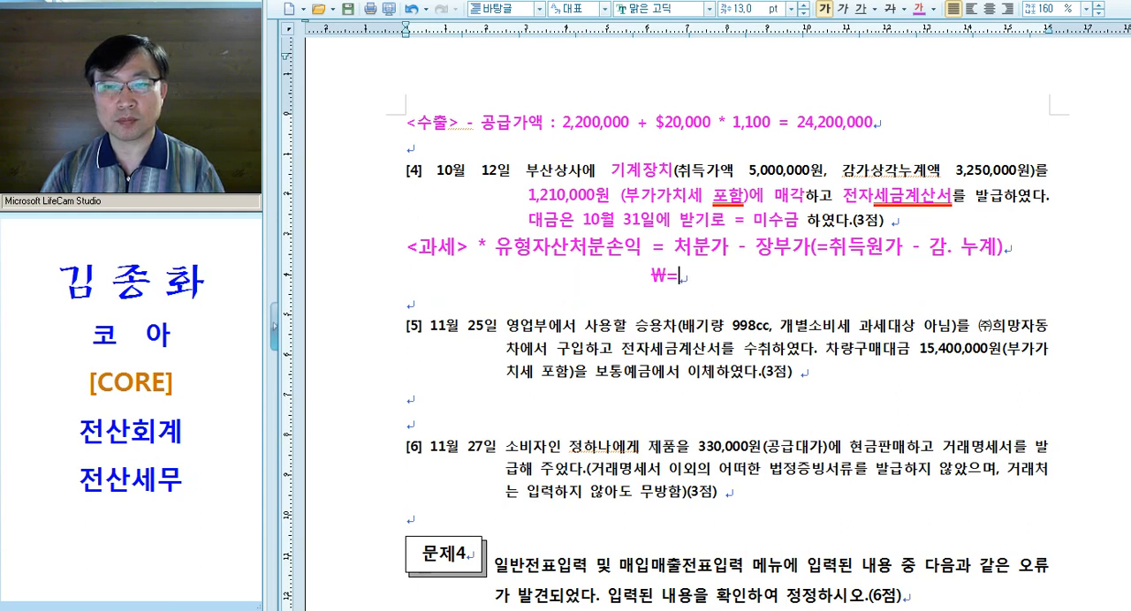
pyautogui.press('BackSpace')
pyautogui.write('= ')
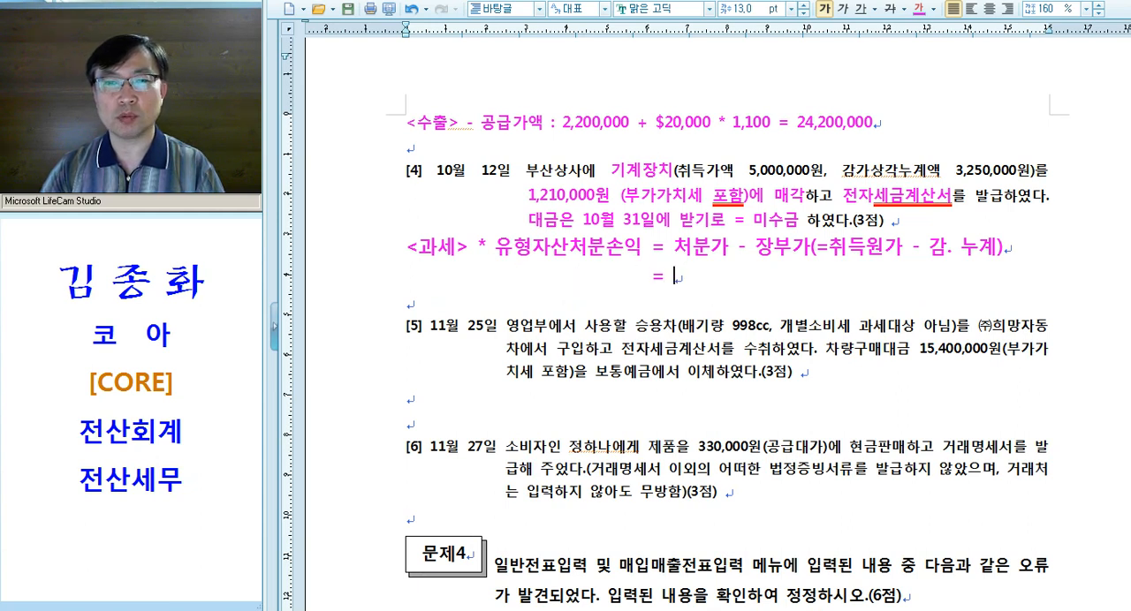
pyautogui.write('1,10')
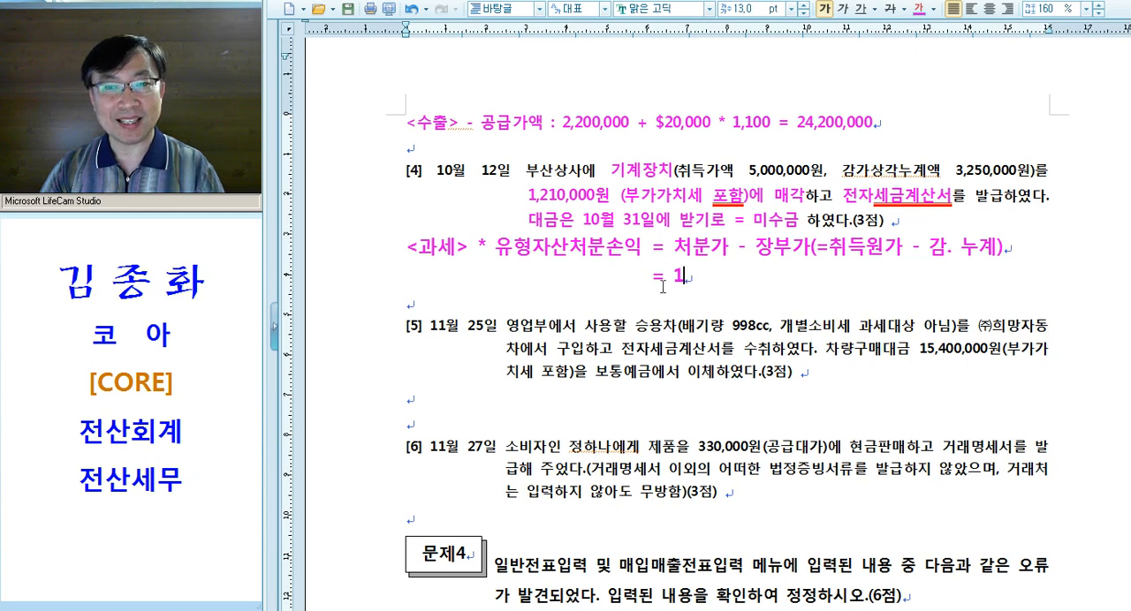
pyautogui.write('0,00')
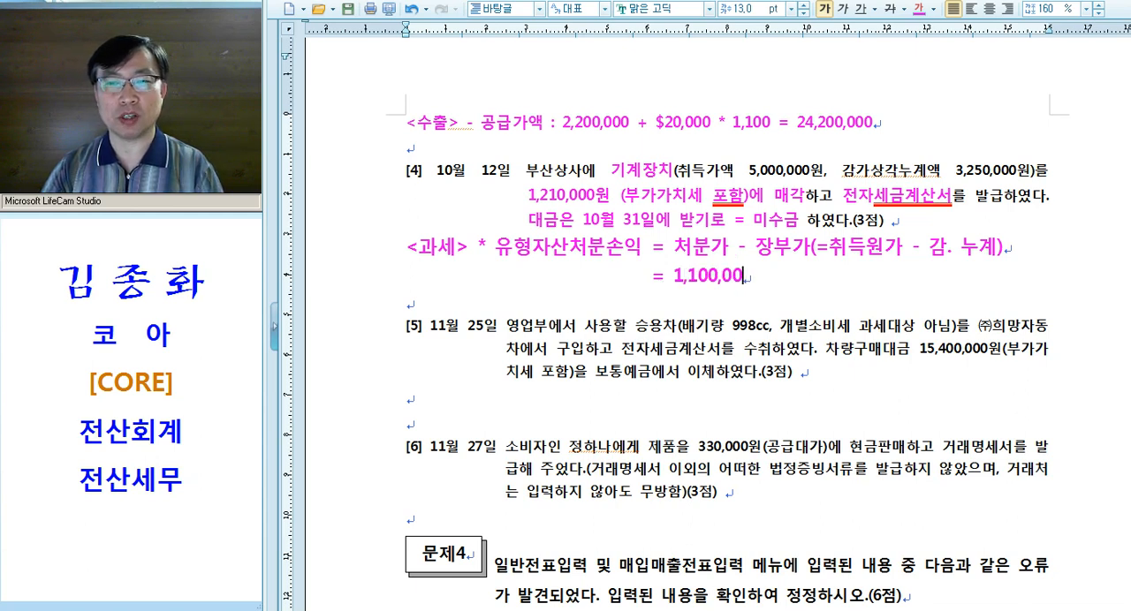
pyautogui.write('0 -')
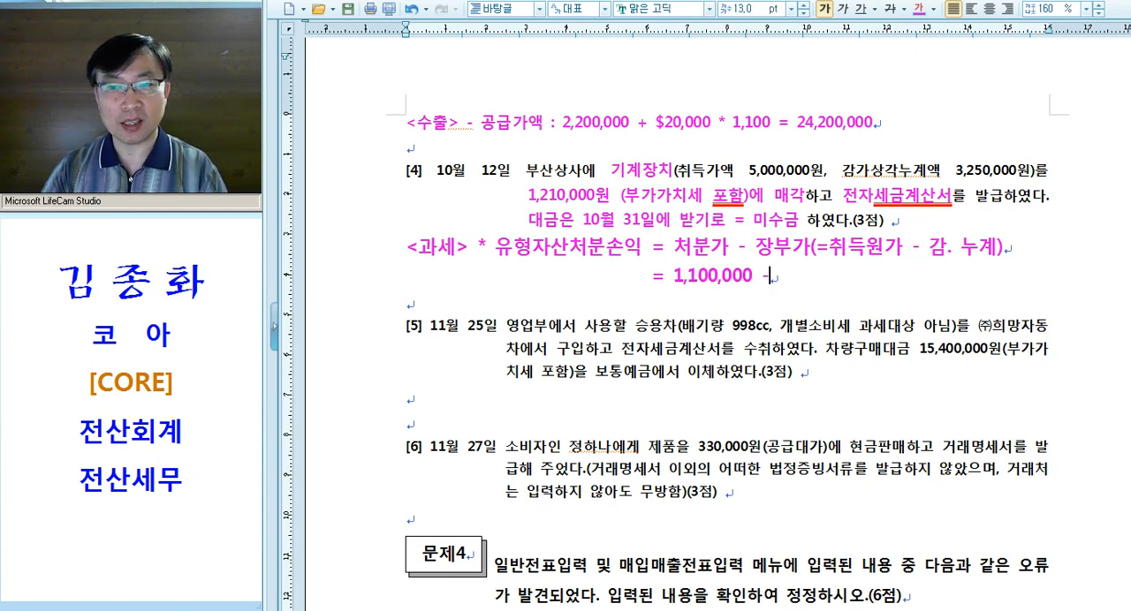
pyautogui.write(' (5,000')
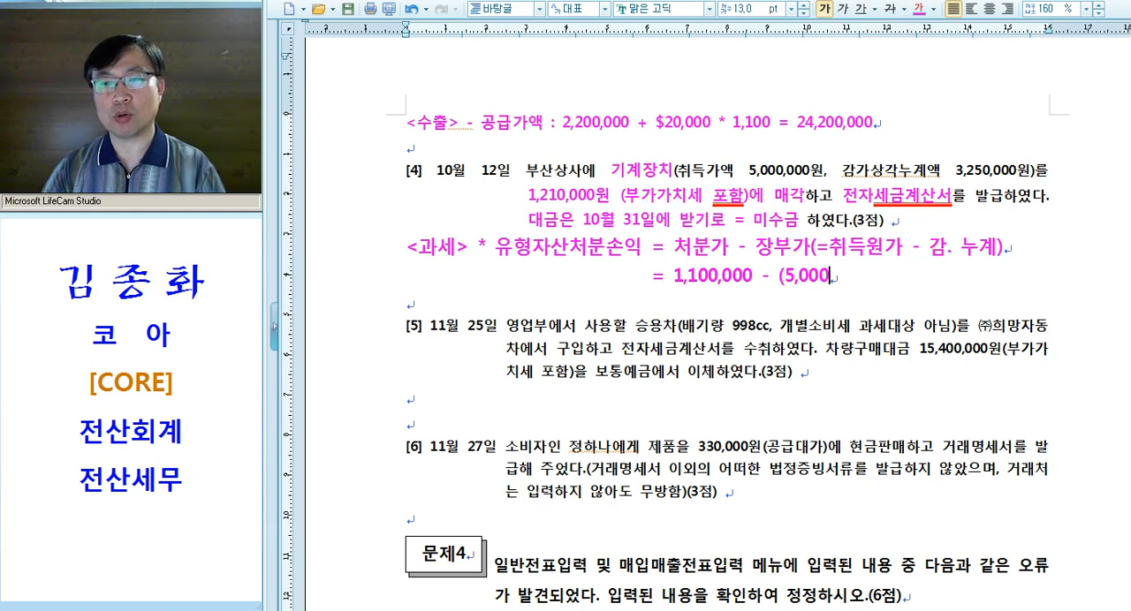
pyautogui.write(',000 - ')
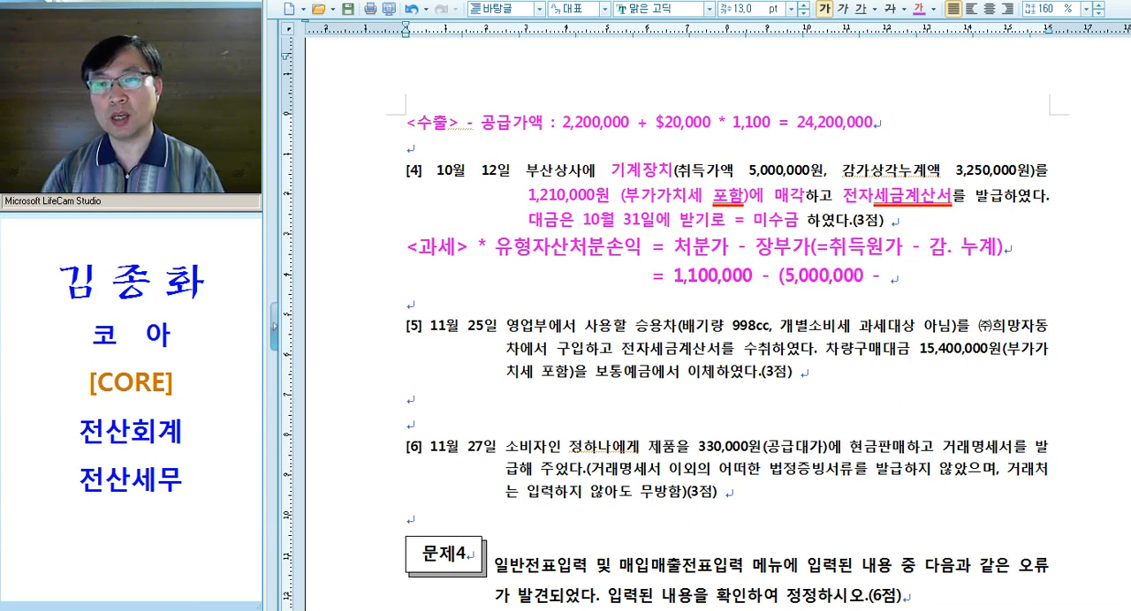
pyautogui.write('3,250,00')
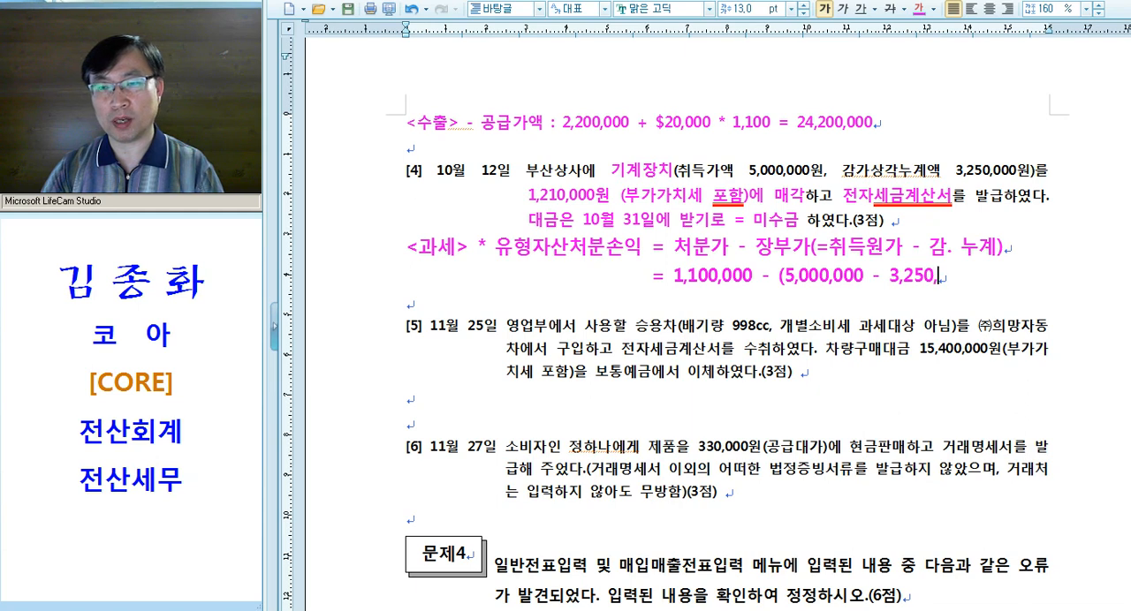
pyautogui.write('0) =')
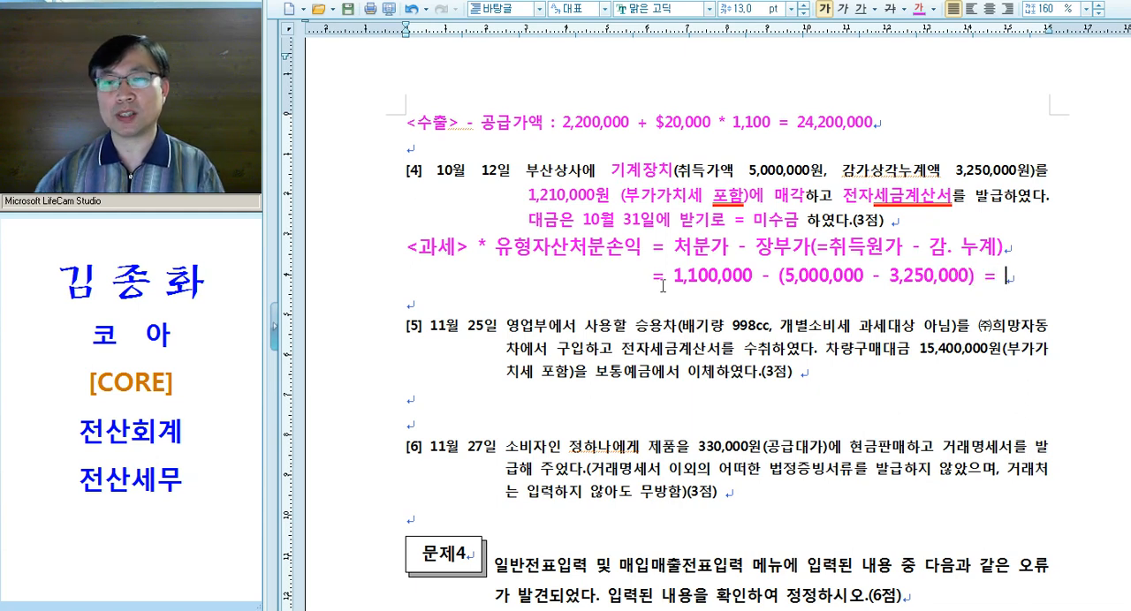
# Point out the bracketed book value term by selecting it and complete the calculation with -650,000
pyautogui.moveTo(778, 276); pyautogui.dragTo(942, 286)
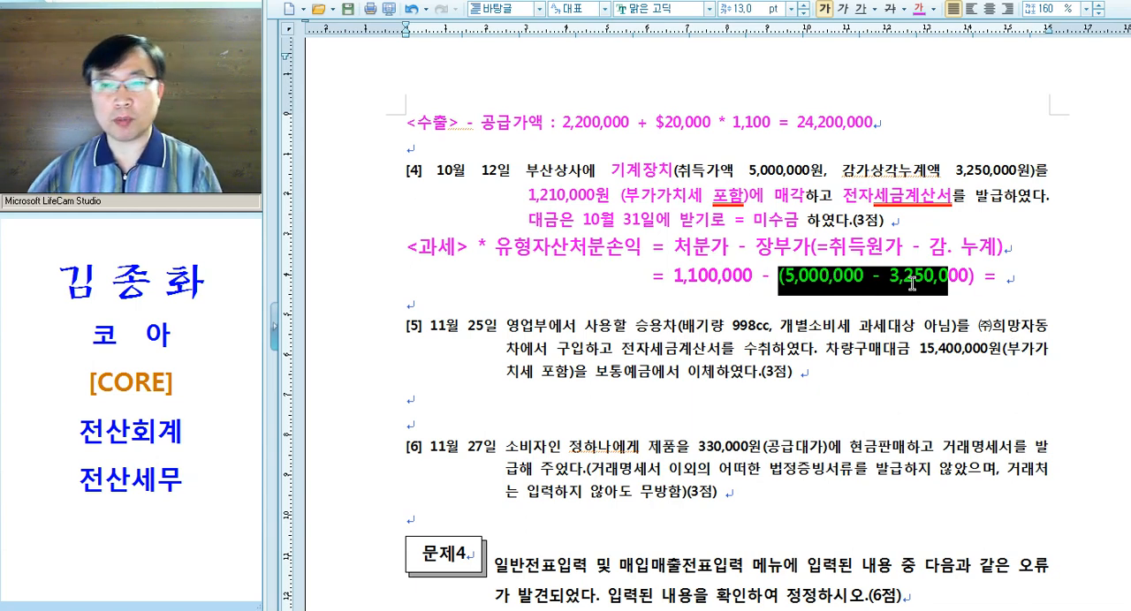
pyautogui.click(847, 306)
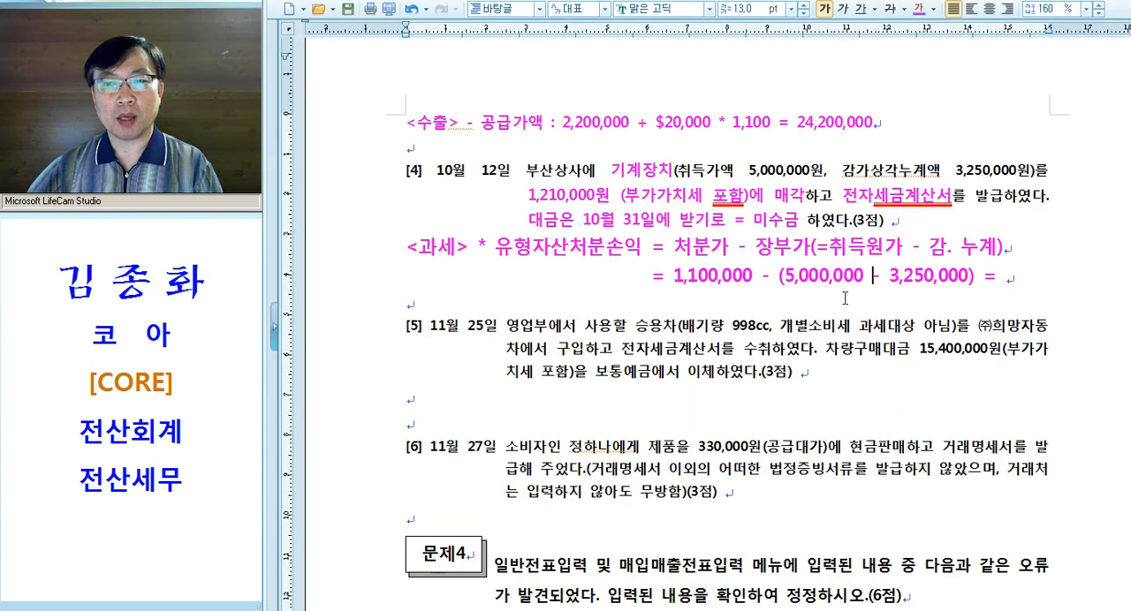
pyautogui.click(1047, 277)
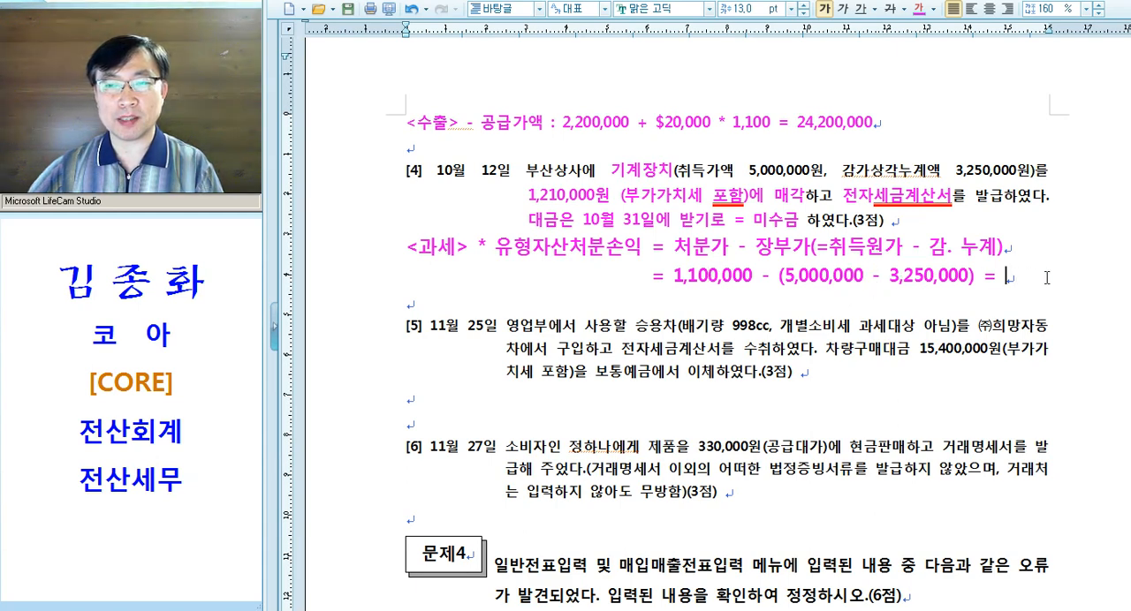
pyautogui.write('-650,000')
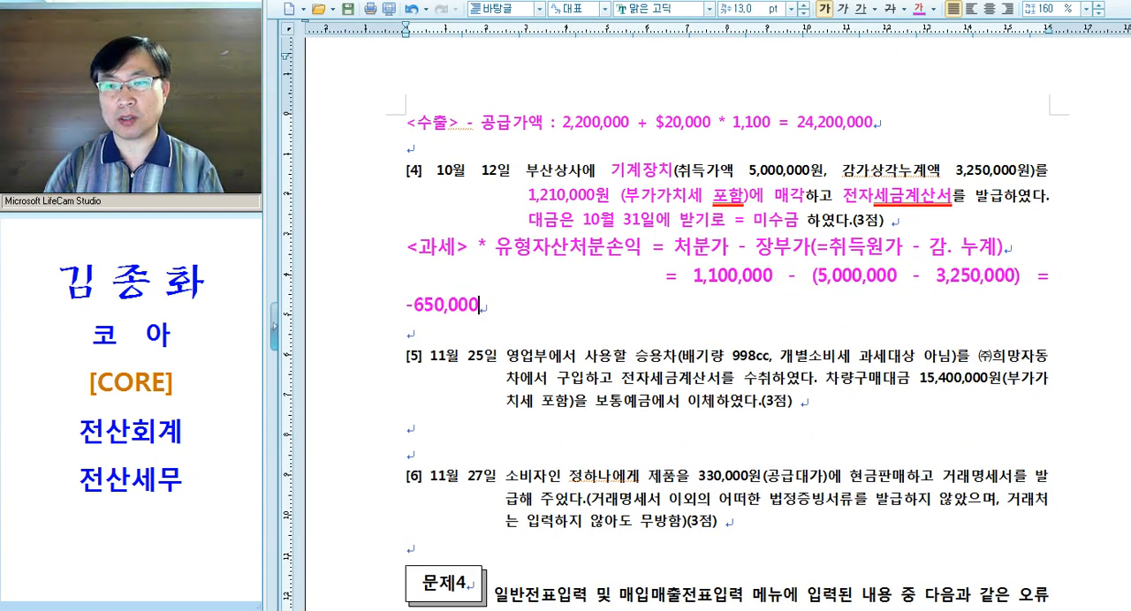
# Move the 유형자산처분손익 formula onto its own line below <과세>, pull the calculation back onto one line and remove the extra blank line
pyautogui.press('Return')
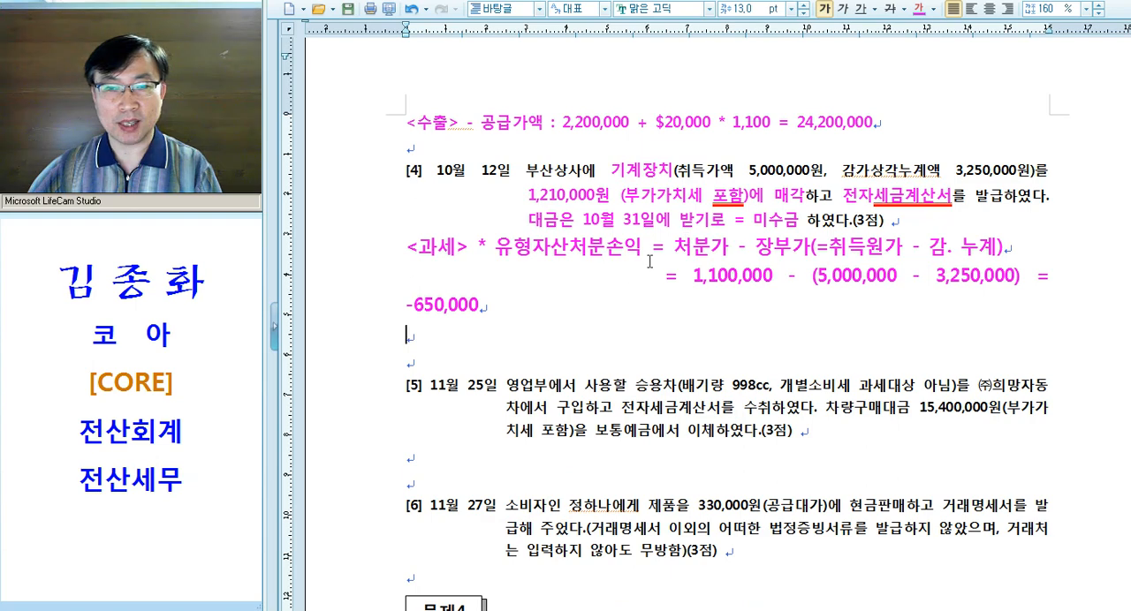
pyautogui.press('Return')
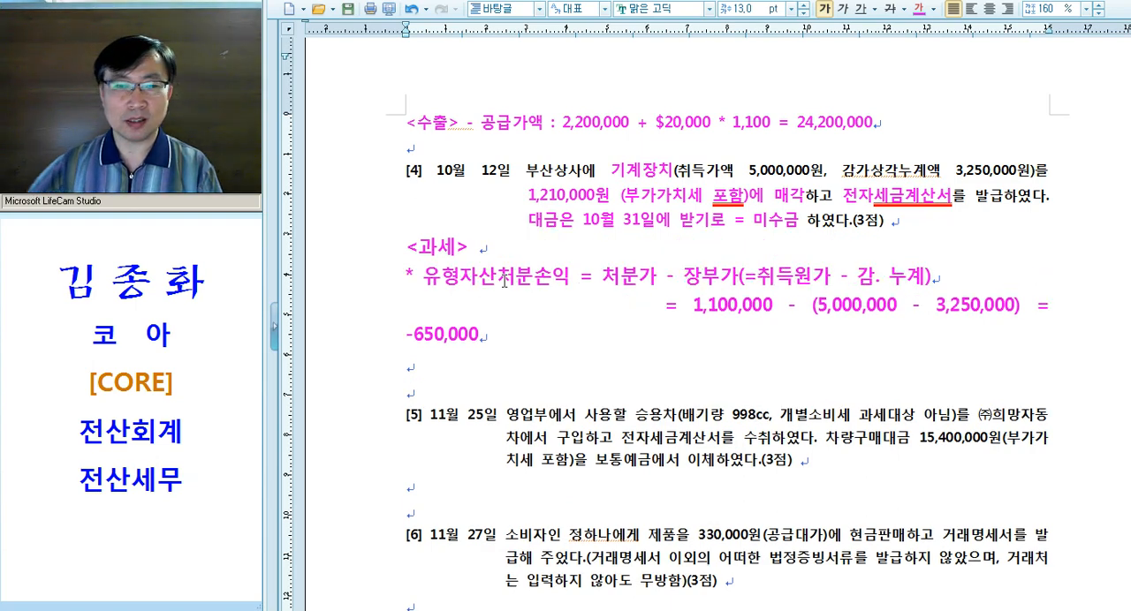
pyautogui.click(564, 309)
pyautogui.press('BackSpace')
pyautogui.press('BackSpace')
pyautogui.press('BackSpace')
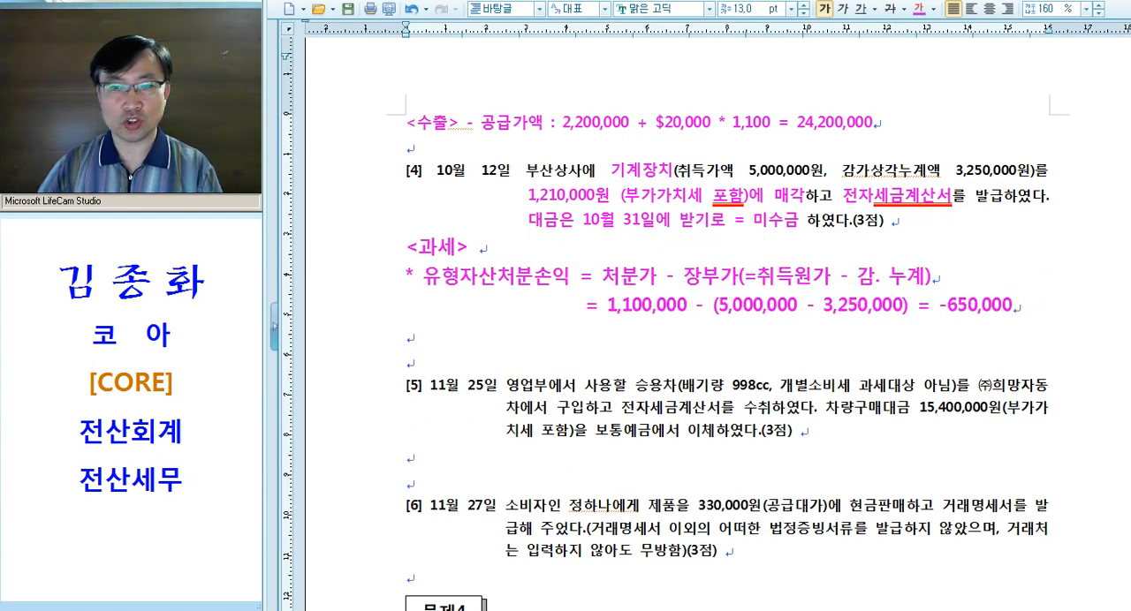
pyautogui.press('Down')
pyautogui.press('Delete')
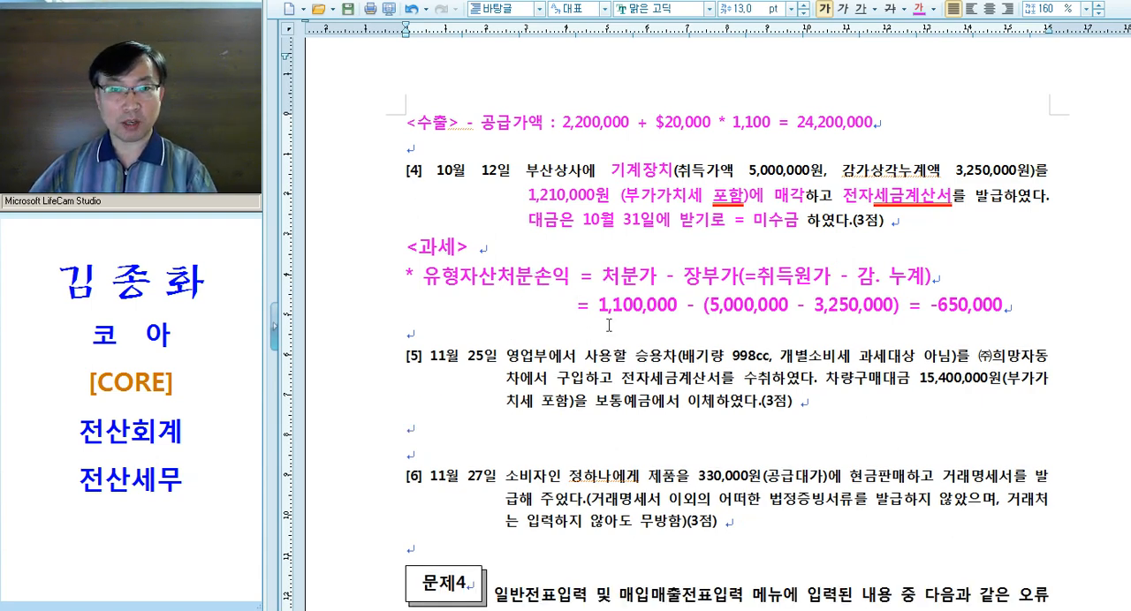
# Switch to KcLep's 매입매출전표입력 and start an October 12 entry of type 11 과세 with item 기계장치
pyautogui.hotkey('alt', 'Tab')
pyautogui.press('Escape')
pyautogui.write('12')
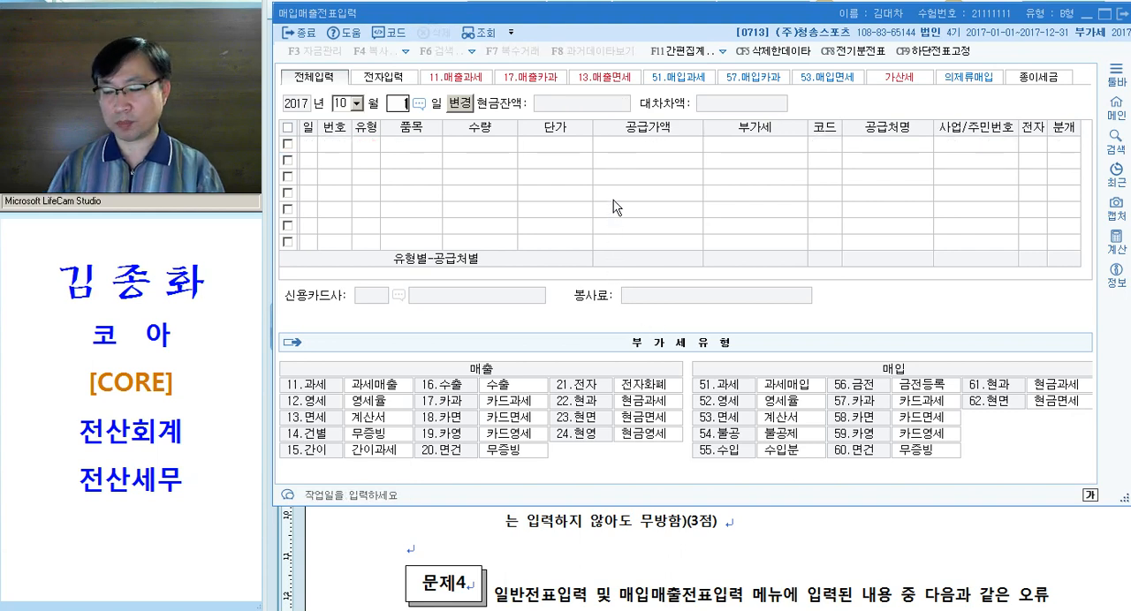
pyautogui.press('Return')
pyautogui.write('11')
pyautogui.press('Return')
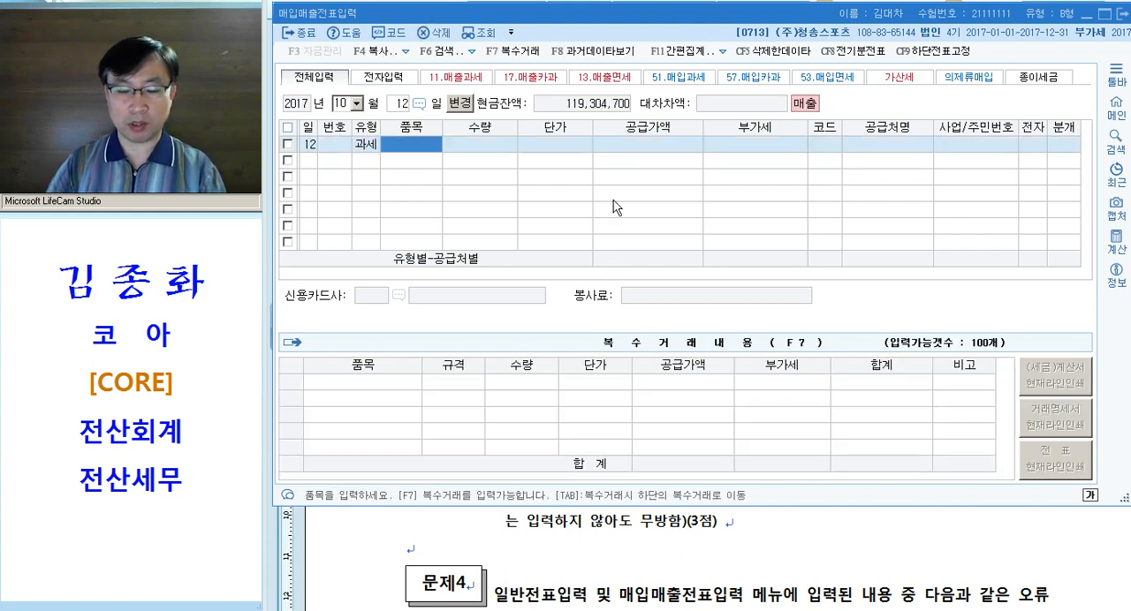
pyautogui.write('기계장치')
pyautogui.press('Return')
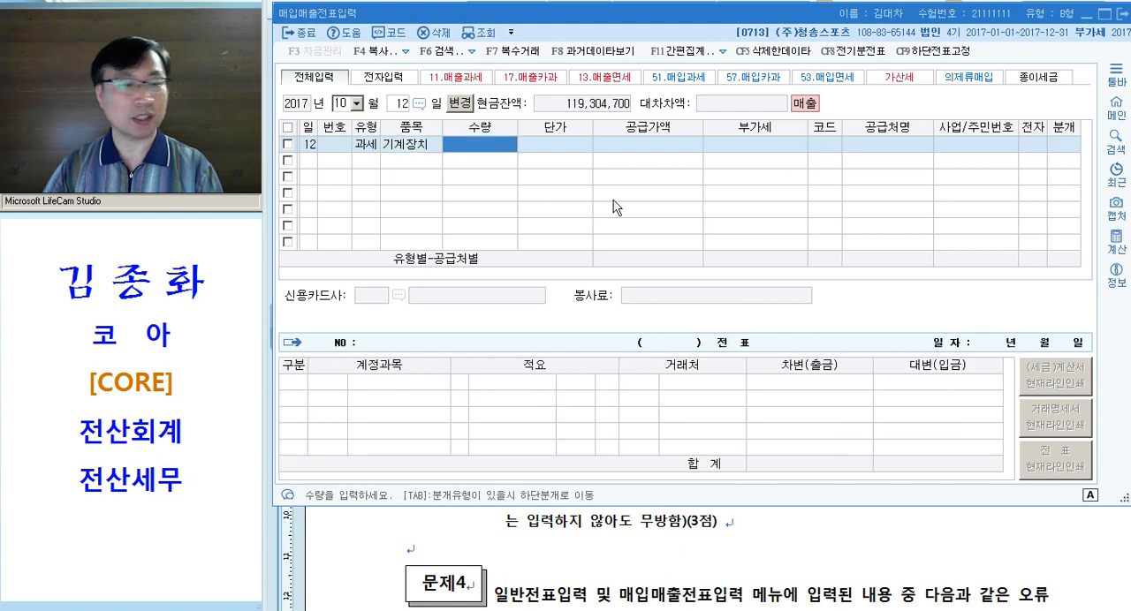
# Set the 기계장치 entry's 공급가액 to 1,100,000, leaving quantity and unit price blank
pyautogui.press('Return')
pyautogui.press('Return')
pyautogui.write('1,100,000')
pyautogui.press('Return')
pyautogui.press('Return')
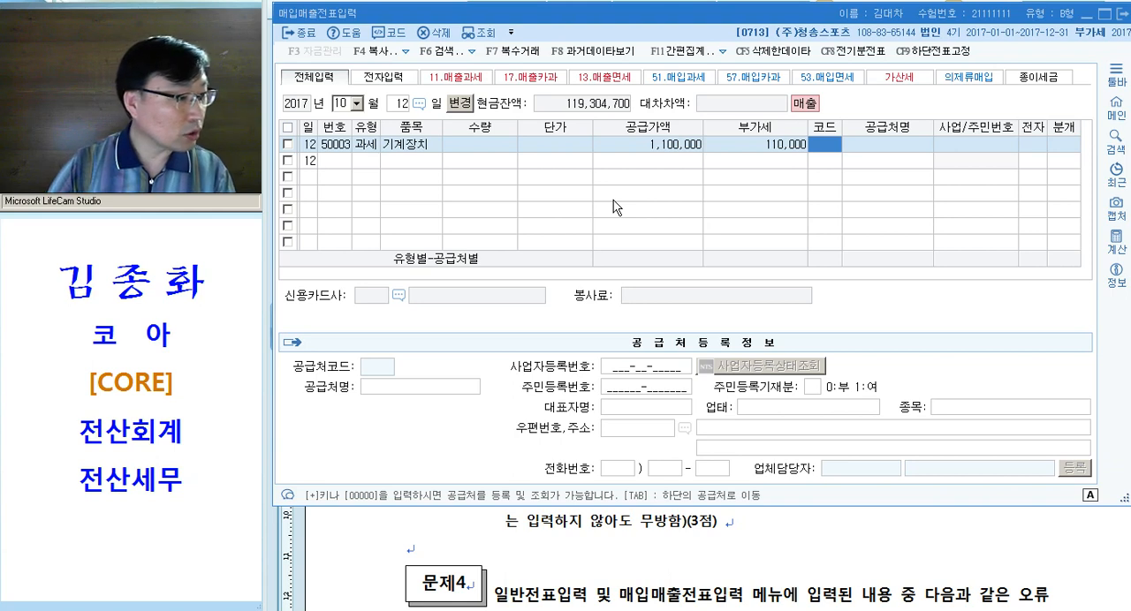
# Assign 부산상사 as the entry's trading partner, mark it as electronic (여) and set the 분개 type to 혼합
pyautogui.write('부산')
pyautogui.press('Return')
pyautogui.press('Return')
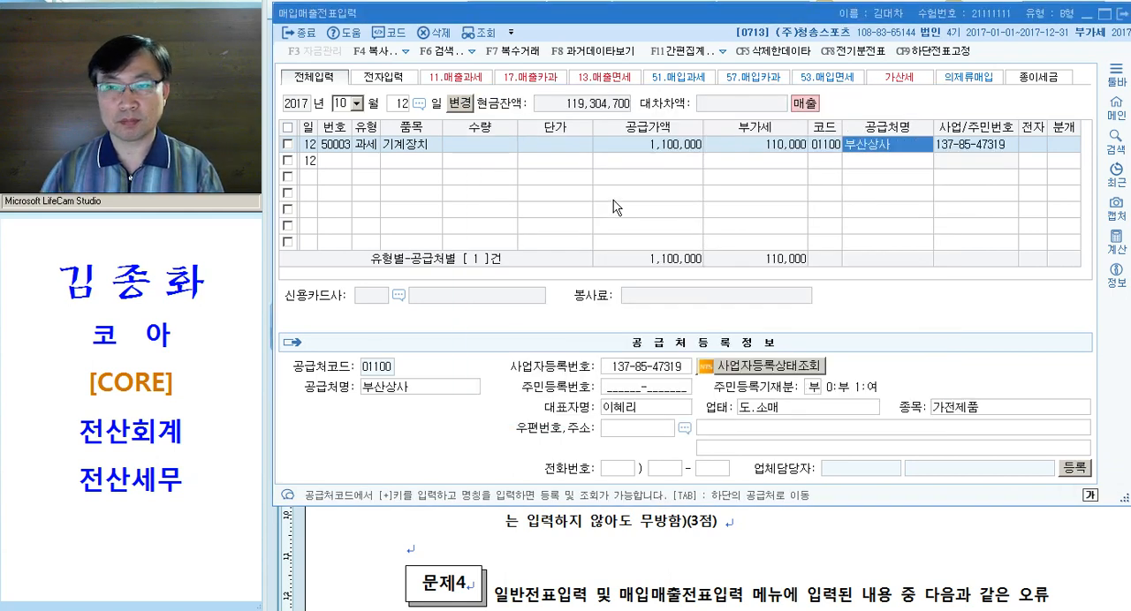
pyautogui.press('Return')
pyautogui.press('Return')
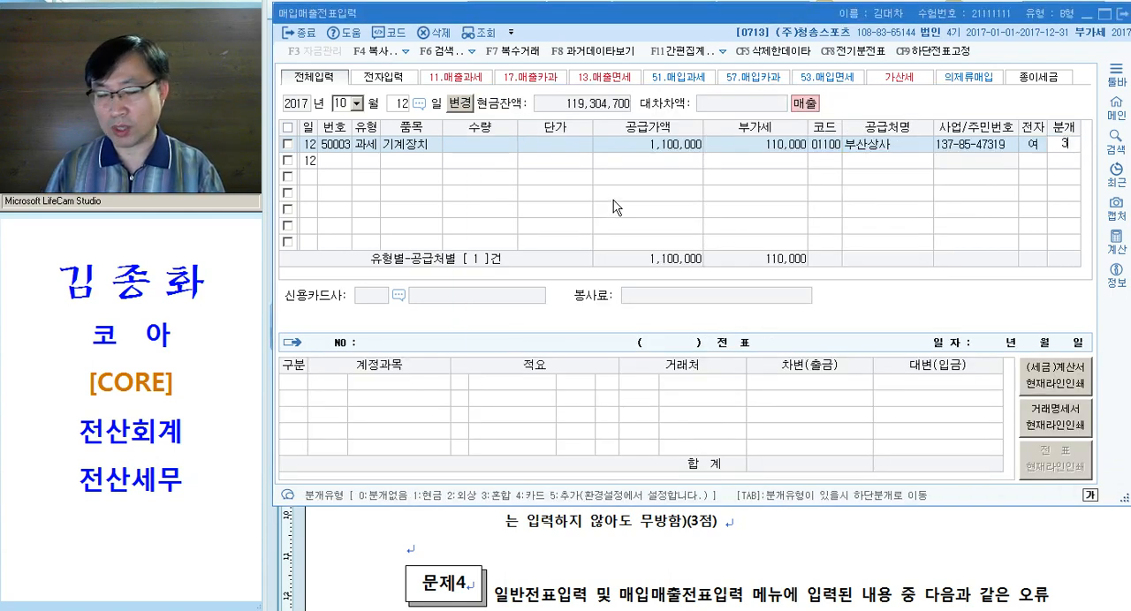
pyautogui.write('3')
pyautogui.press('Return')
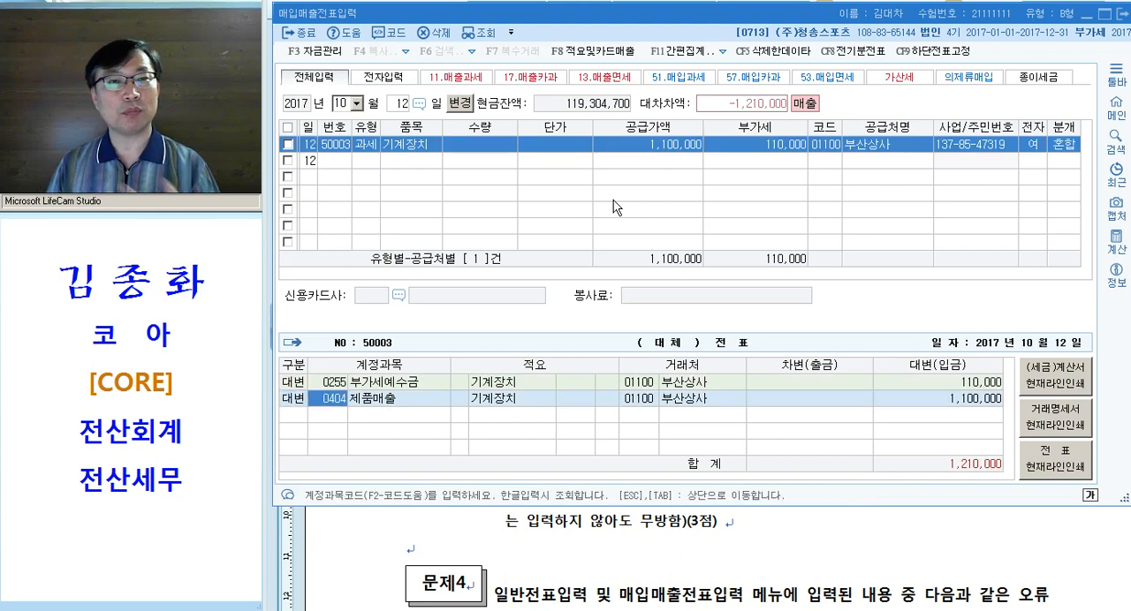
# Replace the credit line's 제품매출 account with 0206 기계장치 and set its amount to 5,000,000
pyautogui.write('0206')
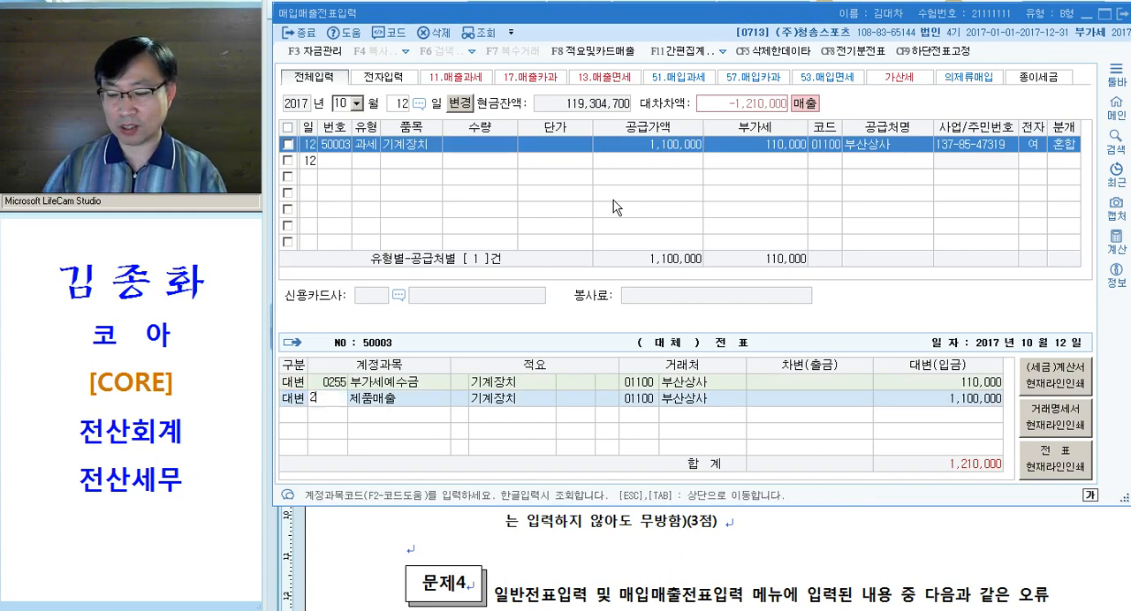
pyautogui.press('Return')
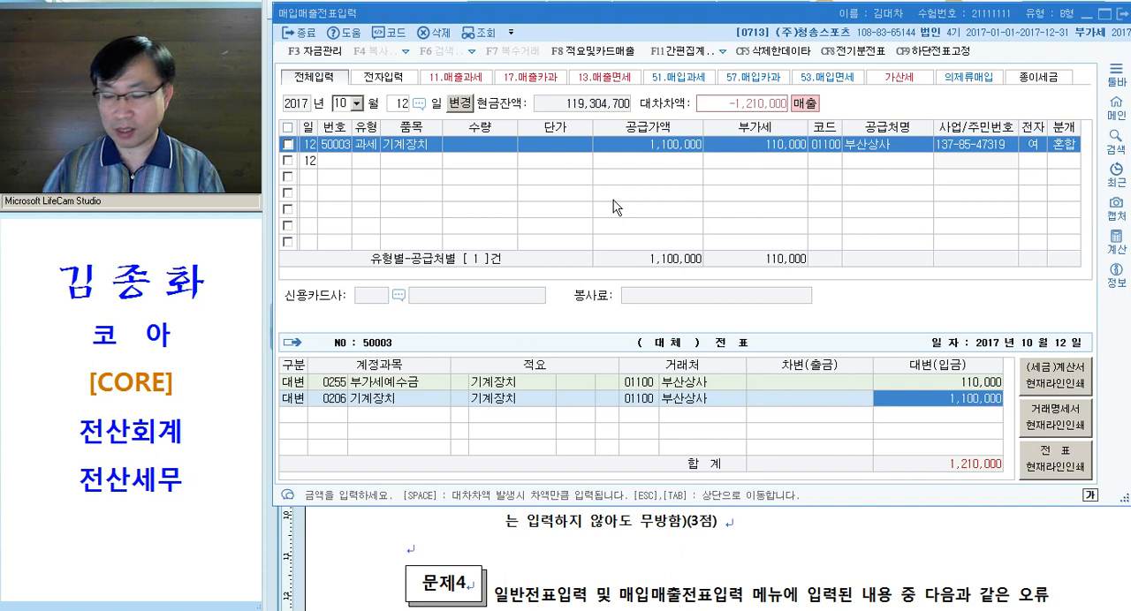
pyautogui.write('5000000')
pyautogui.press('Return')
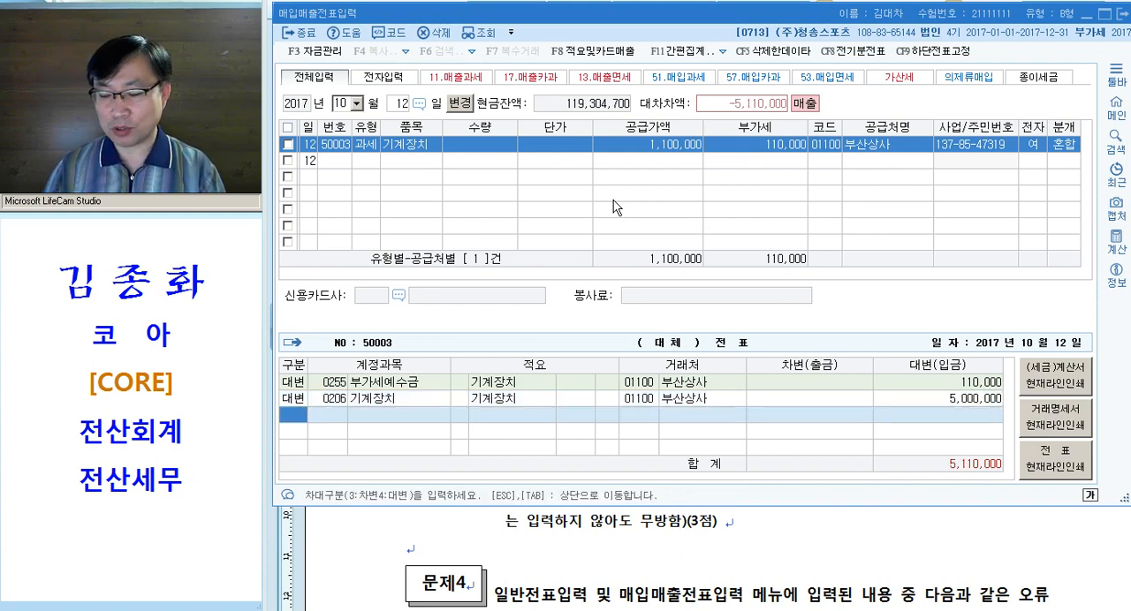
# Add a debit line for account 0207 감가상각누계액 with 3,250,000
pyautogui.press('3')
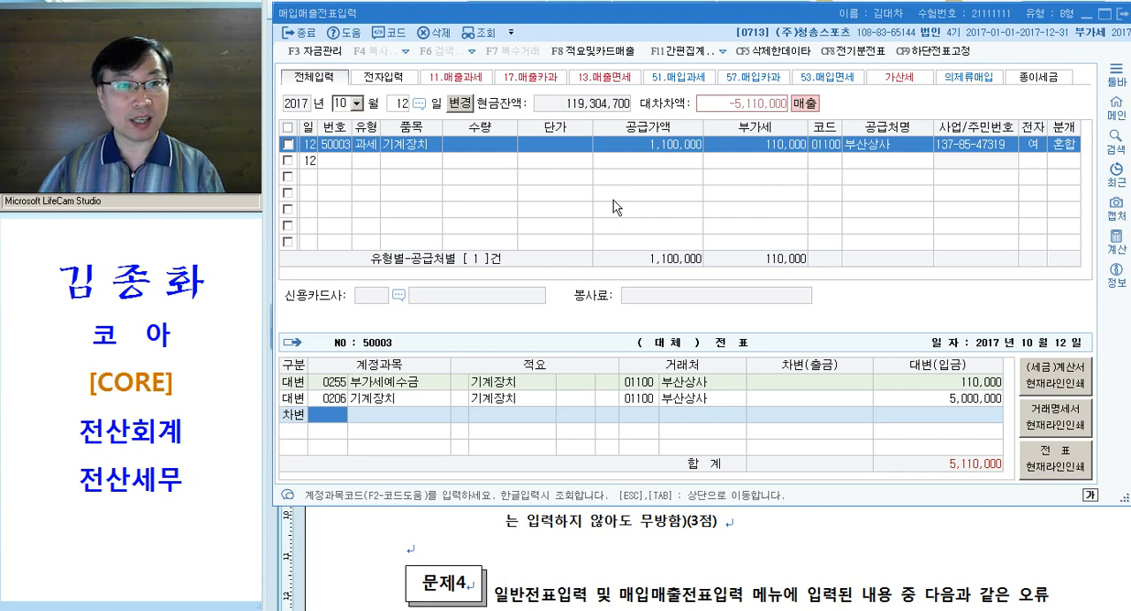
pyautogui.press('Up')
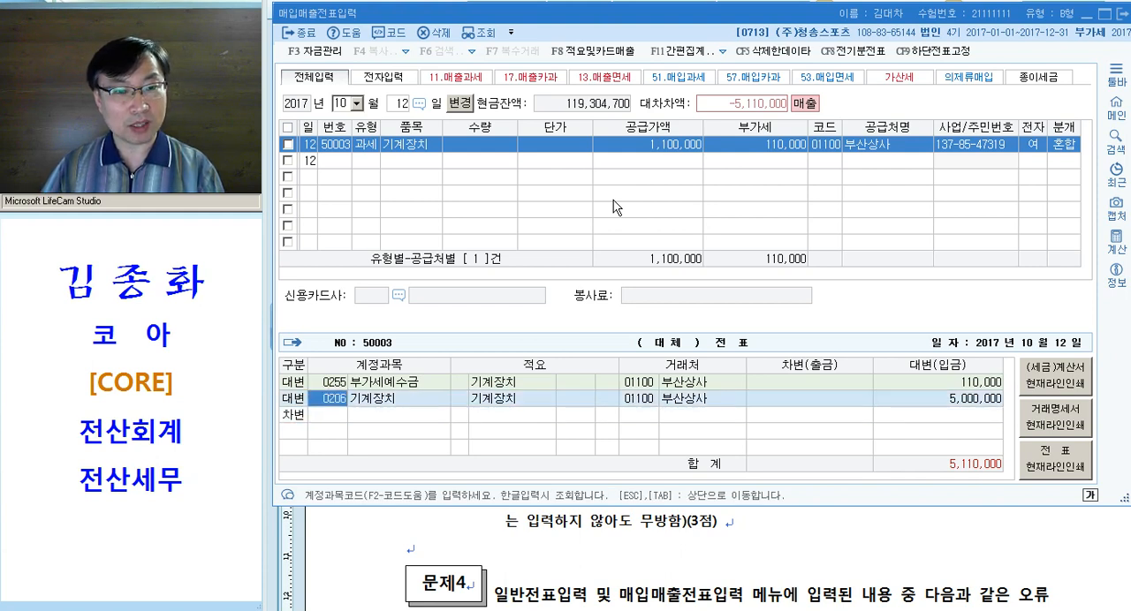
pyautogui.press('Down')
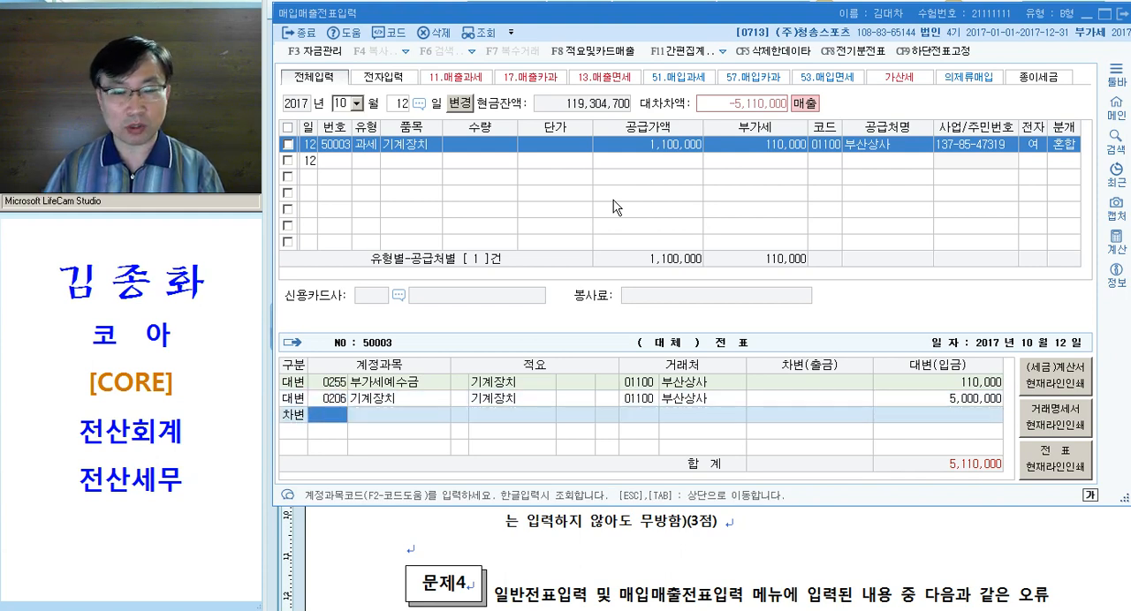
pyautogui.write('207')
pyautogui.press('Return')
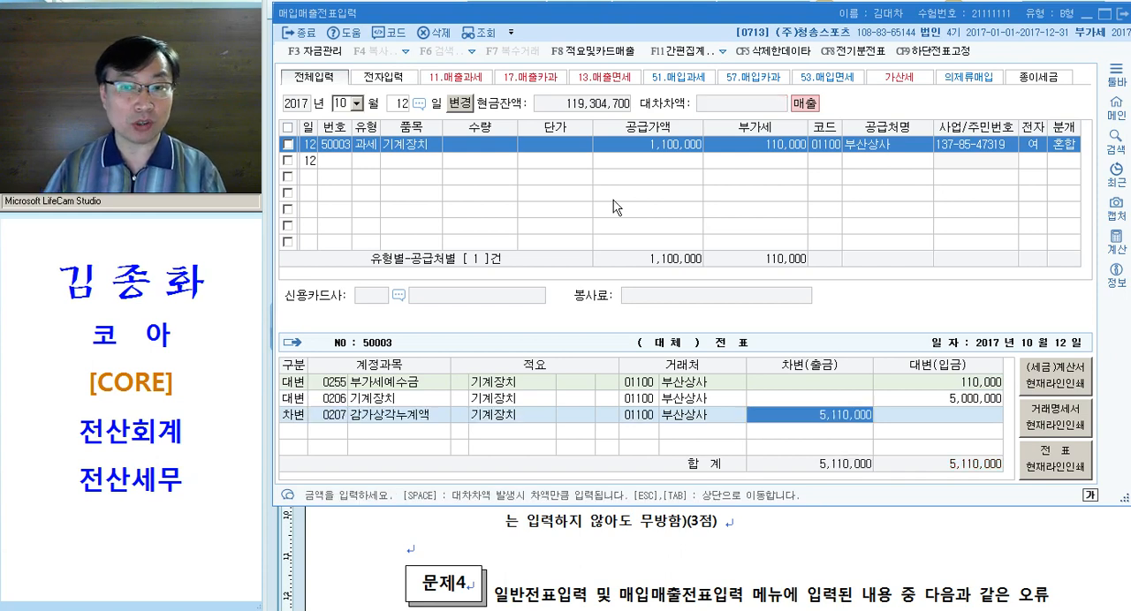
pyautogui.write('3250000')
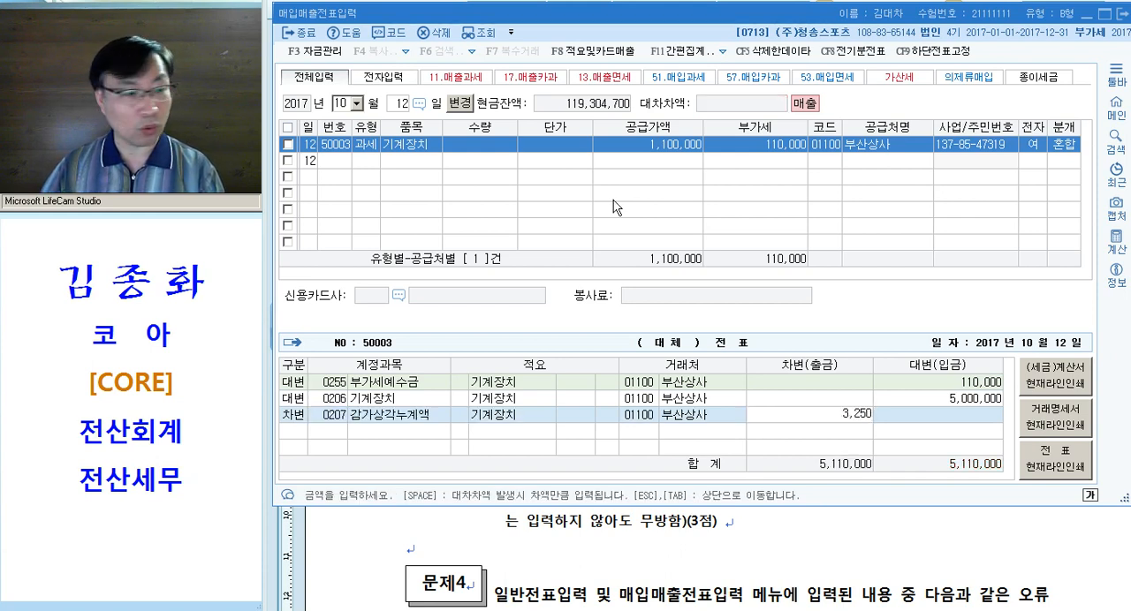
pyautogui.press('Return')
# Add a debit line for account 0120 미수금 with 1,210,000
pyautogui.write('3120')
pyautogui.press('Return')
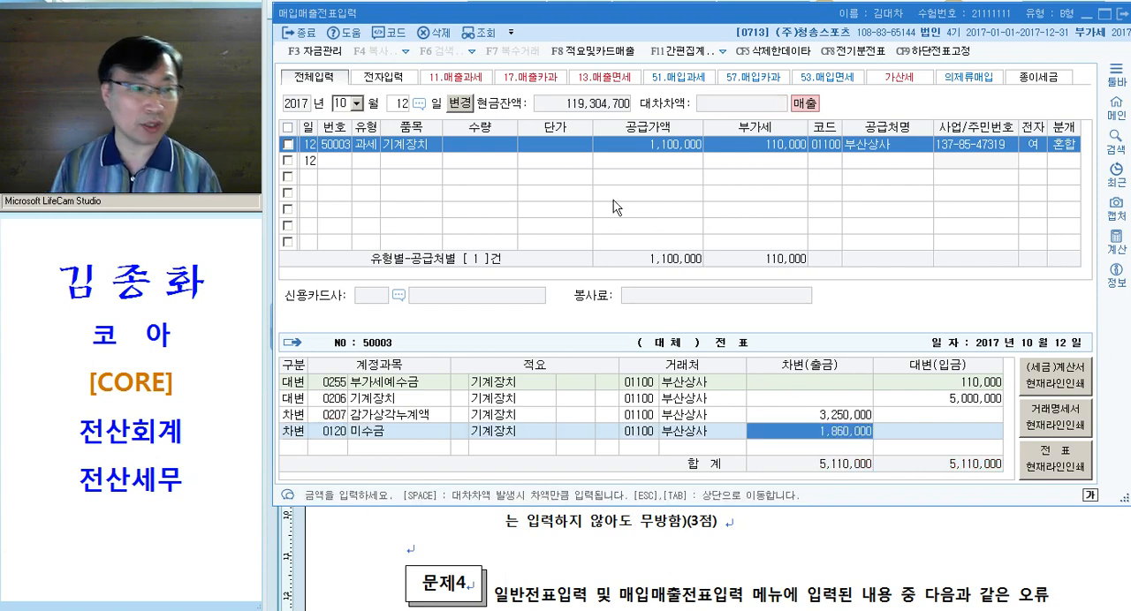
pyautogui.write('1210000')
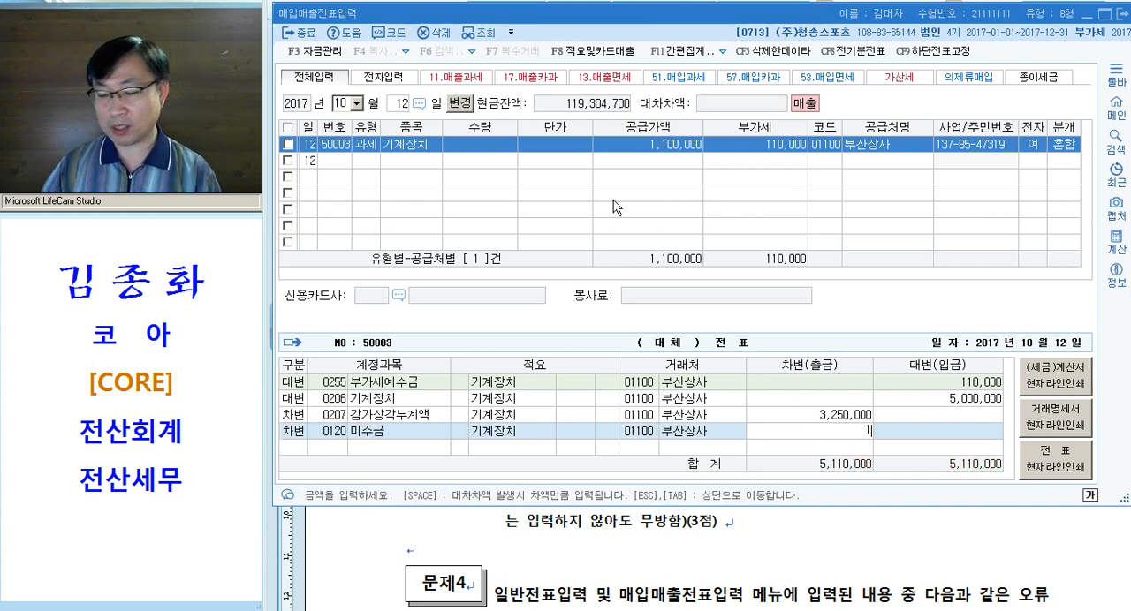
pyautogui.press('Return')
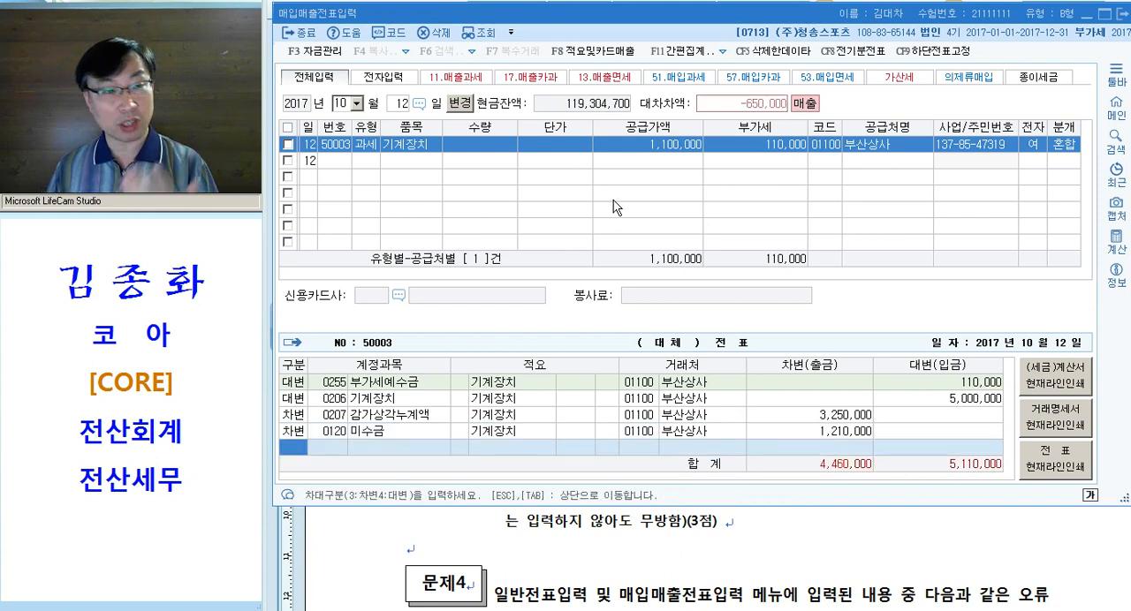
# Add a debit line for account 0970 유형자산처분손실 with the remaining 650,000 and complete the 기계장치 entry
pyautogui.click(852, 468)
pyautogui.click(950, 466)
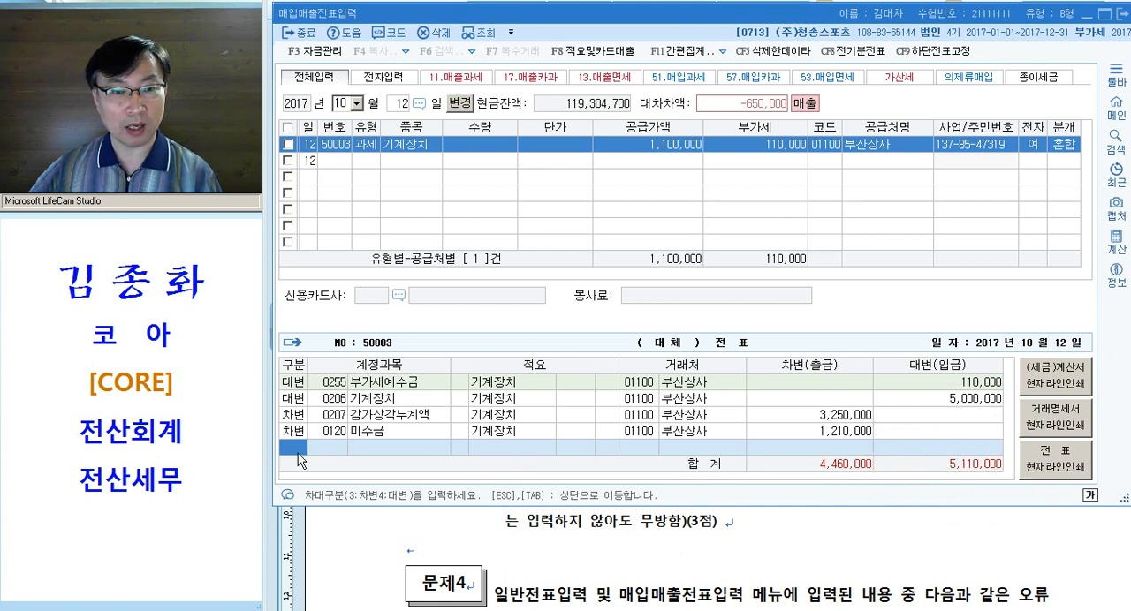
pyautogui.write('3유형')
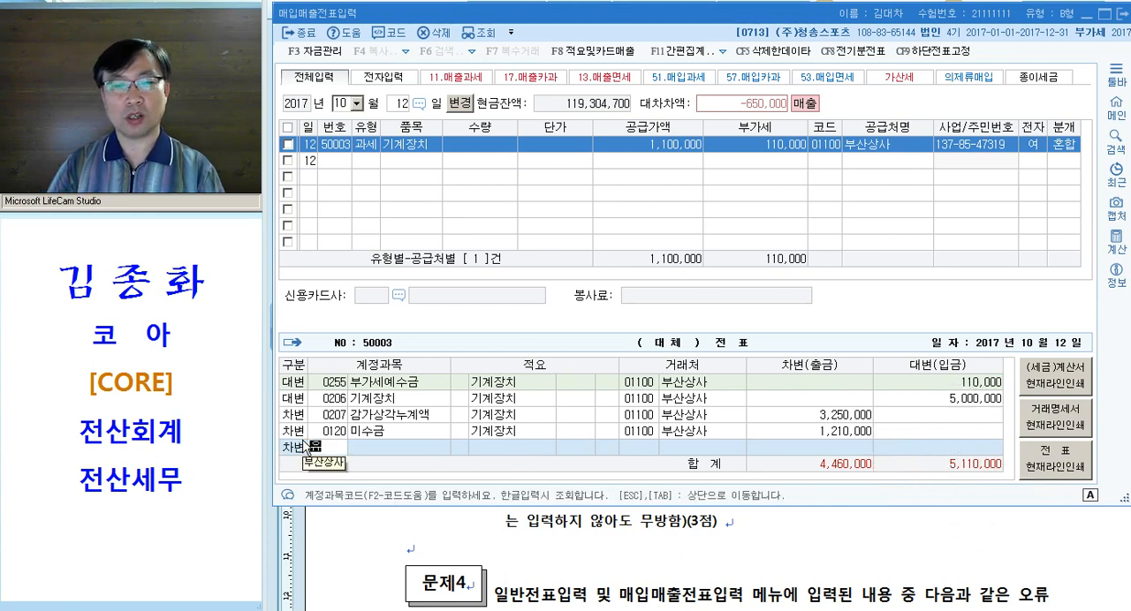
pyautogui.press('Return')
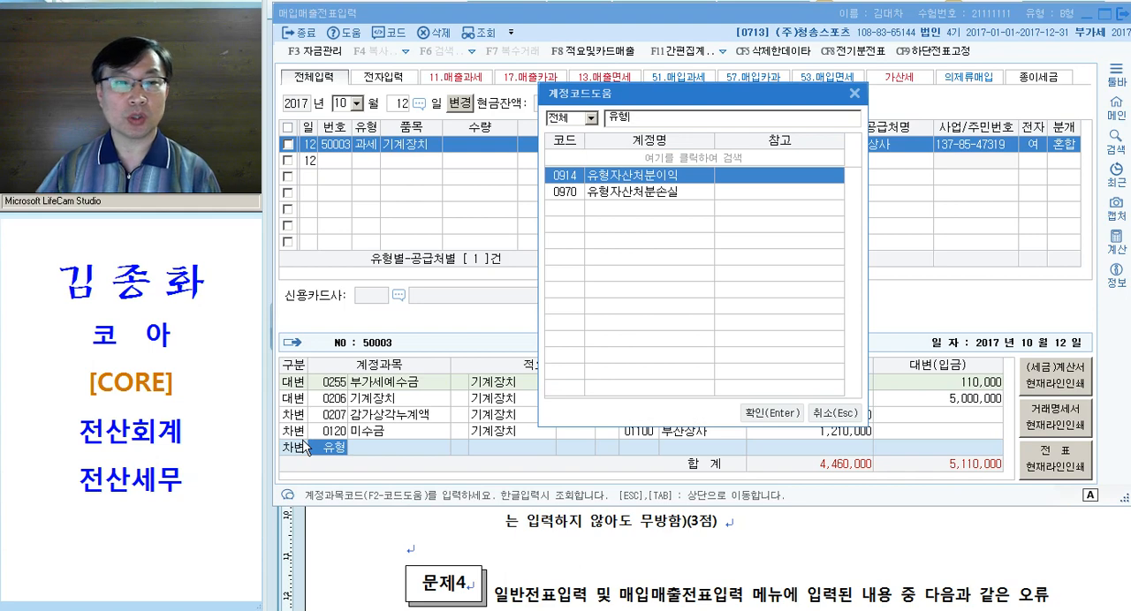
pyautogui.press('Down')
pyautogui.press('Return')
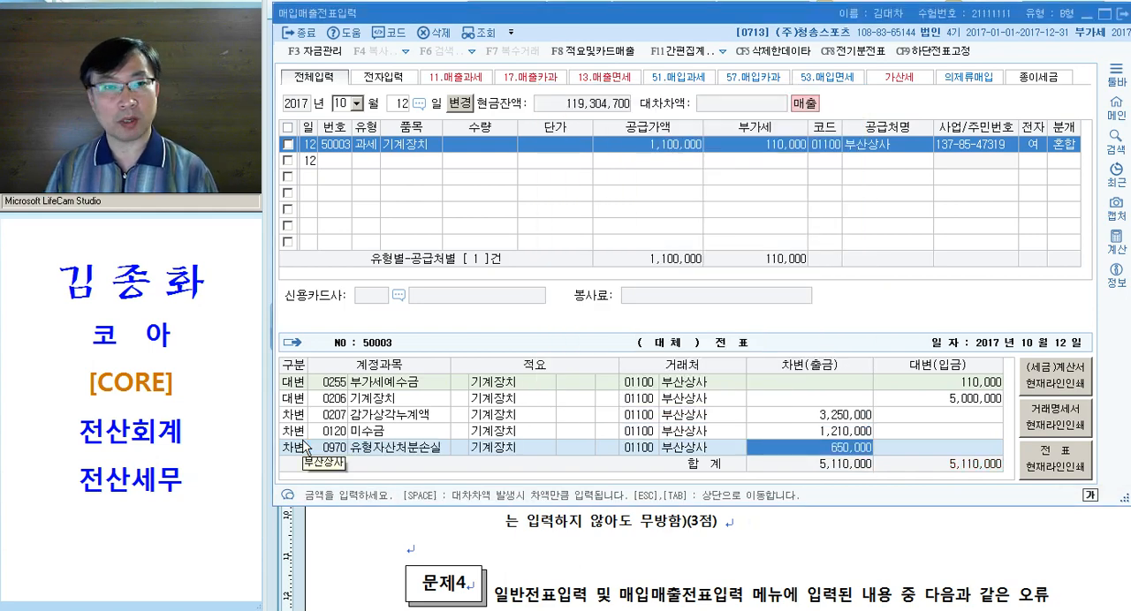
pyautogui.press('Return')
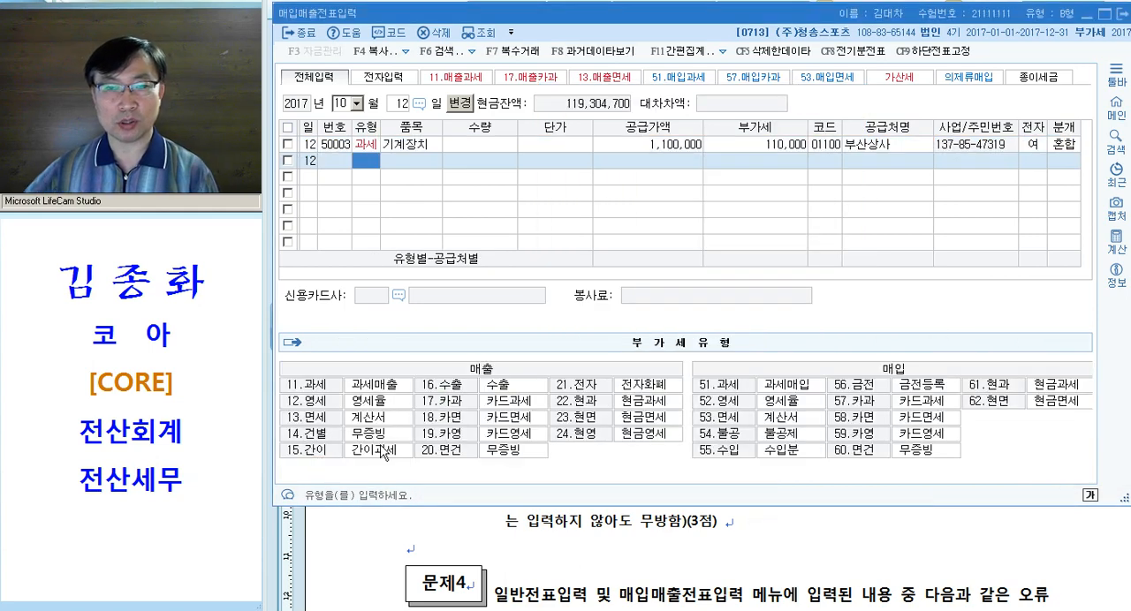
# Review the completed 기계장치 entry's VAT type and its journal lines, including the 유형자산처분손실 amount
pyautogui.click(391, 144)
pyautogui.click(357, 145)
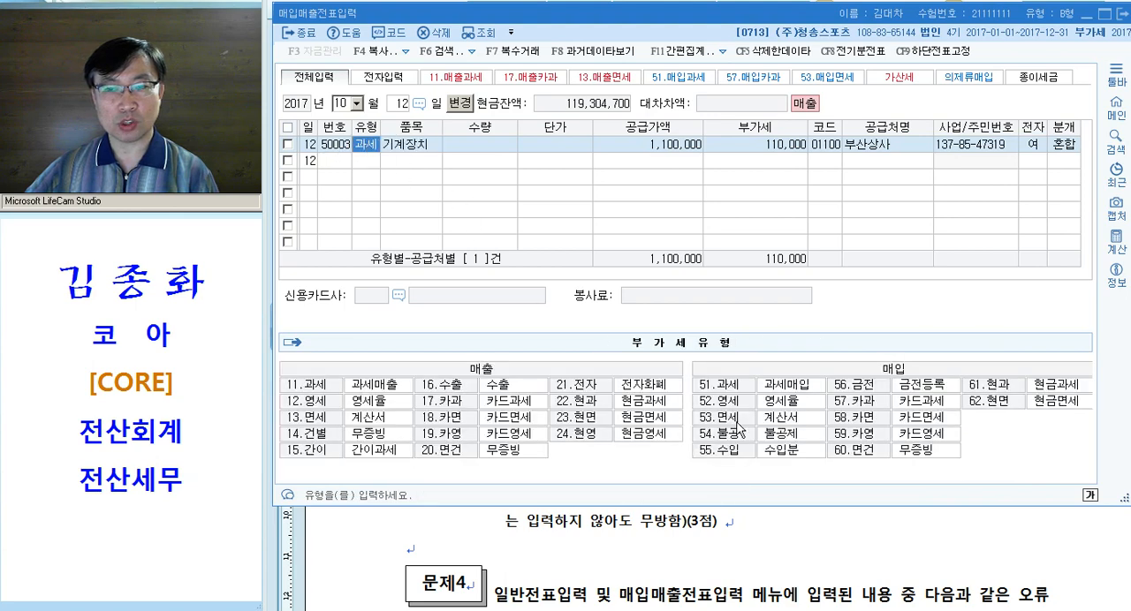
pyautogui.click(566, 147)
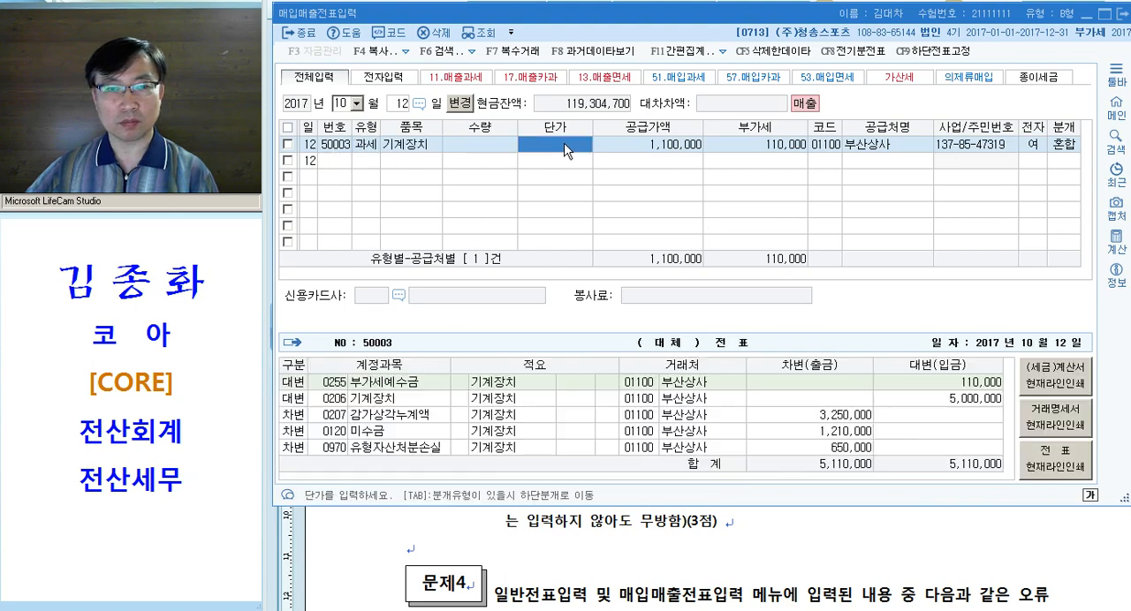
pyautogui.click(855, 448)
# Switch to the Hangul exam document and apply the magenta emphasis formatting to "승용차(배기량 998cc" in question [5]
pyautogui.click(859, 548)
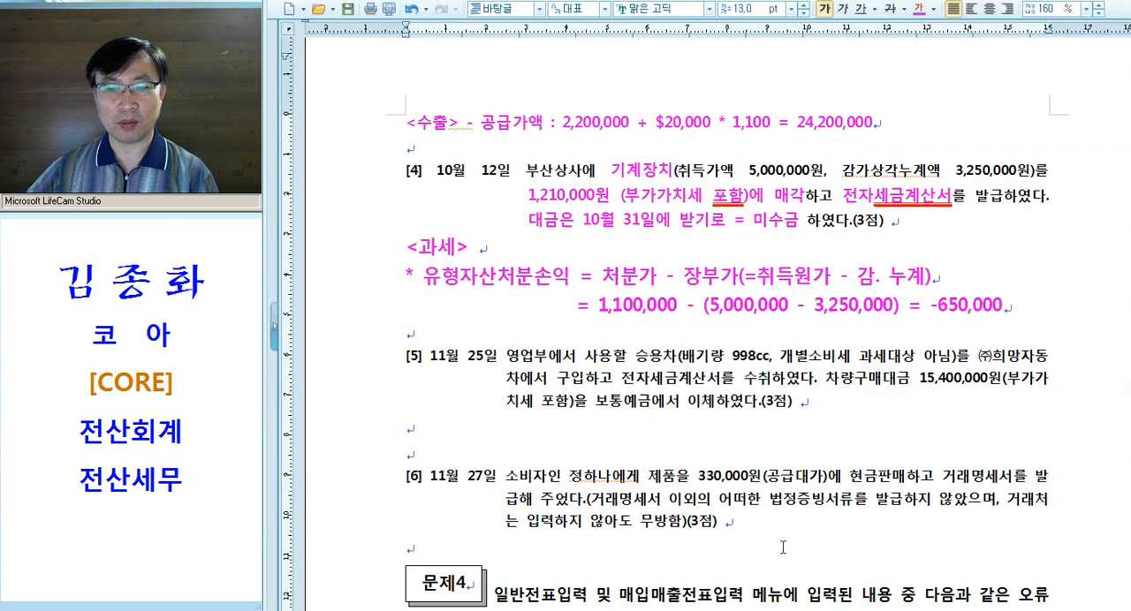
pyautogui.scroll(-3, 697, 306)
pyautogui.moveTo(930, 178); pyautogui.dragTo(1004, 177)
pyautogui.click(662, 255)
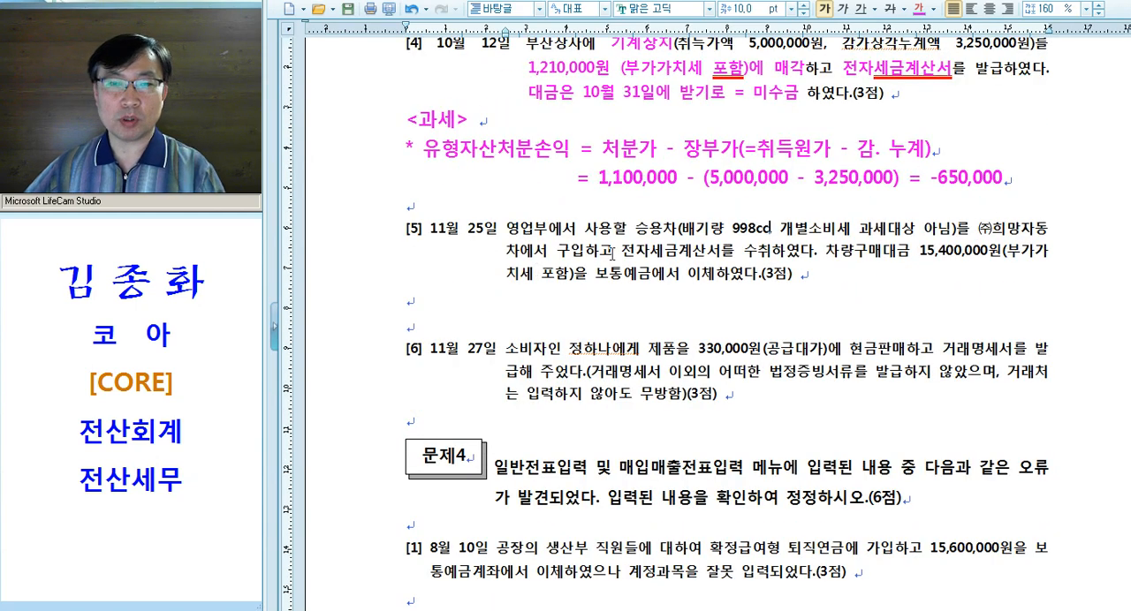
pyautogui.moveTo(633, 228); pyautogui.dragTo(676, 237)
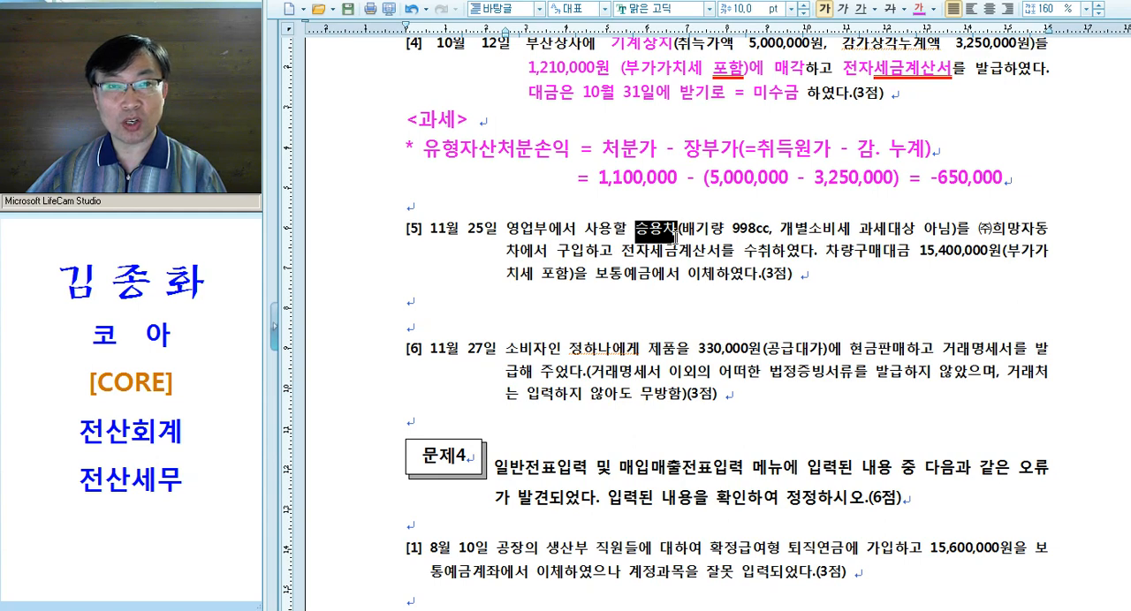
pyautogui.moveTo(676, 236); pyautogui.dragTo(772, 235)
pyautogui.hotkey('alt', 'c')
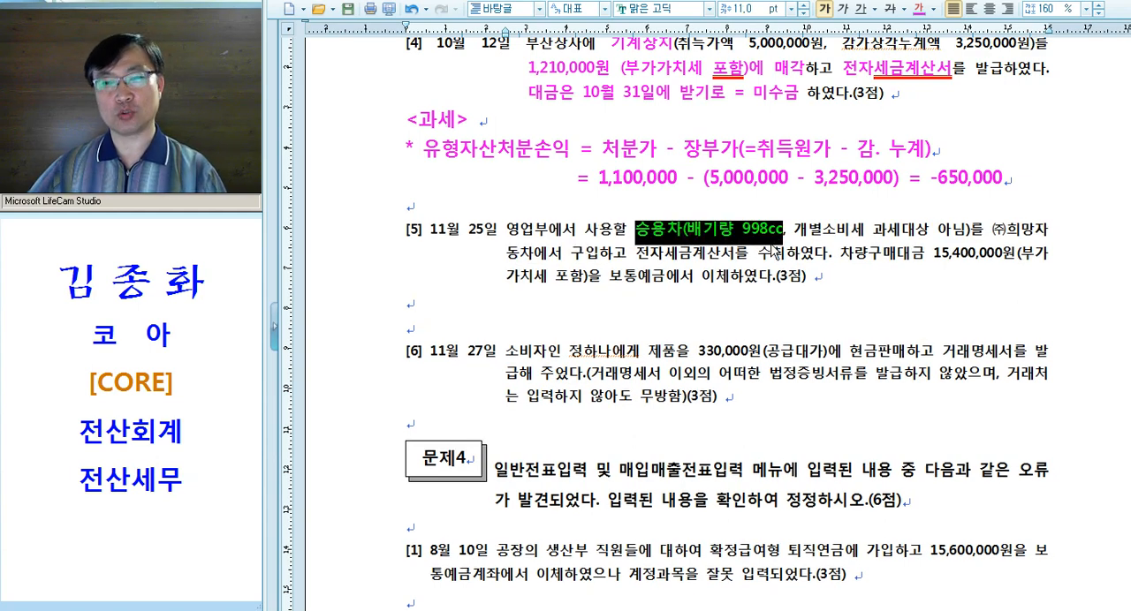
pyautogui.click(775, 252)
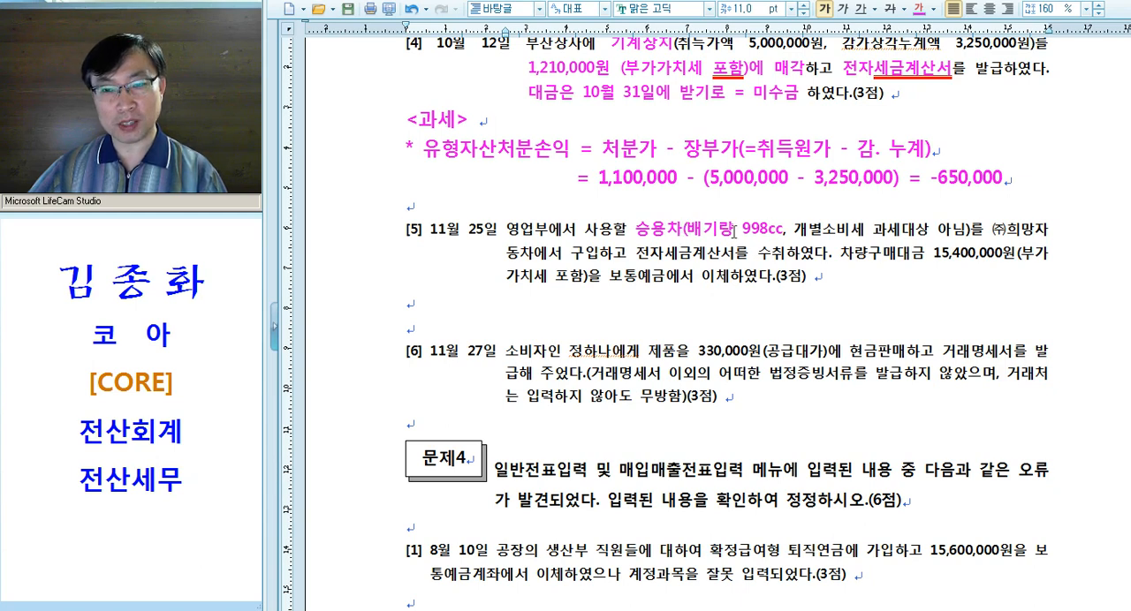
# Underline "배기량 998cc" in question [5] with the double red underline
pyautogui.moveTo(734, 232); pyautogui.dragTo(777, 228)
pyautogui.moveTo(692, 236); pyautogui.dragTo(687, 234)
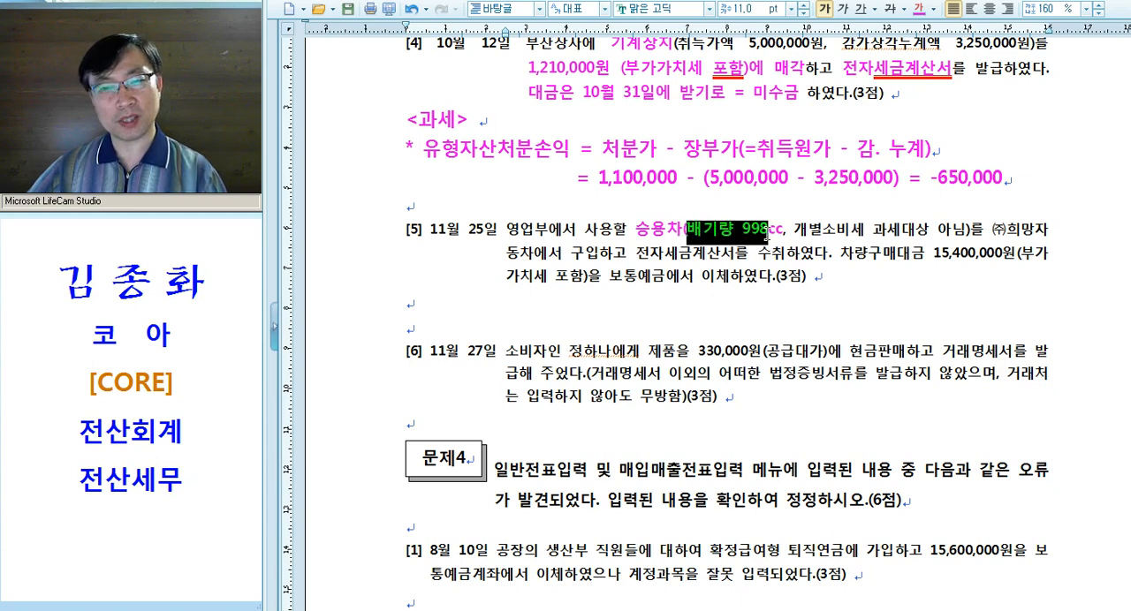
pyautogui.click(870, 8)
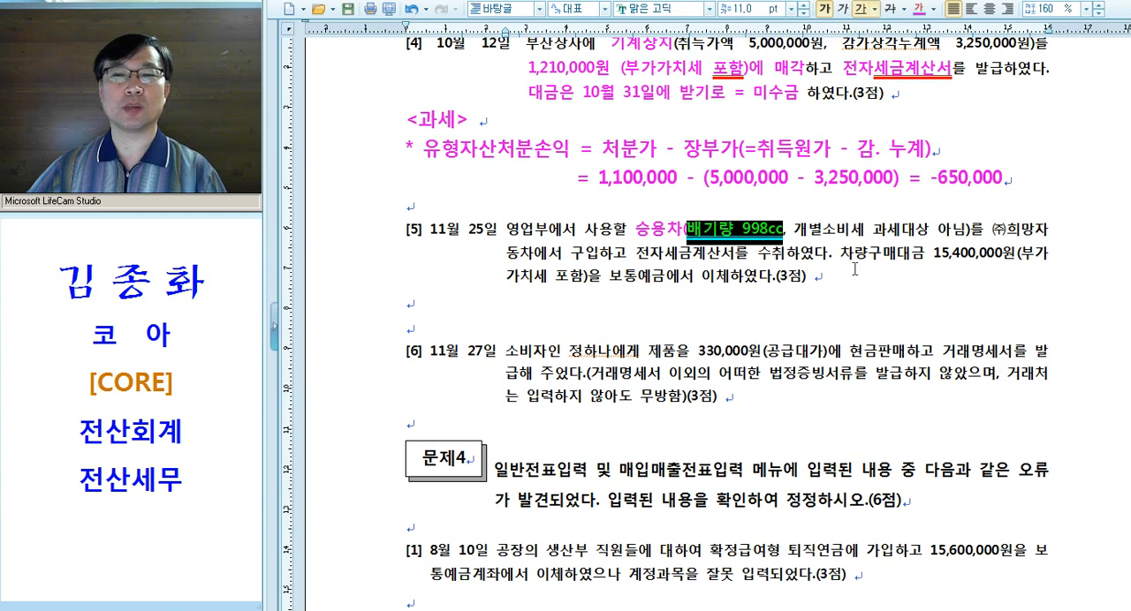
pyautogui.click(834, 292)
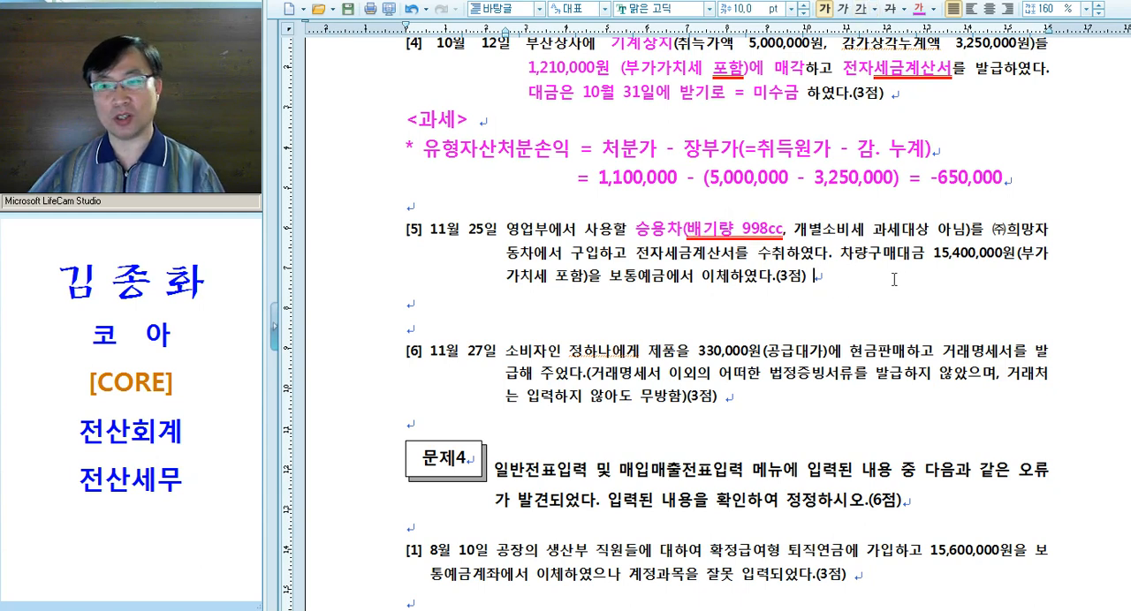
# Apply the magenta emphasis formatting to "전자세금계산서" in question [5]
pyautogui.moveTo(792, 232); pyautogui.dragTo(965, 231)
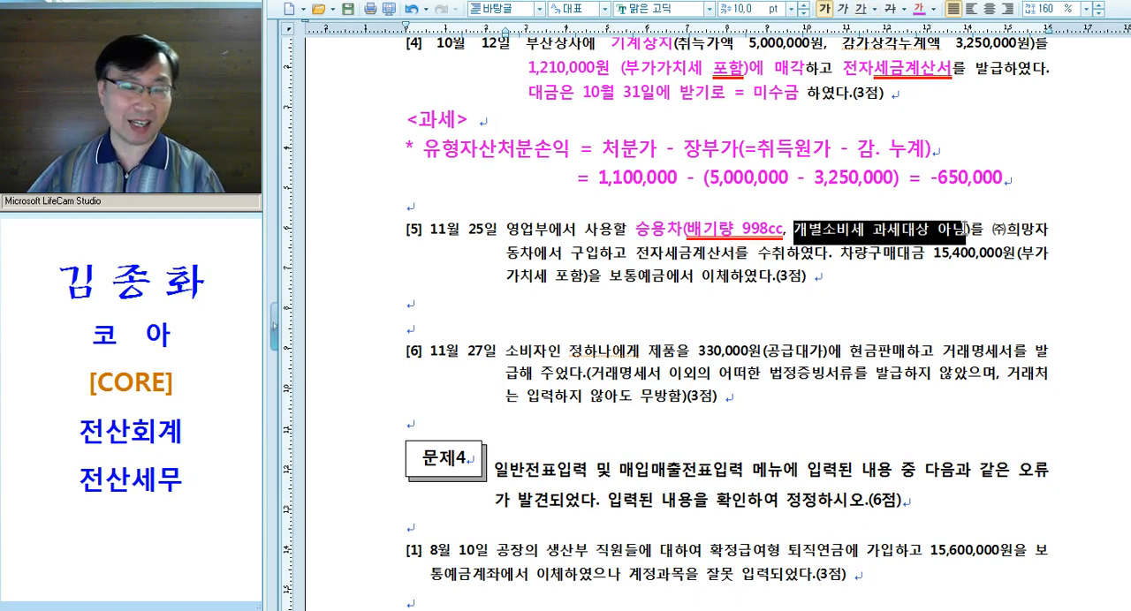
pyautogui.click(792, 235)
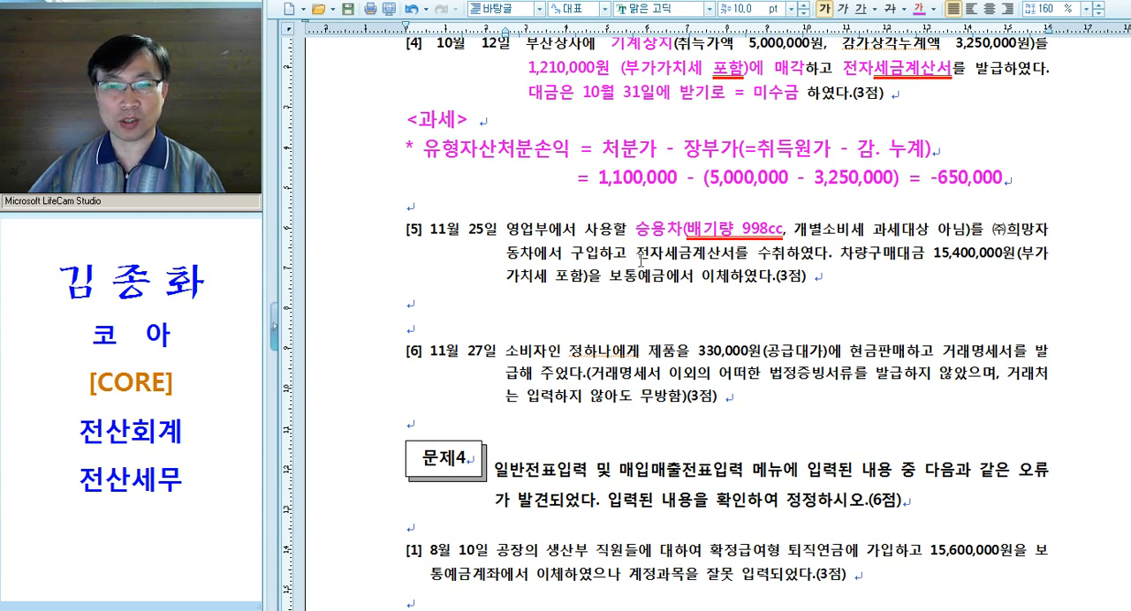
pyautogui.moveTo(637, 256); pyautogui.dragTo(735, 256)
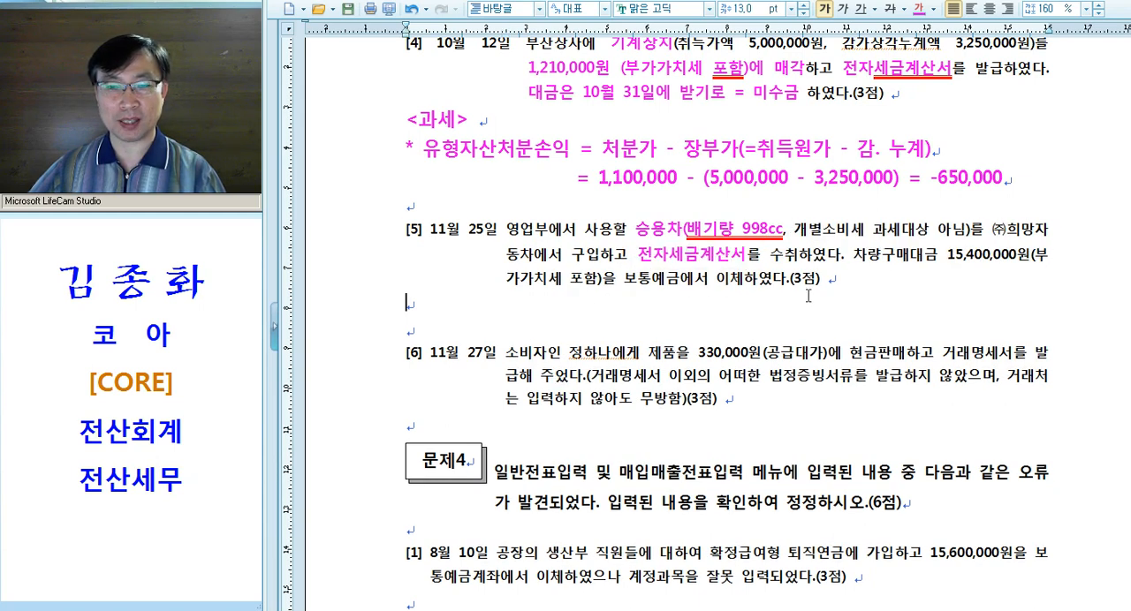
pyautogui.moveTo(638, 258); pyautogui.dragTo(745, 258)
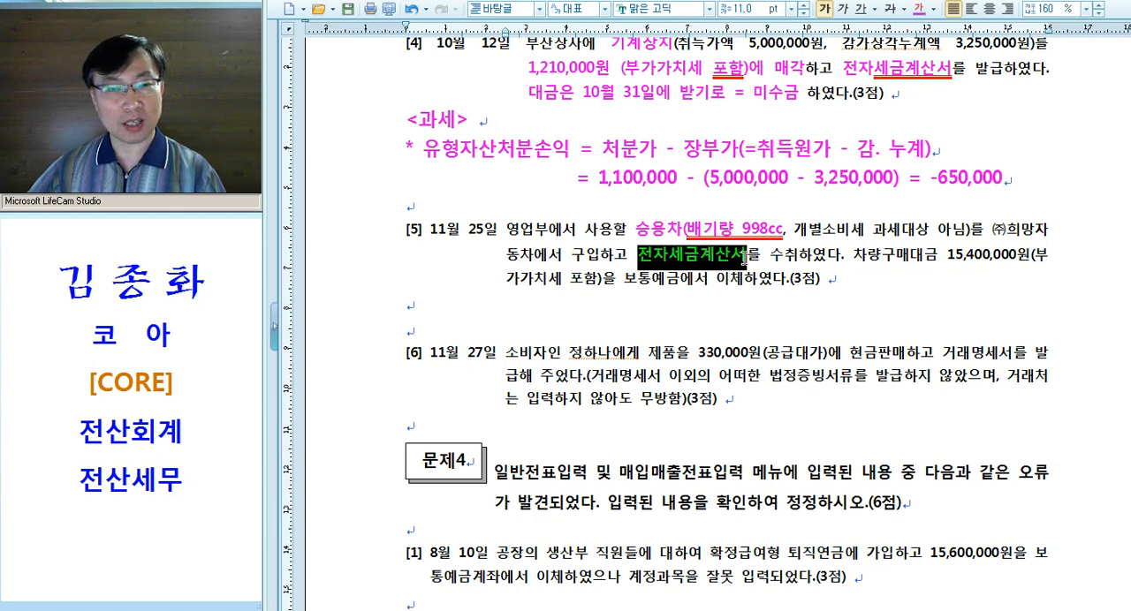
# Write the VAT type note "<과세>" on the blank line below question [5]
pyautogui.moveTo(628, 232); pyautogui.dragTo(666, 234)
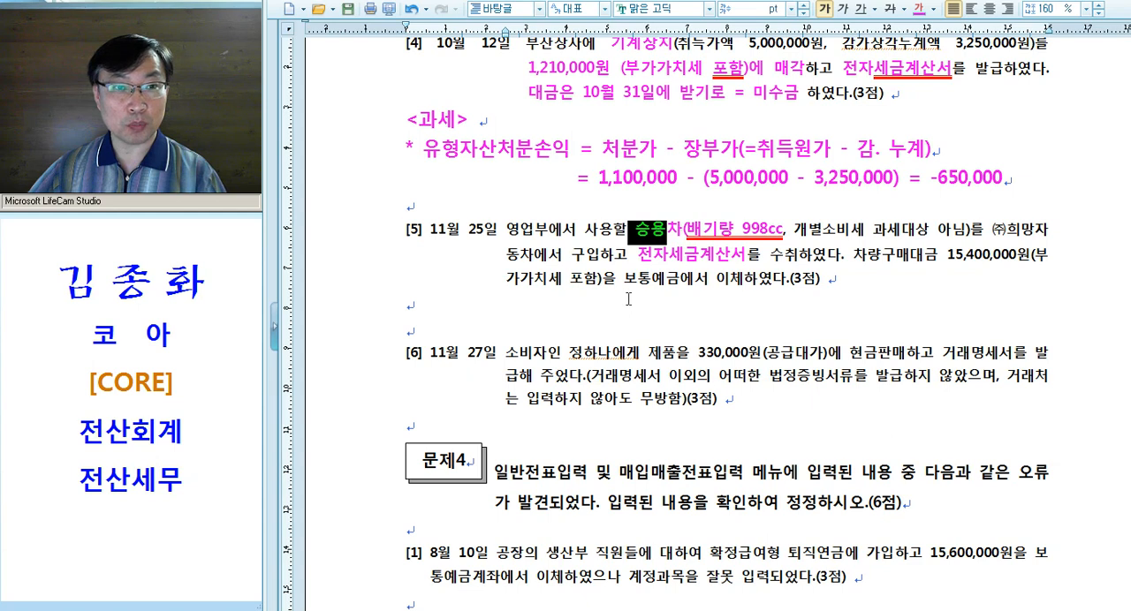
pyautogui.moveTo(681, 281); pyautogui.dragTo(694, 276)
pyautogui.moveTo(744, 228); pyautogui.dragTo(776, 230)
pyautogui.click(524, 284)
pyautogui.click(516, 306)
pyautogui.write('<과세>')
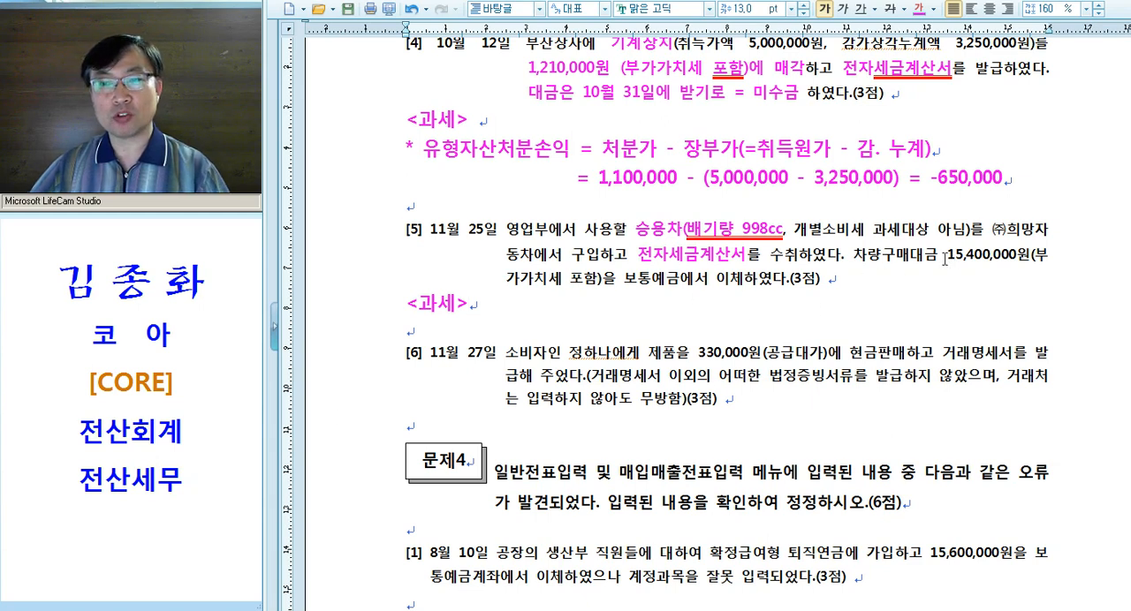
# Apply the magenta emphasis formatting to "15,400,000원(부가가치세 포함" in question [5]
pyautogui.moveTo(946, 257); pyautogui.dragTo(1048, 257)
pyautogui.moveTo(568, 279); pyautogui.dragTo(598, 279)
pyautogui.hotkey('alt', 'c')
pyautogui.click(750, 350)
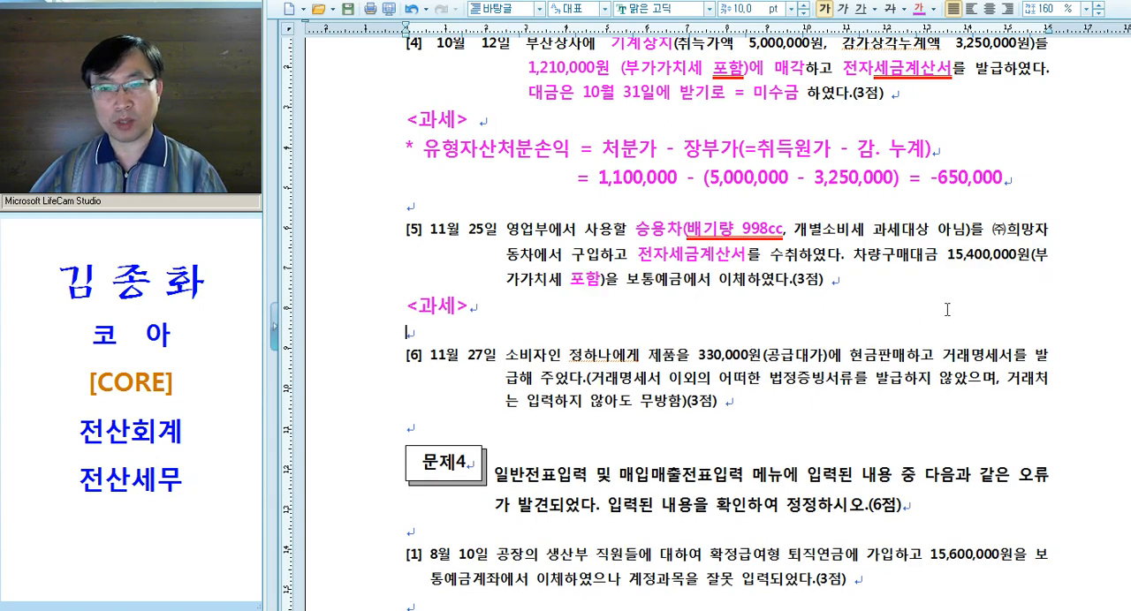
pyautogui.moveTo(925, 262); pyautogui.dragTo(618, 295)
pyautogui.hotkey('alt', 'c')
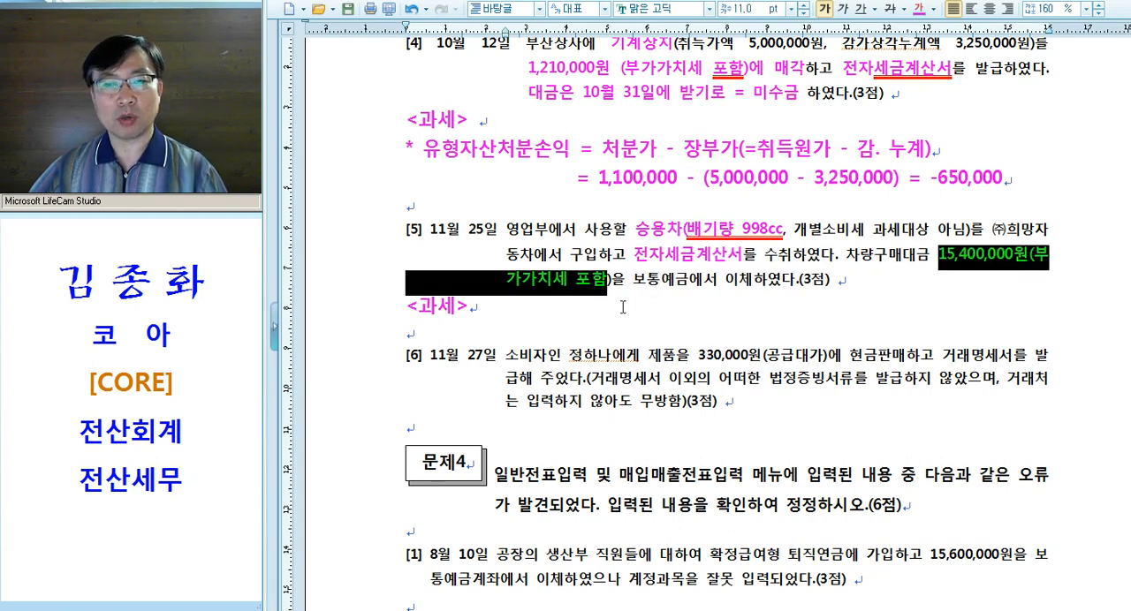
pyautogui.click(976, 311)
pyautogui.moveTo(922, 262); pyautogui.dragTo(1016, 259)
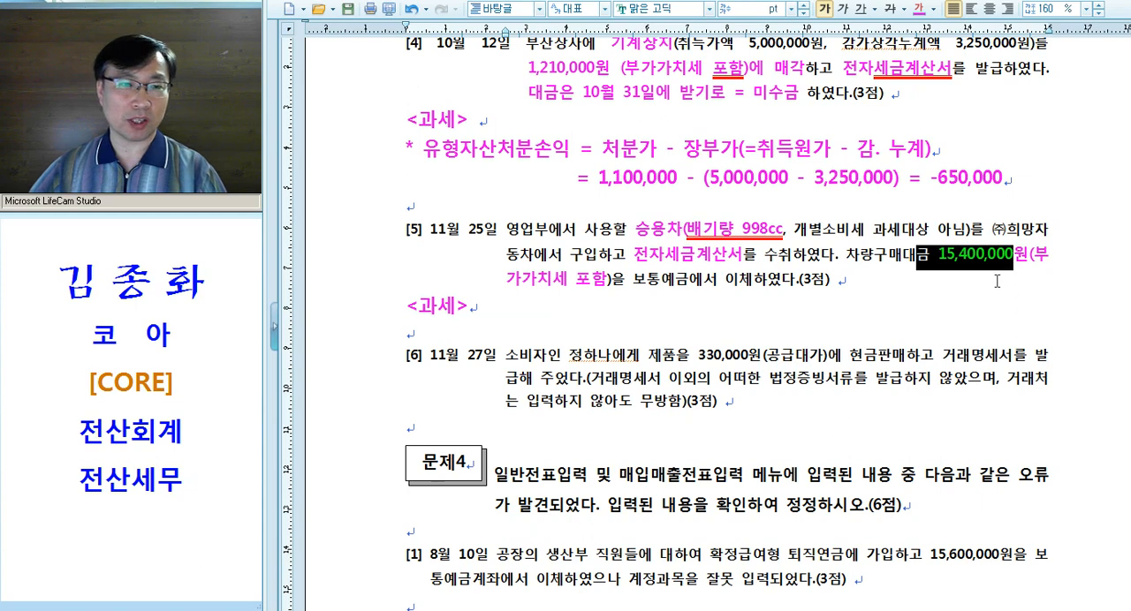
pyautogui.click(995, 281)
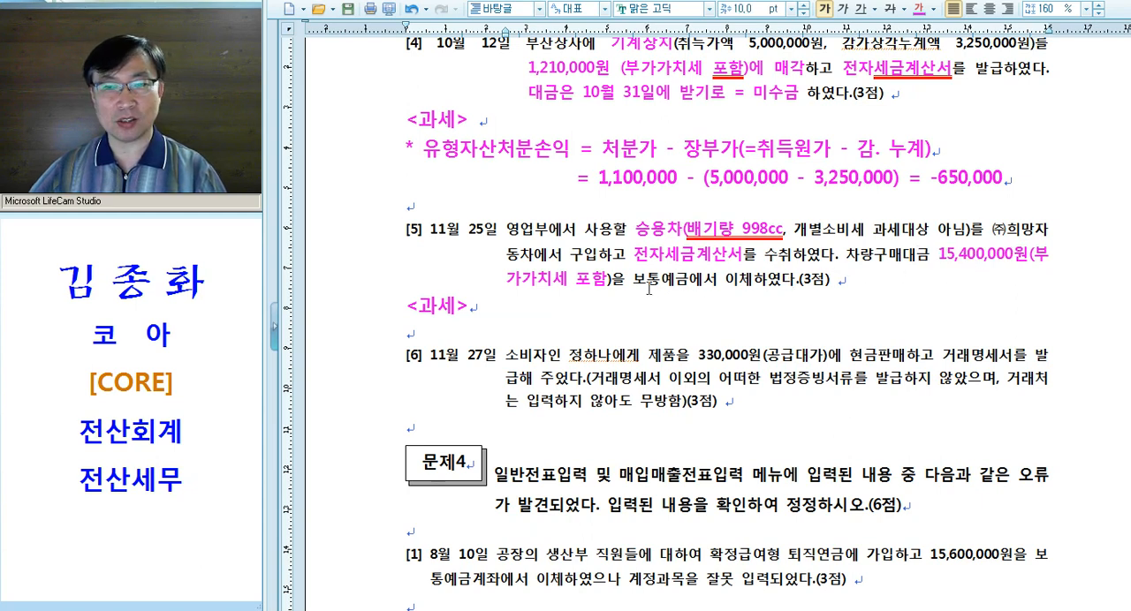
# Apply the magenta emphasis formatting to "보통예금" in question [5]
pyautogui.moveTo(633, 283); pyautogui.dragTo(689, 282)
pyautogui.hotkey('alt', 'c')
pyautogui.click(636, 309)
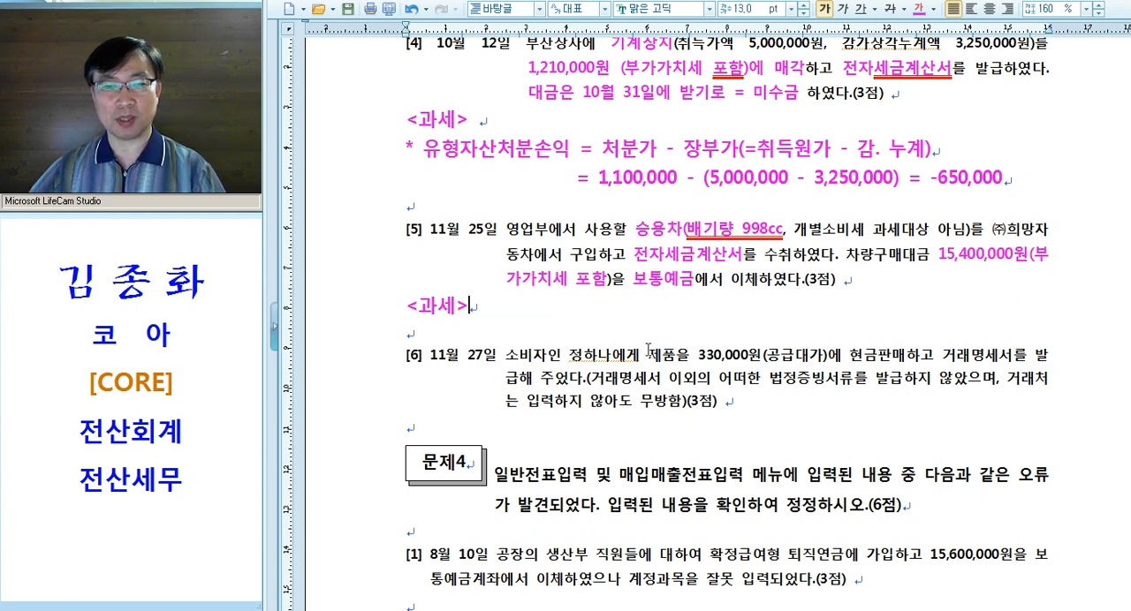
# After "<과세>" below question [5], add the note "세.계 + 승용차(1,000cc 초과) --> 54.불공"
pyautogui.write('세.계')
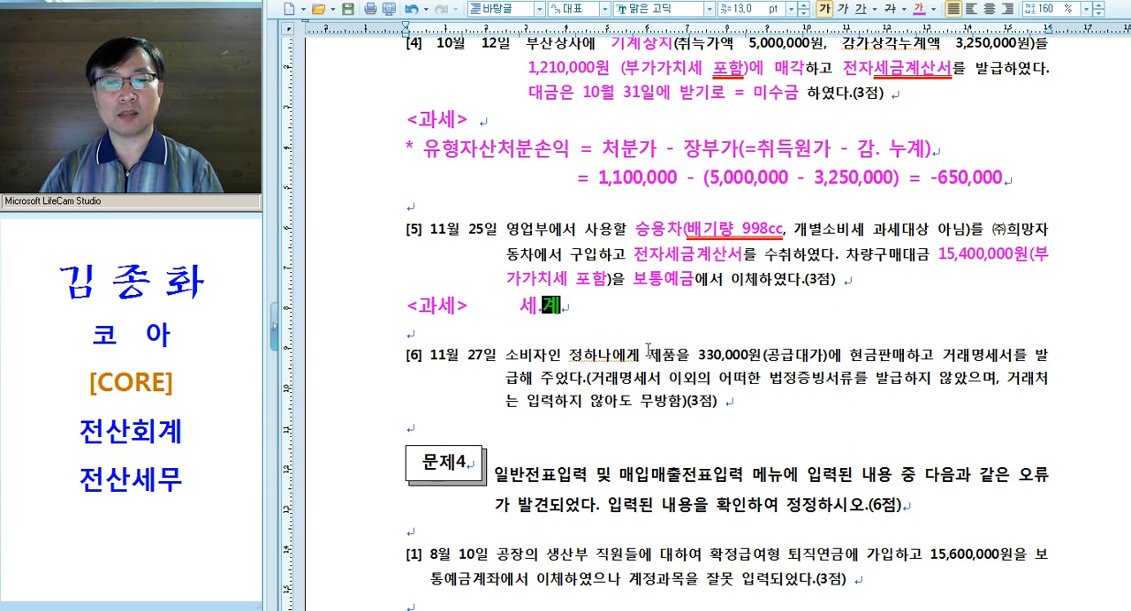
pyautogui.write(' + 승')
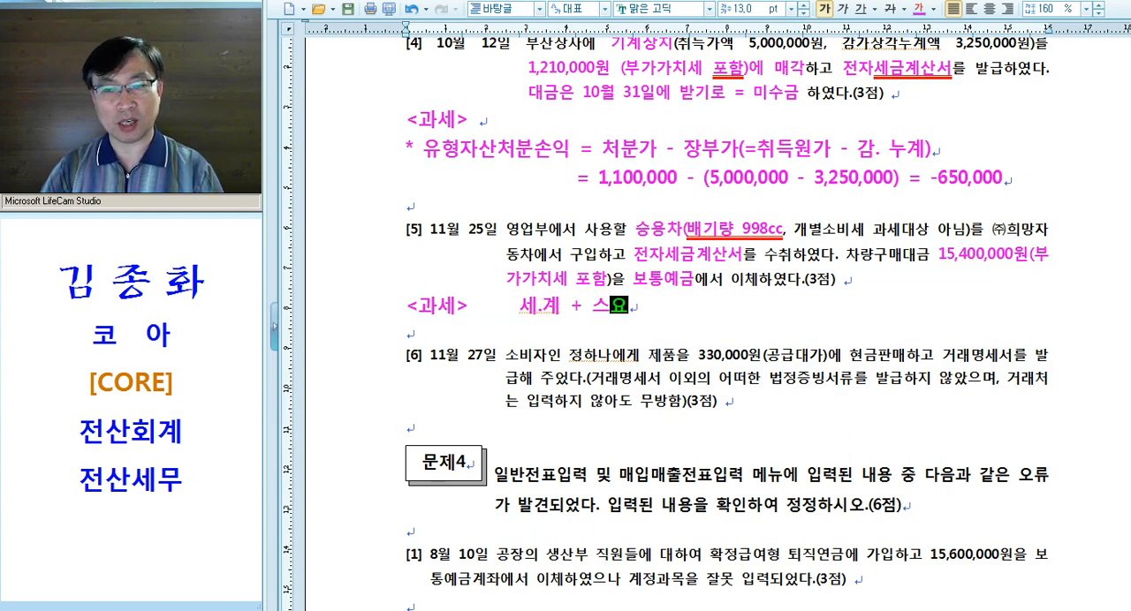
pyautogui.write('용차(1')
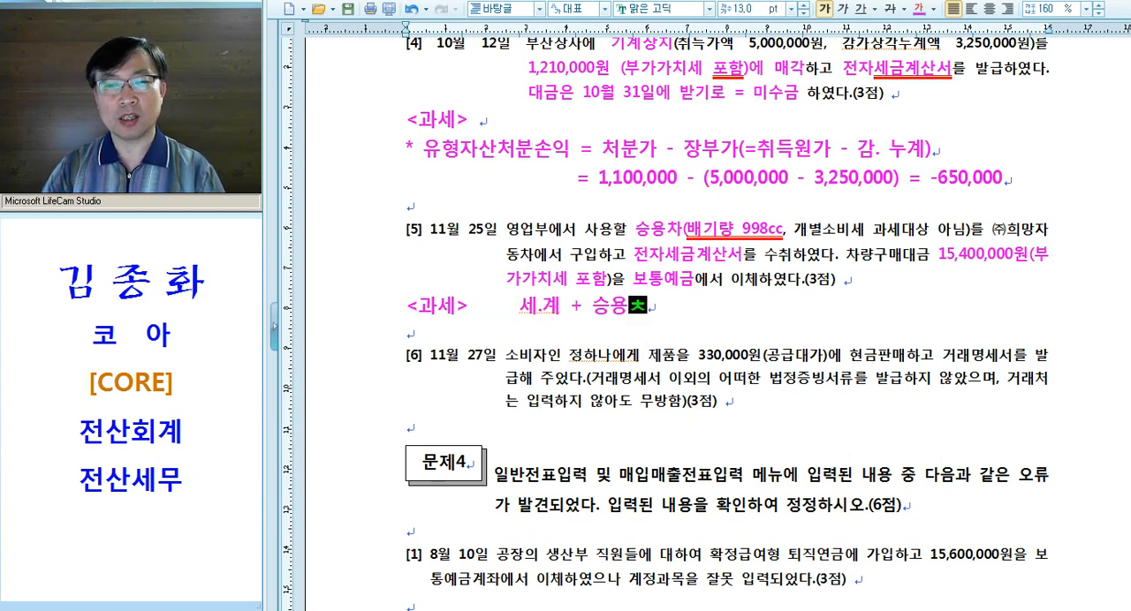
pyautogui.write(',000')
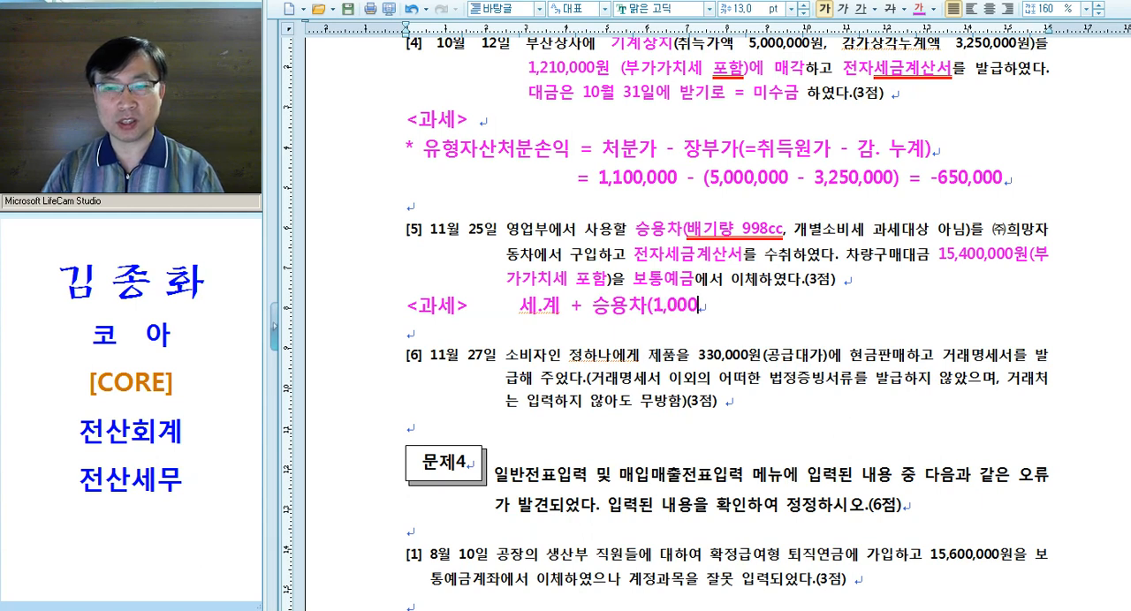
pyautogui.write('cc ㅊㅗ과) -')
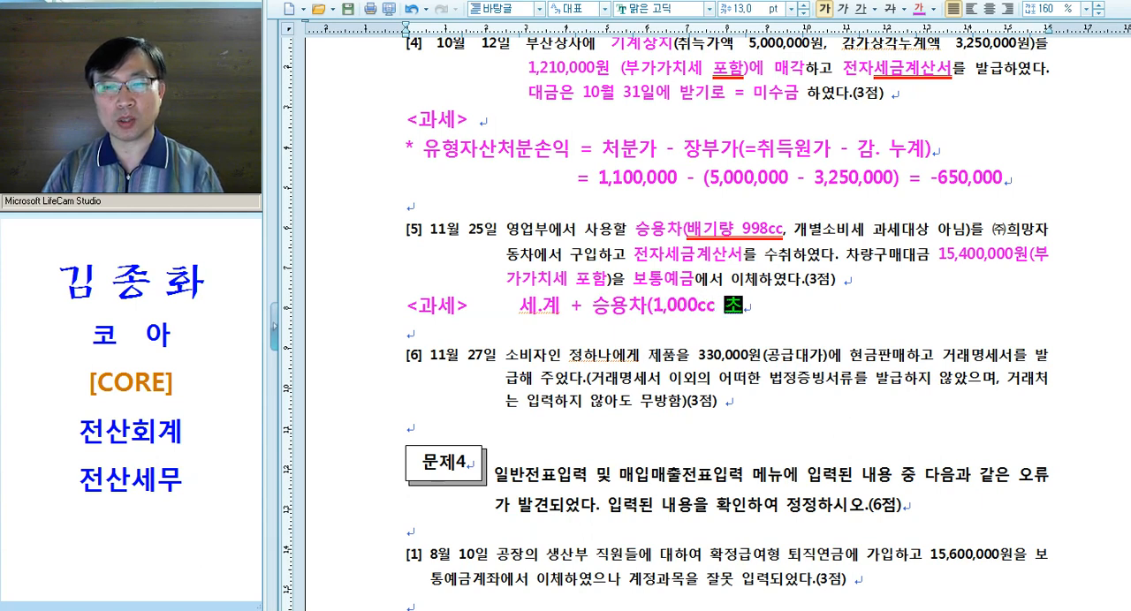
pyautogui.write('-> 54.불공')
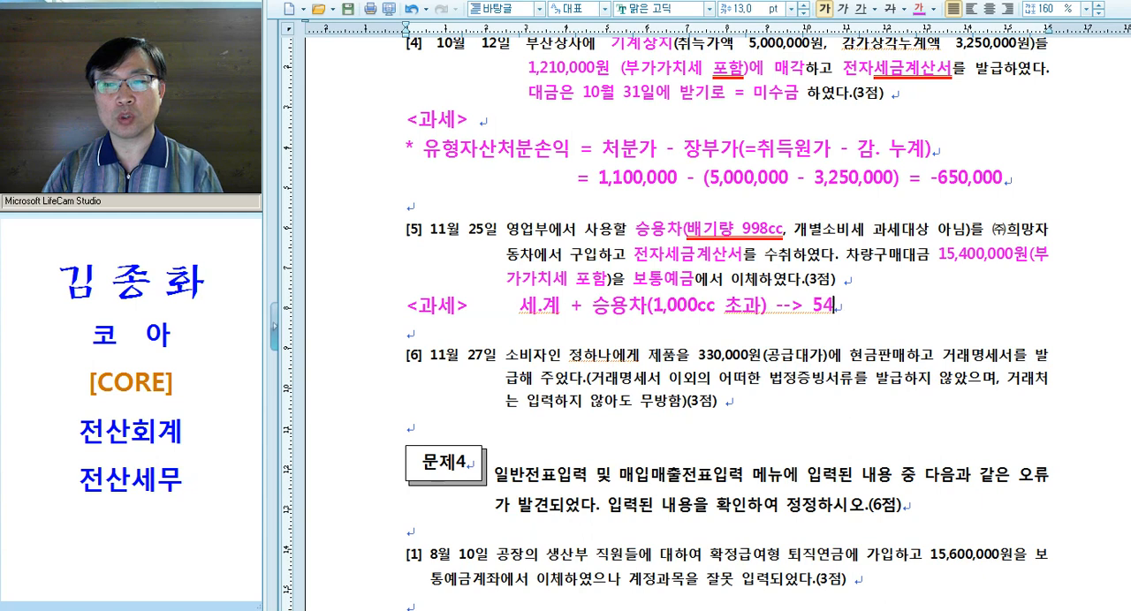
# On a new line below the 54.불공 note in question [5], add the indented note "세.계 + 승용차(1,000cc 이하) --> 51.과세"
pyautogui.press('Return')
pyautogui.press('Tab')
pyautogui.press('Tab')
pyautogui.write('세.계 ')
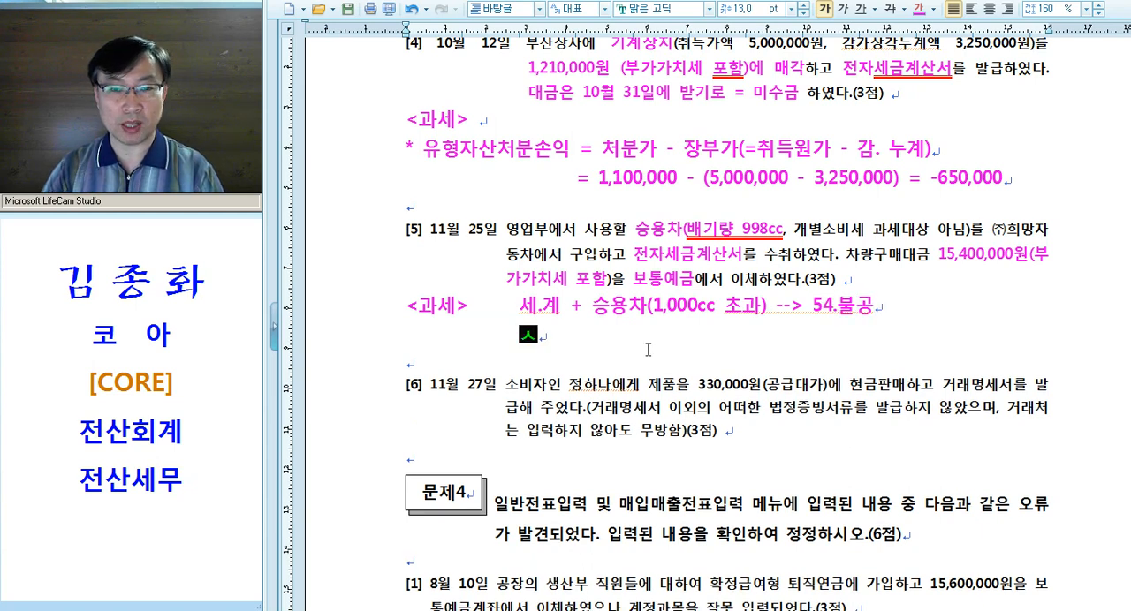
pyautogui.write('+ 승')
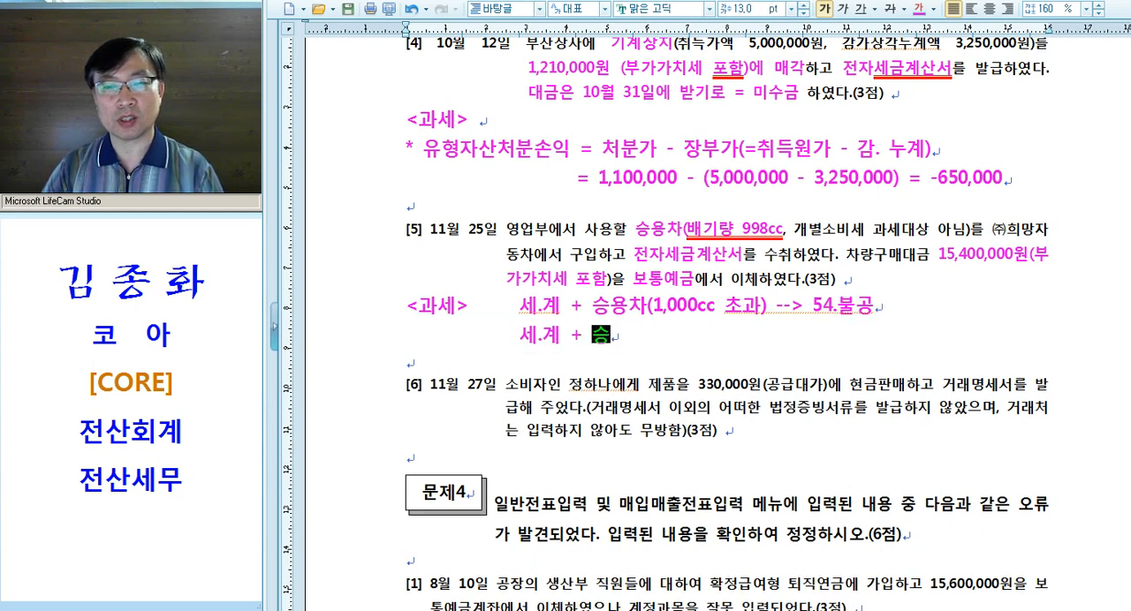
pyautogui.write('용차(1,000')
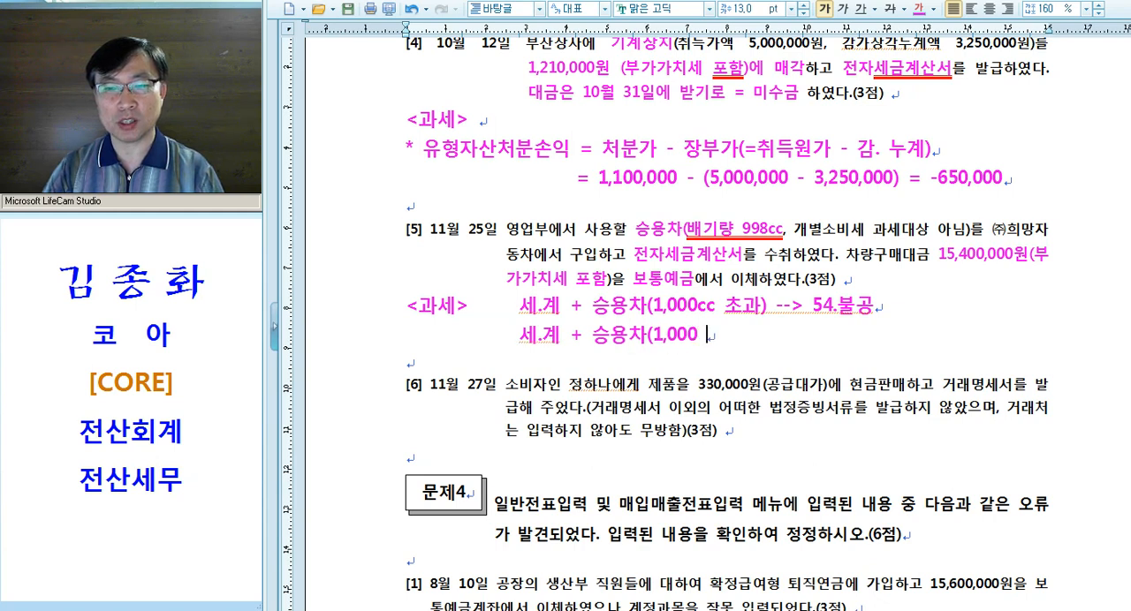
pyautogui.press('BackSpace')
pyautogui.write('cc ')
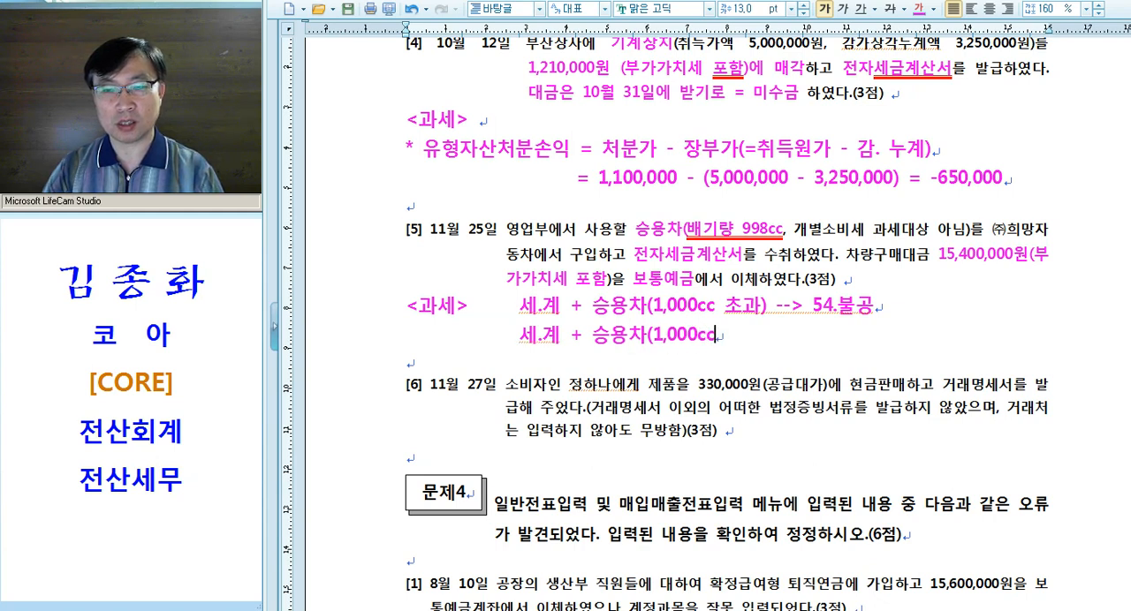
pyautogui.write('이하) --> ')
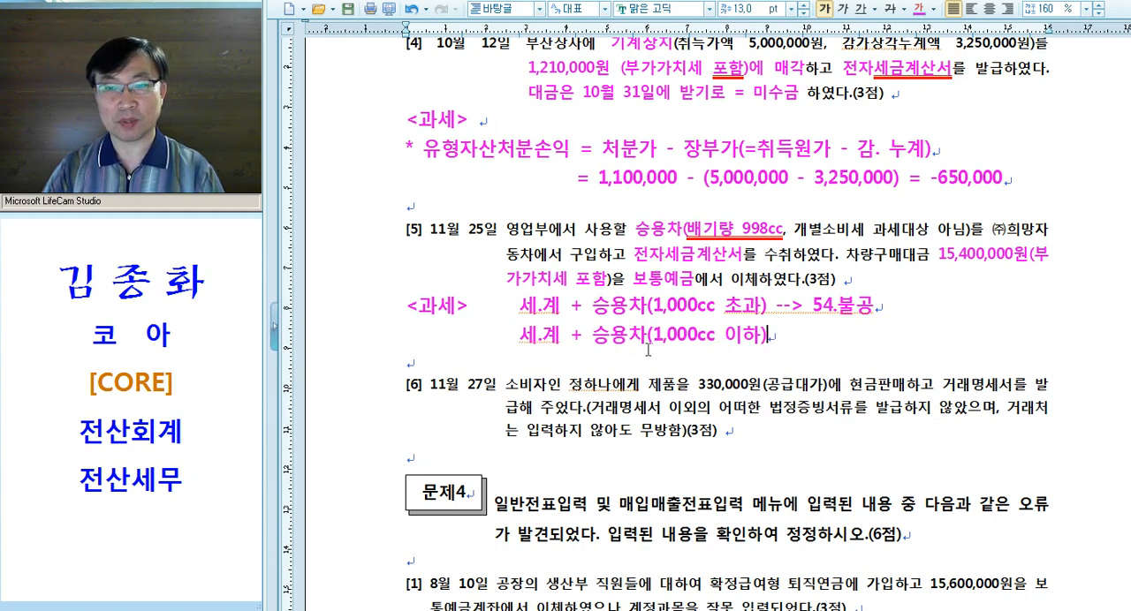
pyautogui.write('51.과세')
pyautogui.press('Right')
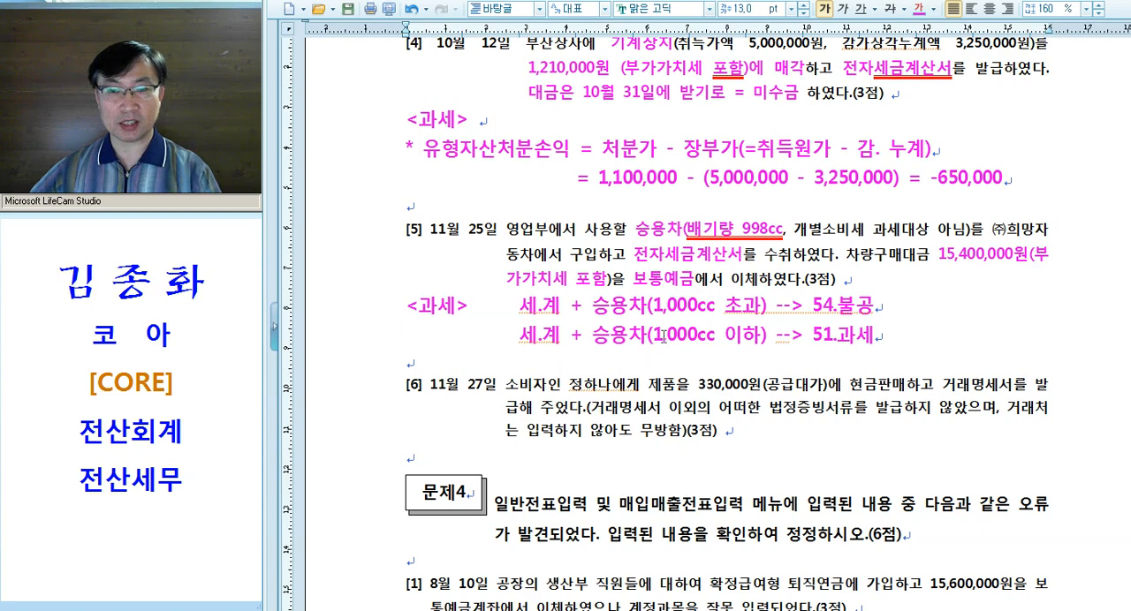
pyautogui.moveTo(654, 306); pyautogui.dragTo(703, 307)
pyautogui.scroll(-2, 704, 307)
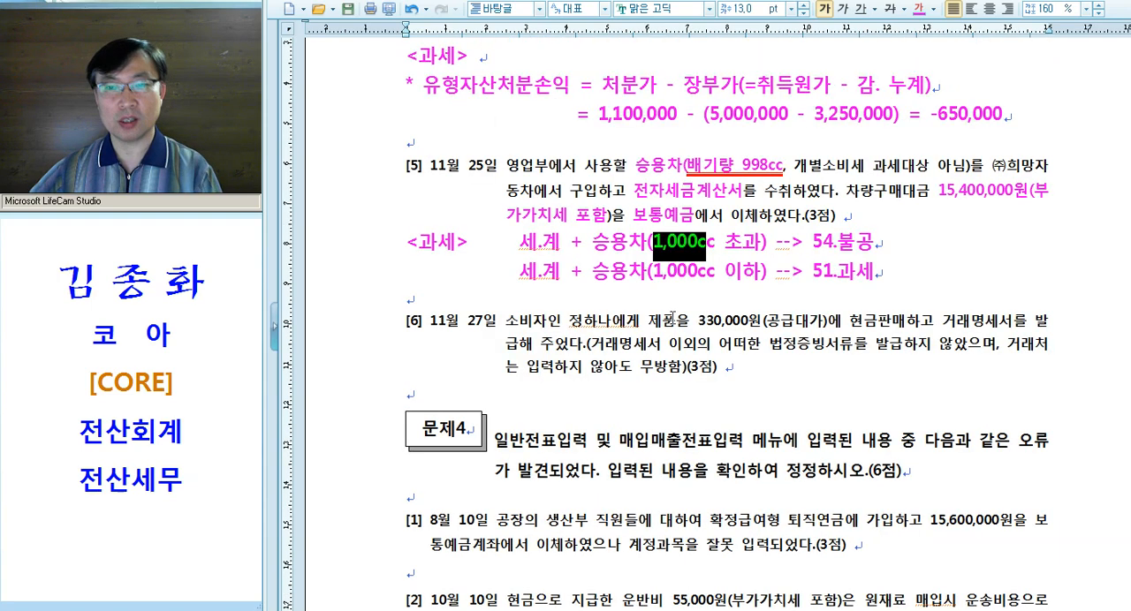
# Switch to KcLep's 매입매출전표입력 screen and set the voucher date to November 25
pyautogui.hotkey('alt', 'Tab')
pyautogui.click(536, 205)
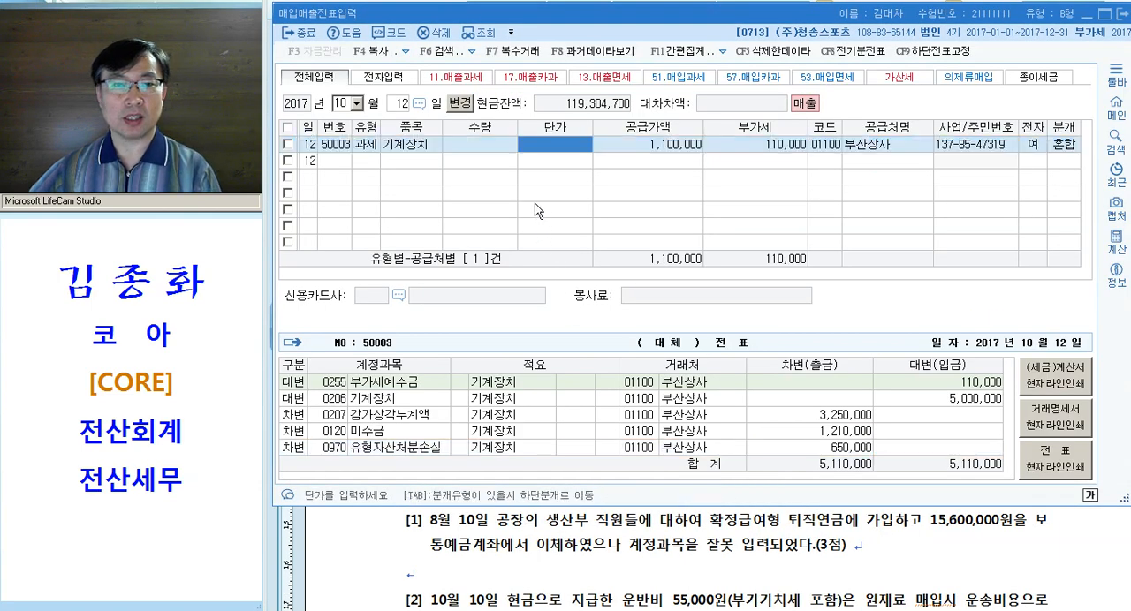
pyautogui.press('Escape')
pyautogui.hotkey('shift', 'Tab')
pyautogui.write('11')
pyautogui.press('Return')
pyautogui.write('25')
pyautogui.press('Return')
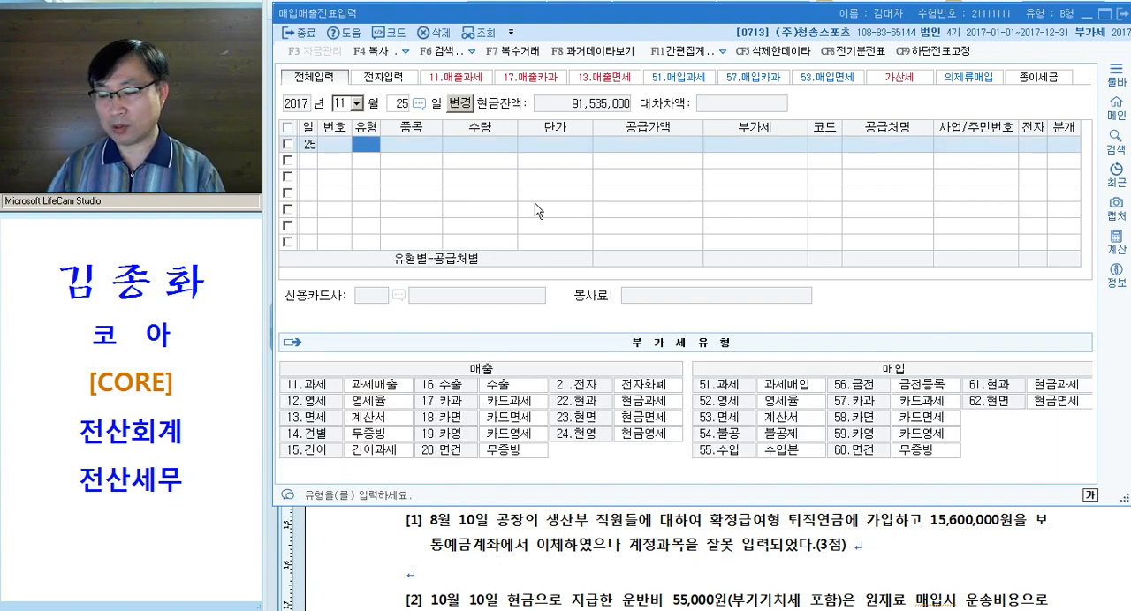
# Enter a purchase line of type 51.과세 for item 승용차 with a supply amount of 14,000,000, accepting the calculated VAT
pyautogui.write('51')
pyautogui.press('Return')
pyautogui.write('승용차')
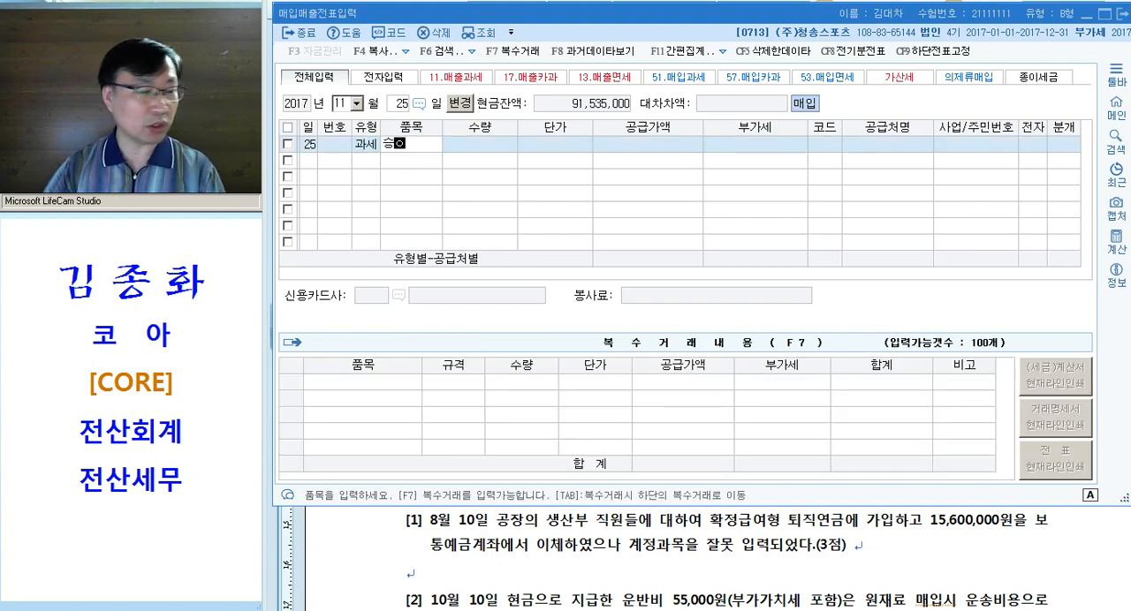
pyautogui.press('Return')
pyautogui.press('Return')
pyautogui.press('Return')
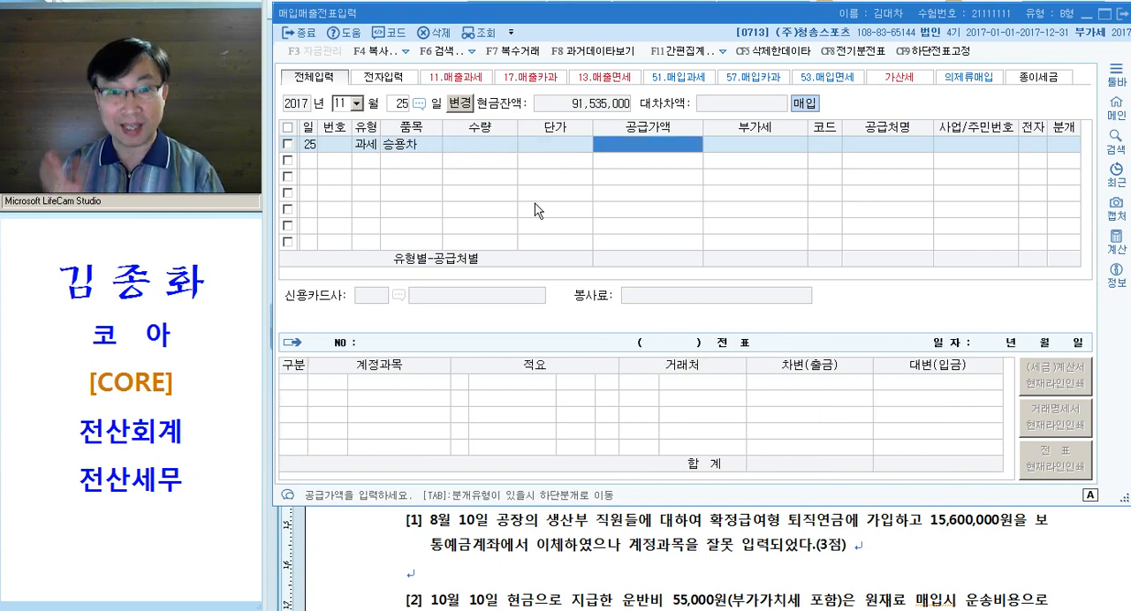
pyautogui.write('14000000')
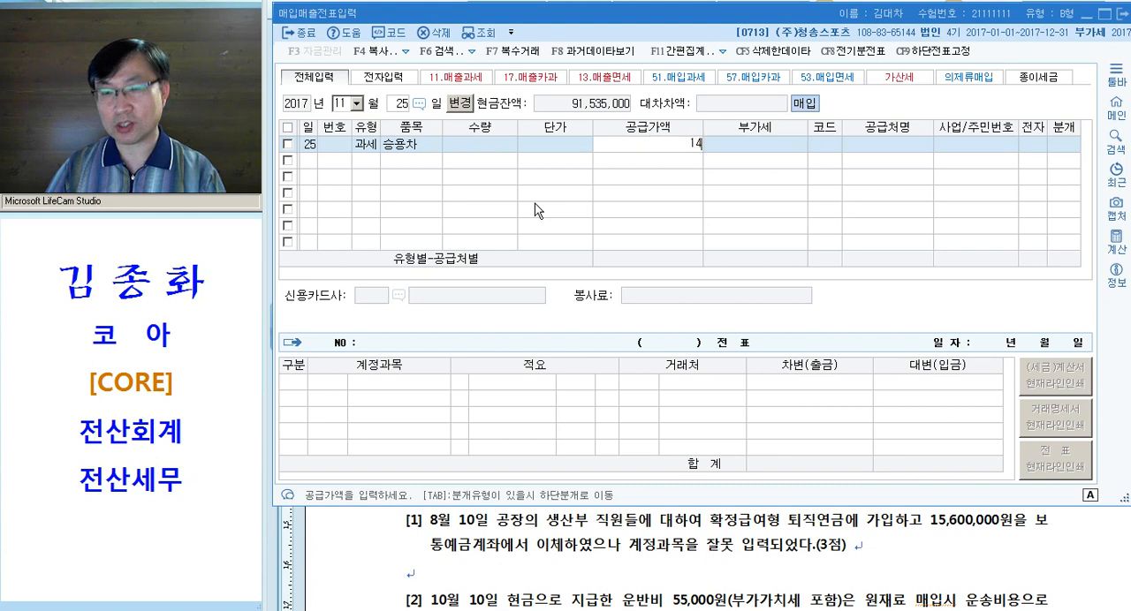
pyautogui.press('Return')
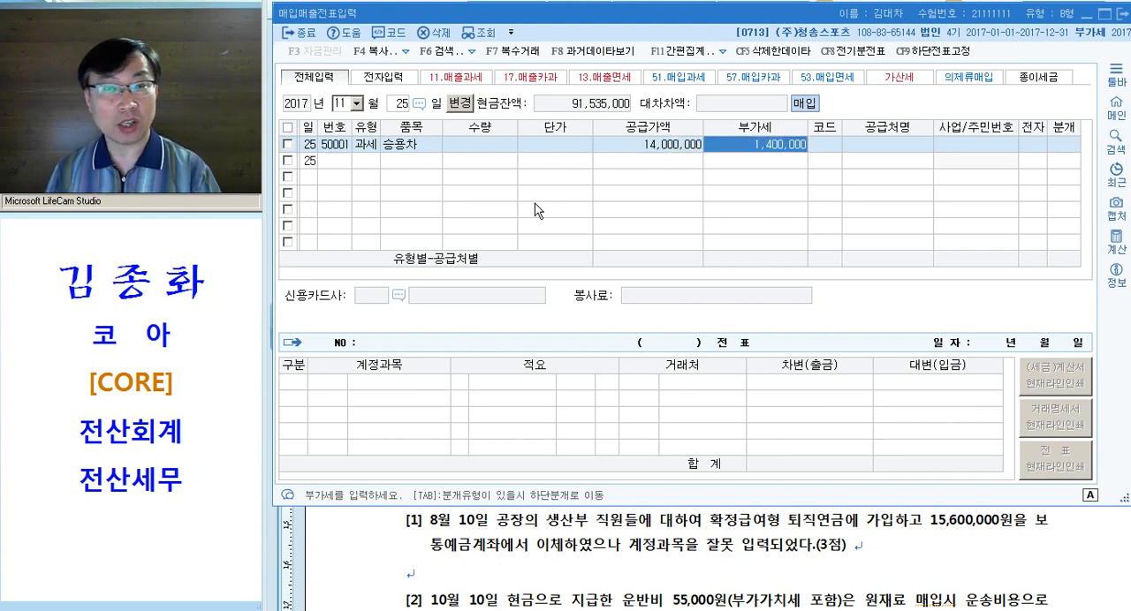
pyautogui.press('Return')
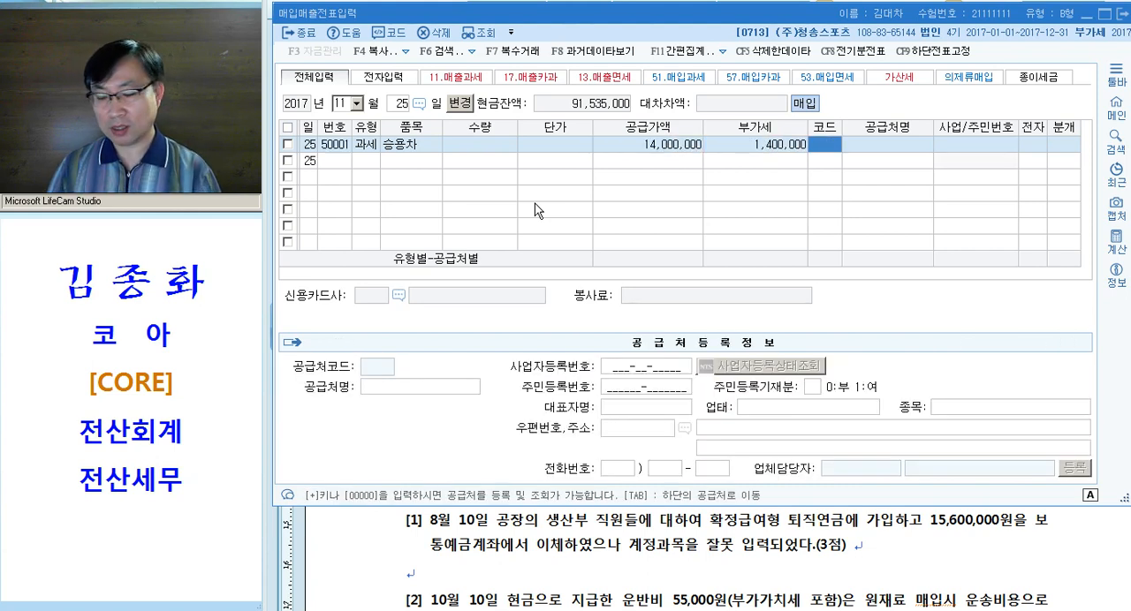
# Look up 희망 to choose (주)희망자동차 as the supplier, mark the tax invoice as electronic and set the journal type to 혼합
pyautogui.write('희망')
pyautogui.press('Return')
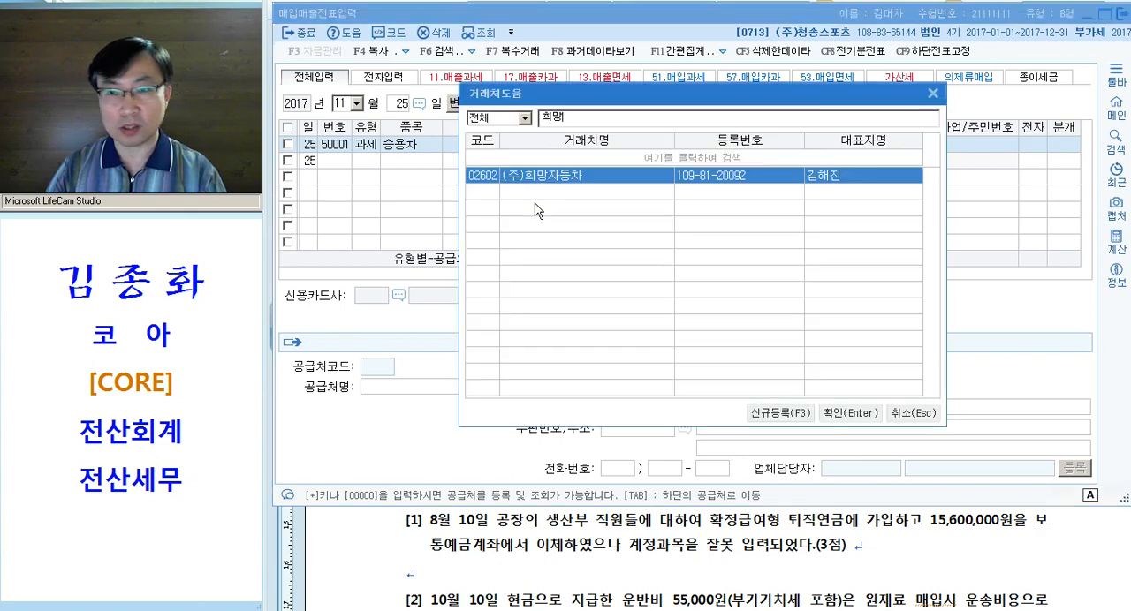
pyautogui.press('Return')
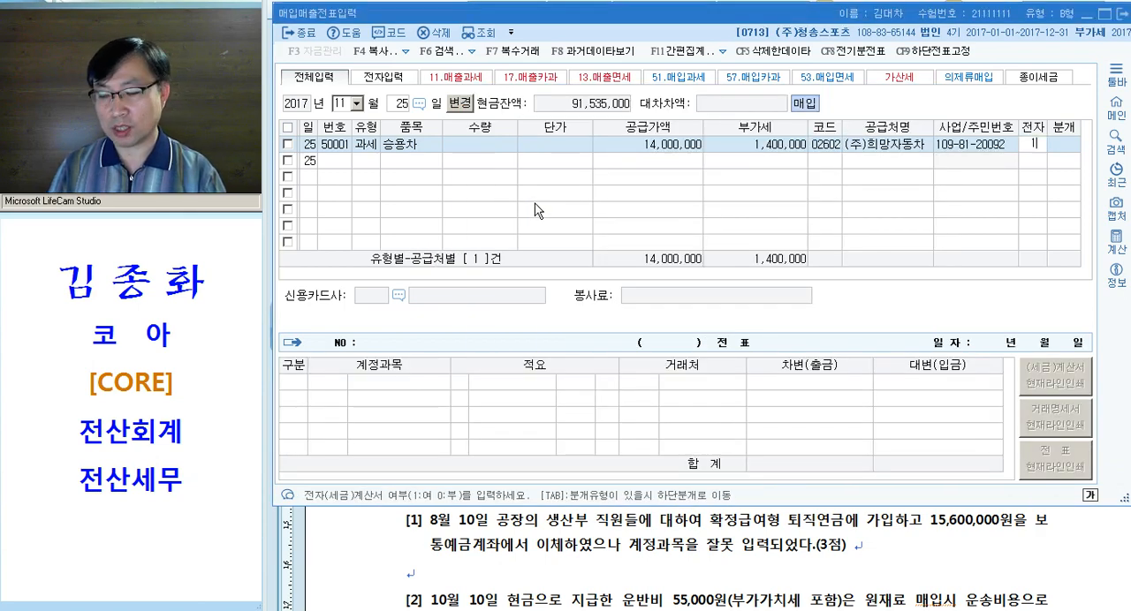
pyautogui.press('Return')
pyautogui.write('3')
pyautogui.press('Return')
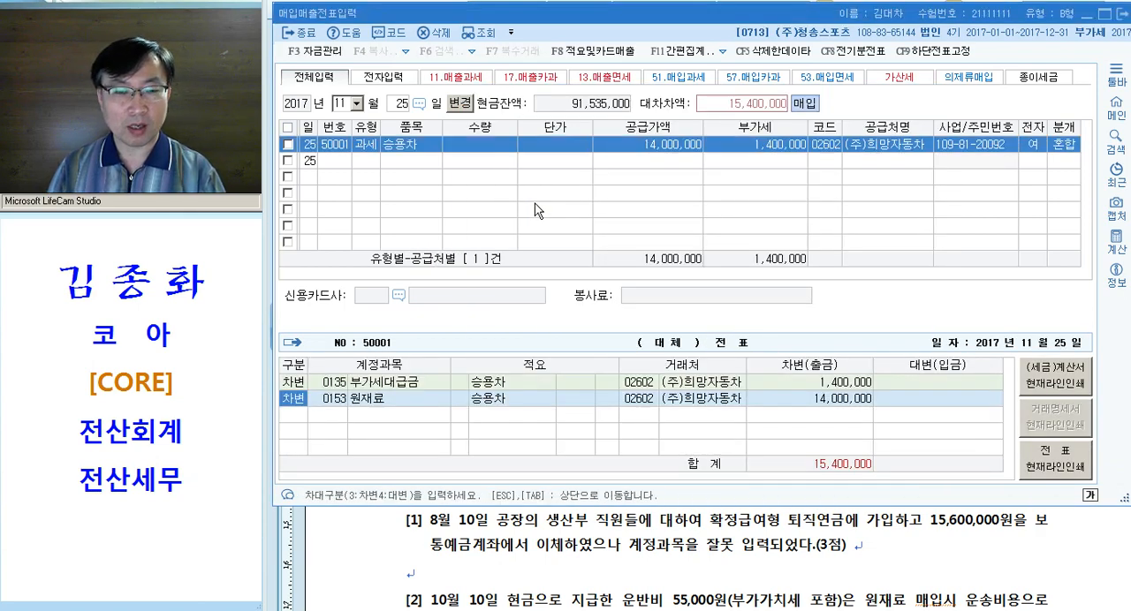
# Change the 원재료 debit line's account to 0208 차량운반구
pyautogui.press('Return')
pyautogui.write('0208')
pyautogui.press('Return')
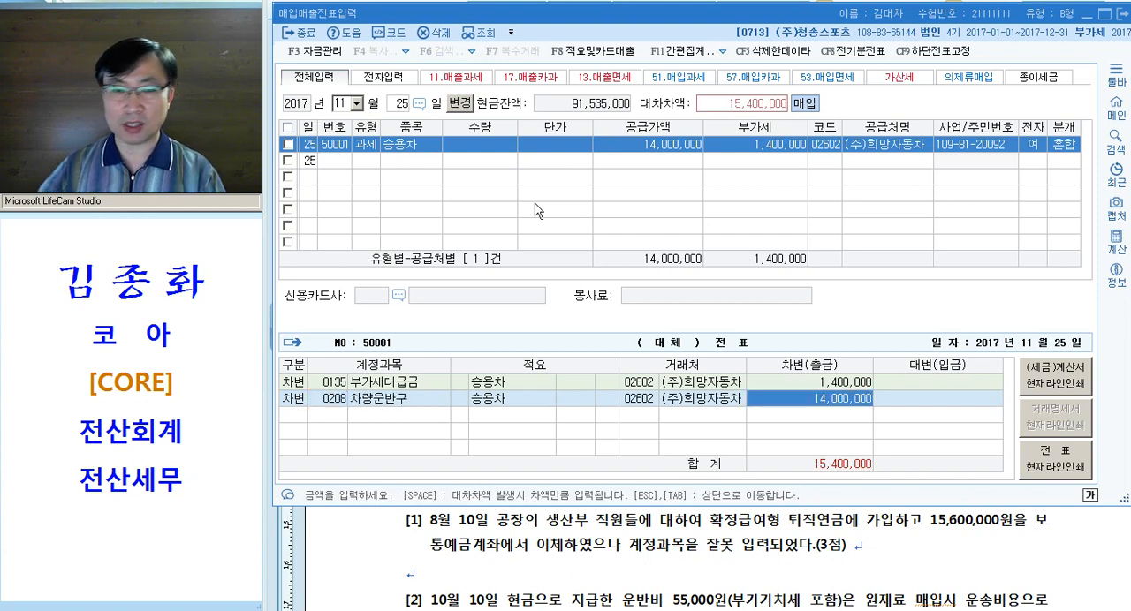
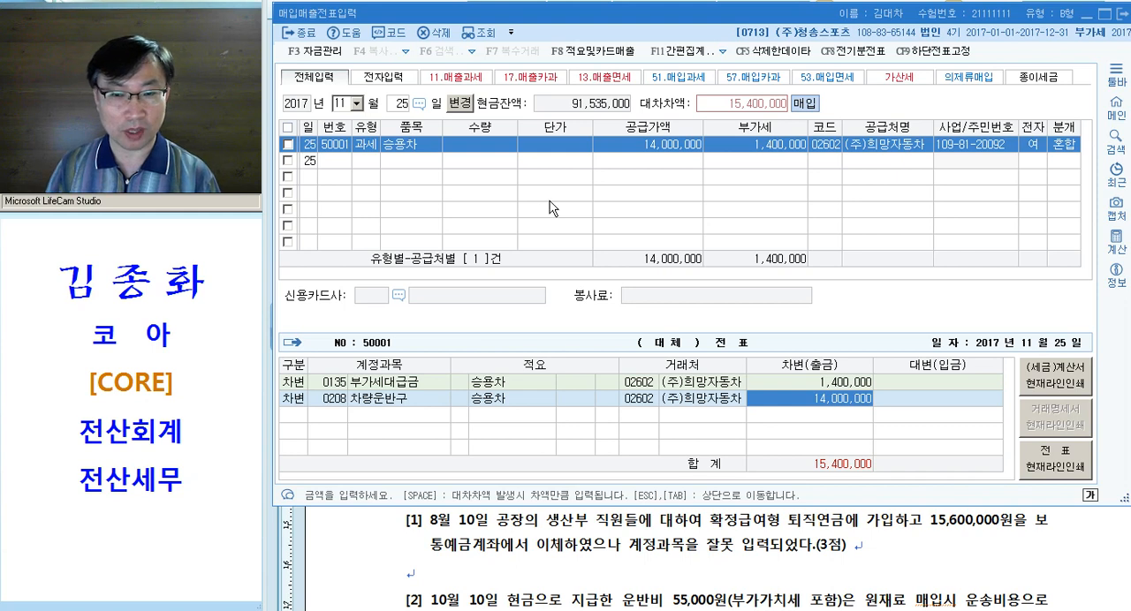
# Add a credit line for account 0103 보통예금 with the 15,400,000 balance and return to the voucher list
pyautogui.press('Return')
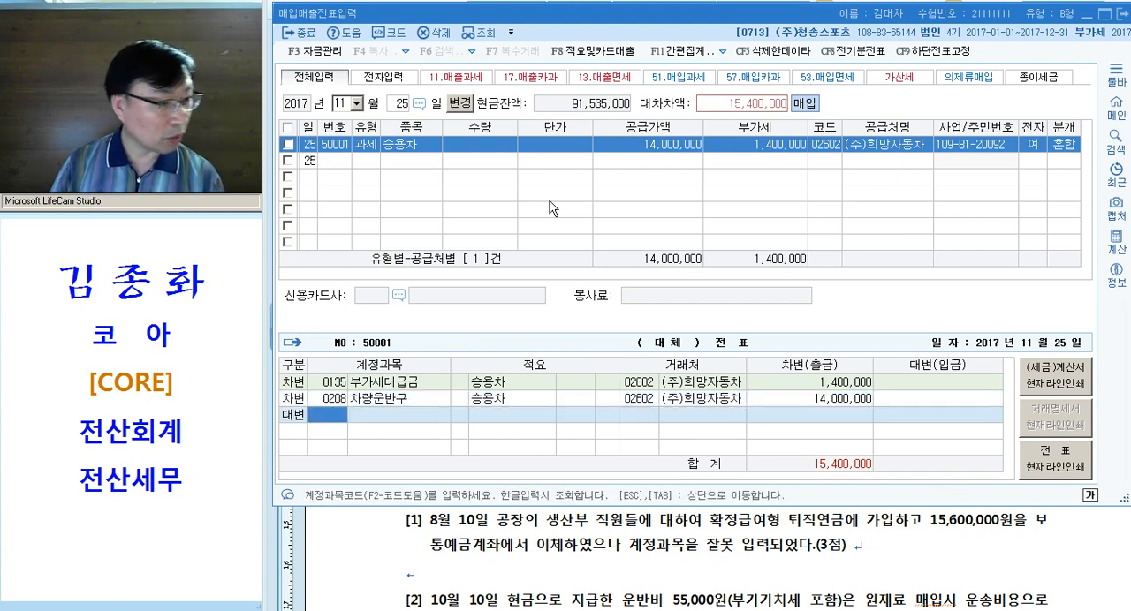
pyautogui.write('103')
pyautogui.press('Return')
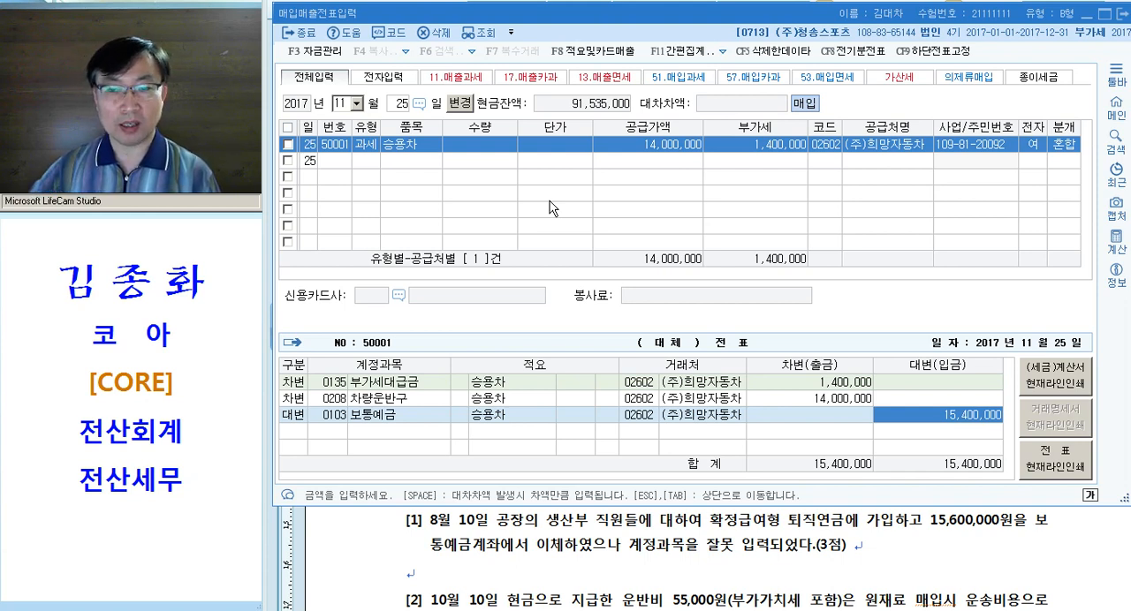
pyautogui.click(787, 398)
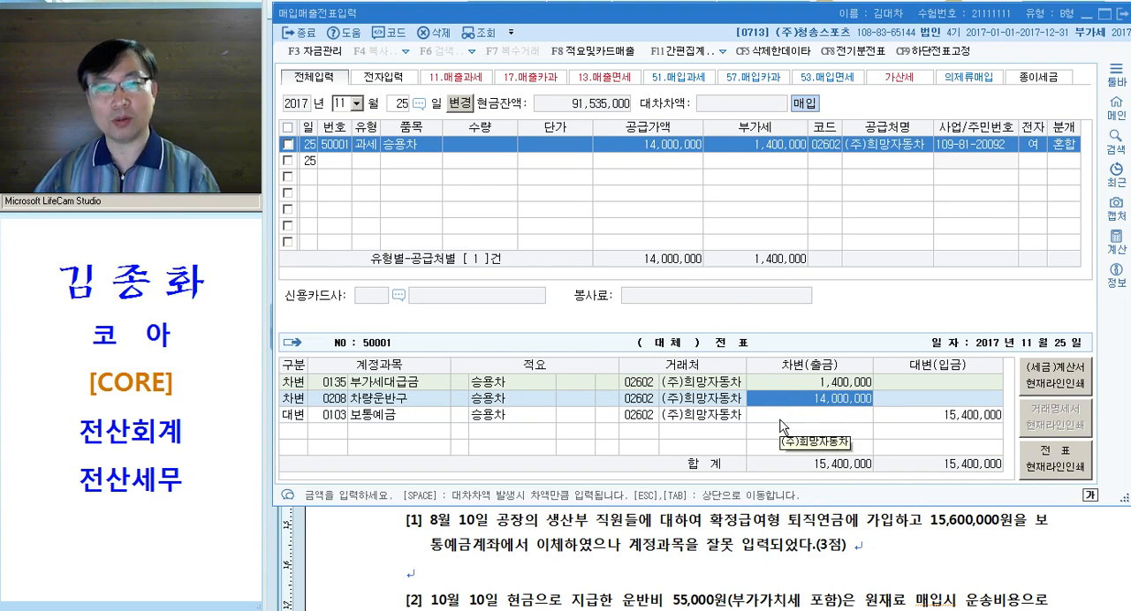
pyautogui.press('Escape')
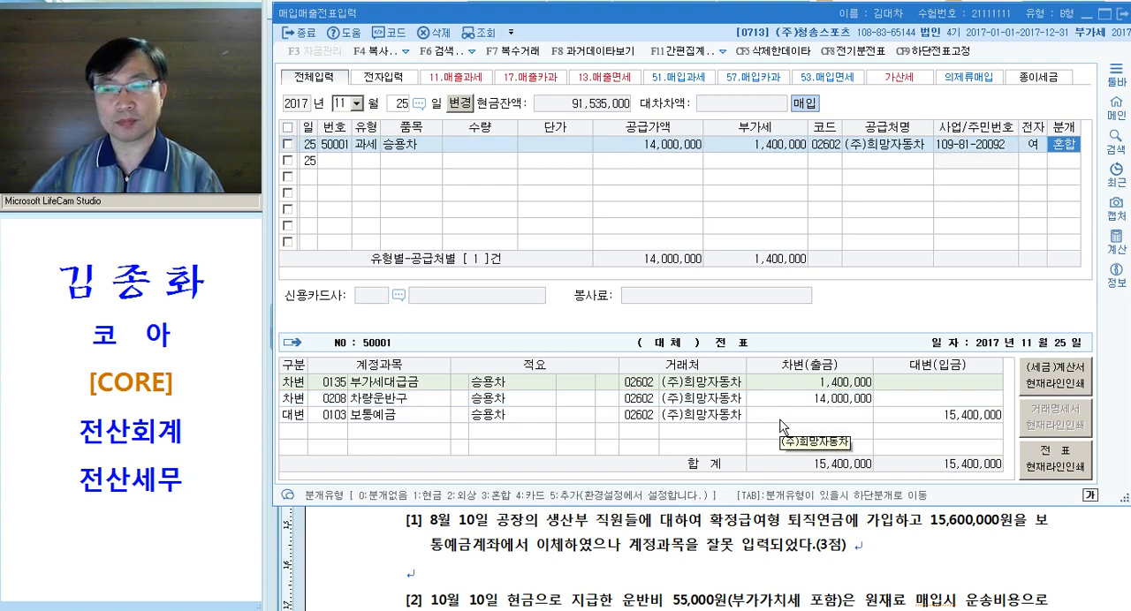
# Switch to the Hangul exam document and emphasize 제품, 330,000원(공급대가), 현금판매 and 거래명세서 in magenta in 문제3 question [6]
pyautogui.click(816, 529)
pyautogui.scroll(-1, 590, 313)
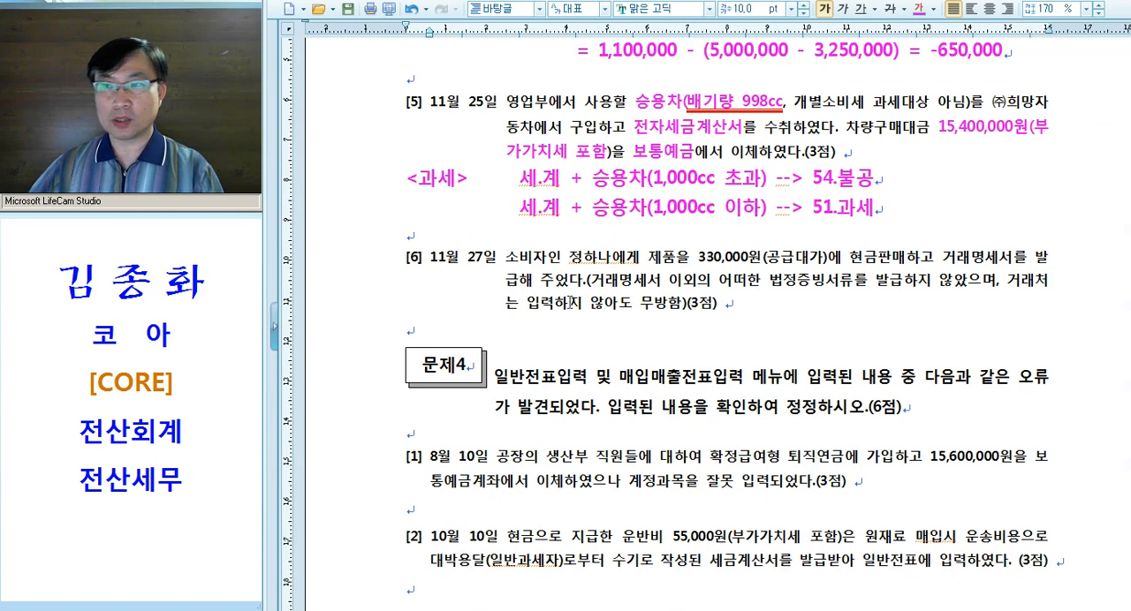
pyautogui.moveTo(648, 262); pyautogui.dragTo(928, 261)
pyautogui.hotkey('alt', 'c')
pyautogui.hotkey('alt', 'c')
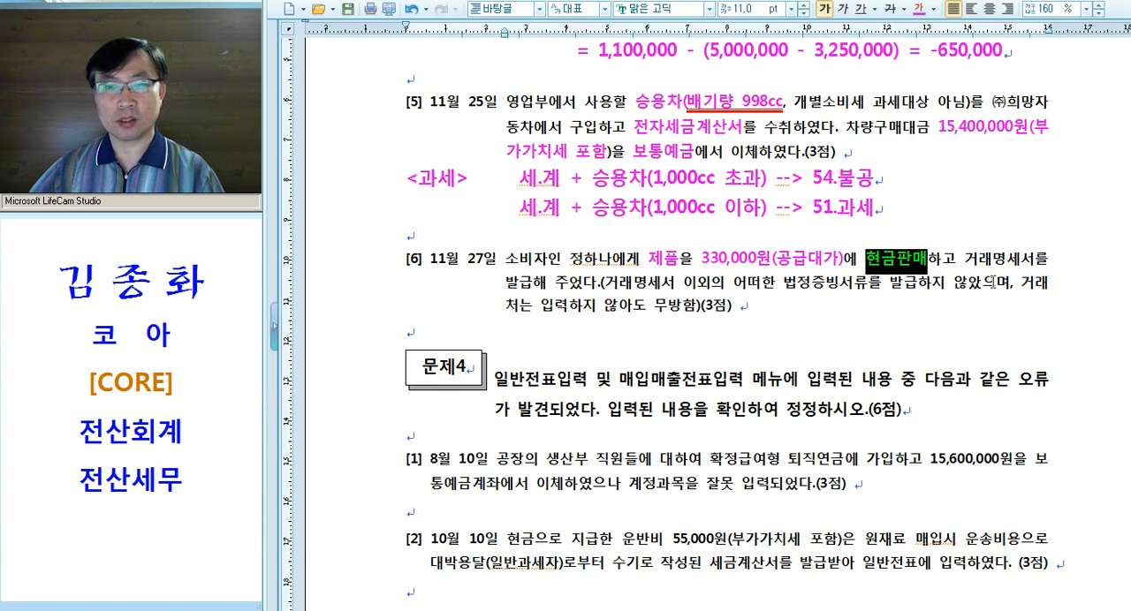
pyautogui.moveTo(965, 261); pyautogui.dragTo(1029, 272)
pyautogui.hotkey('alt', 'c')
pyautogui.click(866, 342)
# Emphasize 법정증빙서류를 발급하지 않았으며 in magenta and underline 거래처는 입력하지 않아도 무방함 in red in question [6]
pyautogui.moveTo(608, 283); pyautogui.dragTo(741, 284)
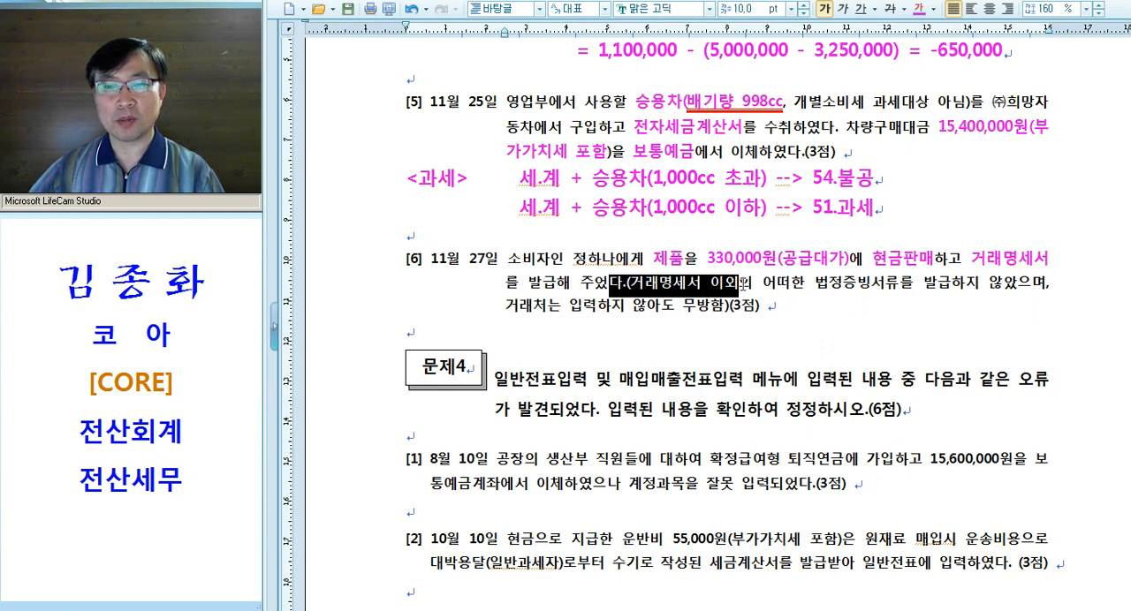
pyautogui.moveTo(815, 284); pyautogui.dragTo(1047, 288)
pyautogui.hotkey('alt', 'c')
pyautogui.moveTo(545, 311); pyautogui.dragTo(750, 308)
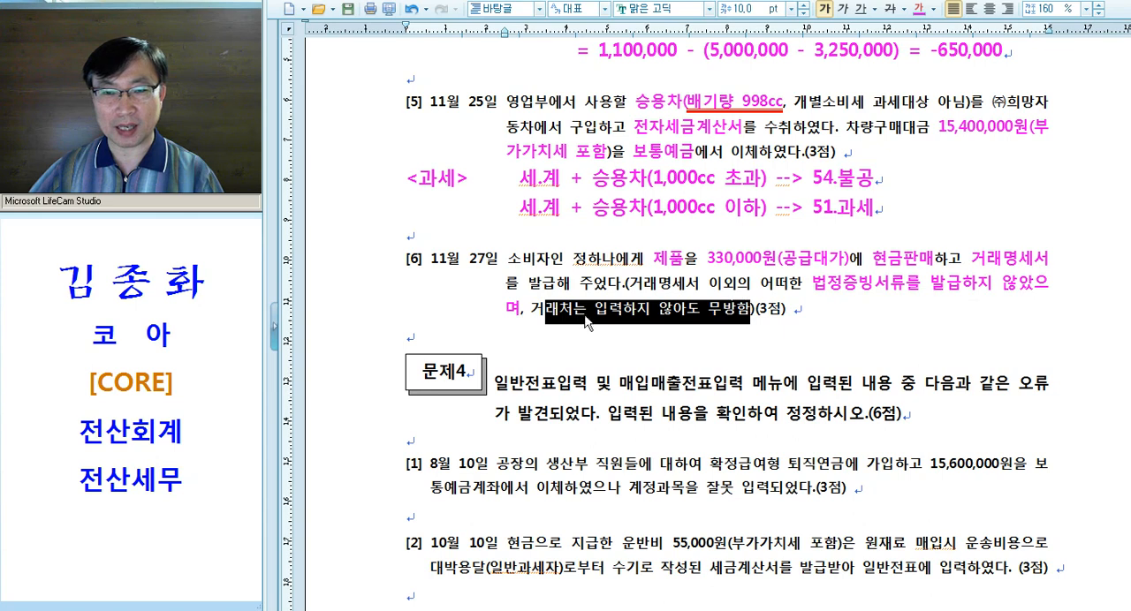
pyautogui.moveTo(532, 311); pyautogui.dragTo(750, 309)
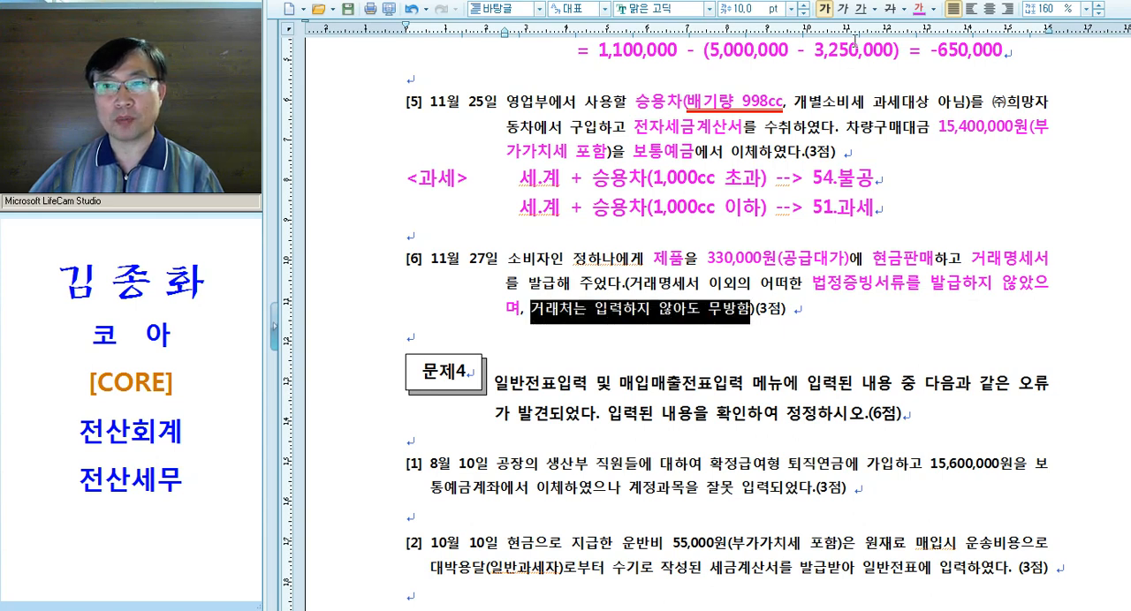
pyautogui.click(862, 8)
pyautogui.click(922, 283)
# Add the note "<무증빙 = 14.건별>" on a new line below question [6]
pyautogui.click(474, 343)
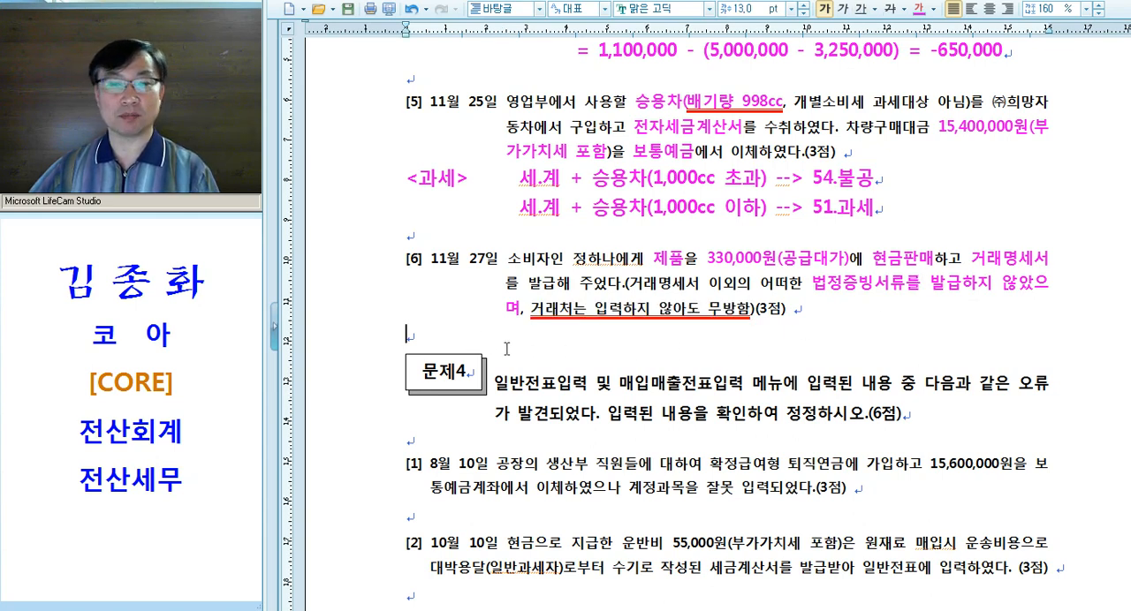
pyautogui.press('Return')
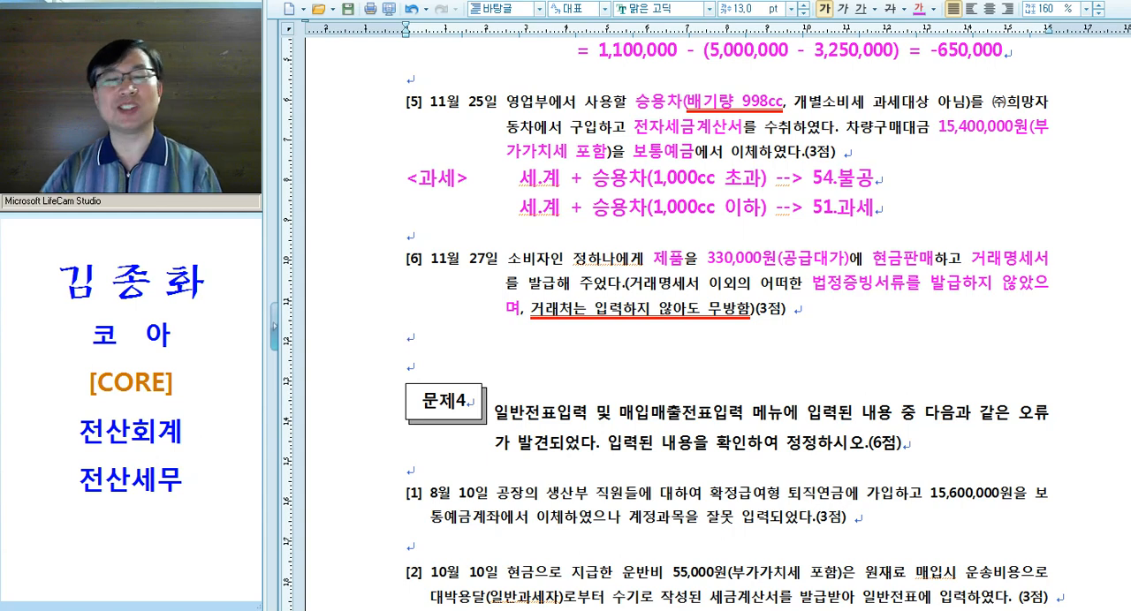
pyautogui.write('<무증빙 ')
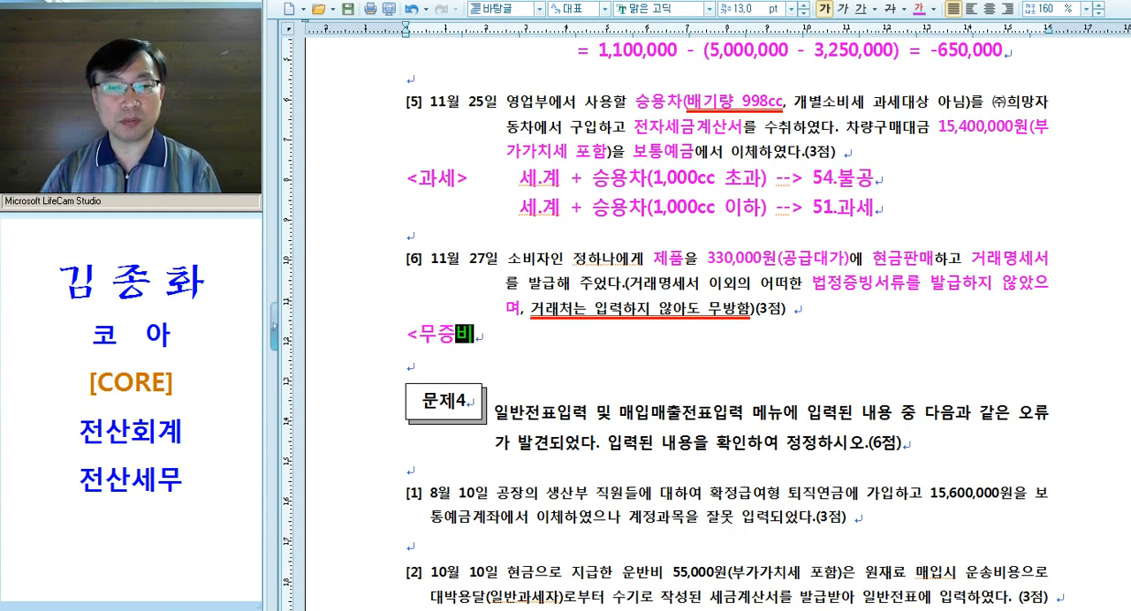
pyautogui.write('= 14.건')
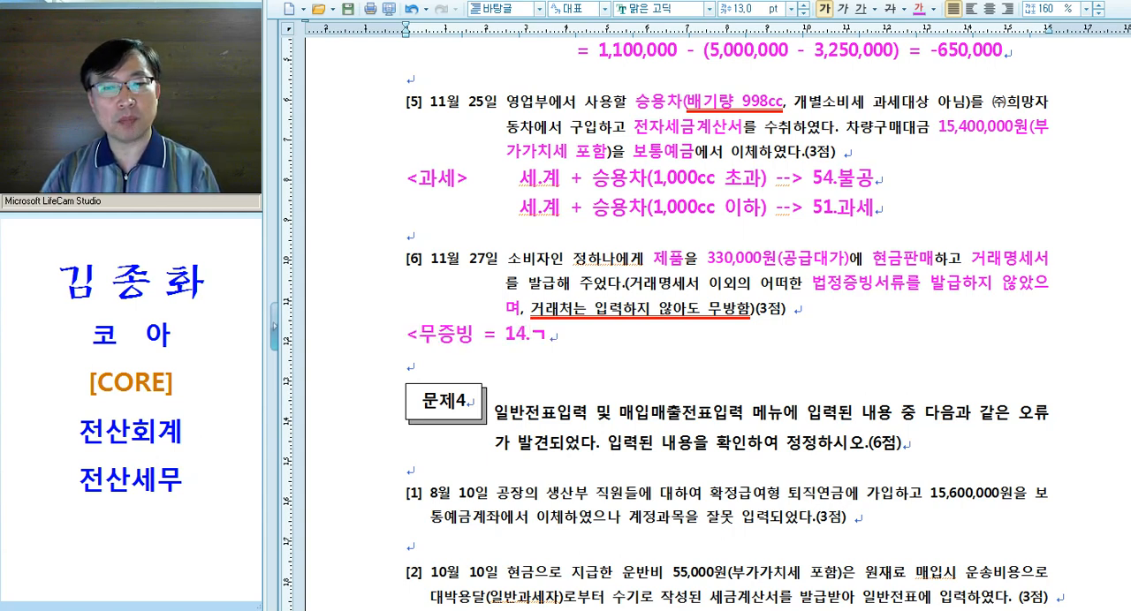
pyautogui.write('별>')
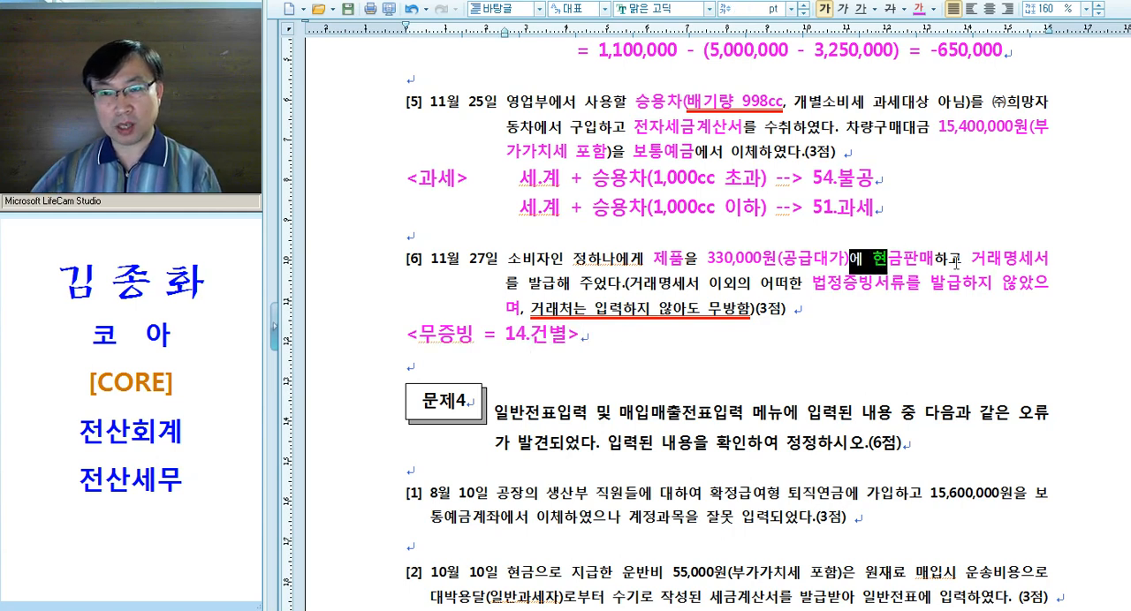
# Review the key phrases of question [6] and extend its note with "--> 건별/카과/현과 --> 공급대가로 입력!!"
pyautogui.moveTo(961, 263); pyautogui.dragTo(1044, 264)
pyautogui.moveTo(803, 284); pyautogui.dragTo(1027, 298)
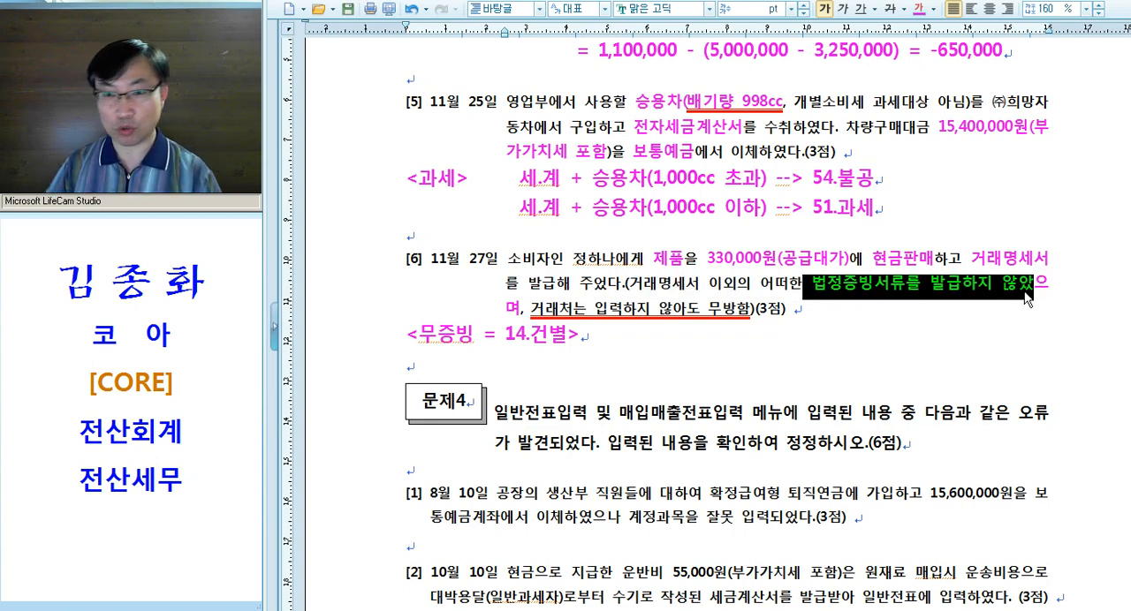
pyautogui.click(795, 316)
pyautogui.click(636, 351)
pyautogui.write('--> 건별/ㅋ')
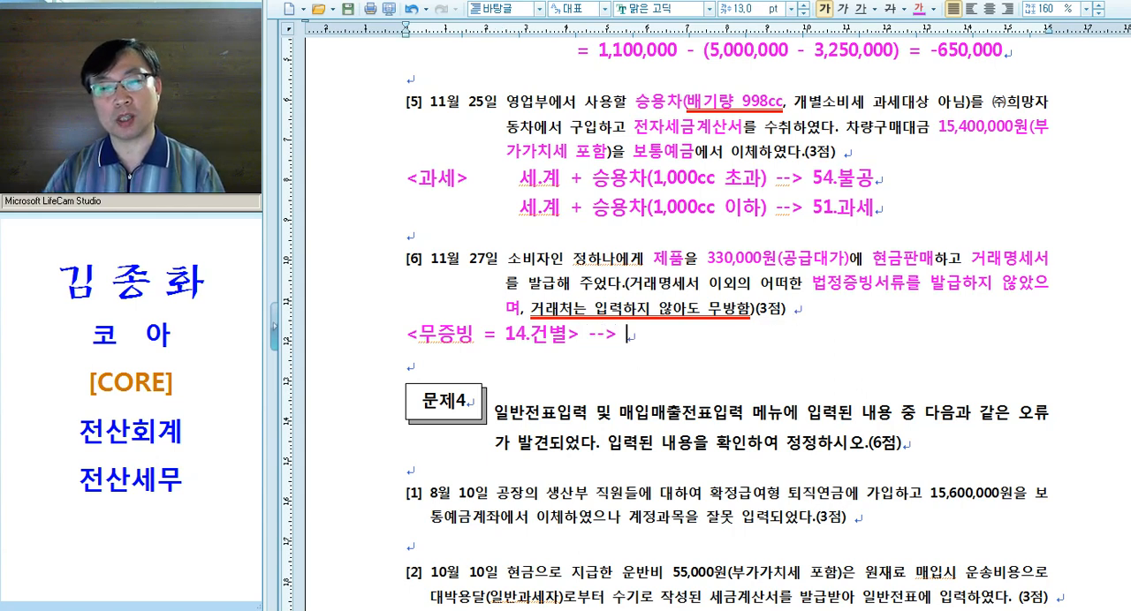
pyautogui.write('카과')
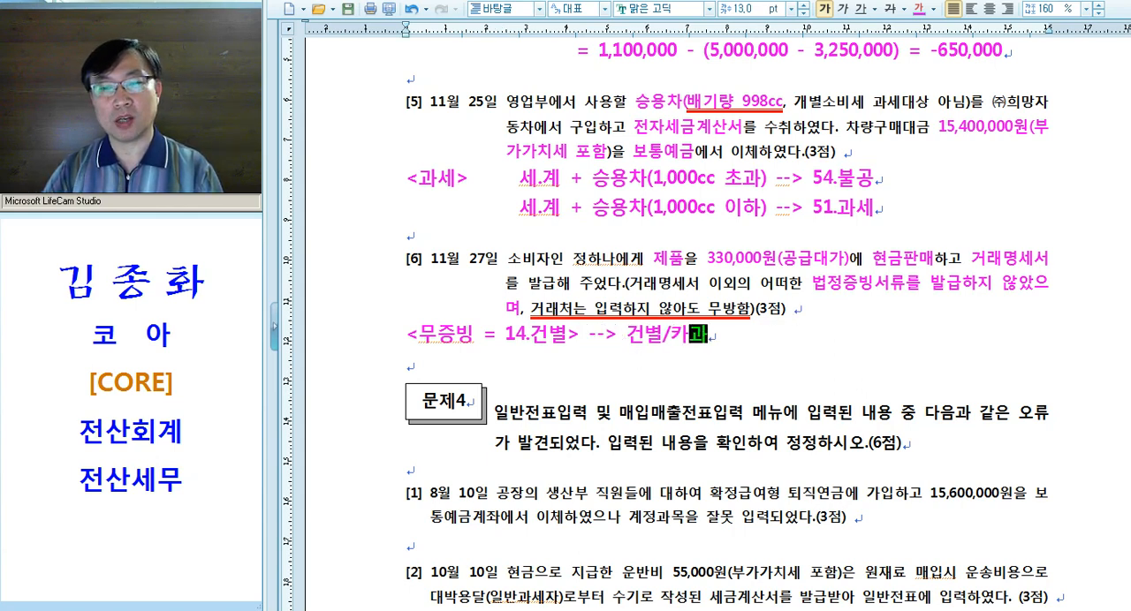
pyautogui.write('/현과 --> 공급대가')
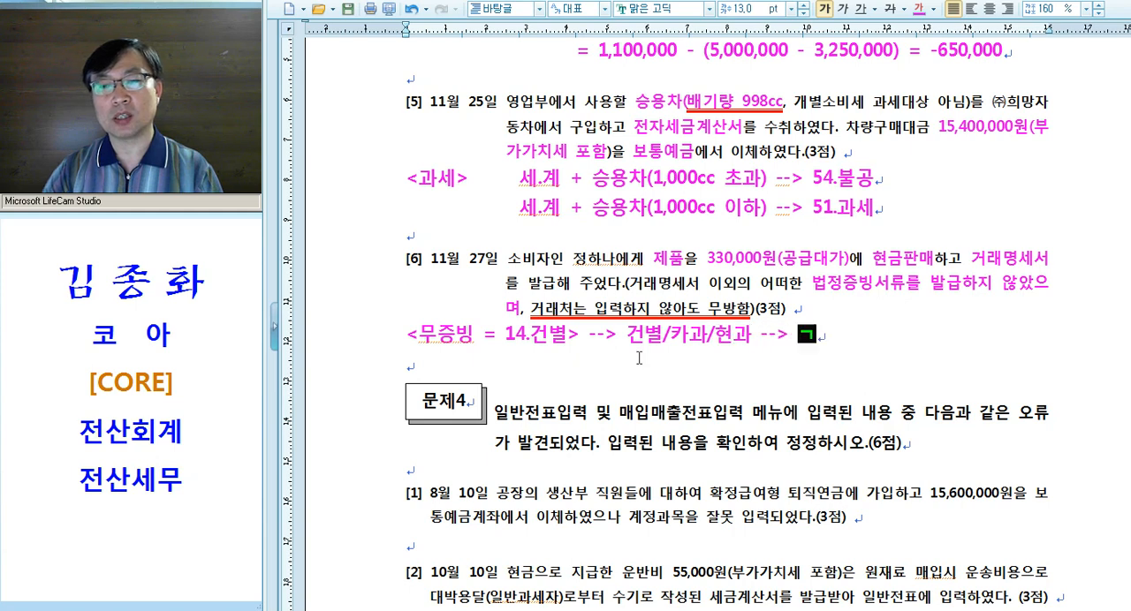
pyautogui.write('로 입력!!')
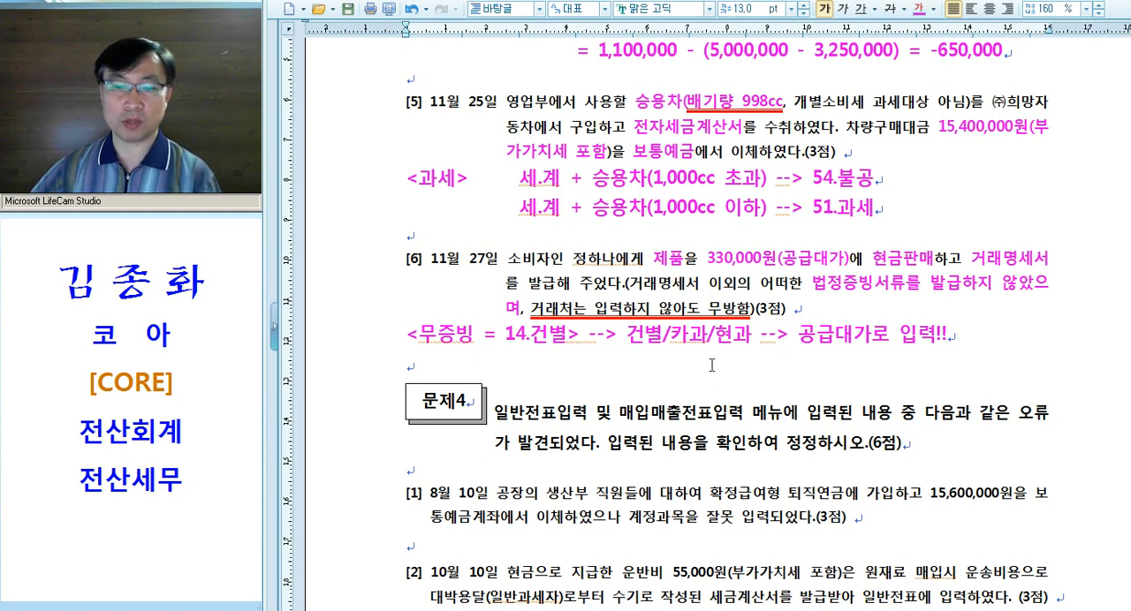
# Switch to KcLep's 매입매출전표입력 screen and set the voucher date to November 27
pyautogui.hotkey('alt', 'Tab')
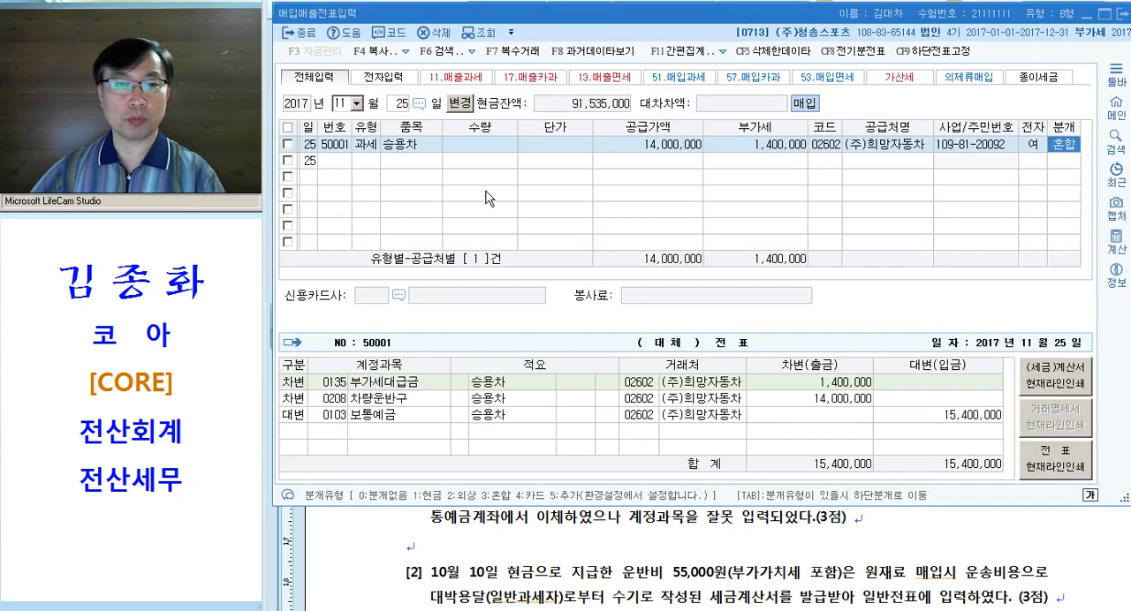
pyautogui.press('Escape')
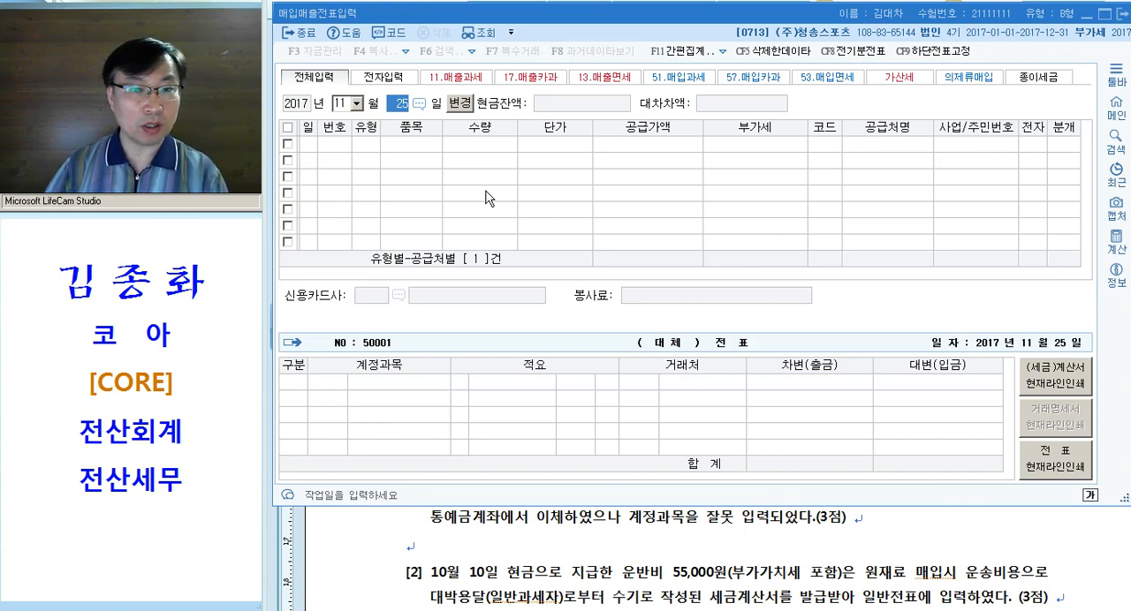
pyautogui.write('27')
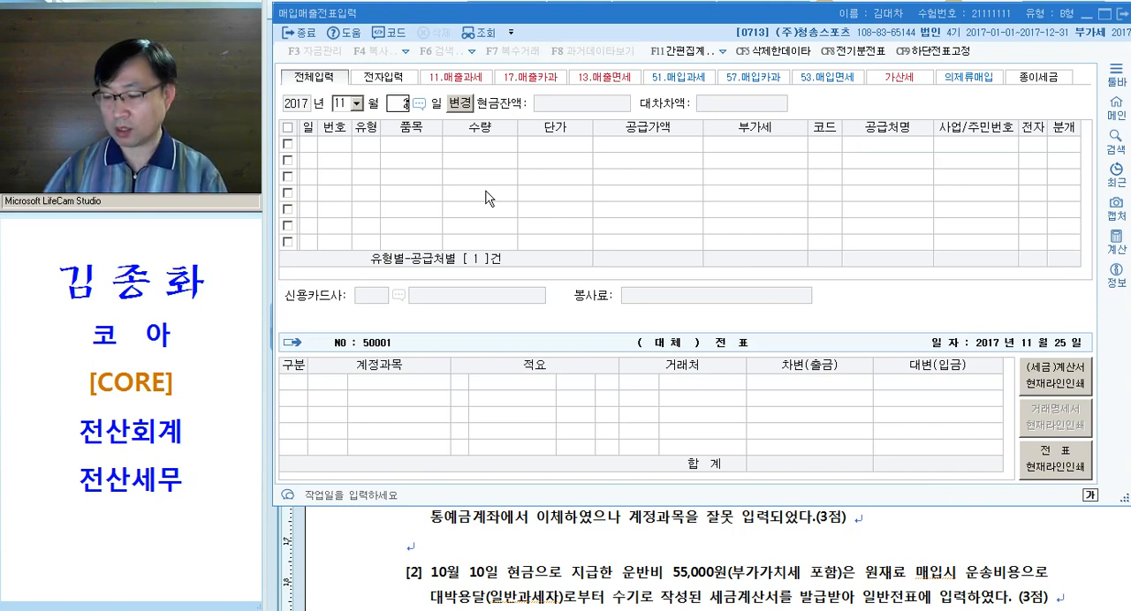
pyautogui.press('Return')
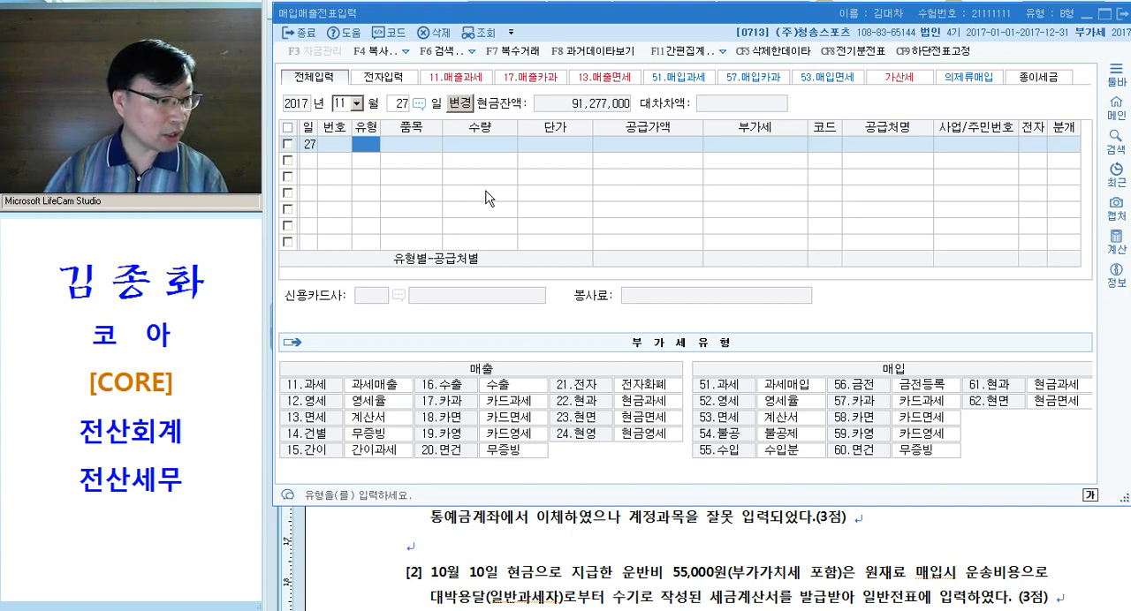
# Enter a sales line of type 14.건별 for item 제품 with a VAT-inclusive amount of 330,000
pyautogui.write('14')
pyautogui.press('Return')
pyautogui.write('제품')
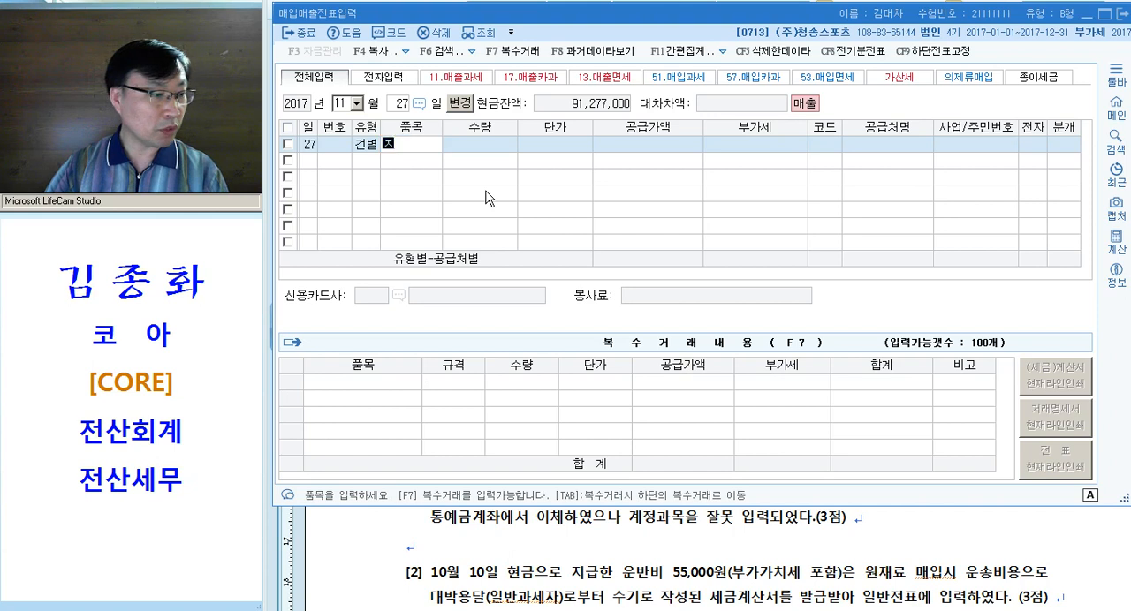
pyautogui.press('Return')
pyautogui.press('Return')
pyautogui.press('Return')
pyautogui.write('330000')
pyautogui.press('Return')
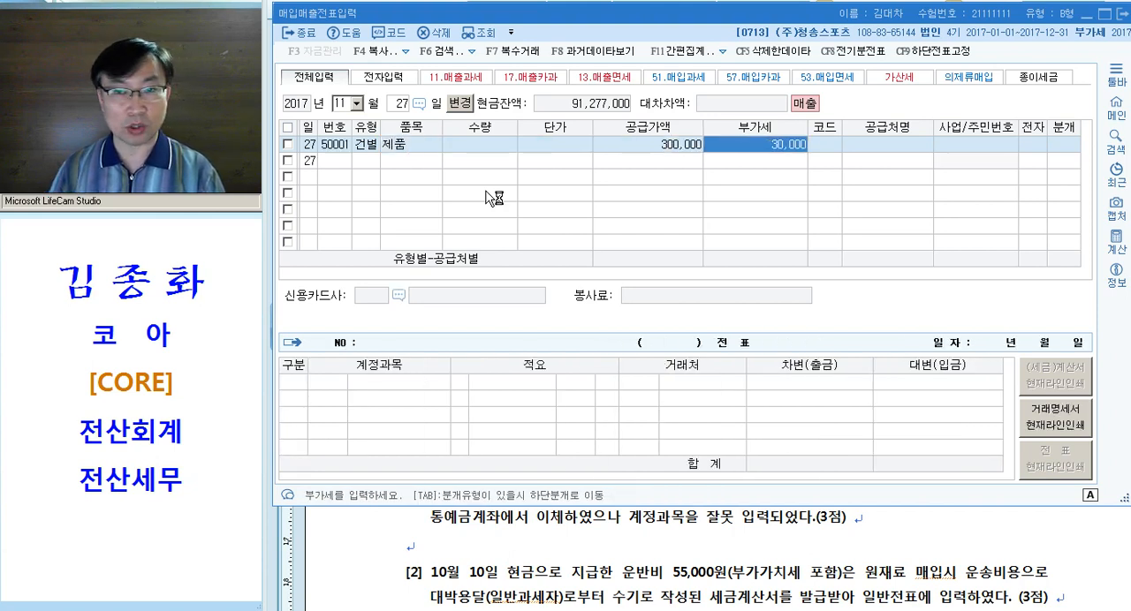
# Accept the calculated VAT, leave the customer blank, set the journal type to 현금 and accept the 제품매출 entry
pyautogui.press('Return')
pyautogui.press('Return')
pyautogui.press('Return')
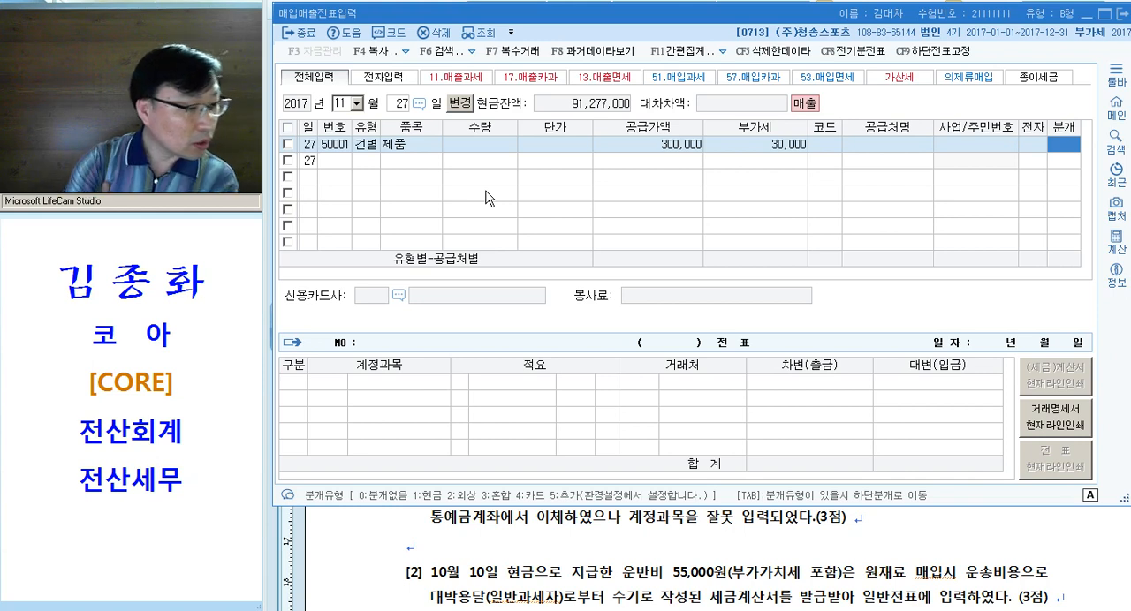
pyautogui.write('1')
pyautogui.press('Return')
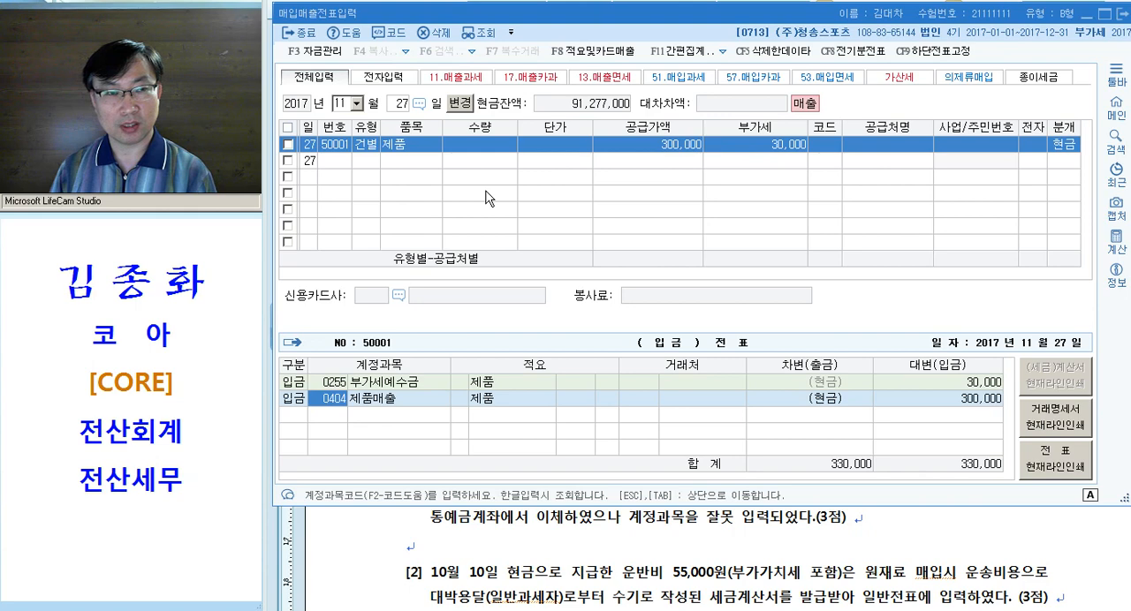
pyautogui.press('Return')
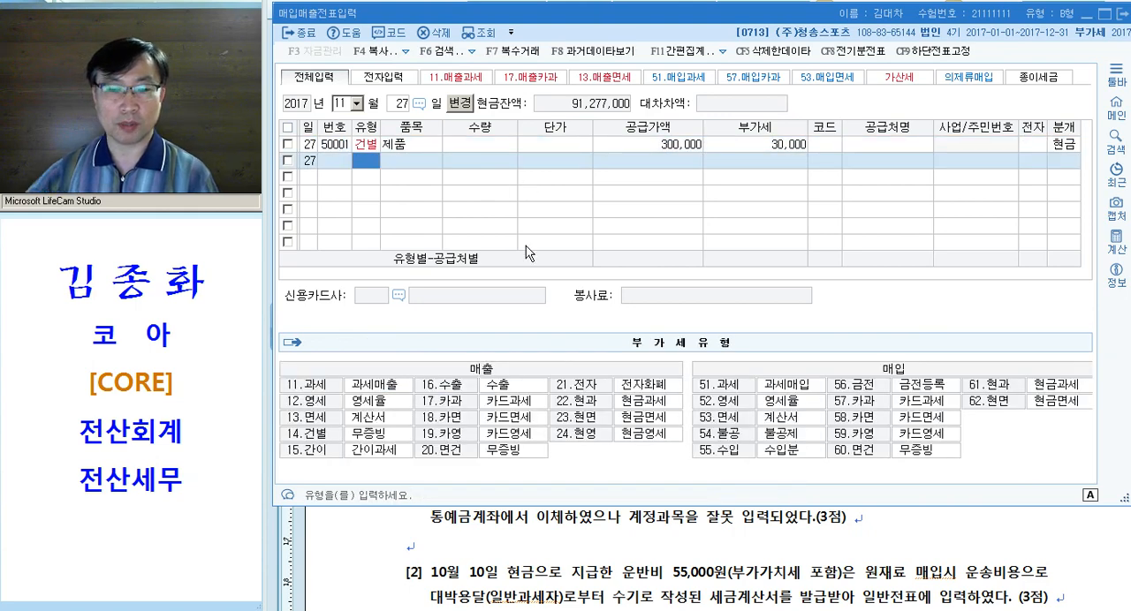
# Switch to the Hangul exam document and look over the instructions of 문제4 and the closing-adjustment questions of 문제5
pyautogui.click(666, 563)
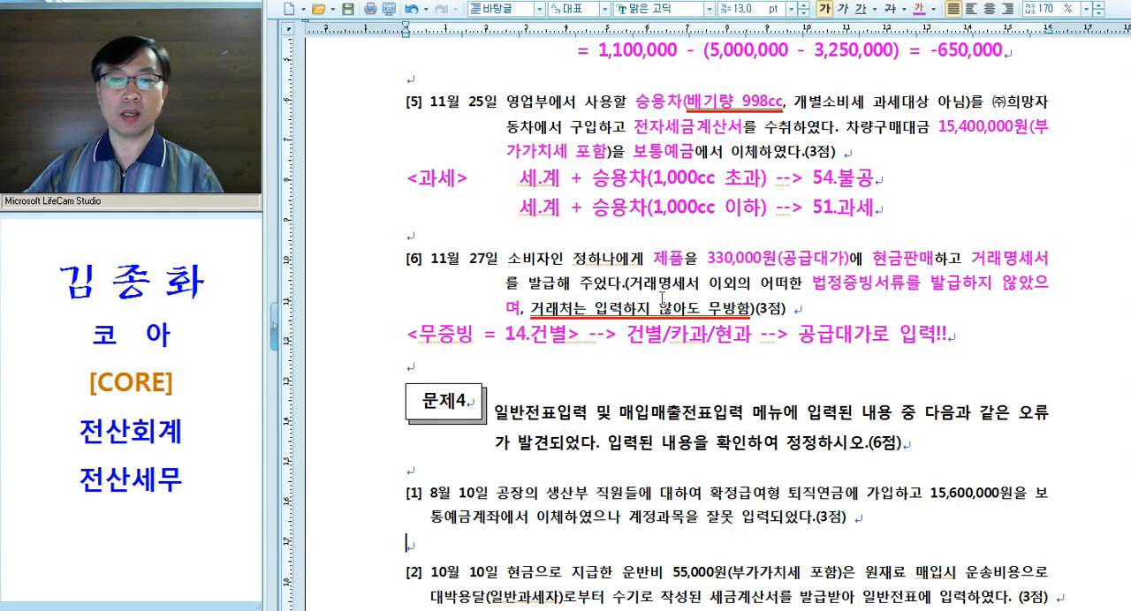
pyautogui.scroll(-3, 664, 296)
pyautogui.moveTo(494, 226); pyautogui.dragTo(747, 228)
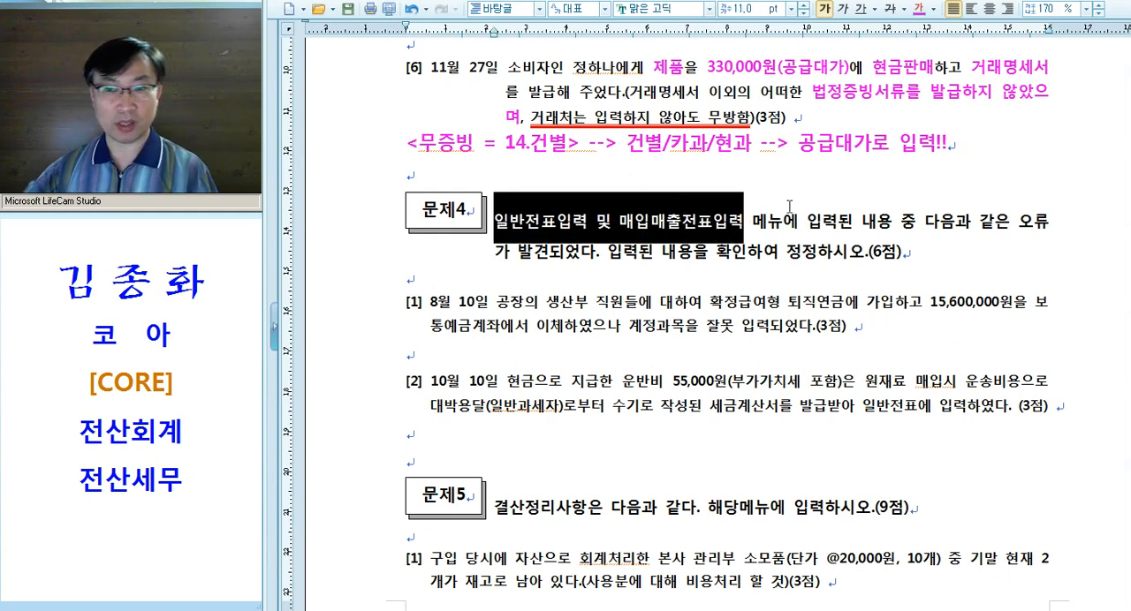
pyautogui.scroll(-3, 491, 304)
pyautogui.moveTo(373, 177); pyautogui.dragTo(389, 319)
pyautogui.scroll(-3, 568, 227)
pyautogui.moveTo(389, 189); pyautogui.dragTo(412, 505)
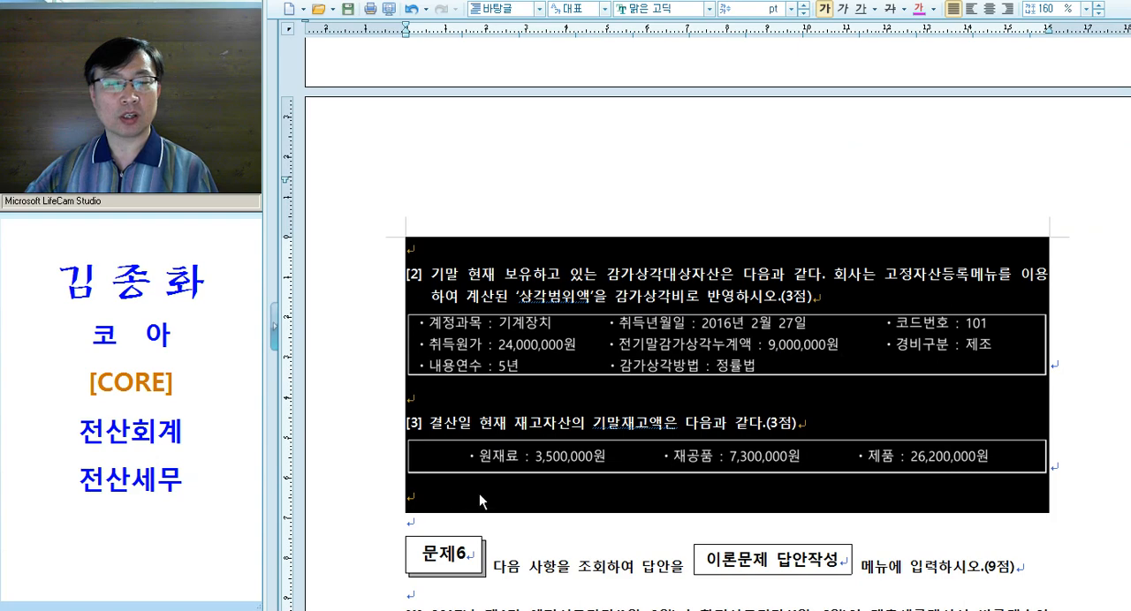
pyautogui.scroll(5, 531, 466)
pyautogui.click(568, 386)
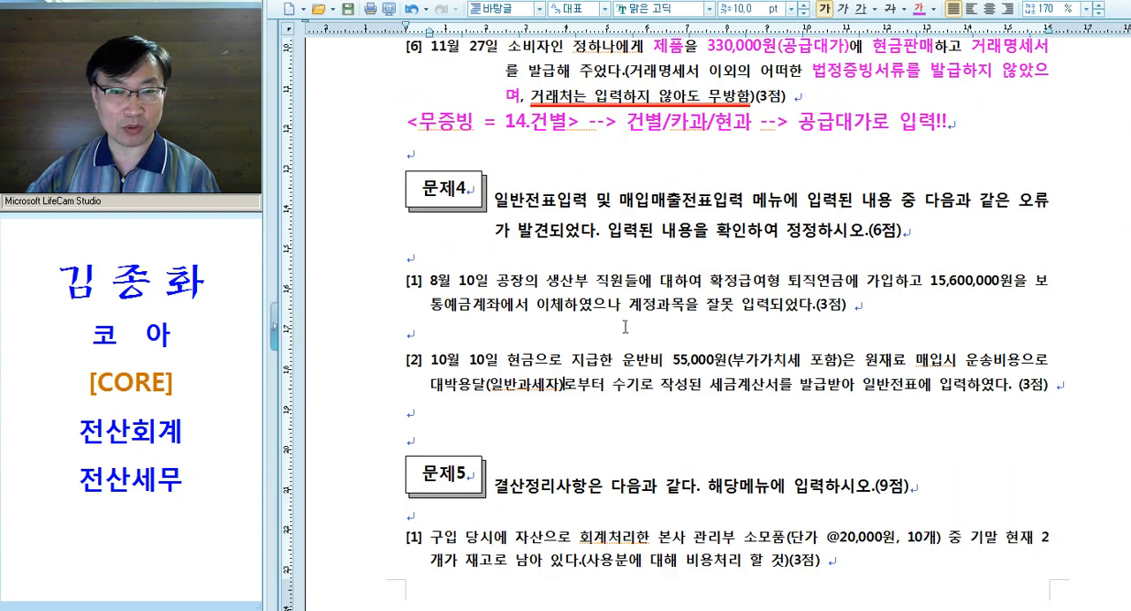
# Emphasize 공장의 생산부 직원, 확정급여형 퇴직연금 and 보통예금 in magenta in 문제4 question [1], and review its wording
pyautogui.scroll(-3, 673, 305)
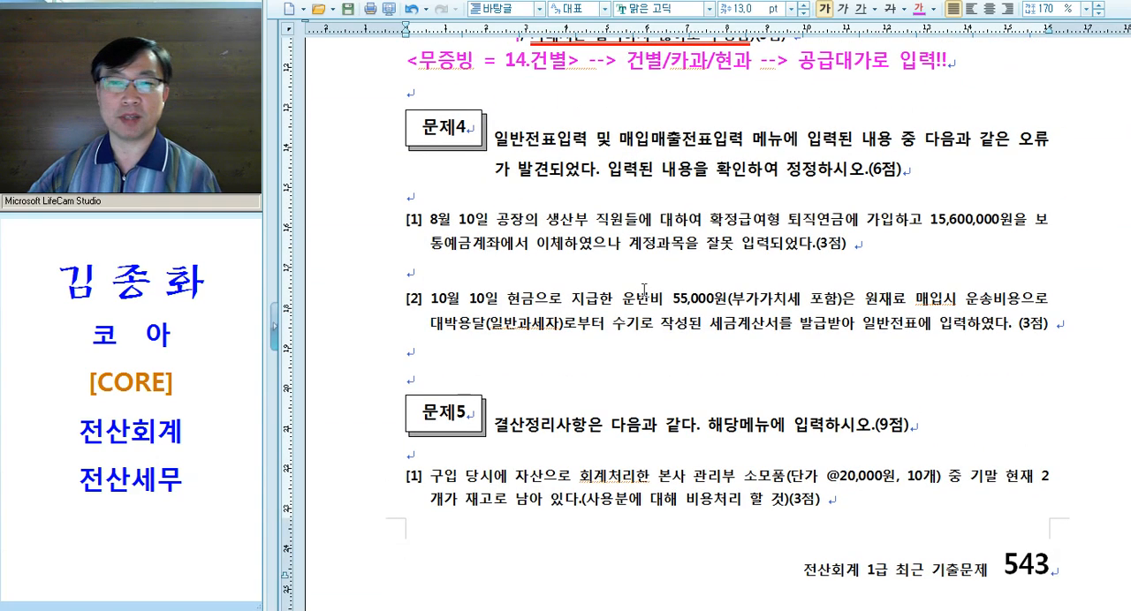
pyautogui.moveTo(496, 161); pyautogui.dragTo(624, 165)
pyautogui.hotkey('alt', 'c')
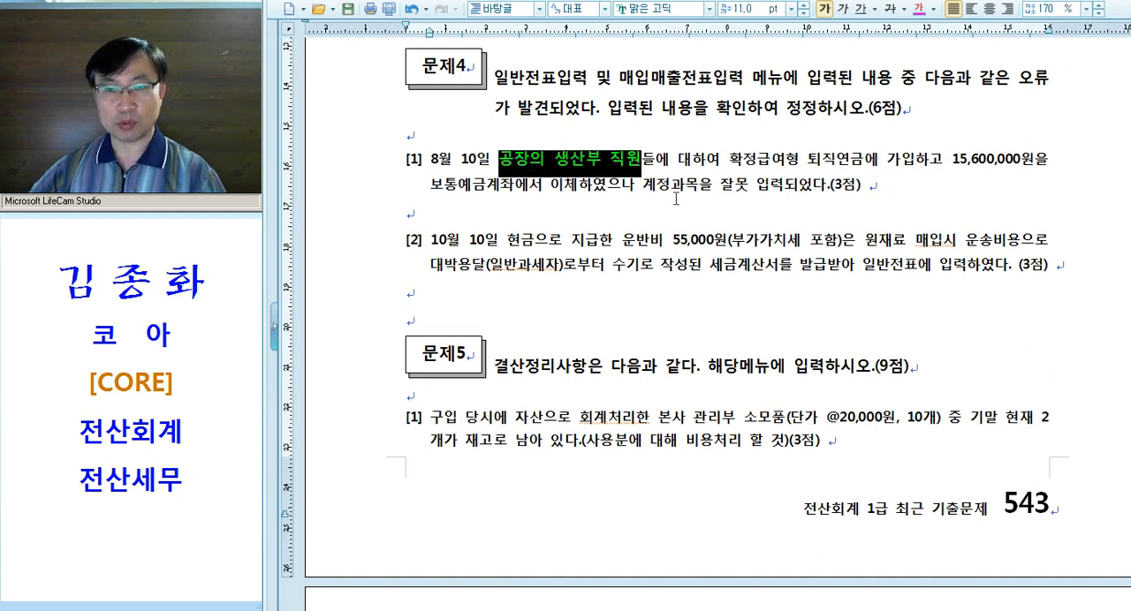
pyautogui.moveTo(729, 163); pyautogui.dragTo(876, 165)
pyautogui.hotkey('alt', 'c')
pyautogui.moveTo(452, 188); pyautogui.dragTo(510, 188)
pyautogui.hotkey('alt', 'c')
pyautogui.moveTo(682, 187); pyautogui.dragTo(827, 188)
pyautogui.click(820, 187)
pyautogui.moveTo(723, 161); pyautogui.dragTo(844, 160)
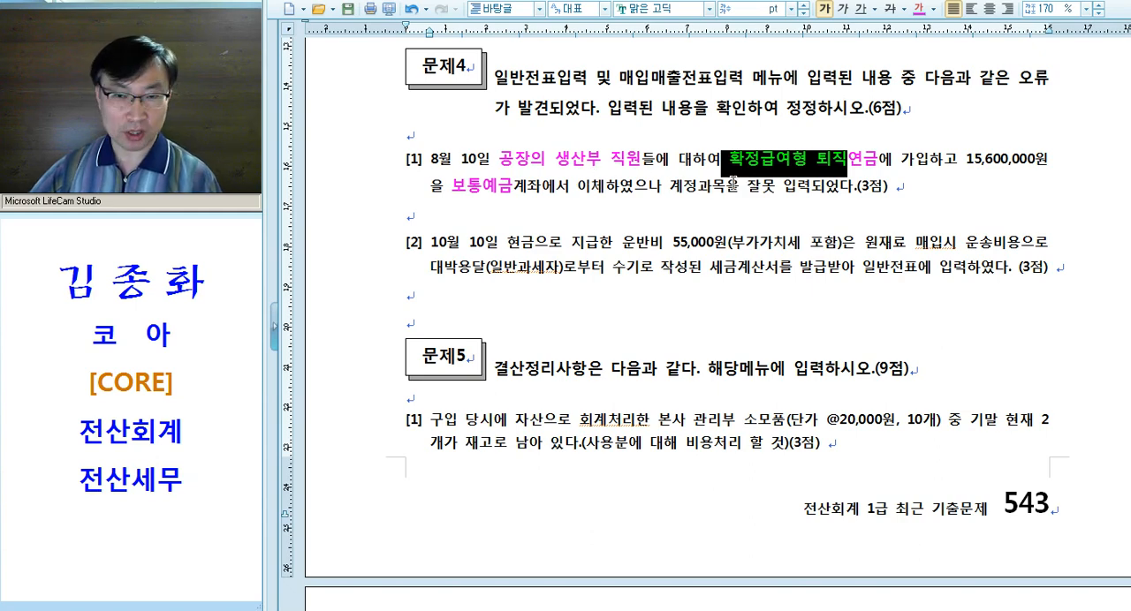
# Switch to KcLep's 일반전표입력 and open the entries dated 8월 10일
pyautogui.click(732, 184)
pyautogui.hotkey('alt', 'Tab')
pyautogui.click(440, 132)
pyautogui.press('Escape')
pyautogui.press('Escape')
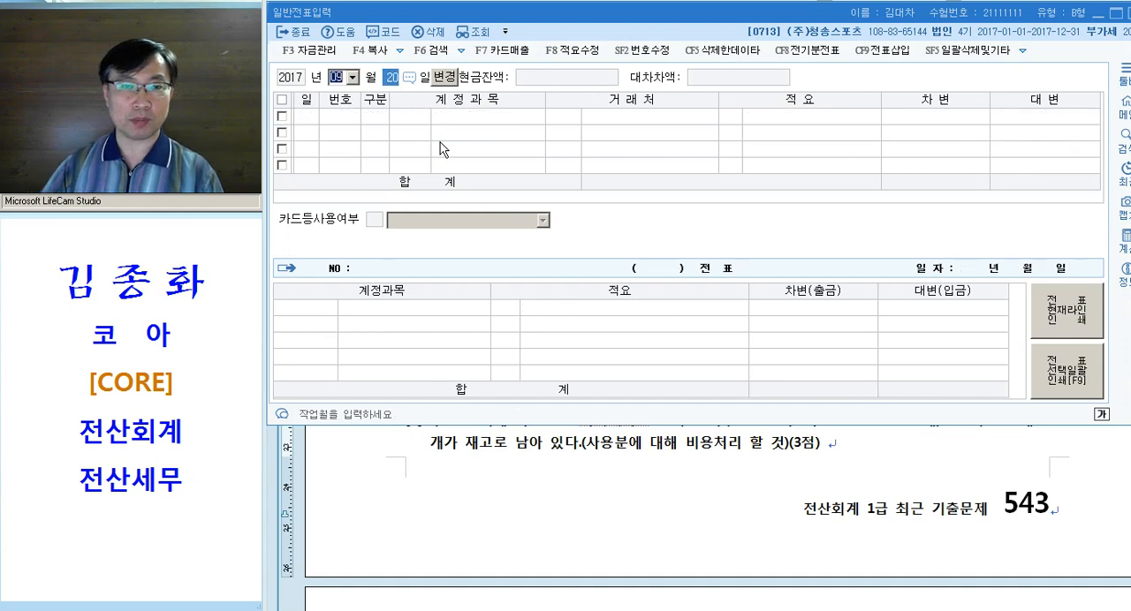
pyautogui.write('0810')
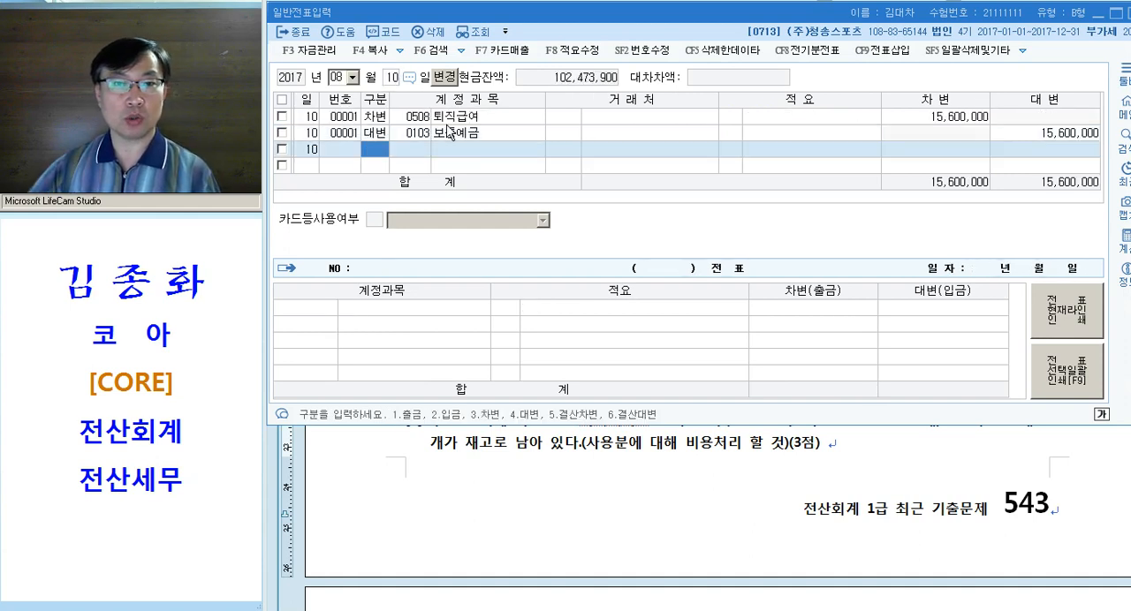
# Replace the debit account 퇴직급여 with 0186 퇴직연금운용자산 in the 8월 10일 voucher and leave the entry
pyautogui.click(428, 117)
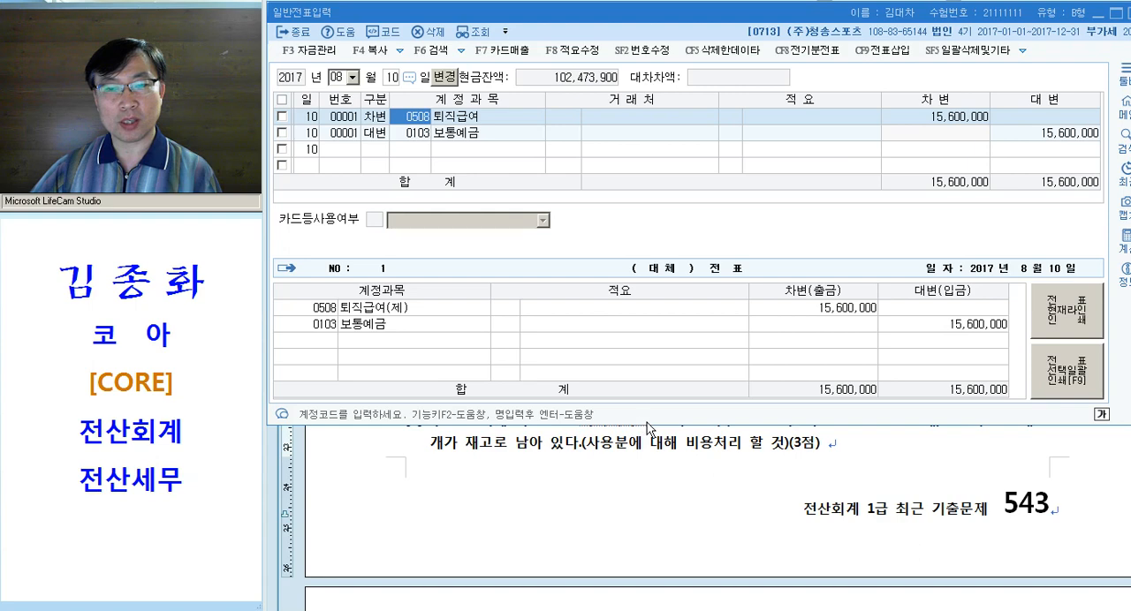
pyautogui.moveTo(647, 422); pyautogui.dragTo(654, 528)
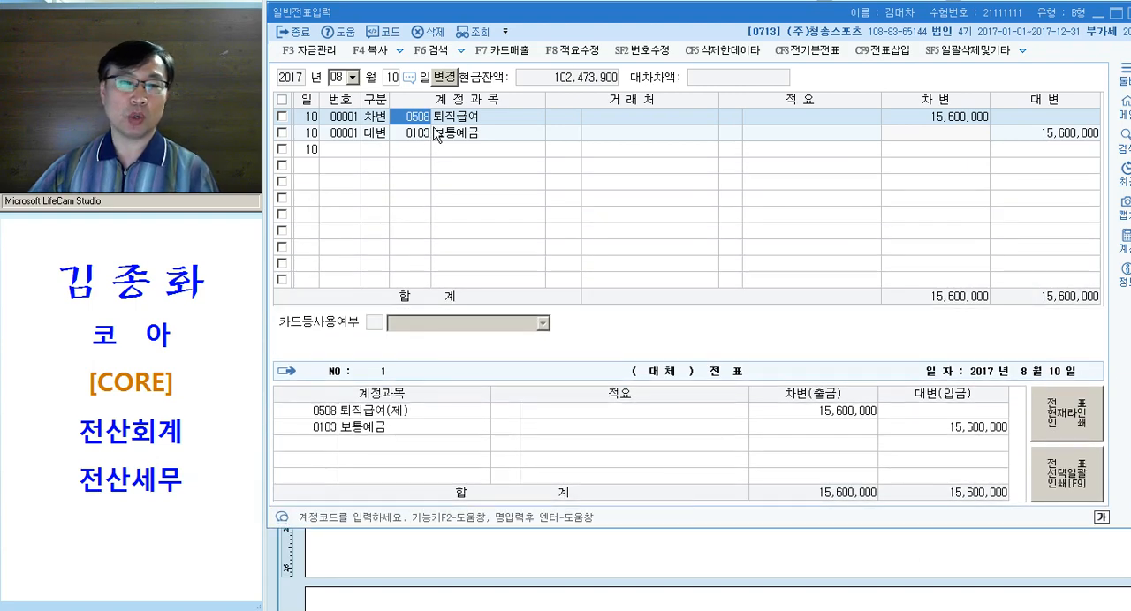
pyautogui.write('퇴직')
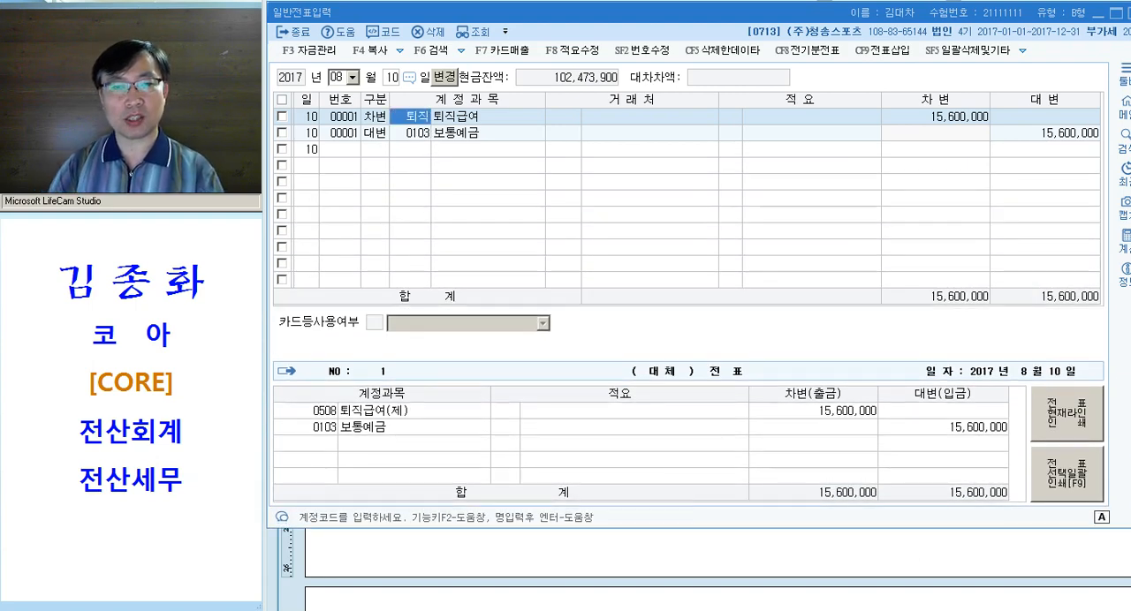
pyautogui.press('Return')
pyautogui.press('Down')
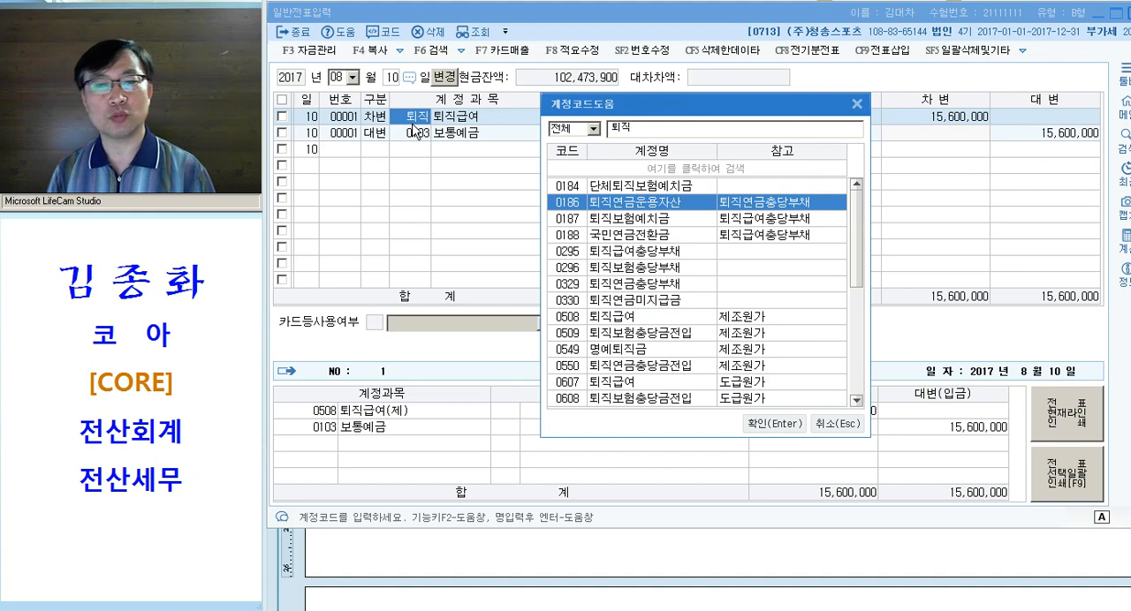
pyautogui.press('Return')
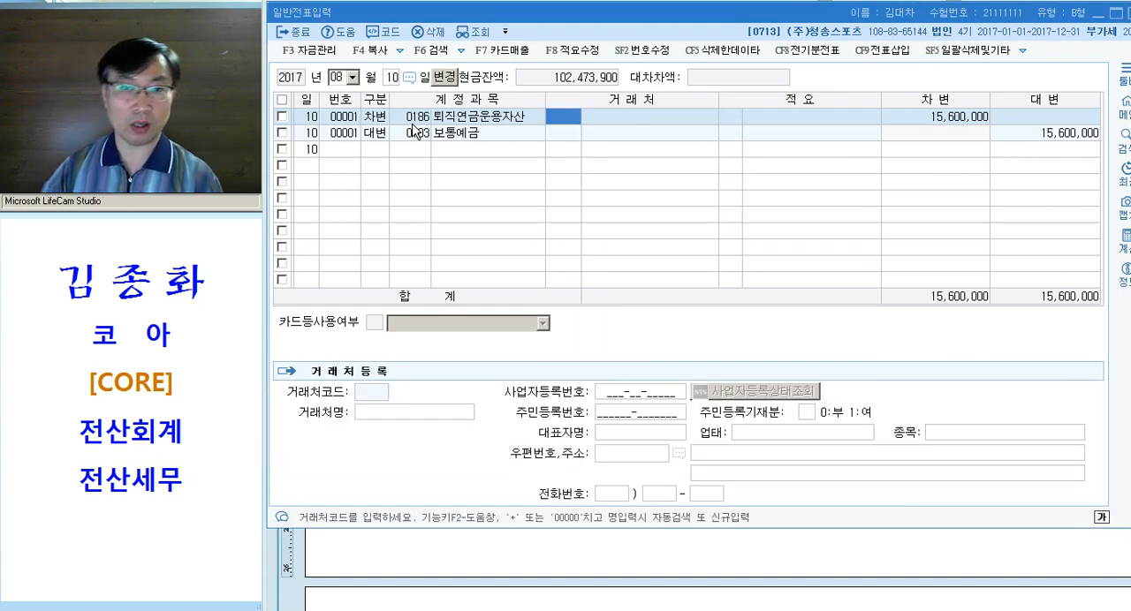
pyautogui.click(413, 125)
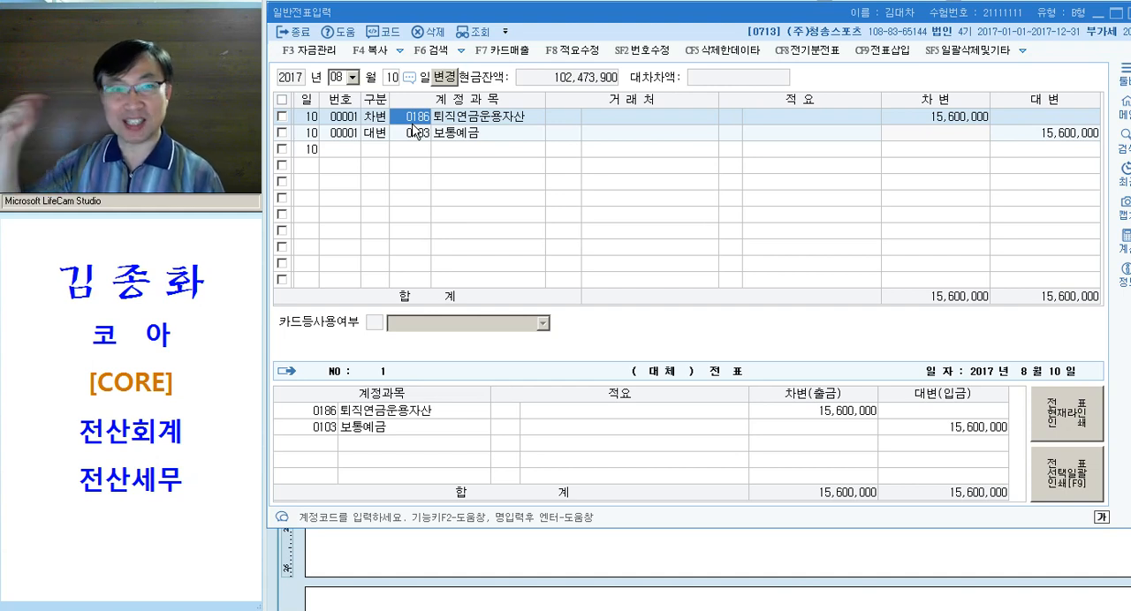
pyautogui.press('Escape')
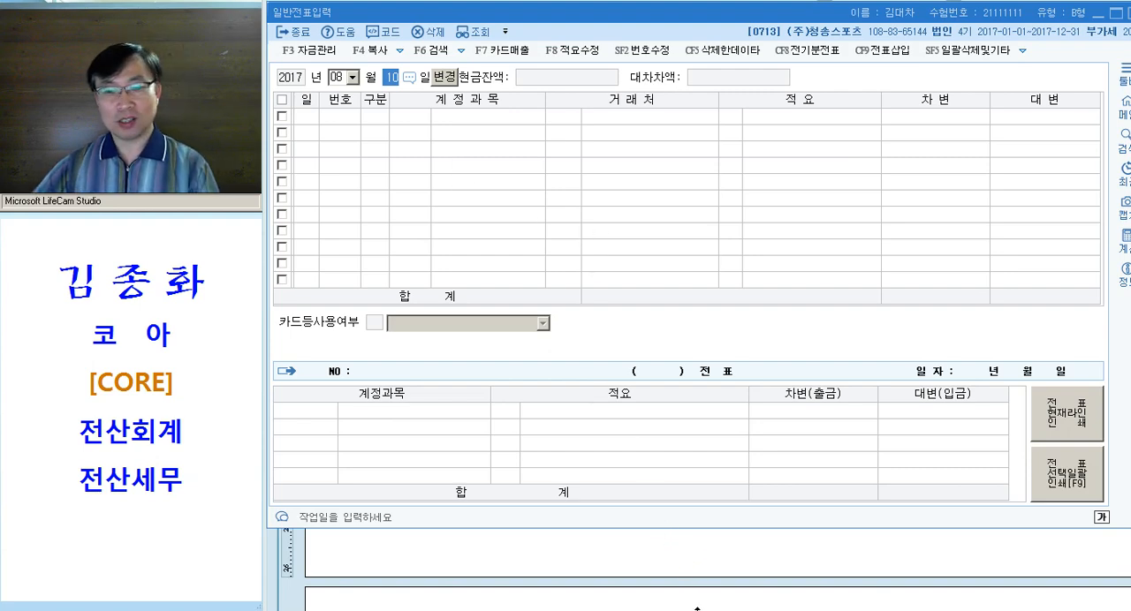
# Switch to the Hangul exam document and emphasize 운반비, 포함 and 원재료 매입시 운송비용 in magenta in 문제4 question [2]
pyautogui.hotkey('alt', 'Tab')
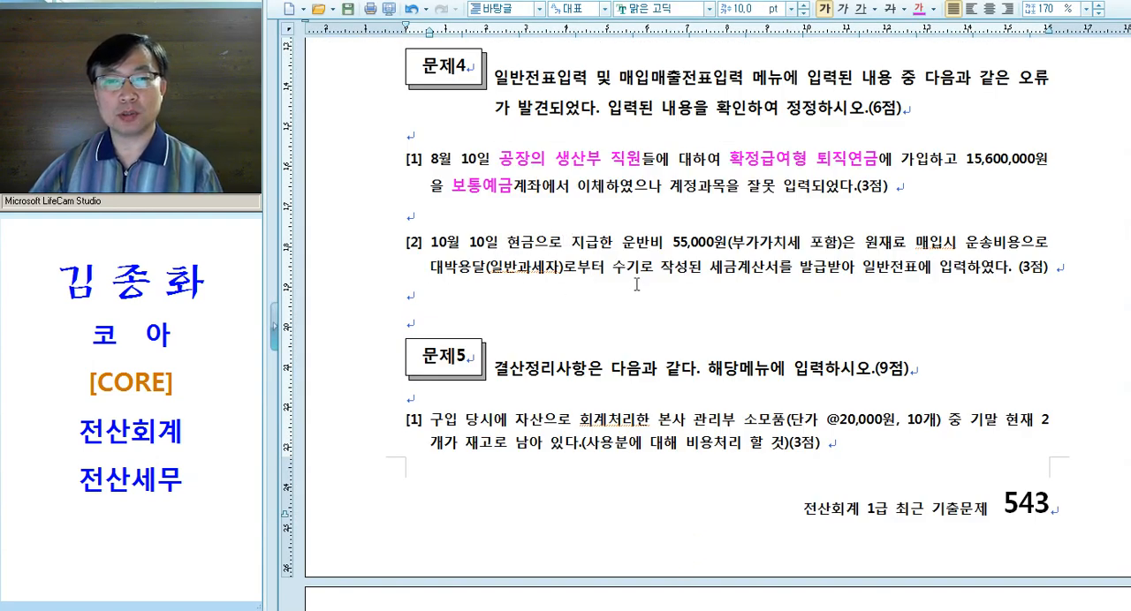
pyautogui.moveTo(622, 249); pyautogui.dragTo(661, 250)
pyautogui.hotkey('alt', 'c')
pyautogui.click(840, 270)
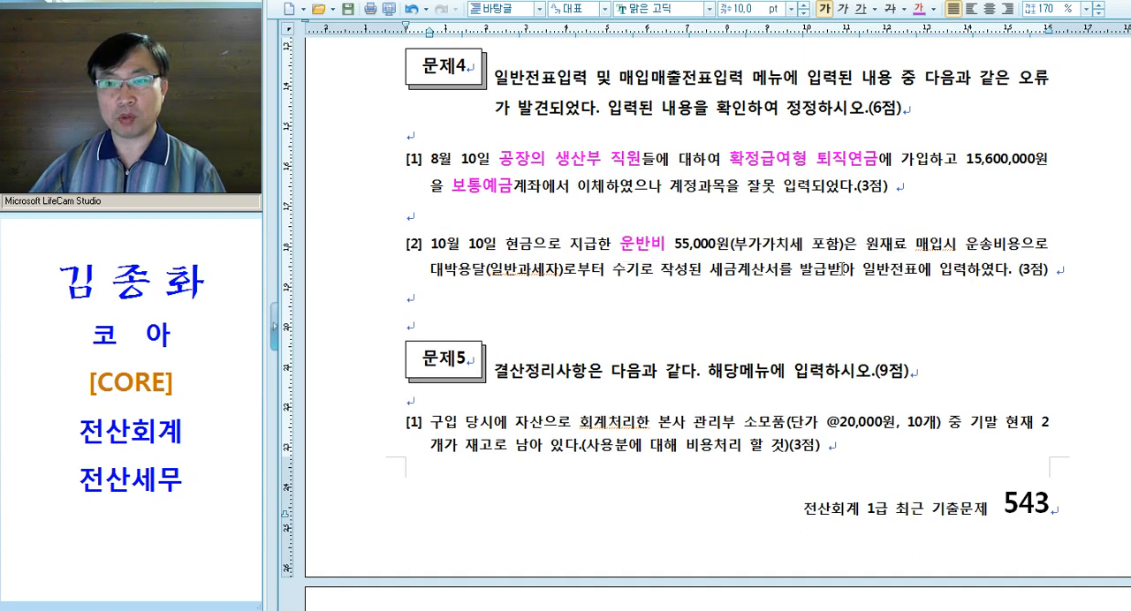
pyautogui.doubleClick(828, 245)
pyautogui.hotkey('alt', 'c')
pyautogui.moveTo(868, 244); pyautogui.dragTo(1032, 248)
pyautogui.hotkey('alt', 'c')
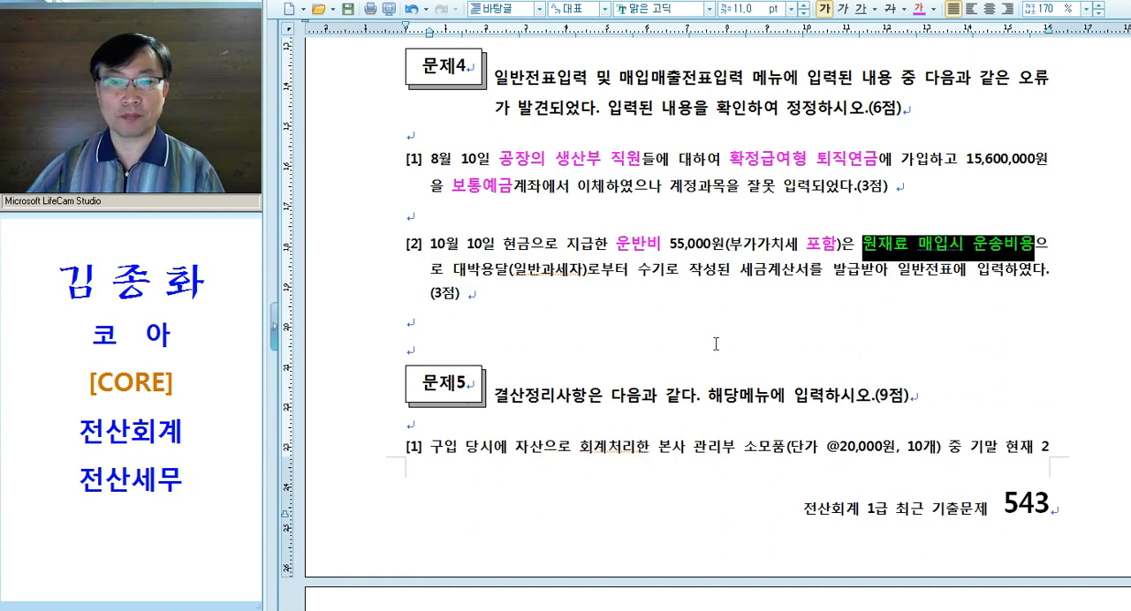
# Emphasize 세금계산서, 수기 and 일반전표에 입력 in magenta in 문제4 question [2]
pyautogui.click(716, 344)
pyautogui.moveTo(730, 276); pyautogui.dragTo(812, 277)
pyautogui.hotkey('alt', 'c')
pyautogui.click(847, 301)
pyautogui.moveTo(630, 277); pyautogui.dragTo(664, 277)
pyautogui.hotkey('alt', 'c')
pyautogui.click(793, 299)
pyautogui.moveTo(903, 277); pyautogui.dragTo(1007, 277)
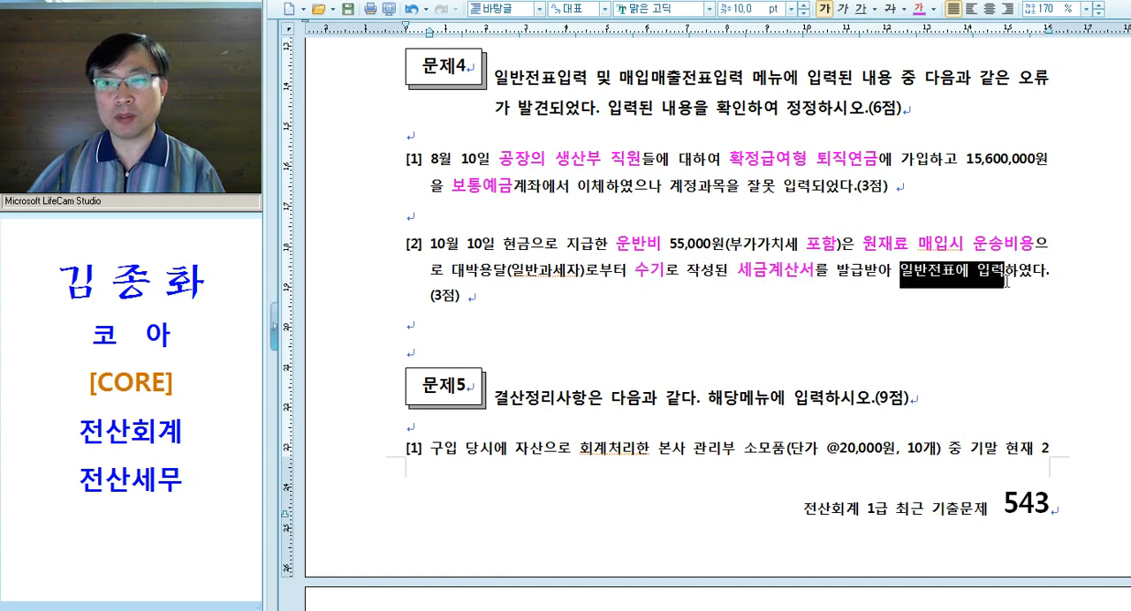
pyautogui.hotkey('alt', 'c')
pyautogui.click(800, 292)
pyautogui.moveTo(737, 276); pyautogui.dragTo(819, 276)
pyautogui.hotkey('alt', 'c')
pyautogui.moveTo(877, 249); pyautogui.dragTo(948, 248)
pyautogui.click(813, 276)
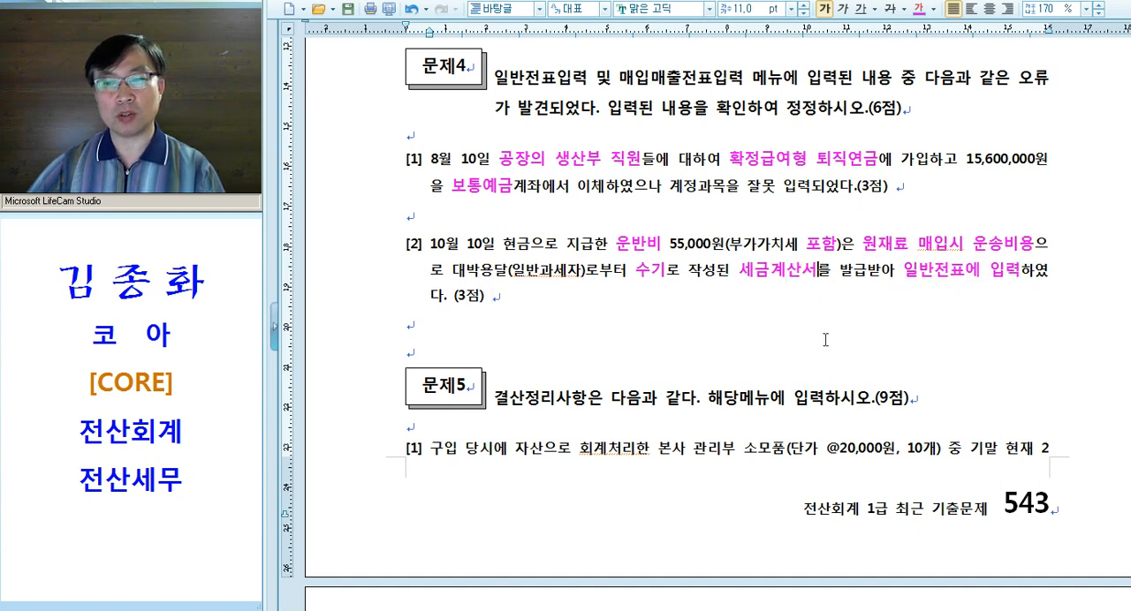
pyautogui.write('-->')
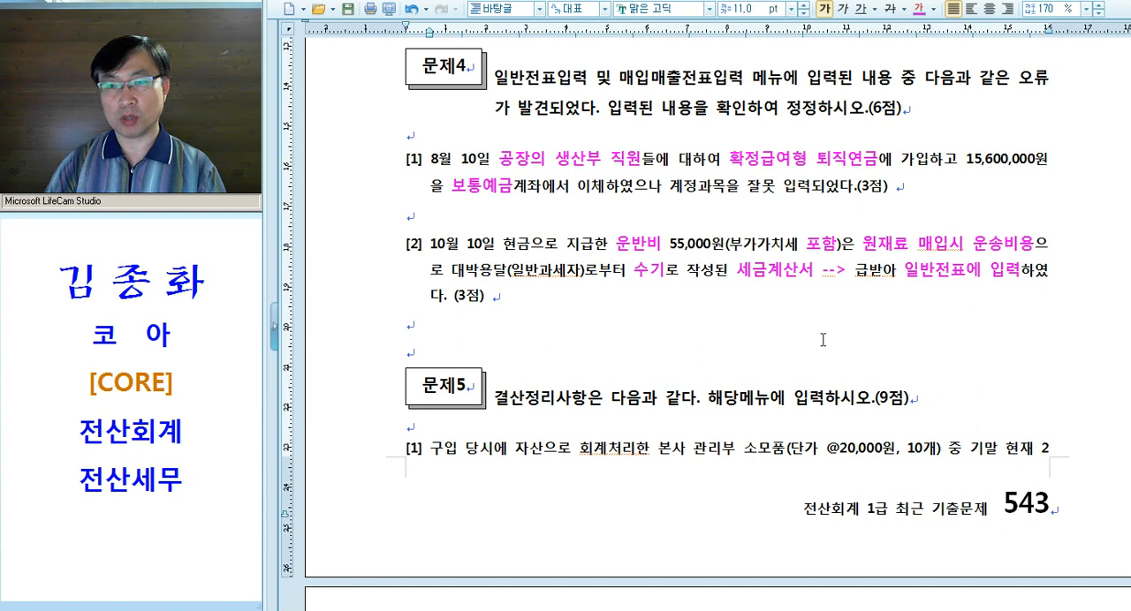
pyautogui.press('BackSpace')
pyautogui.press('BackSpace')
pyautogui.press('BackSpace')
pyautogui.press('BackSpace')
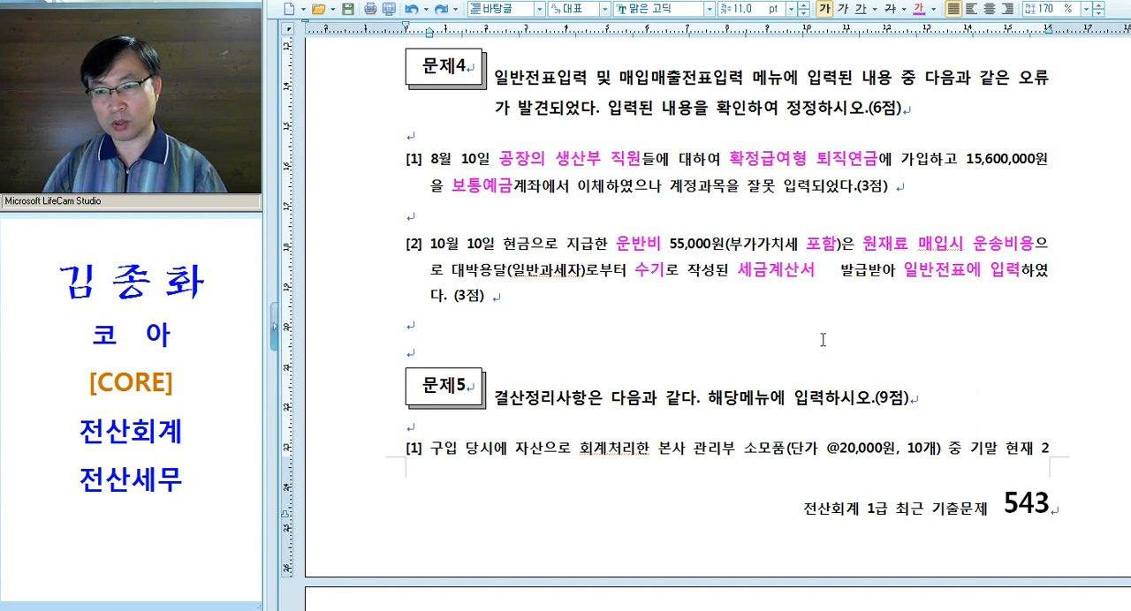
pyautogui.write('를')
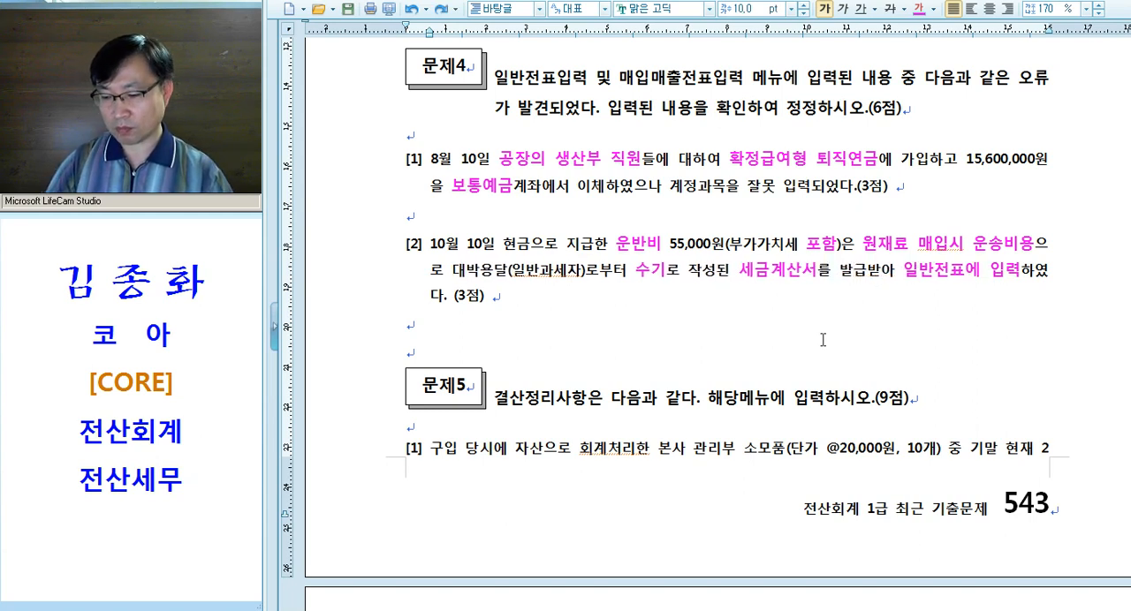
# Insert the note "--> 51.과세로 매입매출전표" directly after 세금계산서 in 문제4 question [2]
pyautogui.press('Left')
pyautogui.write('00')
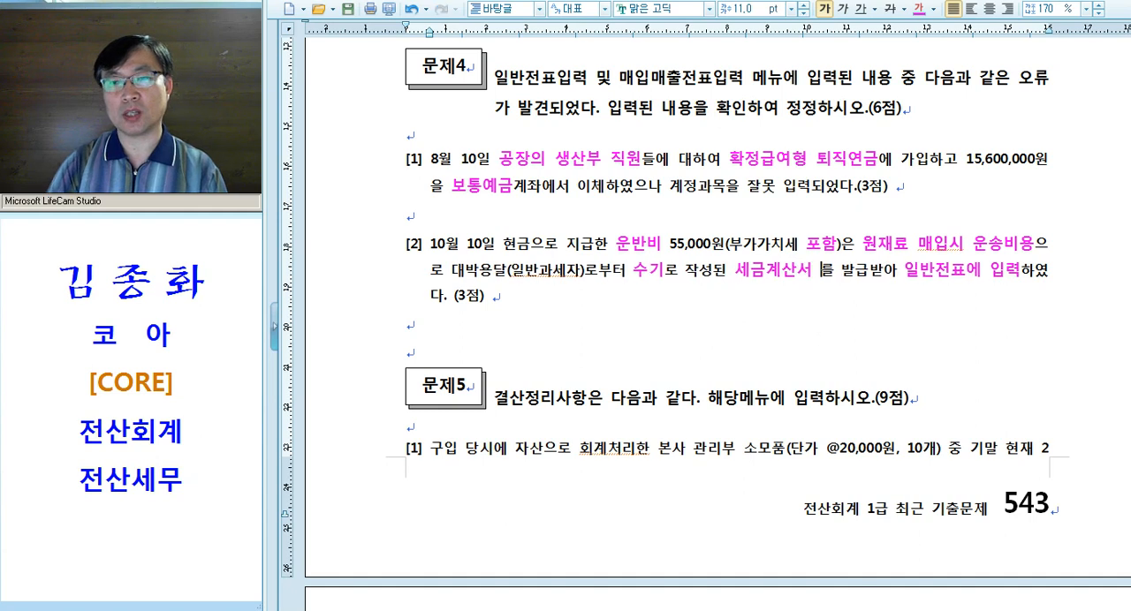
pyautogui.press('BackSpace')
pyautogui.press('BackSpace')
pyautogui.write('--> 5')
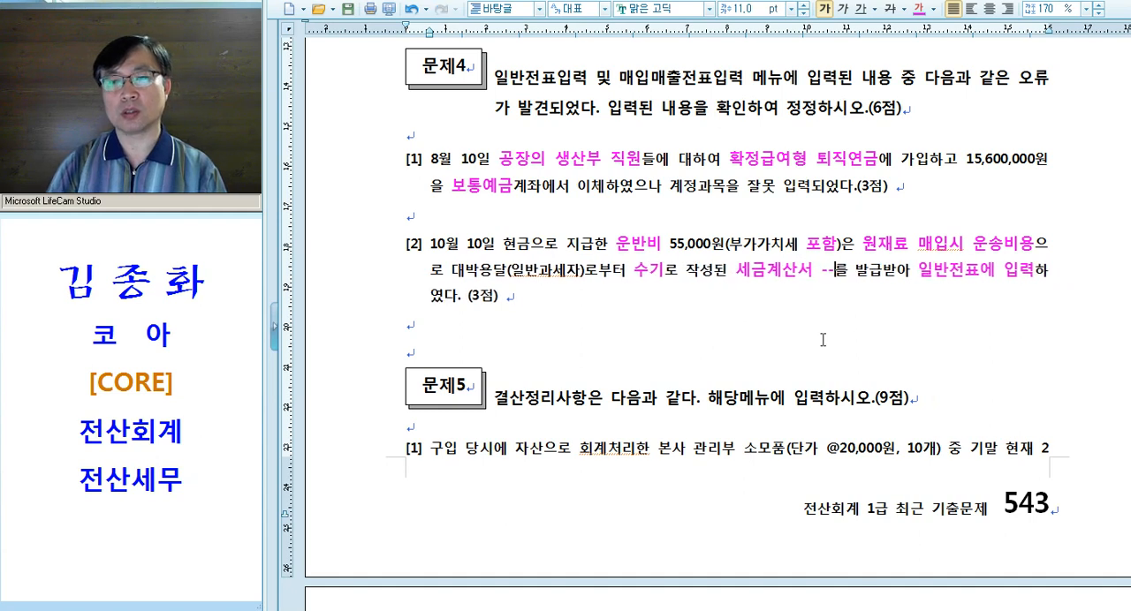
pyautogui.write('1.과세로')
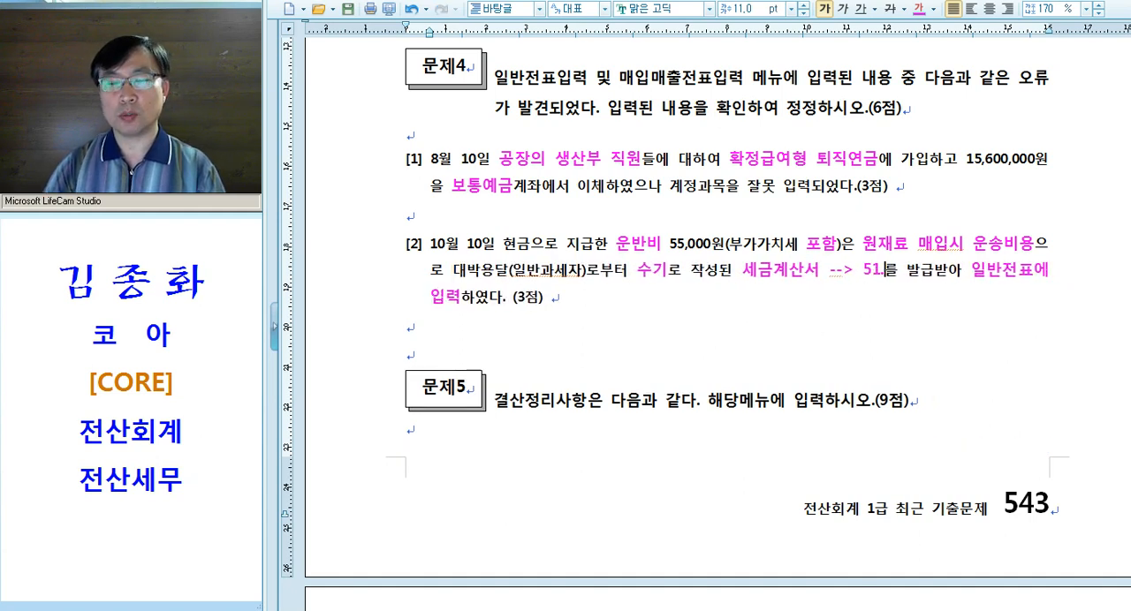
pyautogui.write(' 매입매출')
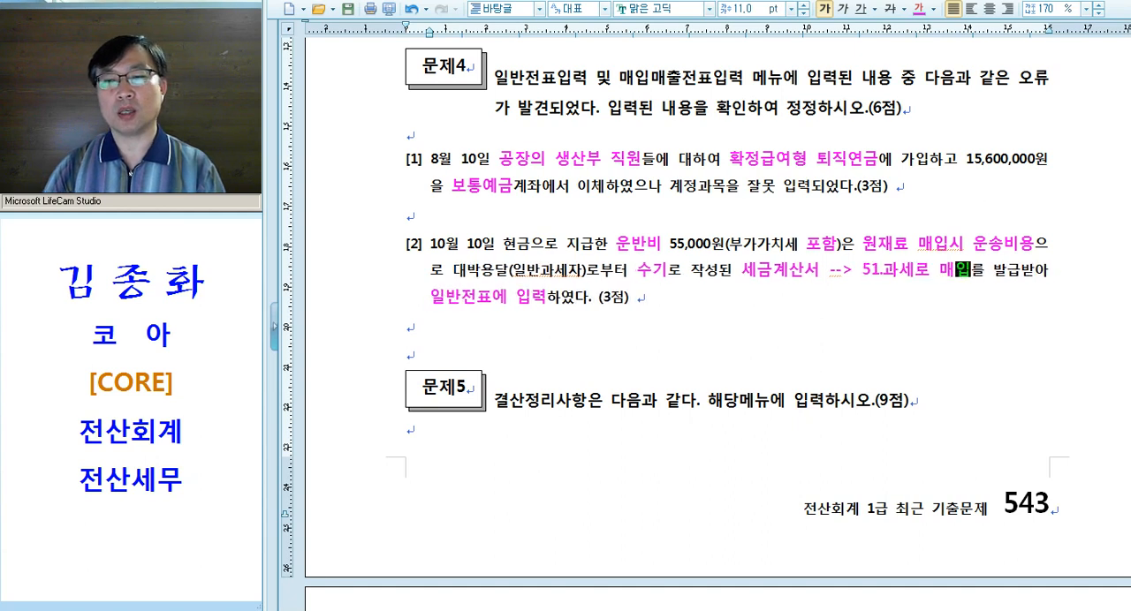
pyautogui.write('전표')
pyautogui.press('Return')
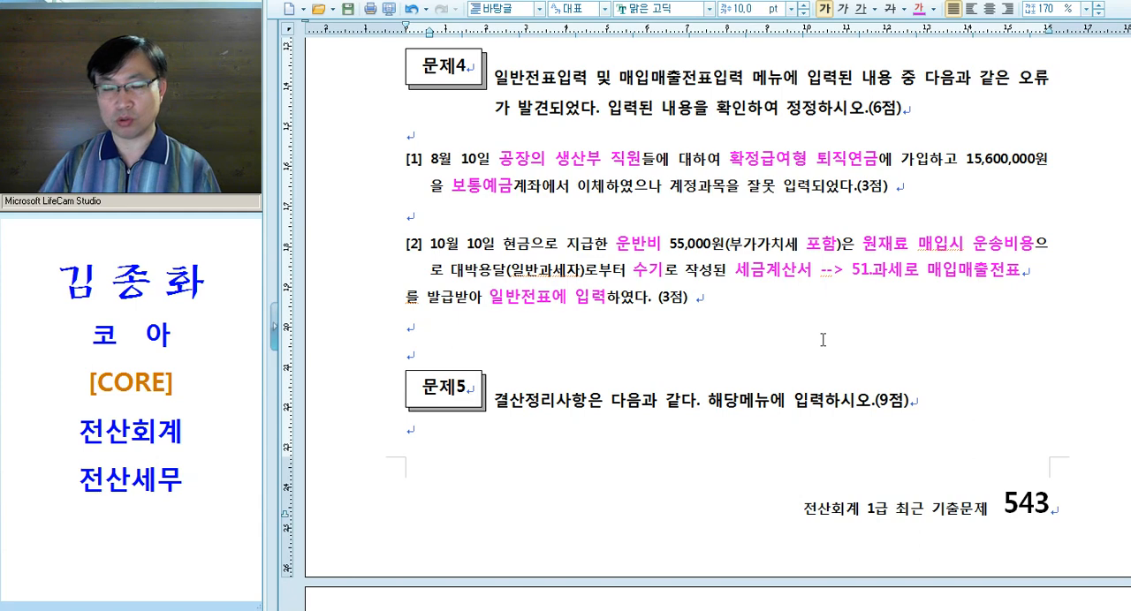
pyautogui.press('BackSpace')
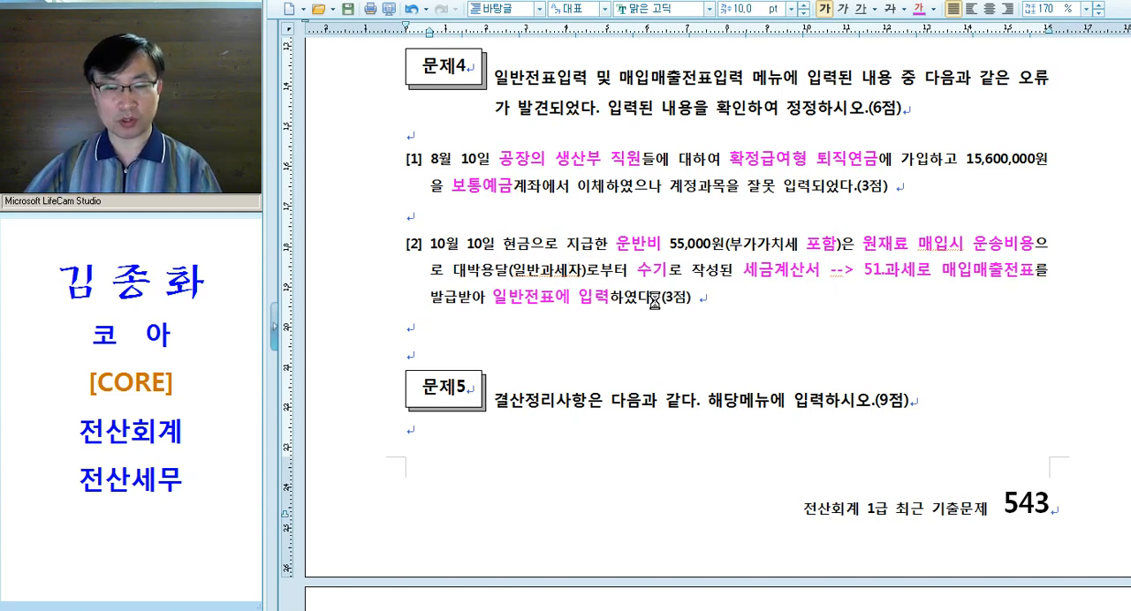
# Switch to KcLep's 일반전표입력 and open the entries dated 10월 10일
pyautogui.scroll(-1, 568, 270)
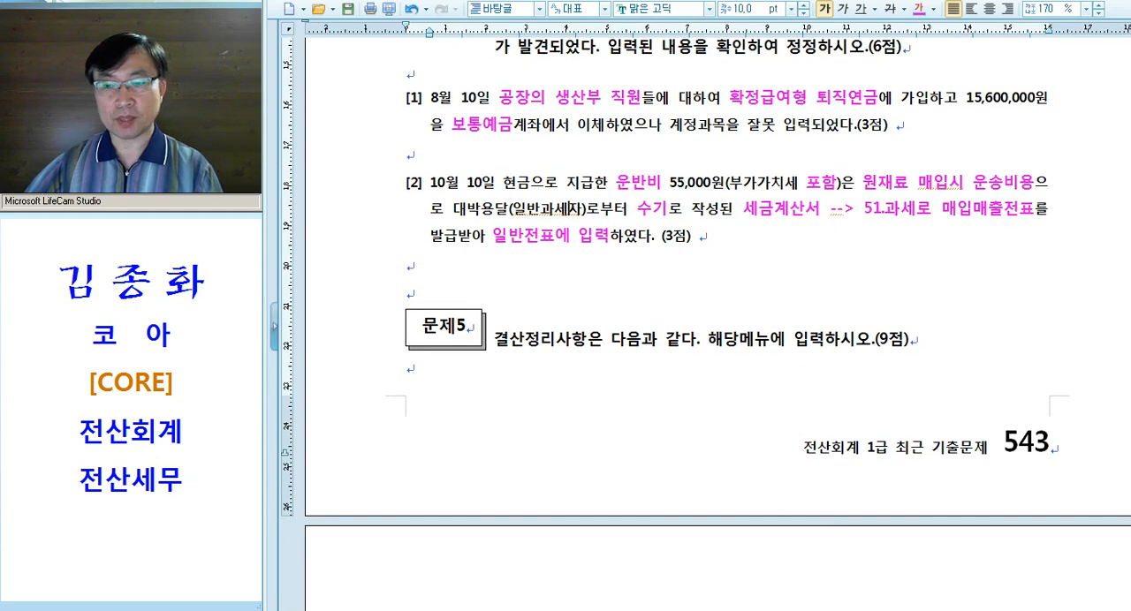
pyautogui.hotkey('alt', 'Tab')
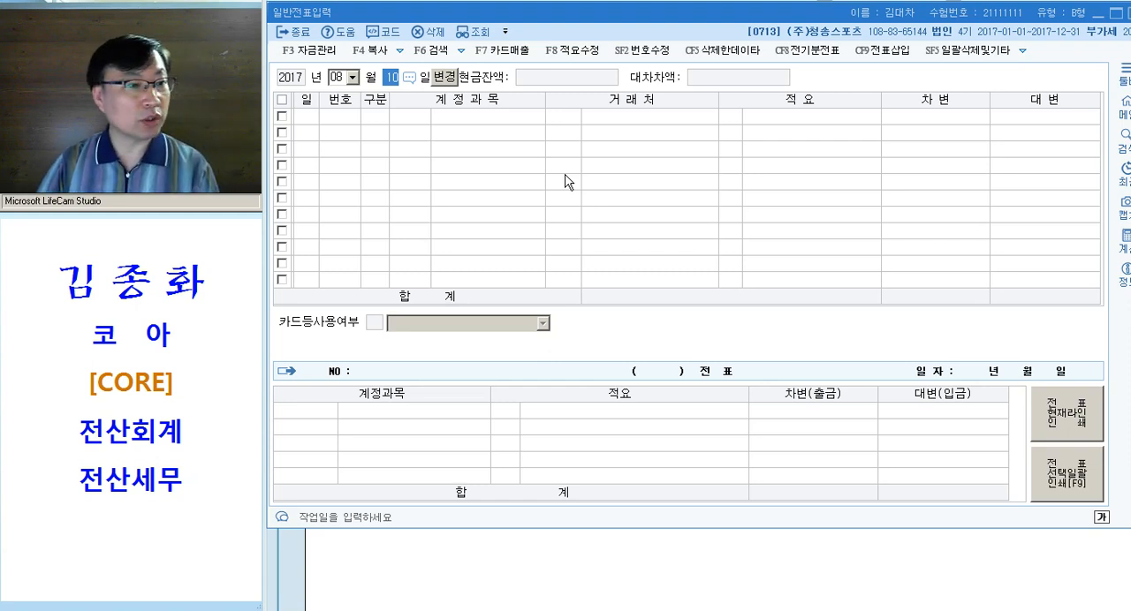
pyautogui.hotkey('shift', 'Tab')
pyautogui.write('10')
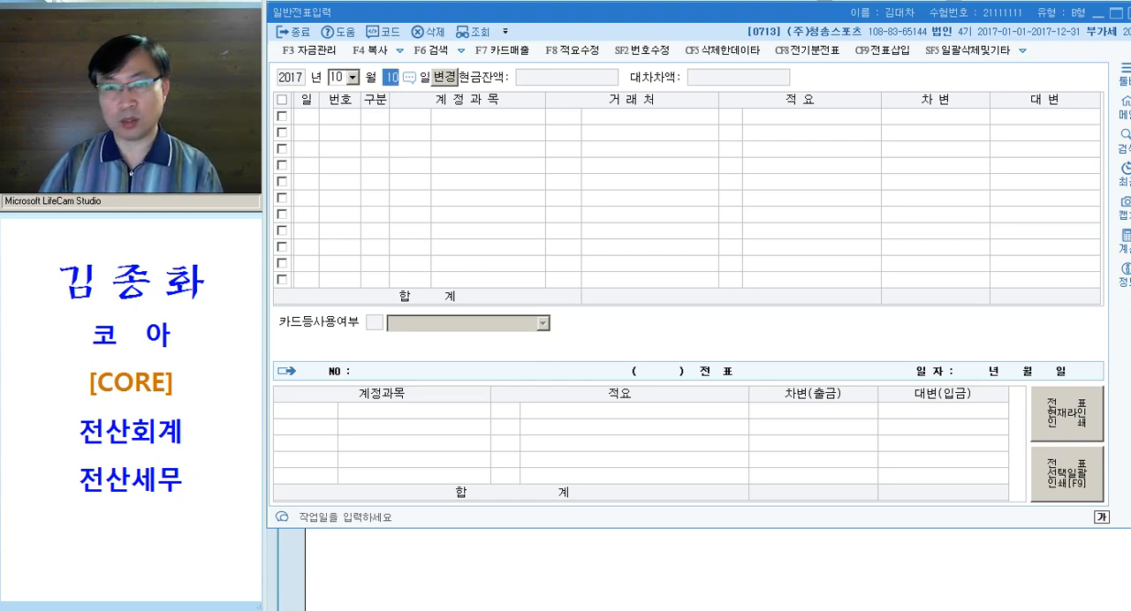
pyautogui.press('Return')
pyautogui.click(580, 132)
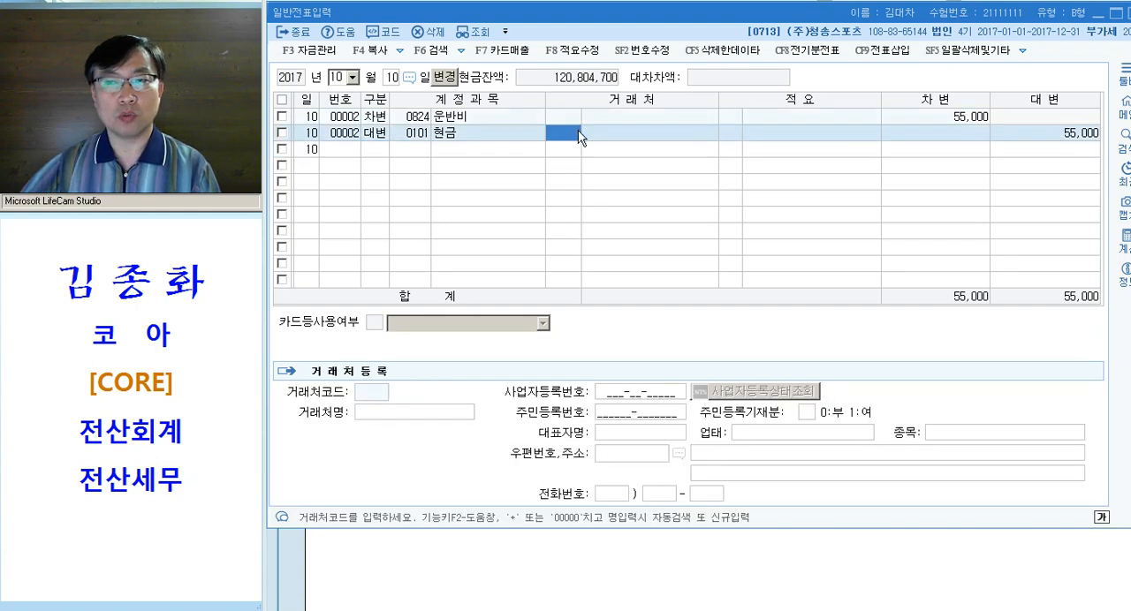
# Delete both the 운반비 debit line and the 현금 credit line of the 10월 10일 general voucher
pyautogui.click(282, 116)
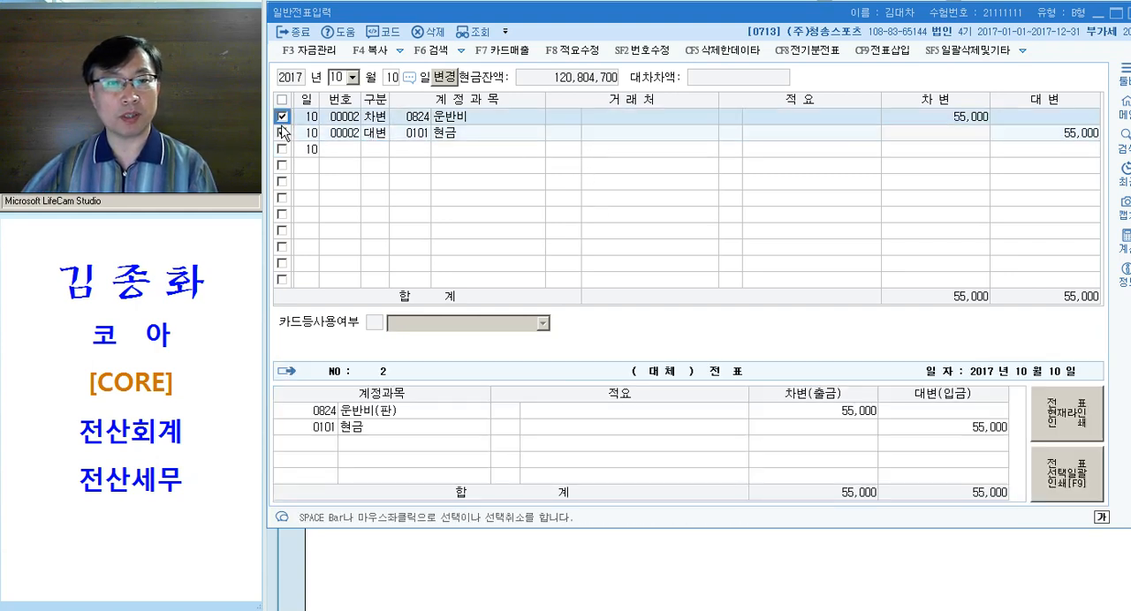
pyautogui.click(281, 131)
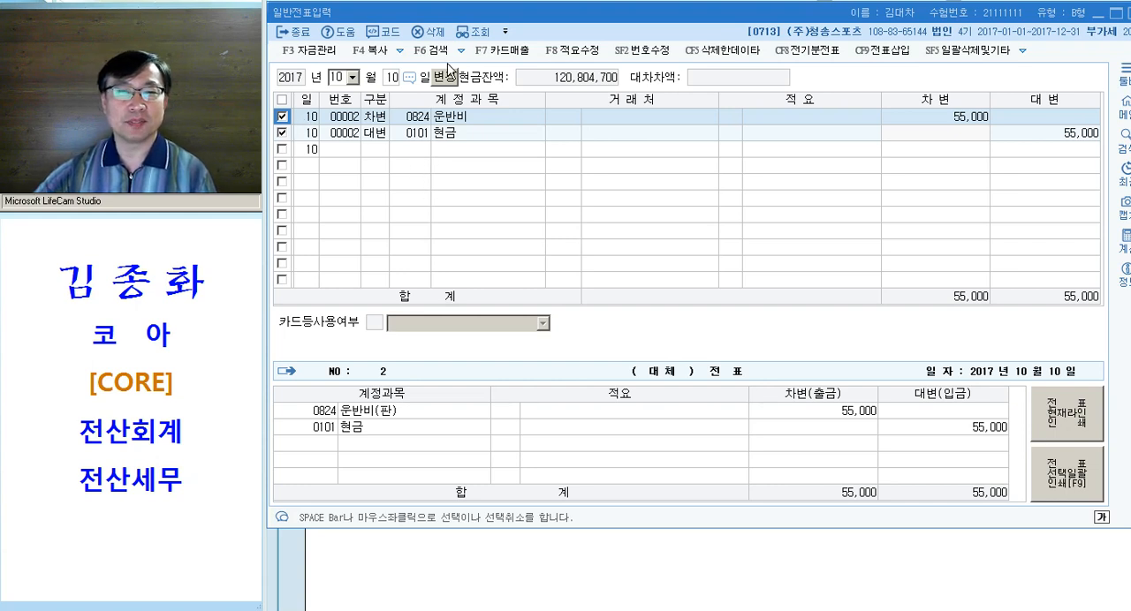
pyautogui.press('ctrl')
pyautogui.press('ctrl')
pyautogui.press('ctrl')
pyautogui.press('ctrl')
pyautogui.press('ctrl')
pyautogui.press('ctrl')
pyautogui.press('ctrl')
pyautogui.press('ctrl')
pyautogui.press('ctrl')
pyautogui.press('ctrl')
pyautogui.click(430, 37)
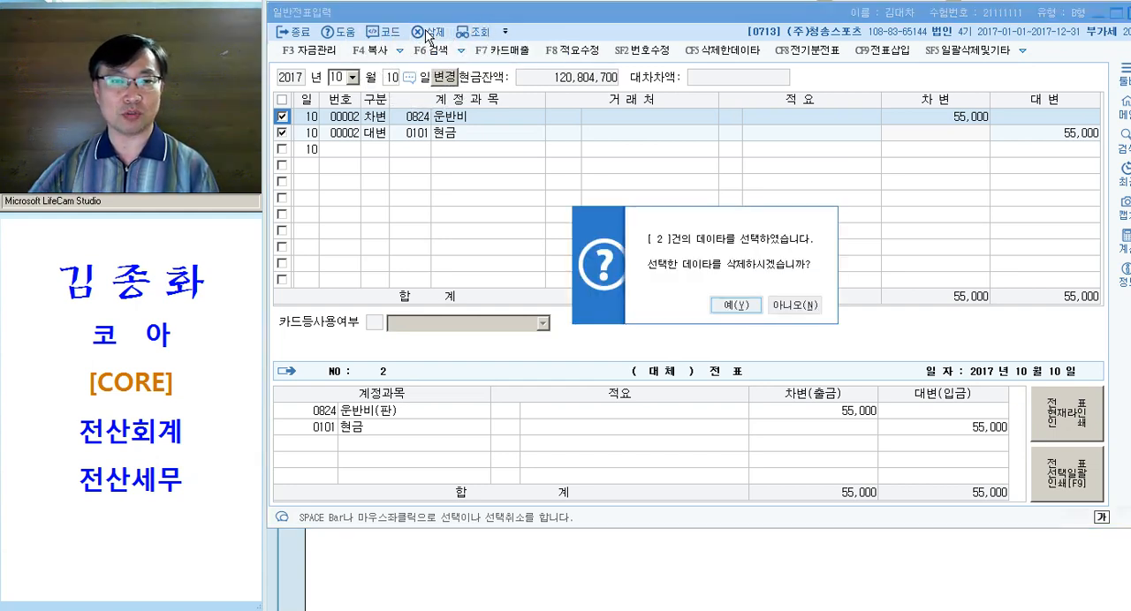
pyautogui.click(720, 310)
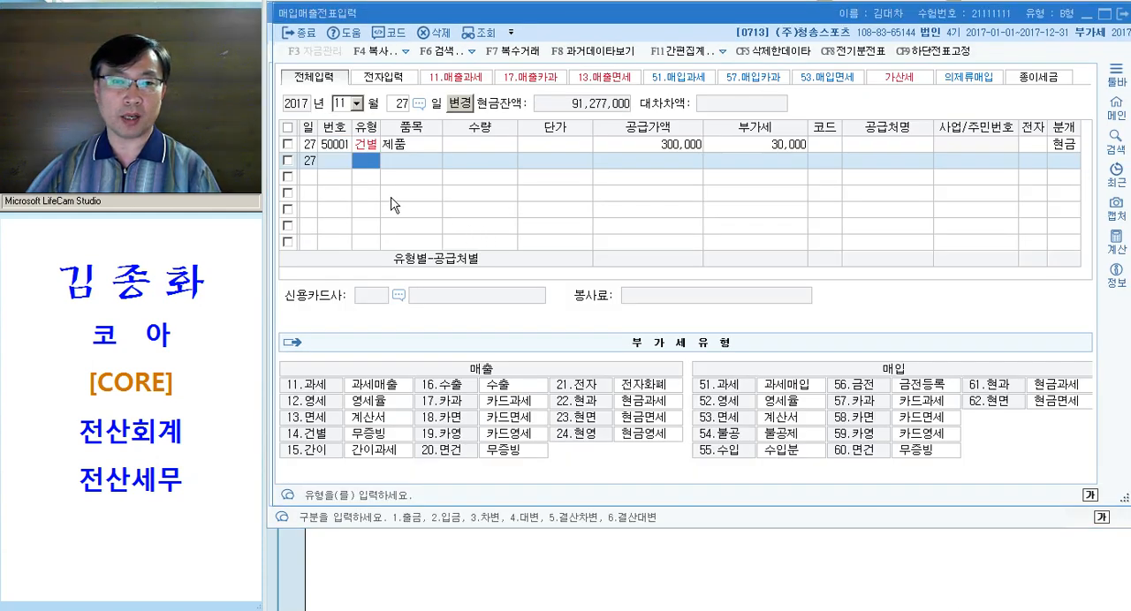
# Set the 매입매출전표 date to 10월 10일 and start a purchase voucher of type 51 (과세)
pyautogui.press('Escape')
pyautogui.press('Escape')
pyautogui.write('10')
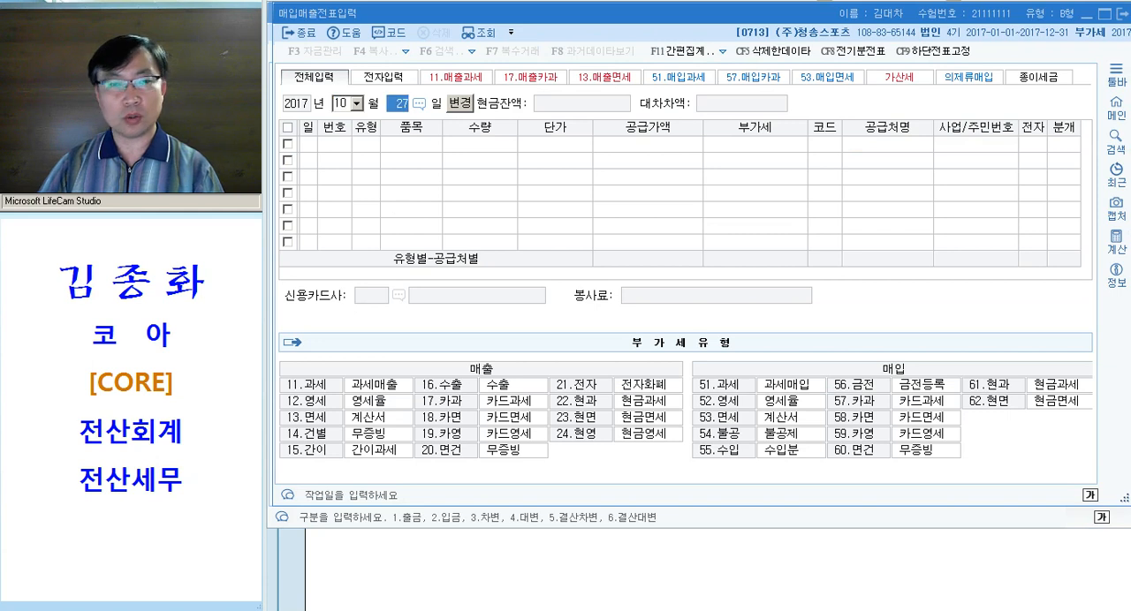
pyautogui.write('10')
pyautogui.write('51')
pyautogui.press('Return')
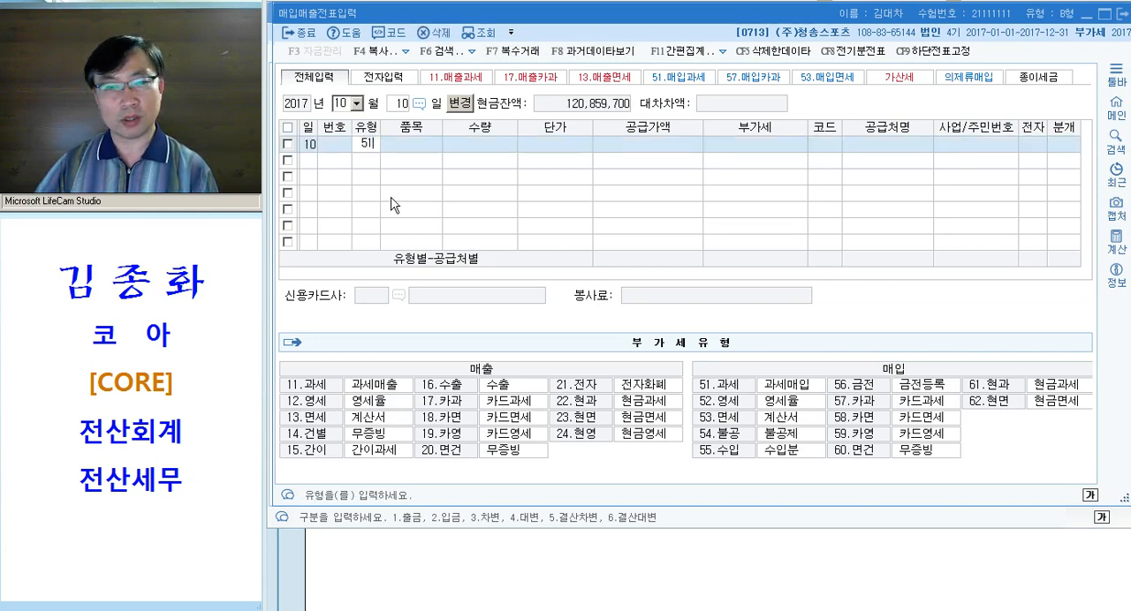
# Enter 운반비 as the item with a supply value of 50,000, accepting the calculated VAT
pyautogui.write('운반비')
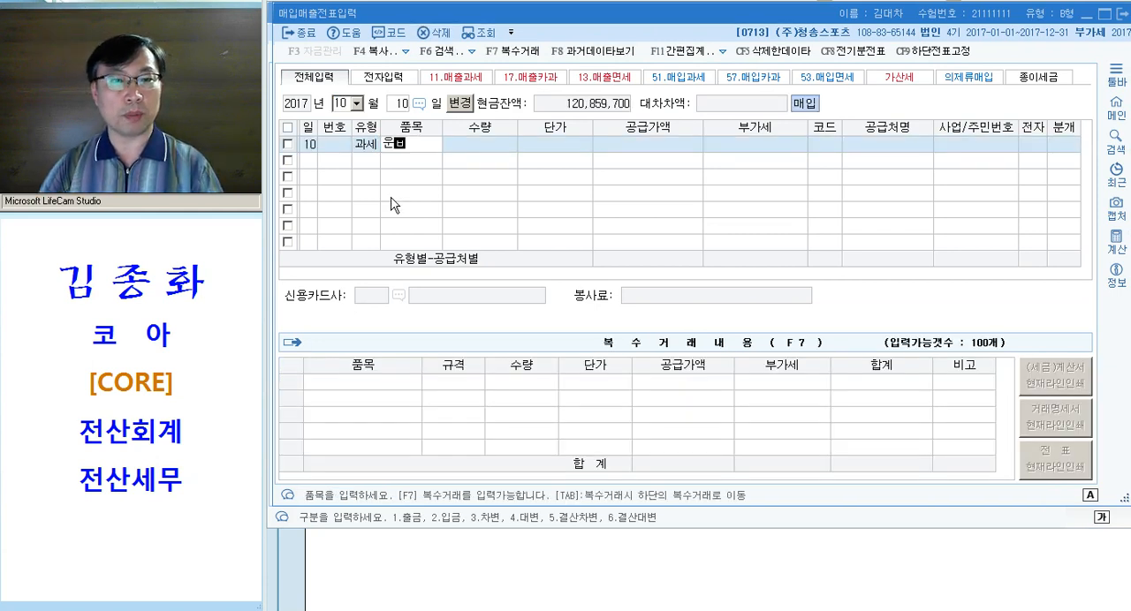
pyautogui.press('Return')
pyautogui.press('Return')
pyautogui.press('Return')
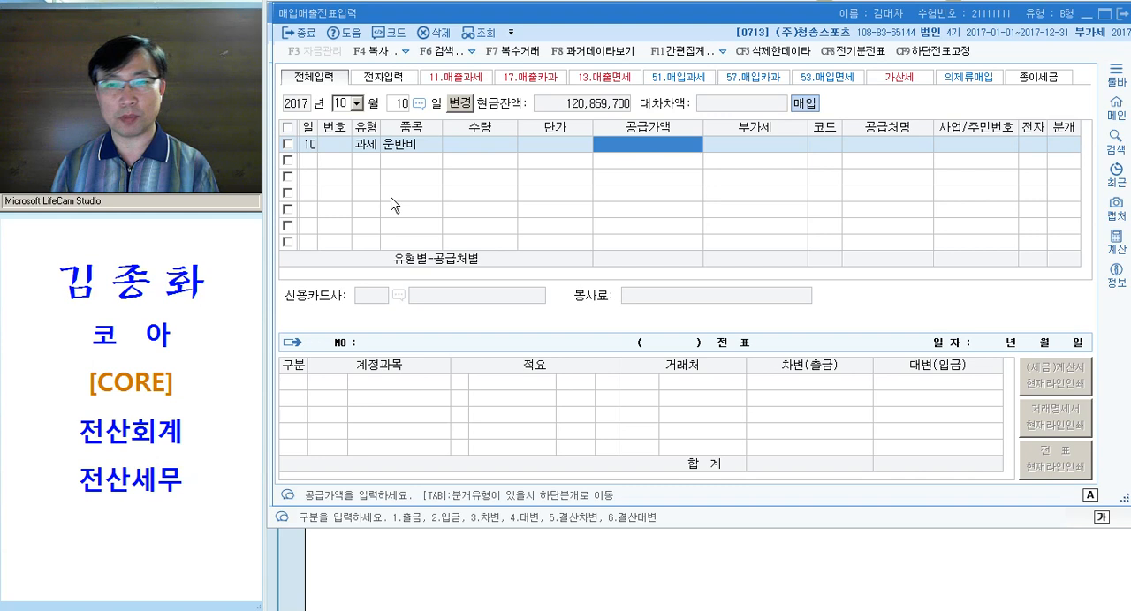
pyautogui.write('50000')
pyautogui.press('Return')
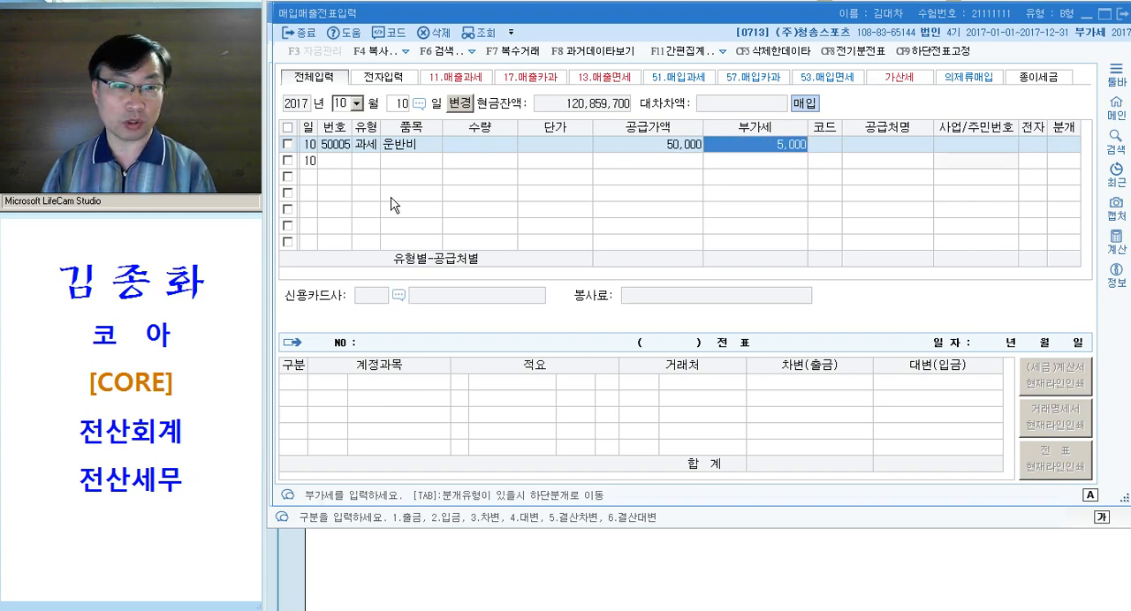
pyautogui.press('Return')
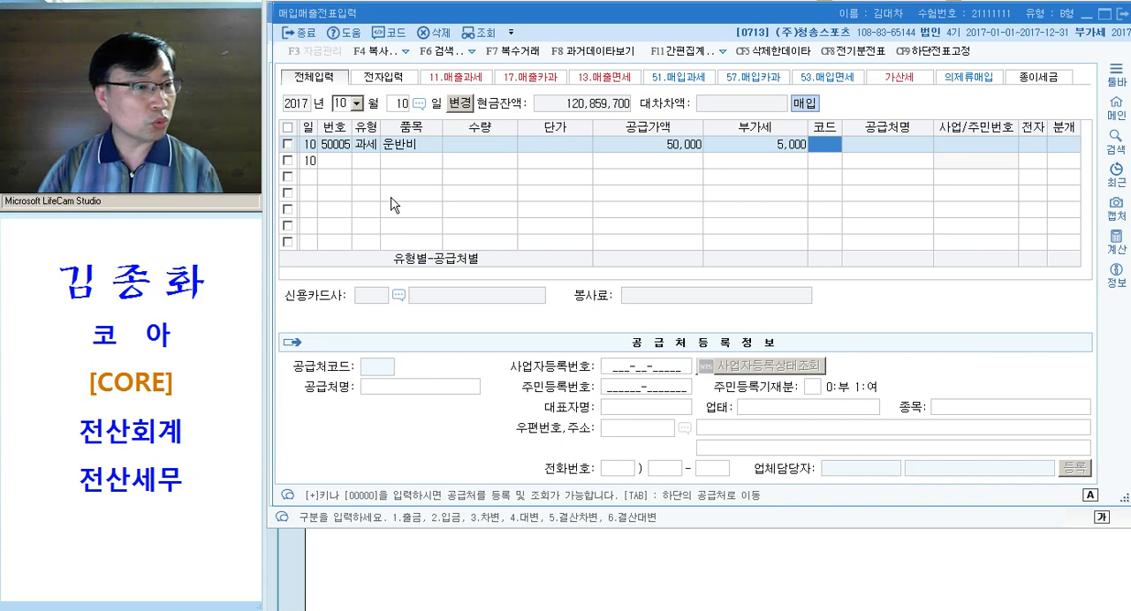
# Look up 대박 and assign 대박용달 as the supplier, leaving the 전자 field blank
pyautogui.write('대박')
pyautogui.press('Return')
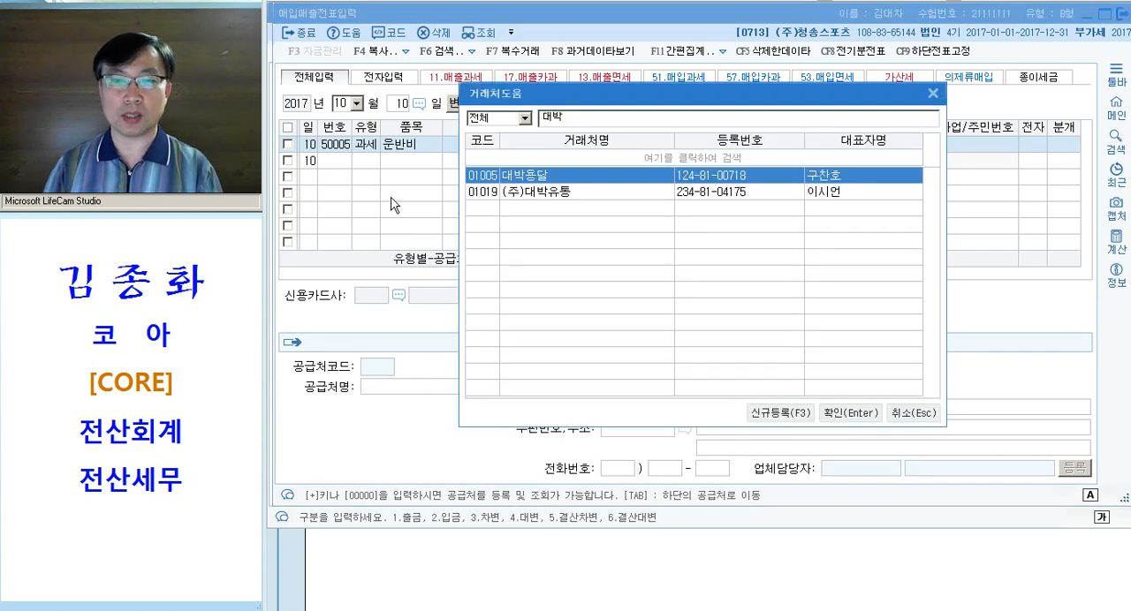
pyautogui.press('Return')
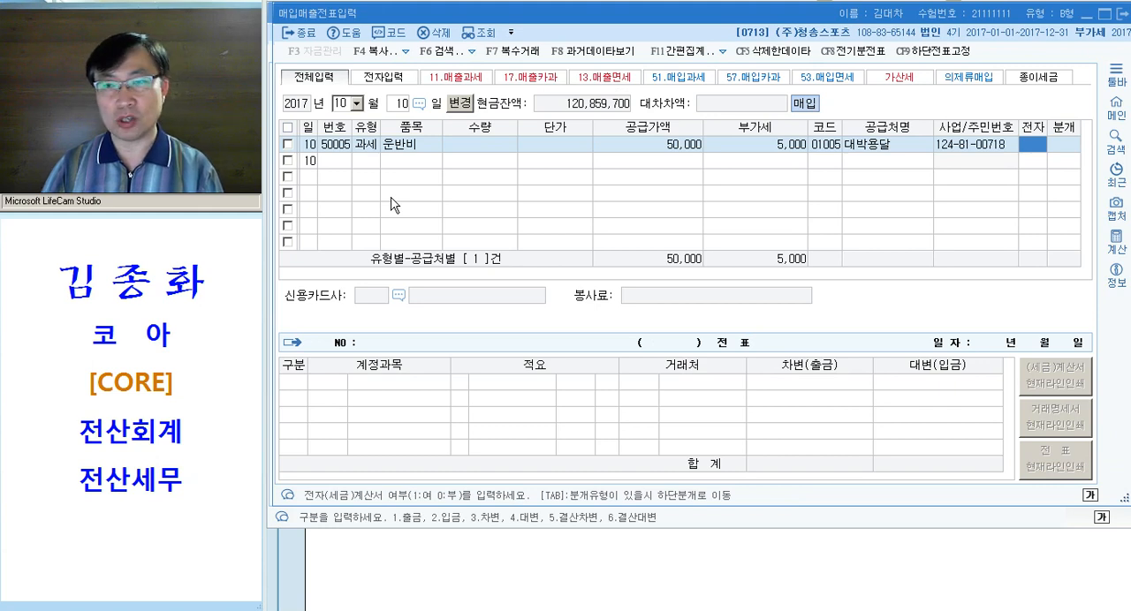
pyautogui.press('Return')
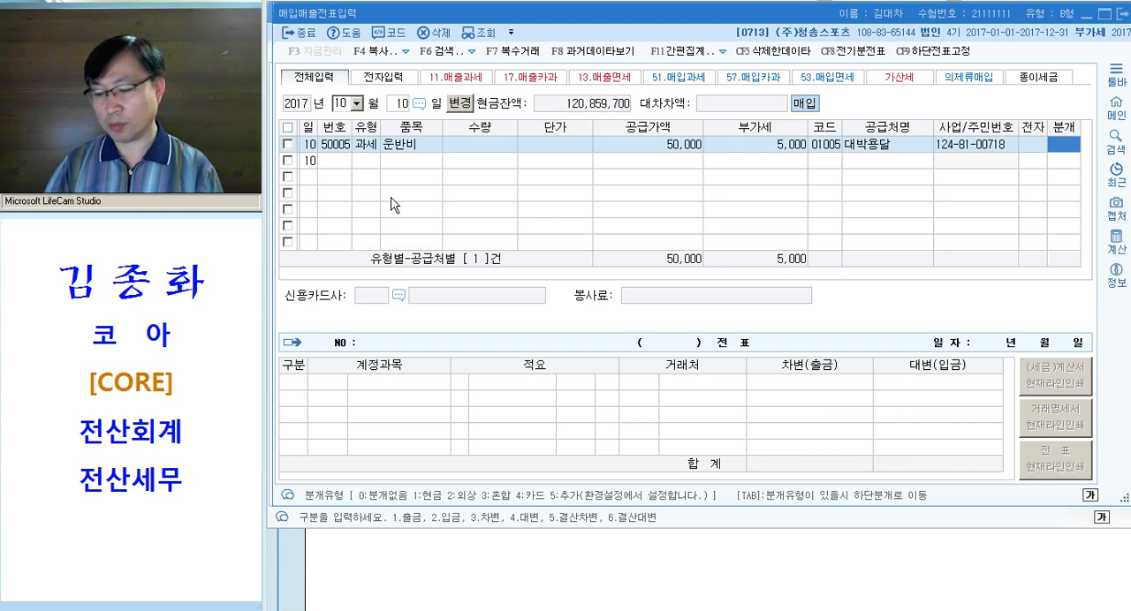
# Set the voucher's 분개 type to 현금 (1), keep 원재료 as the 50,000 debit account and complete the entry
pyautogui.write('1')
pyautogui.press('Return')
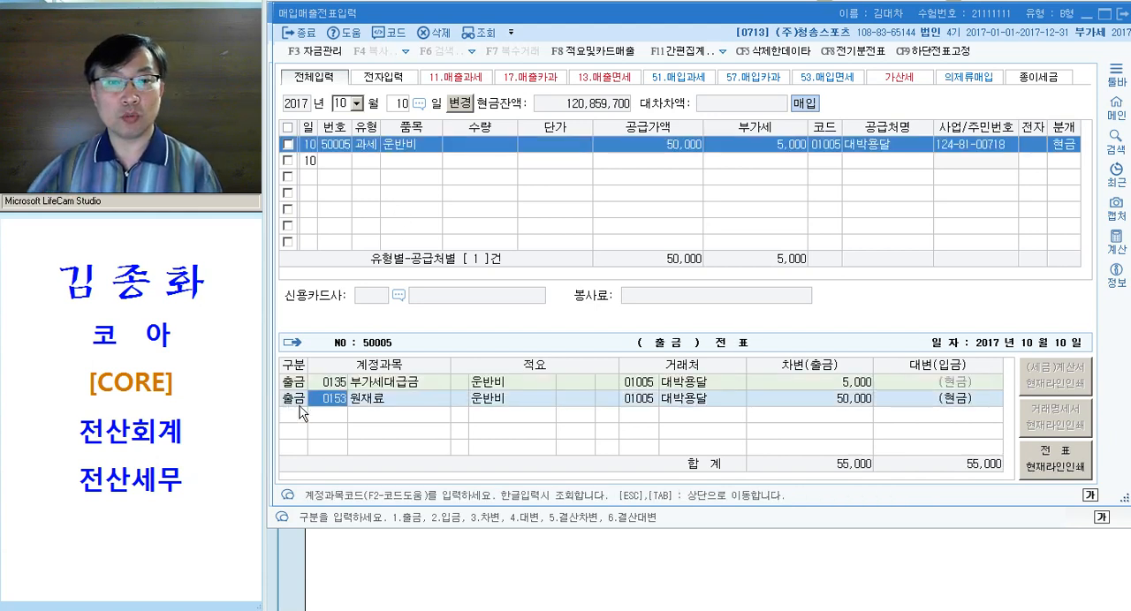
pyautogui.press('Return')
pyautogui.hotkey('shift', 'Tab')
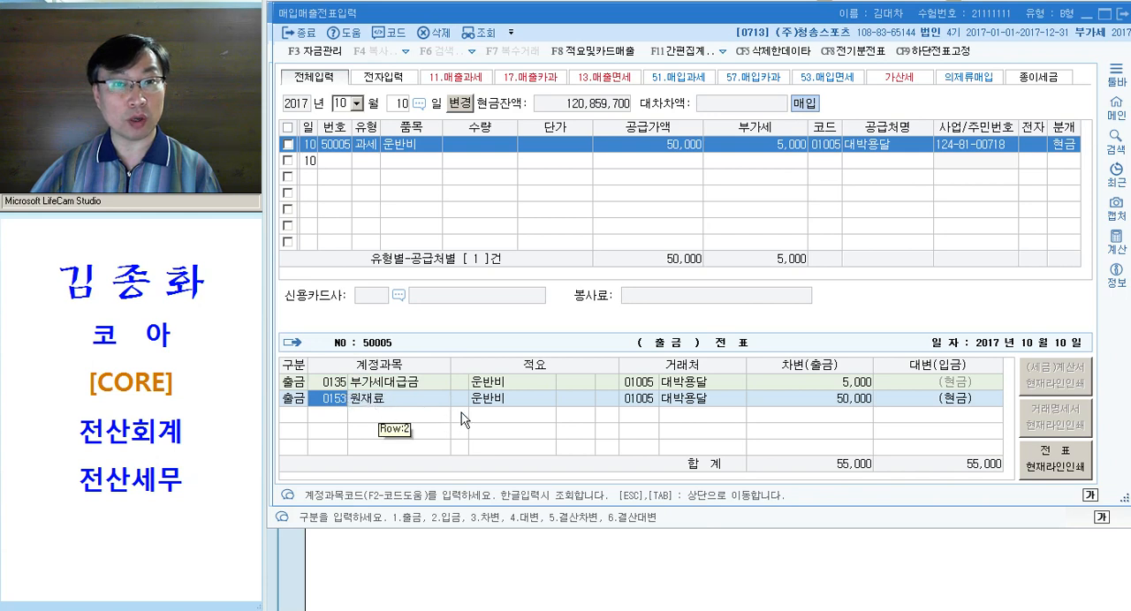
pyautogui.click(516, 399)
pyautogui.press('Left')
pyautogui.press('Left')
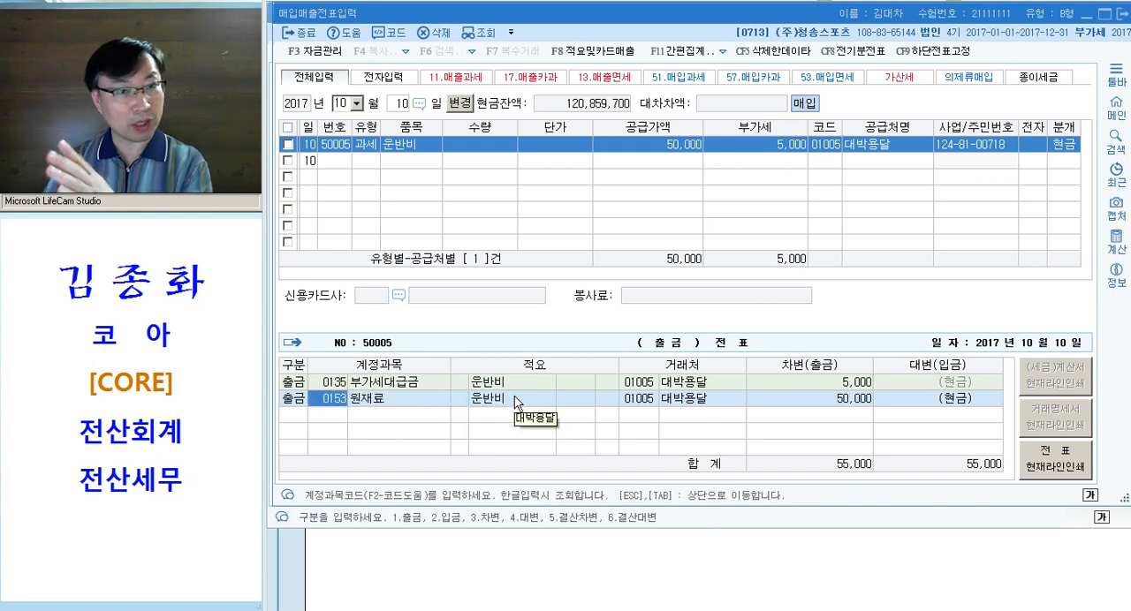
pyautogui.press('Return')
pyautogui.press('Return')
pyautogui.press('Return')
pyautogui.press('Return')
pyautogui.press('Return')
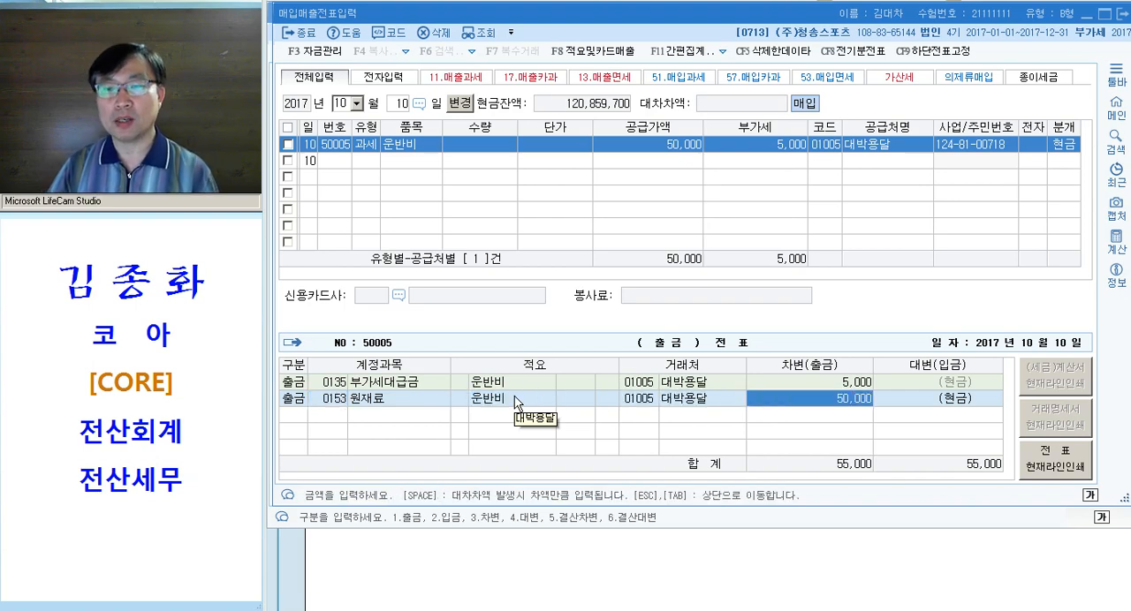
pyautogui.press('Return')
pyautogui.press('Return')
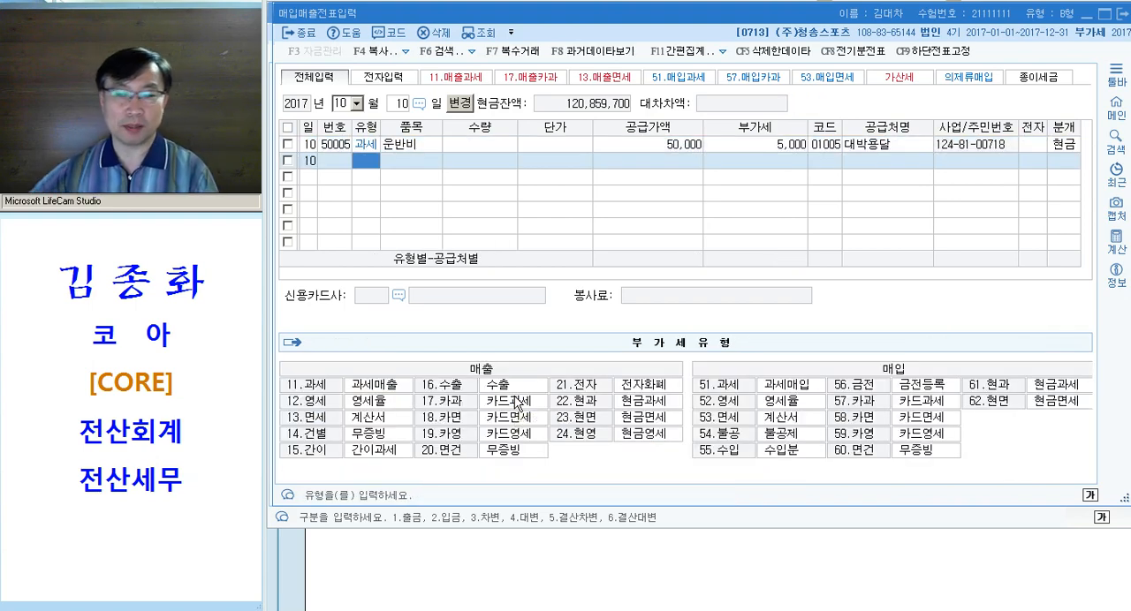
# Switch to the Hangul exam document and push the 문제5 heading onto the next page with an added line break
pyautogui.click(716, 599)
pyautogui.moveTo(584, 282); pyautogui.dragTo(582, 258)
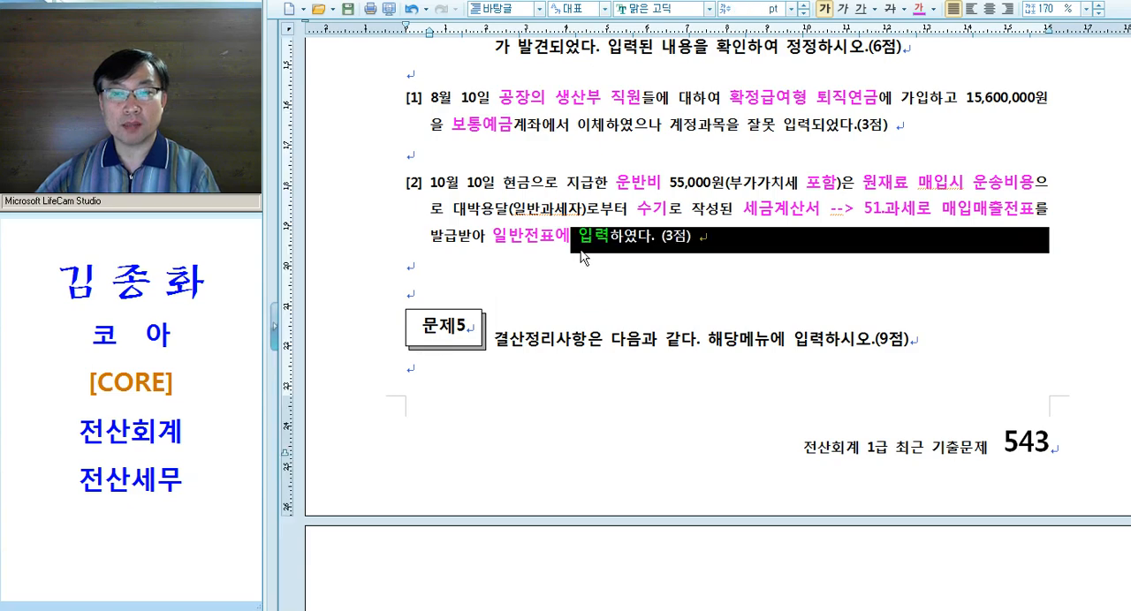
pyautogui.scroll(-3, 582, 258)
pyautogui.click(531, 168)
pyautogui.press('Return')
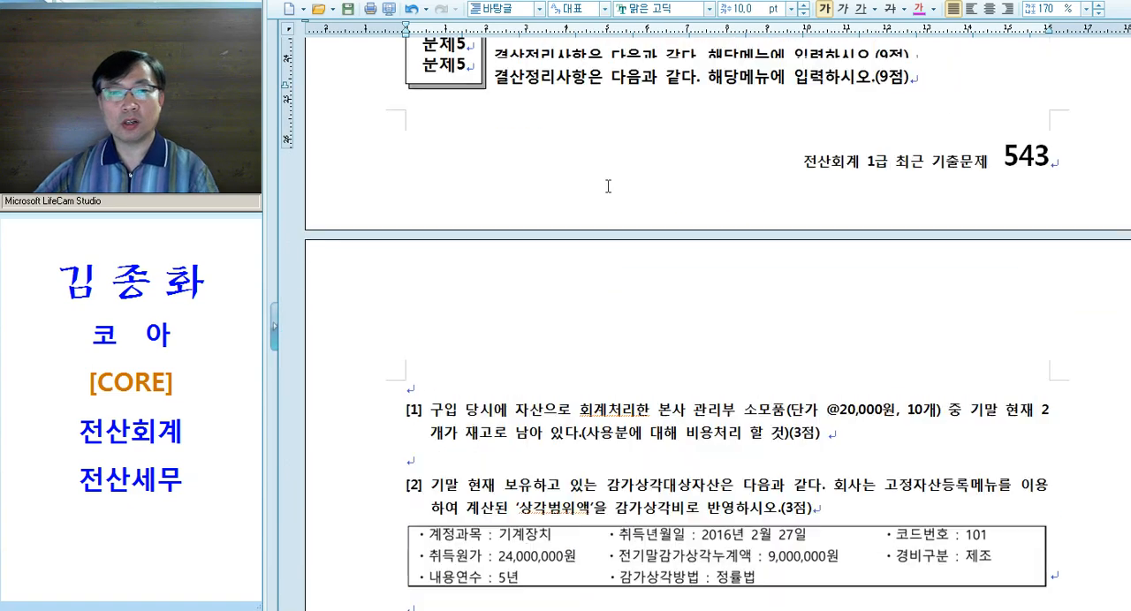
pyautogui.scroll(-5, 522, 245)
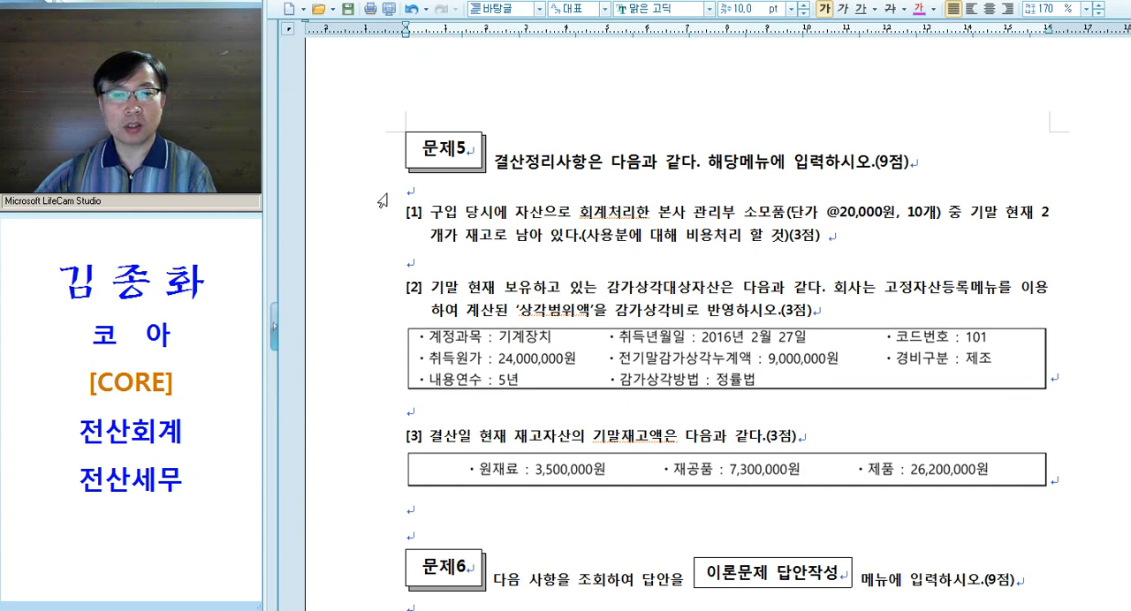
# Copy the text formatting of the blank line below question [1] onto the blank line under the 문제5 heading
pyautogui.click(380, 194)
pyautogui.click(432, 267)
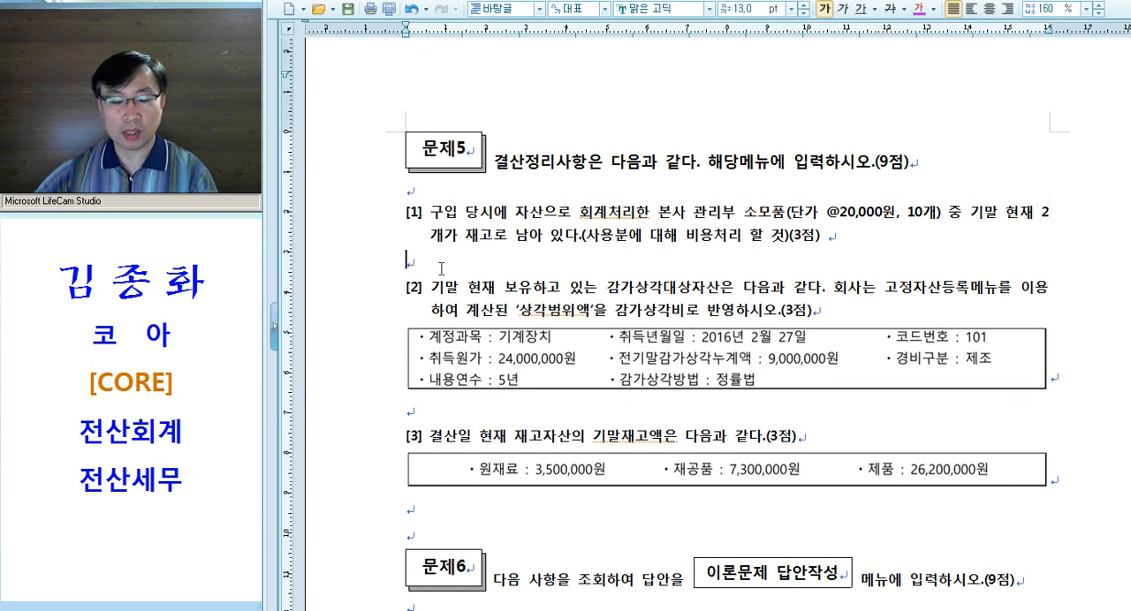
pyautogui.hotkey('alt', 'c')
pyautogui.click(842, 247)
pyautogui.click(355, 198)
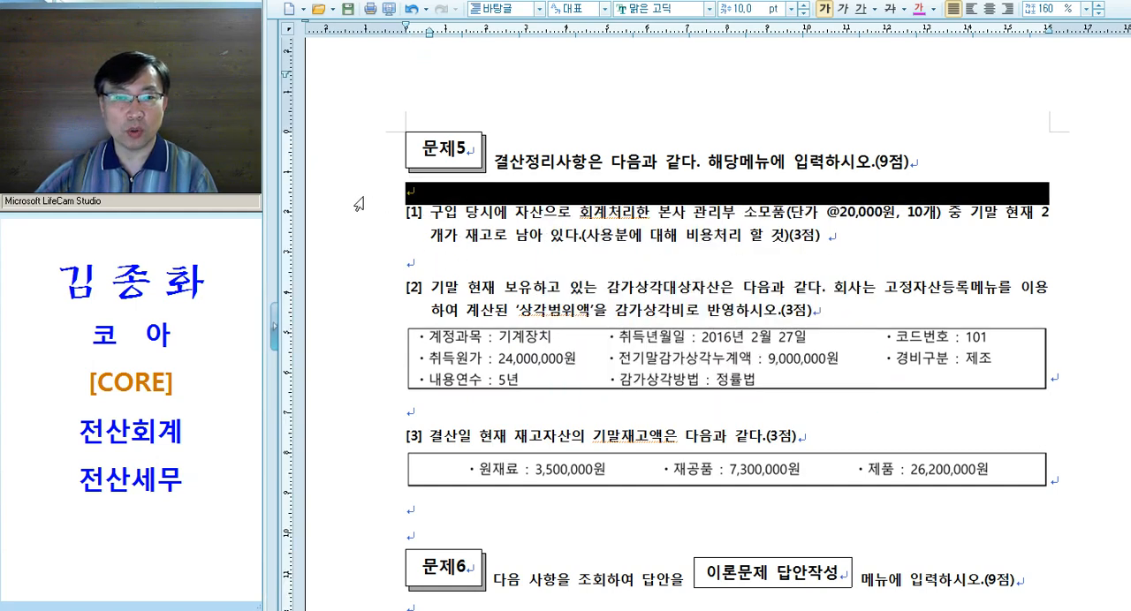
pyautogui.hotkey('alt', 'c')
# Write the note "수동결산 --> 자동결산 --> F3.전표추가!!!" on the line under the 문제5 heading
pyautogui.write('ㅅㅜ동결산 --> ')
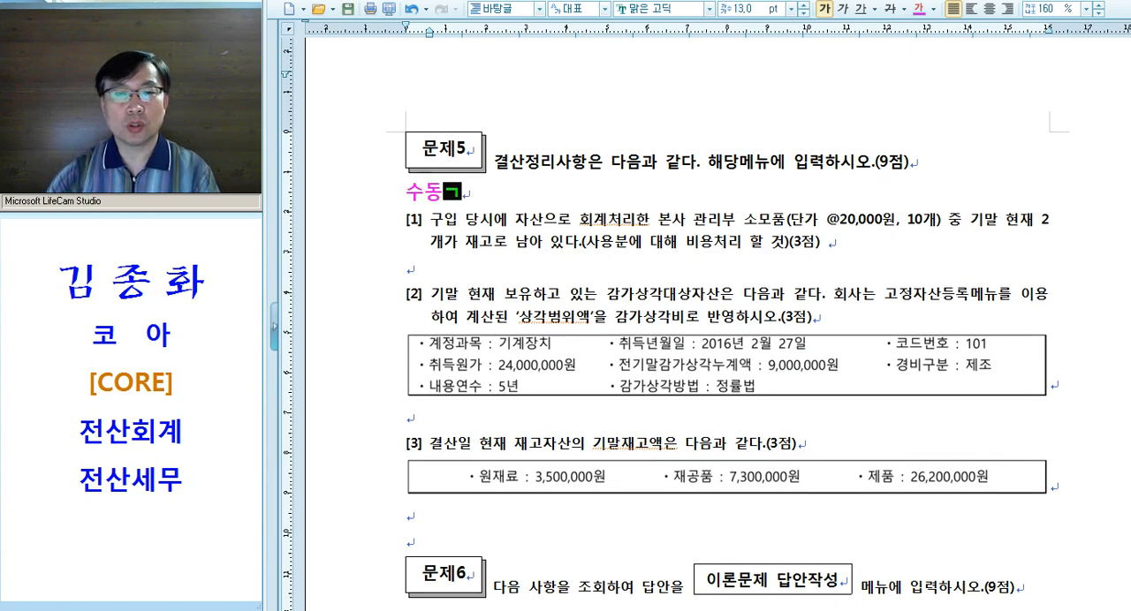
pyautogui.write('자동결산')
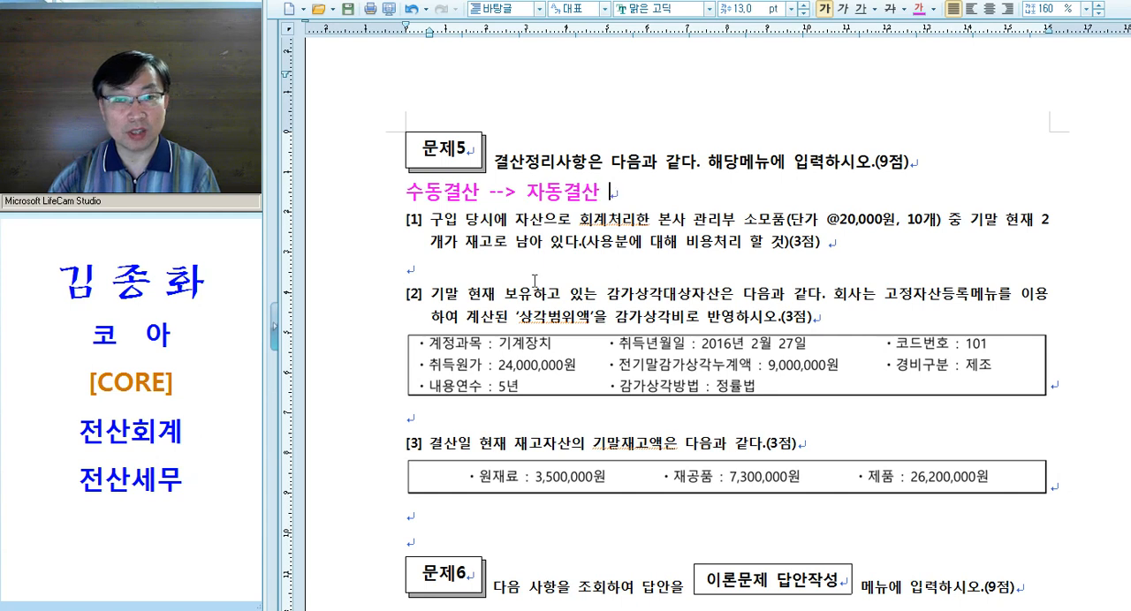
pyautogui.write(' --> F')
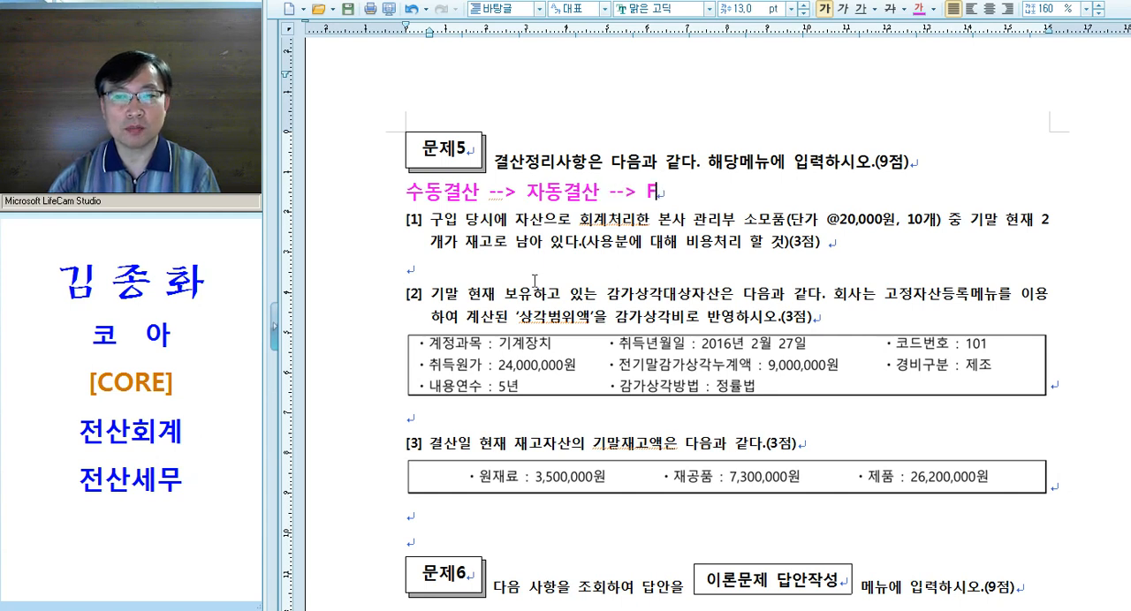
pyautogui.write('3.전표추가!!!')
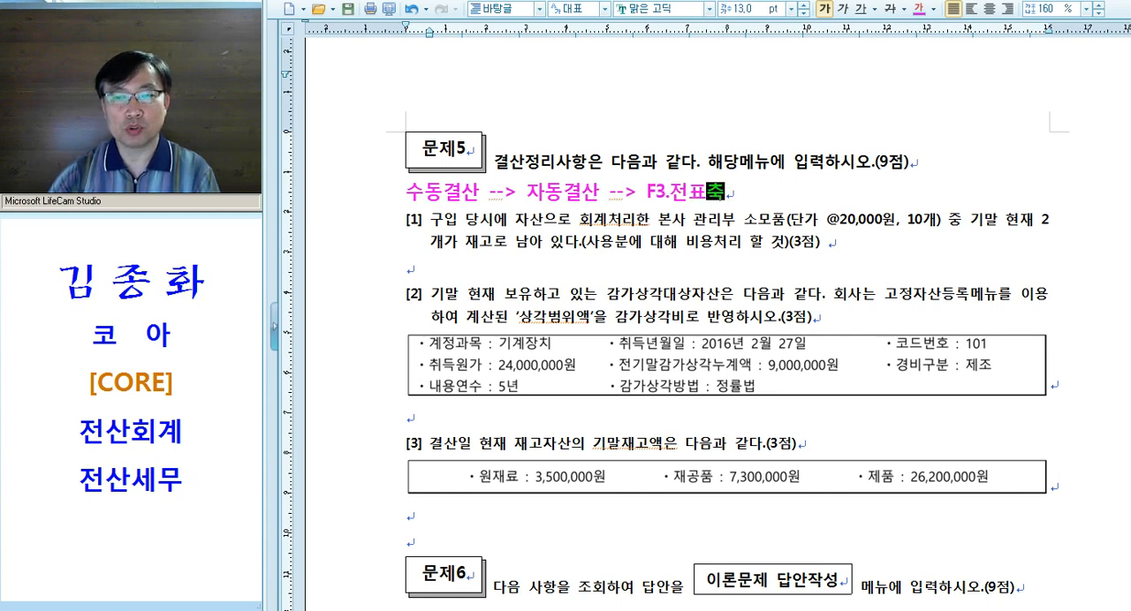
# Add a second note line with a magenta ↳ arrow symbol beneath 자동결산 and adjust the arrow's spacing
pyautogui.press('Return')
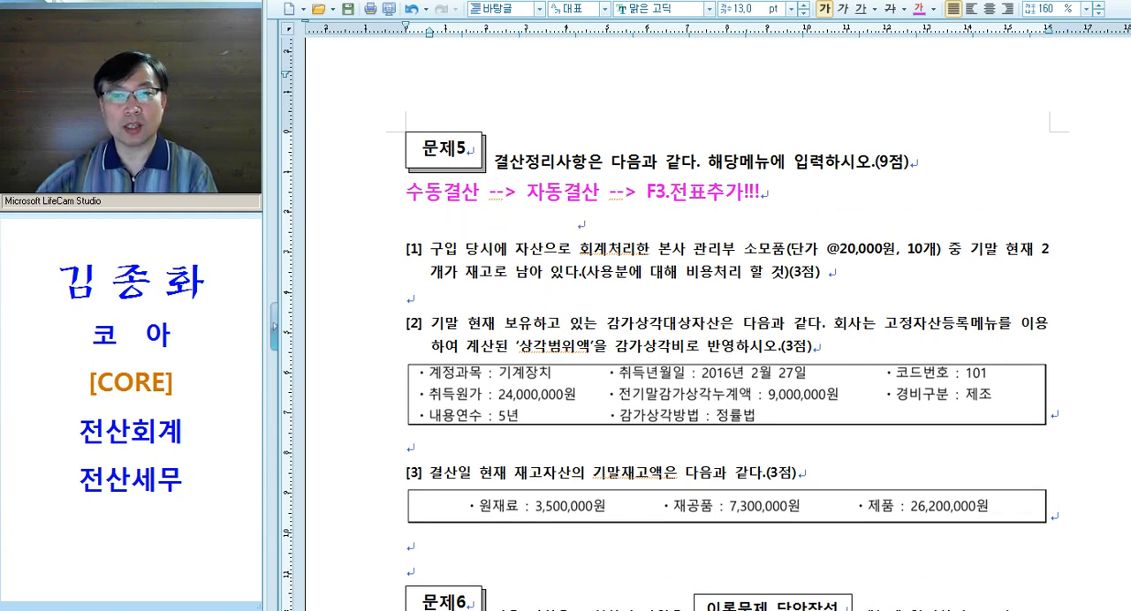
pyautogui.click(513, 0)
pyautogui.click(505, 86)
pyautogui.click(978, 183)
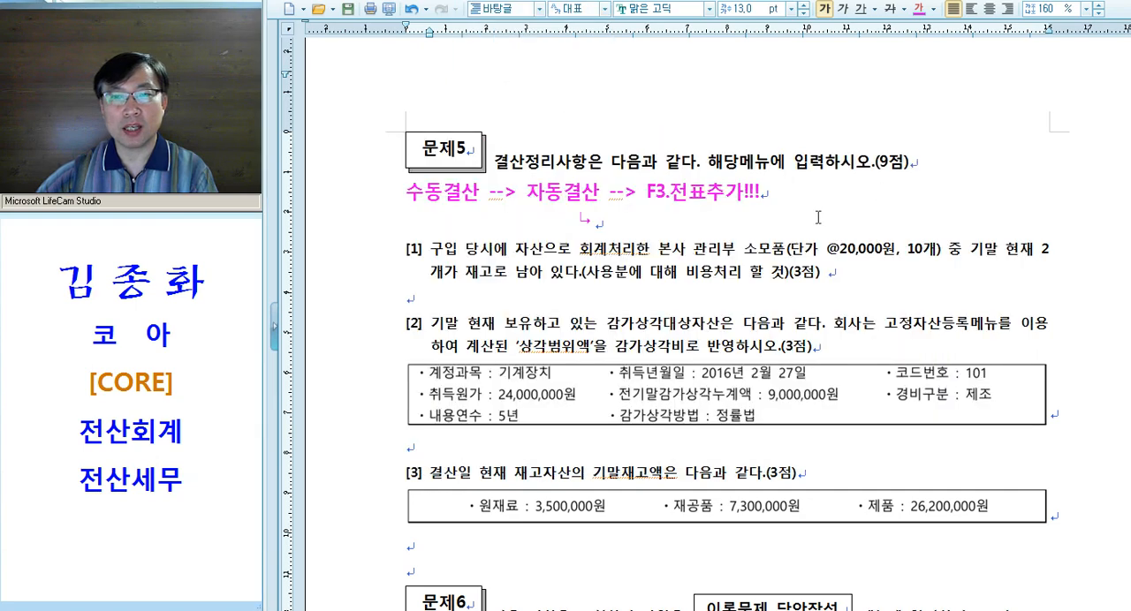
pyautogui.click(545, 221)
pyautogui.press('Delete')
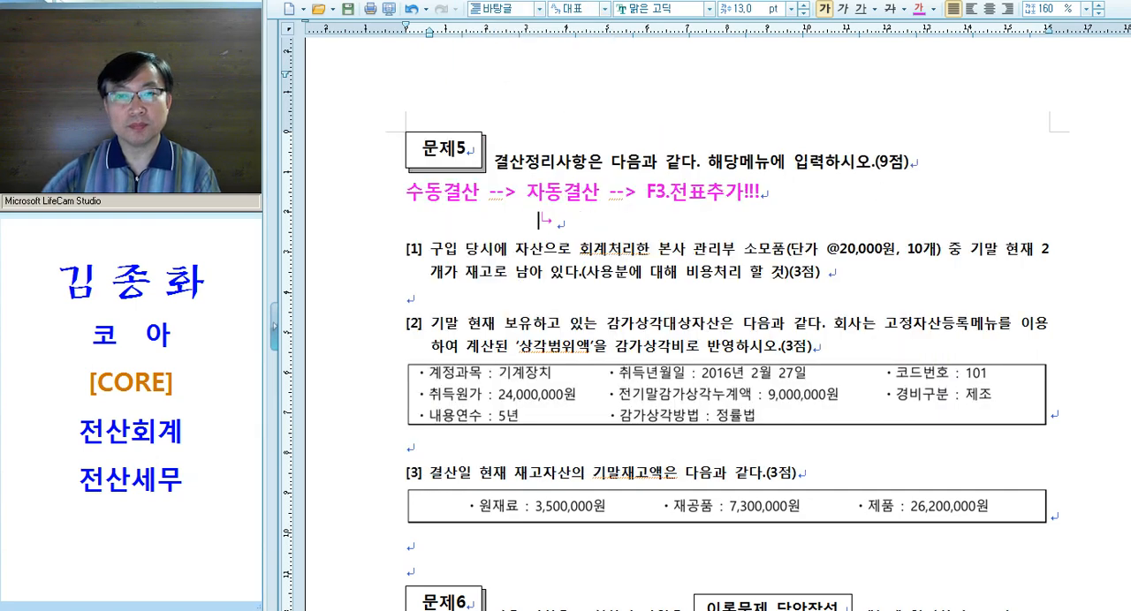
# Write "기말재고자산, 대손, 감가상각, 퇴.충, 법인세" after the ↳ arrow and add a blank line below it
pyautogui.click(603, 225)
pyautogui.write('기마')
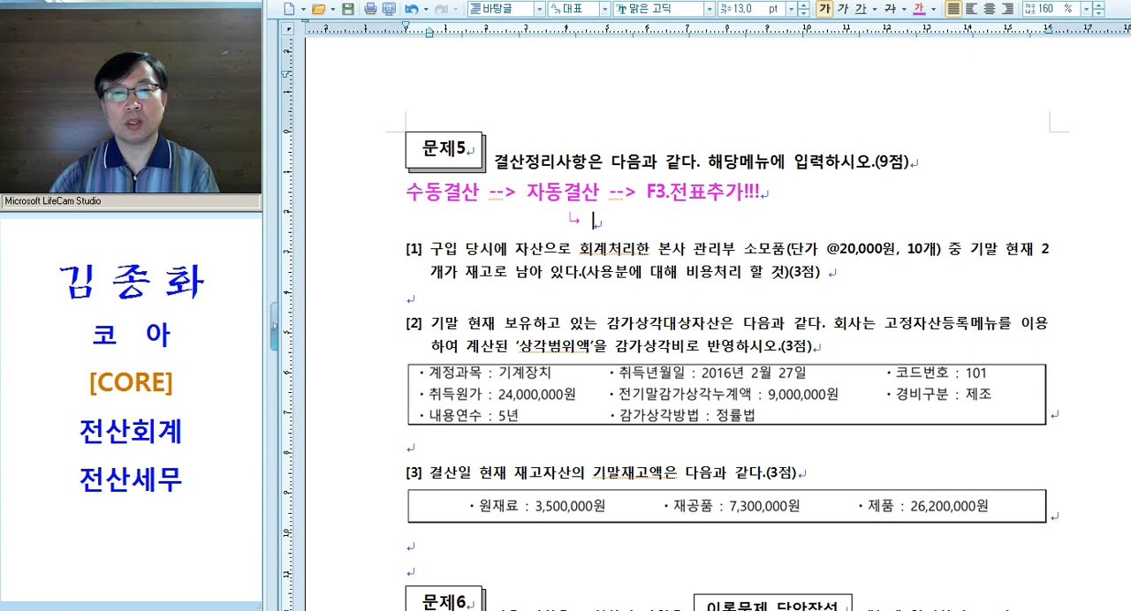
pyautogui.write('ㄹ재고')
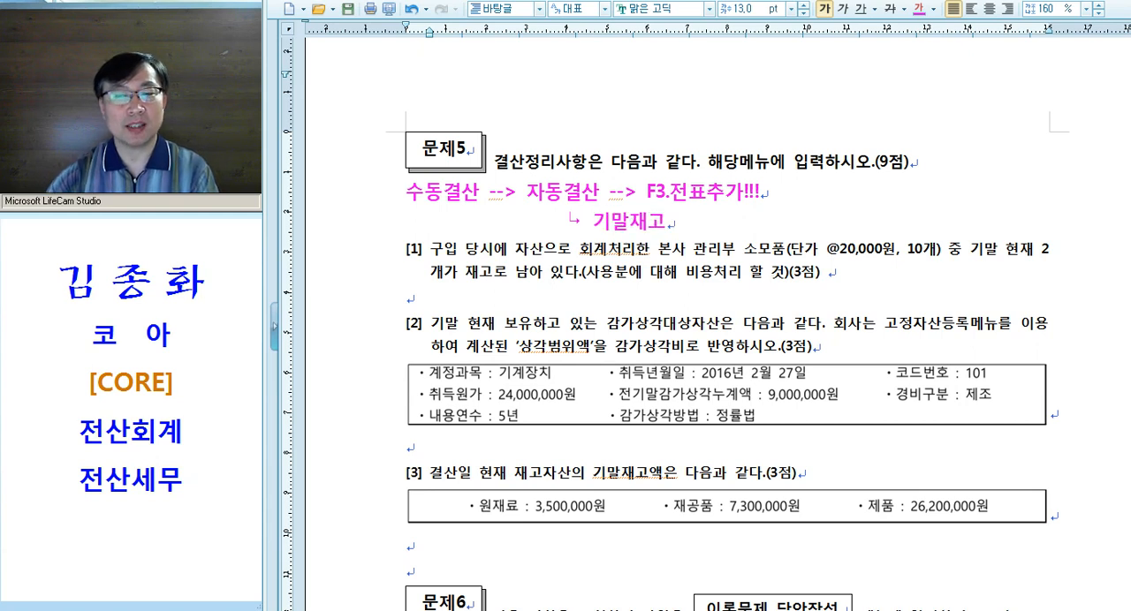
pyautogui.write('자산, 대손')
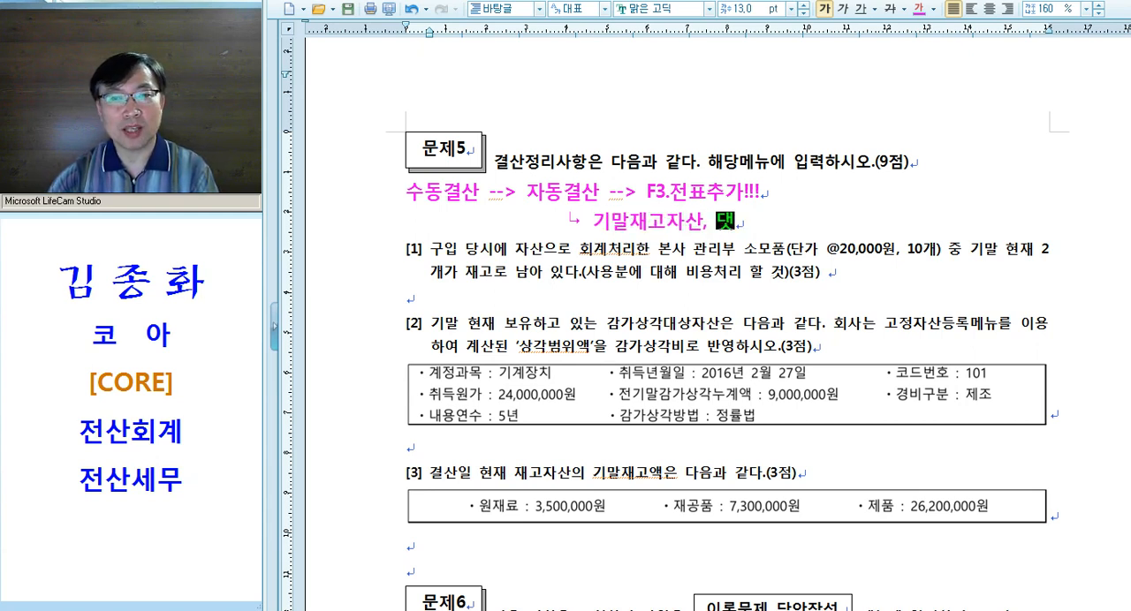
pyautogui.write(', 감가상각')
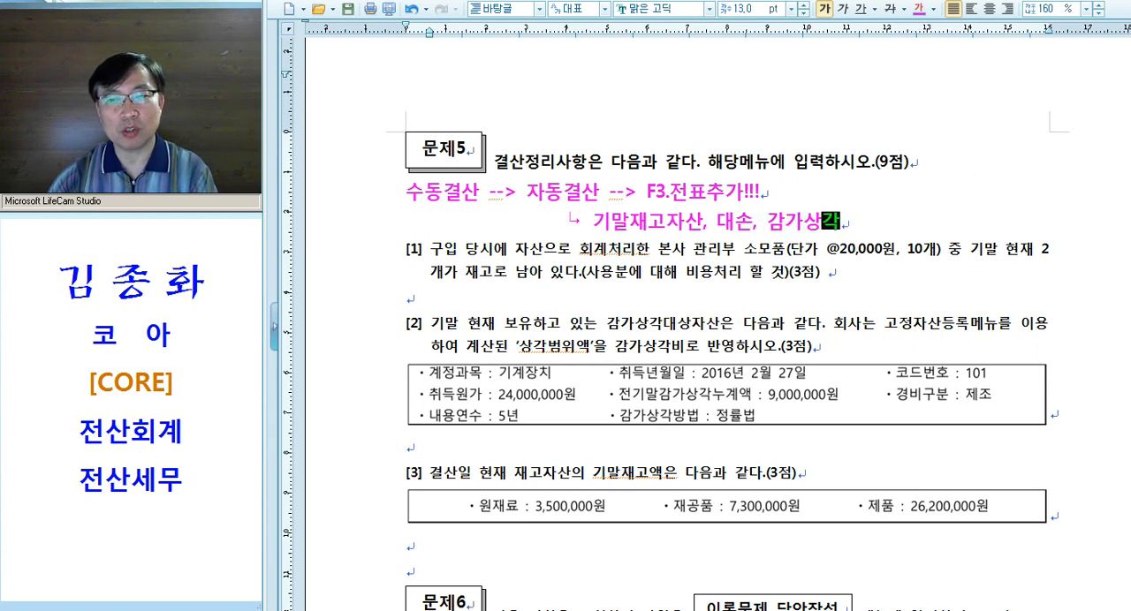
pyautogui.write(', 퇴.충')
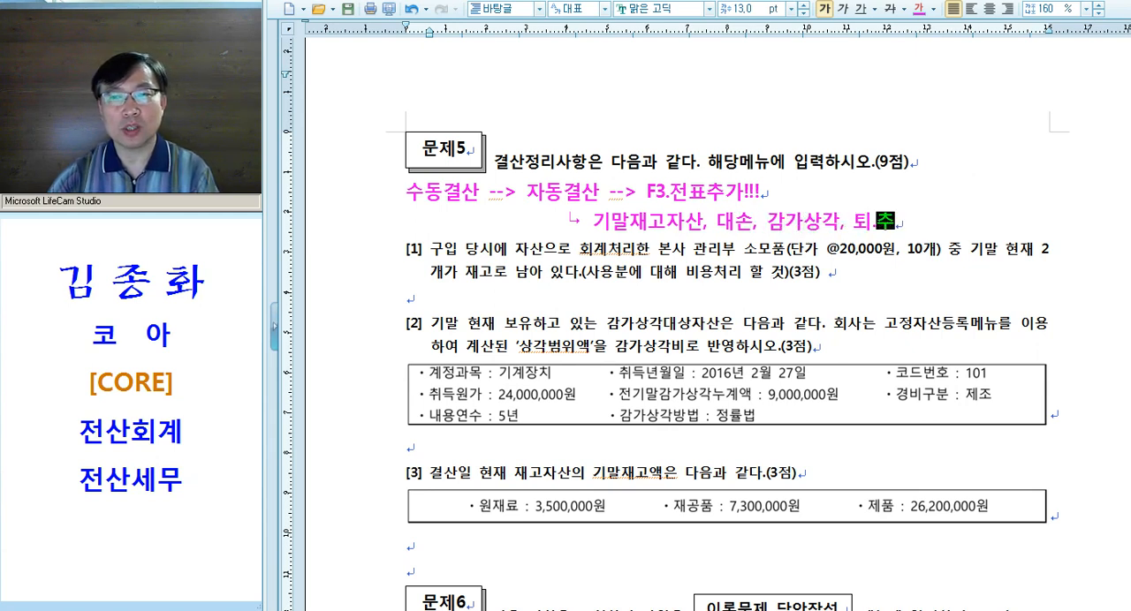
pyautogui.press('Return')
pyautogui.write(', 법인세')
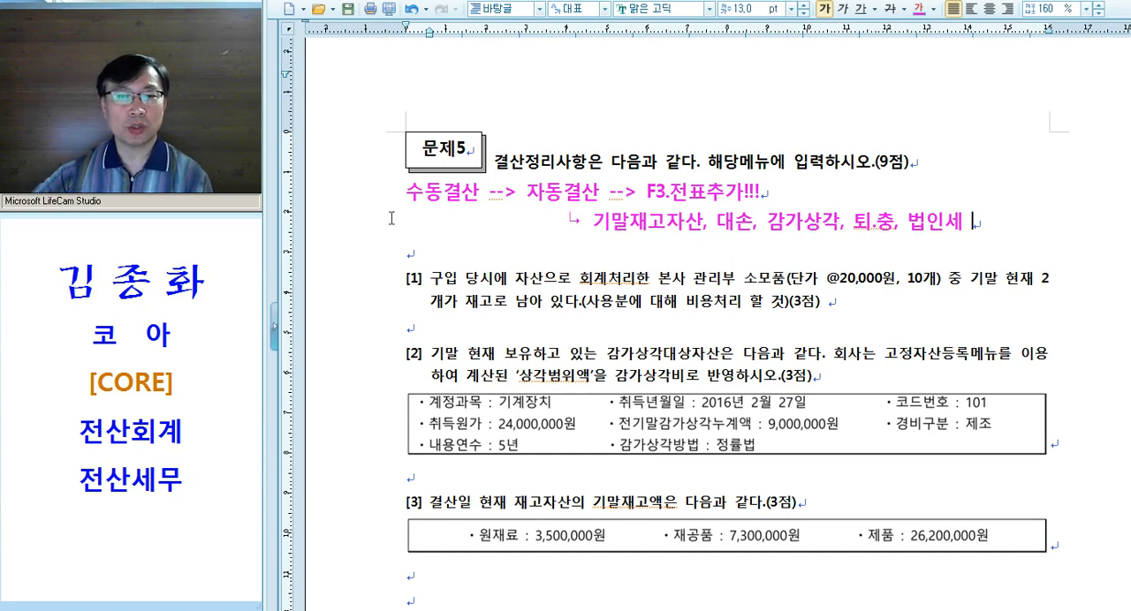
# Write the note "수동" on the blank line below question [1] of 문제5 and add a blank line after it
pyautogui.tripleClick(483, 205)
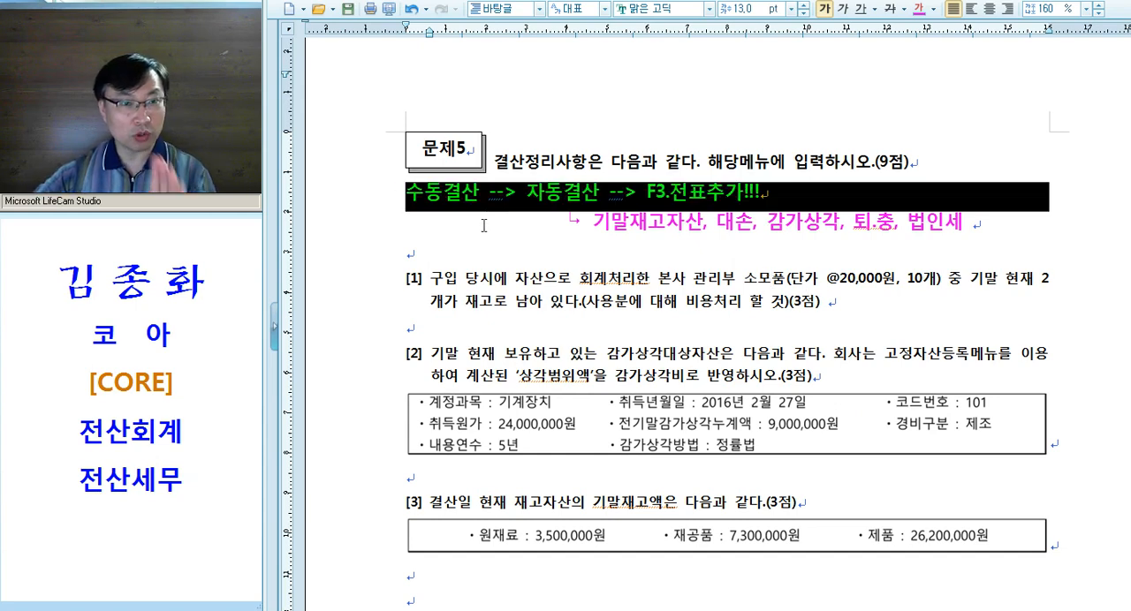
pyautogui.scroll(-1, 519, 218)
pyautogui.click(450, 269)
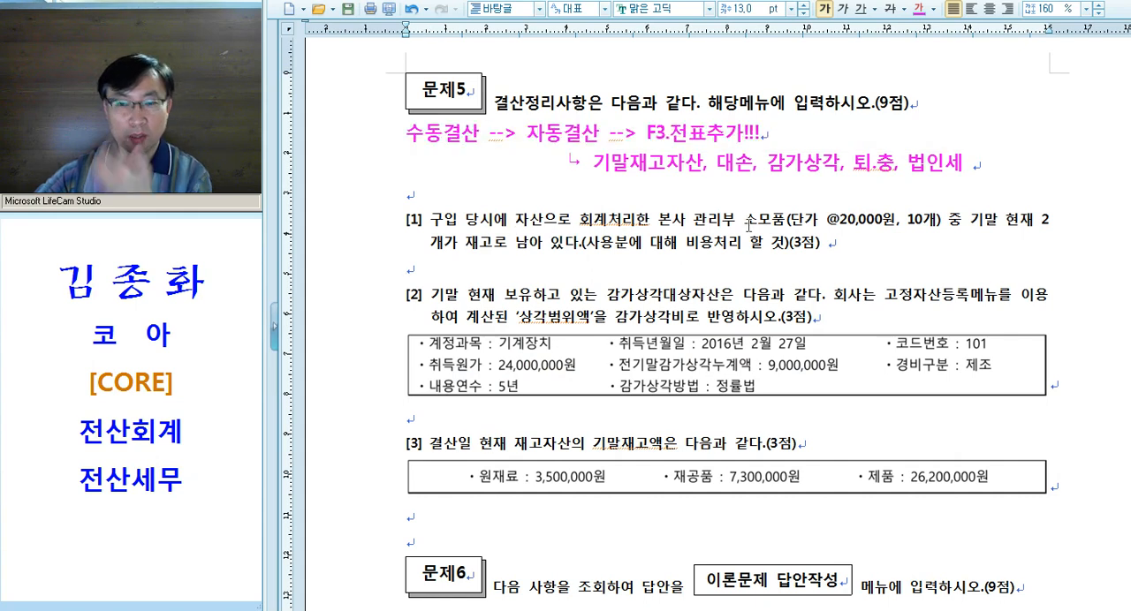
pyautogui.write('수동')
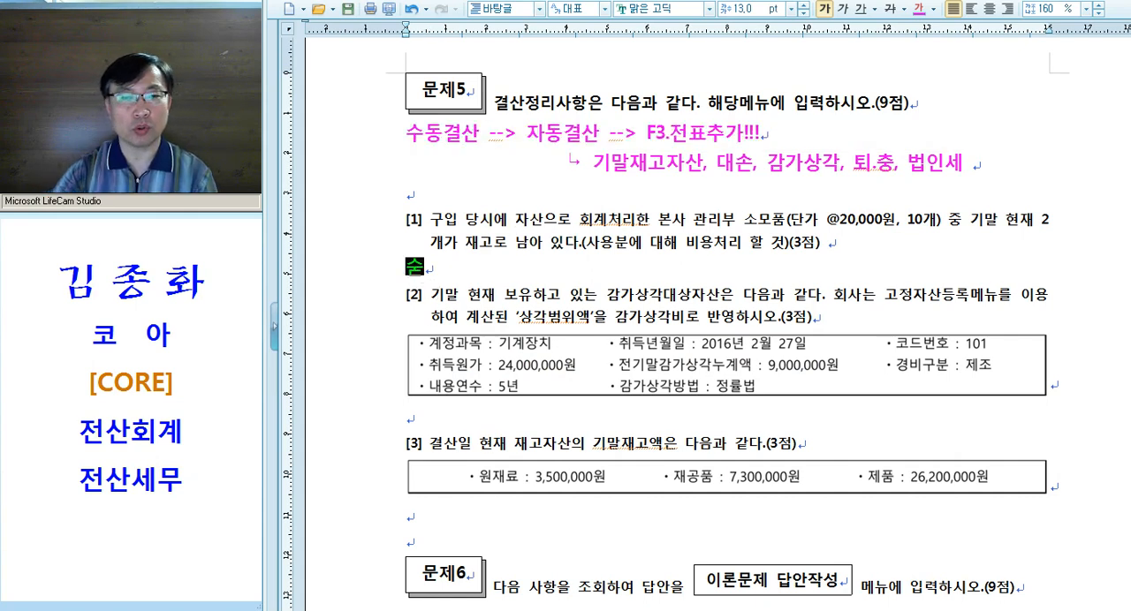
pyautogui.press('Return')
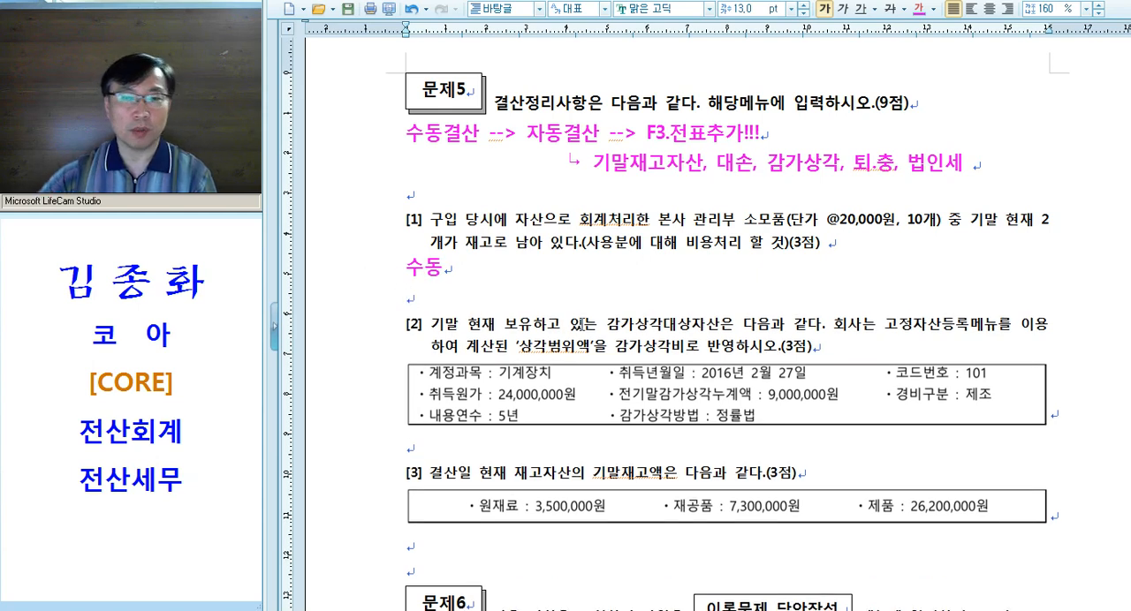
# Write the note "자동" on the line below question [2]'s fixed asset table and add a blank line after it
pyautogui.scroll(-3, 623, 336)
pyautogui.moveTo(598, 258); pyautogui.dragTo(724, 258)
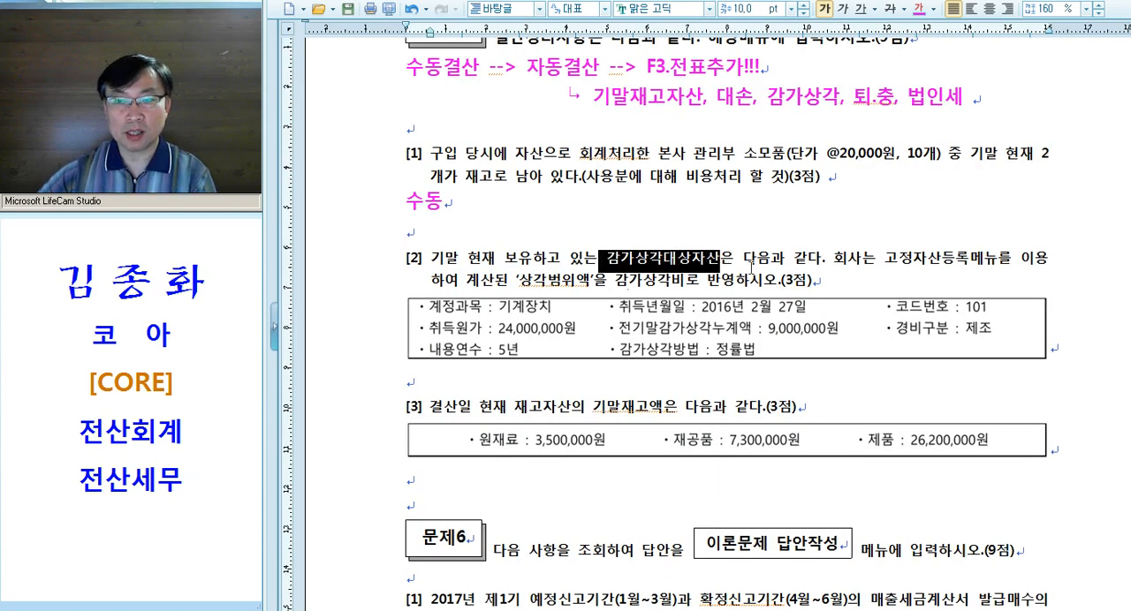
pyautogui.moveTo(884, 258); pyautogui.dragTo(1004, 258)
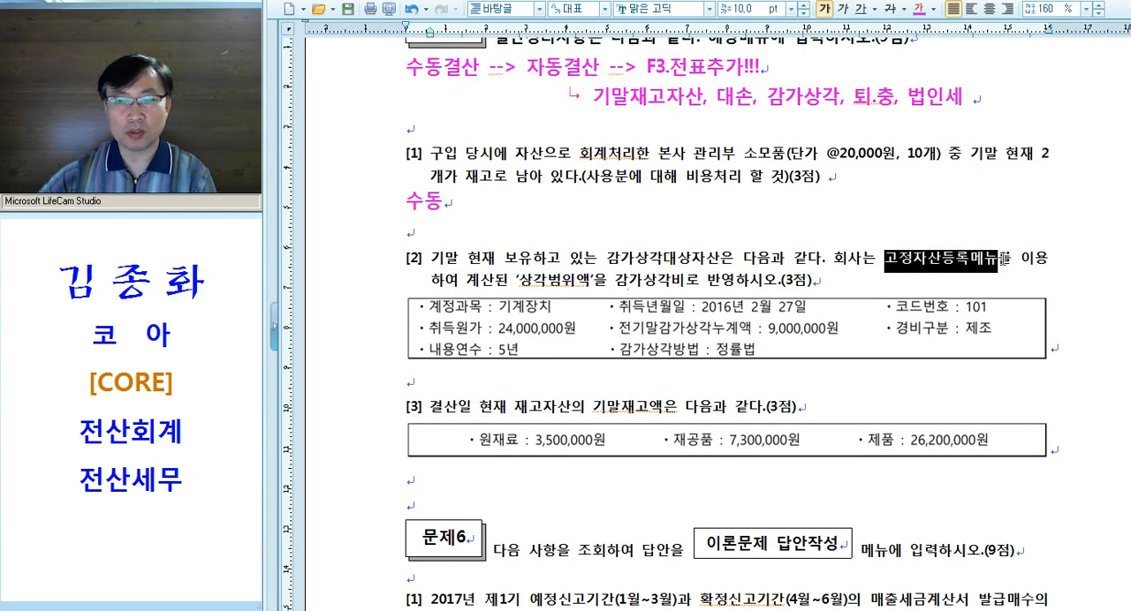
pyautogui.click(617, 287)
pyautogui.click(486, 385)
pyautogui.write('자동')
pyautogui.press('Return')
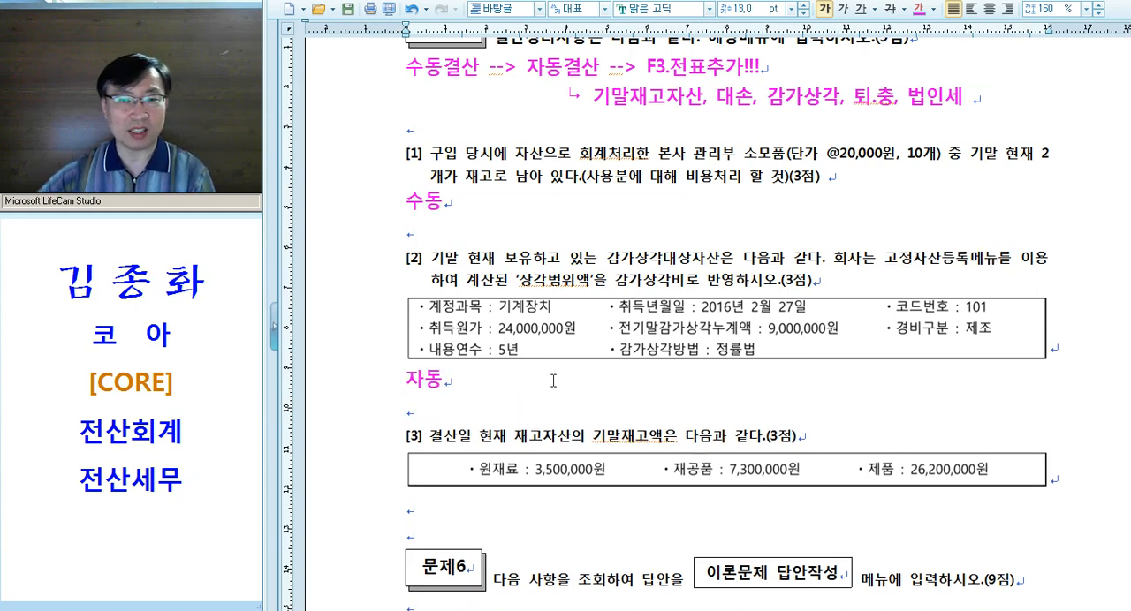
# Write the note "자동" on the line below question [3]'s inventory table and add a blank line after it
pyautogui.scroll(-2, 569, 378)
pyautogui.moveTo(517, 305); pyautogui.dragTo(647, 304)
pyautogui.click(477, 374)
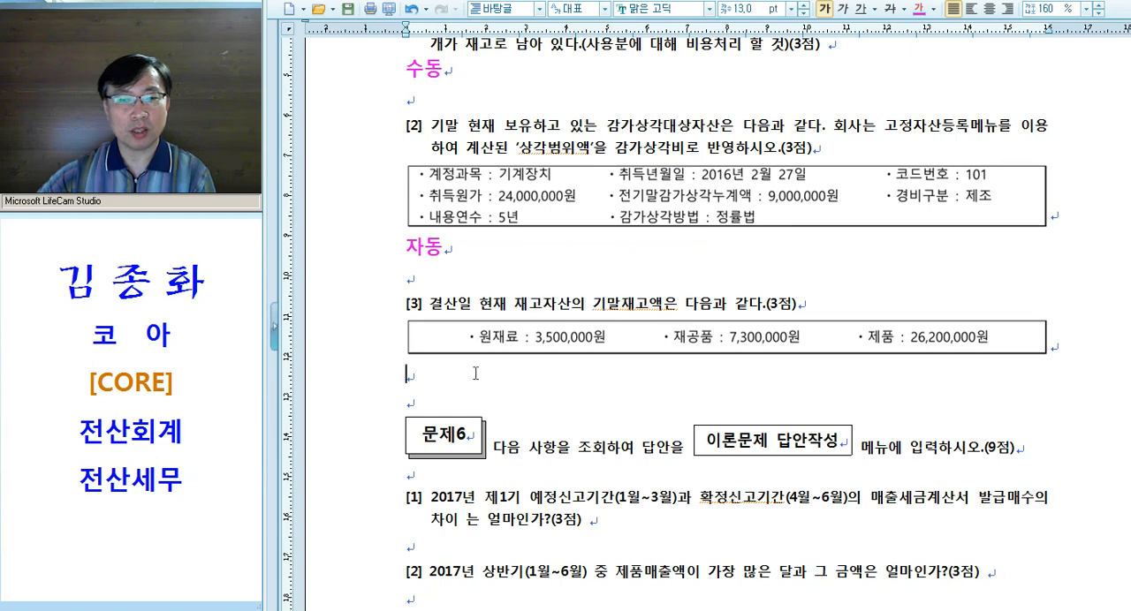
pyautogui.write('자동')
pyautogui.press('Return')
# Try to copy the 수동 note's text formatting onto "자산으로 회계처리" in question [1]
pyautogui.scroll(2, 462, 355)
pyautogui.tripleClick(425, 201)
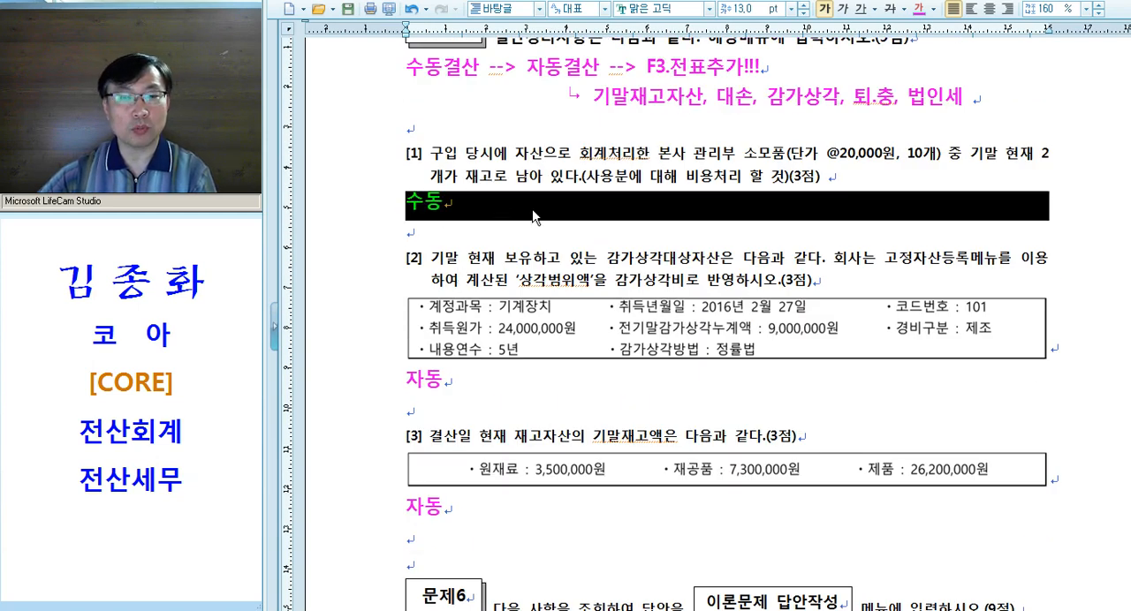
pyautogui.click(534, 216)
pyautogui.click(521, 157)
pyautogui.moveTo(521, 158); pyautogui.dragTo(640, 157)
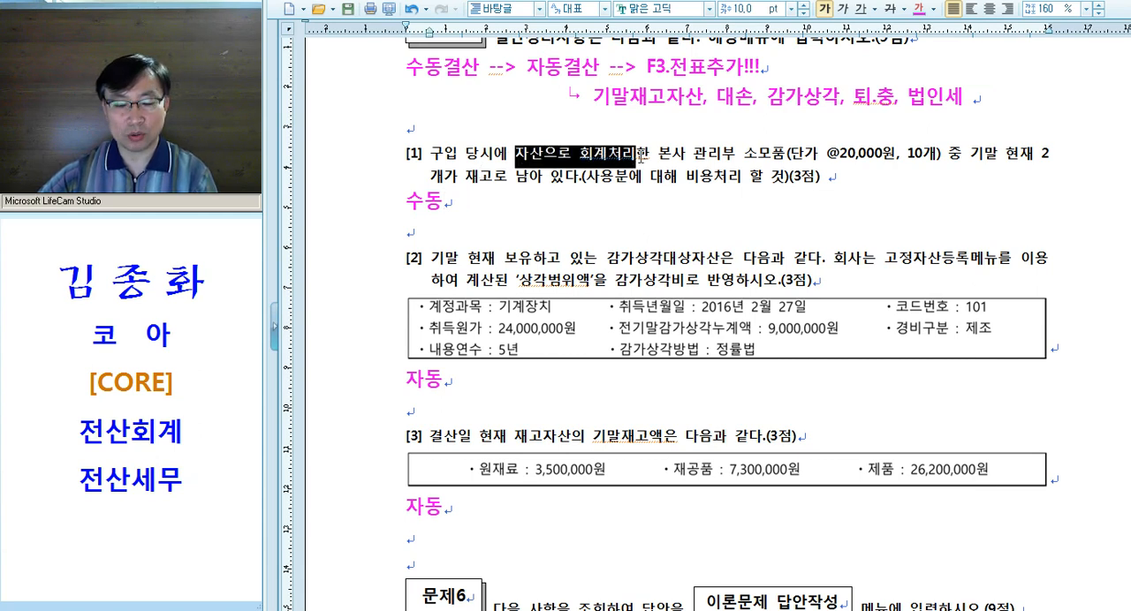
pyautogui.hotkey('alt', 'c')
pyautogui.moveTo(790, 158); pyautogui.dragTo(831, 157)
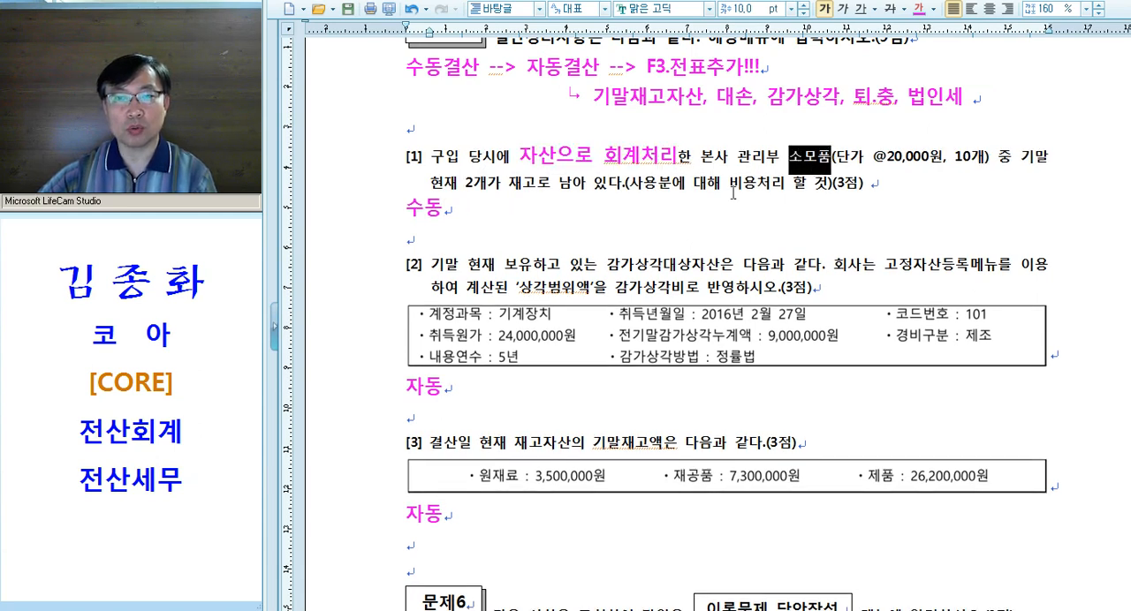
pyautogui.hotkey('ctrl', 'z')
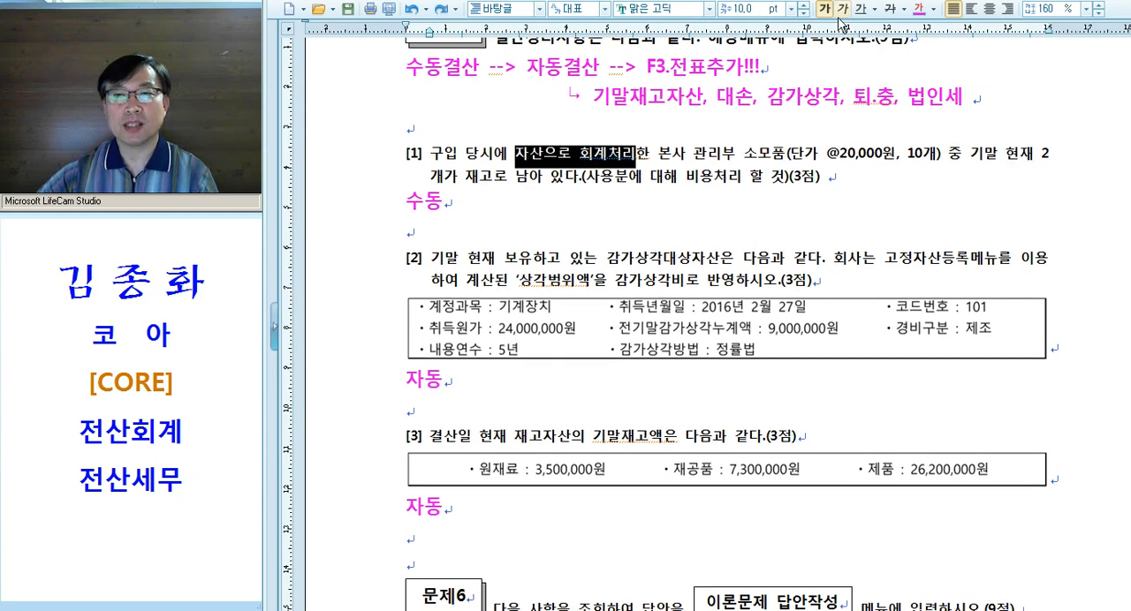
# Format "자산으로 회계처리" in question [1] as magenta 11 pt text and copy that formatting to "소모품" and "남아 있다.("
pyautogui.hotkey('alt', 'c')
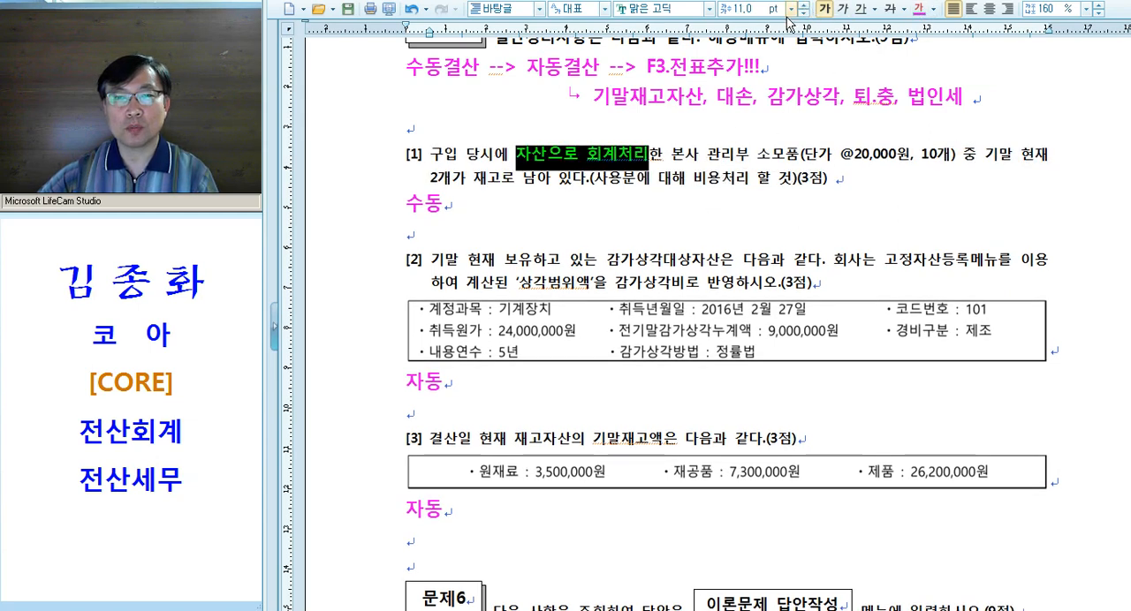
pyautogui.click(587, 157)
pyautogui.hotkey('alt', 'c')
pyautogui.click(828, 245)
pyautogui.moveTo(758, 158); pyautogui.dragTo(800, 160)
pyautogui.hotkey('alt', 'c')
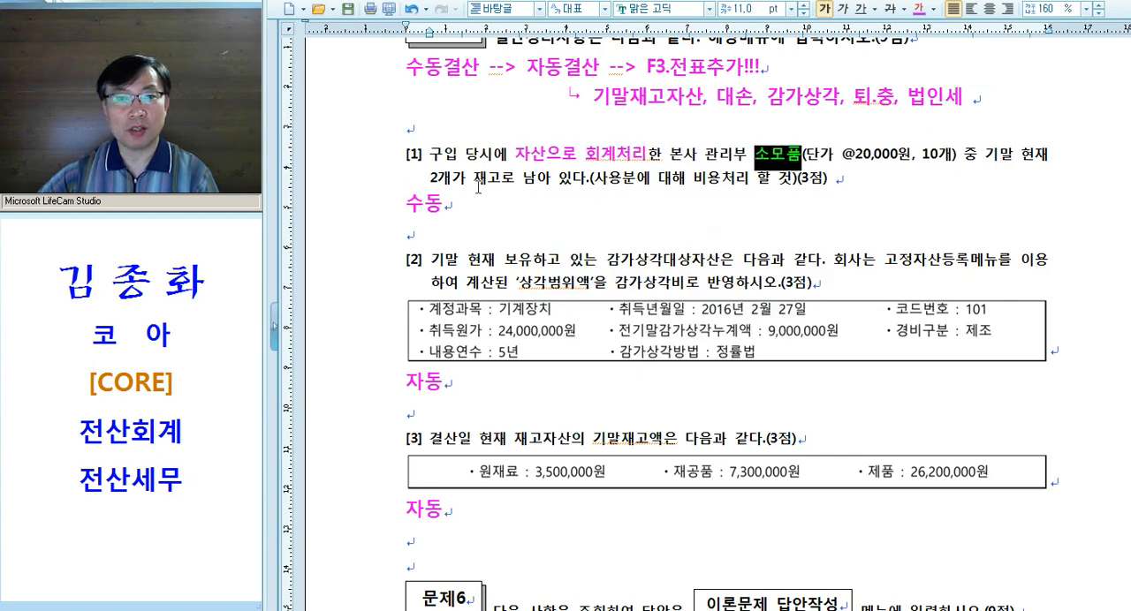
pyautogui.moveTo(518, 178); pyautogui.dragTo(600, 182)
pyautogui.hotkey('alt', 'c')
# Insert "= 미사용" after "남아 있다" in question [1]
pyautogui.click(582, 182)
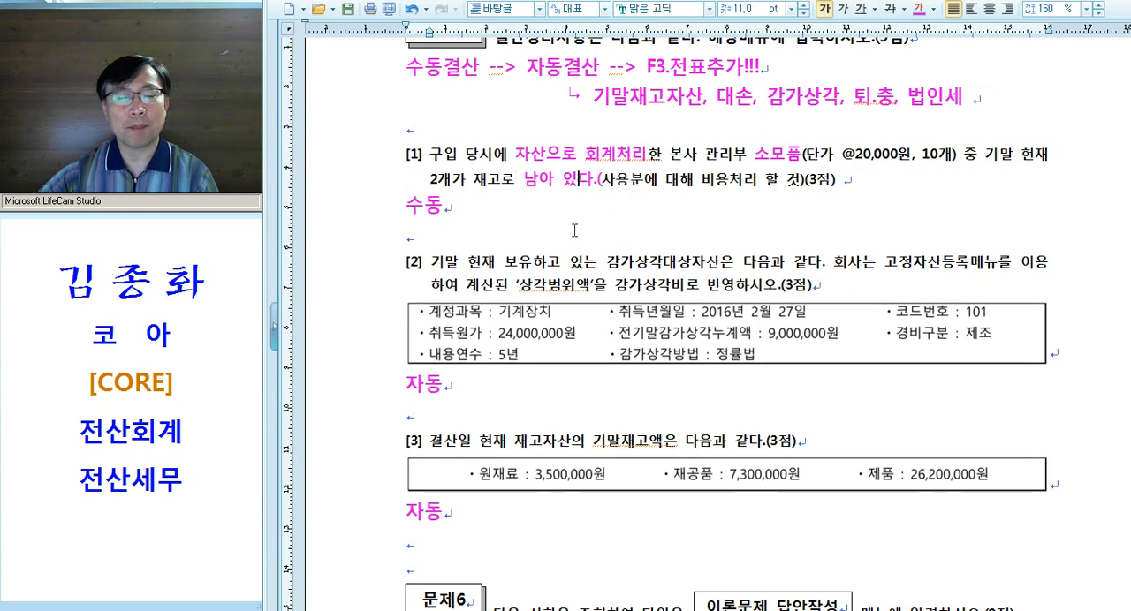
pyautogui.click(592, 180)
pyautogui.write('= 미사요')
pyautogui.write('ㅇ')
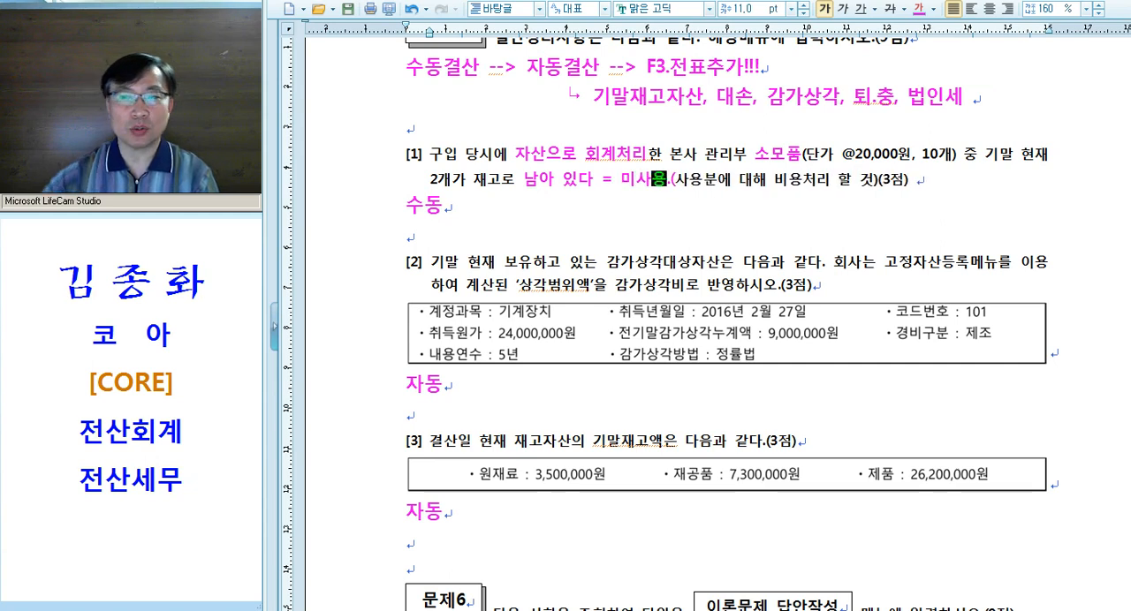
pyautogui.moveTo(898, 161); pyautogui.dragTo(831, 168)
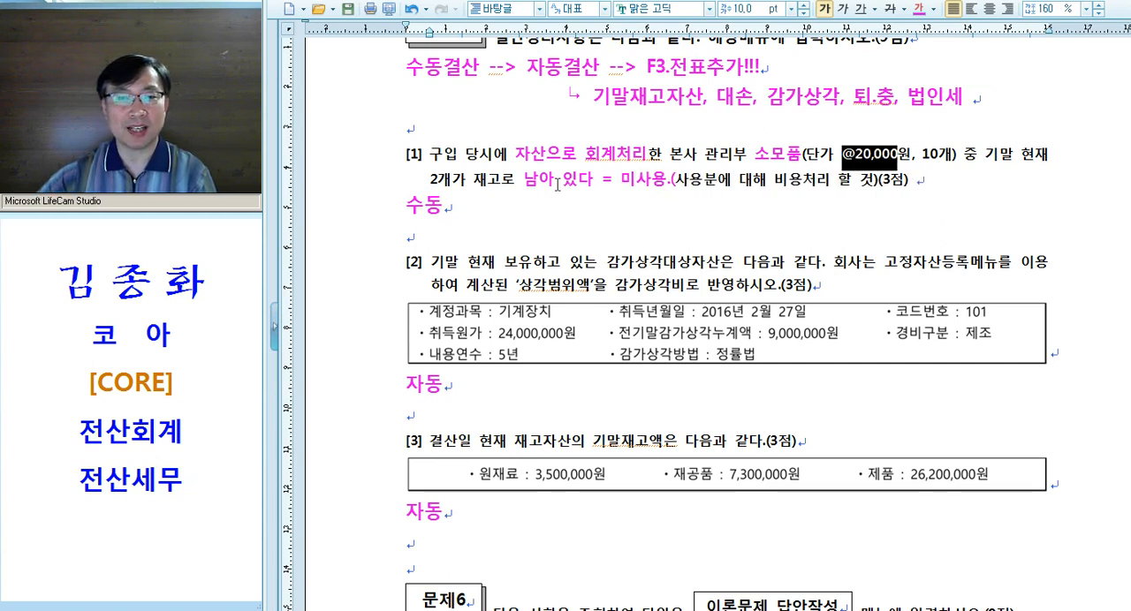
pyautogui.click(670, 181)
pyautogui.press('BackSpace')
# Underline "(사용분에 대해 비용처리 할 것)" in question [1] in red
pyautogui.moveTo(669, 179); pyautogui.dragTo(883, 180)
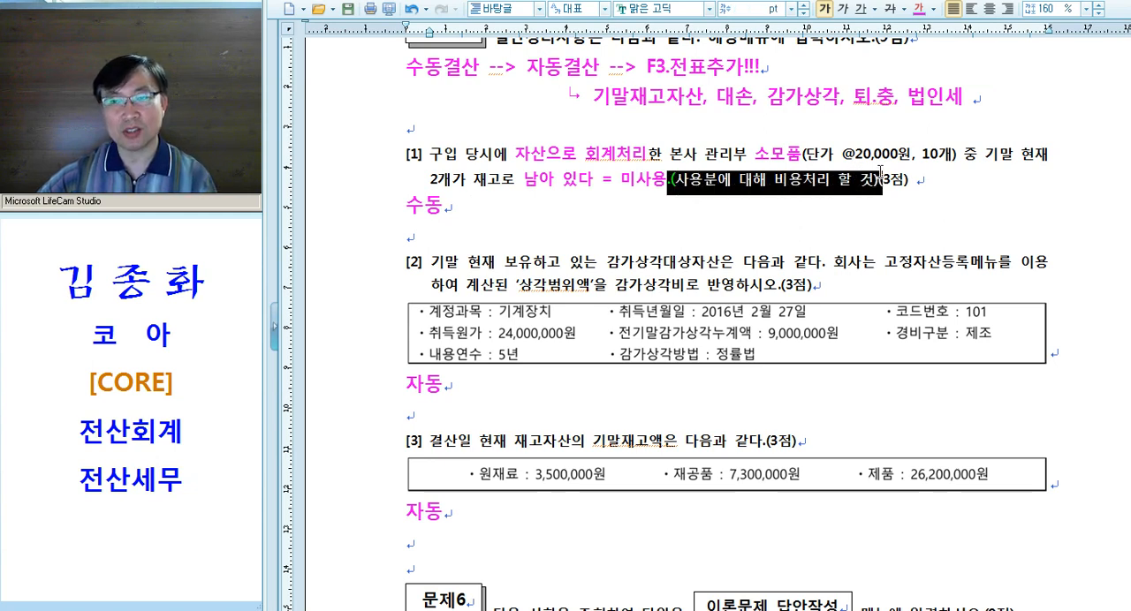
pyautogui.click(672, 183)
pyautogui.moveTo(671, 183); pyautogui.dragTo(877, 180)
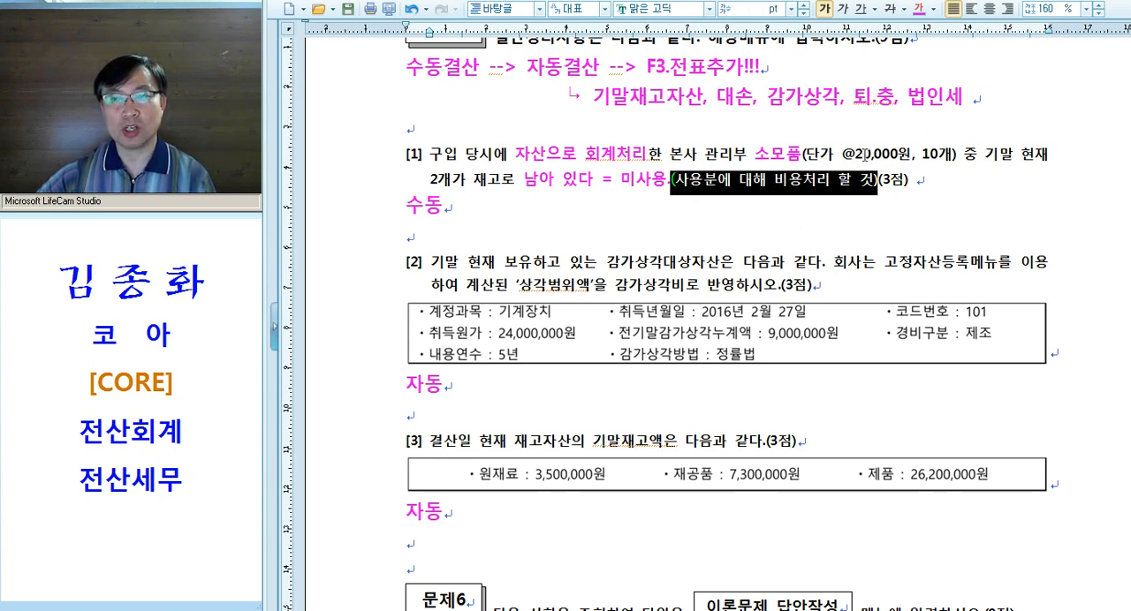
pyautogui.click(860, 8)
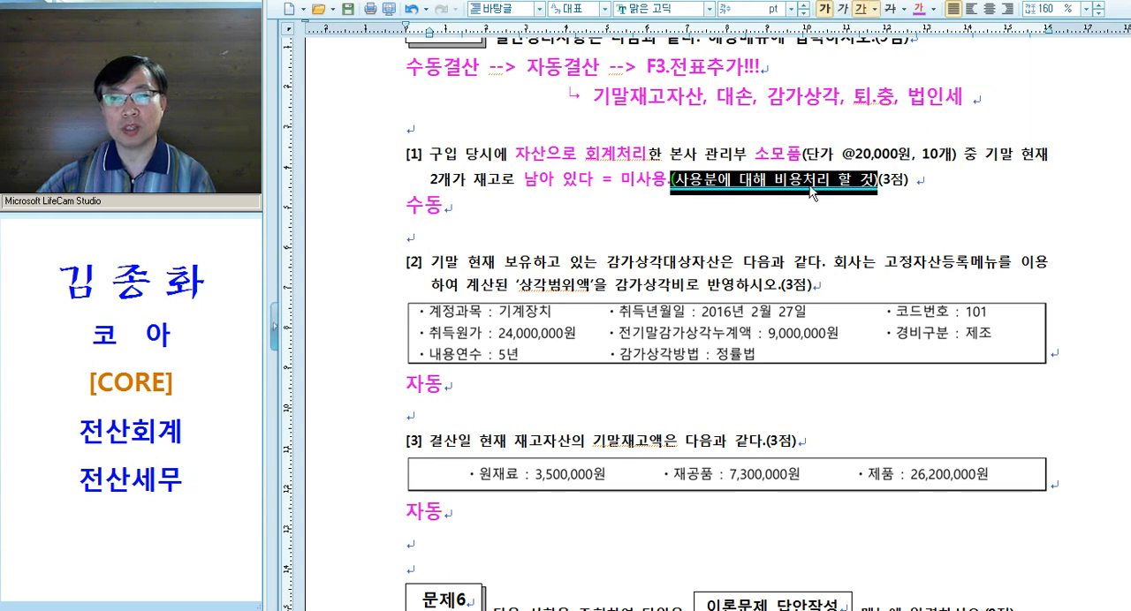
pyautogui.click(789, 198)
# Extend the 수동 note below question [1] with a closing parenthesis, a wide gap and the credit side "/ 소 모 품<사용>"
pyautogui.click(445, 206)
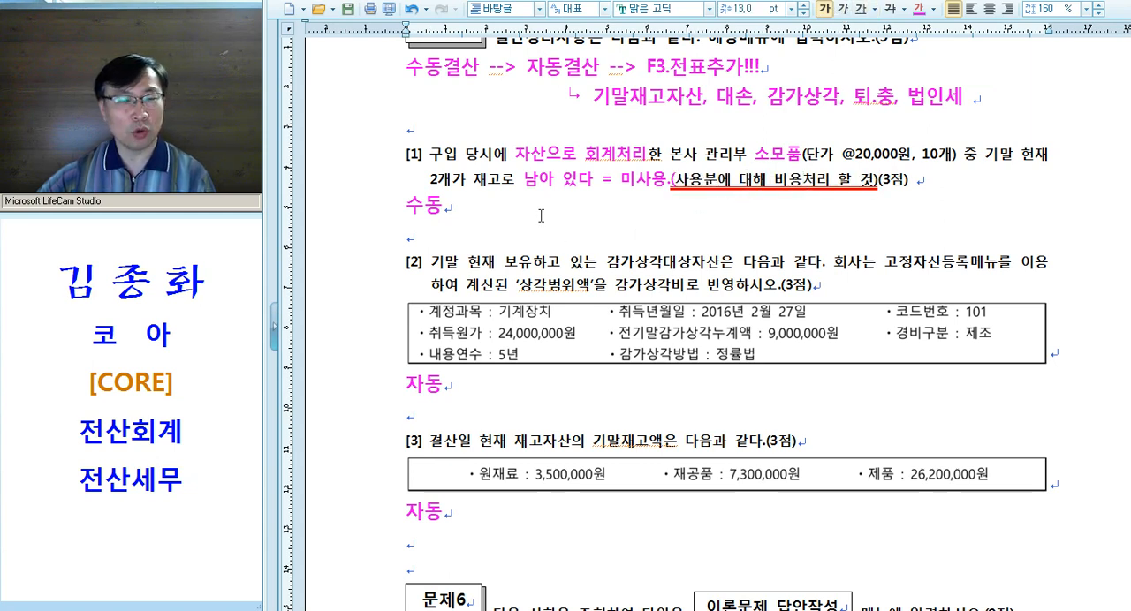
pyautogui.click(742, 156)
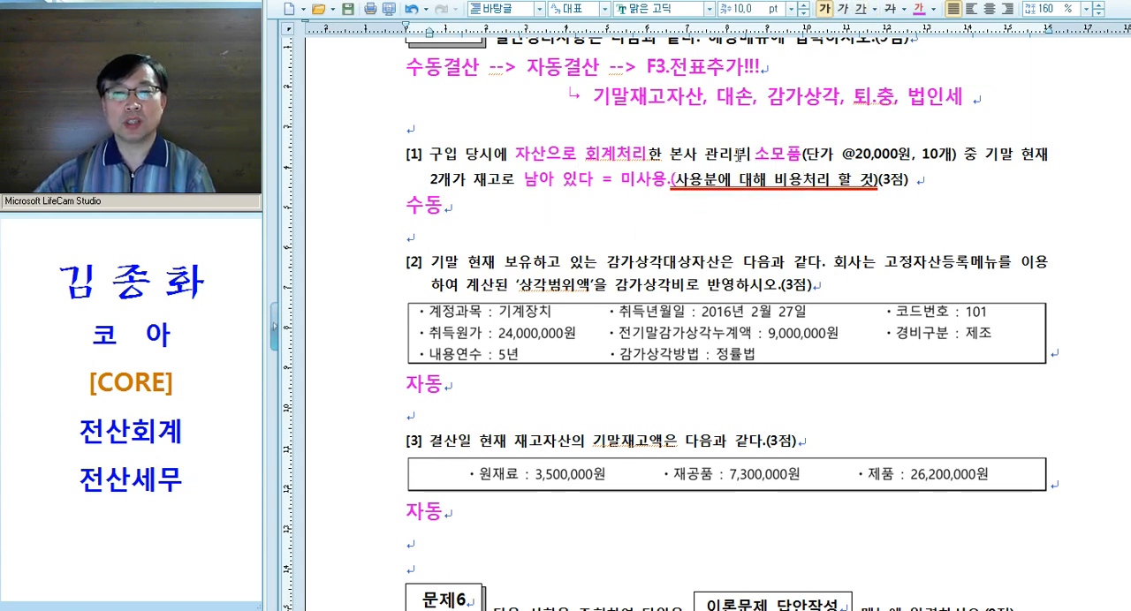
pyautogui.moveTo(516, 157); pyautogui.dragTo(792, 148)
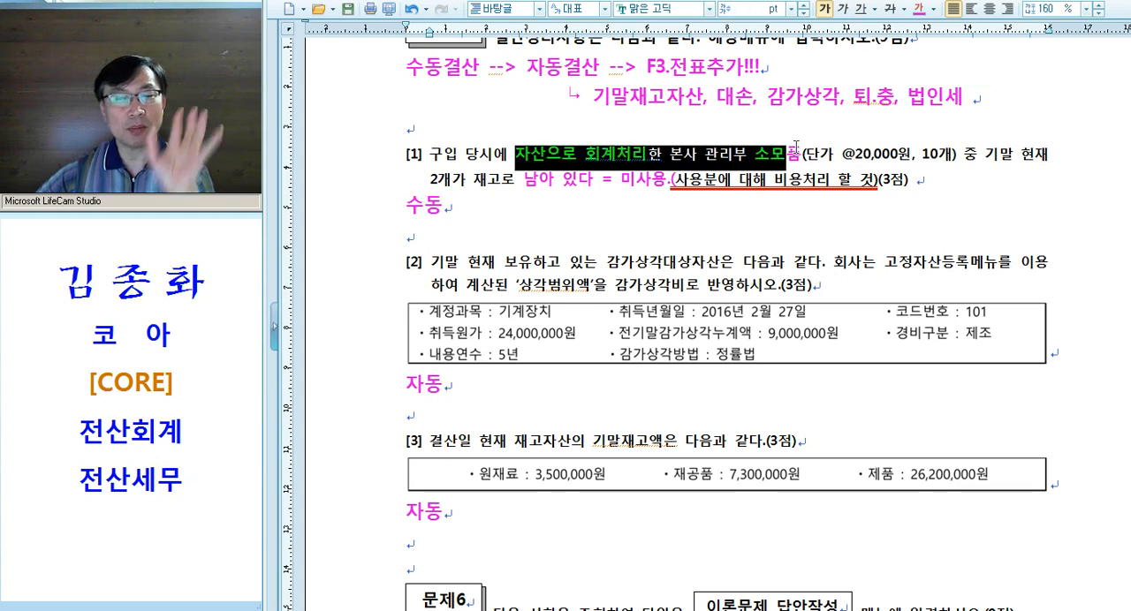
pyautogui.click(642, 218)
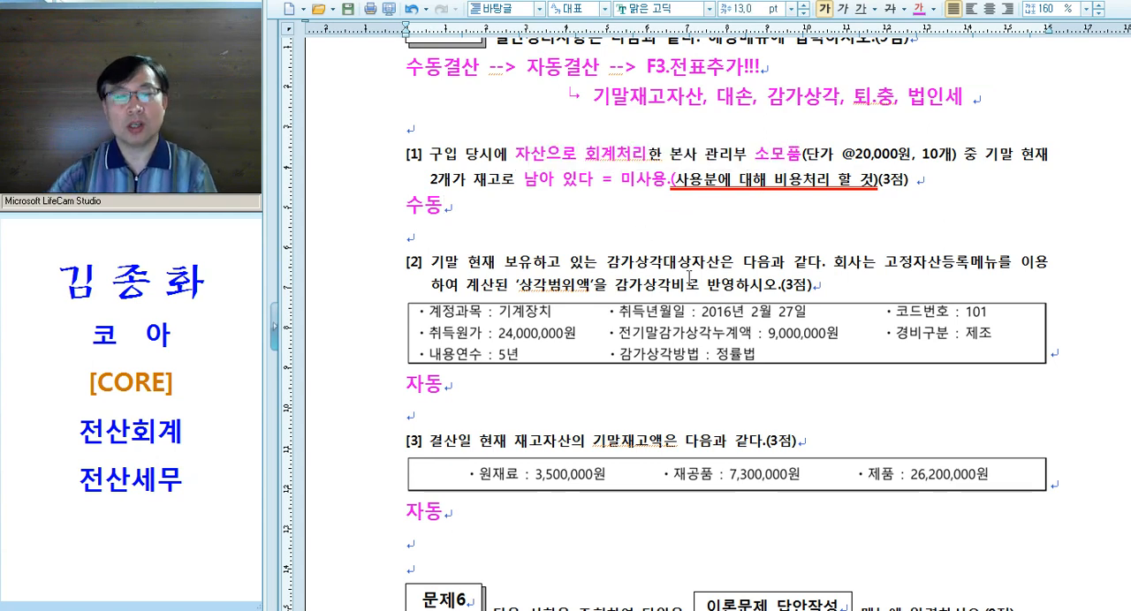
pyautogui.write(')')
pyautogui.press('Tab')
pyautogui.press('Tab')
pyautogui.press('Tab')
pyautogui.press('Tab')
pyautogui.press('Tab')
pyautogui.write('/ 소 모')
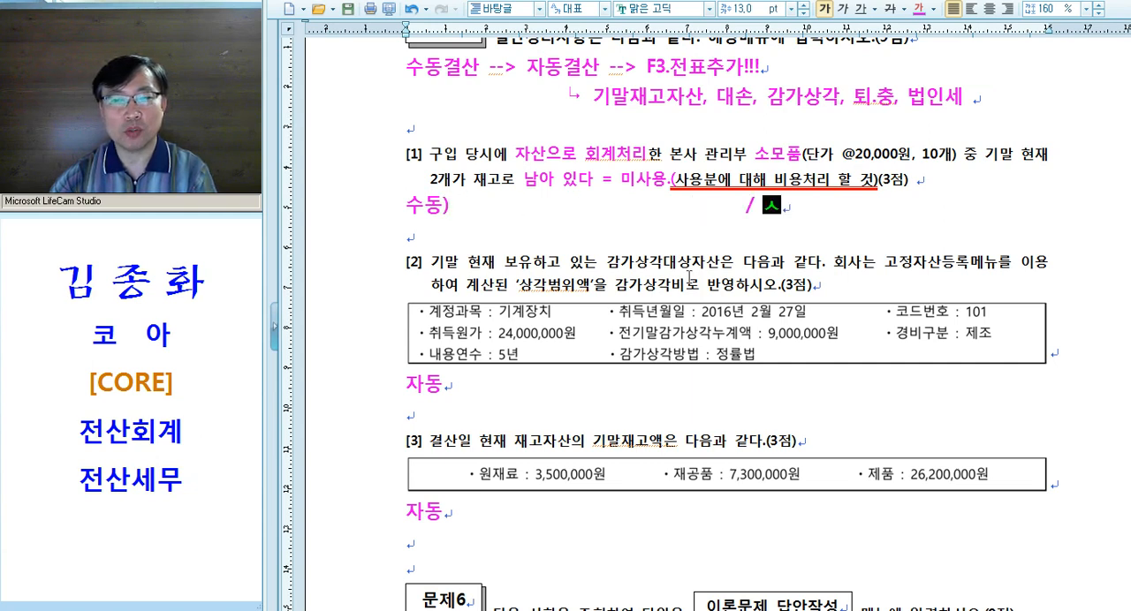
pyautogui.write(' 품<사용>')
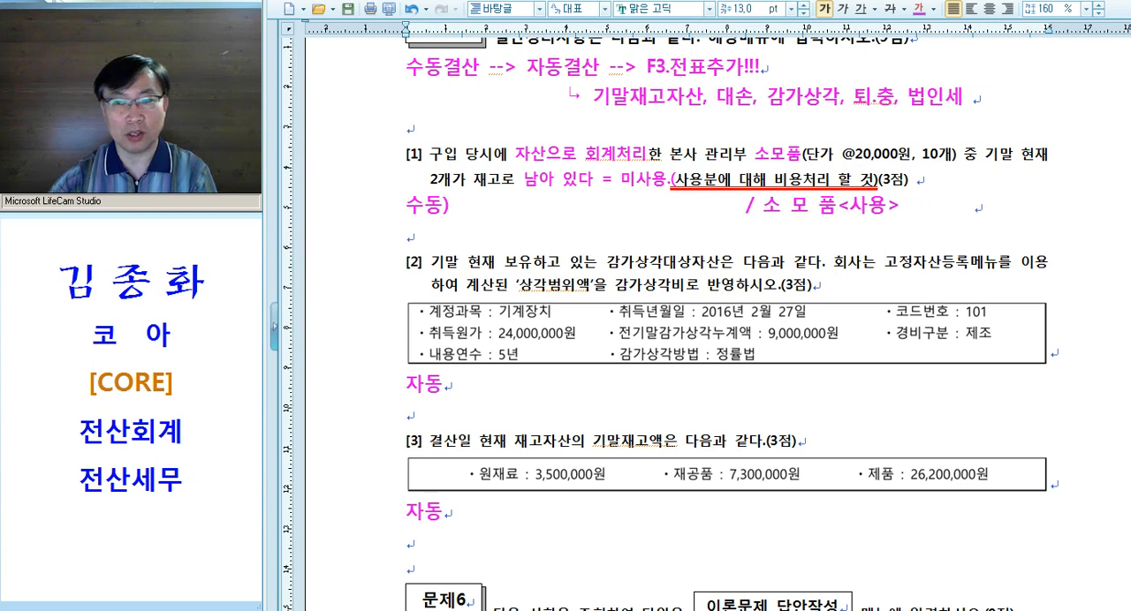
# Enter the amount 160,000 at the end of the journal entry line below question [1]
pyautogui.moveTo(916, 156); pyautogui.dragTo(948, 156)
pyautogui.moveTo(404, 187); pyautogui.dragTo(458, 184)
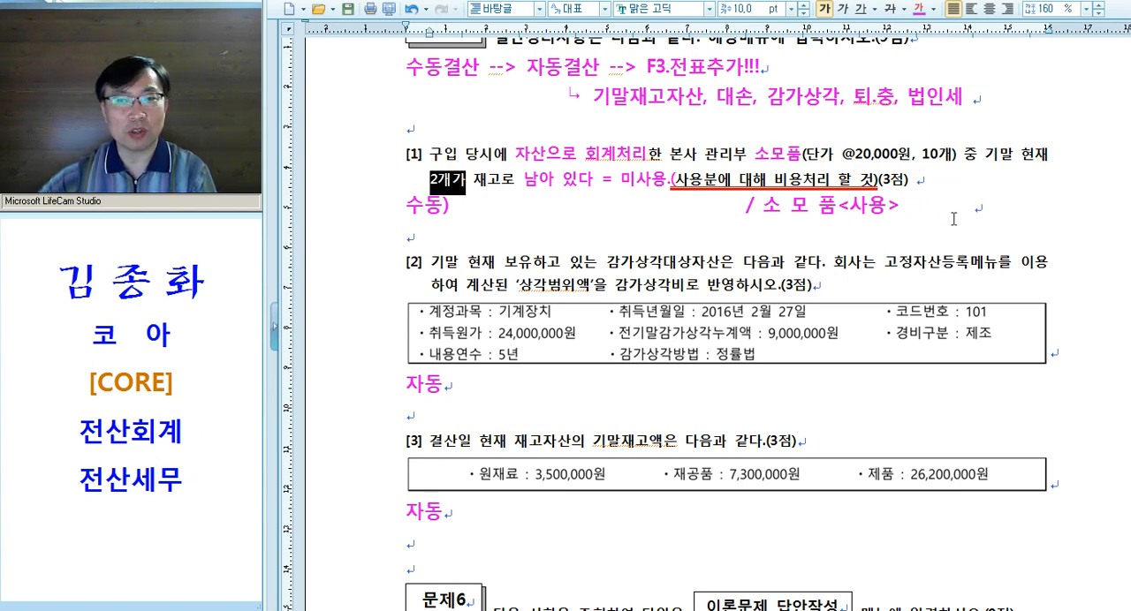
pyautogui.moveTo(852, 154); pyautogui.dragTo(891, 155)
pyautogui.click(1001, 207)
pyautogui.write('1')
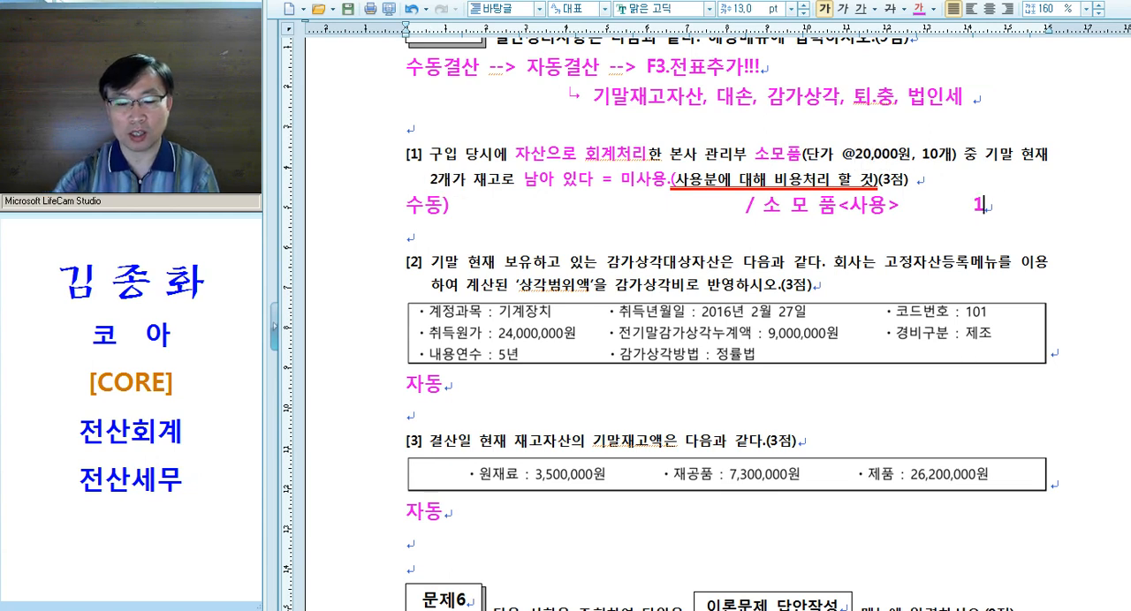
pyautogui.write('60,000')
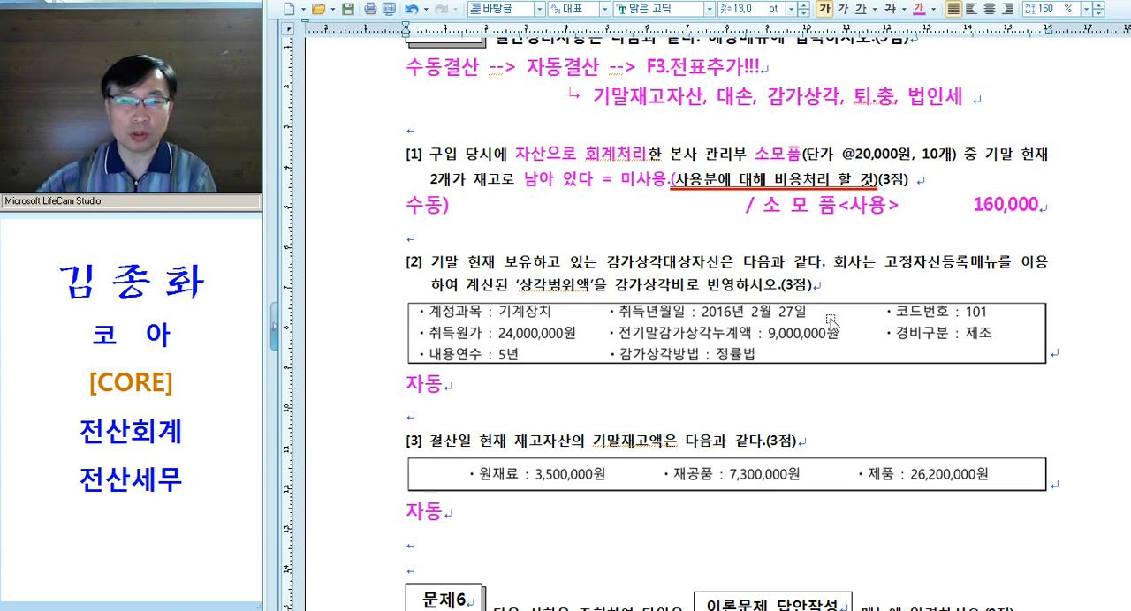
# Write the debit account "8**.소모품비" after "수동)" and adjust the gap before the slash
pyautogui.moveTo(483, 205); pyautogui.dragTo(610, 209)
pyautogui.write('소모품')
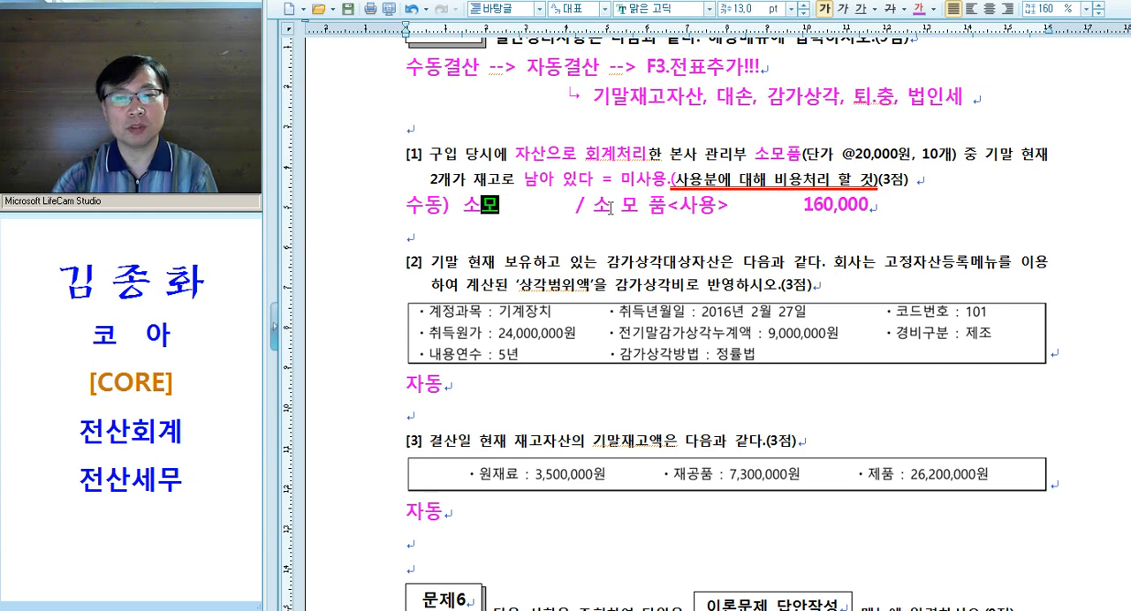
pyautogui.write('비')
pyautogui.press('Tab')
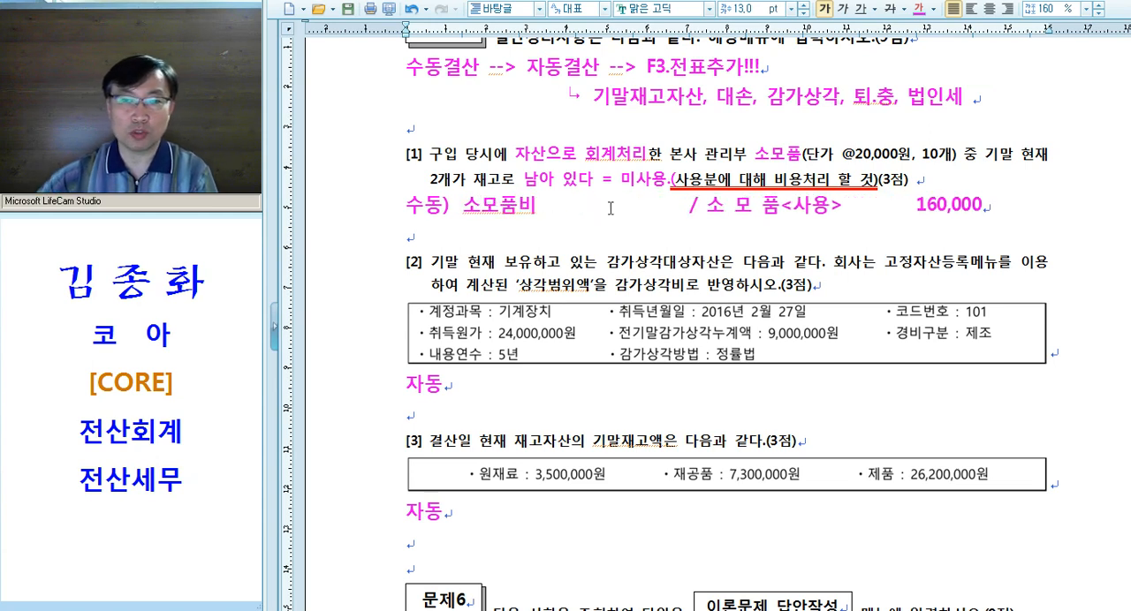
pyautogui.doubleClick(713, 161)
pyautogui.click(471, 205)
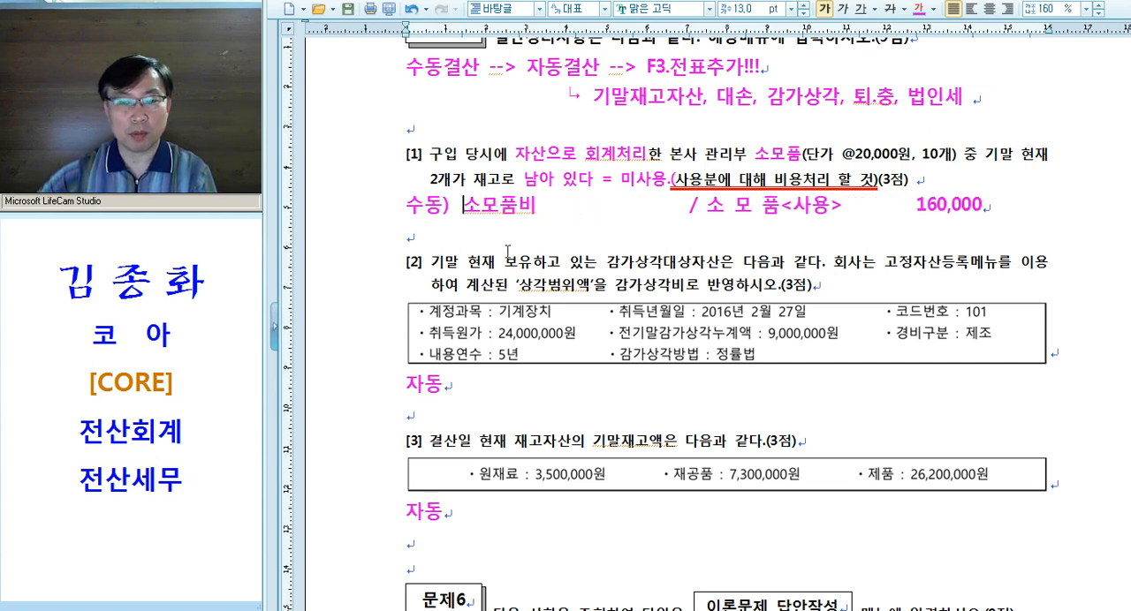
pyautogui.write('8₩')
pyautogui.press('BackSpace')
pyautogui.write('**.')
# Review the journal entry below question [1] against the underlined phrase "(사용분에 대해 비용처리 할 것)"
pyautogui.moveTo(461, 208); pyautogui.dragTo(982, 209)
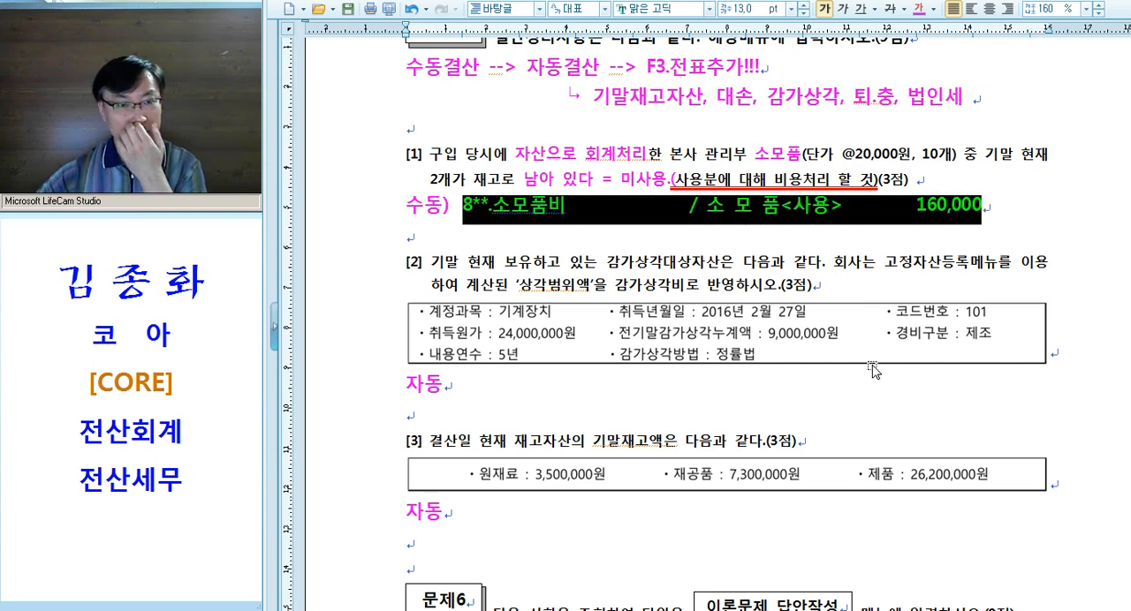
pyautogui.click(688, 183)
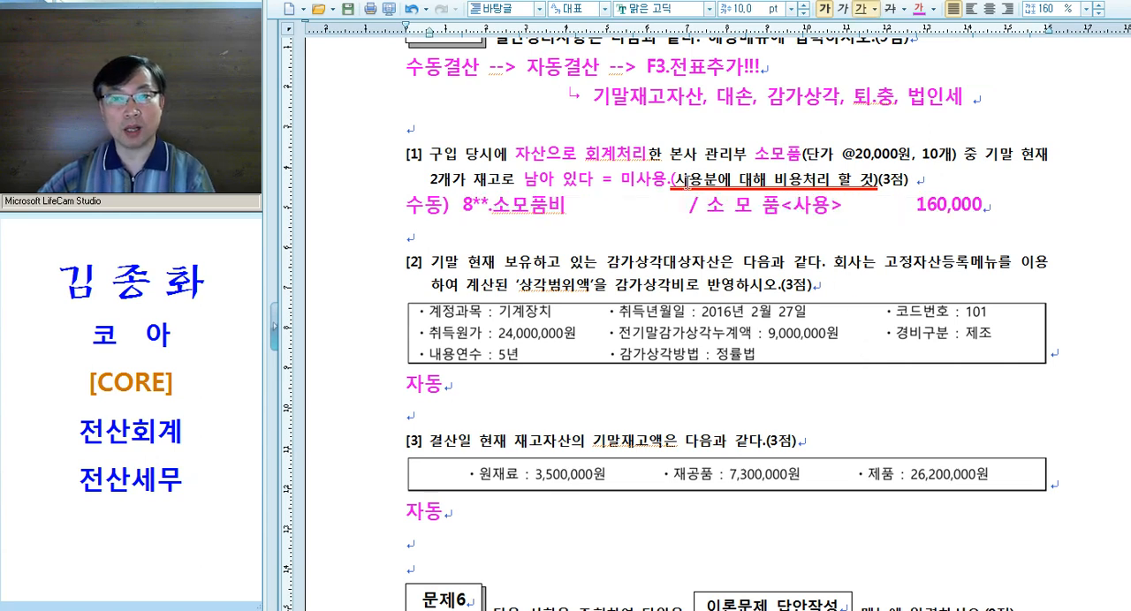
pyautogui.moveTo(668, 181); pyautogui.dragTo(865, 168)
pyautogui.click(769, 178)
pyautogui.moveTo(671, 180); pyautogui.dragTo(877, 181)
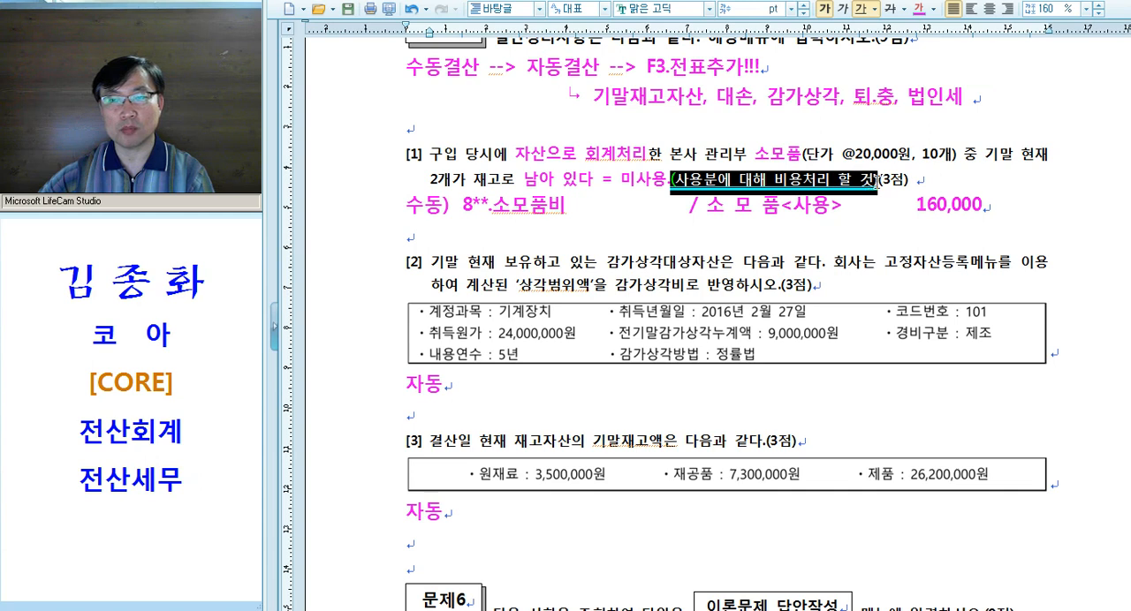
# Apply the magenta emphasis formatting with underline to "(사용분에 대해 비용처리 할 것)" in question [1] and compare it with the journal entry
pyautogui.hotkey('alt', 'c')
pyautogui.click(861, 10)
pyautogui.click(829, 205)
pyautogui.moveTo(782, 208); pyautogui.dragTo(857, 214)
pyautogui.moveTo(709, 210); pyautogui.dragTo(962, 212)
pyautogui.moveTo(448, 207); pyautogui.dragTo(634, 234)
pyautogui.click(635, 234)
pyautogui.moveTo(515, 156); pyautogui.dragTo(649, 158)
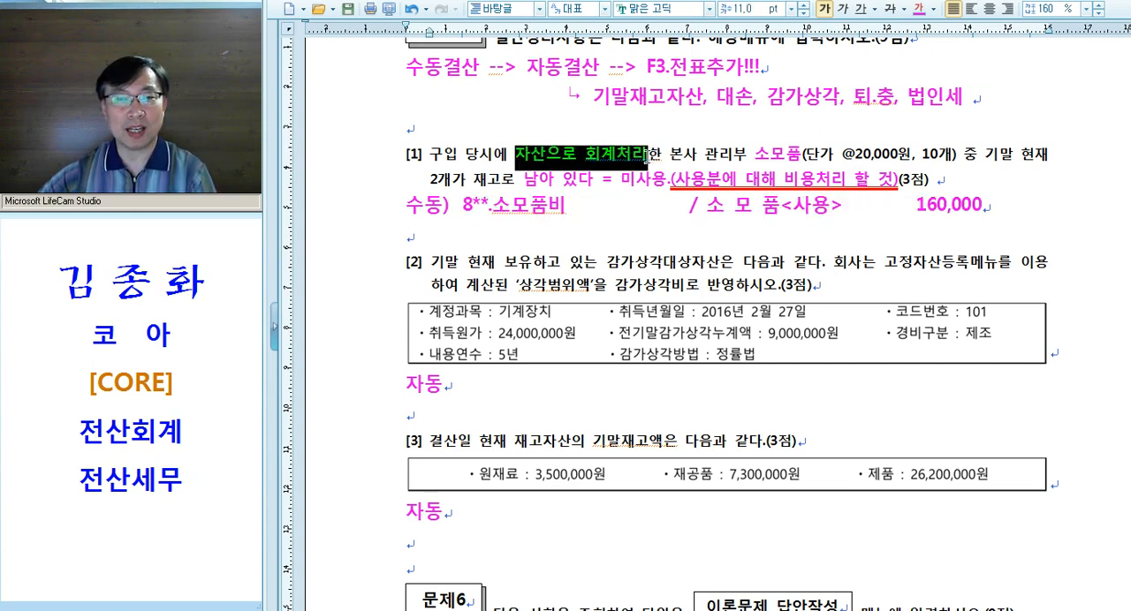
# Write the label "* 비용처리법 :" on the empty line below the 수동 journal entry
pyautogui.click(484, 238)
pyautogui.write('*')
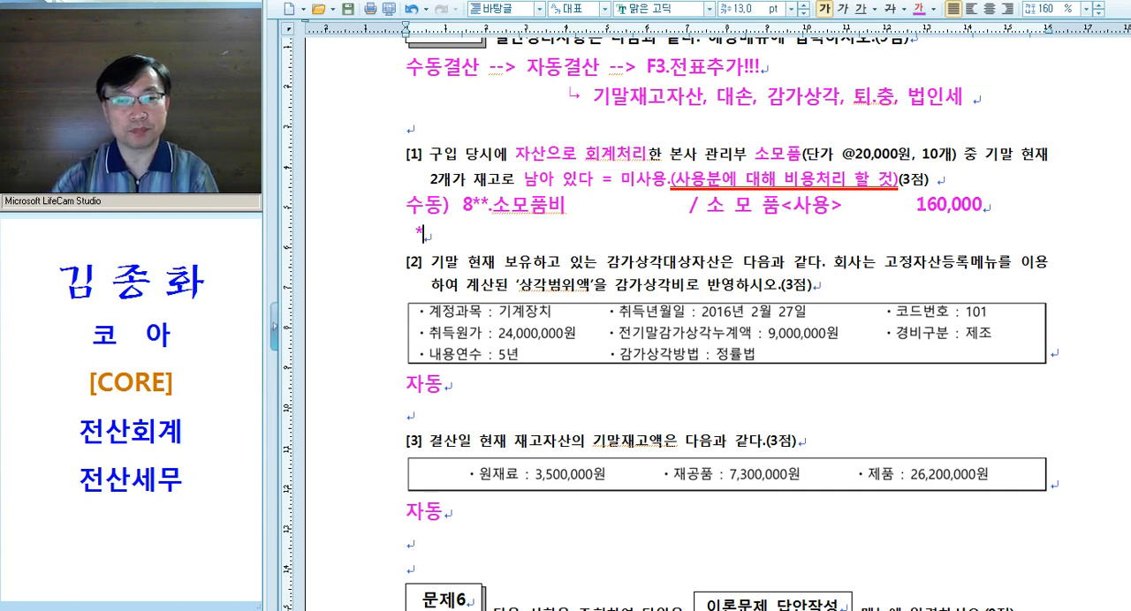
pyautogui.write(' 빙용처리법 :')
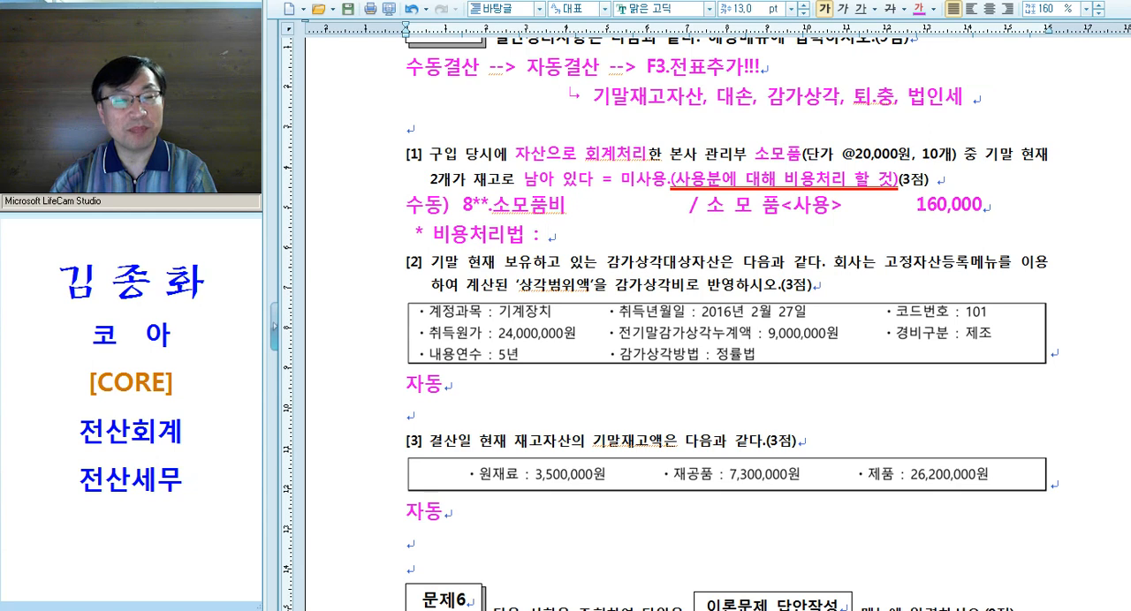
# Extend the 비용처리법 line with a wide gap and the credit side "/ 소모품비<미사용> 40,000"
pyautogui.press('Tab')
pyautogui.press('Tab')
pyautogui.press('Tab')
pyautogui.press('Tab')
pyautogui.write('/ 소')
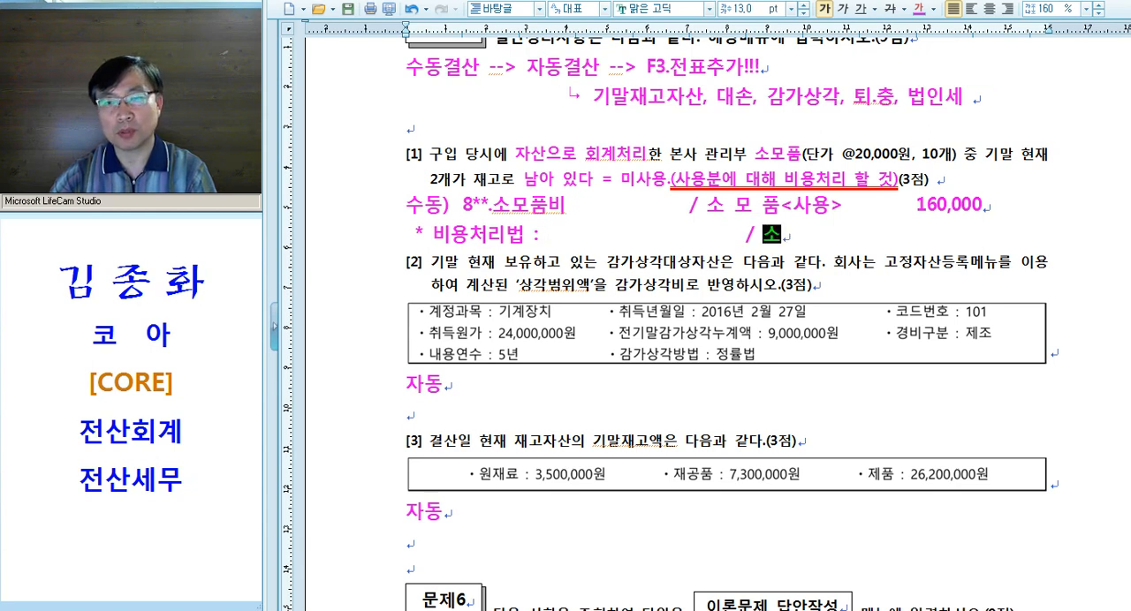
pyautogui.write('모품비')
pyautogui.write('<밋')
pyautogui.write('사용')
pyautogui.write('>')
pyautogui.write(' 40,000')
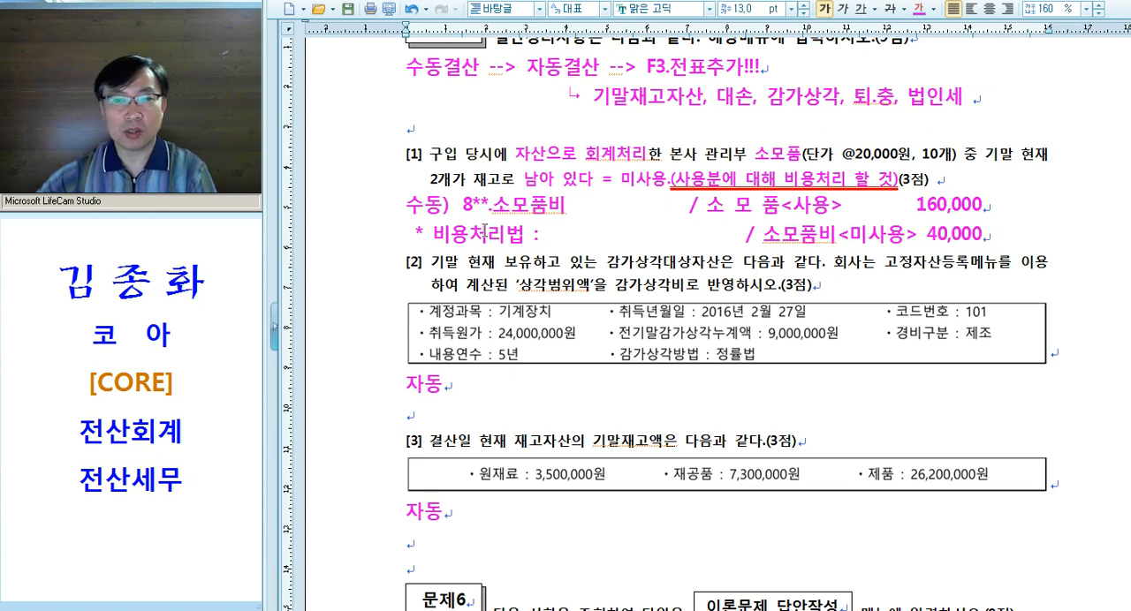
# Replace the gap before the slash in the 비용처리법 line with the debit account "소 모 품" and align the slash with the line above
pyautogui.moveTo(547, 235); pyautogui.dragTo(693, 235)
pyautogui.write('손')
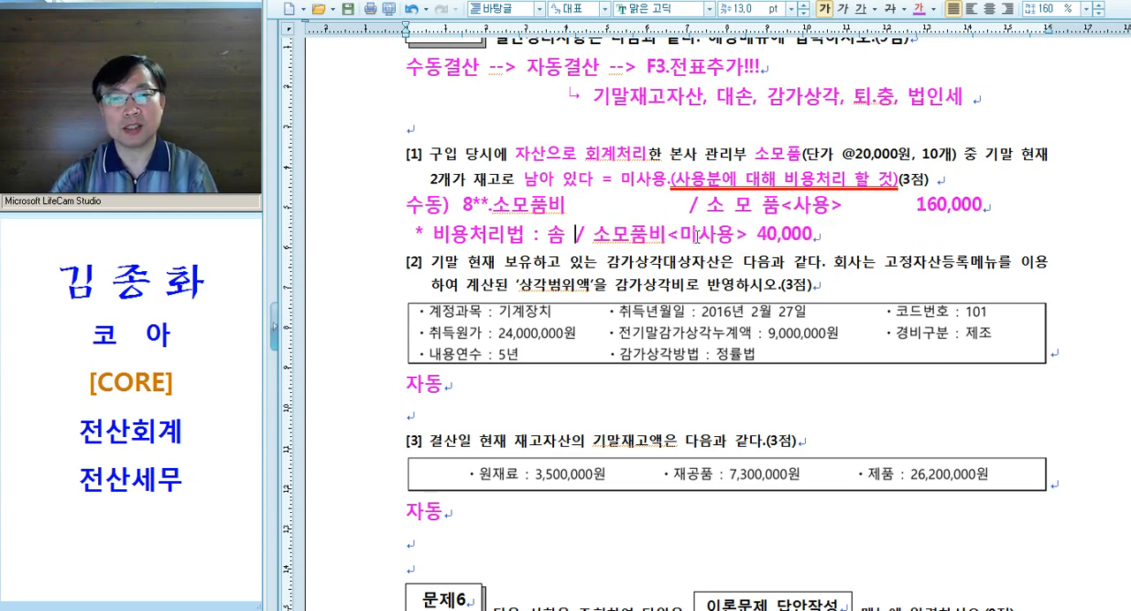
pyautogui.write('소 모 품')
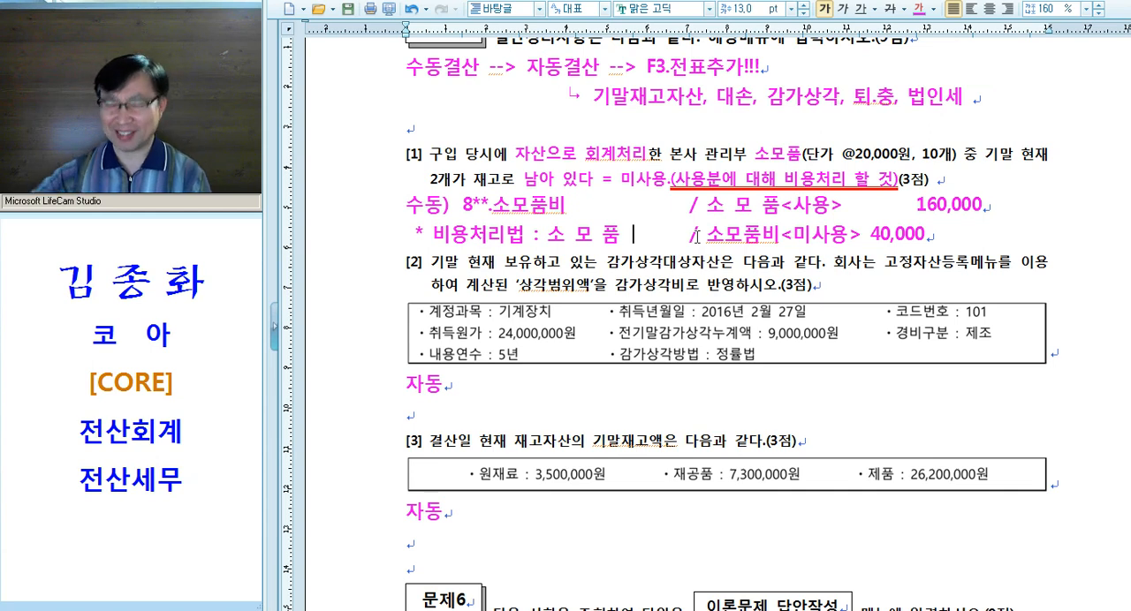
# Shorten the gap before 160,000 in the 수동 line and add an empty line below the 비용처리법 line
pyautogui.click(861, 207)
pyautogui.press('Delete')
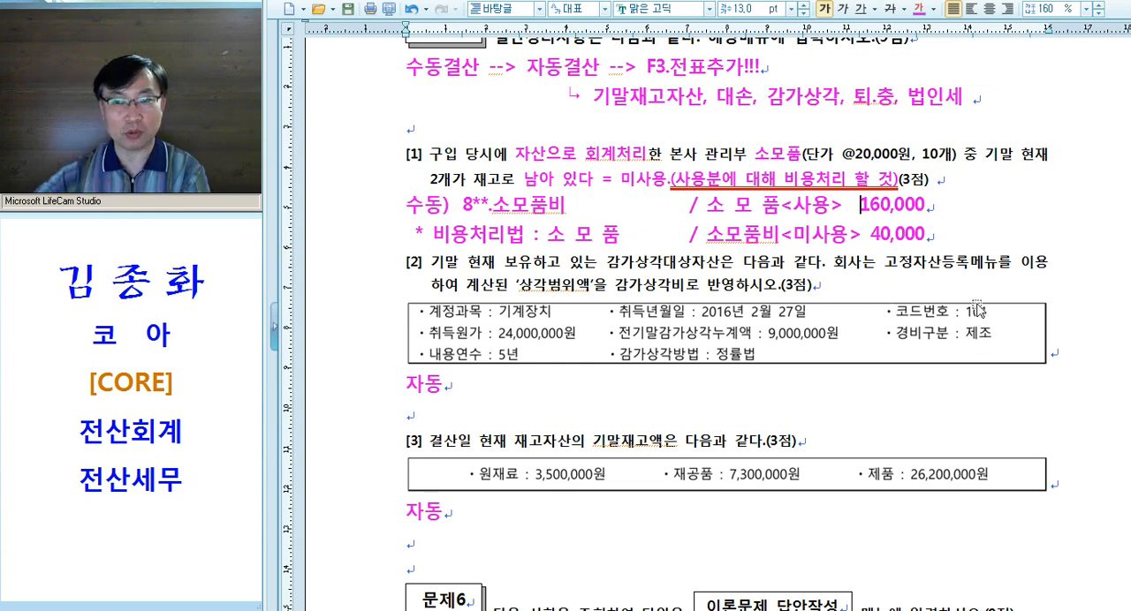
pyautogui.click(935, 235)
pyautogui.press('Return')
# Compare the 수동 and 비용처리법 entries with the phrase "자산으로 회계처리" in question [1]
pyautogui.moveTo(385, 217); pyautogui.dragTo(391, 236)
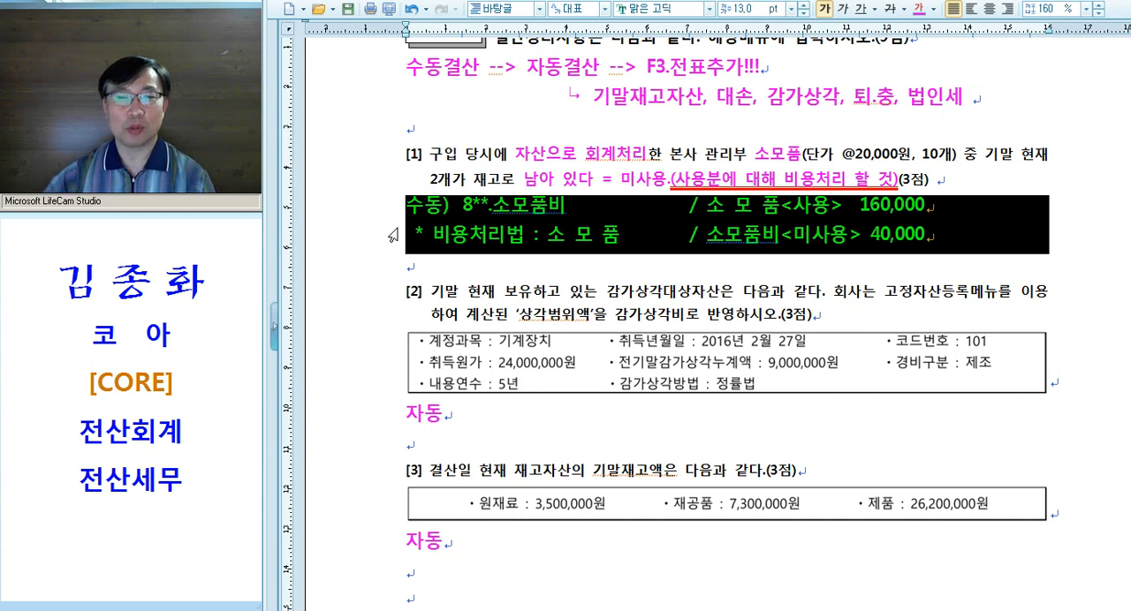
pyautogui.click(543, 184)
pyautogui.moveTo(515, 159); pyautogui.dragTo(645, 165)
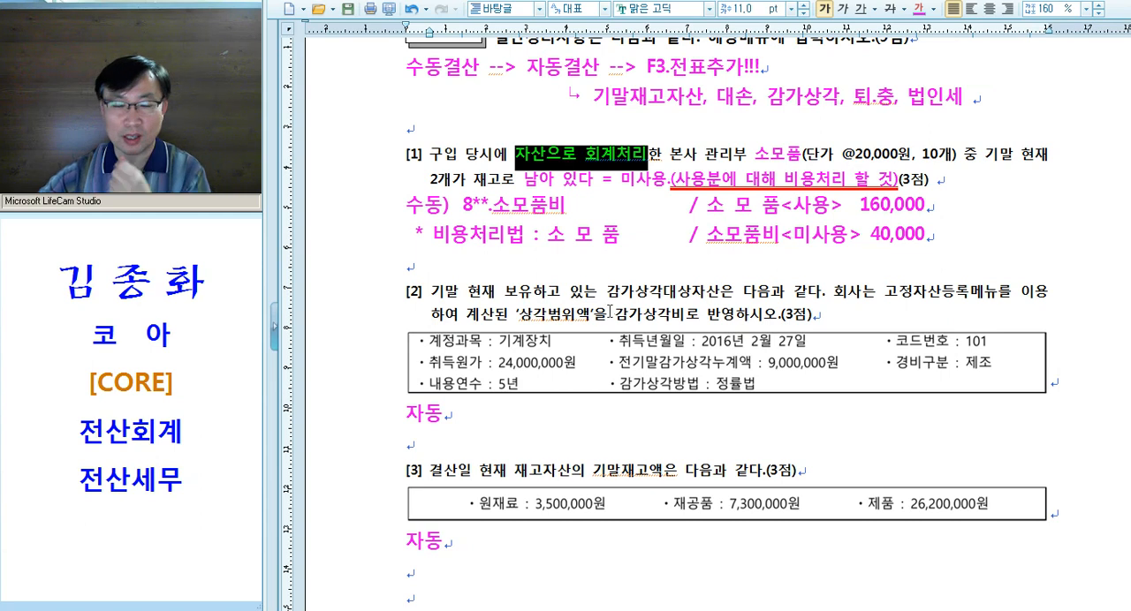
pyautogui.click(366, 213)
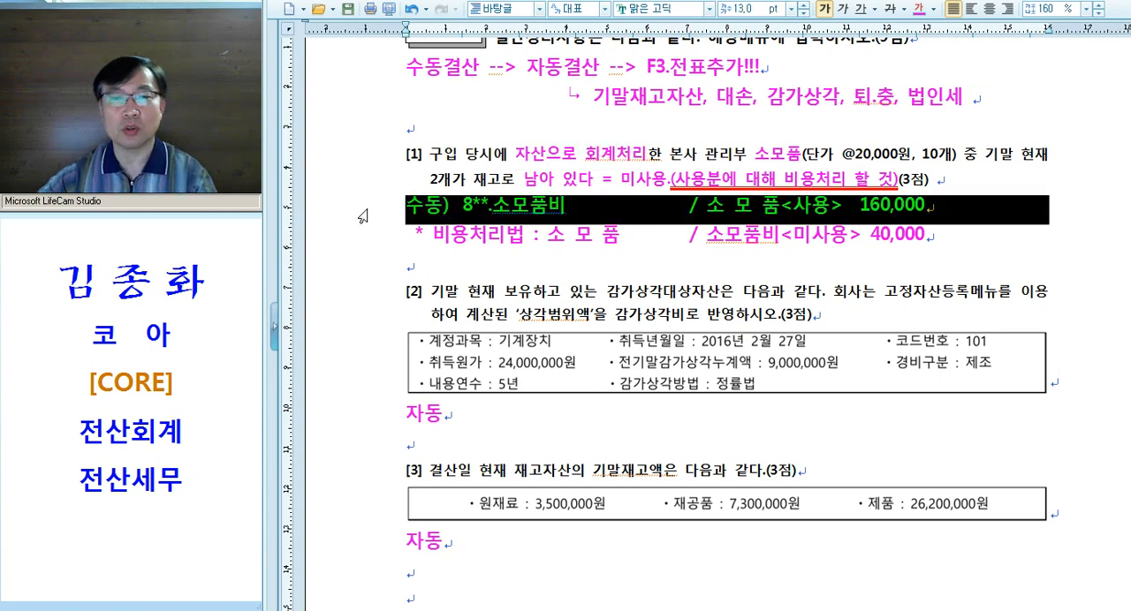
pyautogui.click(623, 281)
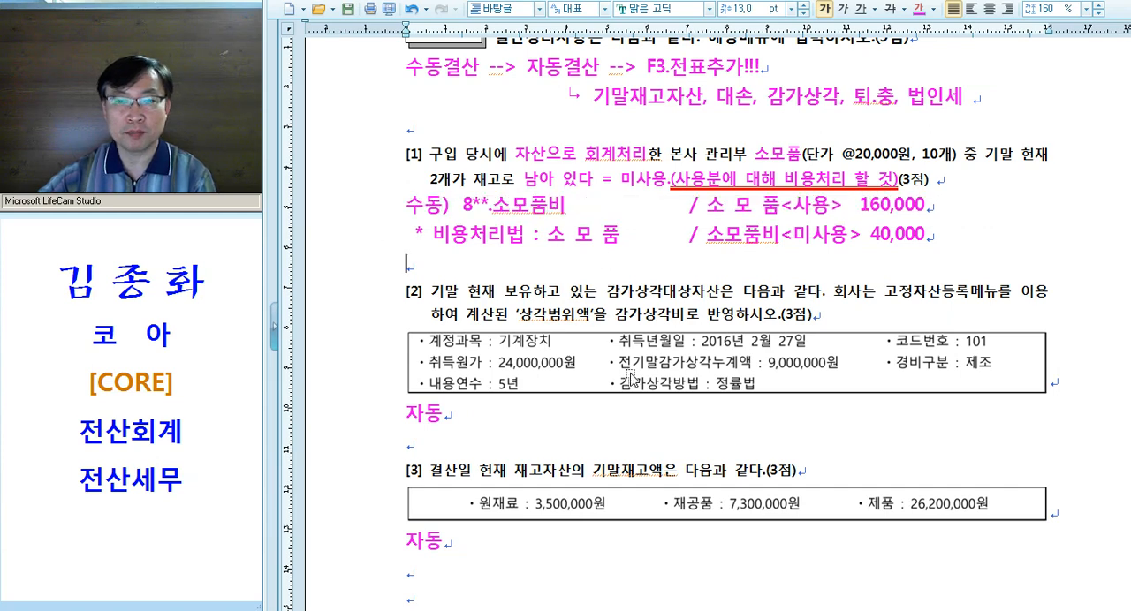
# Switch to KcLep's 일반전표입력 and set the voucher date to December 31 (12월 31일)
pyautogui.hotkey('alt', 'Tab')
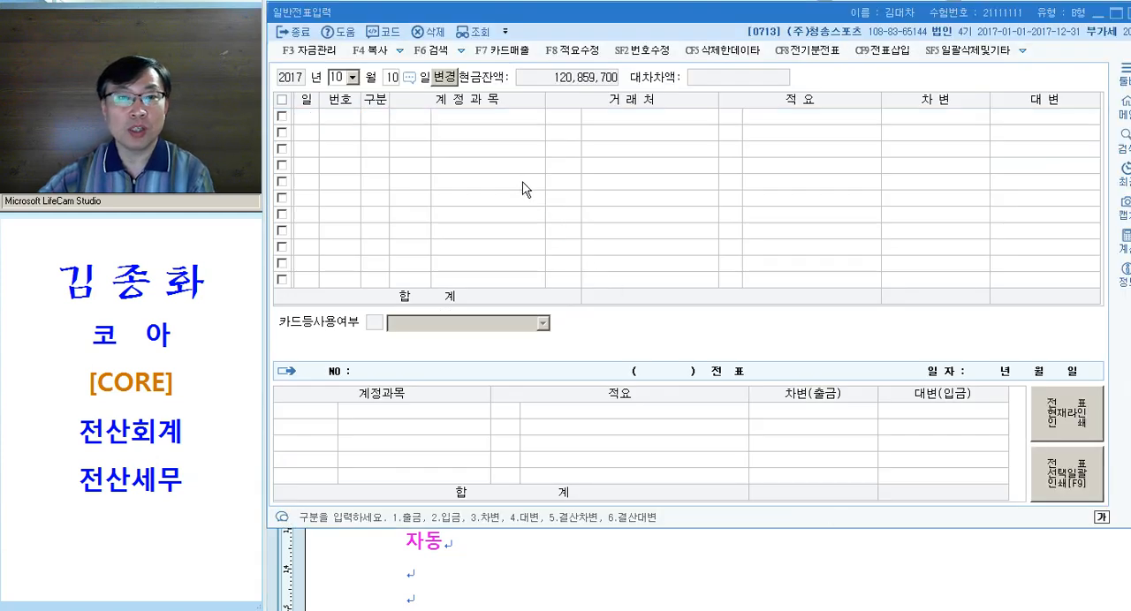
pyautogui.write('12')
pyautogui.press('Return')
pyautogui.write('31')
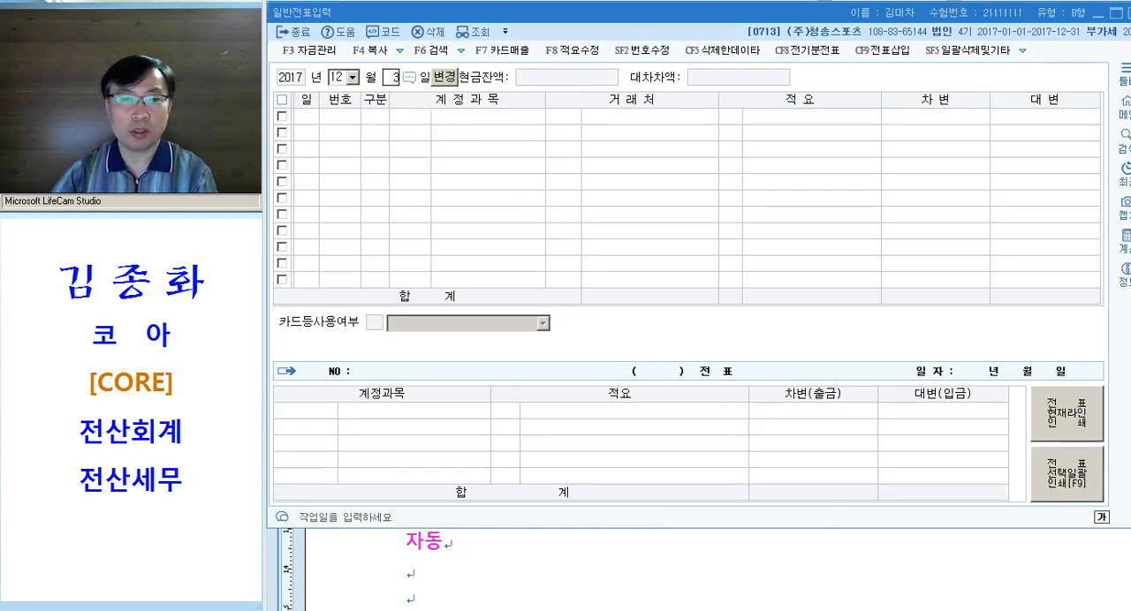
pyautogui.press('Return')
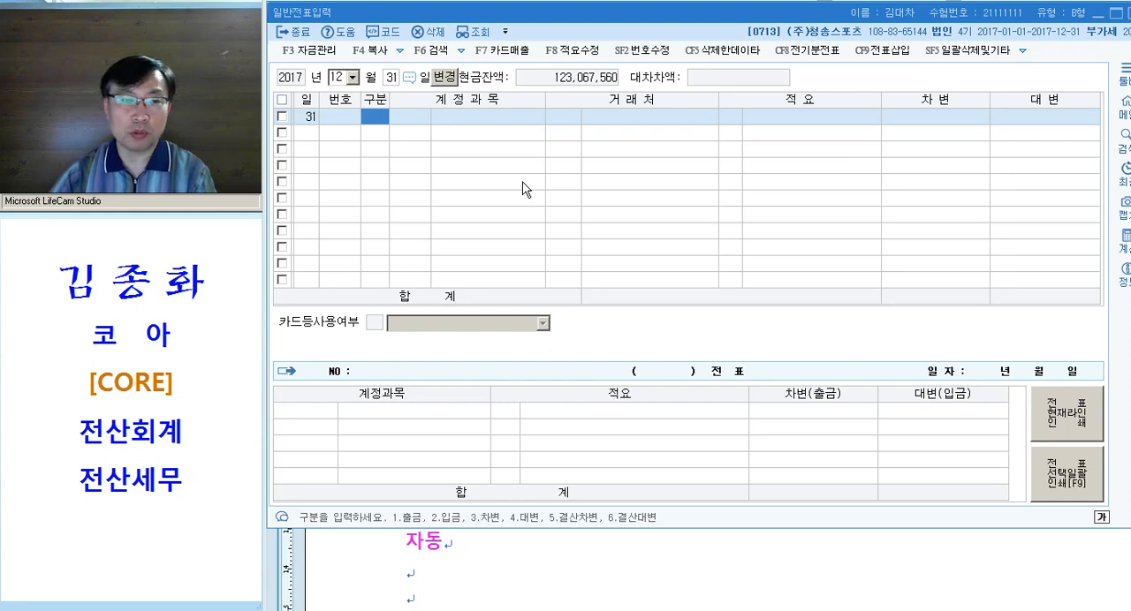
# Enter the debit (차변) line with account 0830 소모품비 for 160,000
pyautogui.write('3')
pyautogui.press('Return')
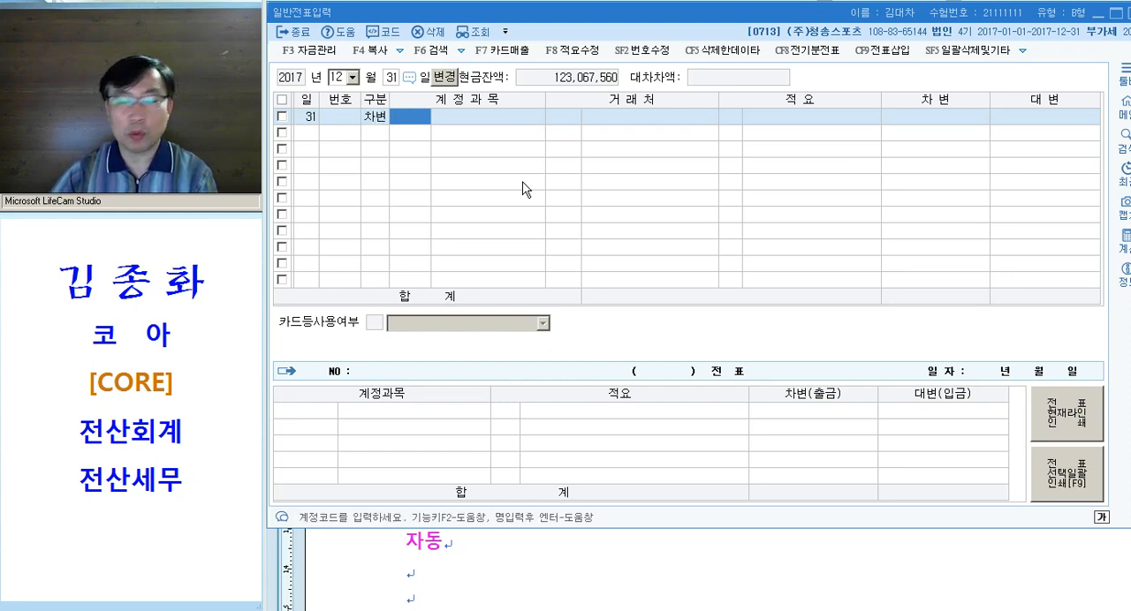
pyautogui.write('8')
pyautogui.press('Return')
pyautogui.press('Return')
pyautogui.press('Return')
pyautogui.write('1600000')
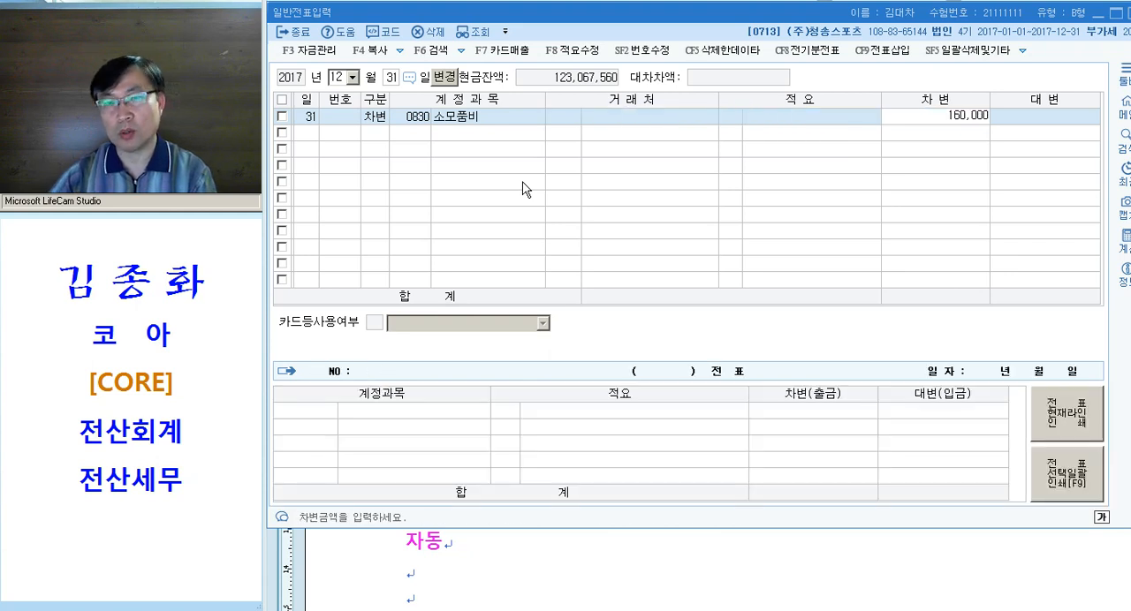
pyautogui.press('Return')
# Enter the credit (대변) line with account 0122 소모품 for 160,000, leaving the counterparty and description empty
pyautogui.write('41')
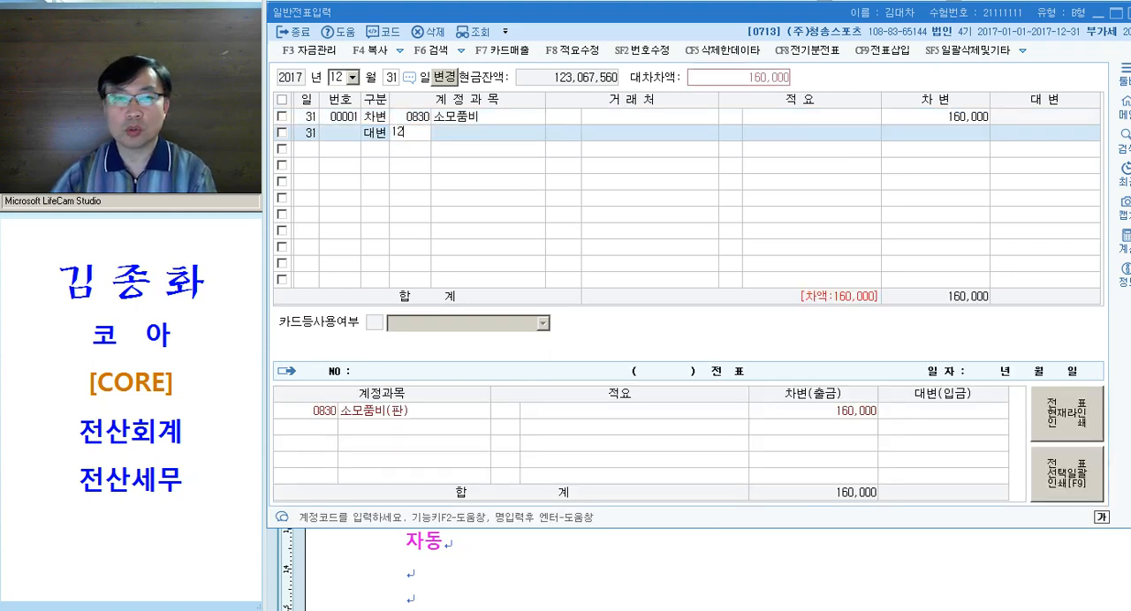
pyautogui.write('22')
pyautogui.press('Return')
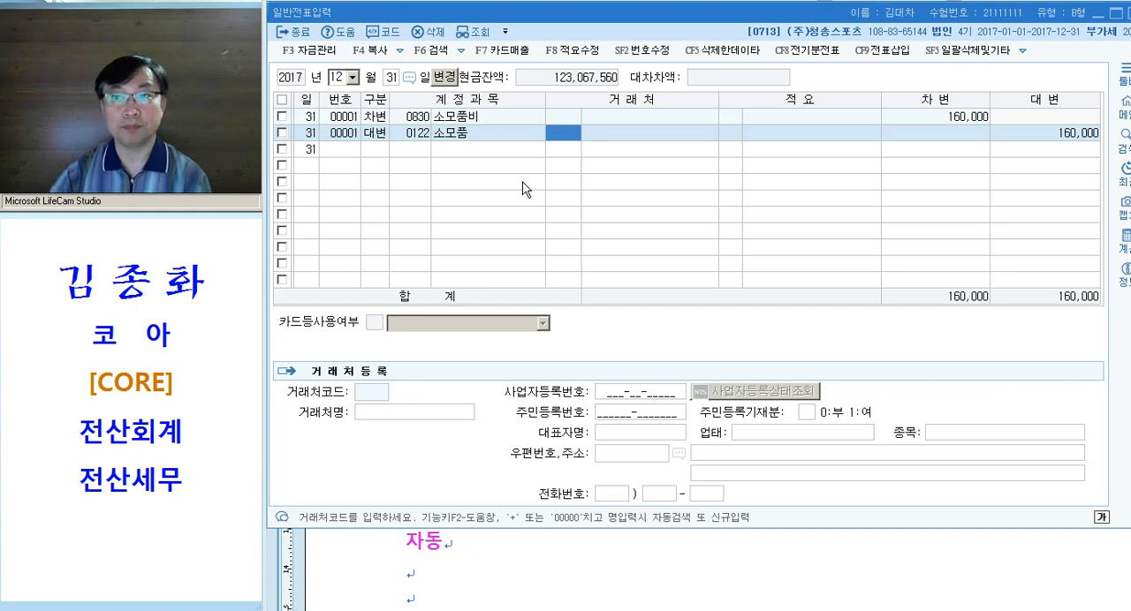
pyautogui.press('Return')
pyautogui.press('Return')
pyautogui.press('Return')
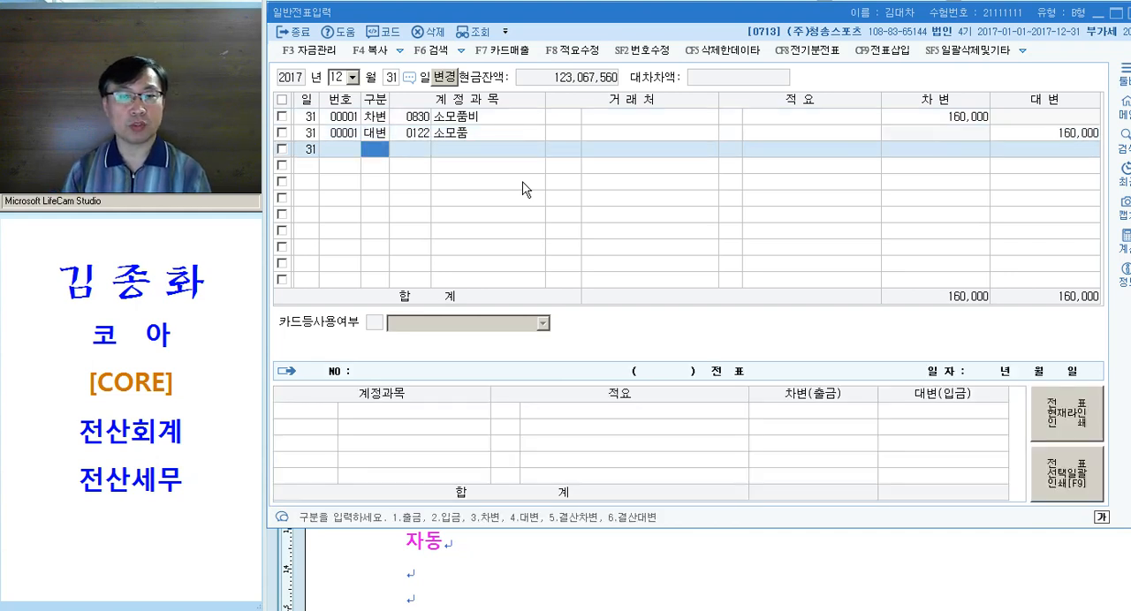
# Look up "소모" for the debit line's account and choose 0830 소모품비 under 판매관리비
pyautogui.press('Up')
pyautogui.press('Right')
pyautogui.press('Up')
pyautogui.press('Left')
pyautogui.press('Right')
pyautogui.write('소모')
pyautogui.press('Return')
pyautogui.press('Down')
pyautogui.press('Down')
pyautogui.press('Down')
pyautogui.press('Down')
pyautogui.press('Down')
pyautogui.press('Down')
pyautogui.press('Down')
pyautogui.press('Down')
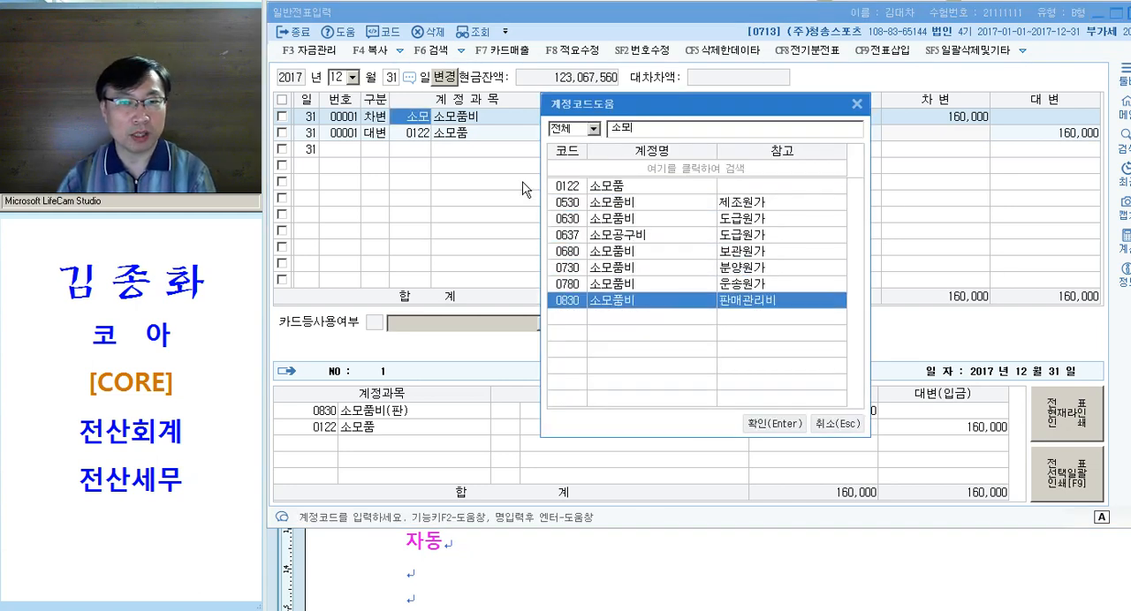
pyautogui.press('Return')
pyautogui.press('Down')
pyautogui.press('Down')
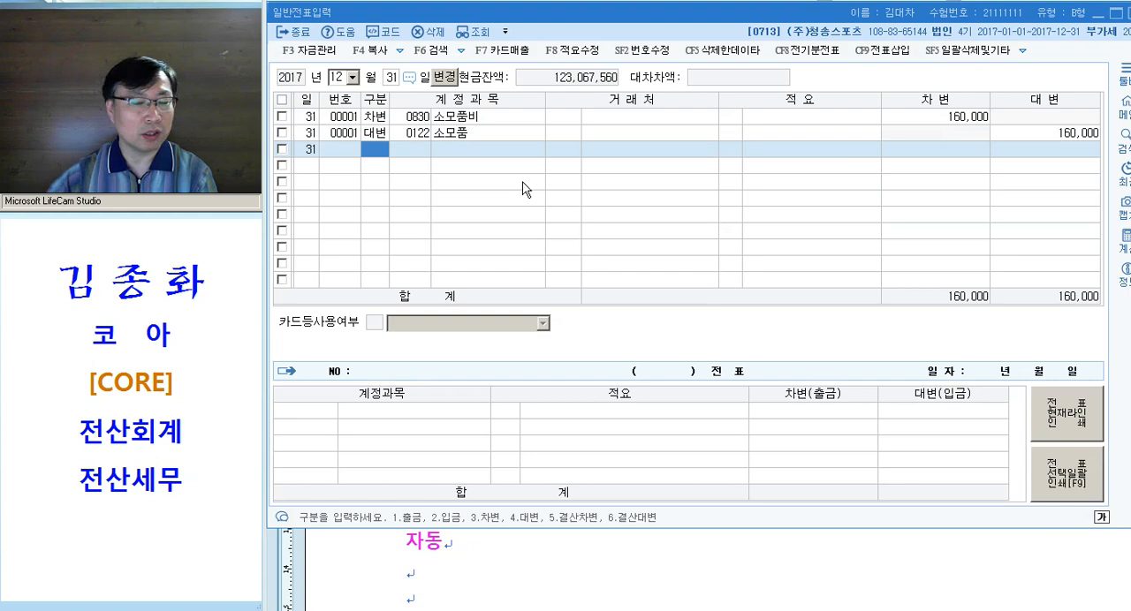
# Switch to the Hangul document and format "고정자산등록메뉴를 이용" in question [2] in magenta at 11 pt
pyautogui.hotkey('alt', 'Tab')
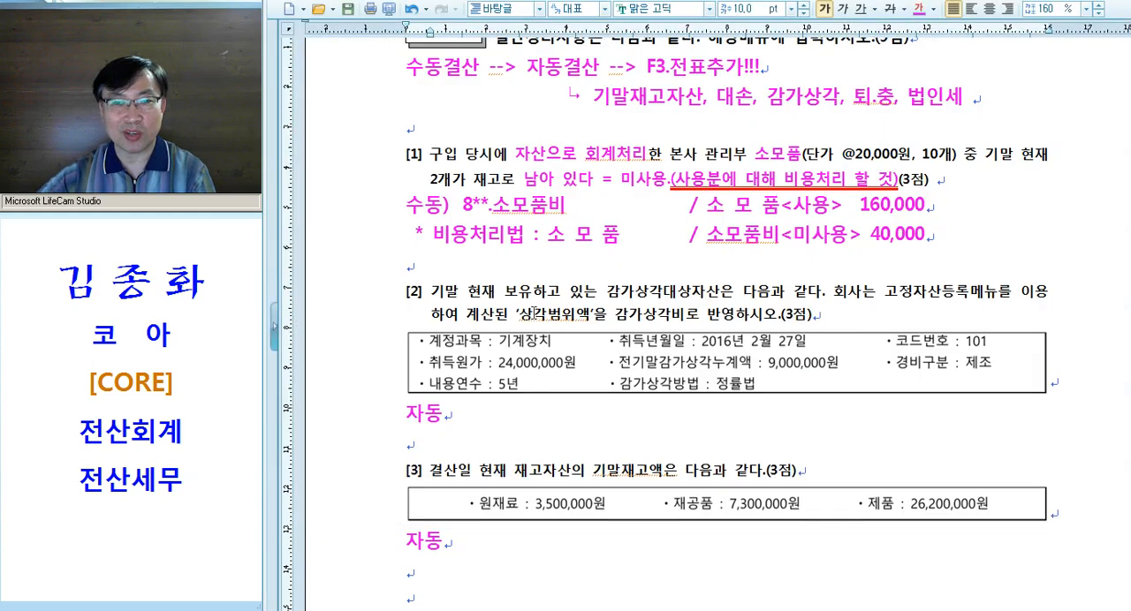
pyautogui.scroll(-2, 532, 315)
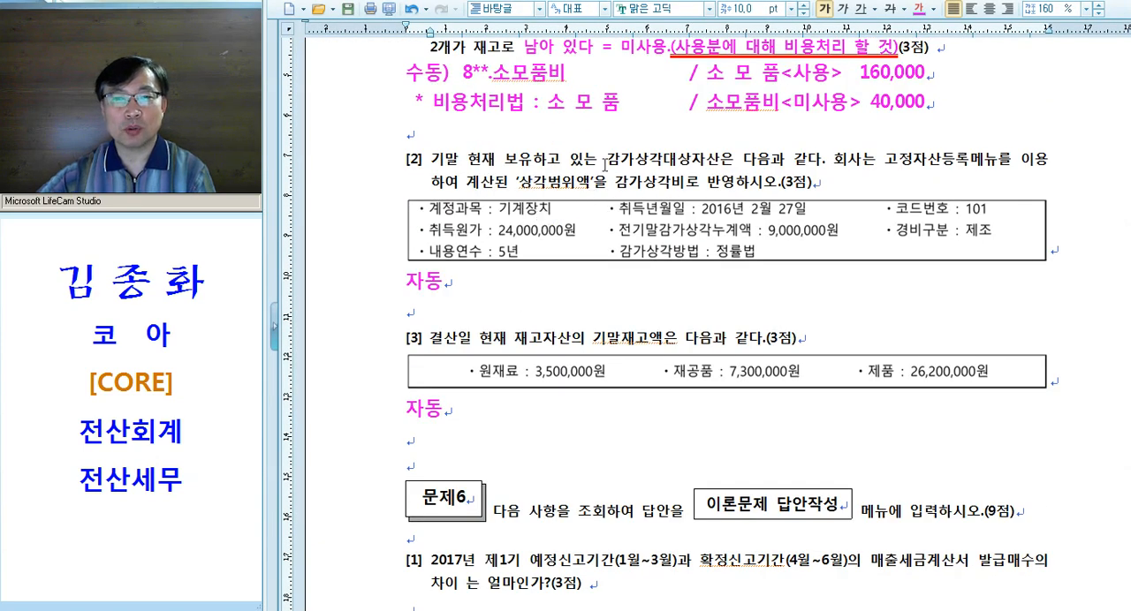
pyautogui.moveTo(605, 164); pyautogui.dragTo(717, 166)
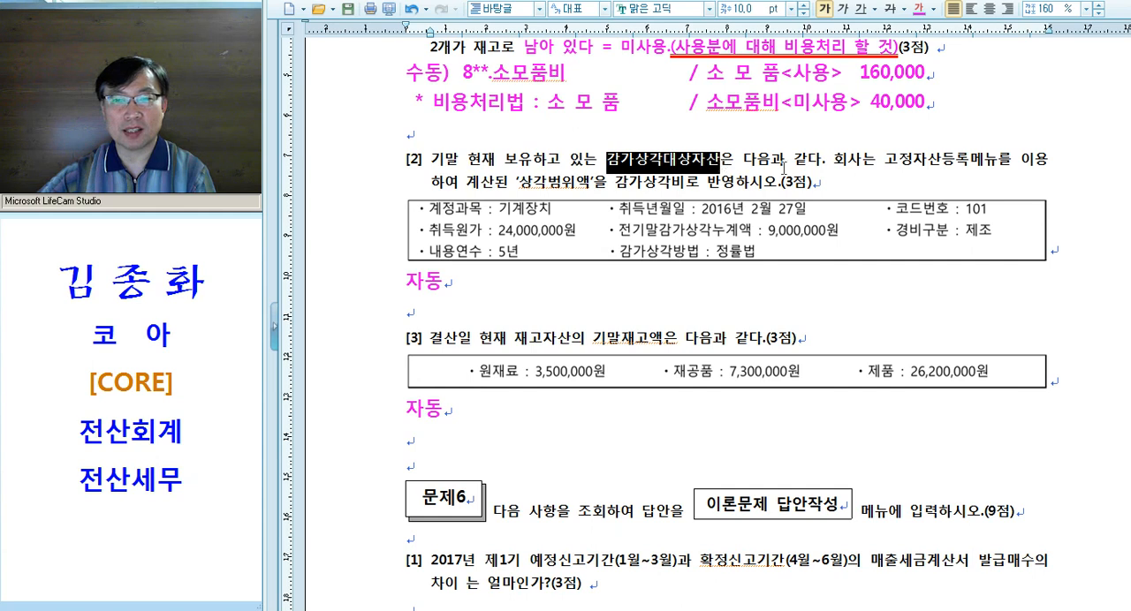
pyautogui.moveTo(880, 160); pyautogui.dragTo(1044, 162)
pyautogui.hotkey('ctrl', 'm')
pyautogui.press('d')
pyautogui.hotkey('alt', 'shift', 'e')
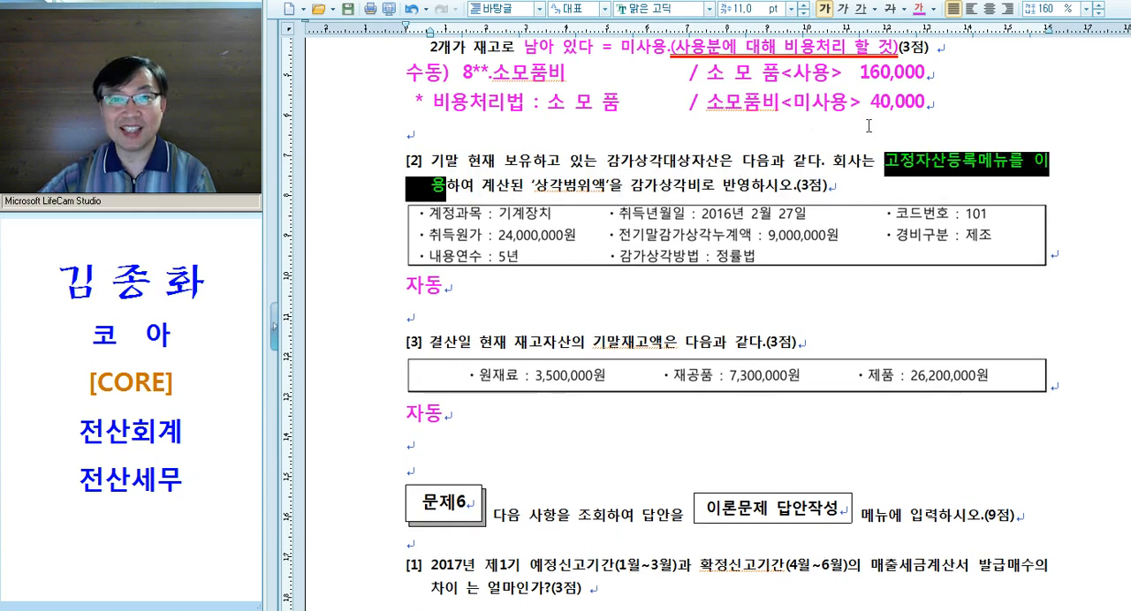
# Format "‘상각범위액’을 감가상각비로 반영" in question [2] in magenta at 11 pt
pyautogui.moveTo(531, 188); pyautogui.dragTo(749, 189)
pyautogui.hotkey('ctrl', 'm')
pyautogui.press('d')
pyautogui.hotkey('alt', 'shift', 'e')
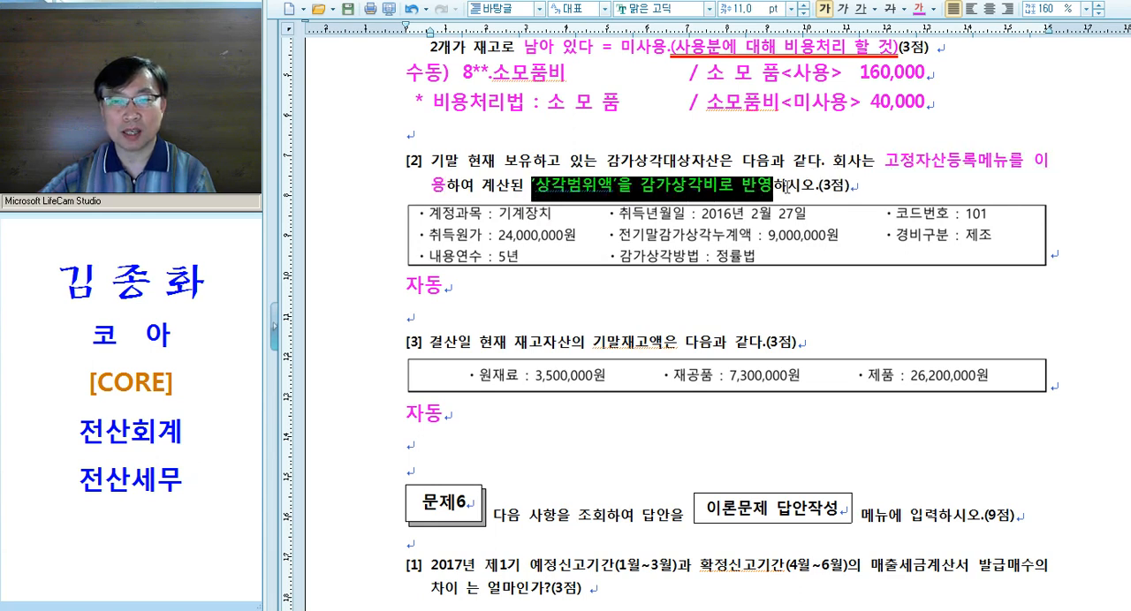
pyautogui.click(789, 187)
# Review the phrase "고정자산등록메뉴" and the machinery asset data given in question [2]
pyautogui.moveTo(886, 161); pyautogui.dragTo(1008, 161)
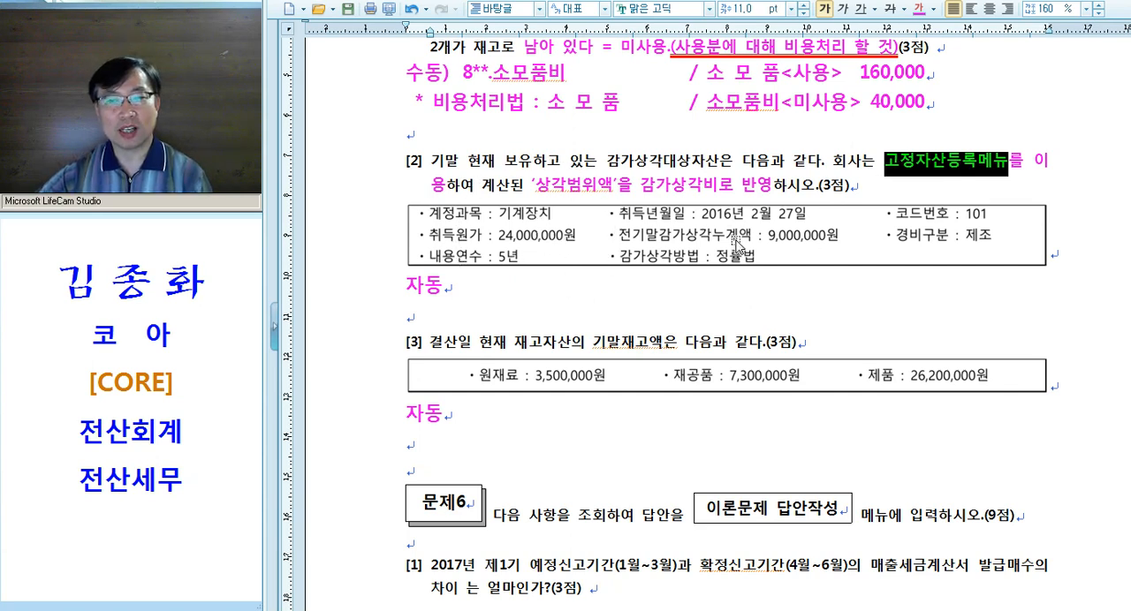
pyautogui.press('ctrl')
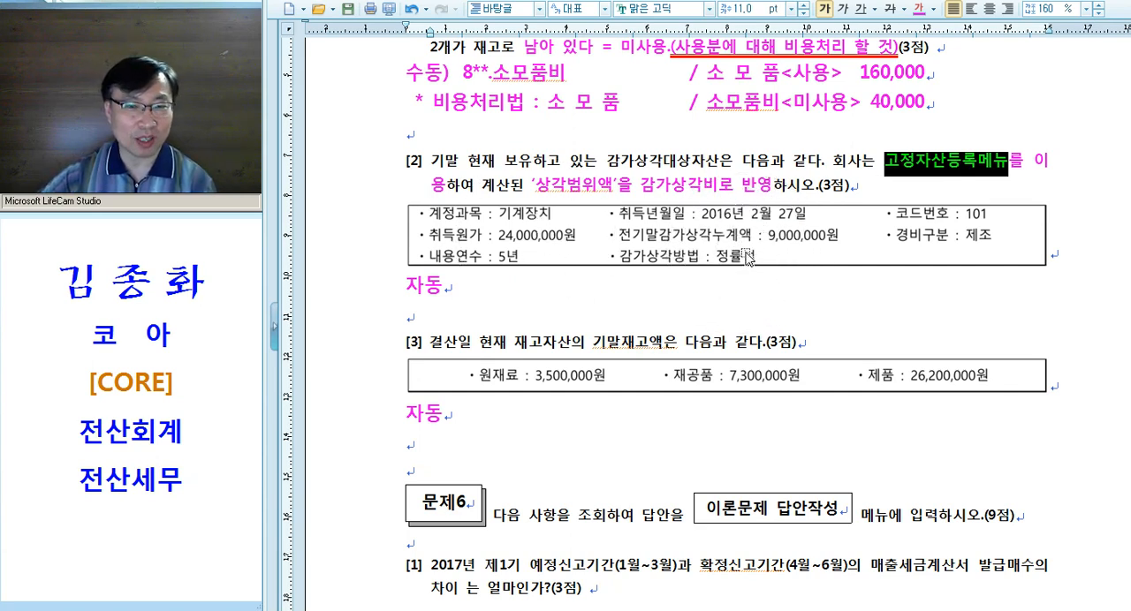
pyautogui.press('ctrl')
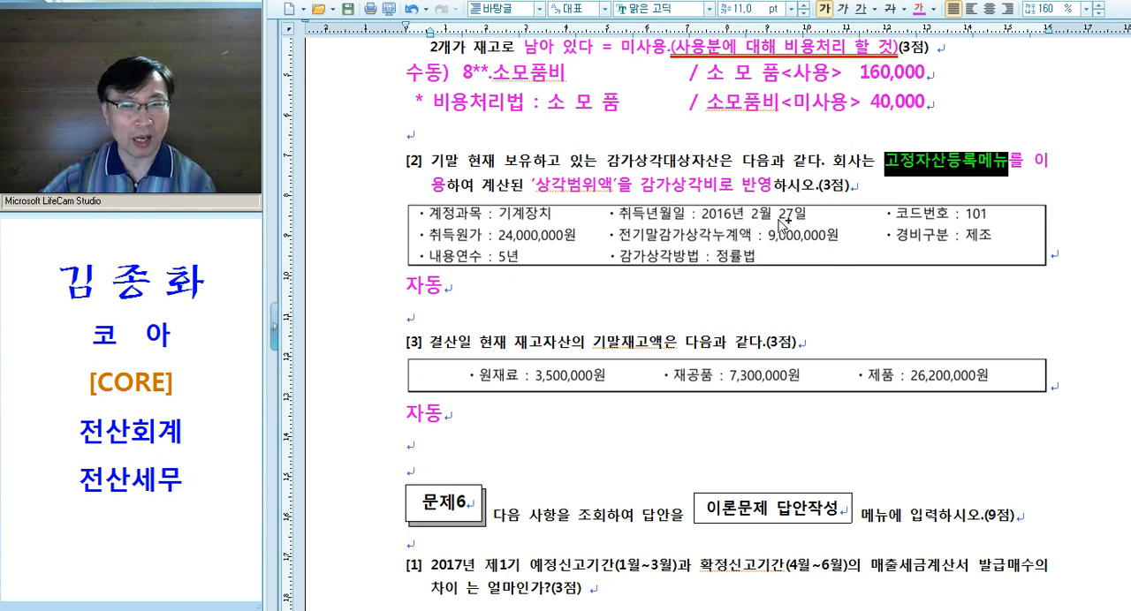
pyautogui.press('ctrl')
pyautogui.press('ctrl')
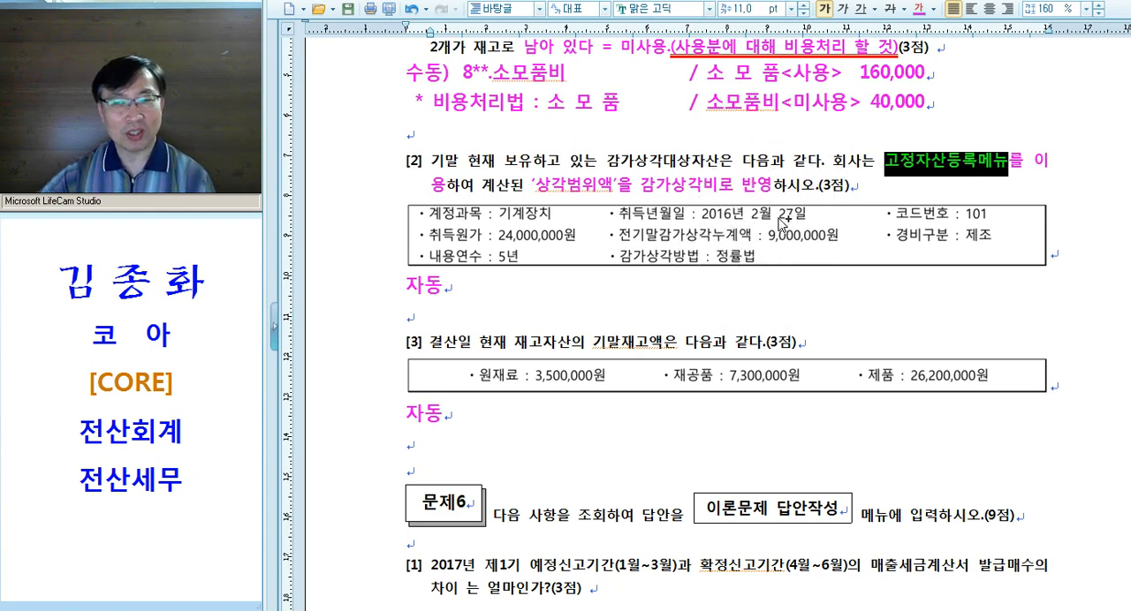
pyautogui.click(699, 164)
# Switch to KcLep, open 고정자산등록 and load the assets of account 0206 기계장치
pyautogui.hotkey('alt', 'Tab')
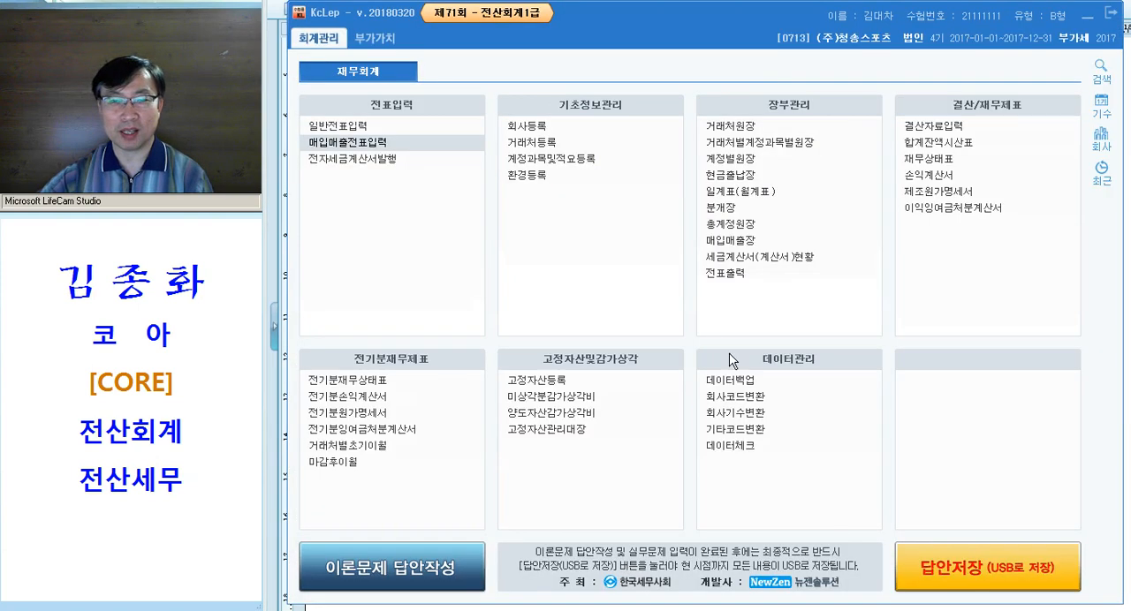
pyautogui.press('ctrl')
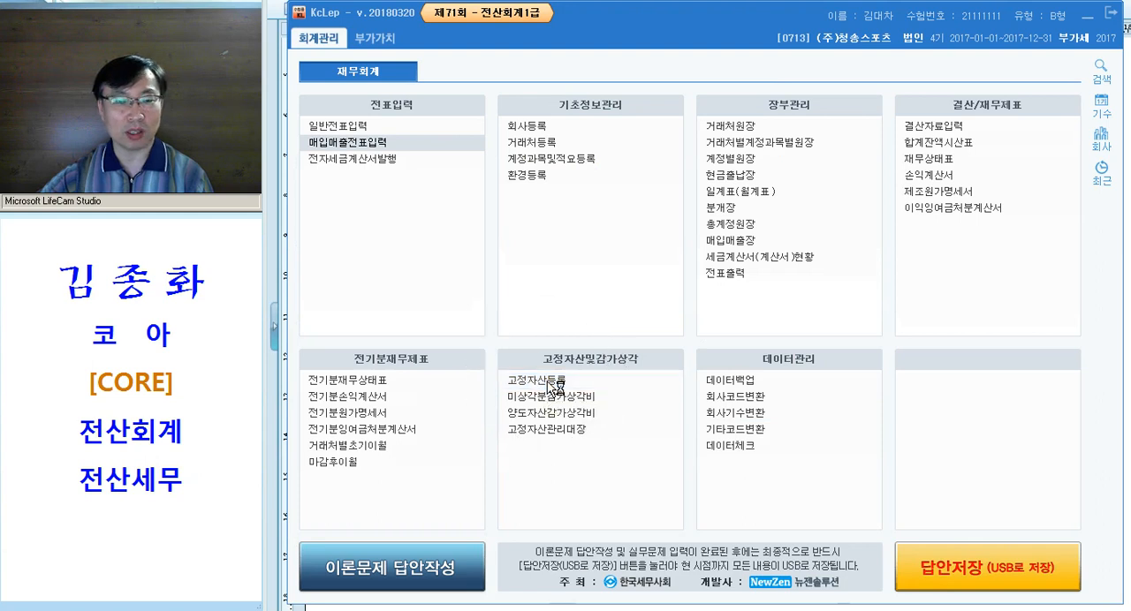
pyautogui.click(548, 387)
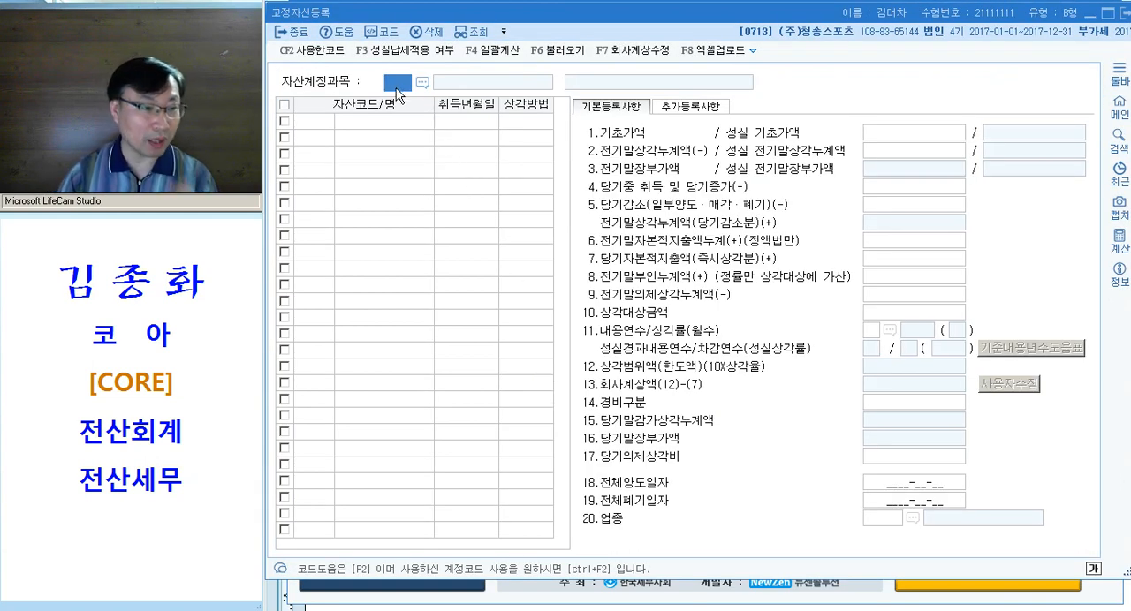
pyautogui.write('0206')
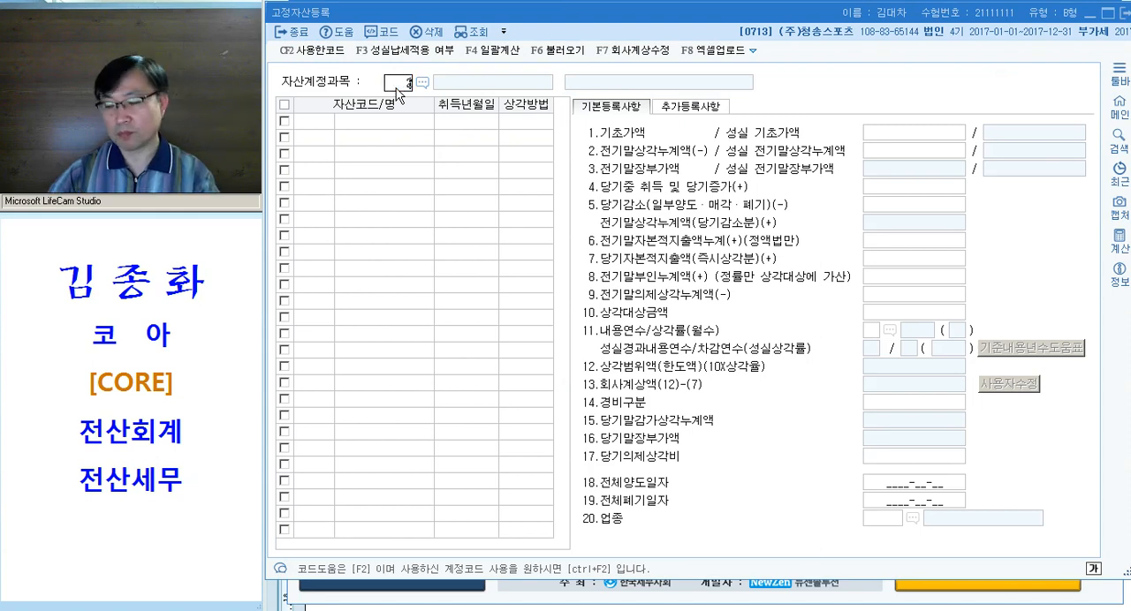
pyautogui.press('Return')
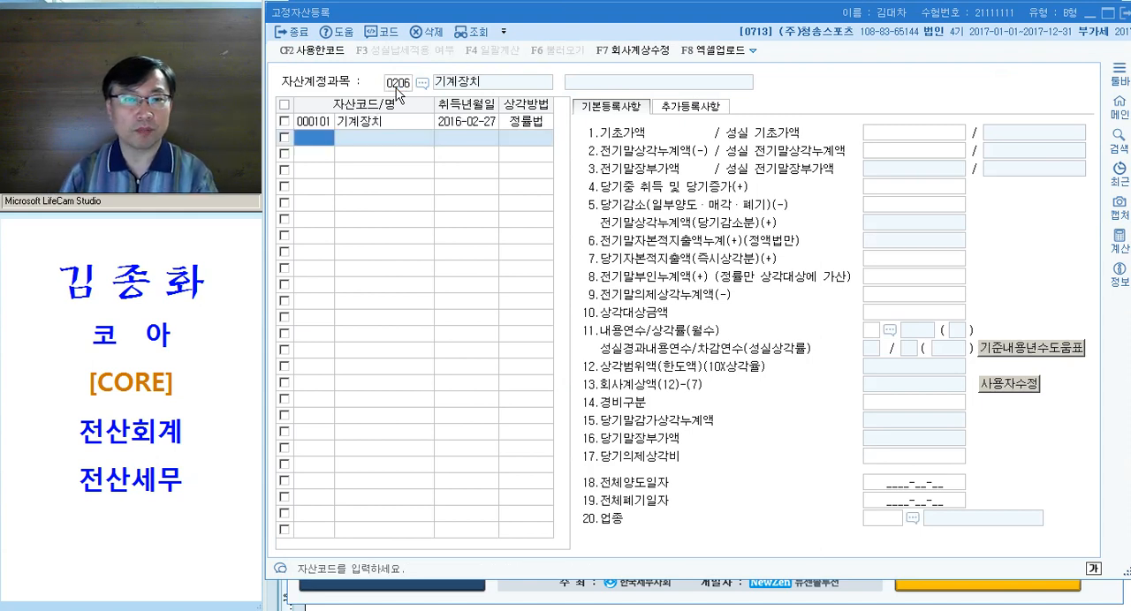
# For the machinery asset 000101, enter 기초가액 24,000,000 and 전기말상각누계액 9,000,000
pyautogui.press('Up')
pyautogui.press('Return')
pyautogui.press('Return')
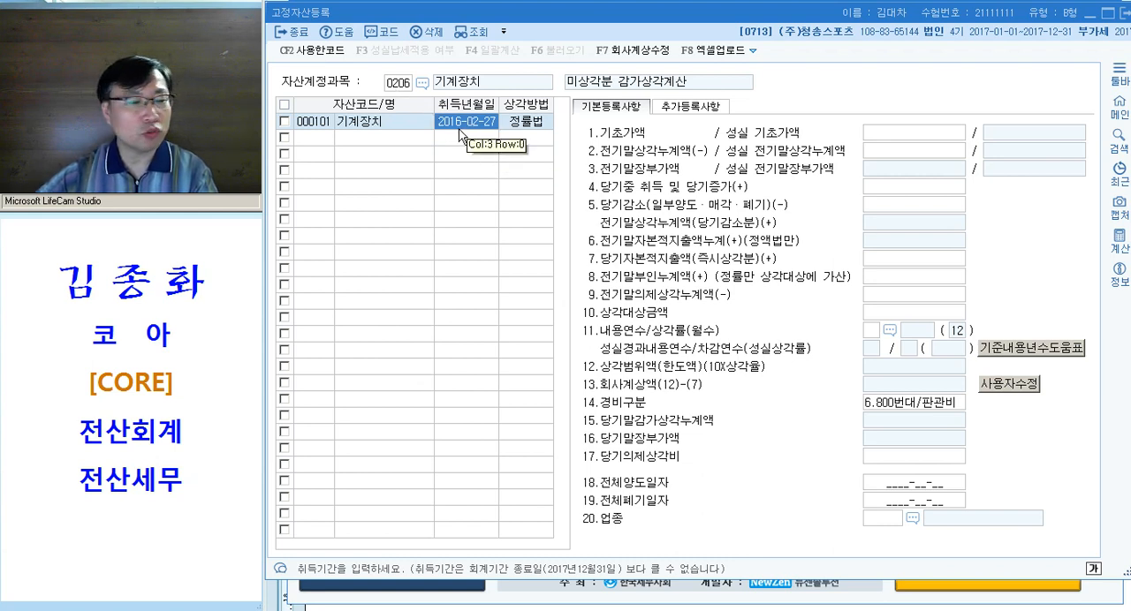
pyautogui.press('Return')
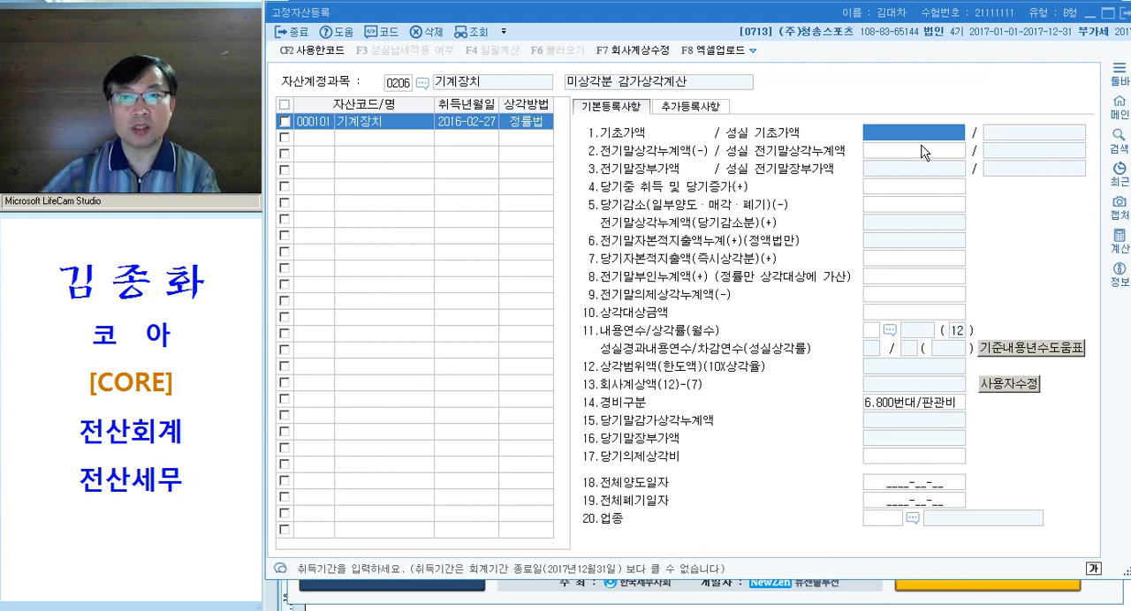
pyautogui.click(464, 128)
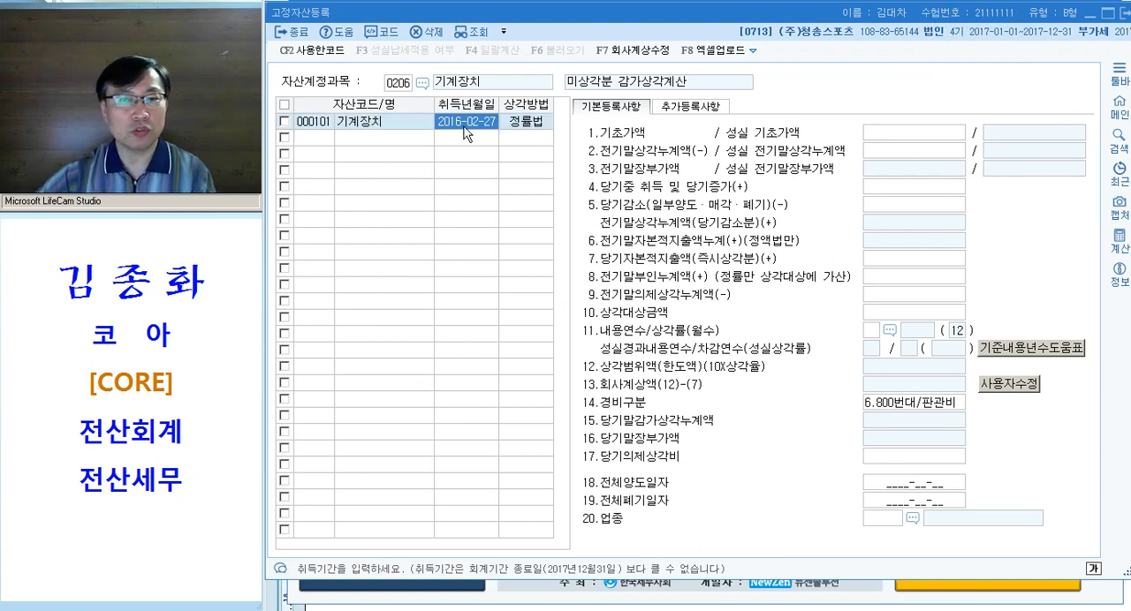
pyautogui.click(894, 136)
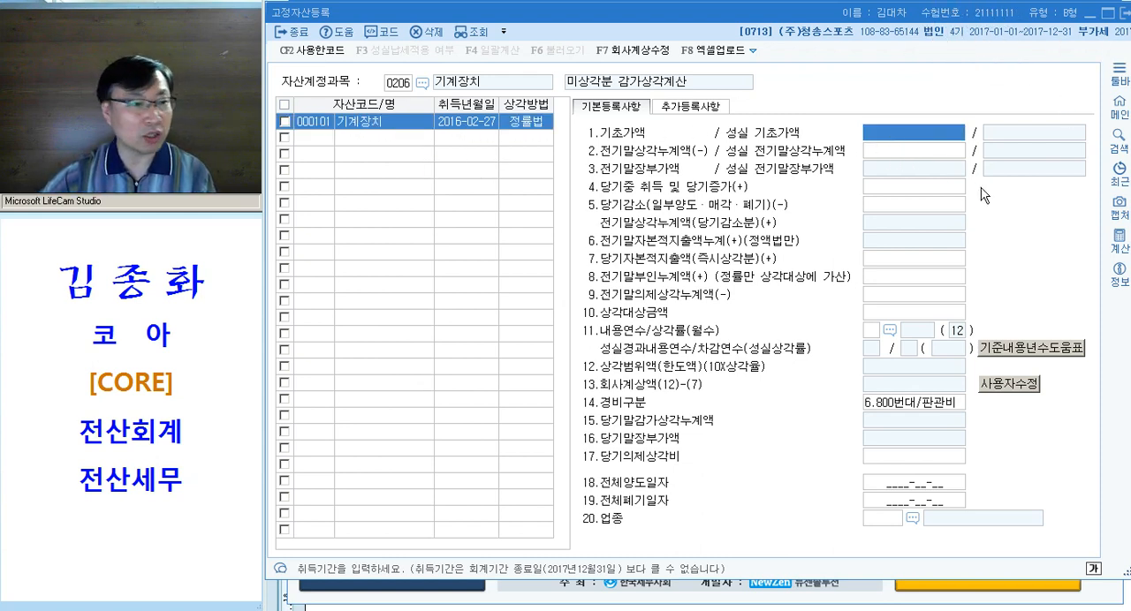
pyautogui.write('24000000')
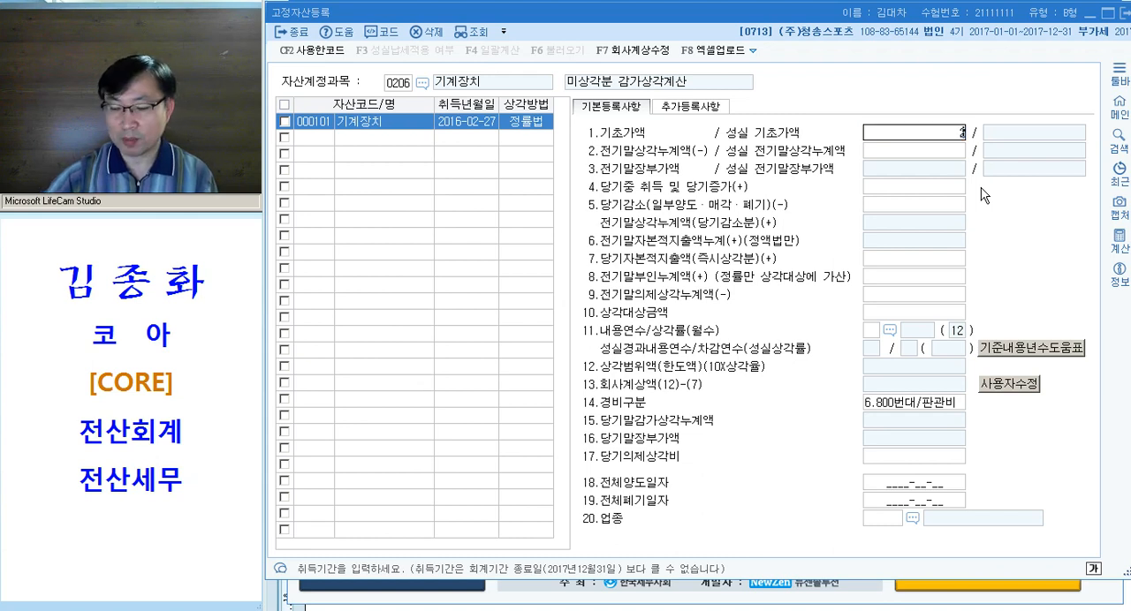
pyautogui.press('Return')
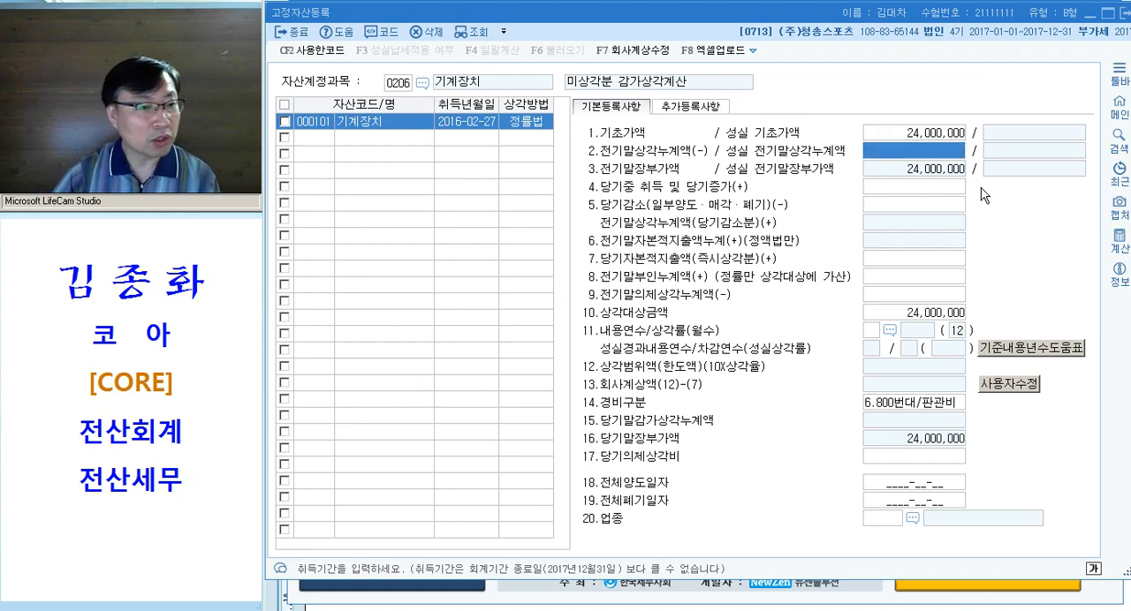
pyautogui.write('9000000')
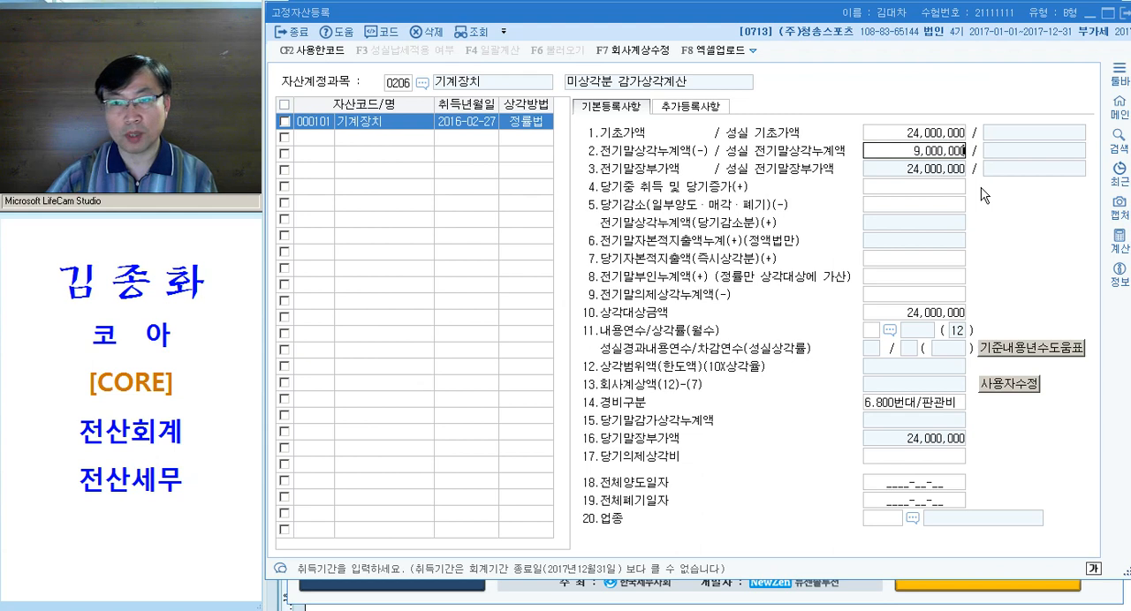
pyautogui.press('Return')
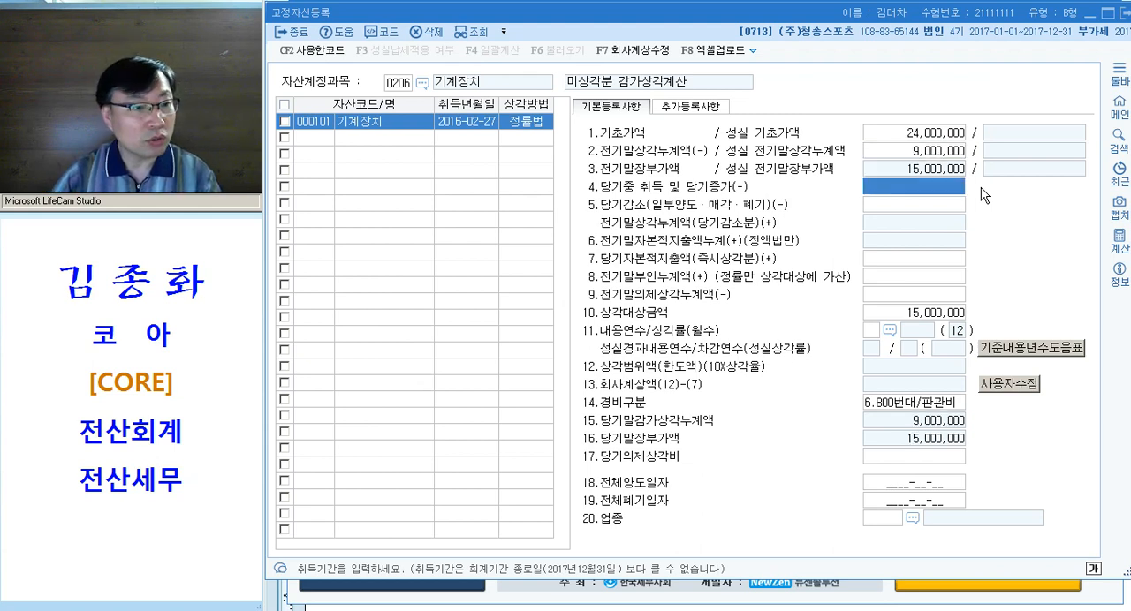
# Set the machinery's 내용연수 to 5 years and its 경비구분 to 1.500번대/제조
pyautogui.click(871, 330)
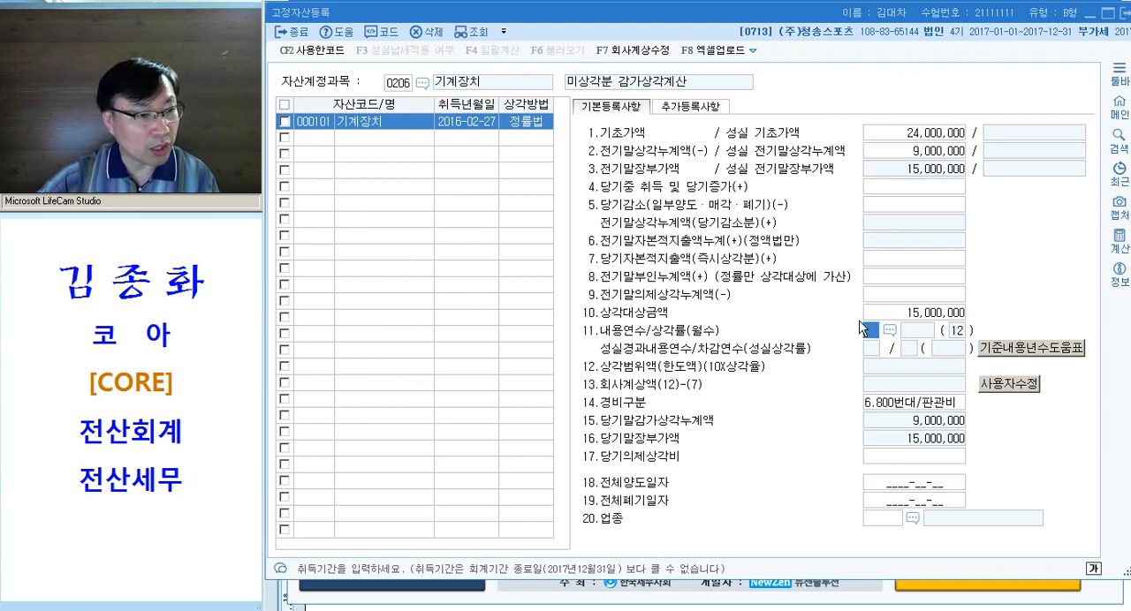
pyautogui.write('5')
pyautogui.press('Return')
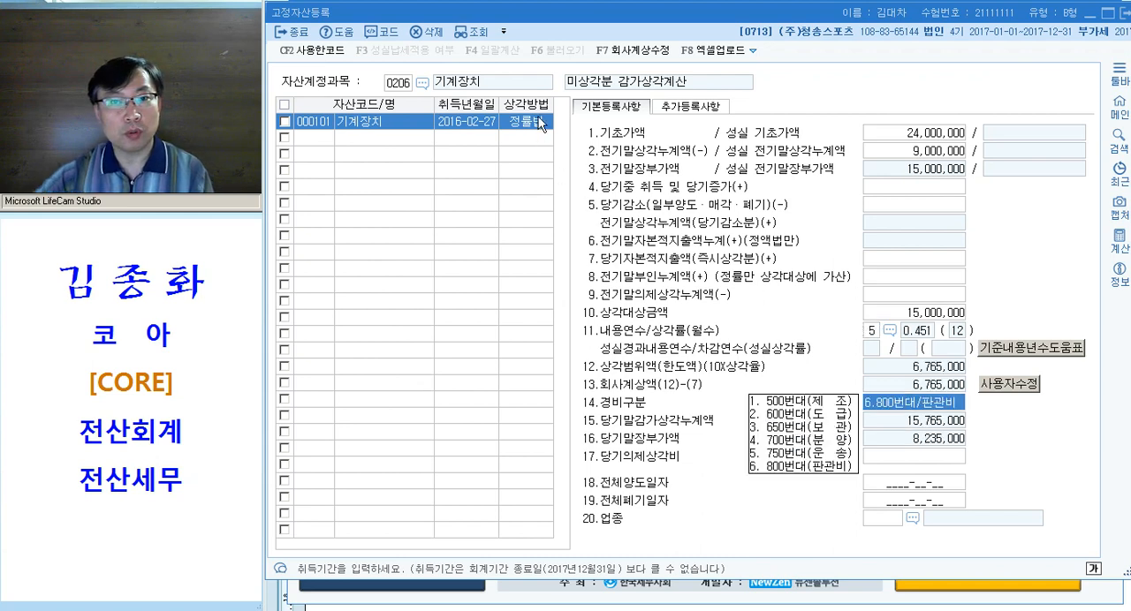
pyautogui.press('ctrl')
pyautogui.press('ctrl')
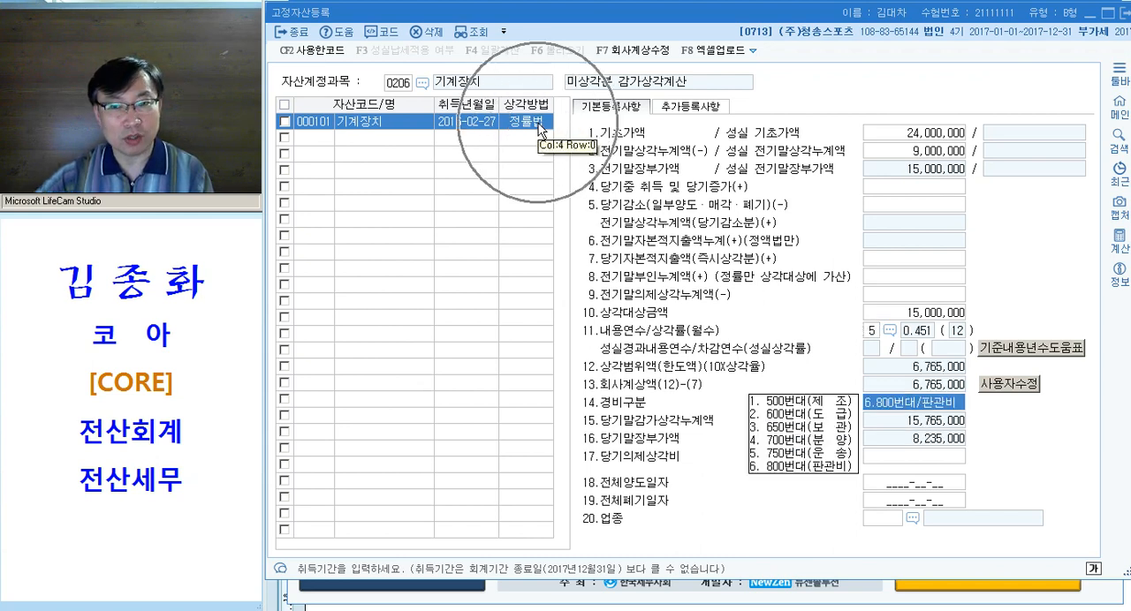
pyautogui.press('ctrl')
pyautogui.press('ctrl')
pyautogui.press('ctrl')
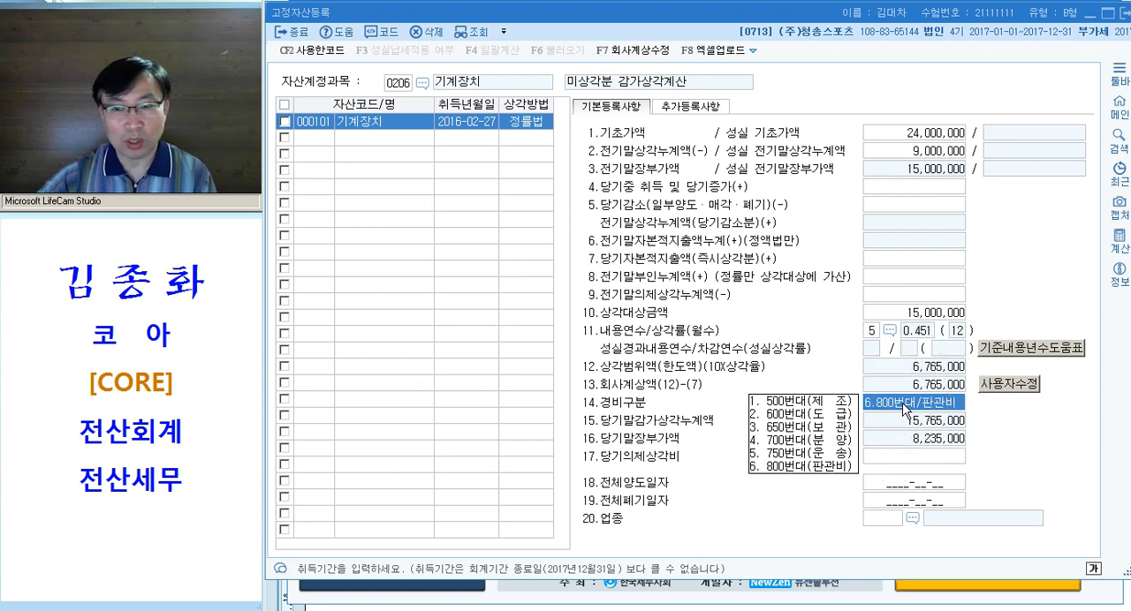
pyautogui.press('ctrl')
pyautogui.press('ctrl')
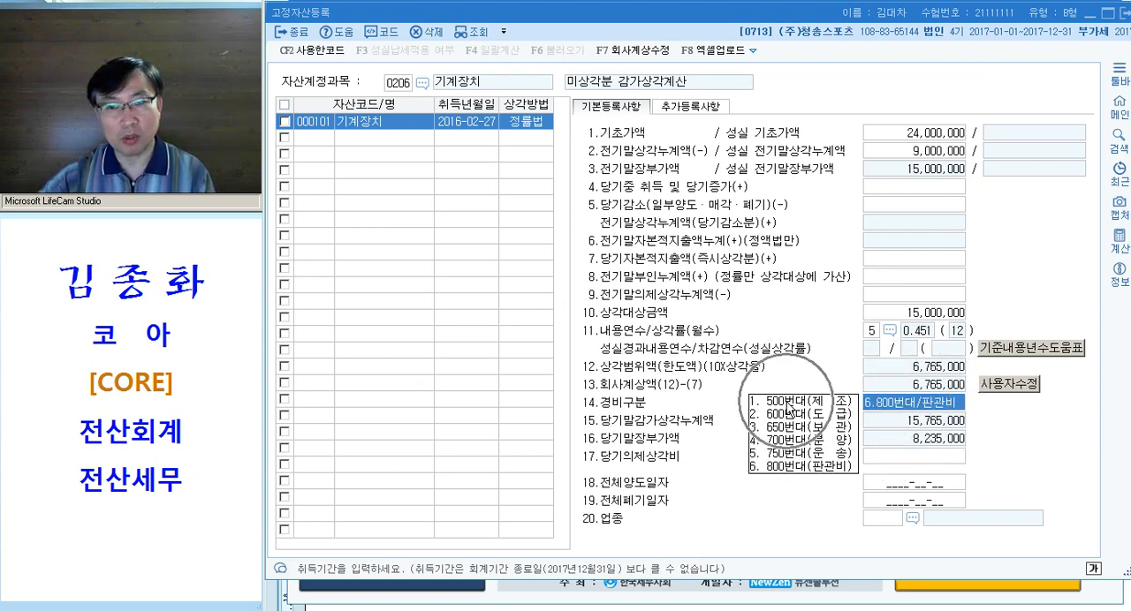
pyautogui.click(834, 403)
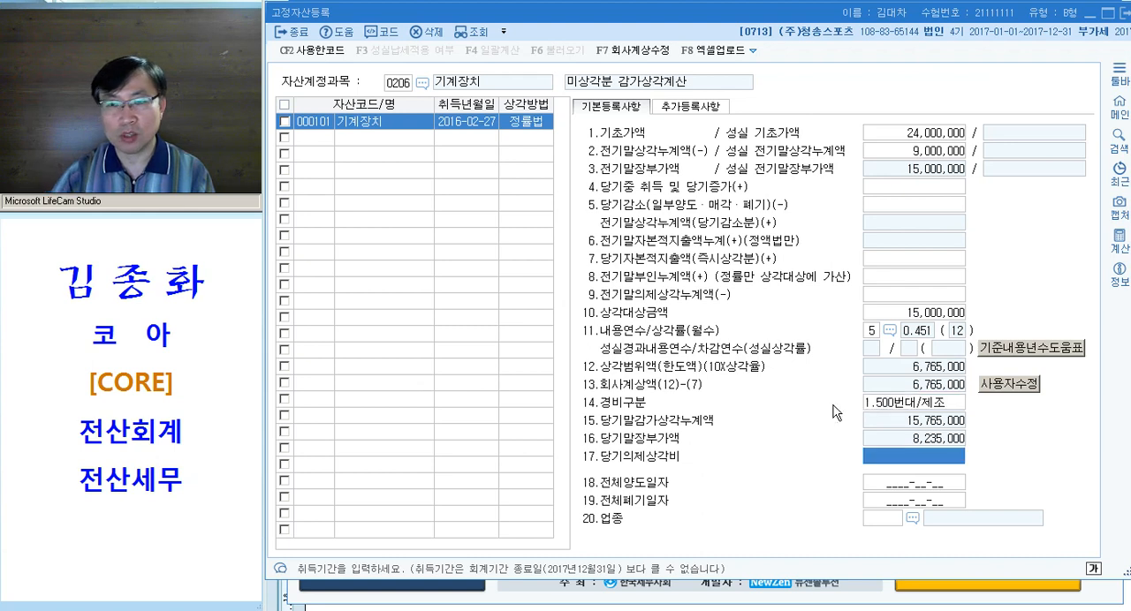
pyautogui.press('Return')
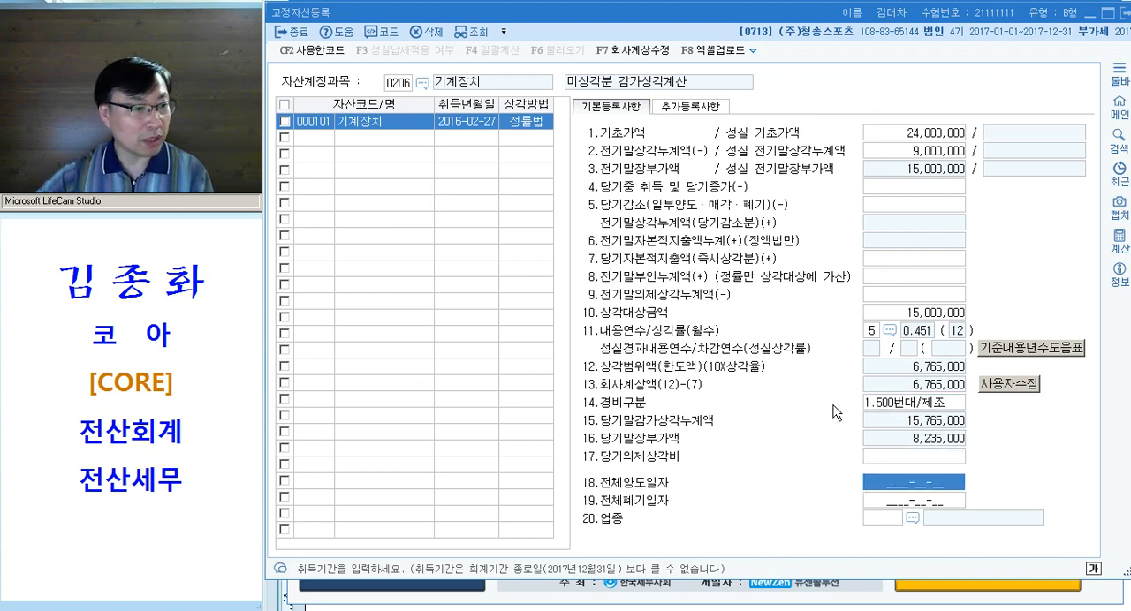
# Switch to the Hangul document and add the amount 6,765,000 after "자동" under question [2]
pyautogui.click(916, 370)
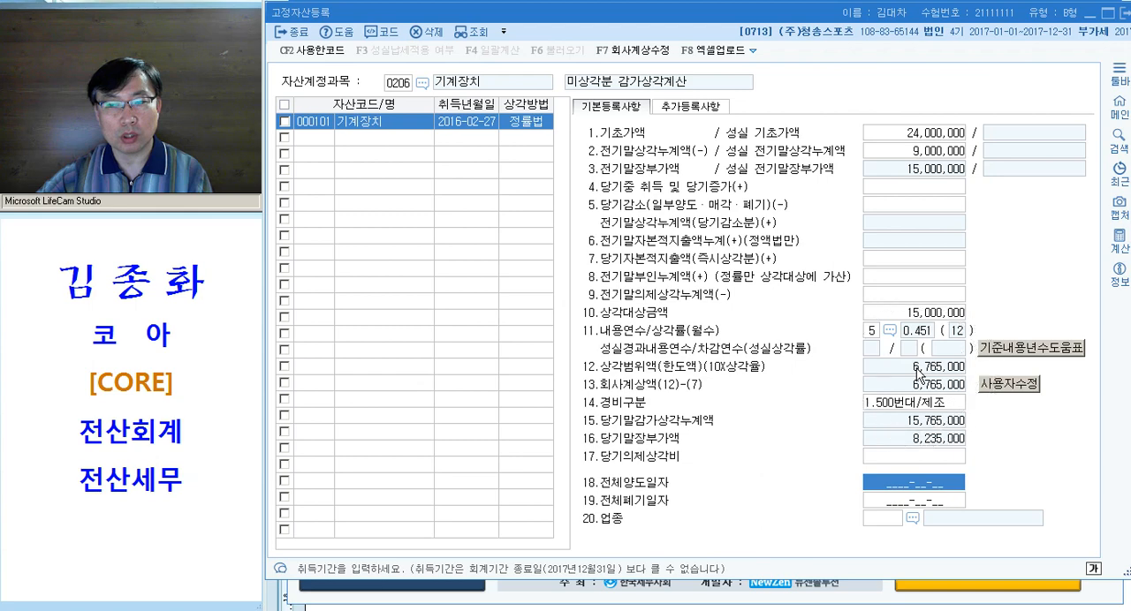
pyautogui.click(404, 255)
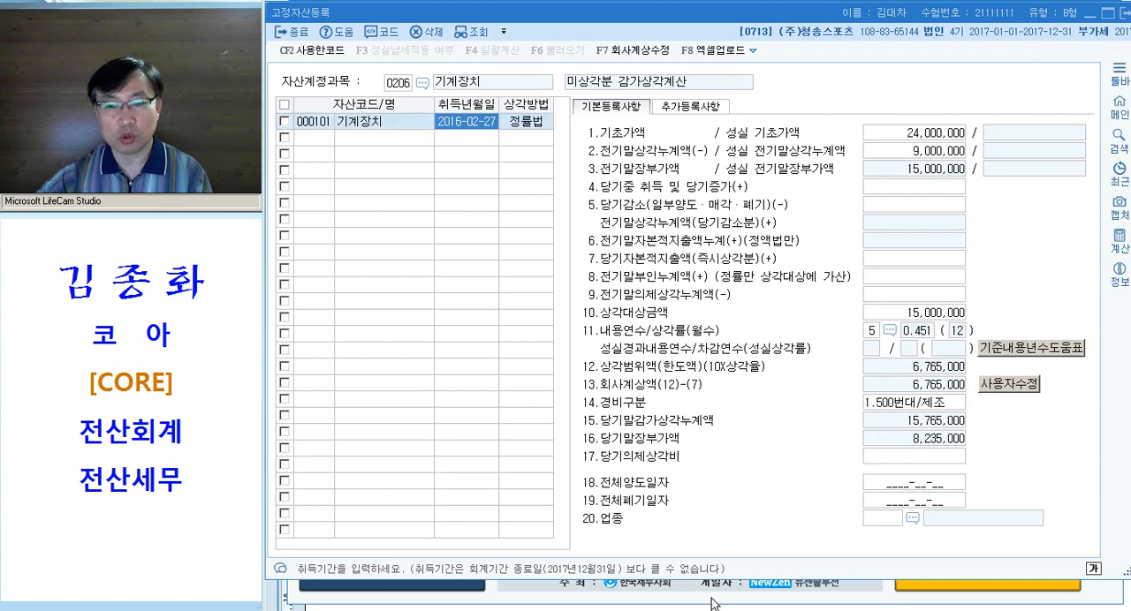
pyautogui.hotkey('alt', 'Tab')
pyautogui.click(545, 278)
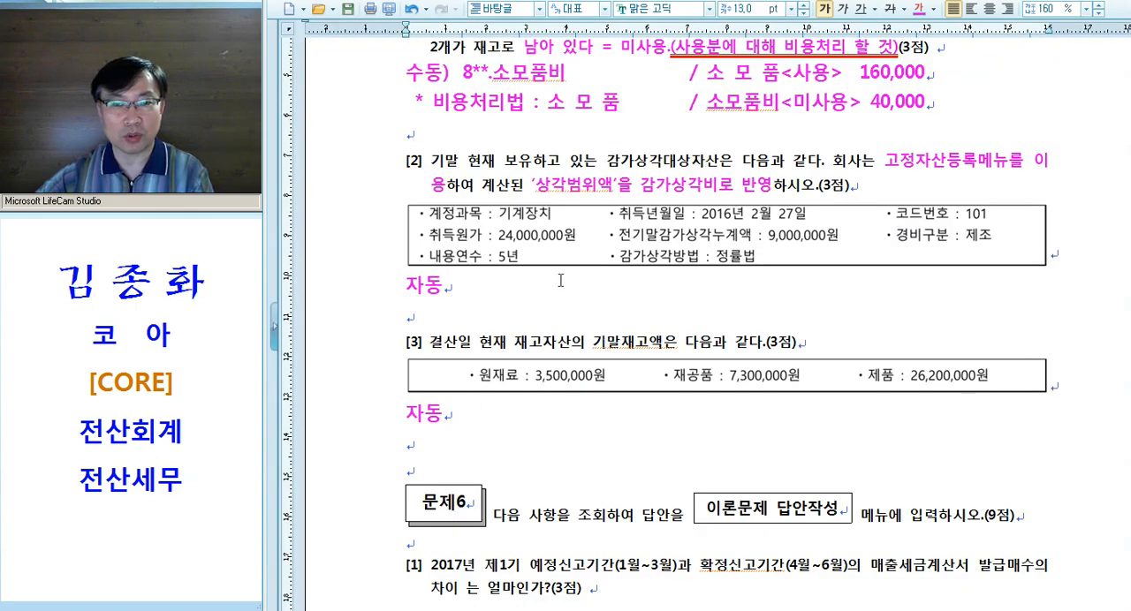
pyautogui.write('6,765,000')
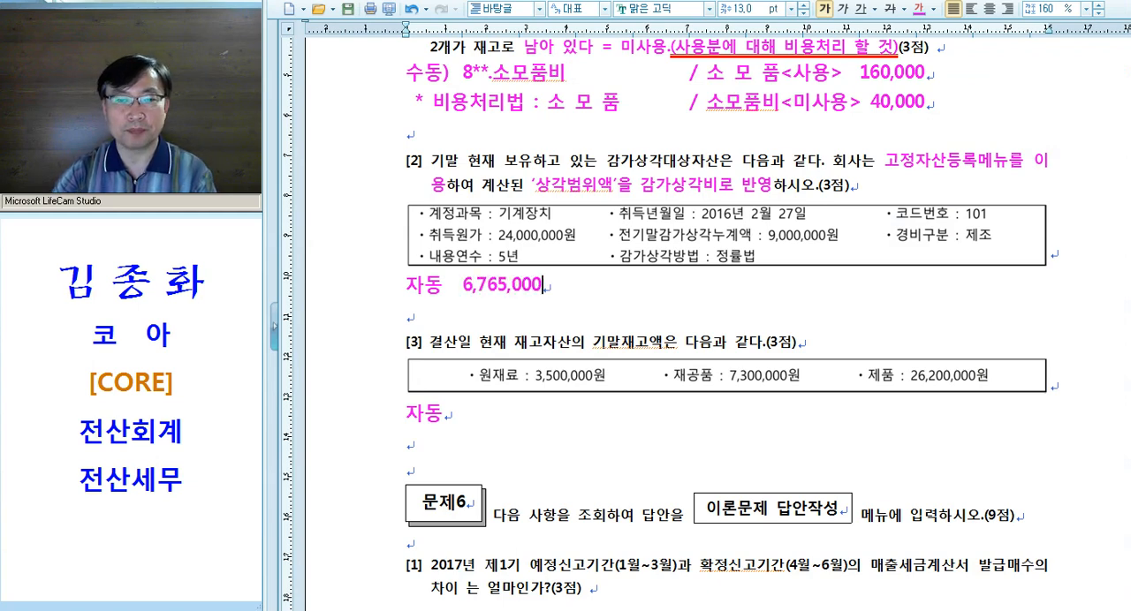
# Return to KcLep and open 결산자료입력 for the period from January to December 2017
pyautogui.hotkey('alt', 'Tab')
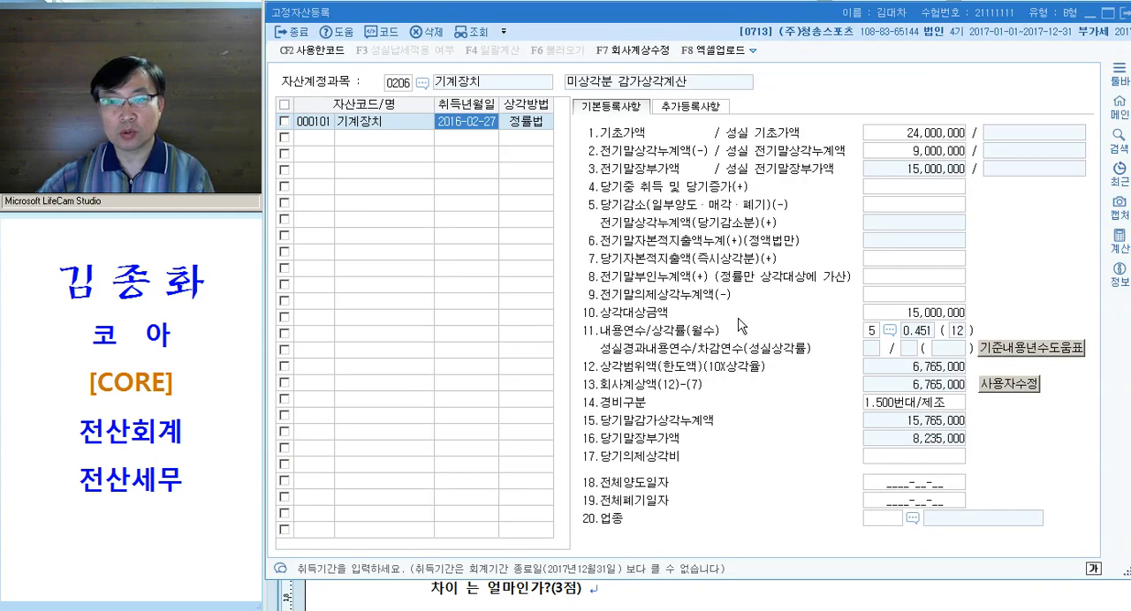
pyautogui.hotkey('alt', 'Tab')
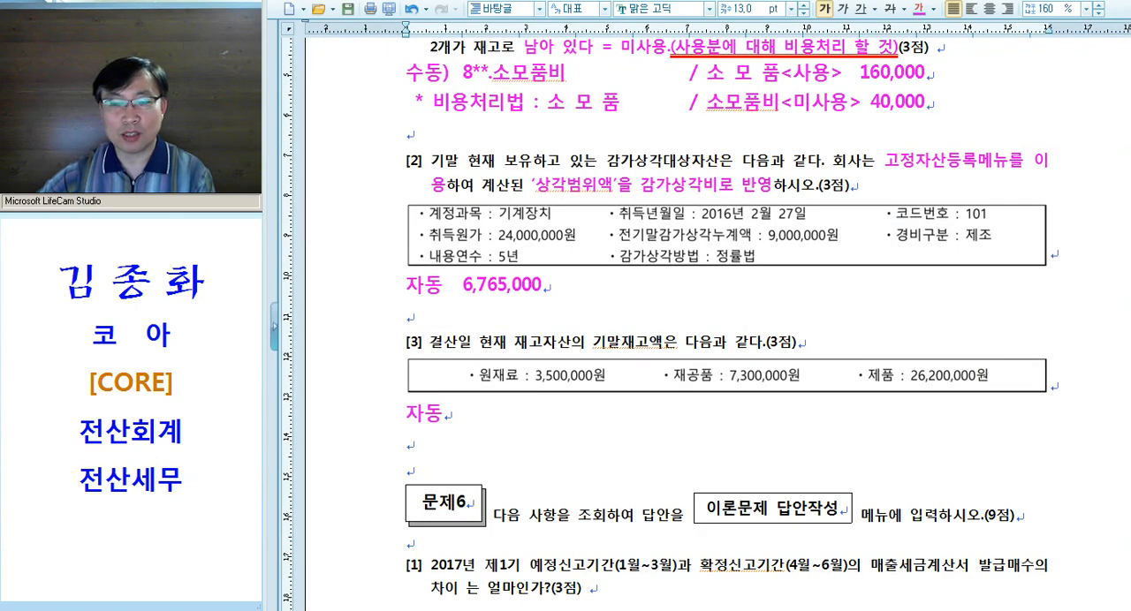
pyautogui.hotkey('alt', 'Tab')
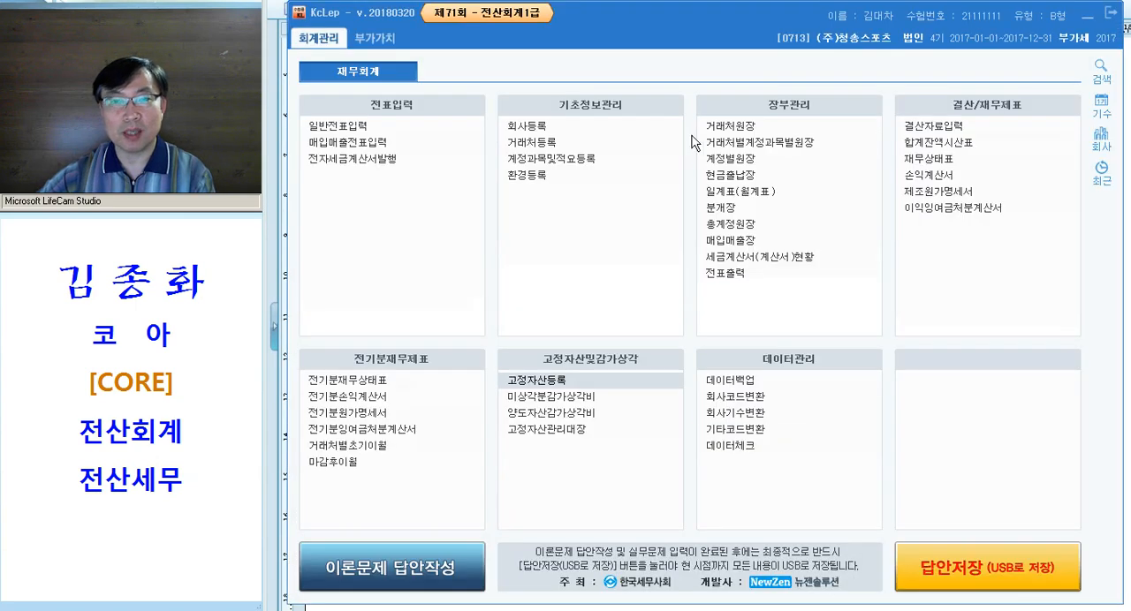
pyautogui.click(925, 131)
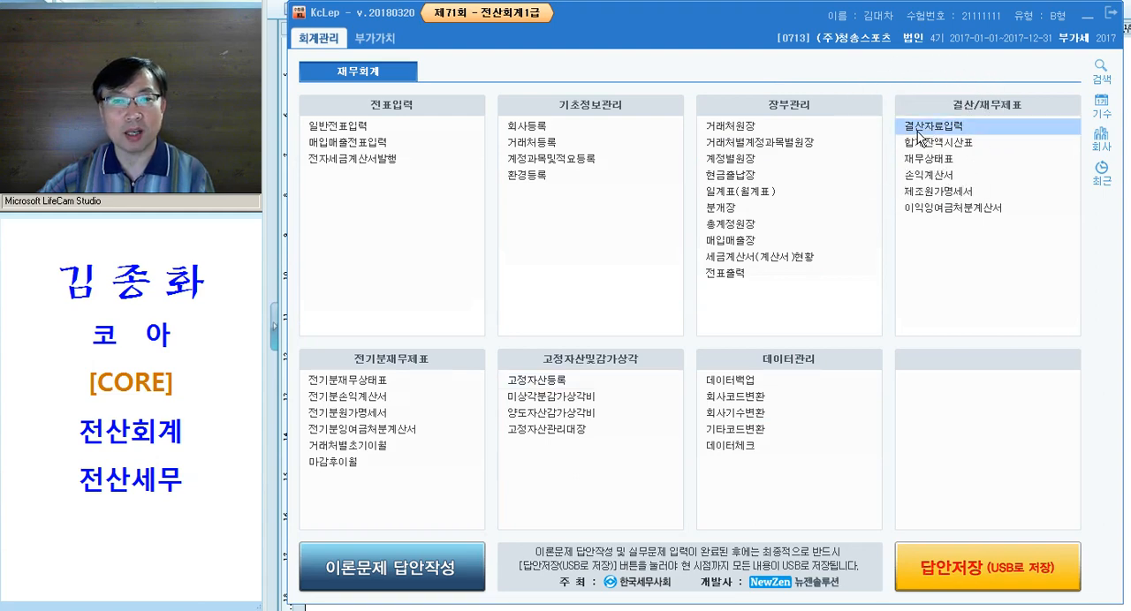
pyautogui.write('0112')
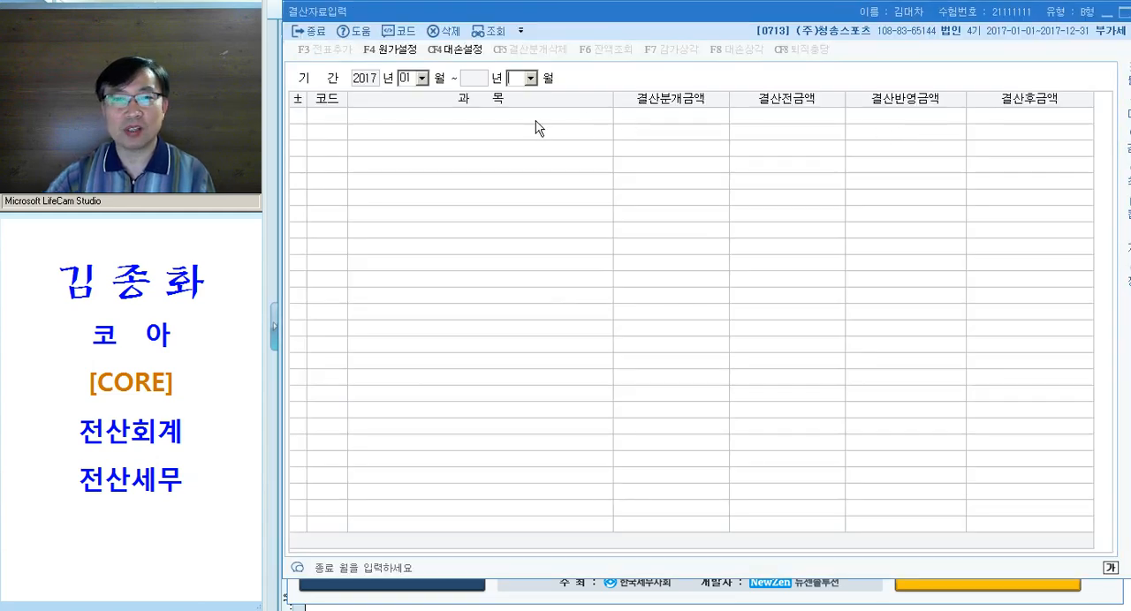
pyautogui.press('ctrl')
# Open the 감가상각 dialog and review the 기계장치 depreciation amount and the 결산반영 option
pyautogui.click(692, 52)
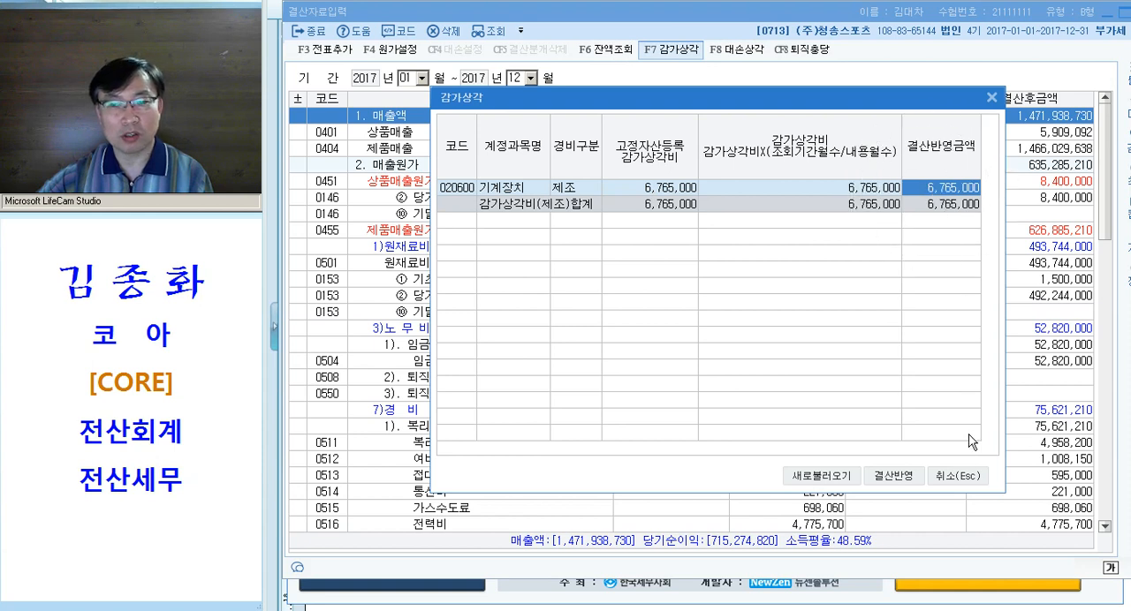
pyautogui.press('ctrl')
pyautogui.press('ctrl')
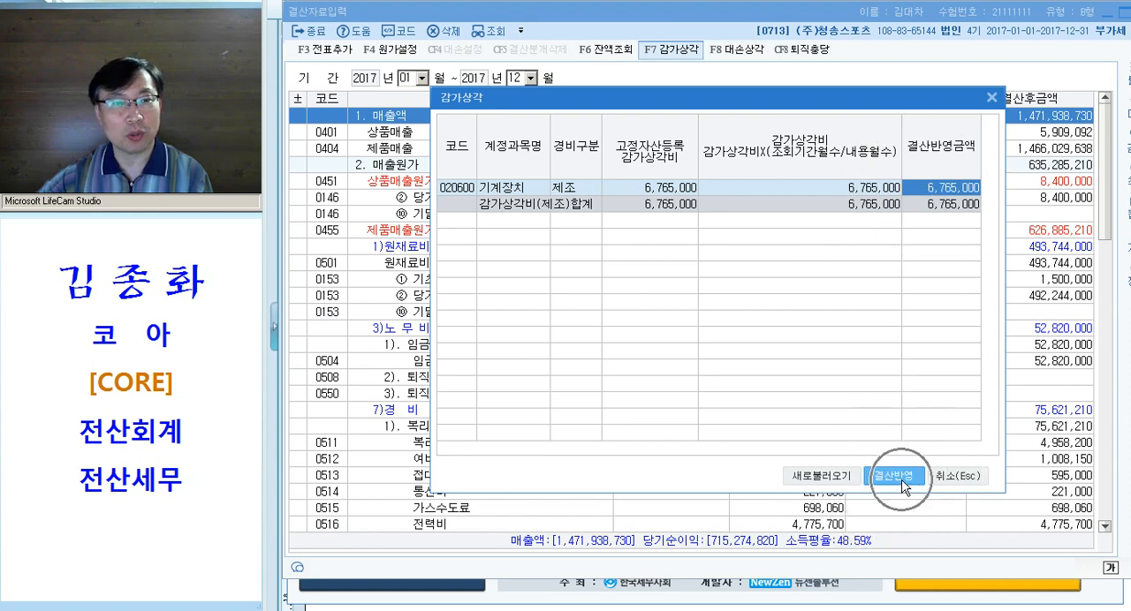
pyautogui.press('ctrl')
pyautogui.press('ctrl')
pyautogui.click(904, 485)
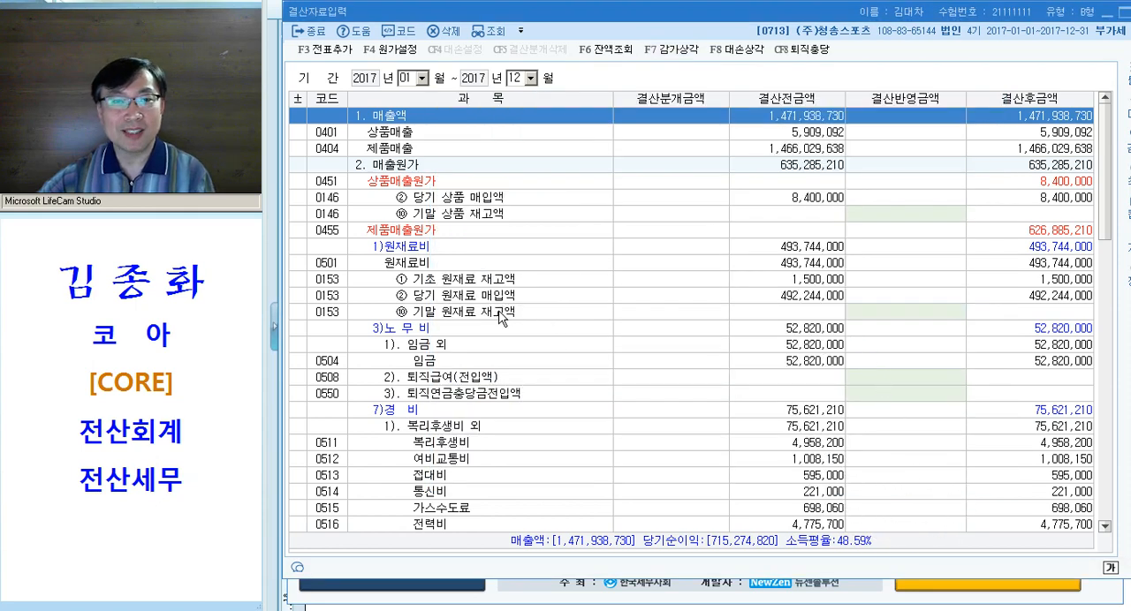
# Enter 6,765,000 as the 결산반영금액 for 0206 기계장치 under the manufacturing 일반감가상각비
pyautogui.click(457, 408)
pyautogui.scroll(-5, 542, 369)
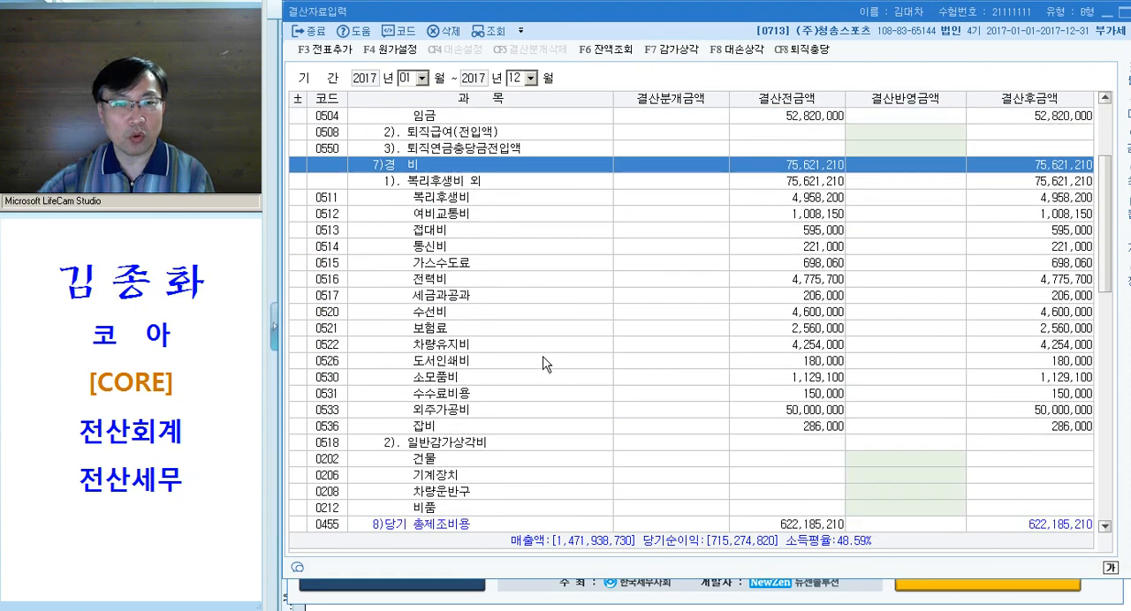
pyautogui.click(550, 459)
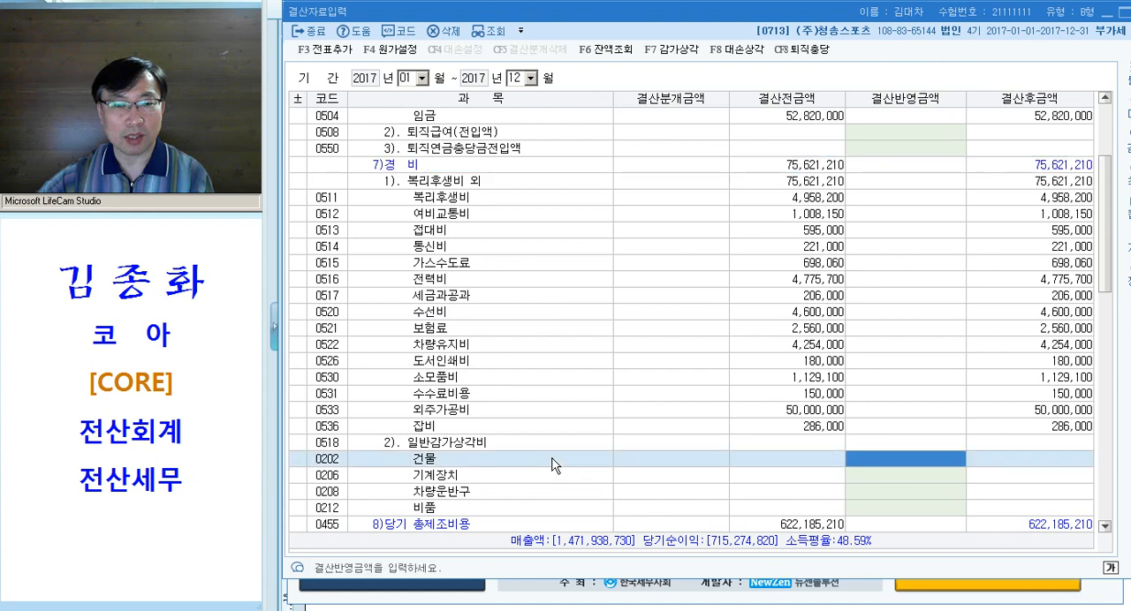
pyautogui.click(873, 481)
pyautogui.write('6,765,000')
pyautogui.press('Return')
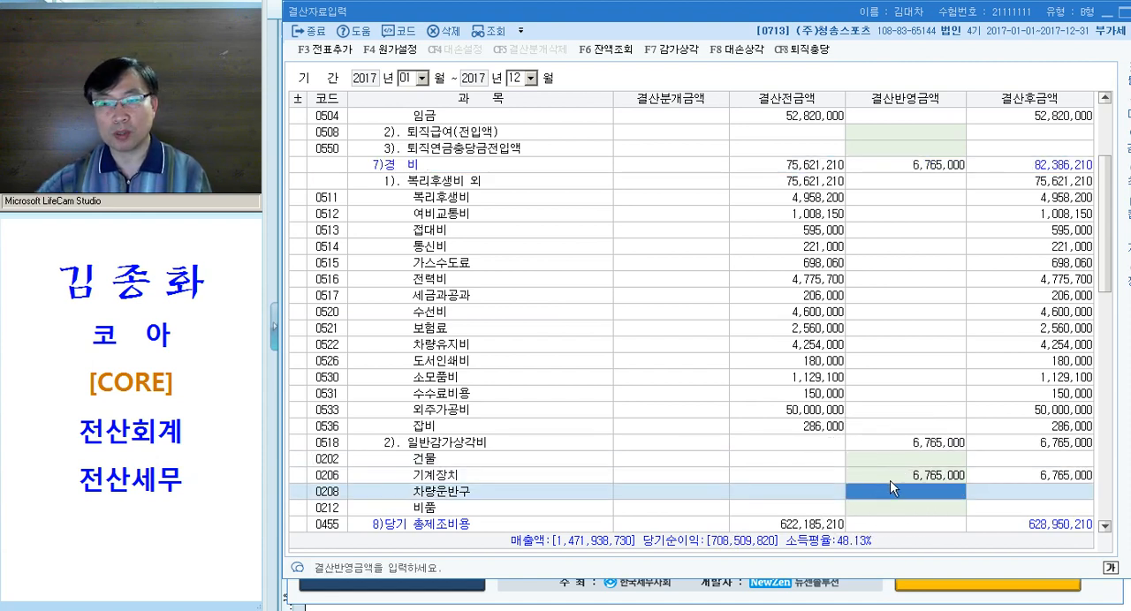
# Reopen the 감가상각 dialog, check the 결산반영금액 for 기계장치 and the 결산반영 option, and close the dialog
pyautogui.click(922, 479)
pyautogui.click(925, 480)
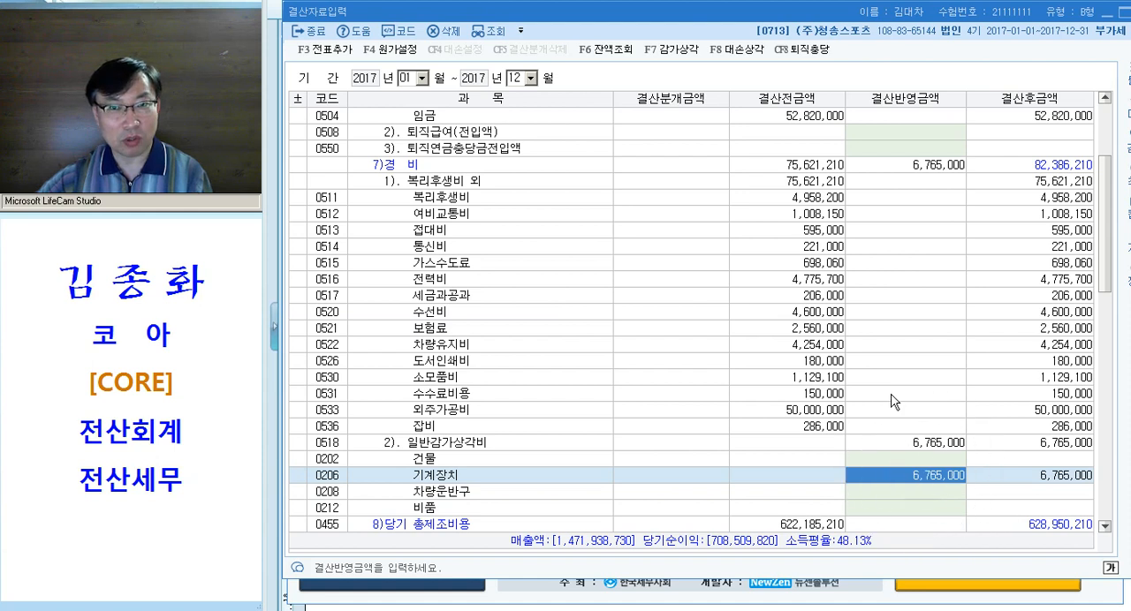
pyautogui.click(677, 52)
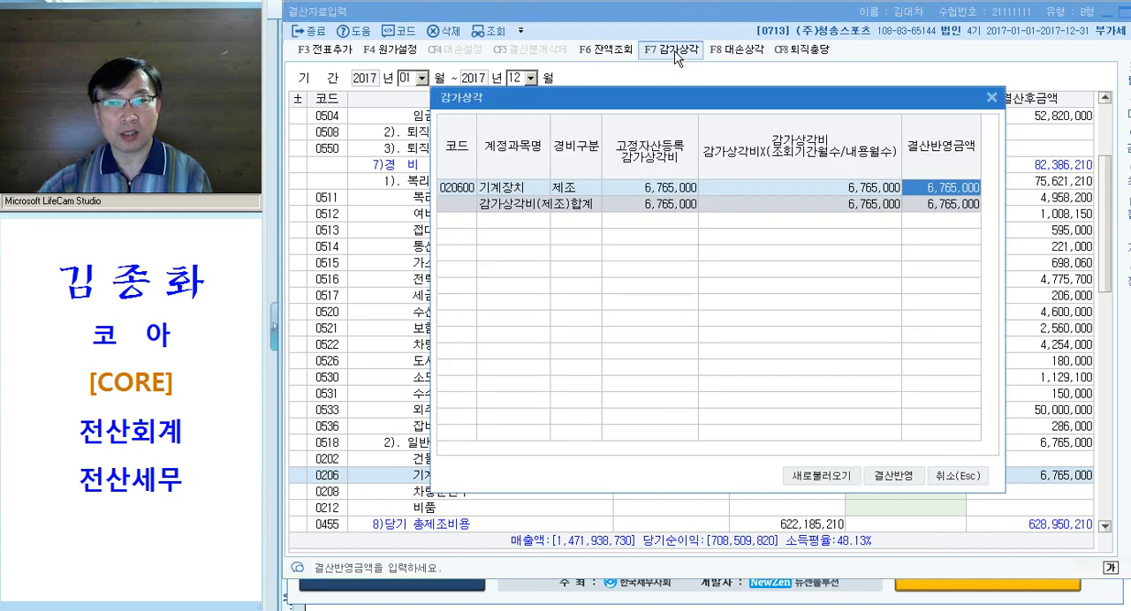
pyautogui.click(896, 478)
pyautogui.click(949, 487)
pyautogui.click(944, 481)
pyautogui.click(942, 481)
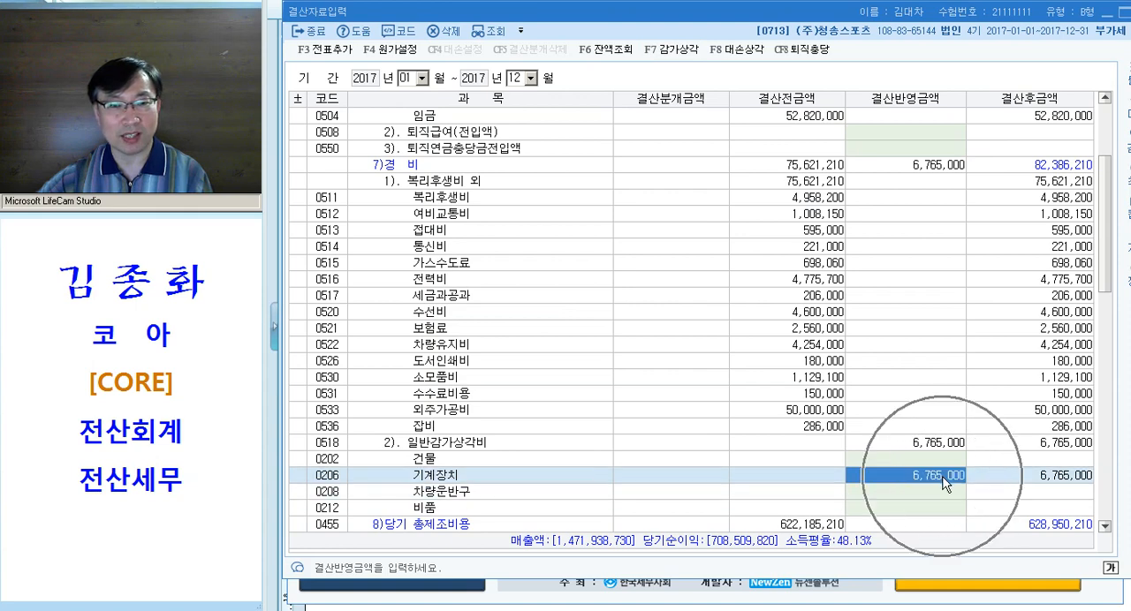
# Examine the manufacturing 경비 section and the 기계장치 amount under 0518 일반감가상각비
pyautogui.click(421, 168)
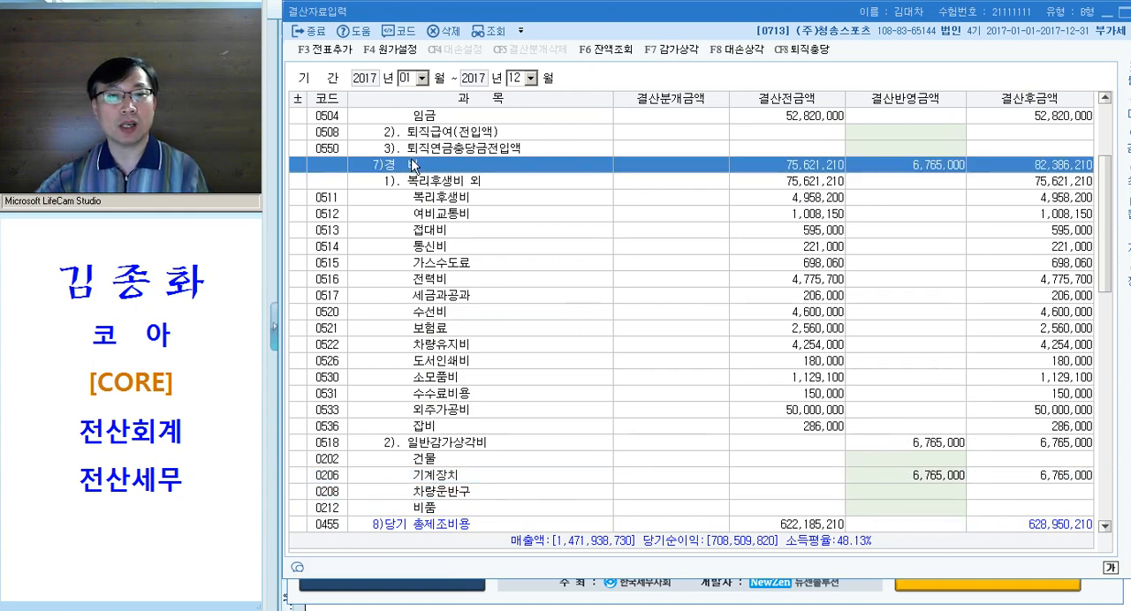
pyautogui.scroll(5, 619, 345)
pyautogui.press('ctrl')
pyautogui.press('ctrl')
pyautogui.press('ctrl')
pyautogui.scroll(-5, 504, 409)
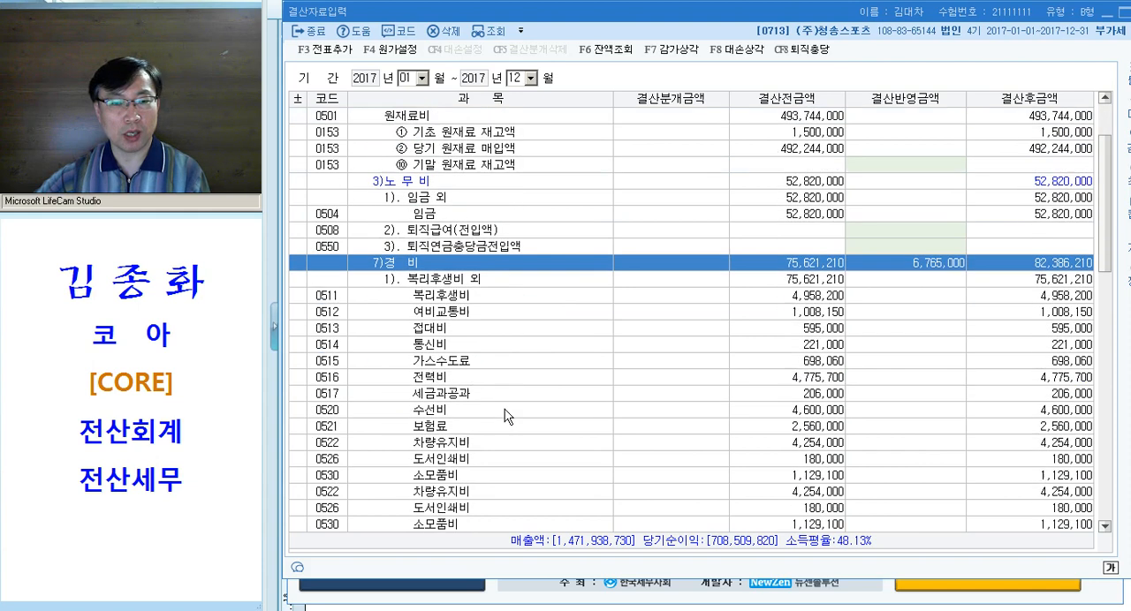
pyautogui.click(431, 445)
pyautogui.scroll(-2, 354, 371)
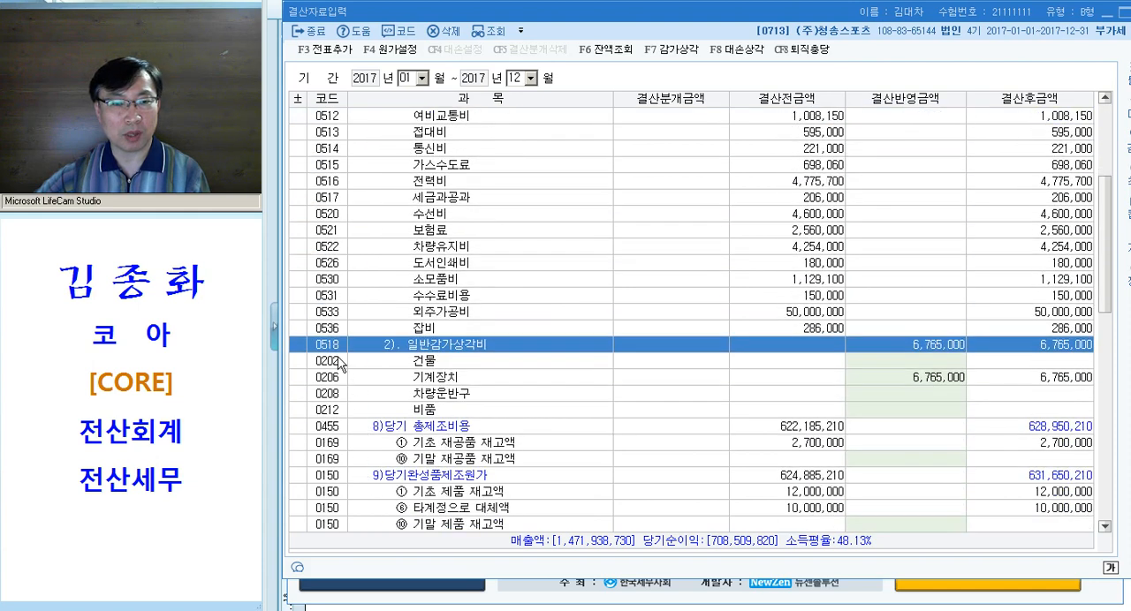
pyautogui.press('ctrl')
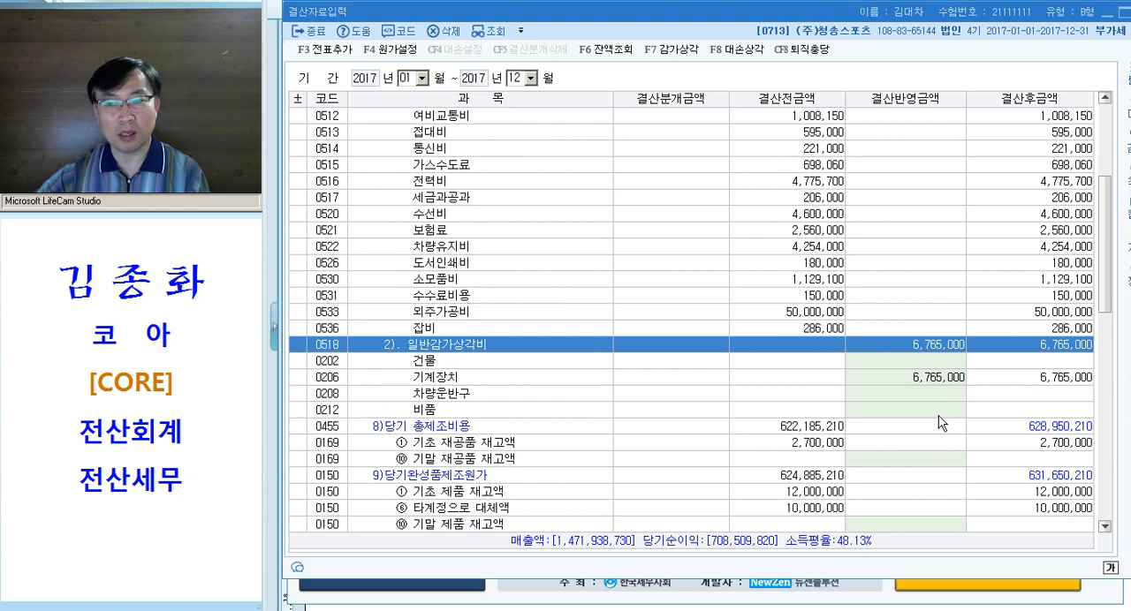
pyautogui.click(942, 380)
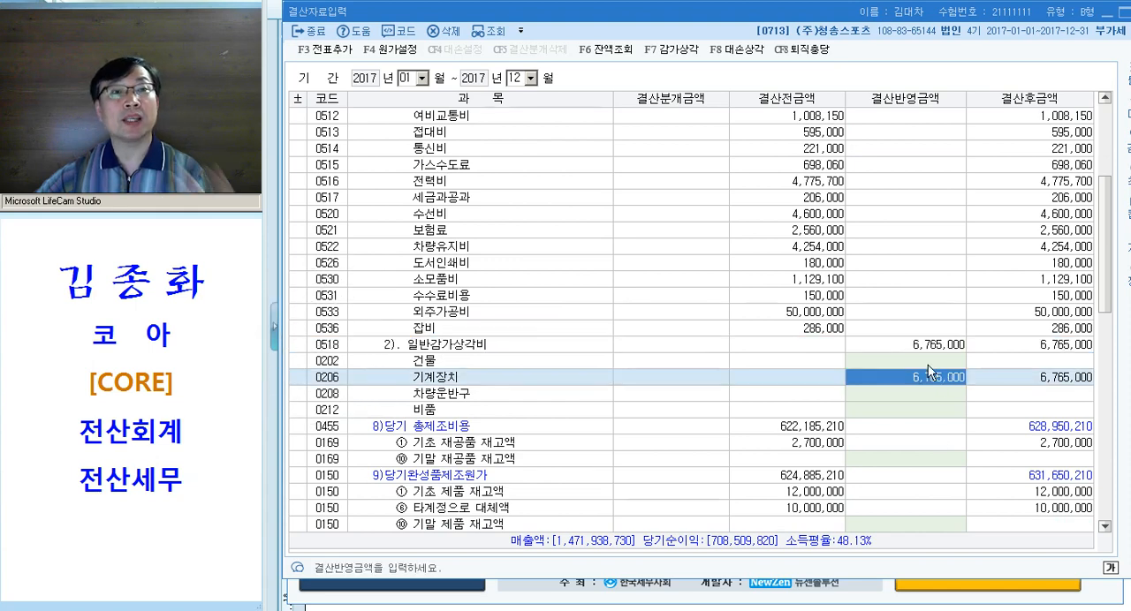
# Compare the 감가상각비 rows under 판매비와 일반관리비 with the manufacturing 일반감가상각비 rows
pyautogui.scroll(-3, 937, 345)
pyautogui.scroll(-3, 932, 341)
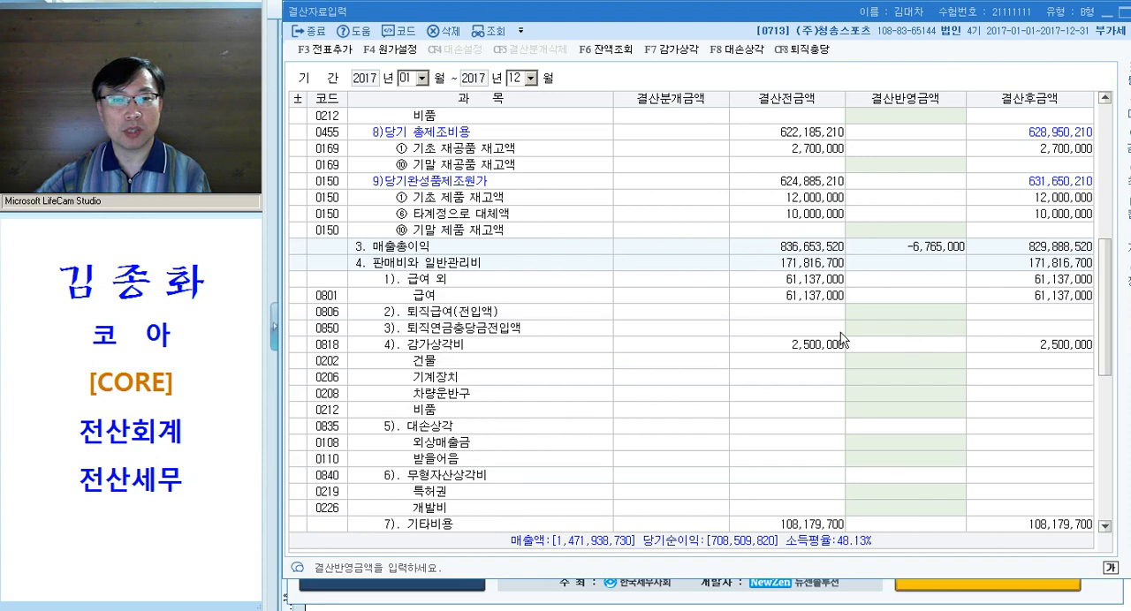
pyautogui.click(492, 265)
pyautogui.scroll(-2, 725, 324)
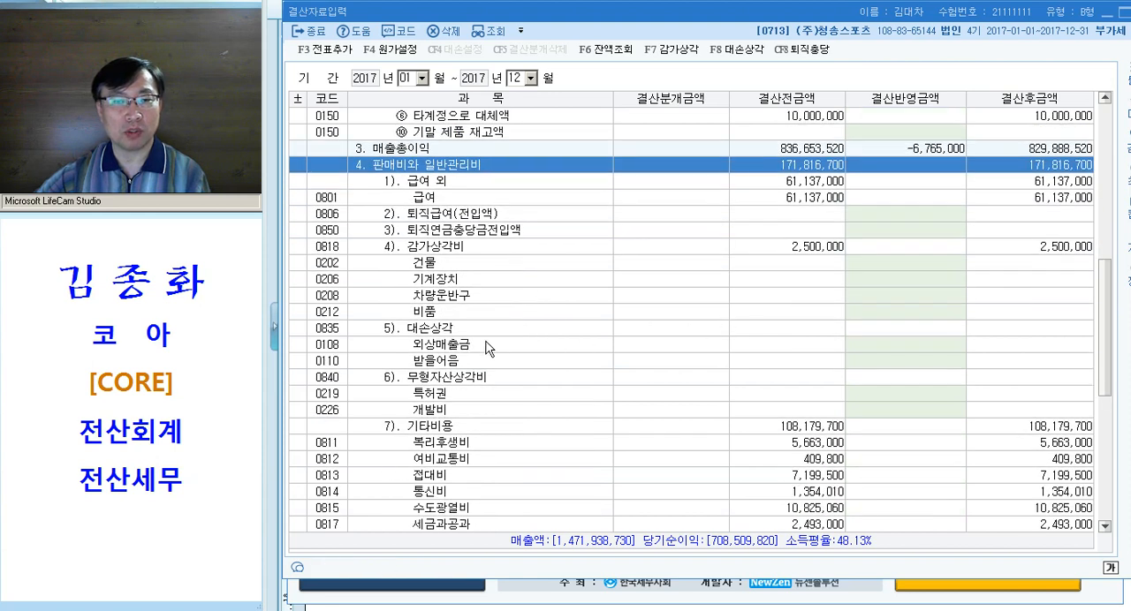
pyautogui.click(482, 246)
pyautogui.click(910, 309)
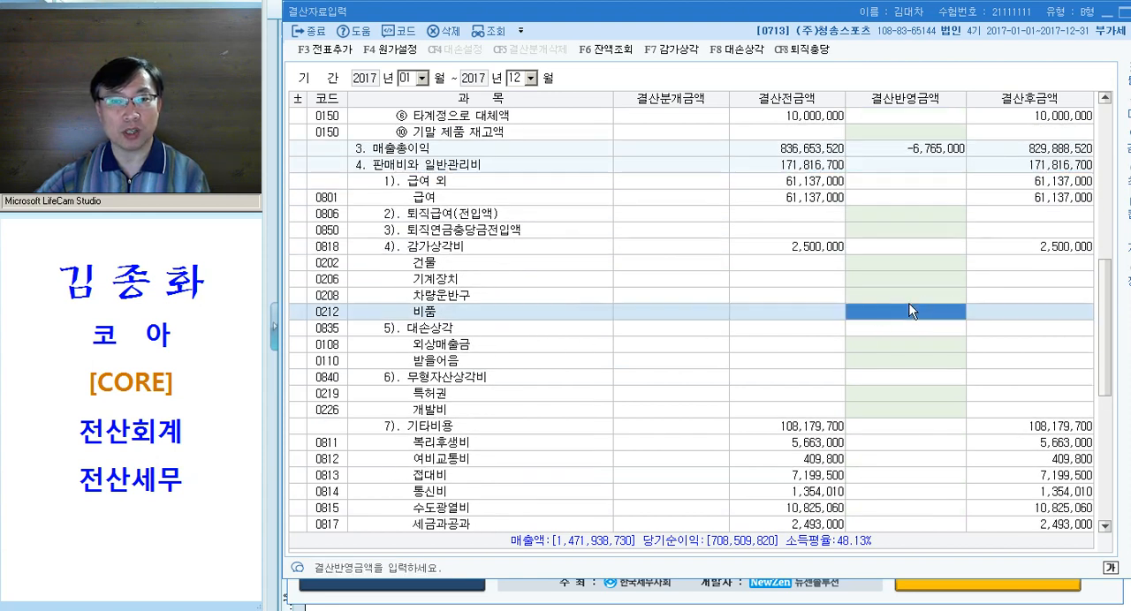
pyautogui.click(908, 293)
pyautogui.click(910, 279)
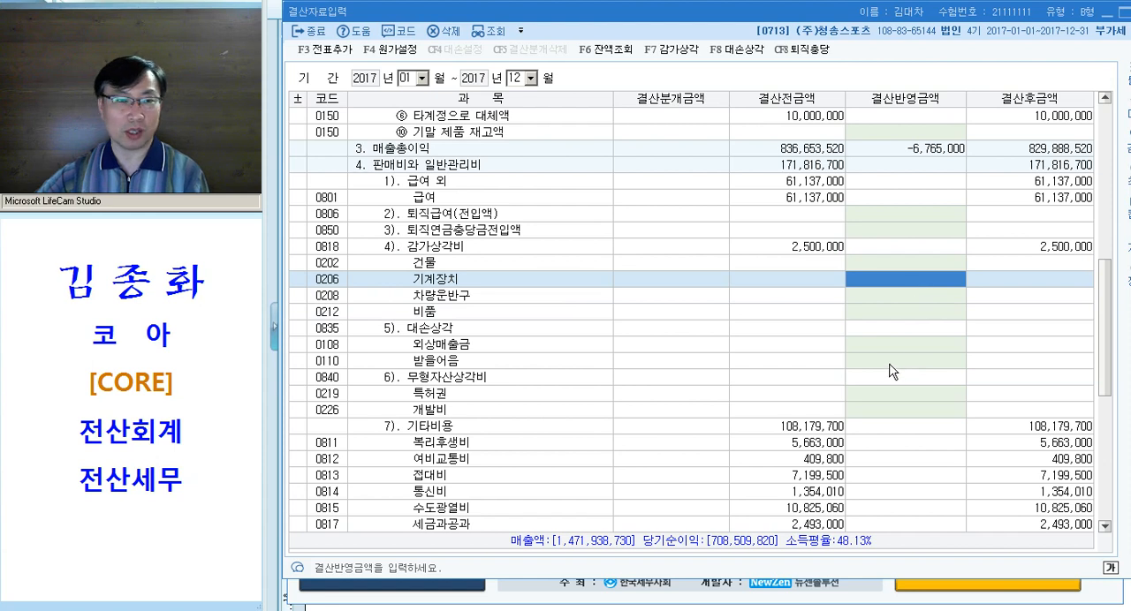
pyautogui.scroll(4, 890, 372)
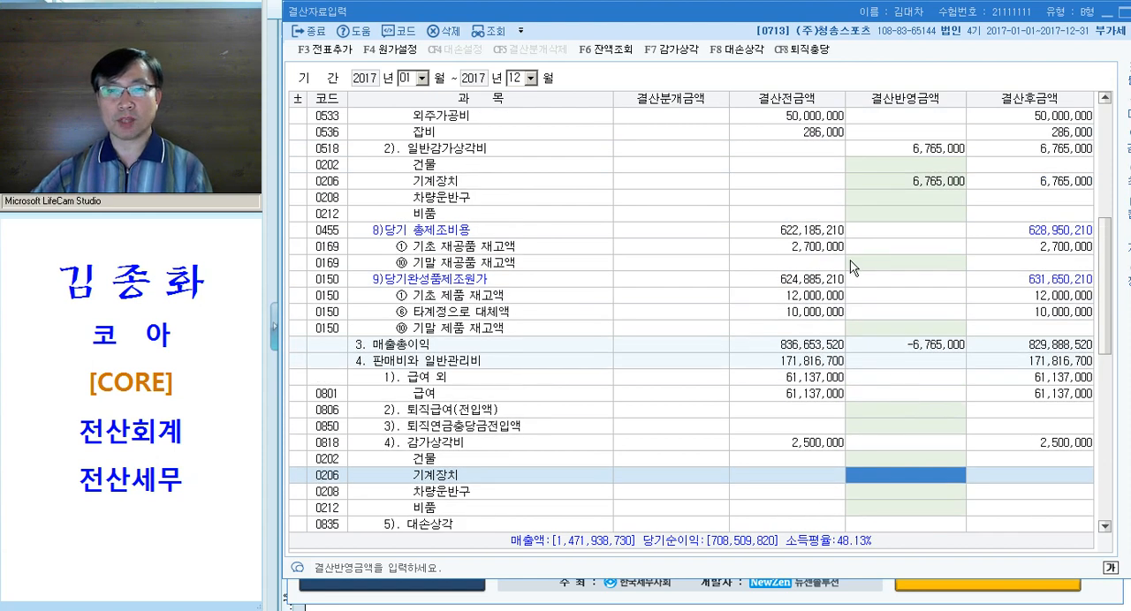
pyautogui.click(907, 149)
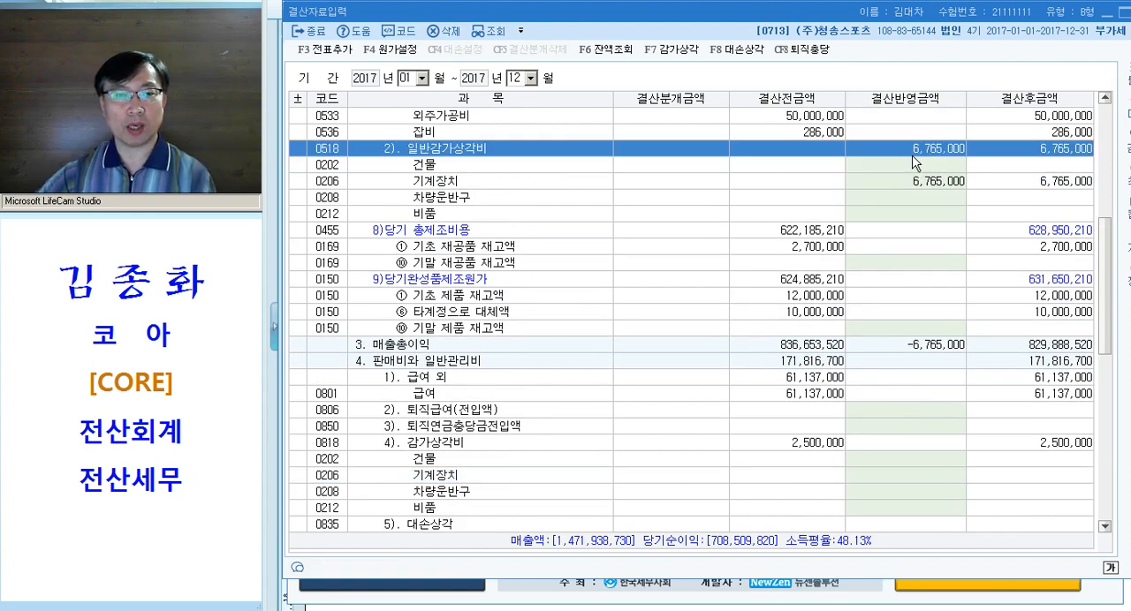
pyautogui.click(925, 362)
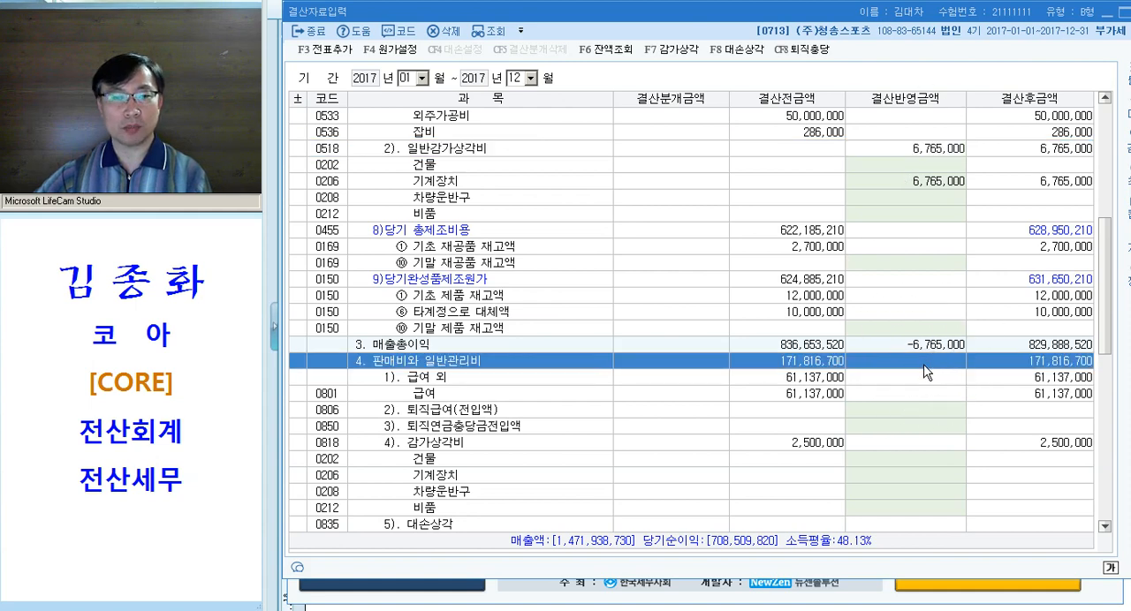
pyautogui.click(900, 460)
pyautogui.click(913, 478)
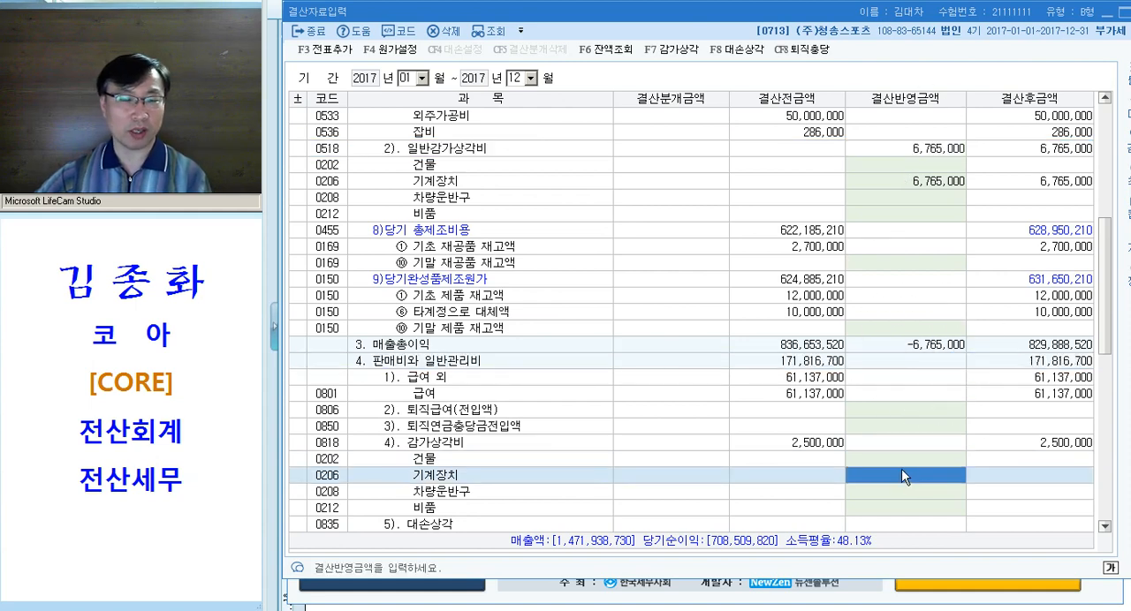
# Switch to the Hangul document and read the ending inventory amounts for 원재료, 재공품 and 제품 in question [3]
pyautogui.hotkey('alt', 'Tab')
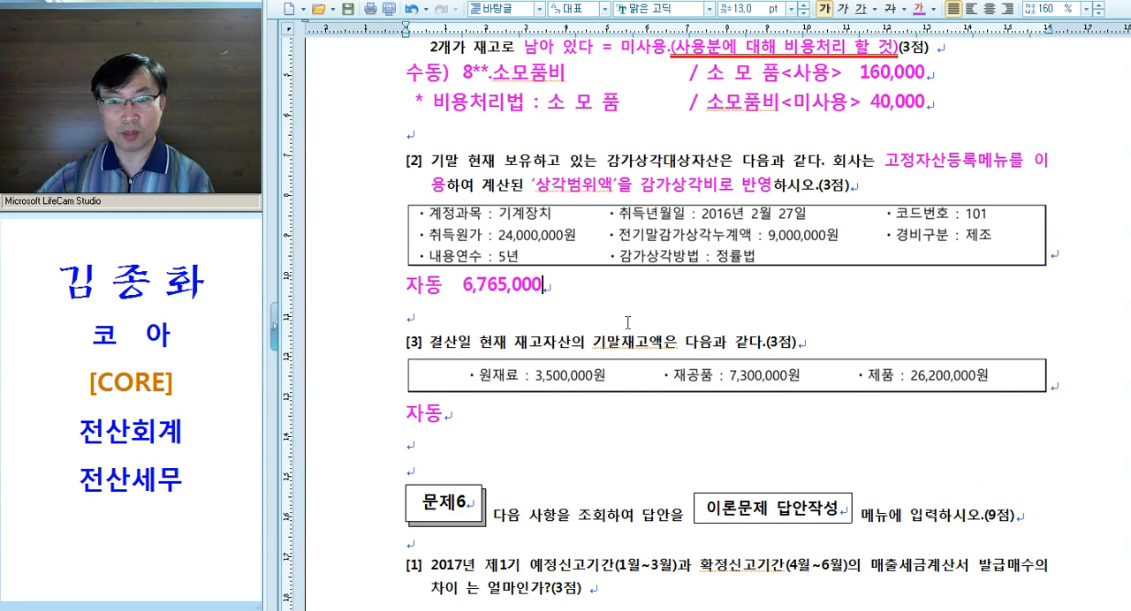
pyautogui.scroll(-1, 556, 316)
pyautogui.moveTo(512, 276); pyautogui.dragTo(771, 279)
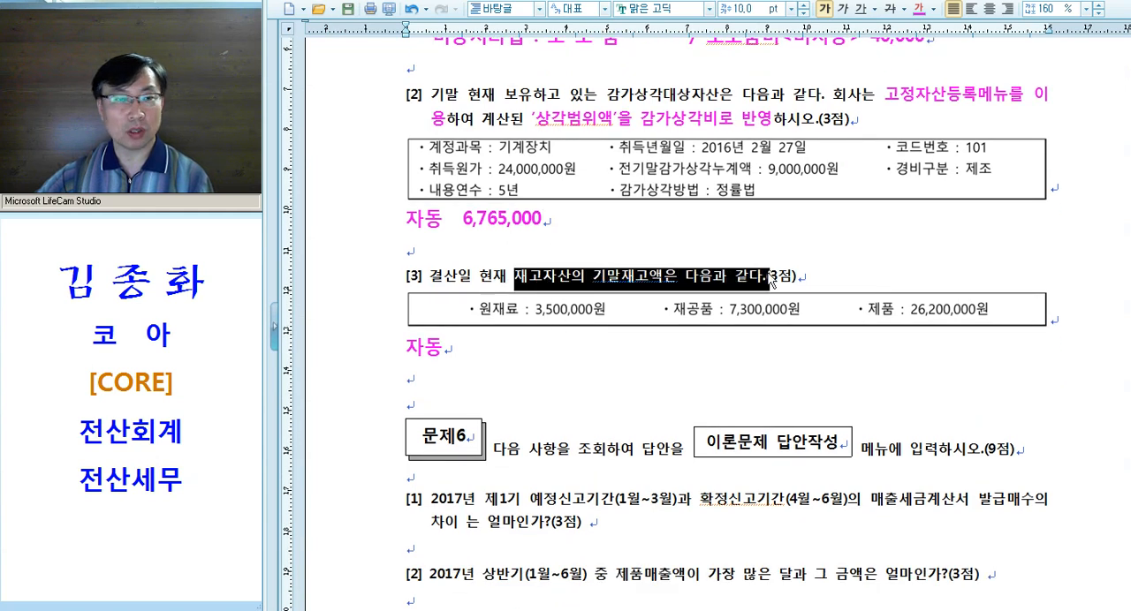
pyautogui.click(549, 358)
pyautogui.scroll(-1, 565, 353)
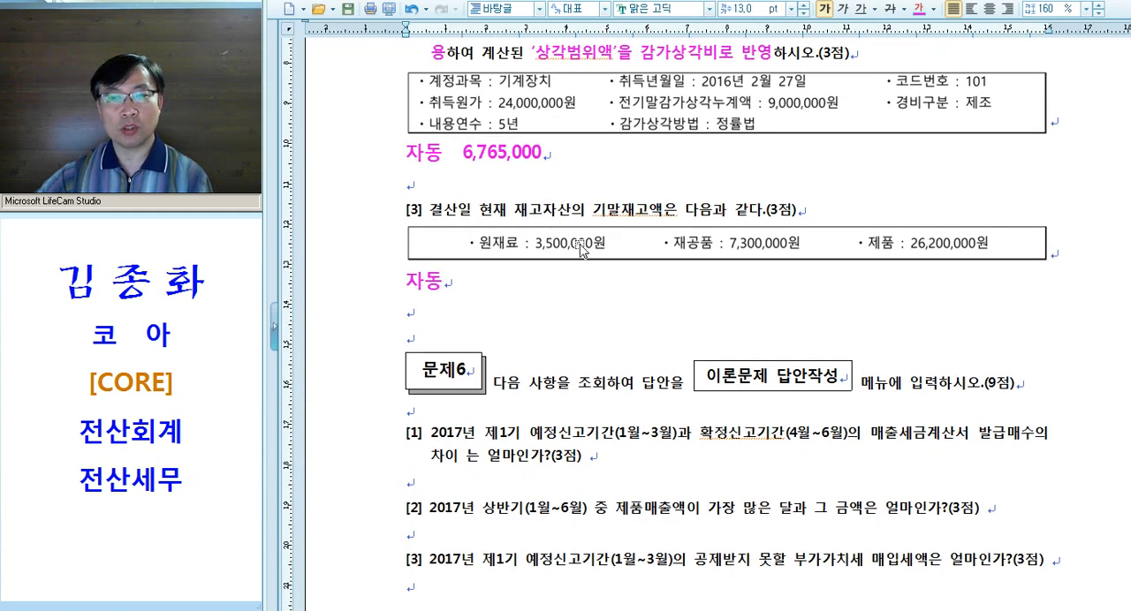
# Return to KcLep and enter 3,500,000 as the 결산반영금액 for 0153 기말 원재료 재고액
pyautogui.hotkey('alt', 'Tab')
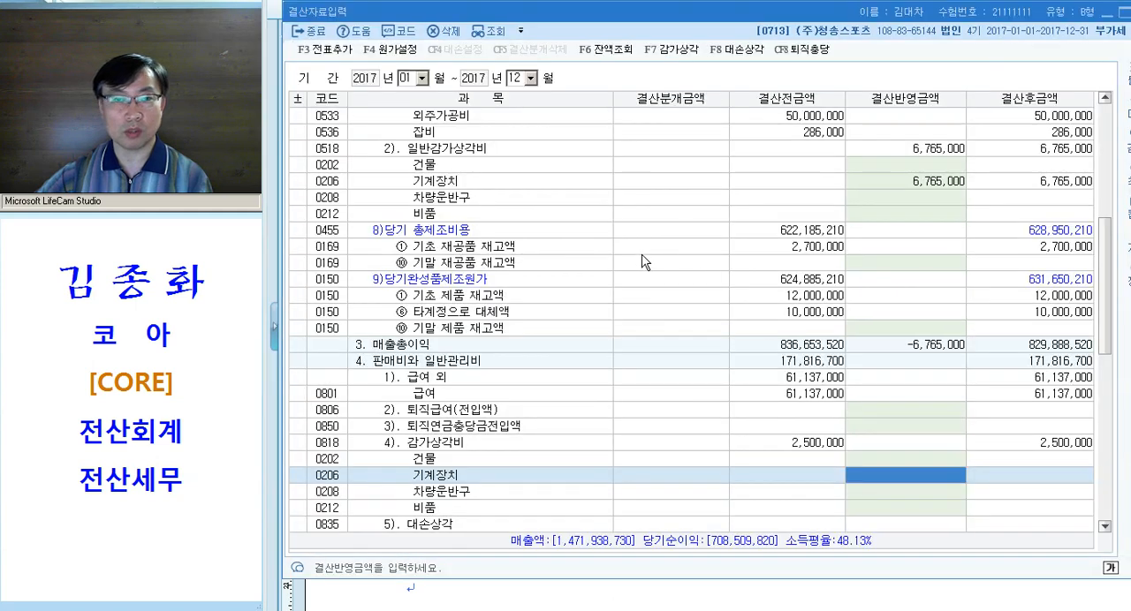
pyautogui.press('ctrl')
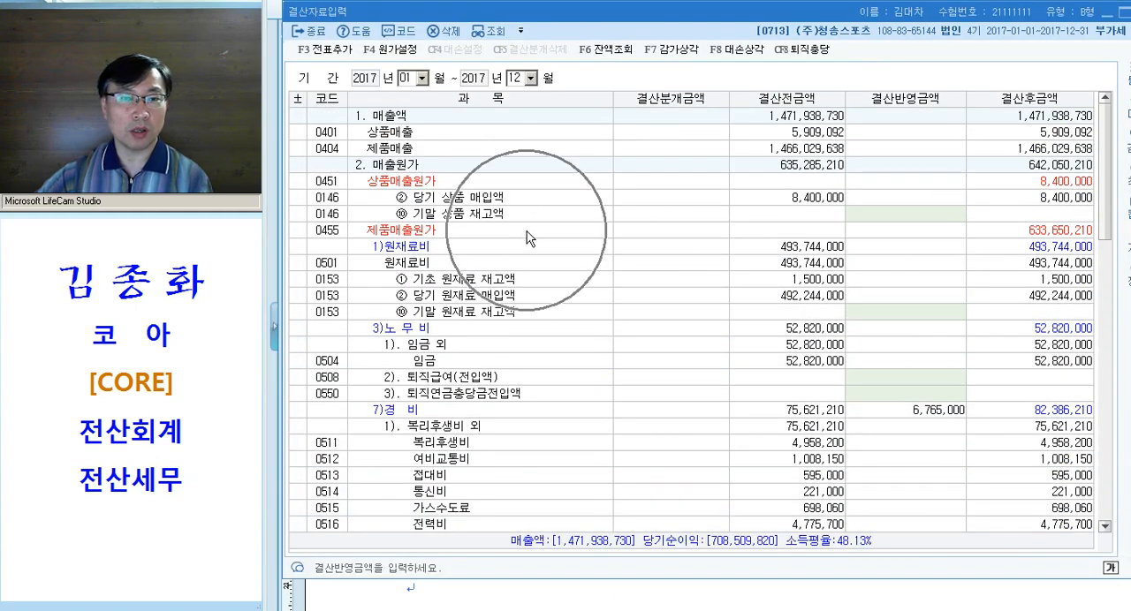
pyautogui.press('ctrl')
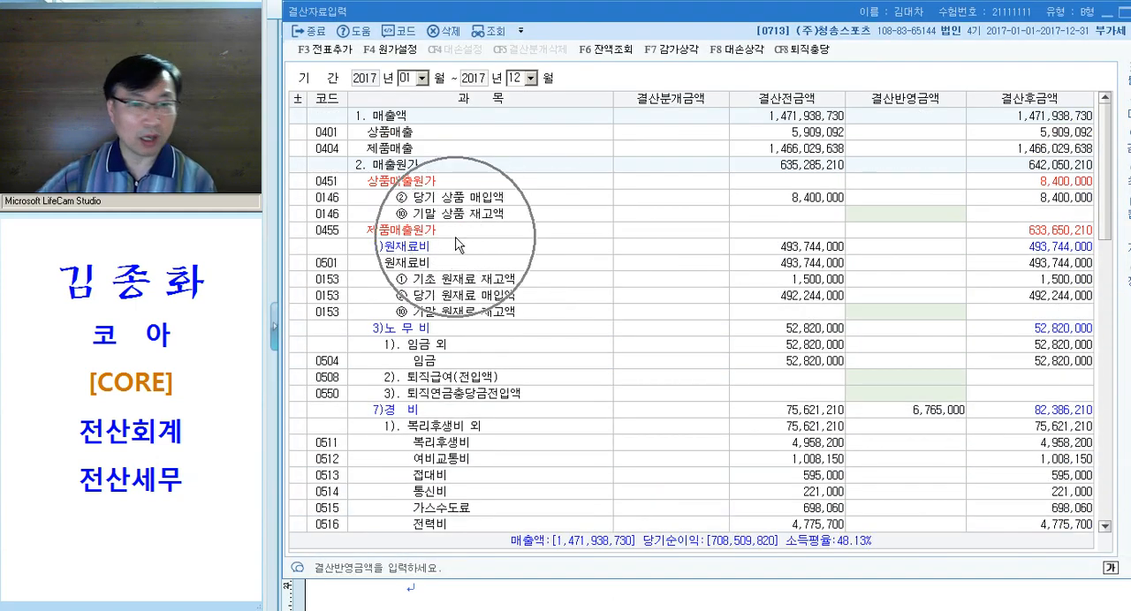
pyautogui.click(883, 318)
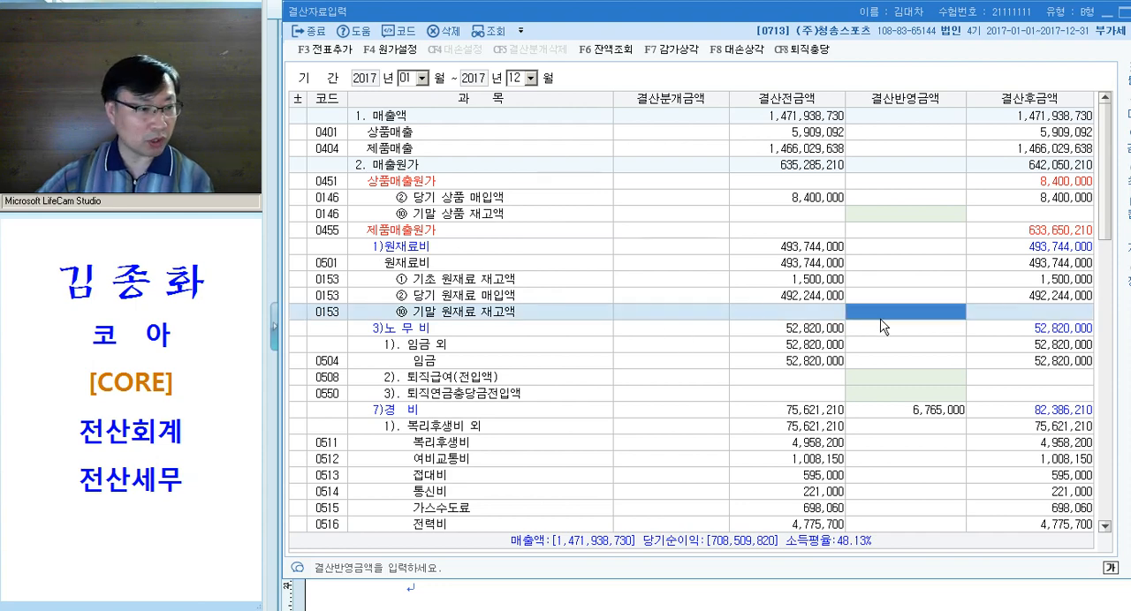
pyautogui.write('3500000')
pyautogui.press('Return')
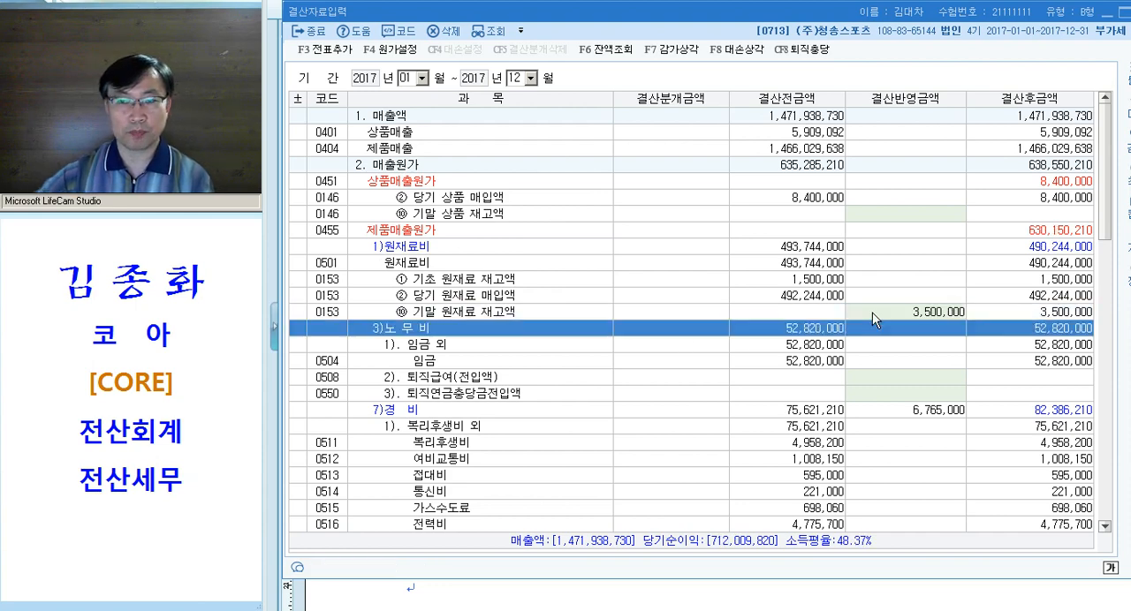
# Enter 7,300,000 as the 결산반영금액 for 0169 기말 재공품 재고액
pyautogui.scroll(-10, 865, 320)
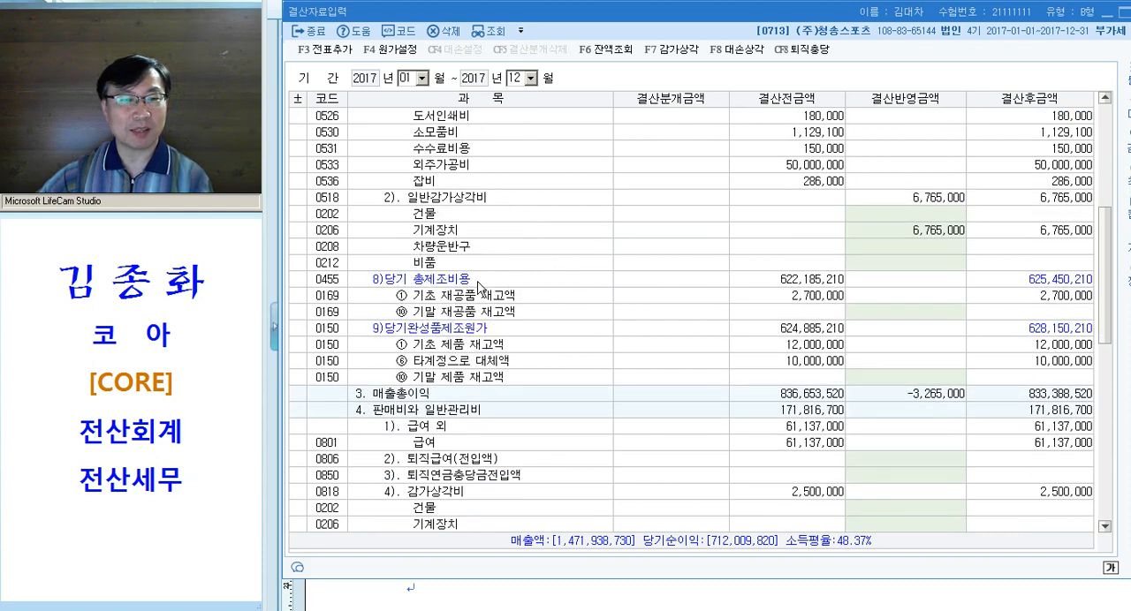
pyautogui.click(901, 317)
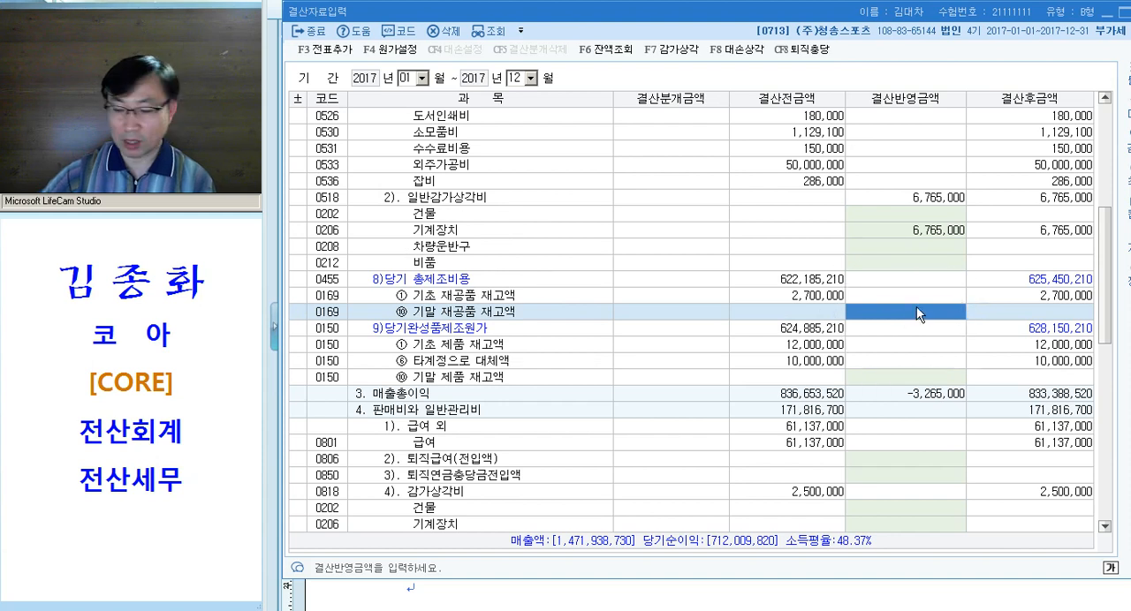
pyautogui.write('7,300,000')
pyautogui.press('Return')
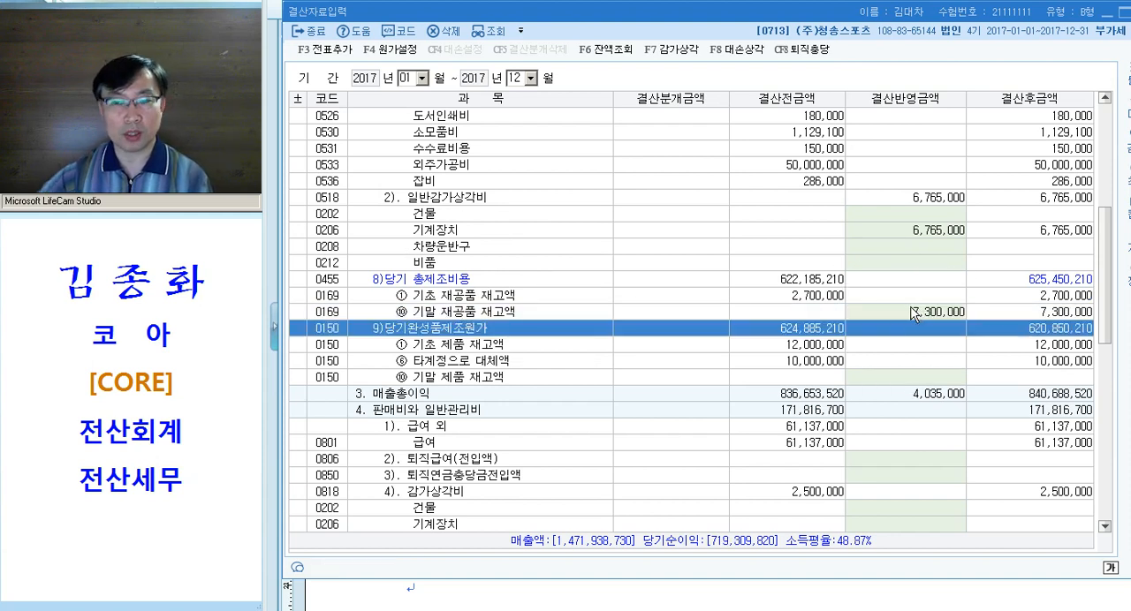
# Enter 26,200,000 as the 결산반영금액 for 0150 기말 제품 재고액
pyautogui.click(912, 375)
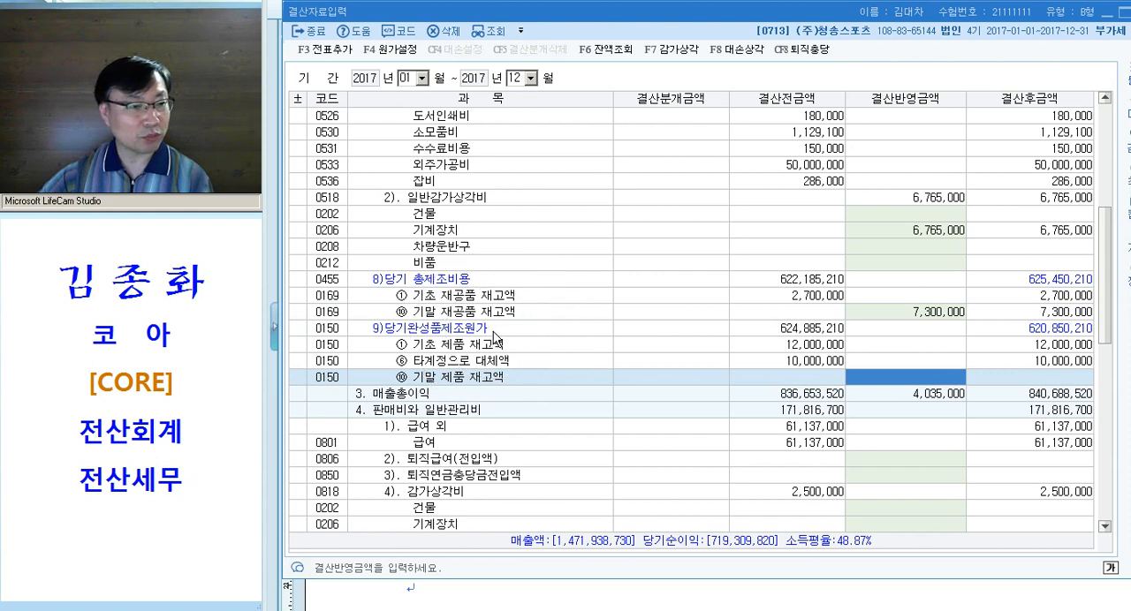
pyautogui.write('26,200,000')
pyautogui.press('Return')
pyautogui.click(910, 378)
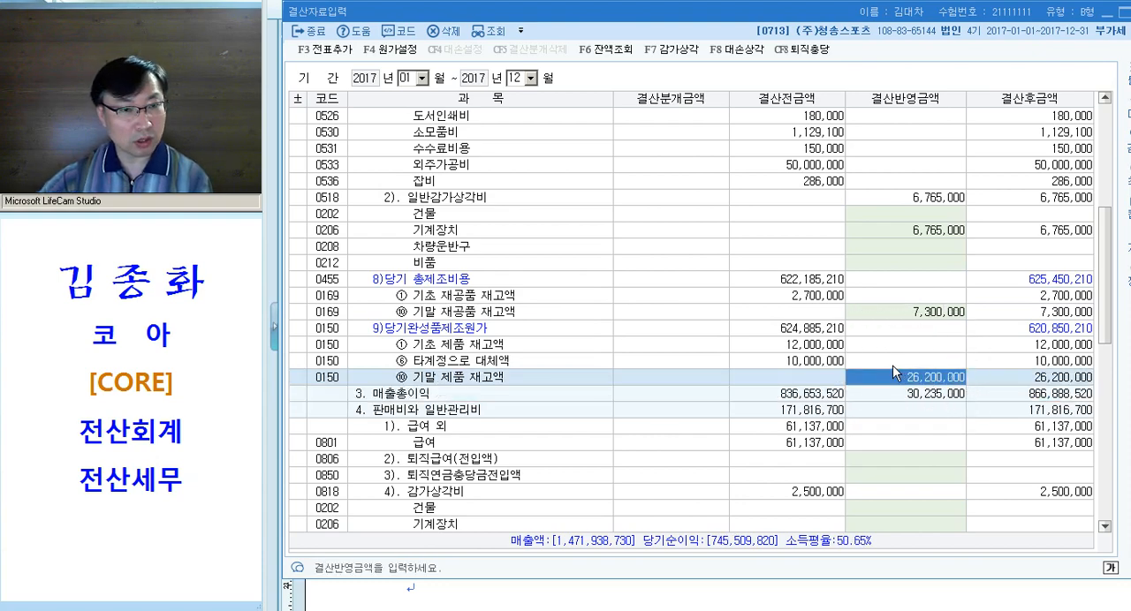
# Open the 대손상각 calculation and review the 추가설정액 for 외상매출금, 받을어음, 미수금 and 선급금
pyautogui.scroll(9, 894, 342)
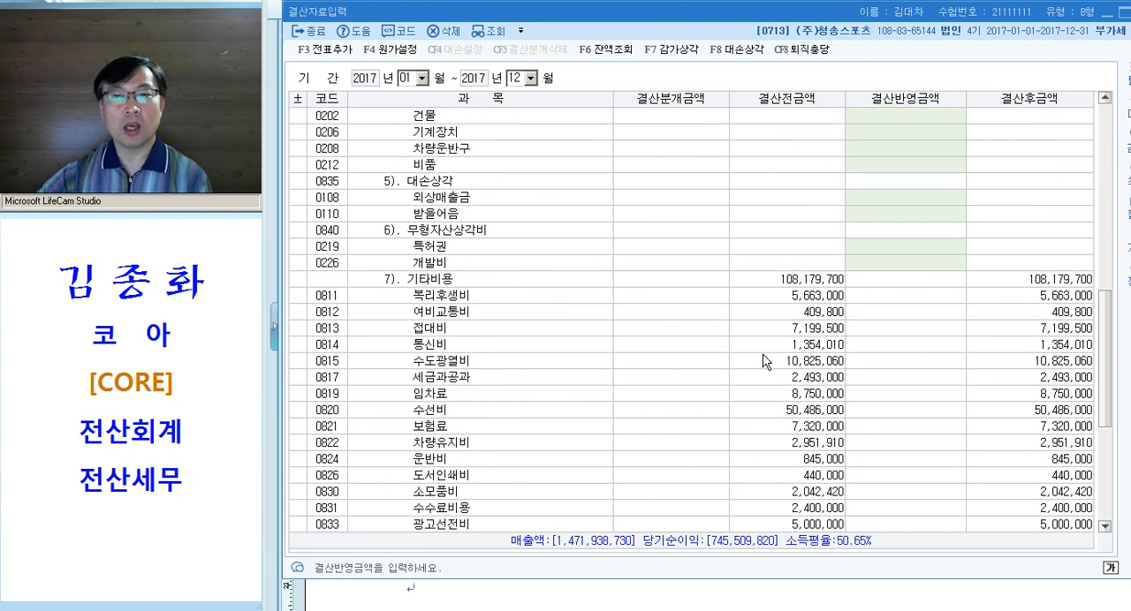
pyautogui.scroll(1, 785, 304)
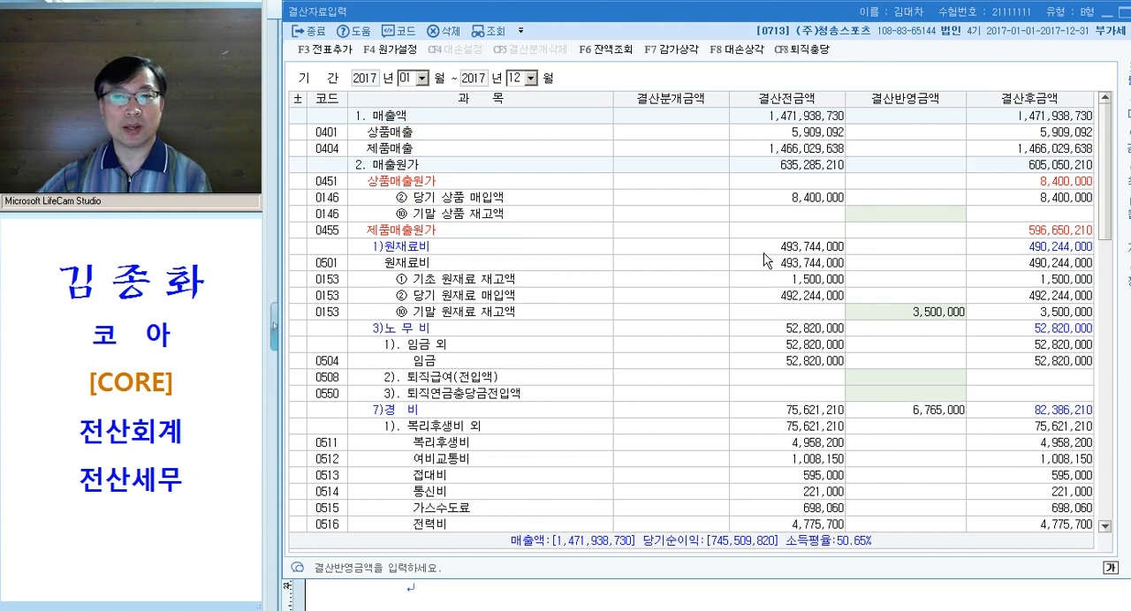
pyautogui.click(739, 50)
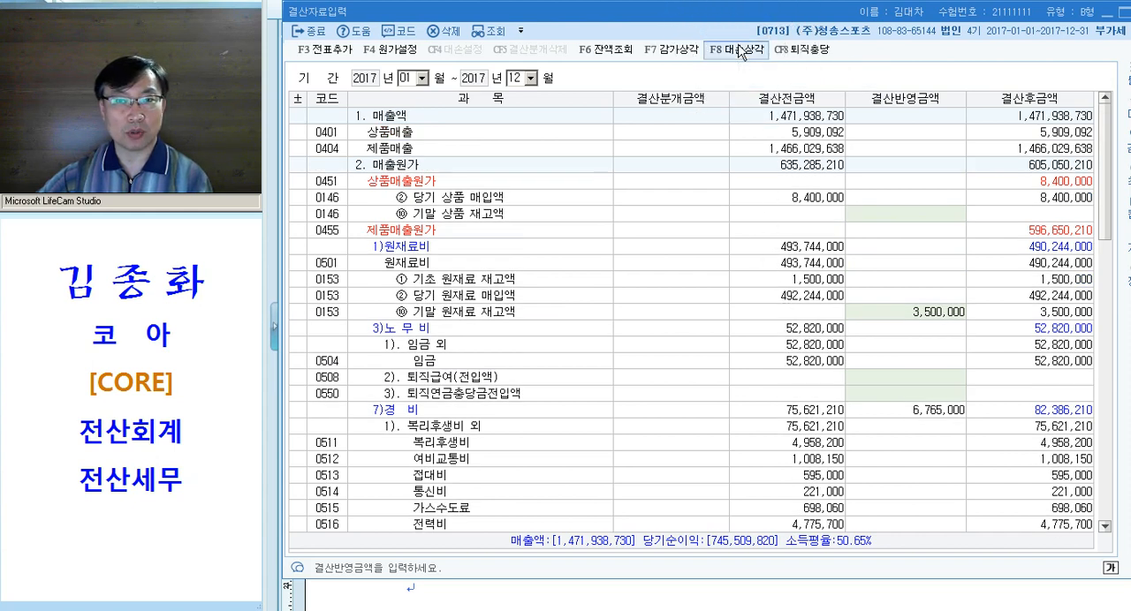
pyautogui.click(923, 224)
pyautogui.click(915, 236)
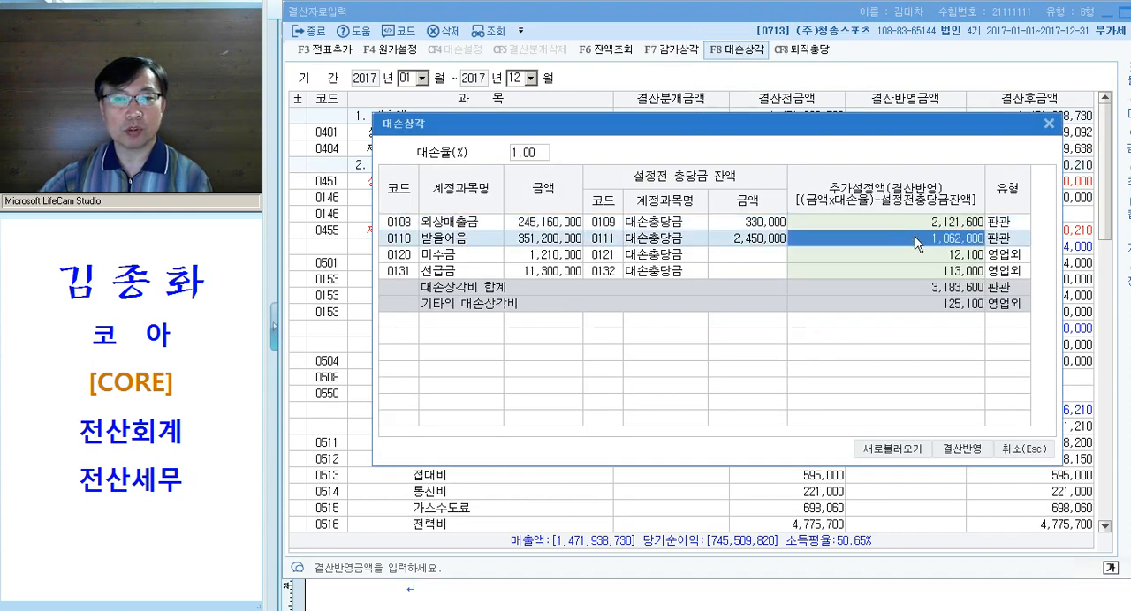
pyautogui.click(912, 256)
pyautogui.click(935, 223)
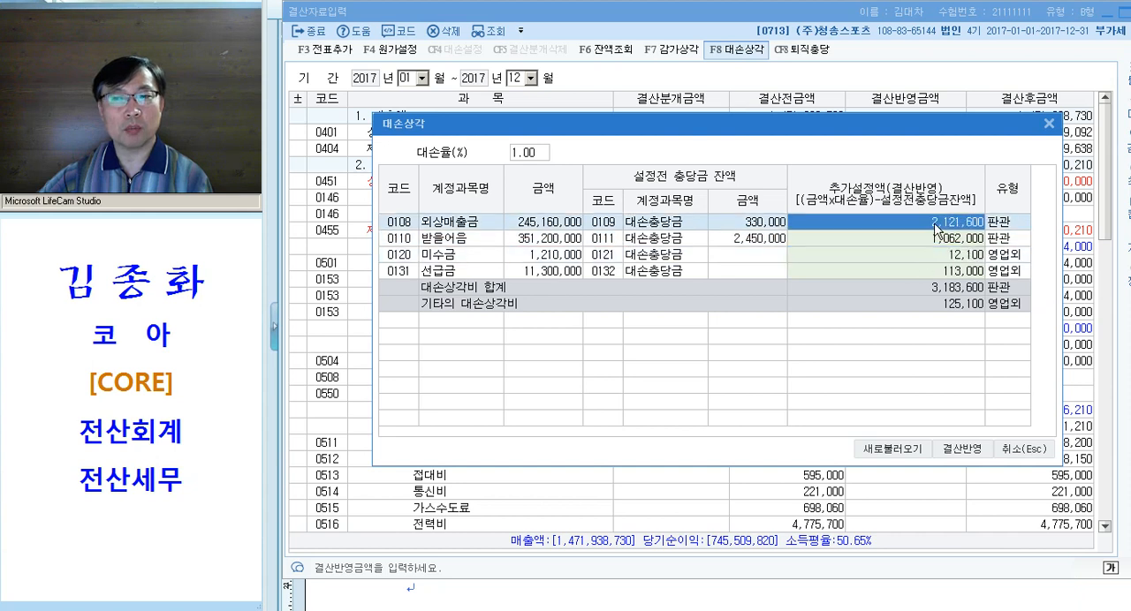
pyautogui.click(921, 239)
pyautogui.click(919, 254)
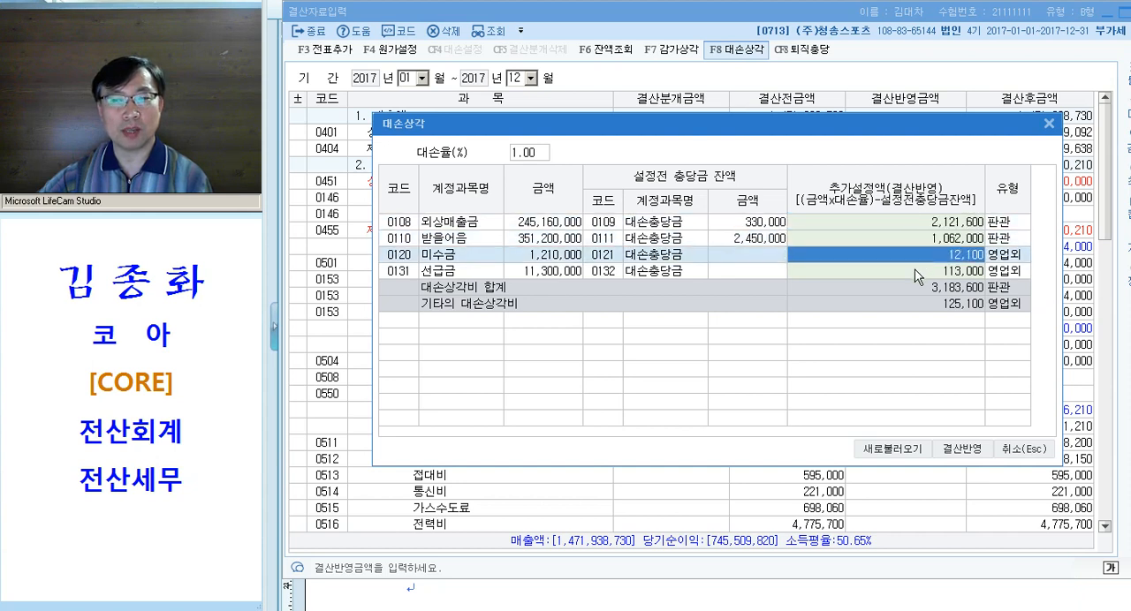
pyautogui.click(915, 270)
pyautogui.click(952, 458)
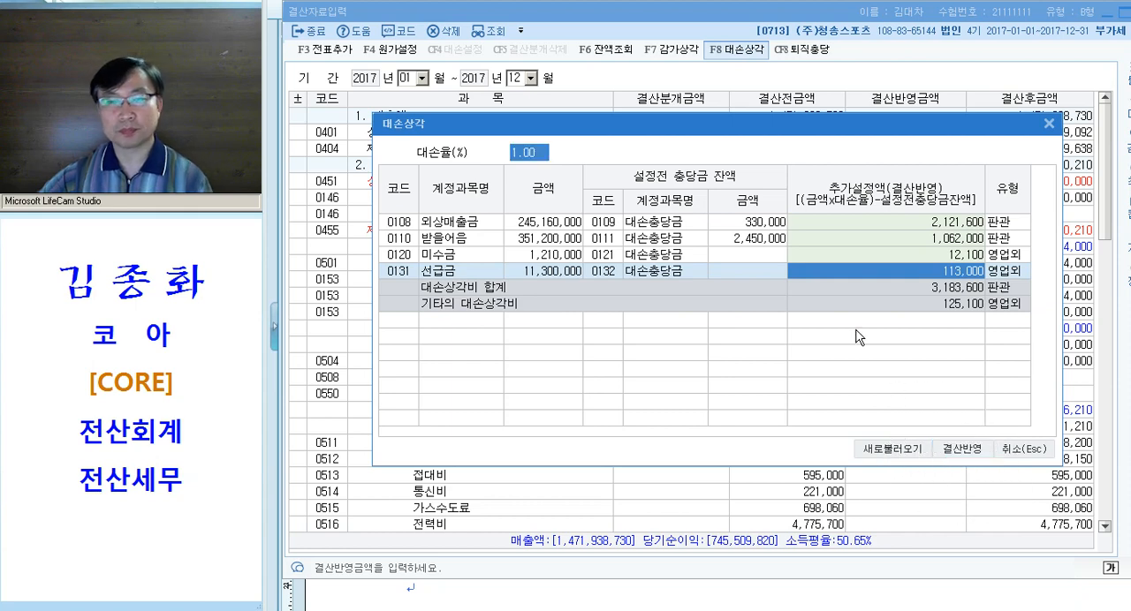
# Check the 퇴직급여 row in the 퇴직충당부채 calculation, then reload the closing data for January to December 2017
pyautogui.click(801, 49)
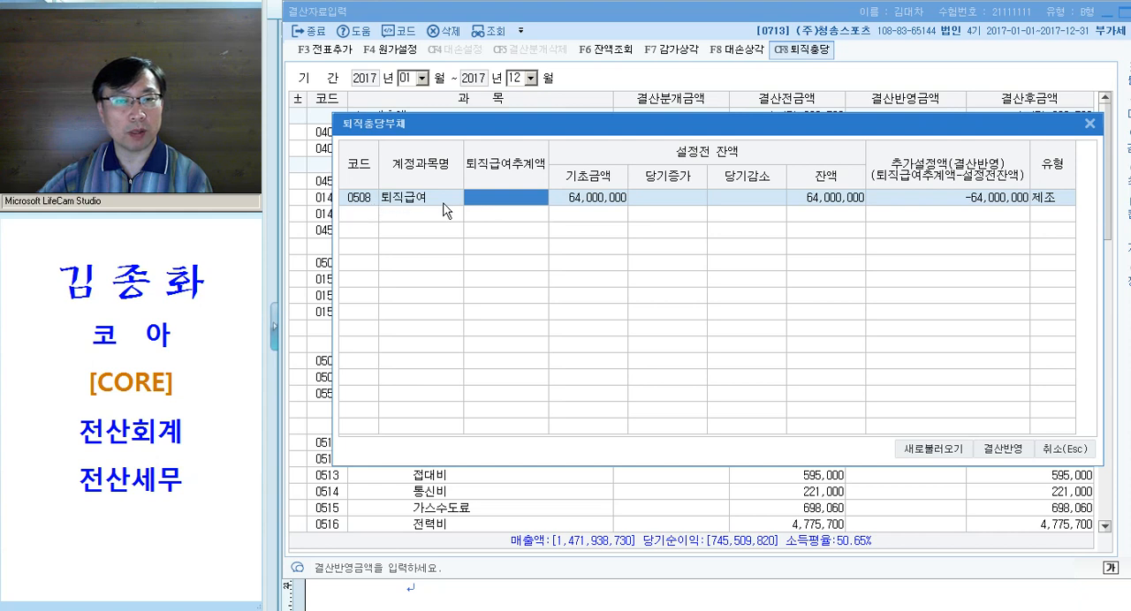
pyautogui.click(1003, 449)
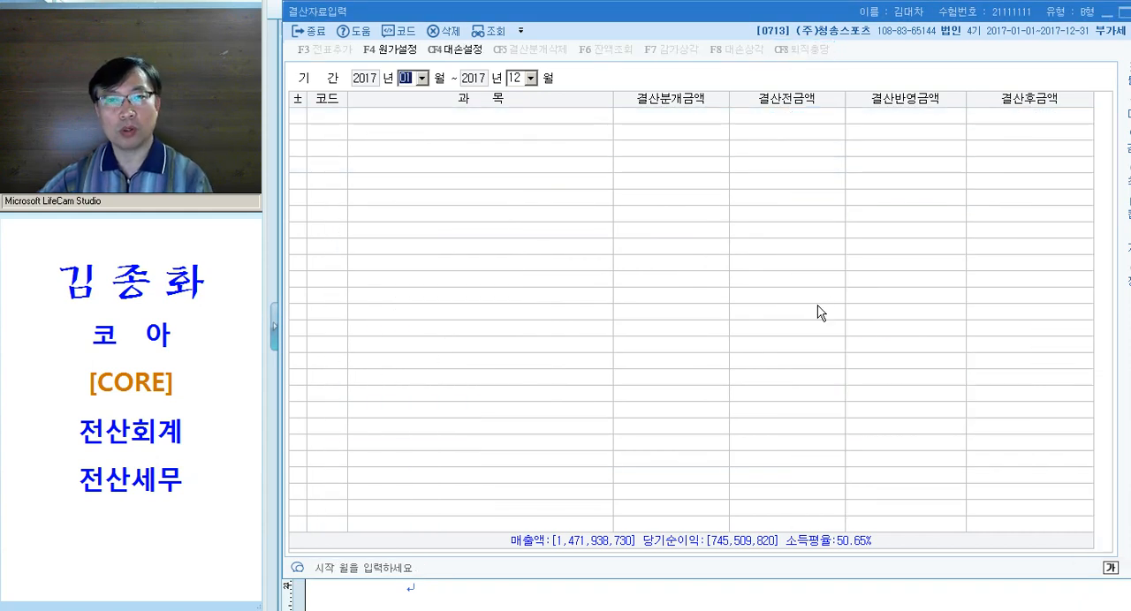
pyautogui.press('Return')
pyautogui.press('Return')
pyautogui.press('Return')
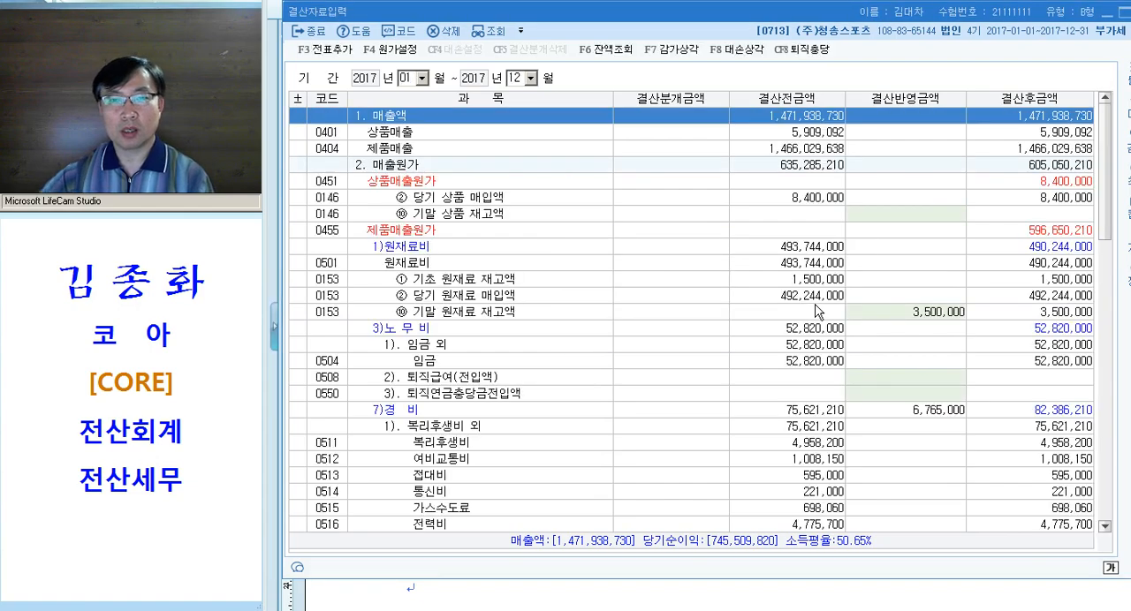
# Enter 1,100,000 as the 결산반영금액 for 0136 선납세금 under 법인세등
pyautogui.click(917, 313)
pyautogui.scroll(-3, 928, 305)
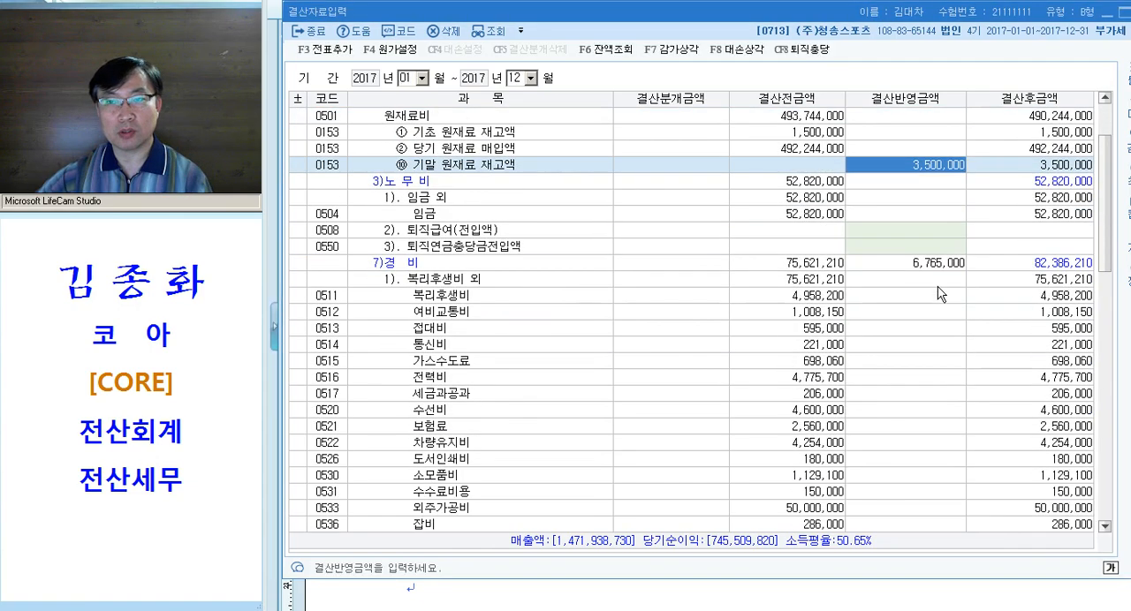
pyautogui.click(939, 270)
pyautogui.scroll(-7, 981, 278)
pyautogui.scroll(-20, 967, 321)
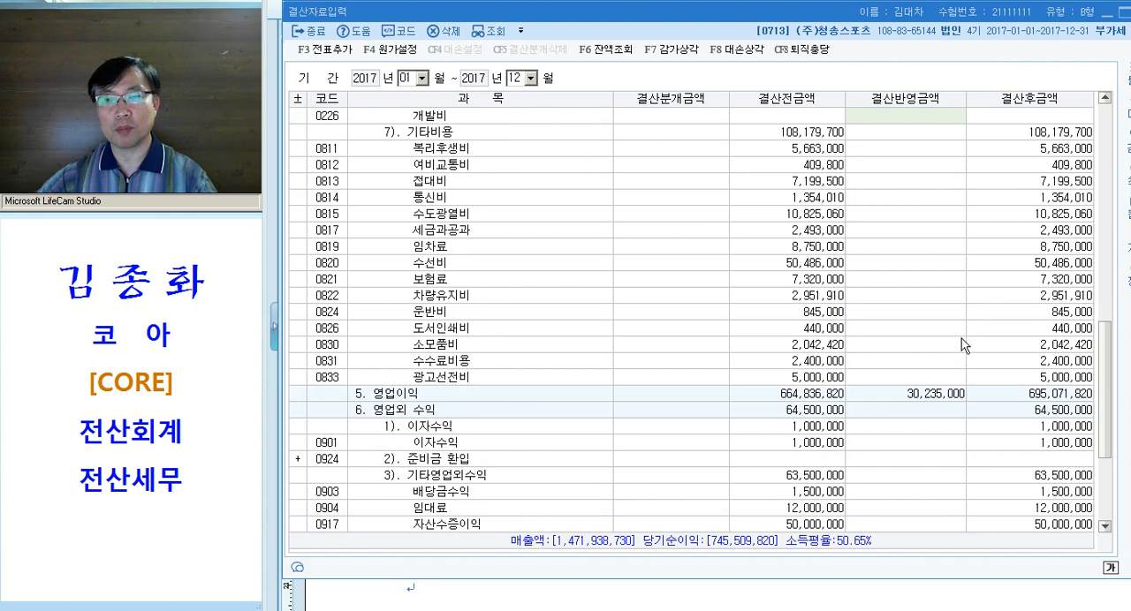
pyautogui.click(895, 459)
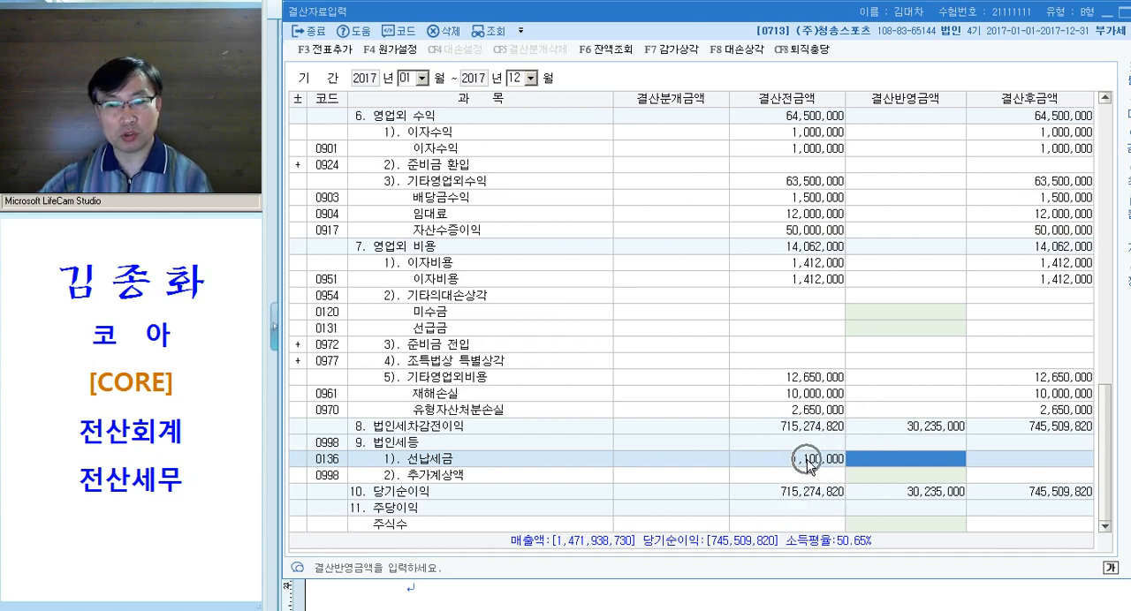
pyautogui.write('1,100,000')
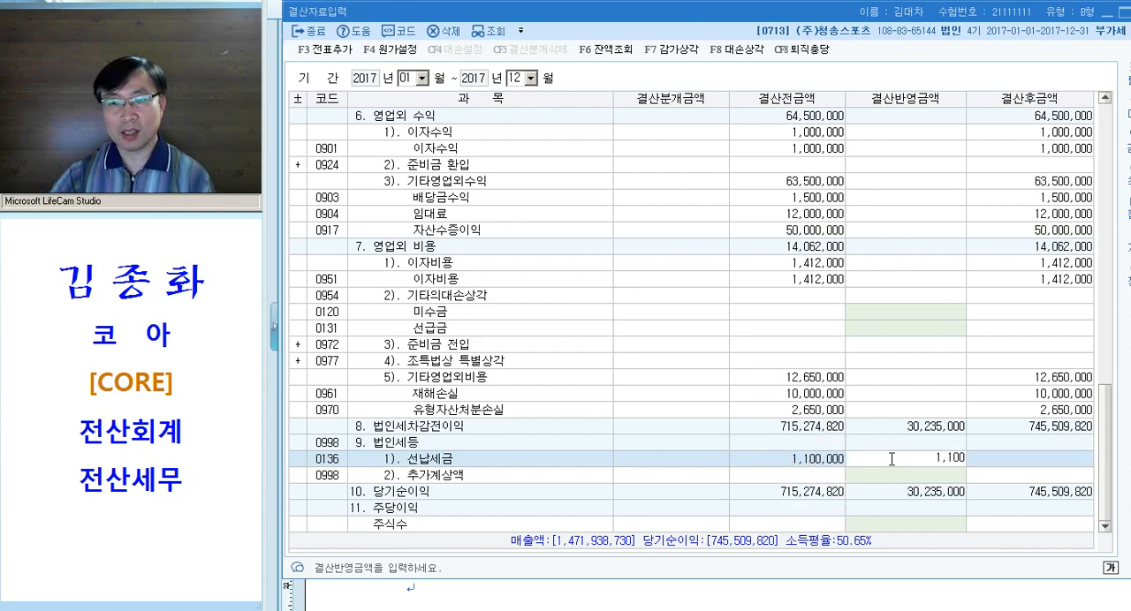
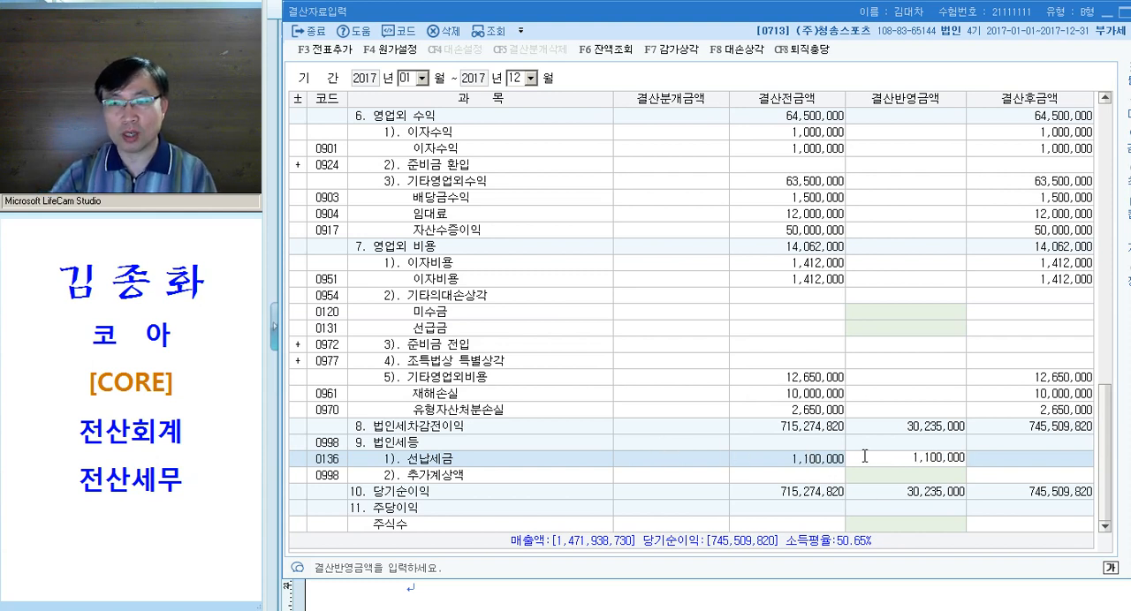
# Confirm the 선납세금 amount and enter 8,900,000 as the 결산반영금액 for 0998 추가계상액 under 법인세등
pyautogui.press('Return')
pyautogui.click(908, 462)
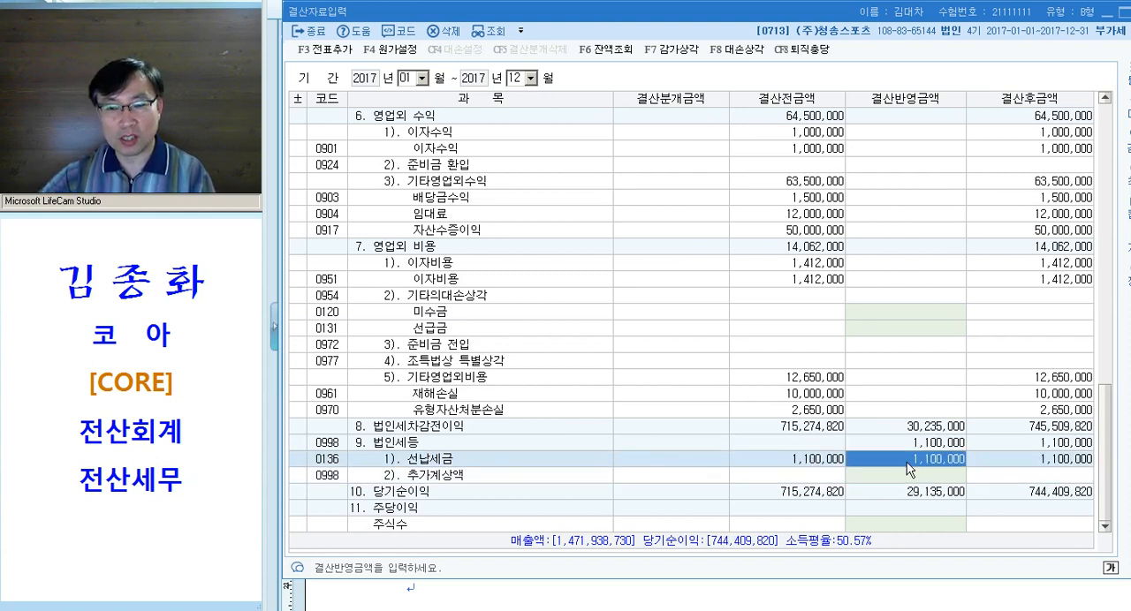
pyautogui.press('ctrl')
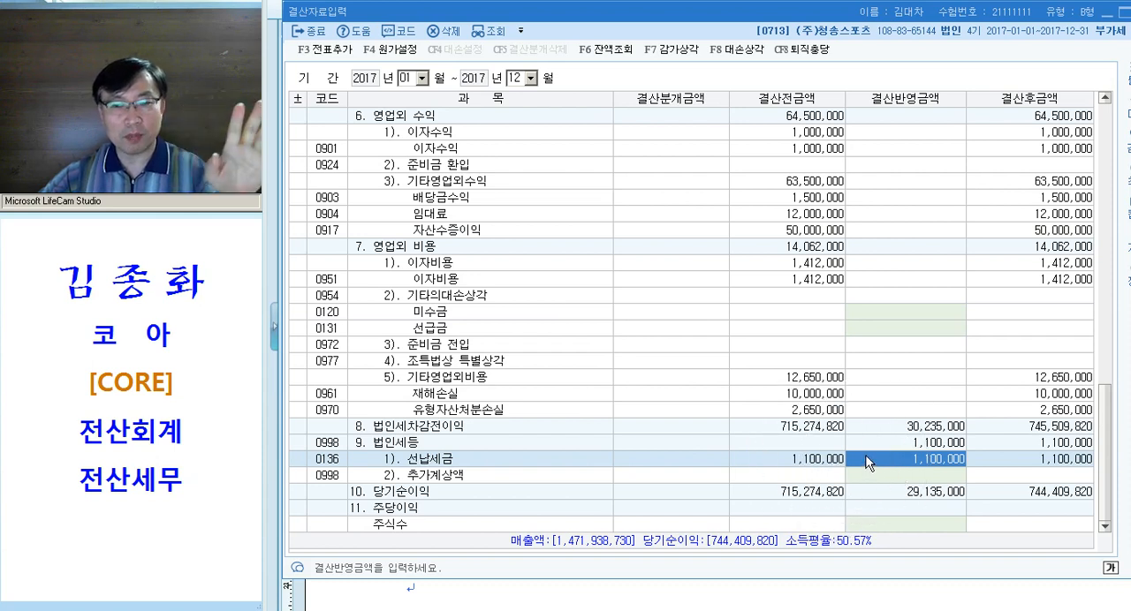
pyautogui.click(898, 476)
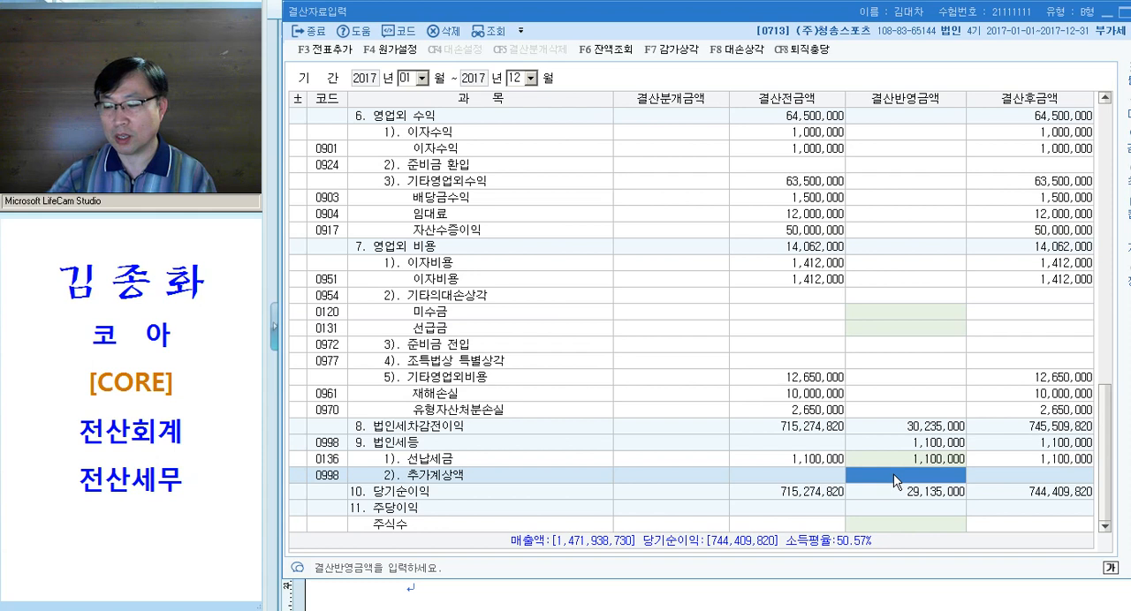
pyautogui.write('8,900,000')
pyautogui.press('Return')
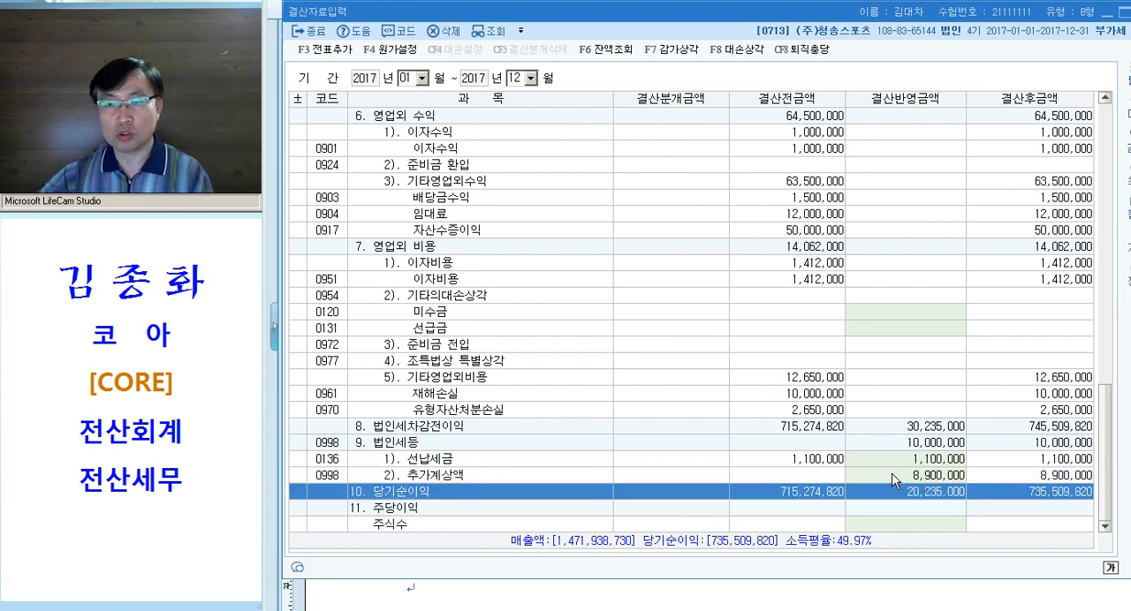
pyautogui.click(903, 442)
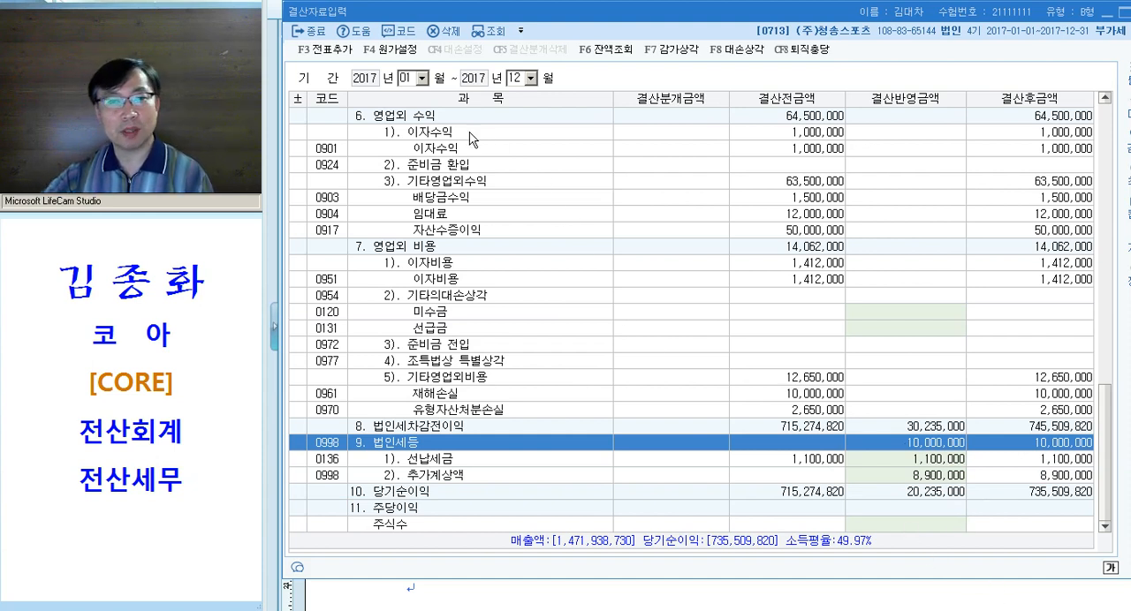
# Add the closing adjustments as vouchers with 전표추가, then close 결산자료입력
pyautogui.click(334, 59)
pyautogui.click(752, 317)
pyautogui.press('Escape')
pyautogui.press('Escape')
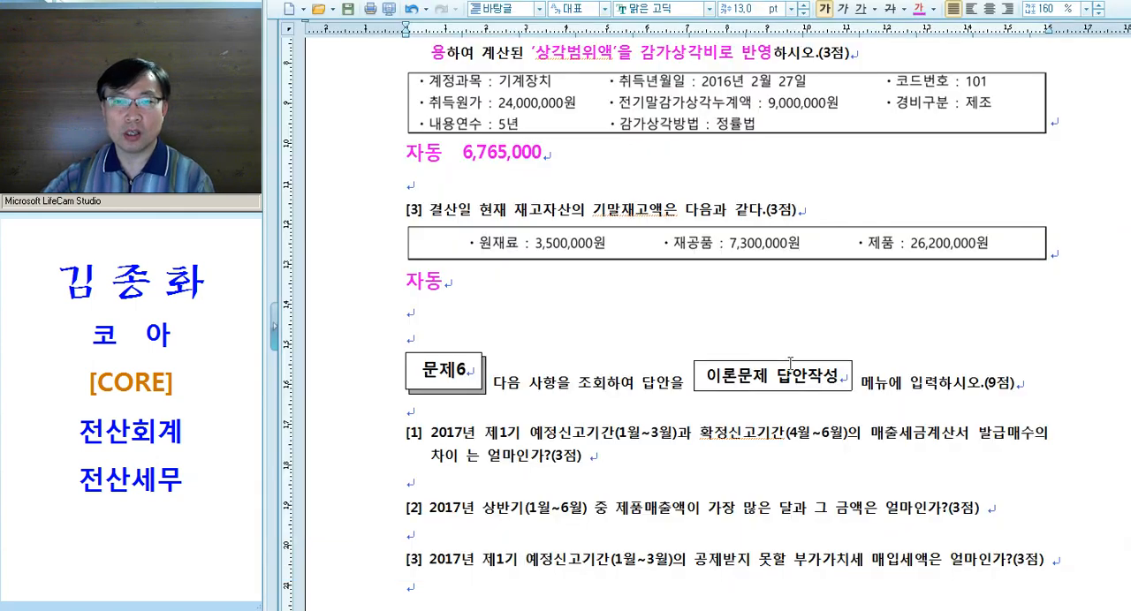
# Reload the December 31, 2017 entries in 일반전표입력, review the added closing entries, and close the screen
pyautogui.hotkey('alt', 'Tab')
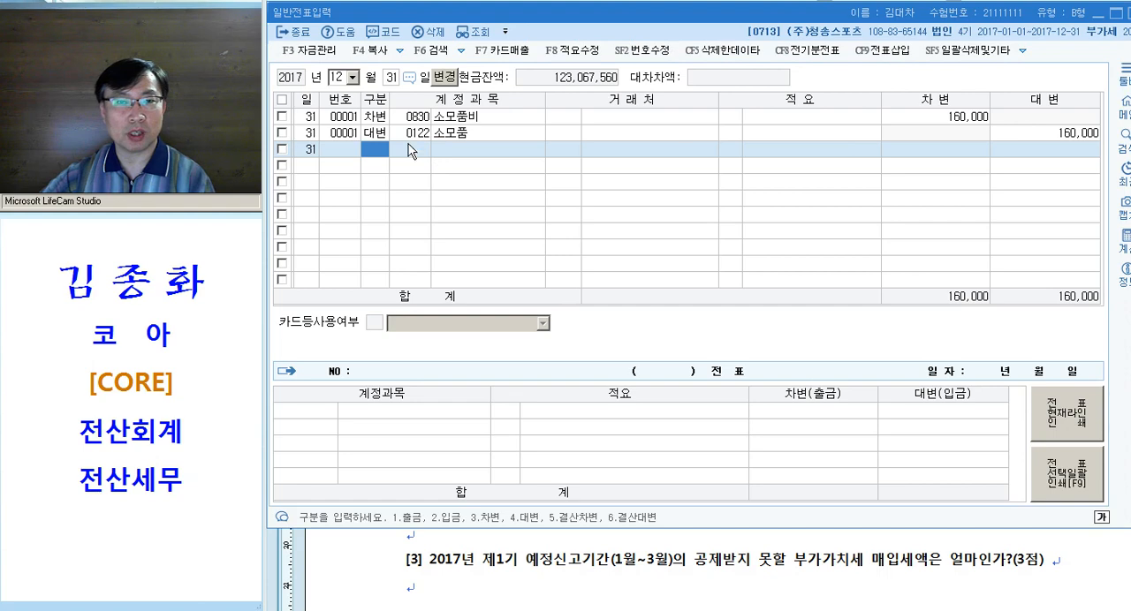
pyautogui.click(475, 30)
pyautogui.click(489, 201)
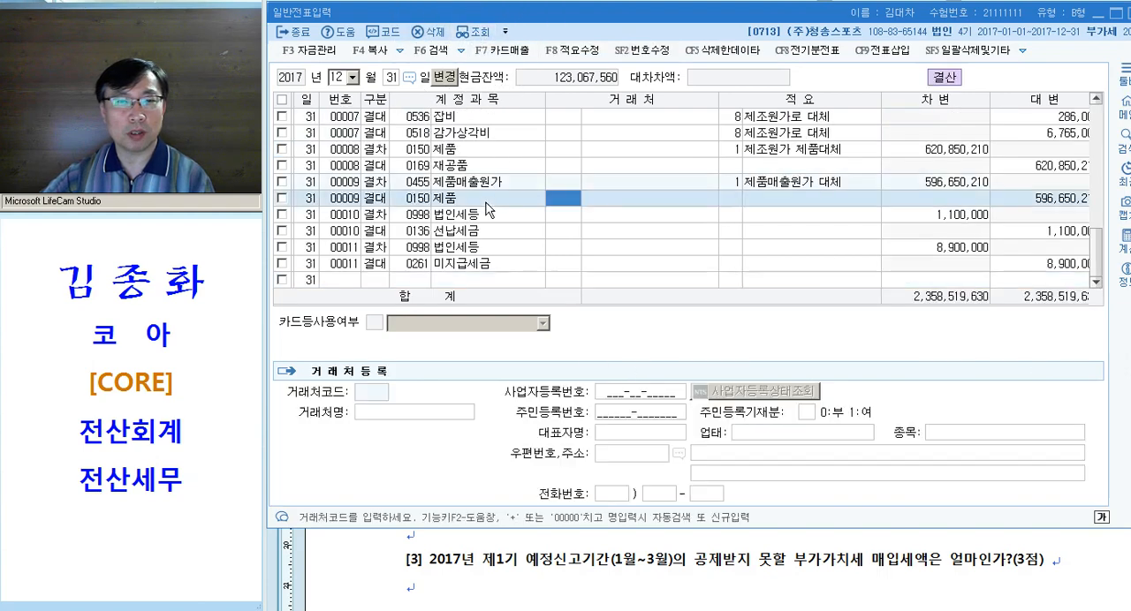
pyautogui.scroll(5, 521, 248)
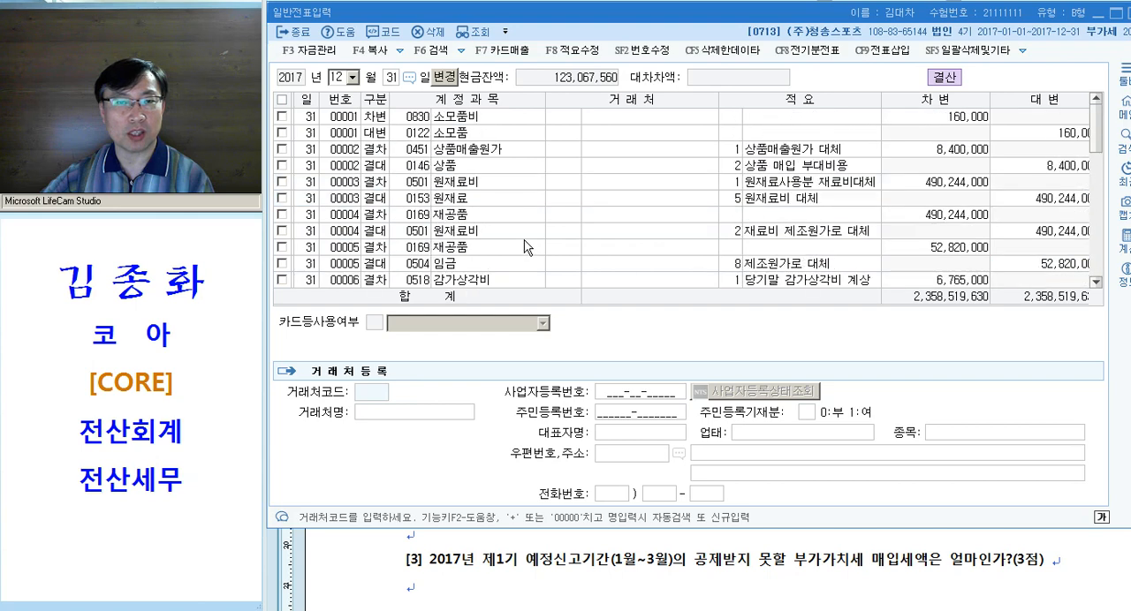
pyautogui.scroll(-2, 532, 237)
pyautogui.press('Escape')
pyautogui.press('Escape')
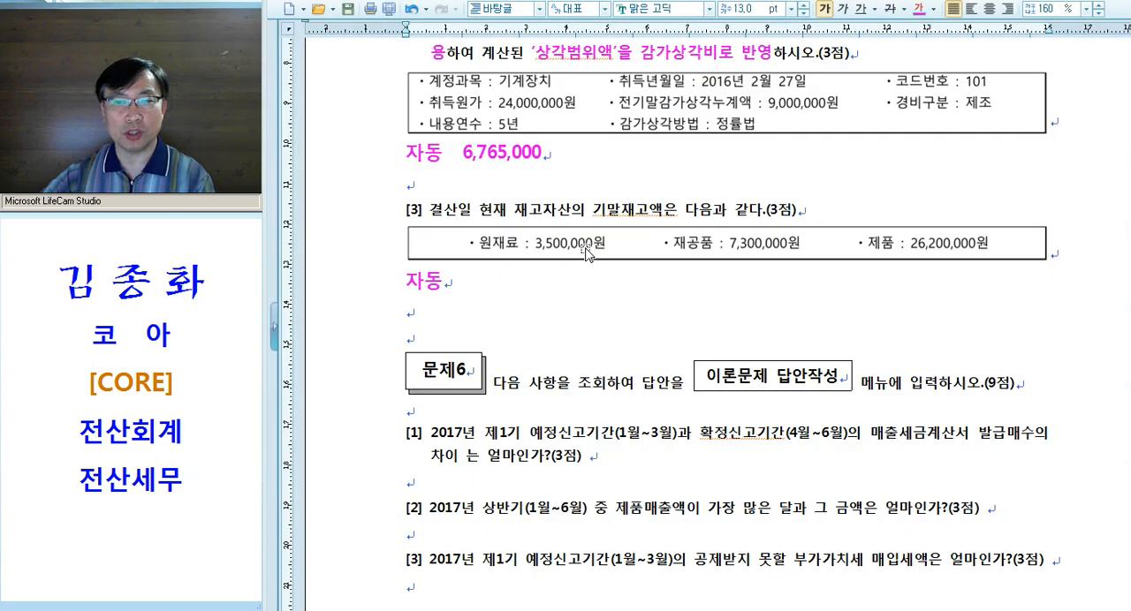
# Go to 문제6 in the exam document and select its three questions for reading
pyautogui.scroll(-3, 621, 297)
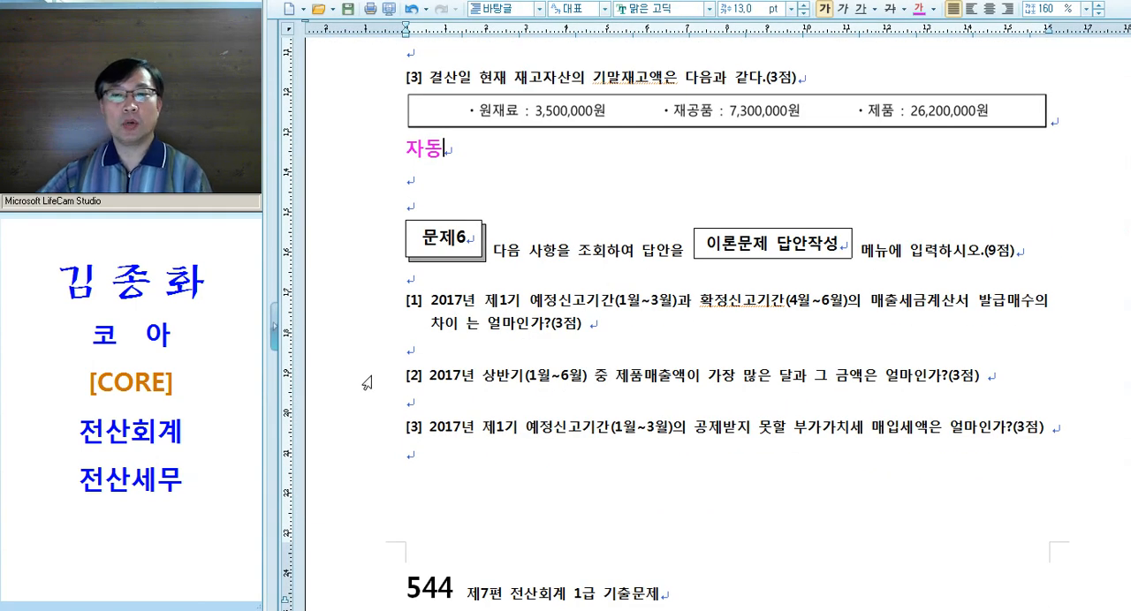
pyautogui.click(366, 311)
pyautogui.moveTo(370, 318); pyautogui.dragTo(370, 440)
pyautogui.scroll(-2, 445, 395)
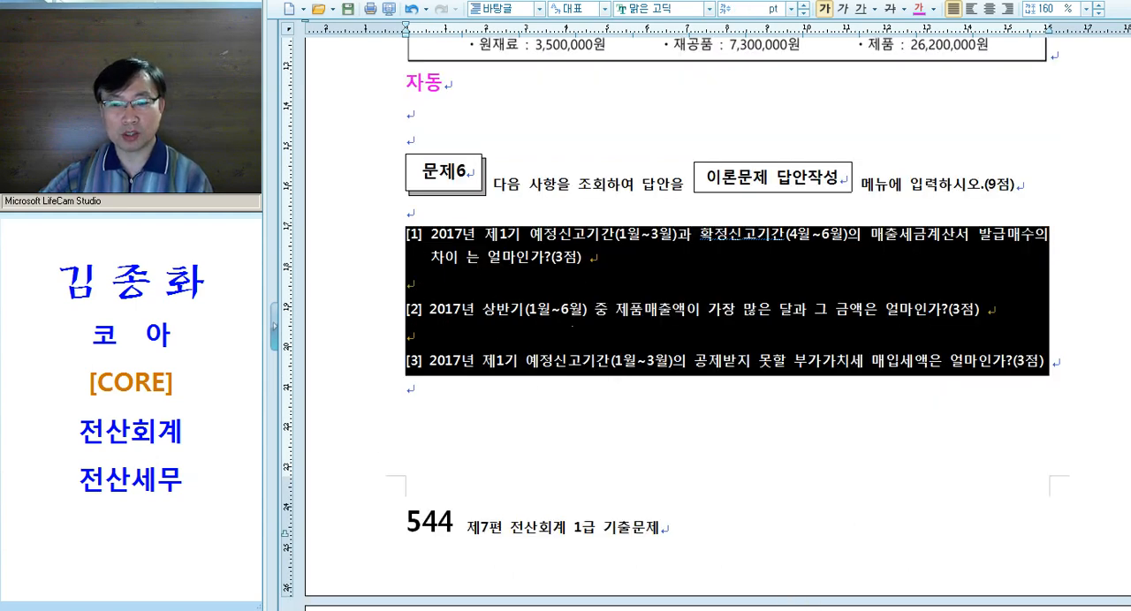
# In KcLep, open 이론문제 답안작성, look through the 실무시험답안 fields [1] to [3], and close the form
pyautogui.click(799, 610)
pyautogui.click(800, 610)
pyautogui.press('Escape')
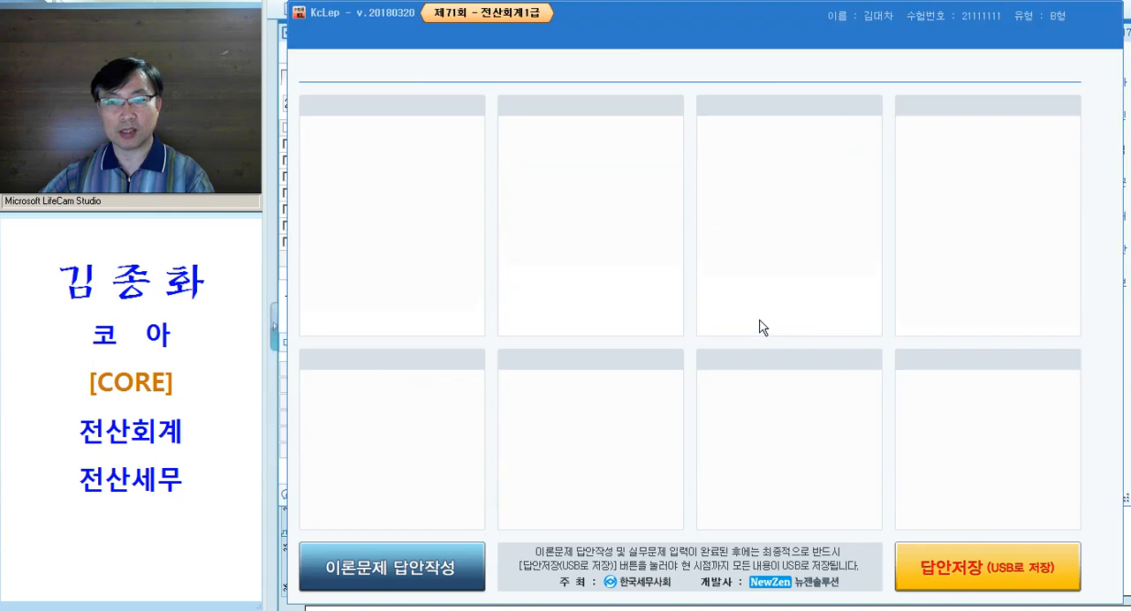
pyautogui.click(413, 570)
pyautogui.press('Return')
pyautogui.press('Return')
pyautogui.press('Return')
pyautogui.press('Return')
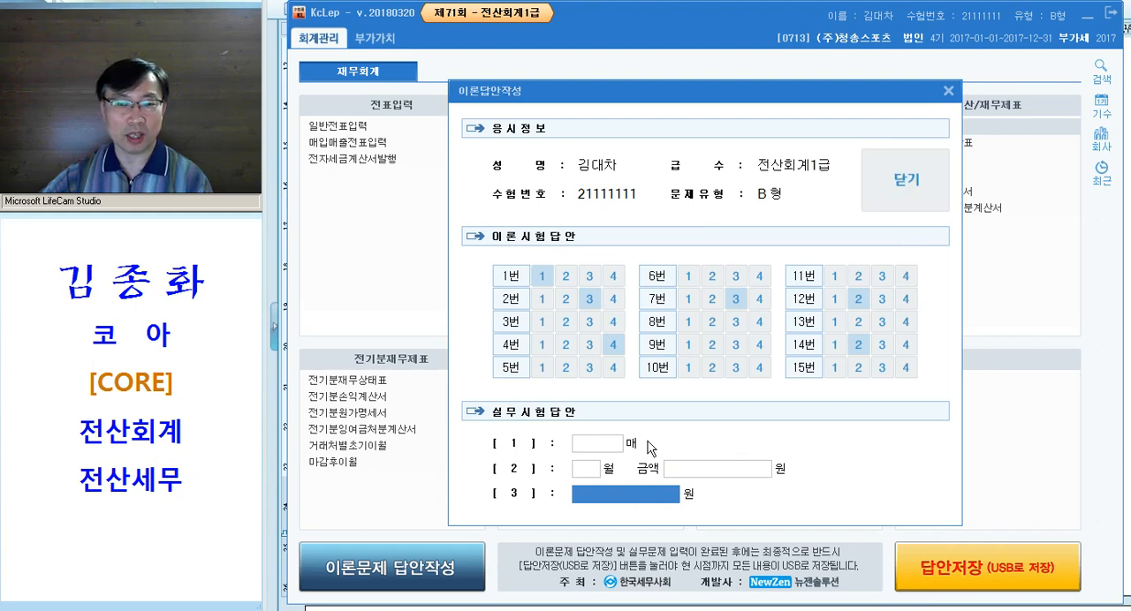
pyautogui.click(919, 180)
pyautogui.click(732, 361)
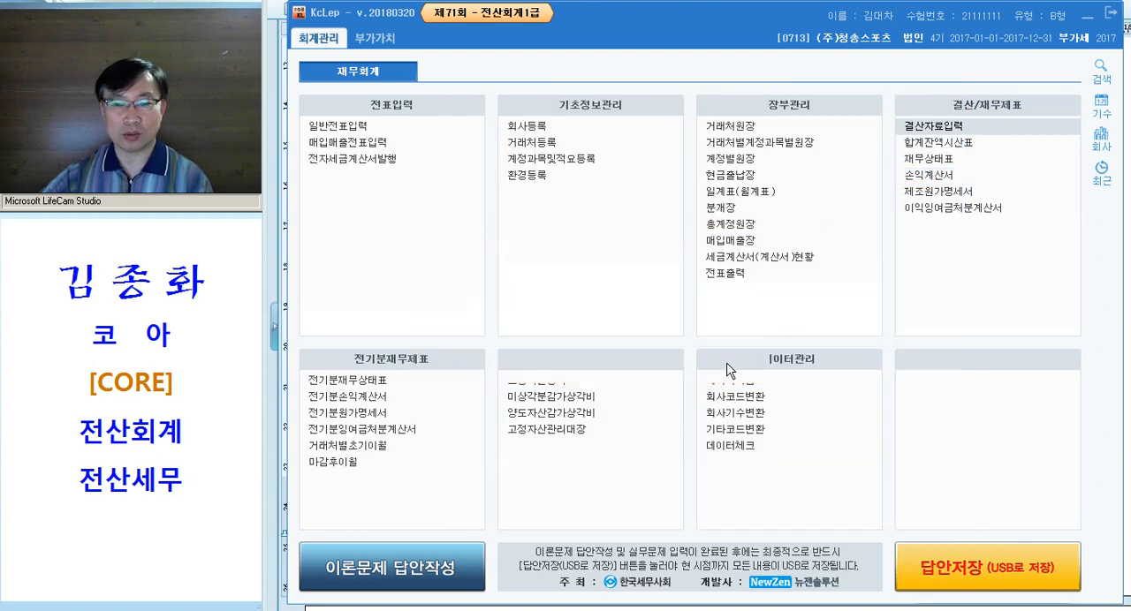
# In the Hangul document, colour 제1기 예정, 확정, 매출세금계산서 발급매수 and 차이 magenta in 문제6 question [1]
pyautogui.hotkey('alt', 'Tab')
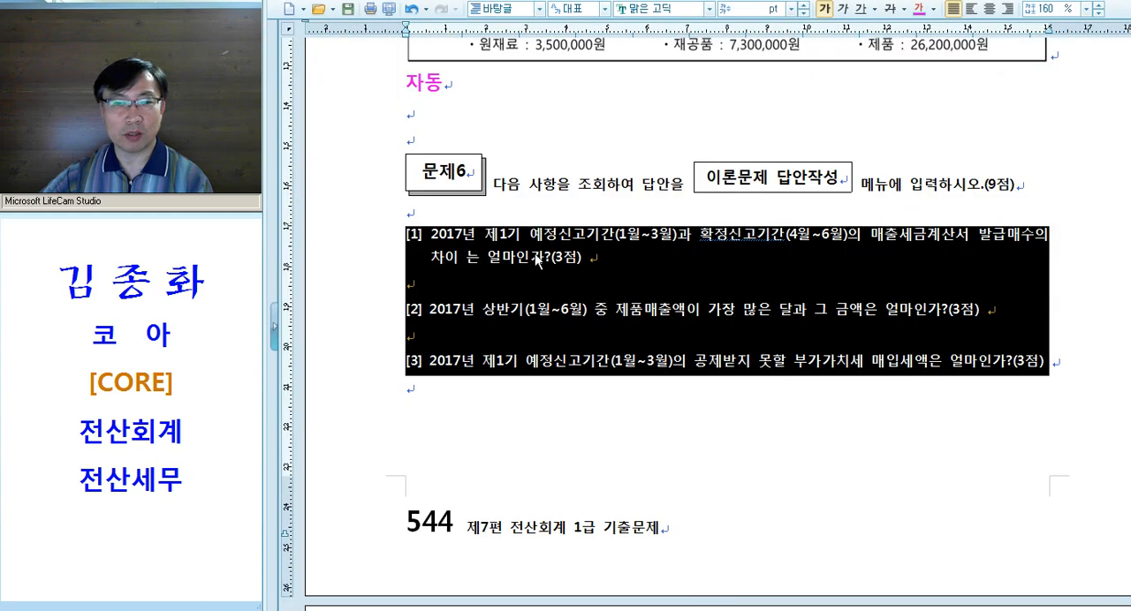
pyautogui.click(536, 259)
pyautogui.moveTo(487, 234); pyautogui.dragTo(576, 248)
pyautogui.hotkey('alt', 'c')
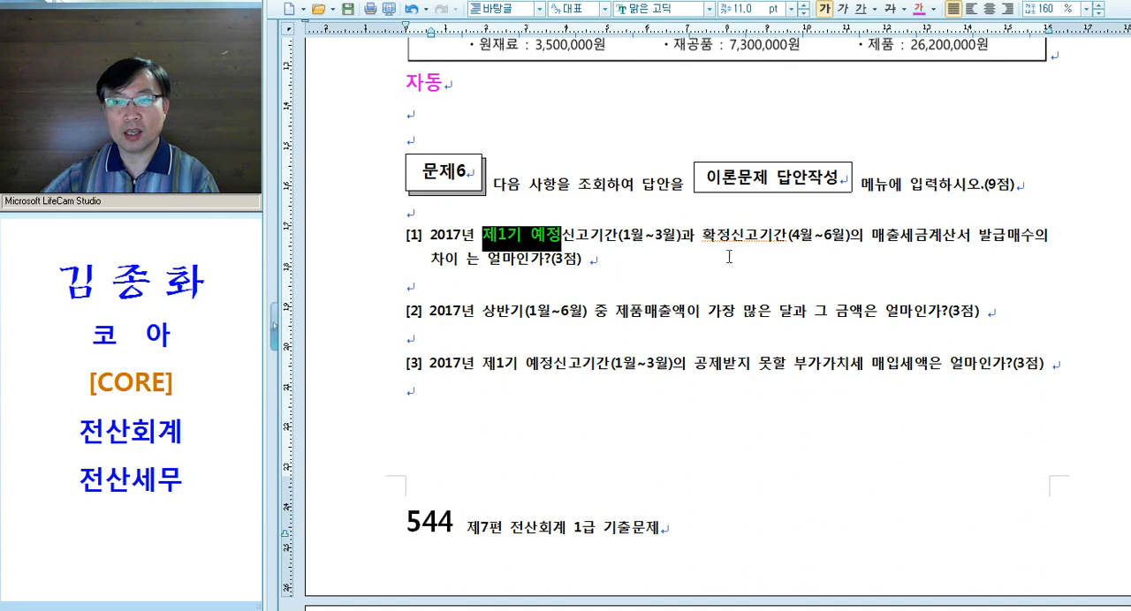
pyautogui.moveTo(703, 237); pyautogui.dragTo(734, 238)
pyautogui.hotkey('alt', 'c')
pyautogui.moveTo(875, 237); pyautogui.dragTo(1049, 231)
pyautogui.hotkey('alt', 'c')
pyautogui.moveTo(465, 262); pyautogui.dragTo(502, 261)
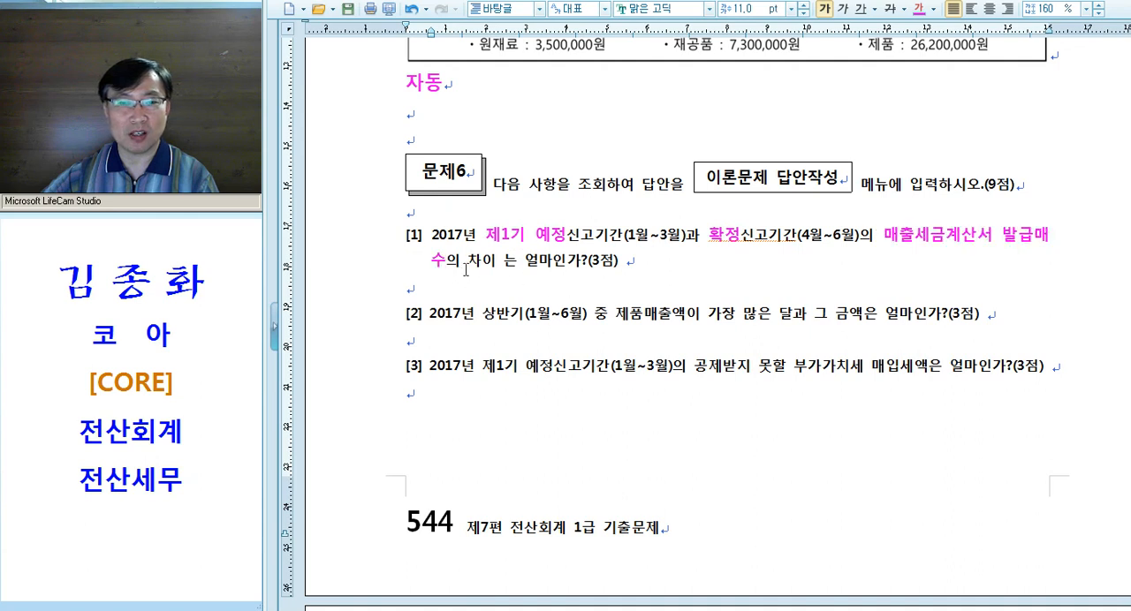
pyautogui.hotkey('alt', 'c')
pyautogui.click(648, 287)
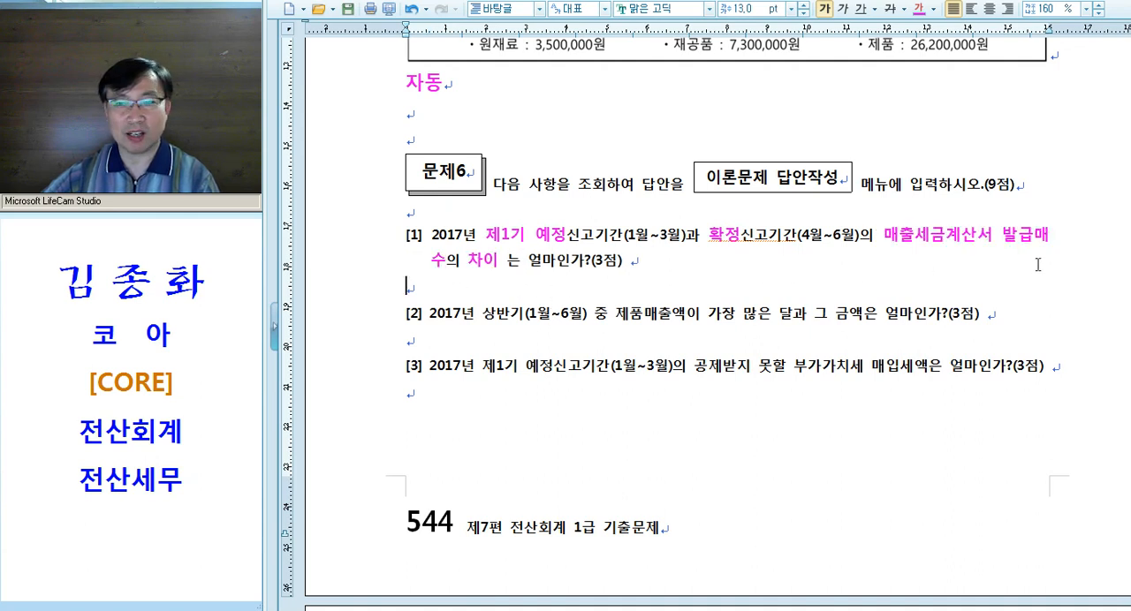
# Make 발급매수 in question [1] italic and underlined
pyautogui.moveTo(1002, 235); pyautogui.dragTo(452, 261)
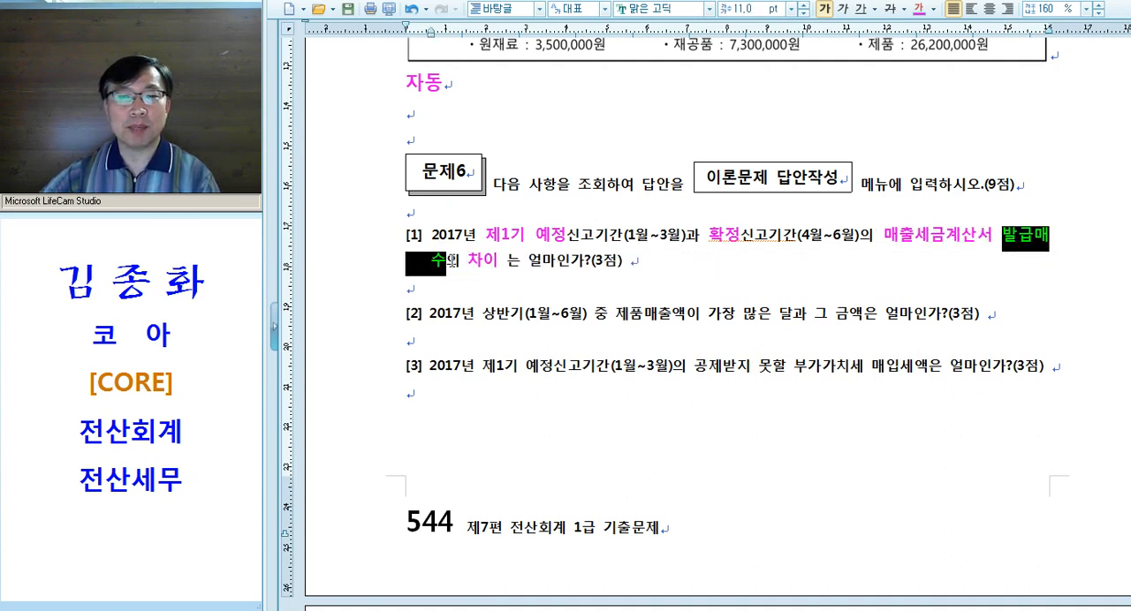
pyautogui.click(842, 9)
pyautogui.click(861, 9)
pyautogui.click(594, 287)
# Write the note "--> 세.계 합계표, 세.계 현황" under question [1] and start a new line
pyautogui.click(448, 289)
pyautogui.write('--> 세.계 ')
pyautogui.write('합ㄱ')
pyautogui.write('표, ')
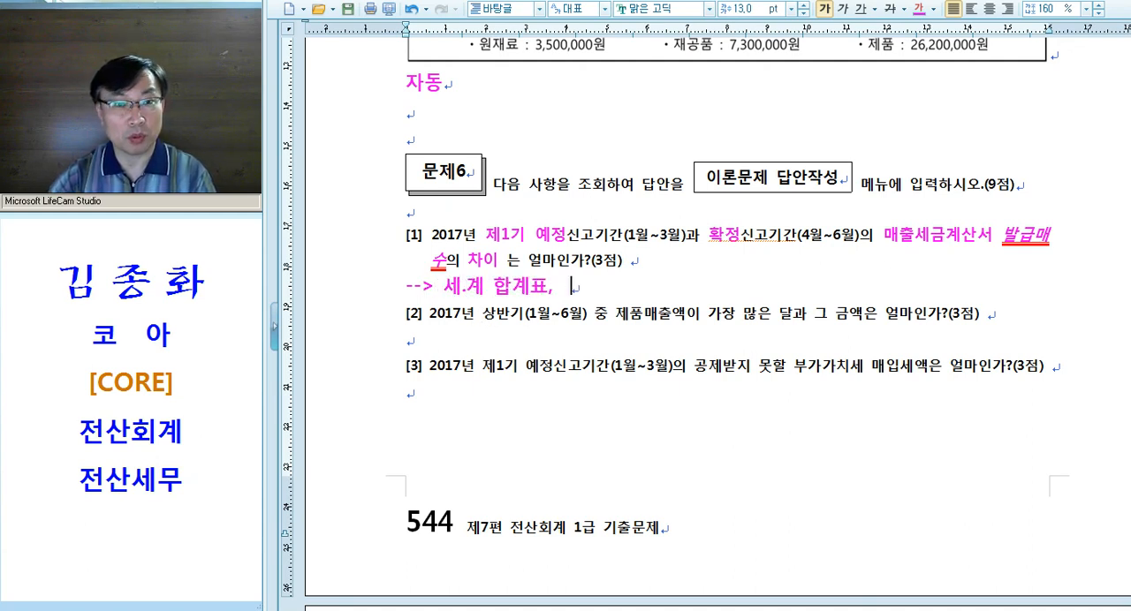
pyautogui.write('세.계 현')
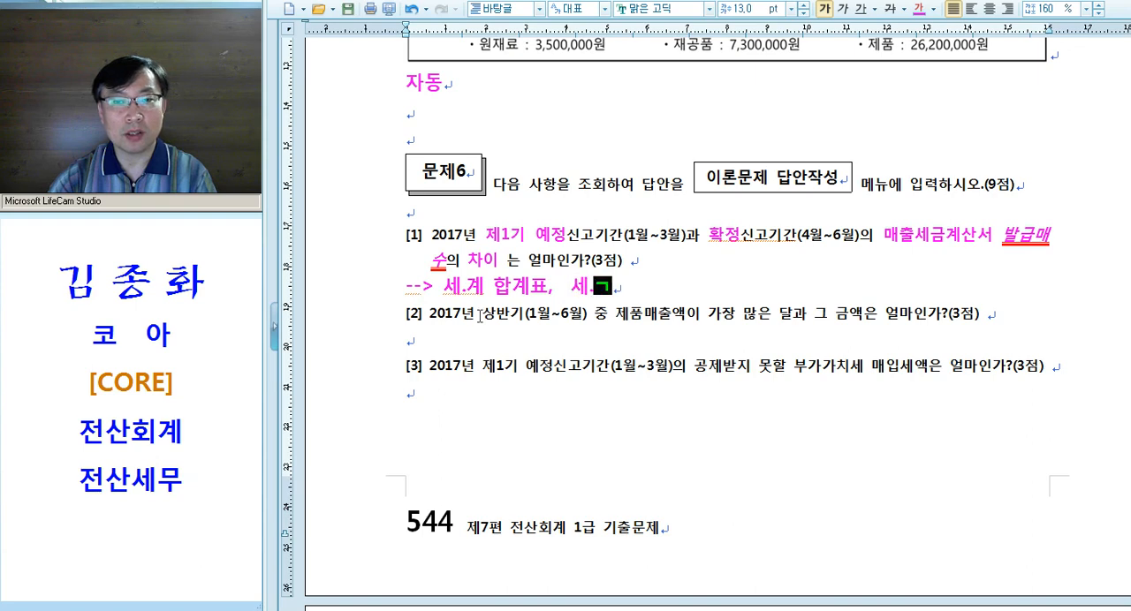
pyautogui.write('황')
pyautogui.press('Return')
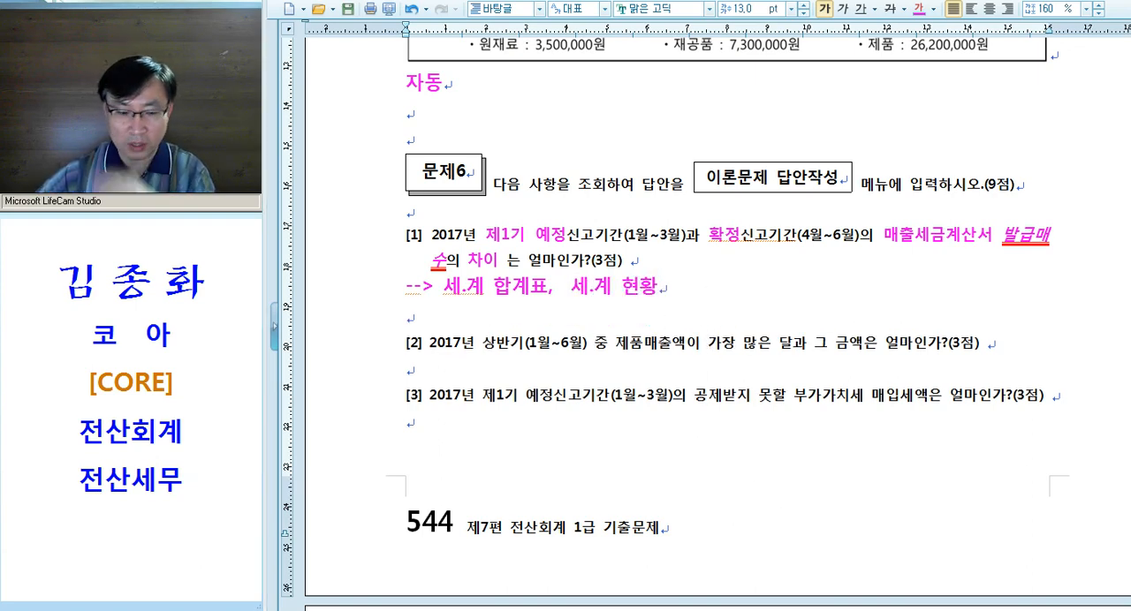
# In KcLep, open 세금계산서(계산서)현황 and set the 조회기간 to 2017-01-01 through 2017-03-31
pyautogui.hotkey('alt', 'Tab')
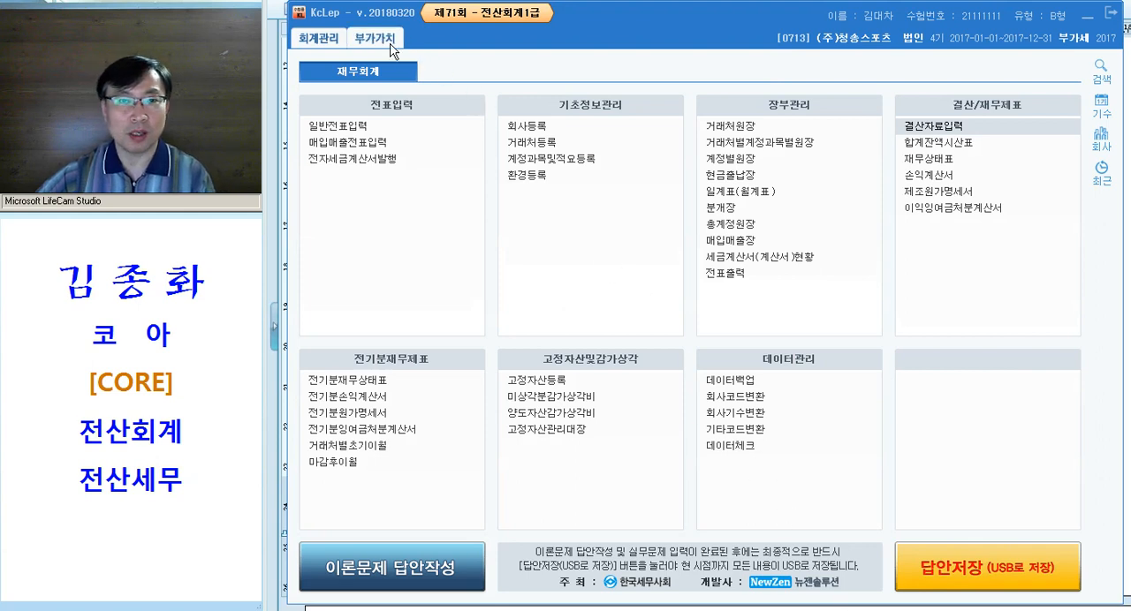
pyautogui.click(791, 266)
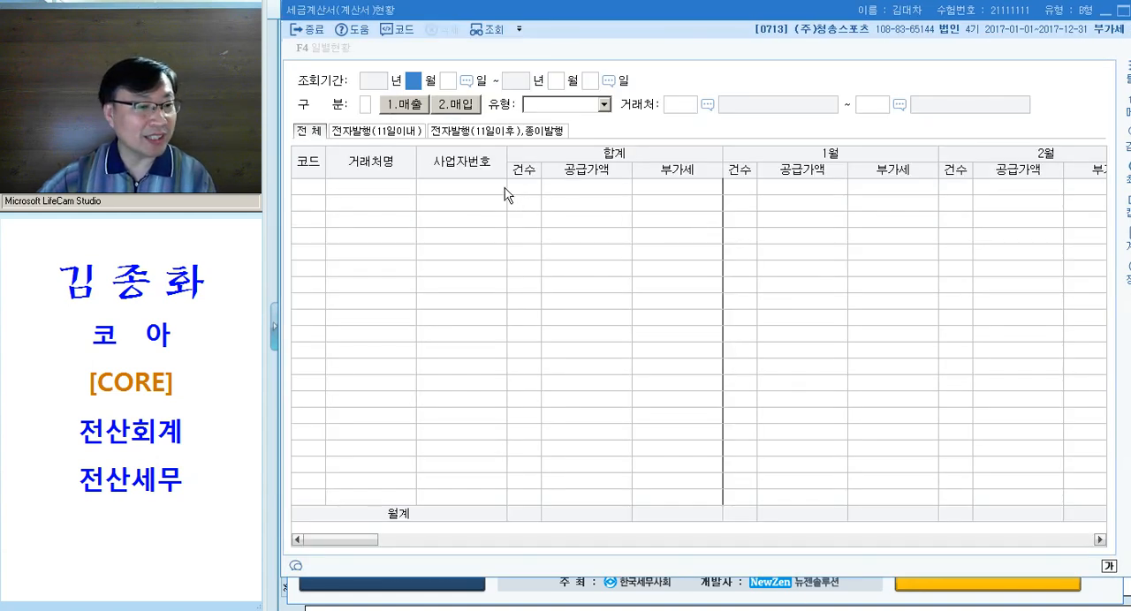
pyautogui.write('1')
pyautogui.press('Return')
pyautogui.write('1')
pyautogui.press('Return')
pyautogui.write('3')
pyautogui.press('Return')
pyautogui.write('31')
pyautogui.press('Return')
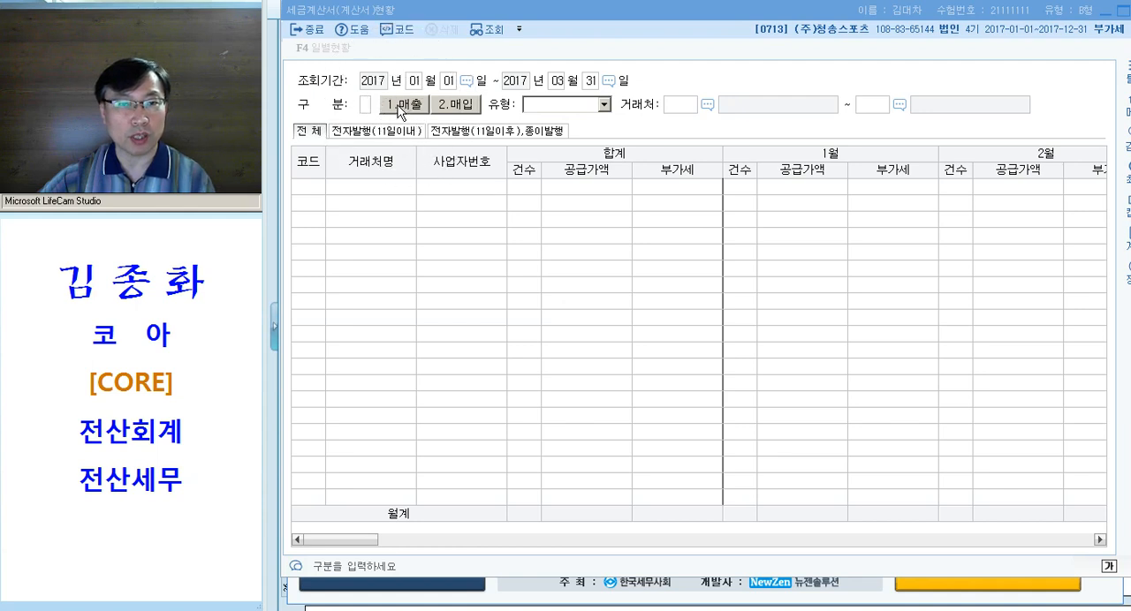
# Query with 구분 1.매출, 유형 1.세금계산서 and the full 거래처 range, and check the total 건수
pyautogui.write('1')
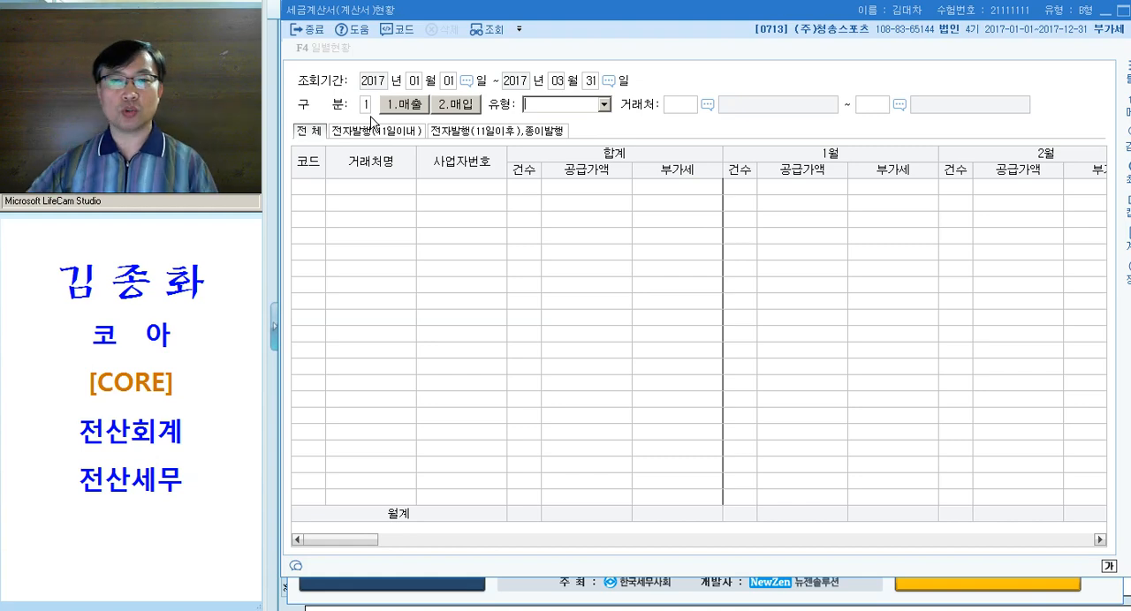
pyautogui.click(604, 105)
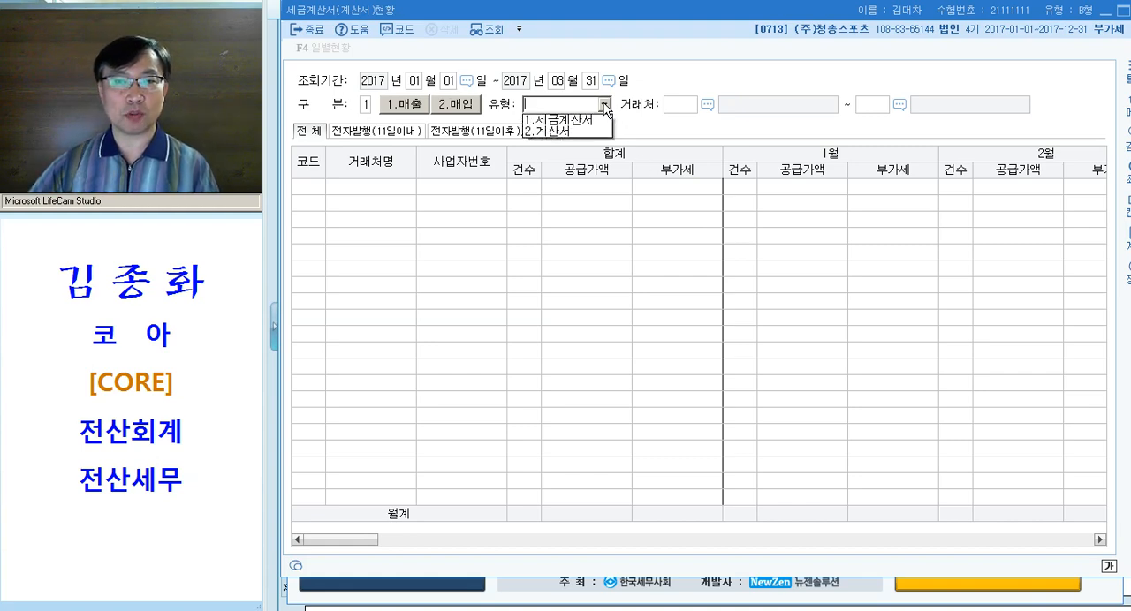
pyautogui.click(582, 123)
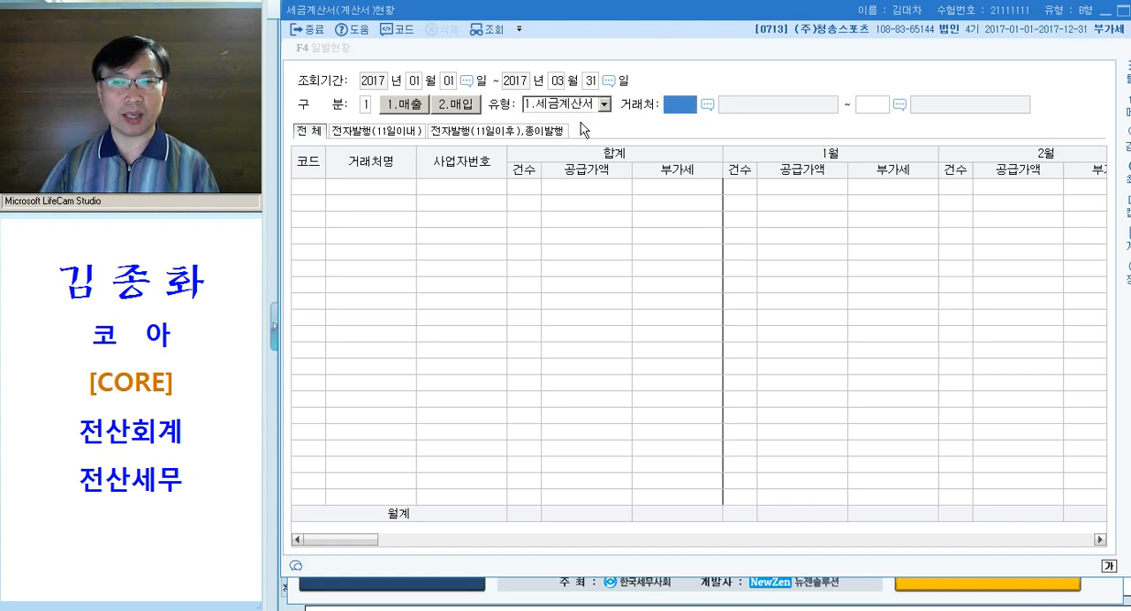
pyautogui.press('Return')
pyautogui.press('Return')
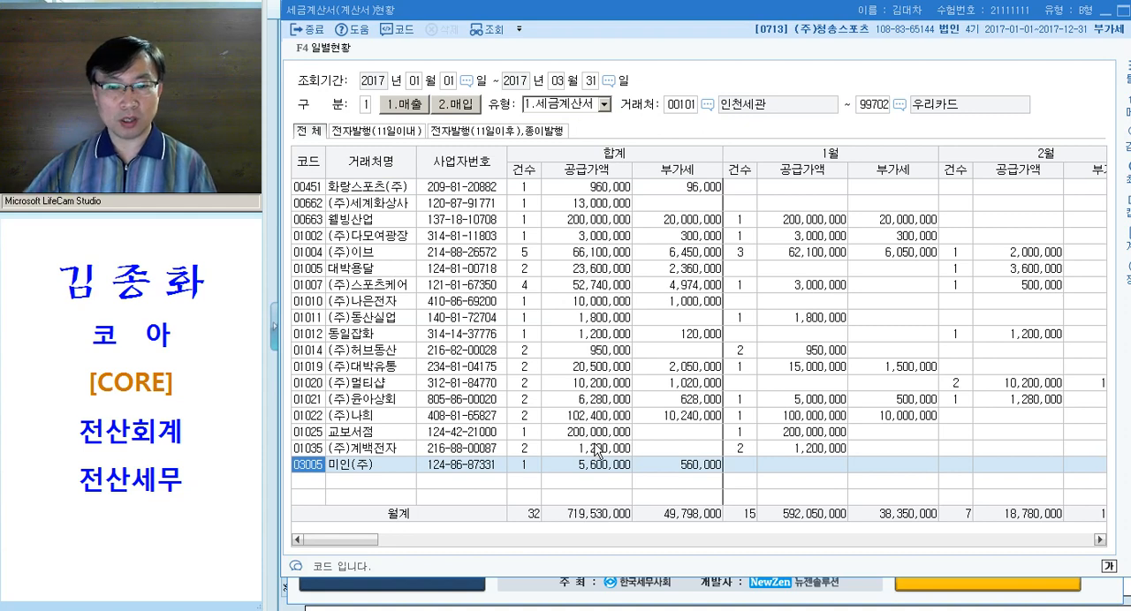
pyautogui.press('ctrl')
pyautogui.press('ctrl')
pyautogui.press('ctrl')
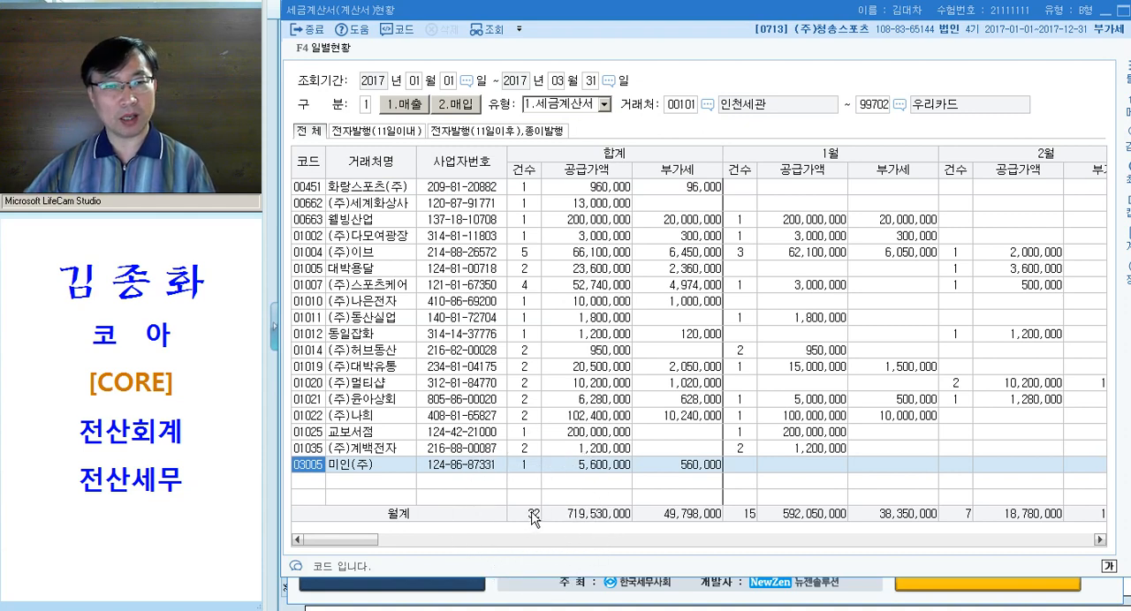
# In the Hangul document, note "예정 32" and a tabbed "확정" label under question [1]
pyautogui.hotkey('alt', 'Tab')
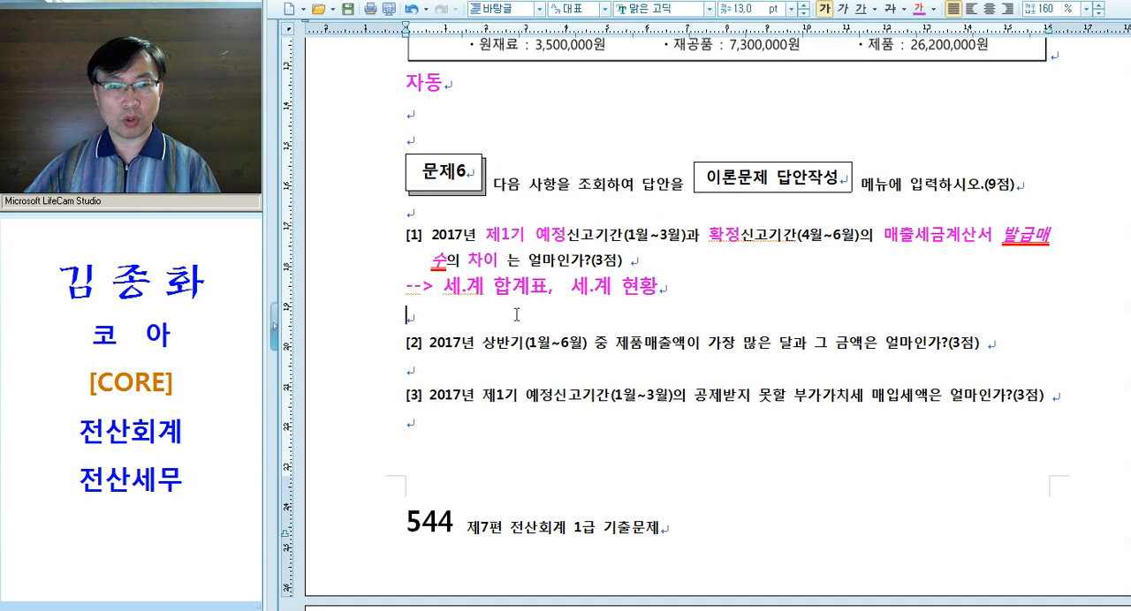
pyautogui.write('예정 32')
pyautogui.press('Tab')
pyautogui.write('확정')
pyautogui.press('Return')
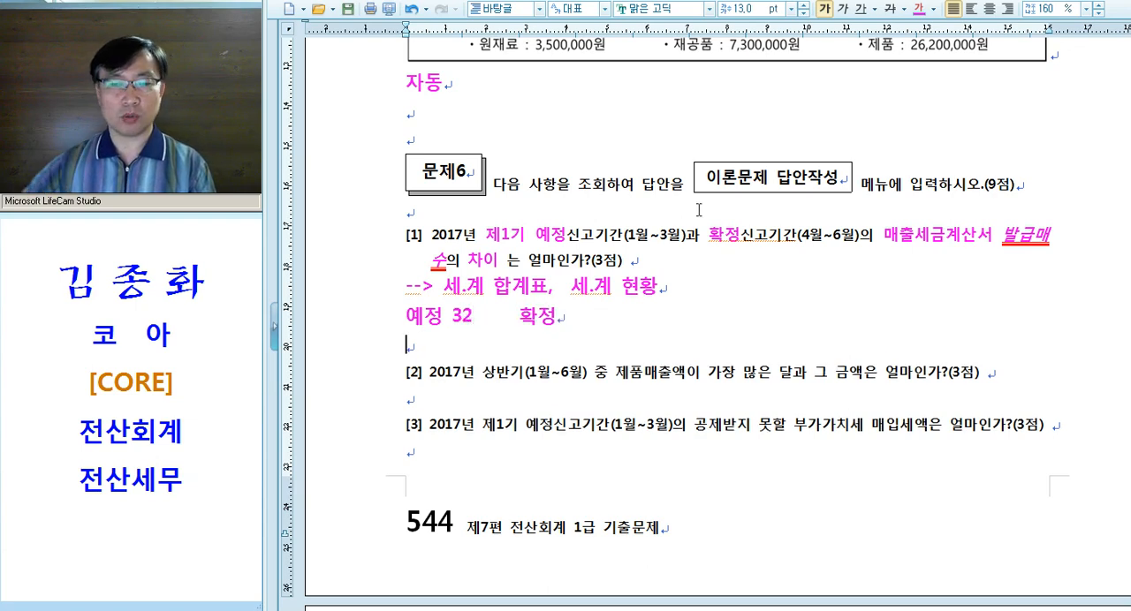
# In KcLep, query 세금계산서(계산서)현황 for sales tax invoices from 2017-04-01 through 2017-06-30 and check the total 건수
pyautogui.hotkey('alt', 'Tab')
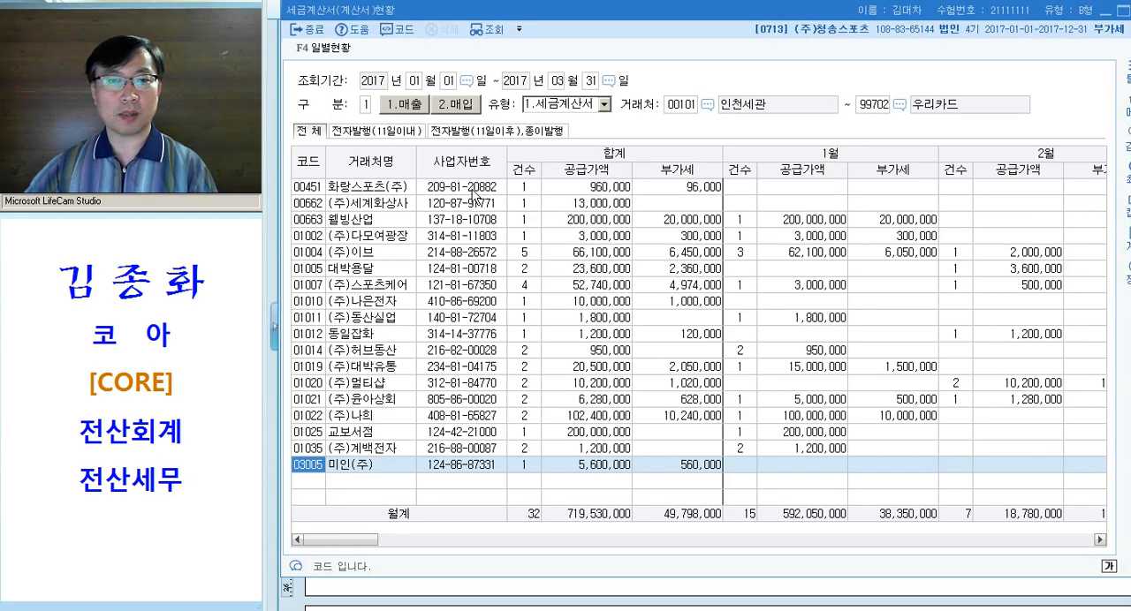
pyautogui.click(414, 82)
pyautogui.write('04')
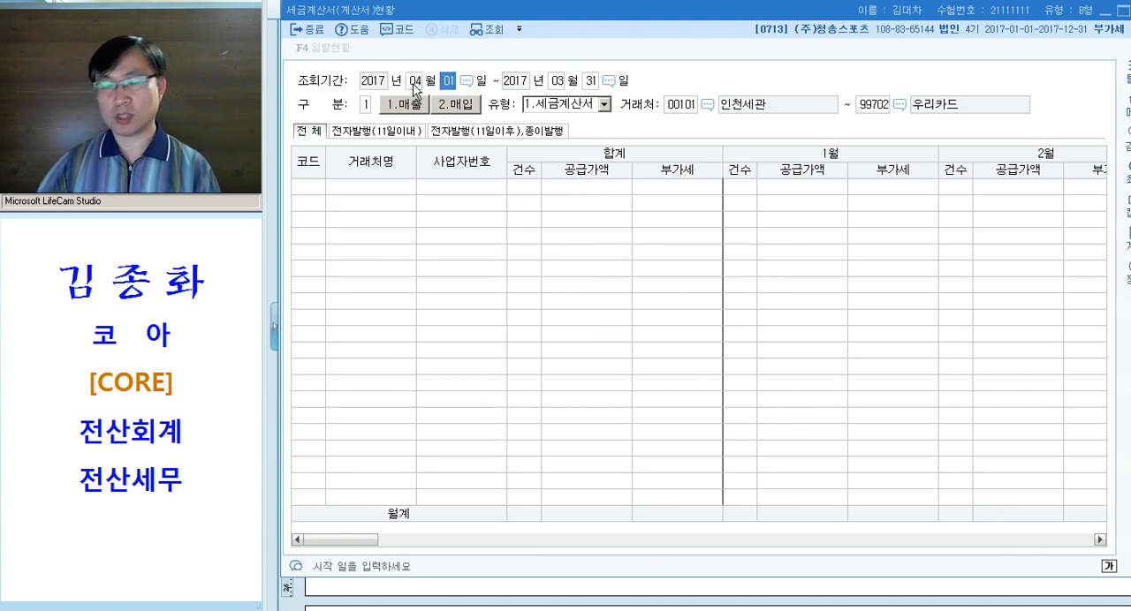
pyautogui.press('Return')
pyautogui.write('0630')
pyautogui.press('Return')
pyautogui.press('Return')
pyautogui.press('Return')
pyautogui.press('Return')
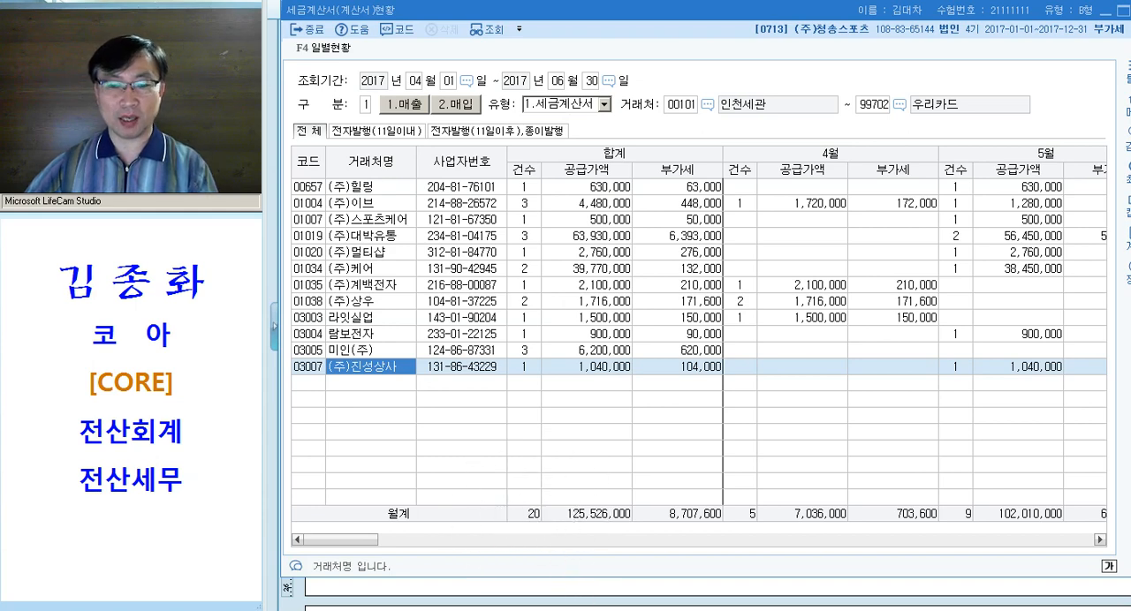
# In the Hangul document, complete the 확정 note under question [1] with "20 --> 12"
pyautogui.hotkey('alt', 'Tab')
pyautogui.click(571, 324)
pyautogui.write('2       확정 2')
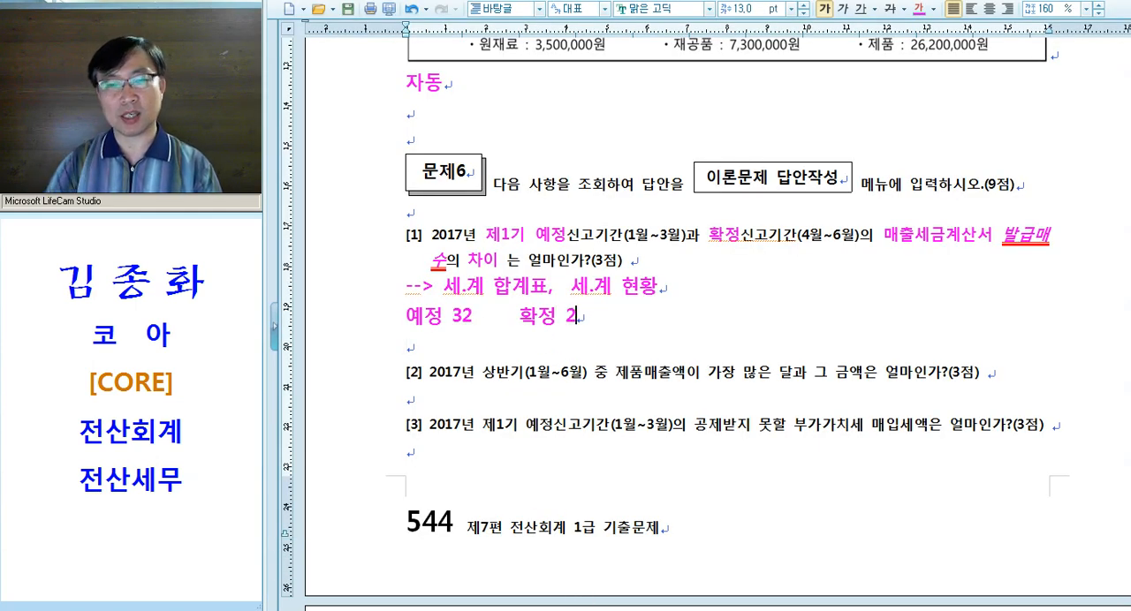
pyautogui.write('0 ')
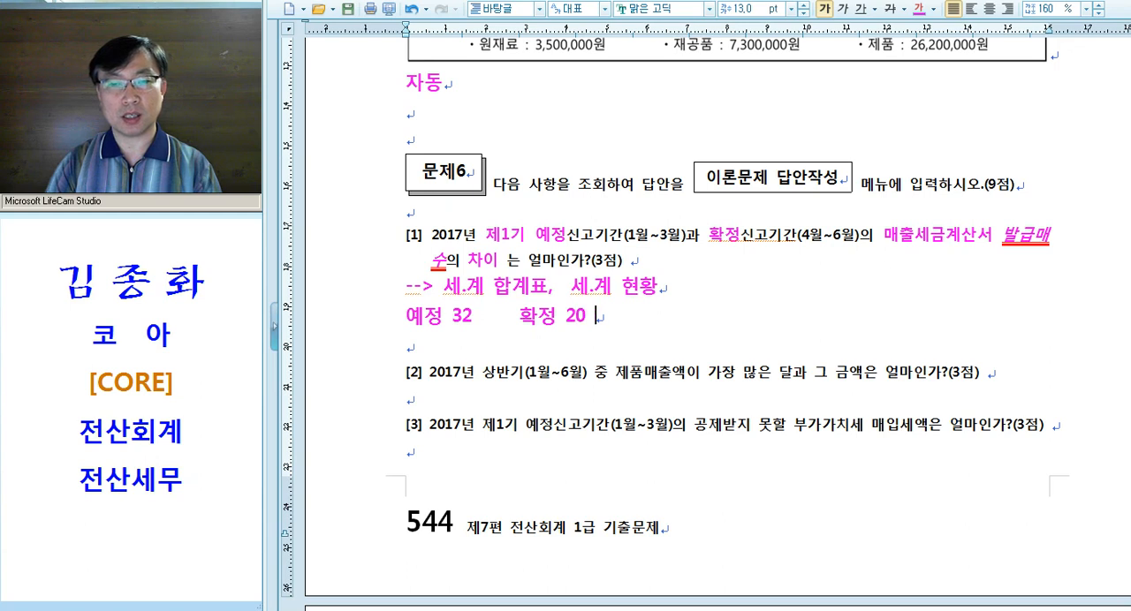
pyautogui.write('--> 12')
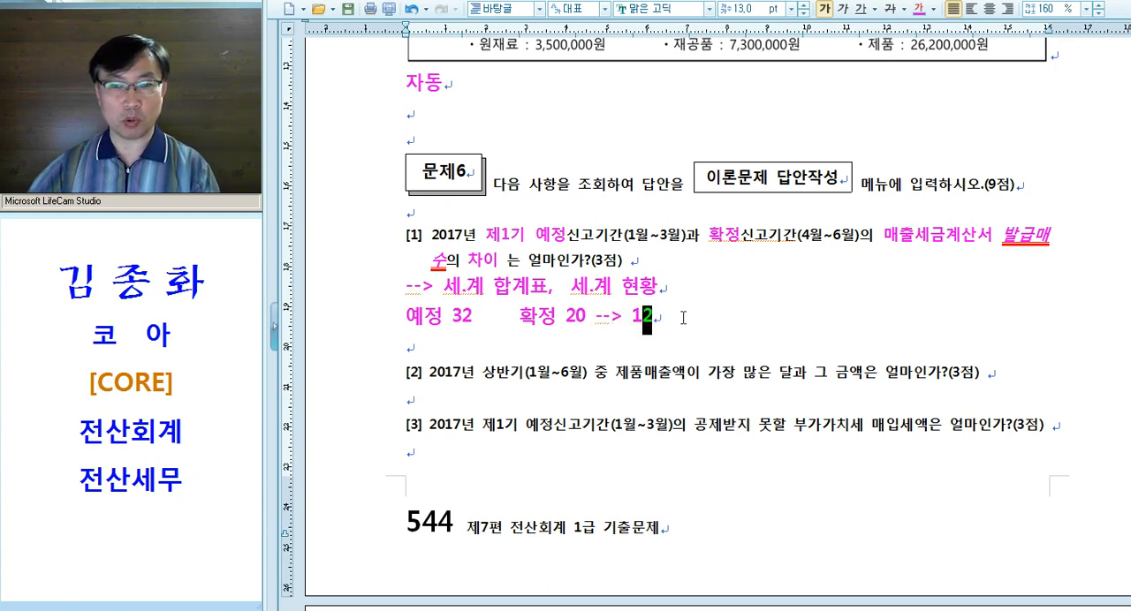
# Switch to KcLep, close 세금계산서(계산서)현황 and open 세금계산서합계표 from the 부가가치 area
pyautogui.click(827, 609)
pyautogui.press('Escape')
pyautogui.press('Escape')
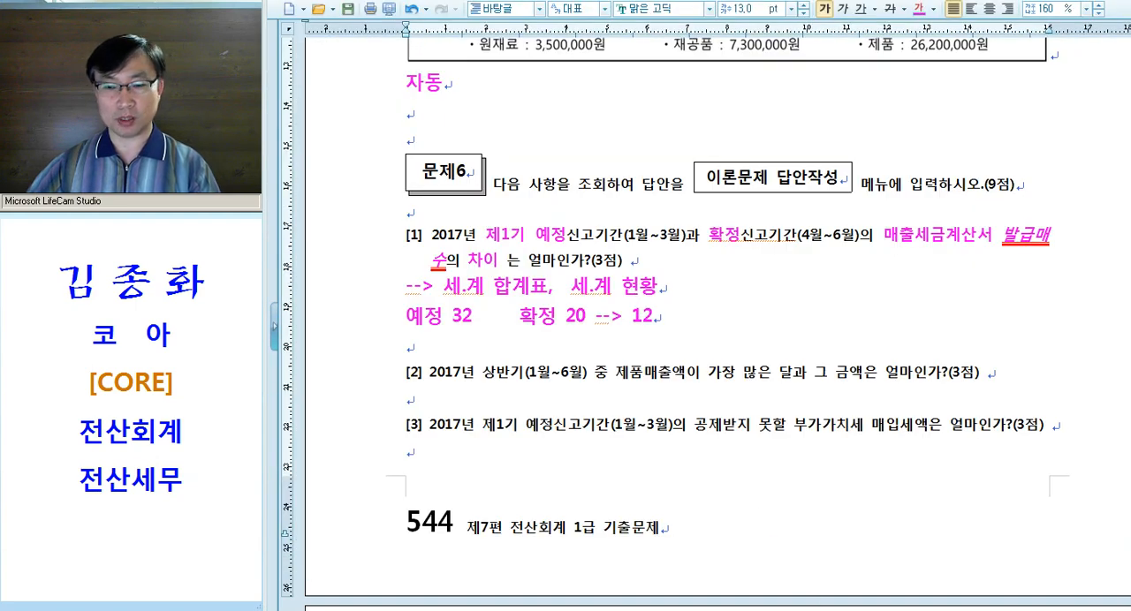
pyautogui.click(829, 609)
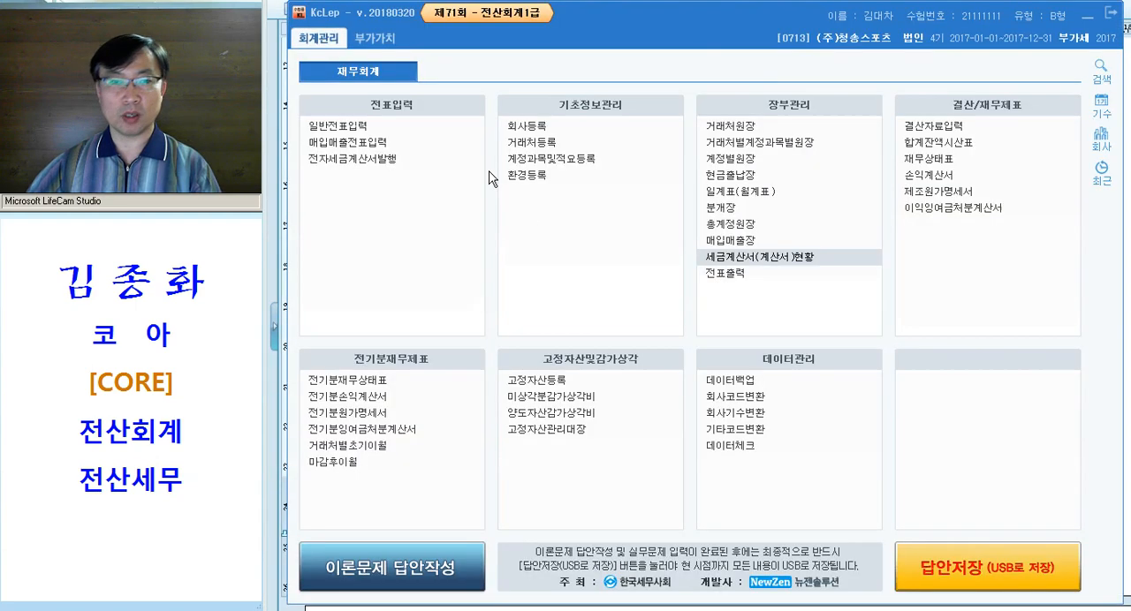
pyautogui.click(377, 43)
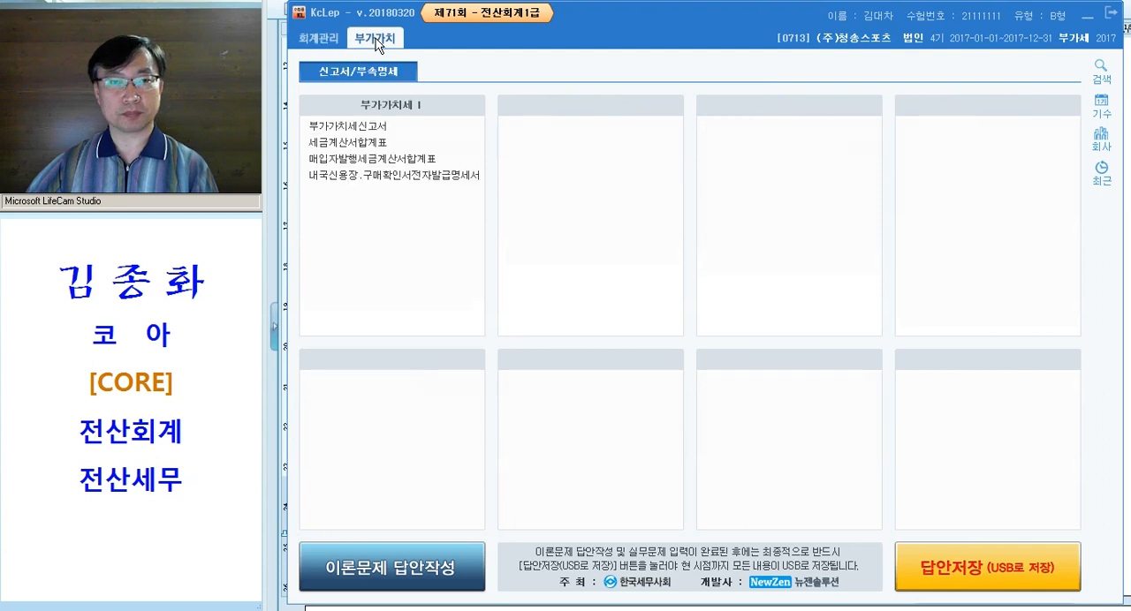
pyautogui.click(373, 144)
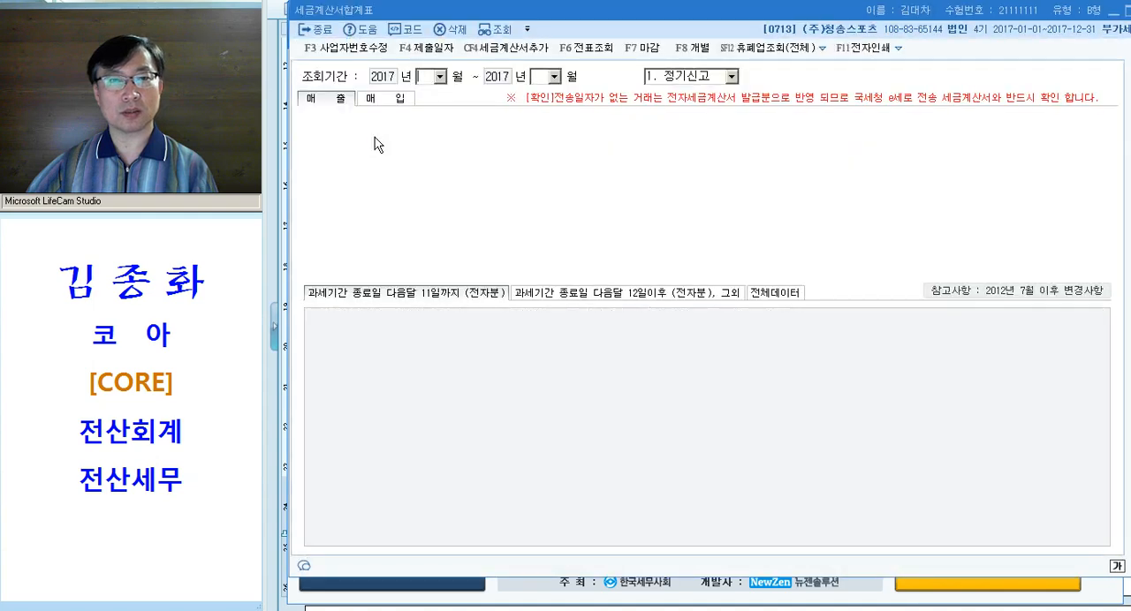
# Query the 매출 summary for 2017년 01월 through 03월 with 1. 정기신고 and check the total 매수
pyautogui.write('0103')
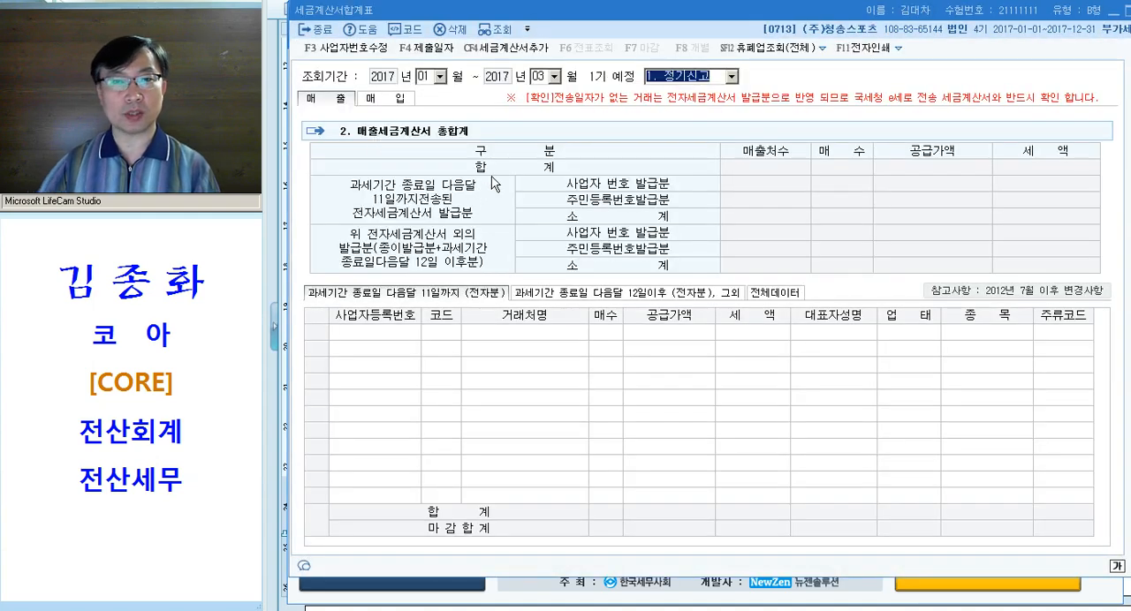
pyautogui.press('Return')
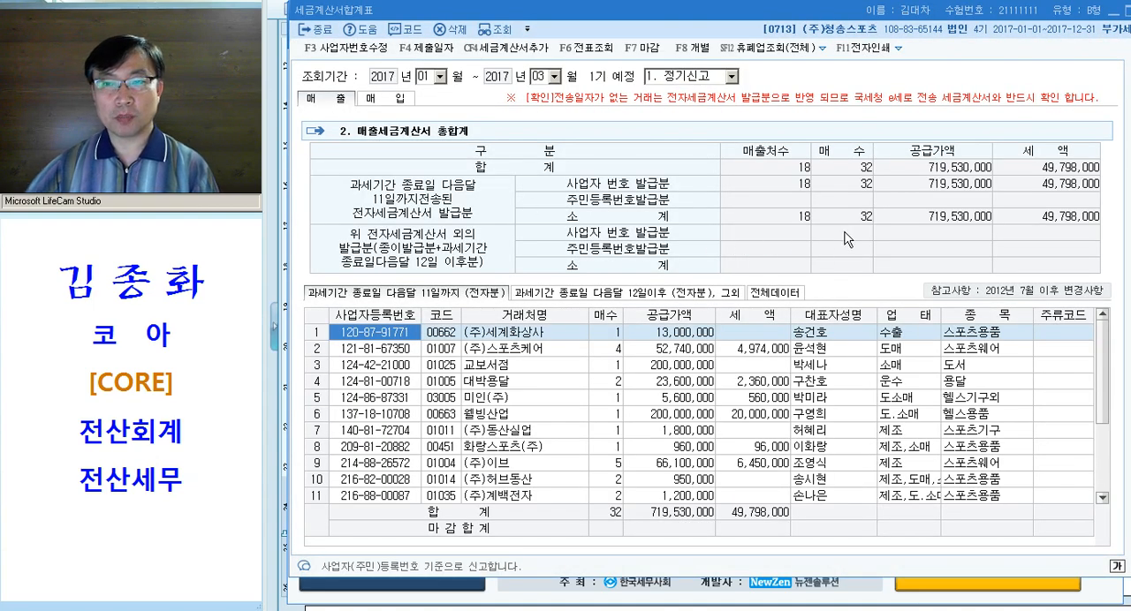
pyautogui.press('ctrl')
pyautogui.press('ctrl')
pyautogui.press('ctrl')
pyautogui.press('ctrl')
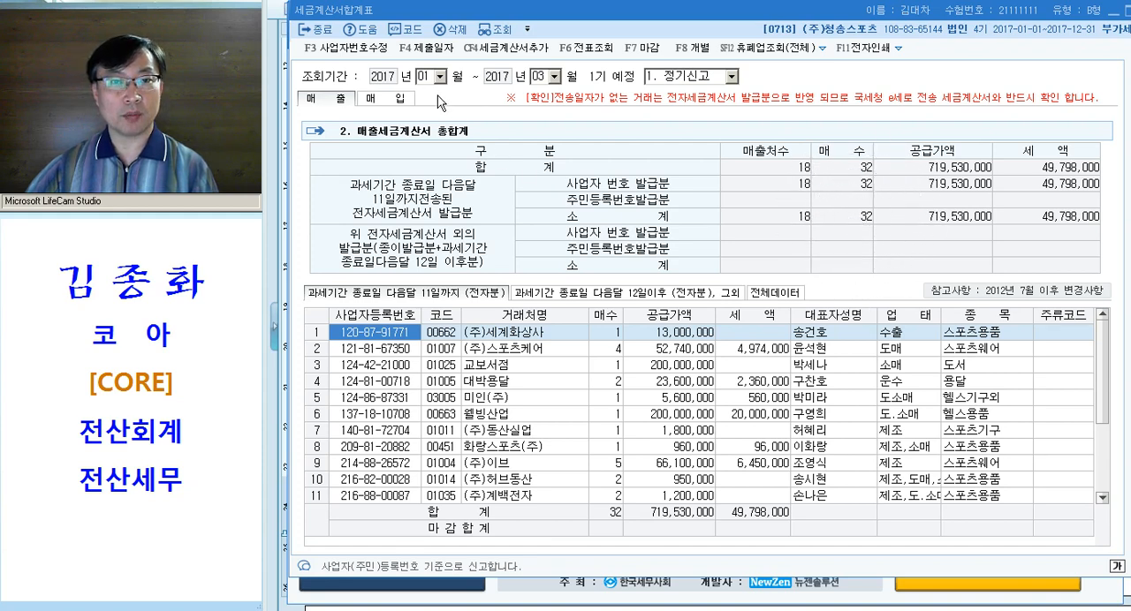
# Change the 세금계산서합계표 query period to 2017년 04월 through 06월 and load the 1기 확정 data
pyautogui.press('Escape')
pyautogui.write('04')
pyautogui.press('Return')
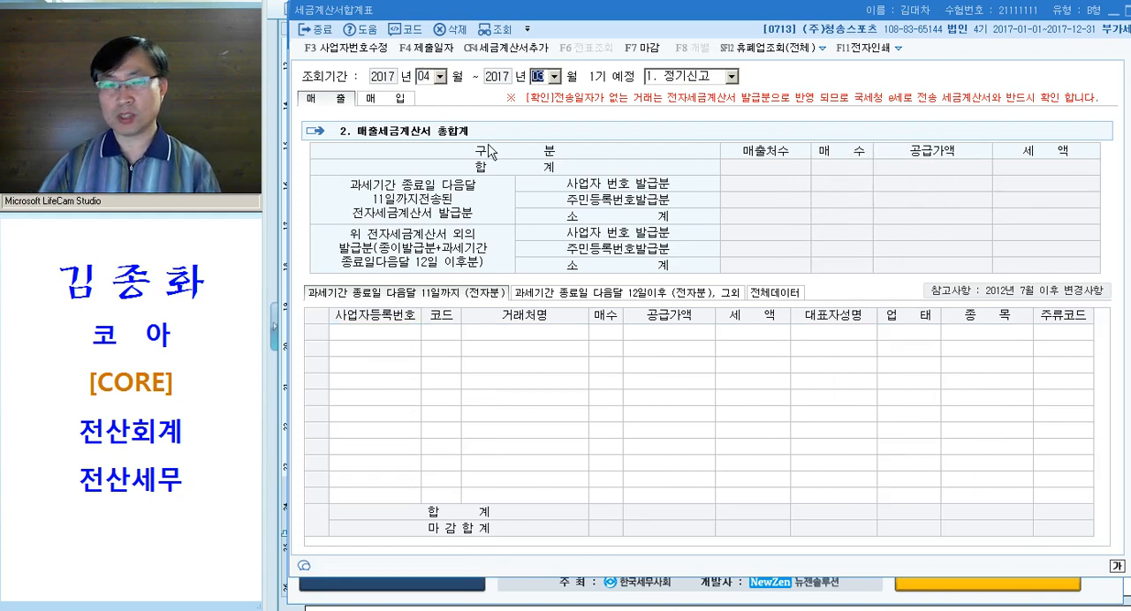
pyautogui.write('06')
pyautogui.press('Return')
pyautogui.press('Return')
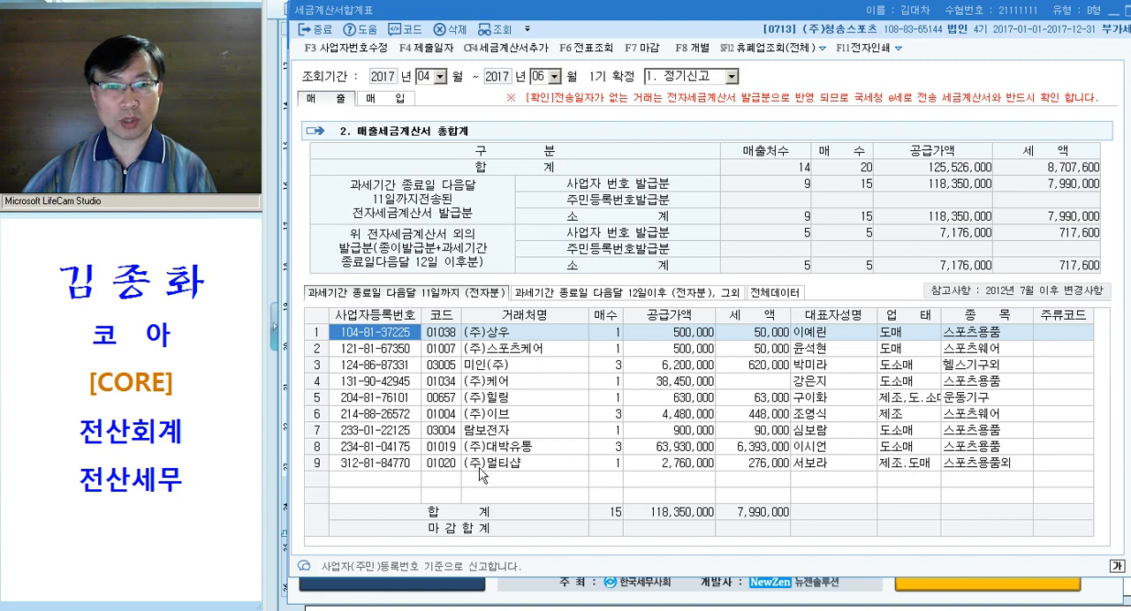
# Compare the 매수 of the 11일까지 (전자분) and 12일이후 (전자분), 그외 lists with the total in 매출세금계산서 총합계
pyautogui.click(502, 453)
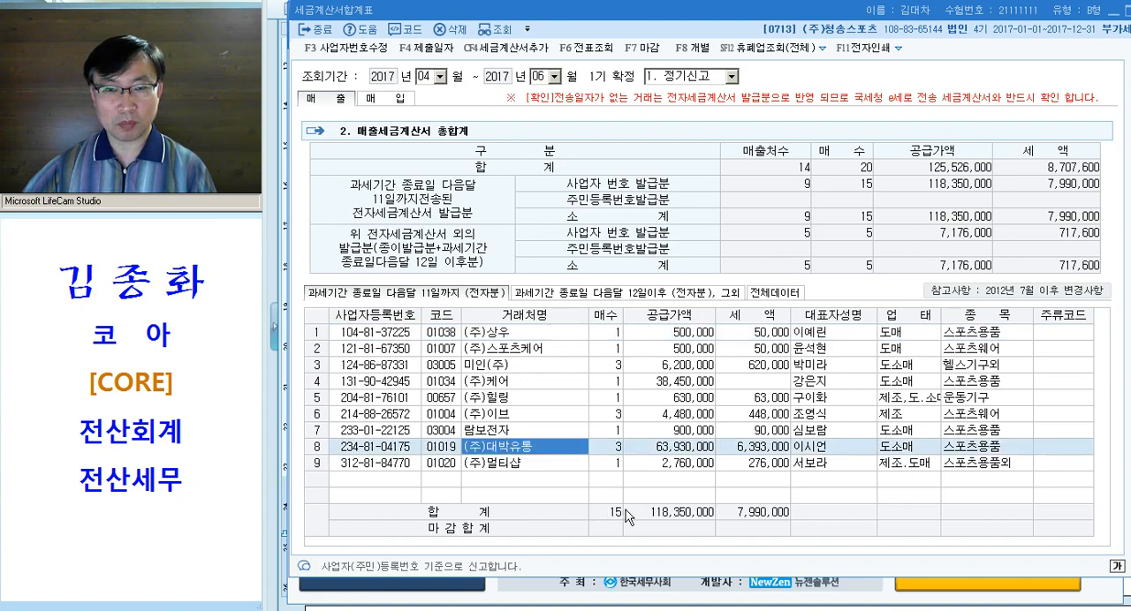
pyautogui.click(622, 292)
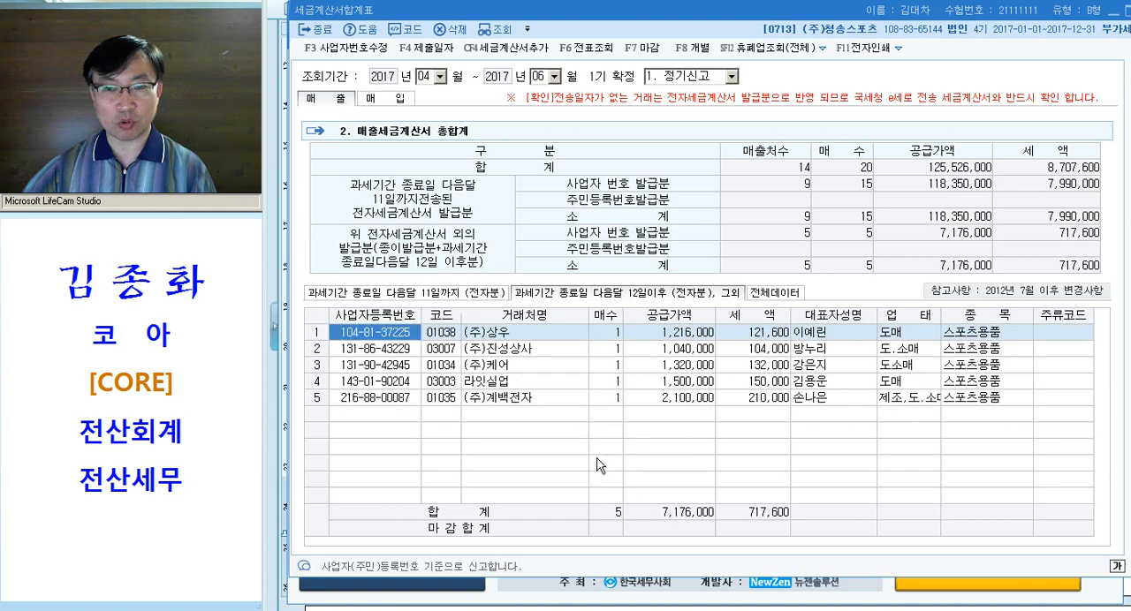
pyautogui.click(487, 295)
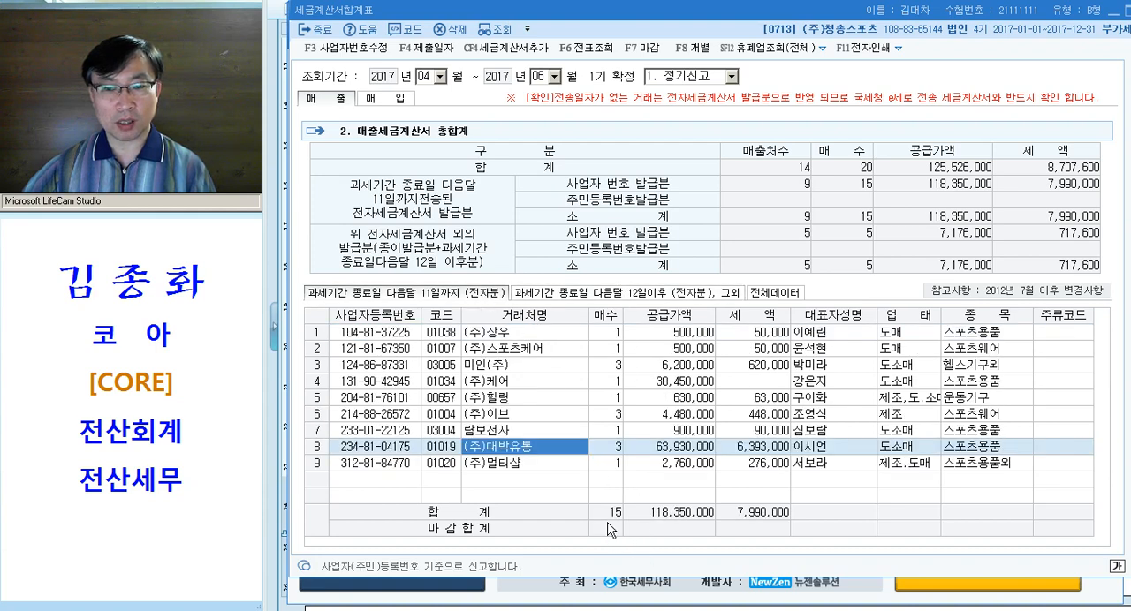
pyautogui.click(621, 294)
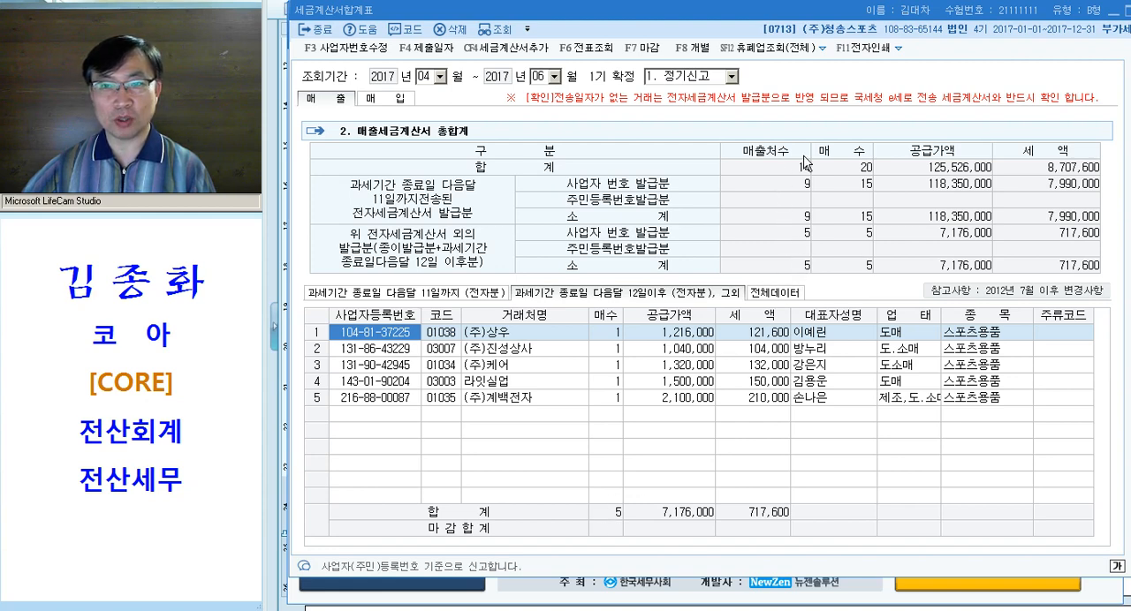
pyautogui.press('ctrl')
pyautogui.press('ctrl')
pyautogui.press('ctrl')
pyautogui.press('ctrl')
pyautogui.press('ctrl')
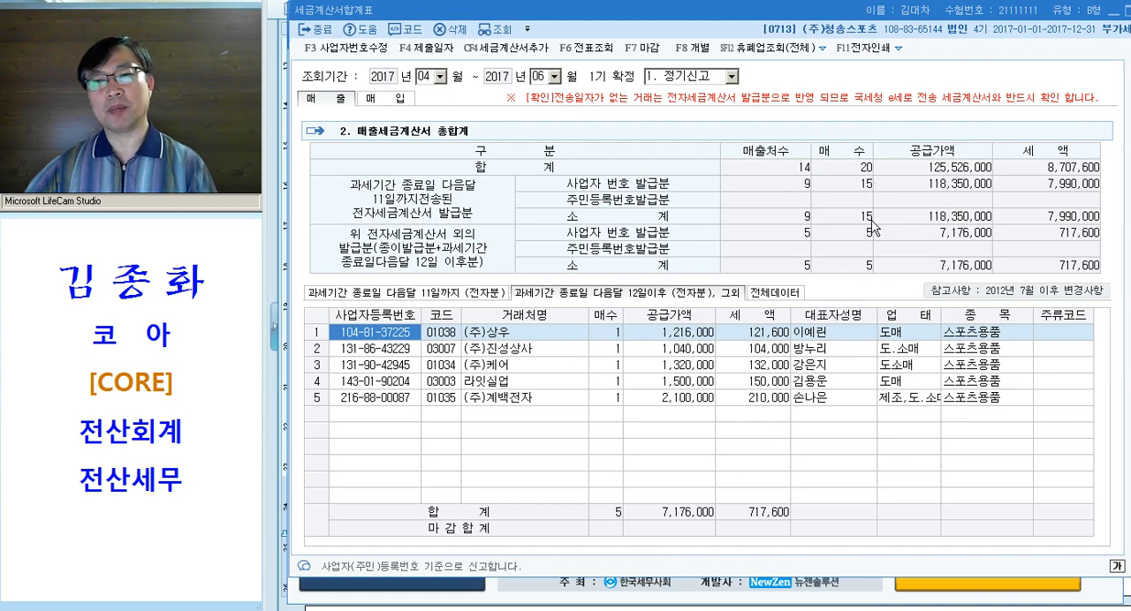
pyautogui.press('ctrl')
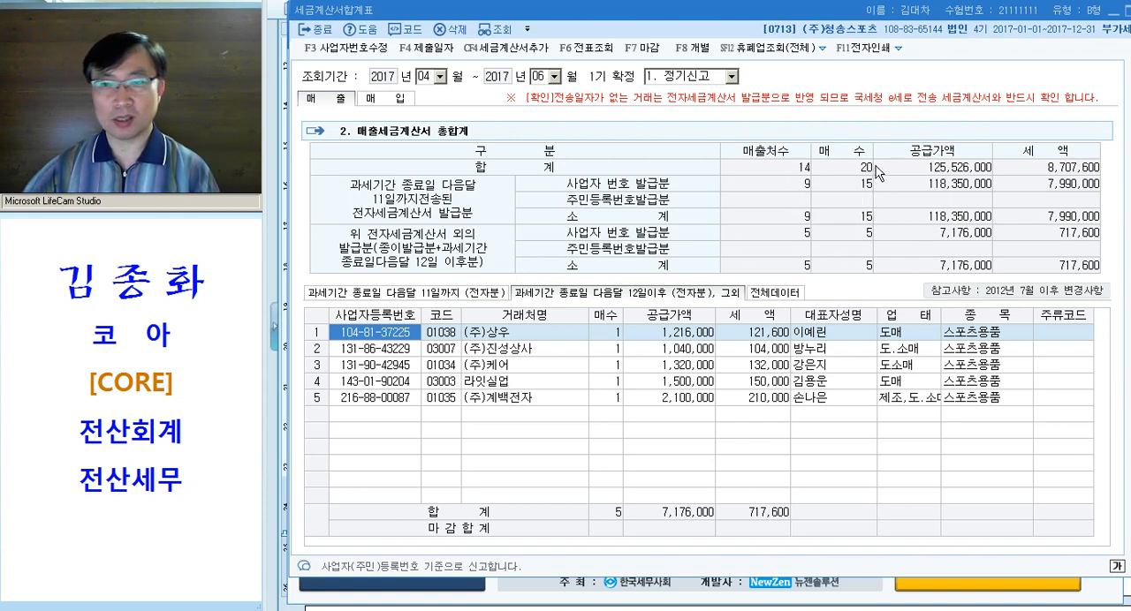
pyautogui.press('ctrl')
pyautogui.press('ctrl')
pyautogui.press('ctrl')
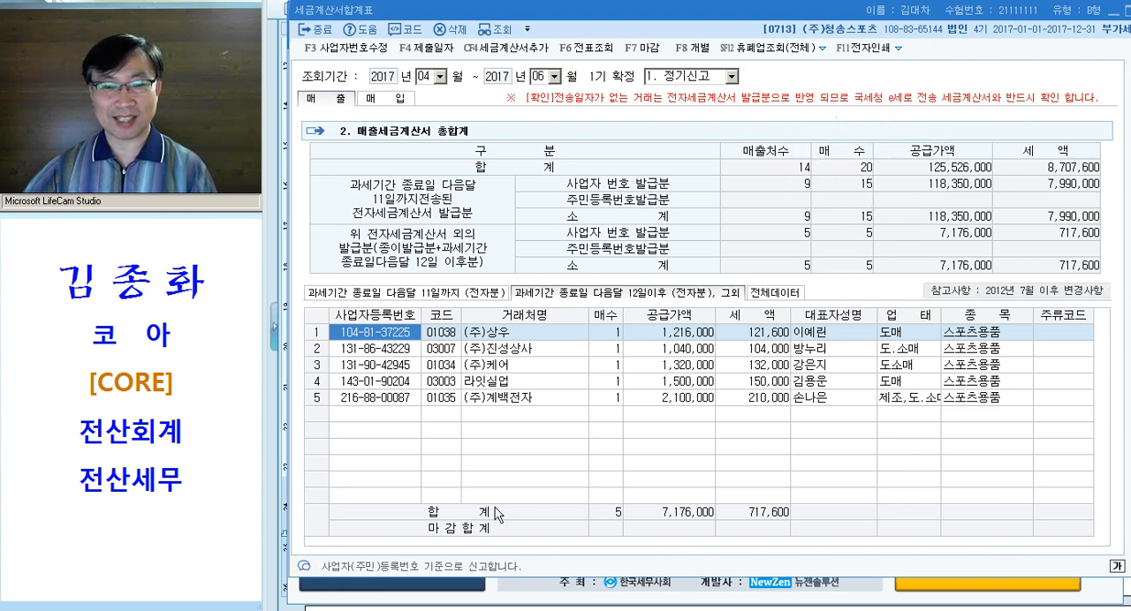
pyautogui.click(477, 294)
pyautogui.click(556, 294)
pyautogui.click(469, 297)
pyautogui.click(863, 171)
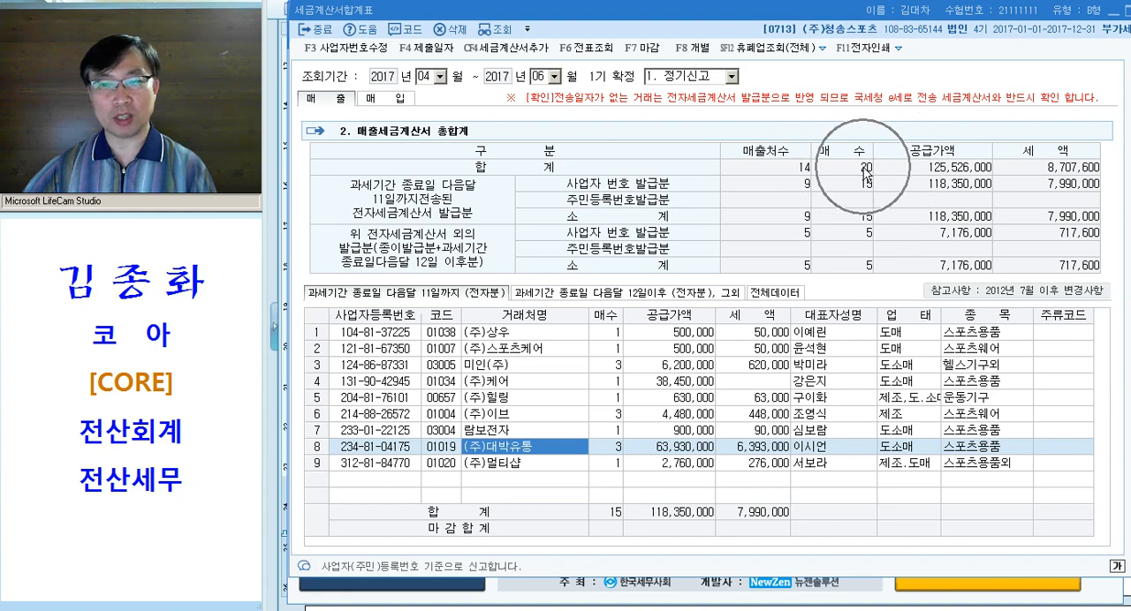
# Query 세금계산서합계표 again for 2017년 01월 through 03월 and recheck the overall 매수
pyautogui.click(430, 77)
pyautogui.write('1')
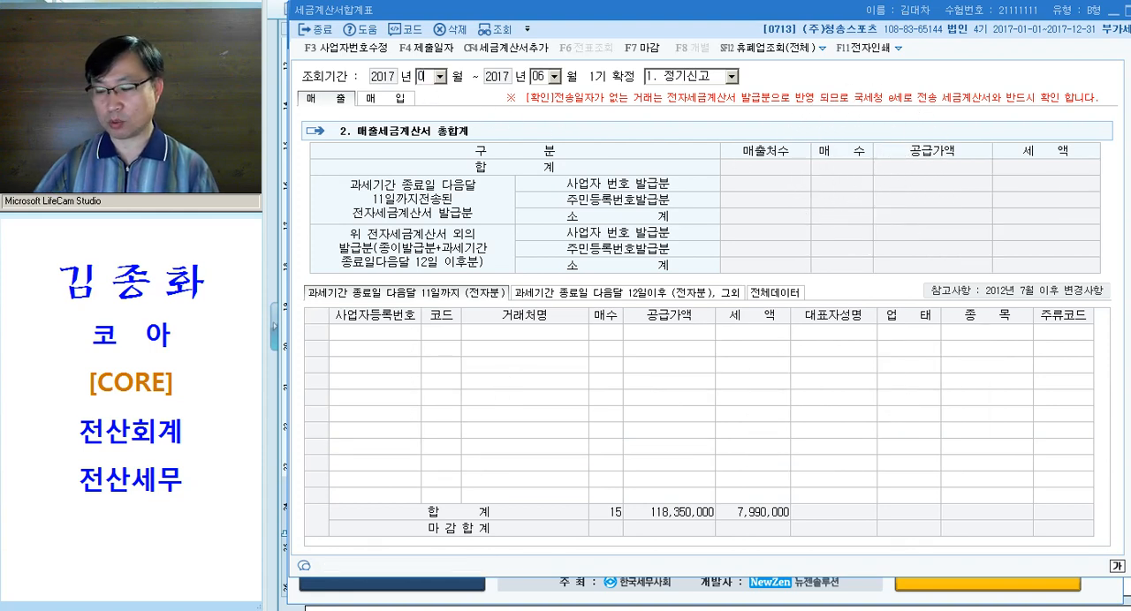
pyautogui.press('Return')
pyautogui.write('3')
pyautogui.press('Return')
pyautogui.press('Return')
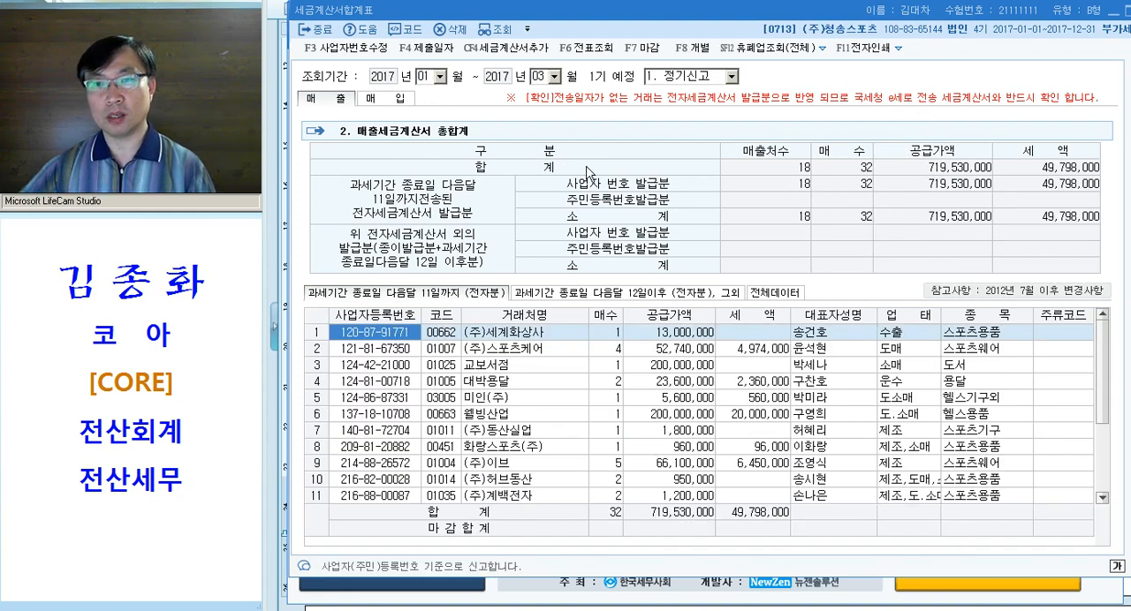
pyautogui.click(858, 175)
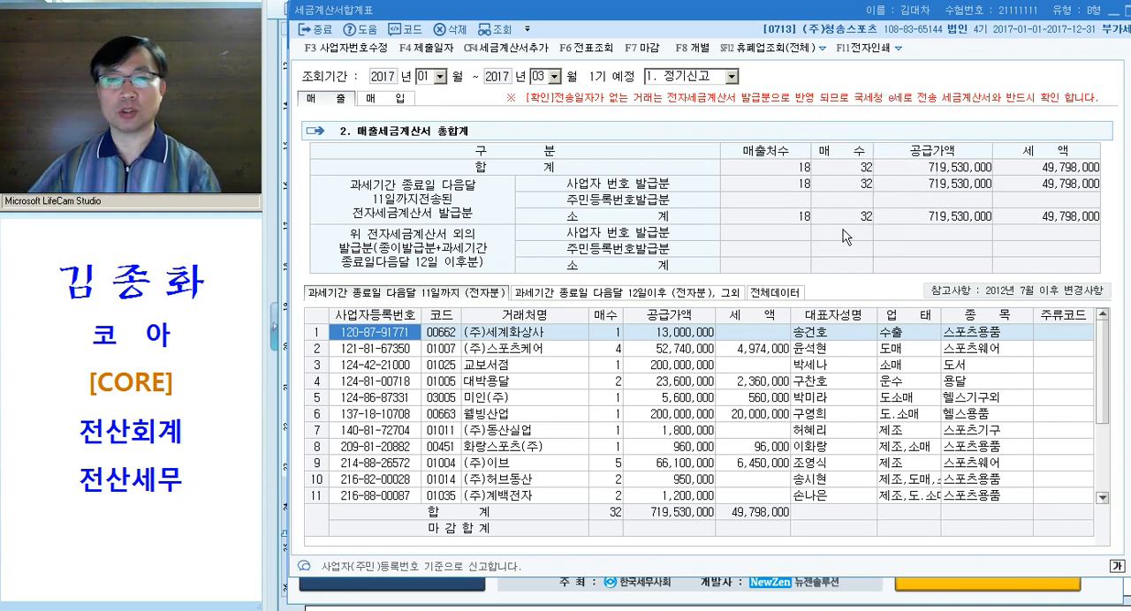
# Close 세금계산서합계표, switch to the Hangul document and select the answer 12 under question [1]
pyautogui.press('Escape')
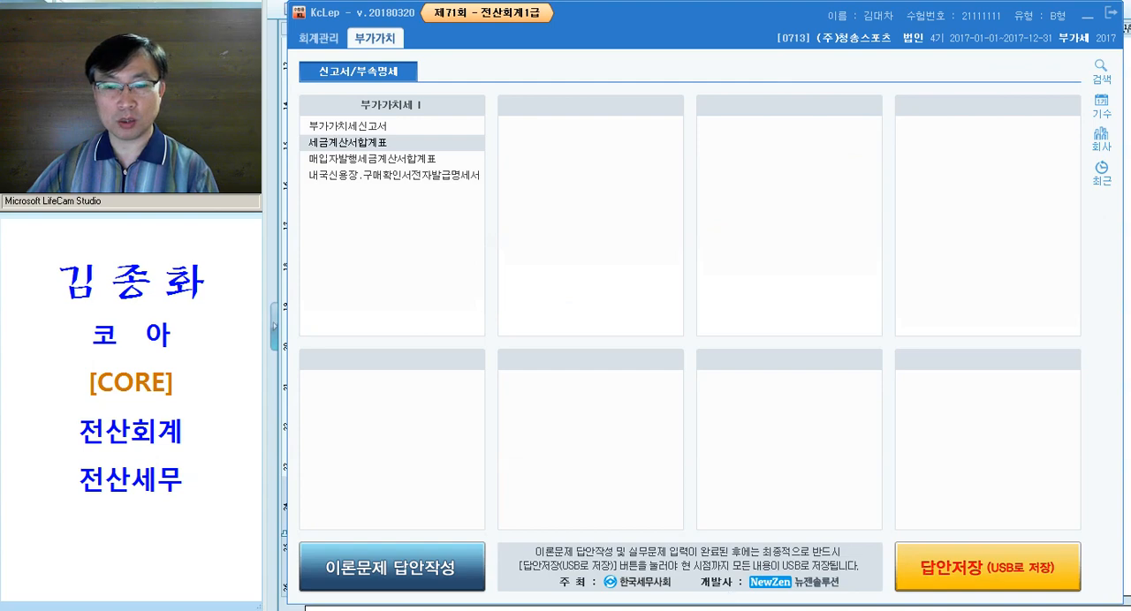
pyautogui.hotkey('alt', 'Tab')
pyautogui.doubleClick(636, 316)
pyautogui.scroll(-3, 717, 334)
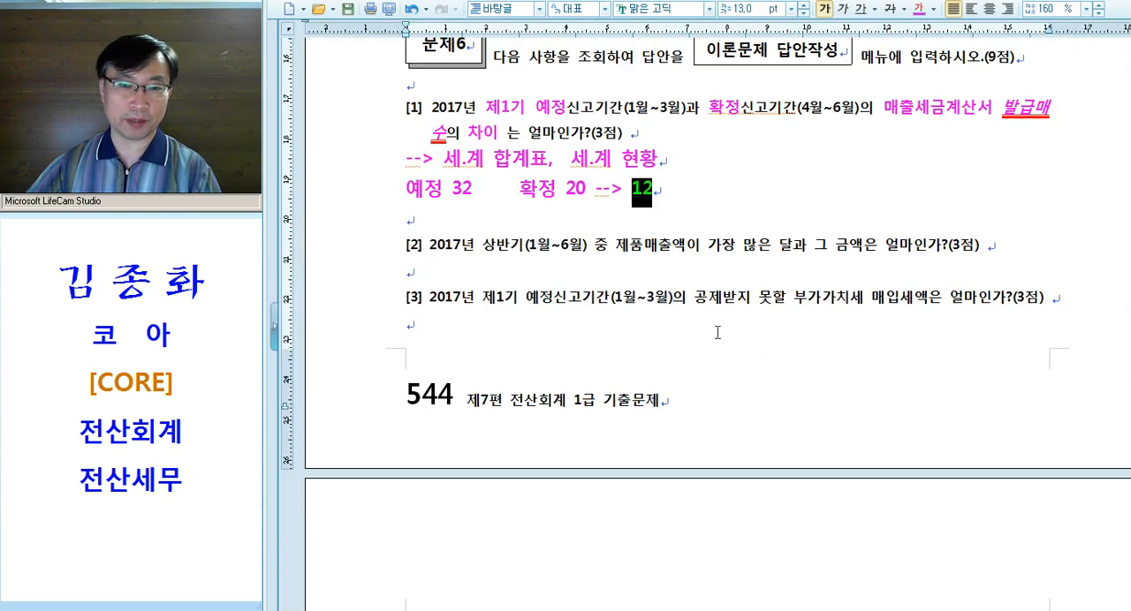
# Read question [2] and apply the copied magenta text formatting to the words "가장 많은"
pyautogui.click(583, 260)
pyautogui.moveTo(475, 251); pyautogui.dragTo(822, 248)
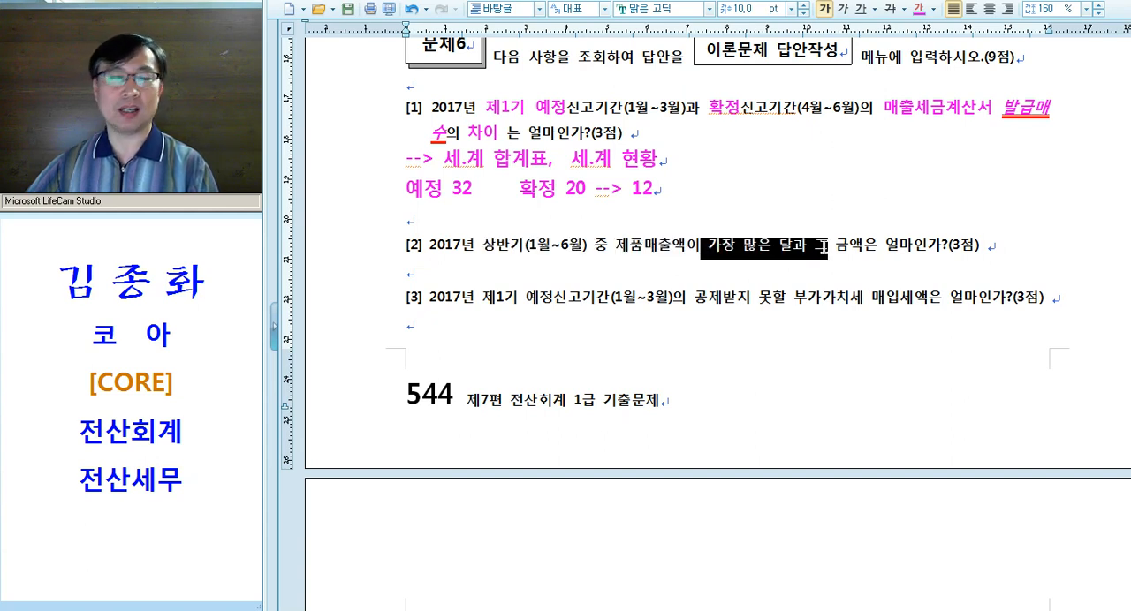
pyautogui.moveTo(435, 250); pyautogui.dragTo(500, 245)
pyautogui.moveTo(608, 252); pyautogui.dragTo(773, 265)
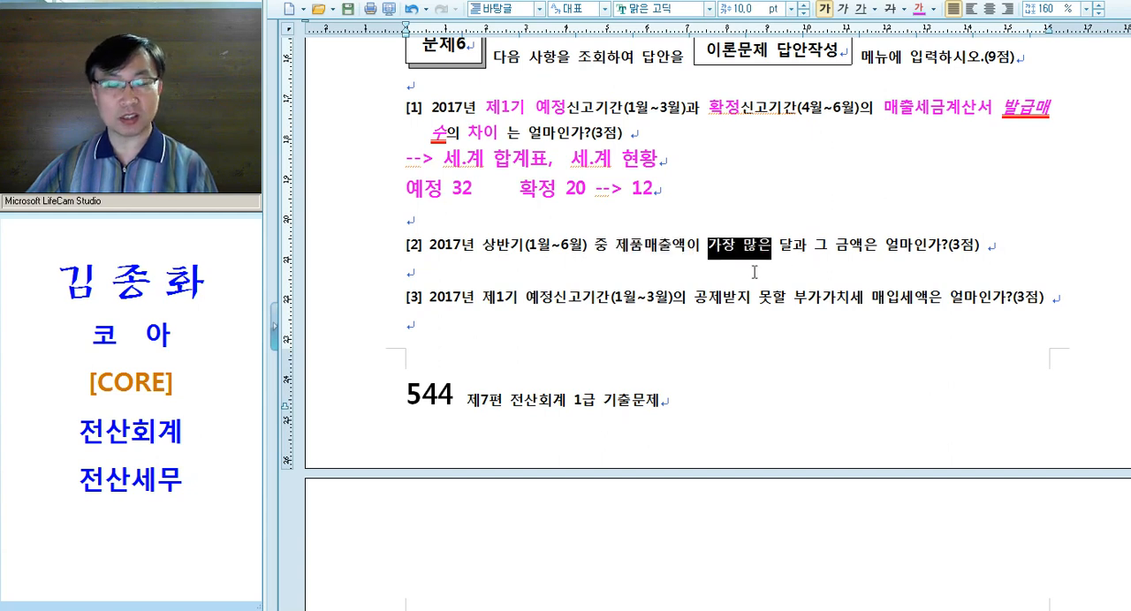
pyautogui.hotkey('alt', 'c')
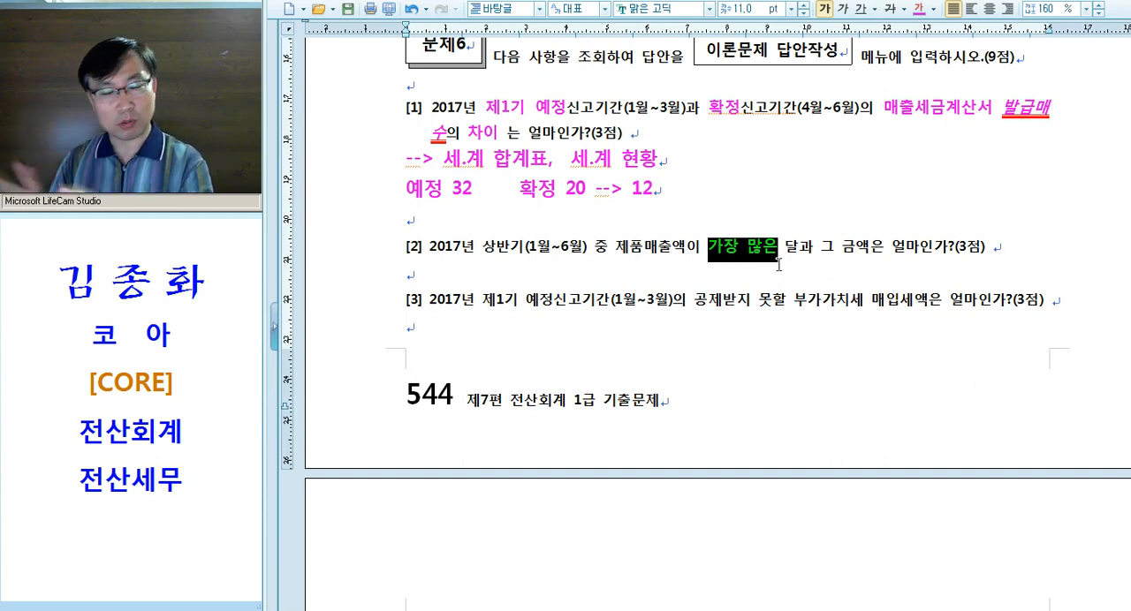
# Write the note "--> 총계정 원장" under question [2] and add a blank line below it
pyautogui.click(781, 264)
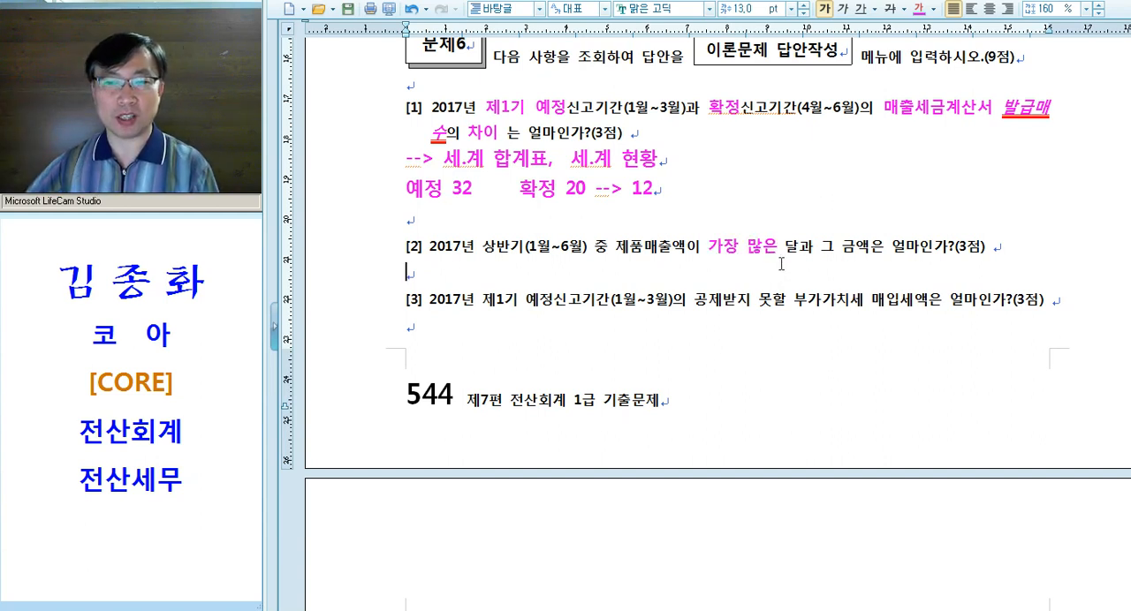
pyautogui.write('--> ')
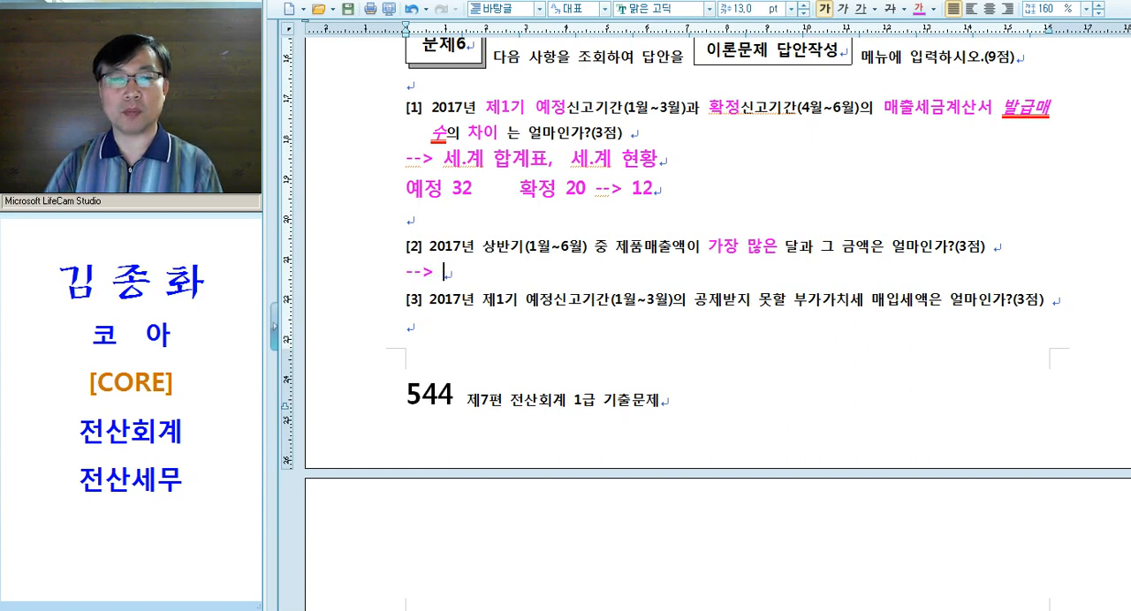
pyautogui.write('총계정 원자')
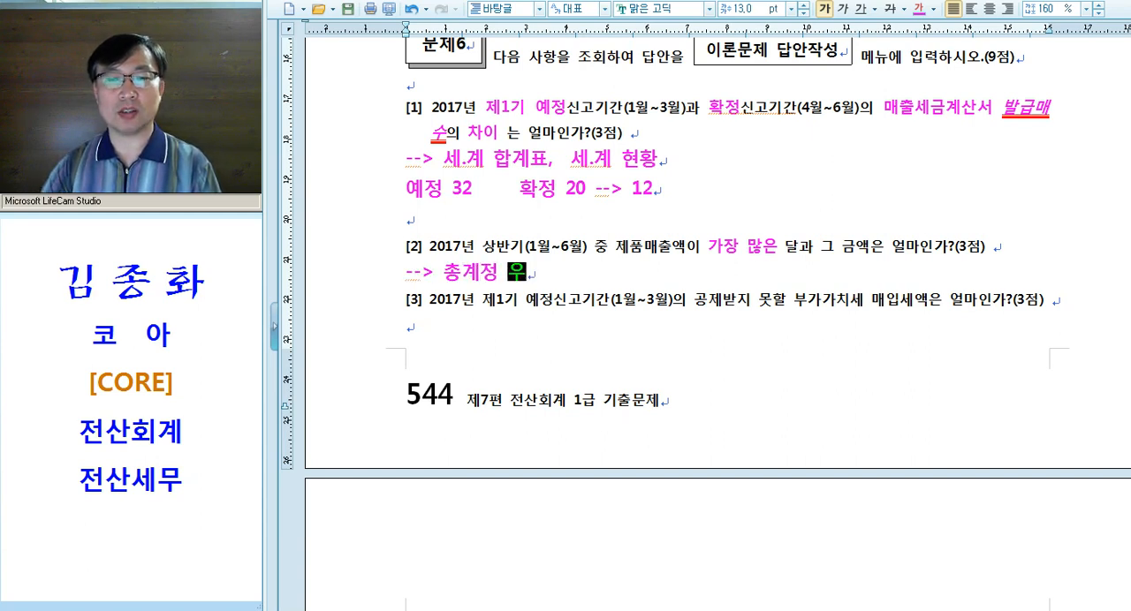
pyautogui.write('ㅇ')
pyautogui.press('Return')
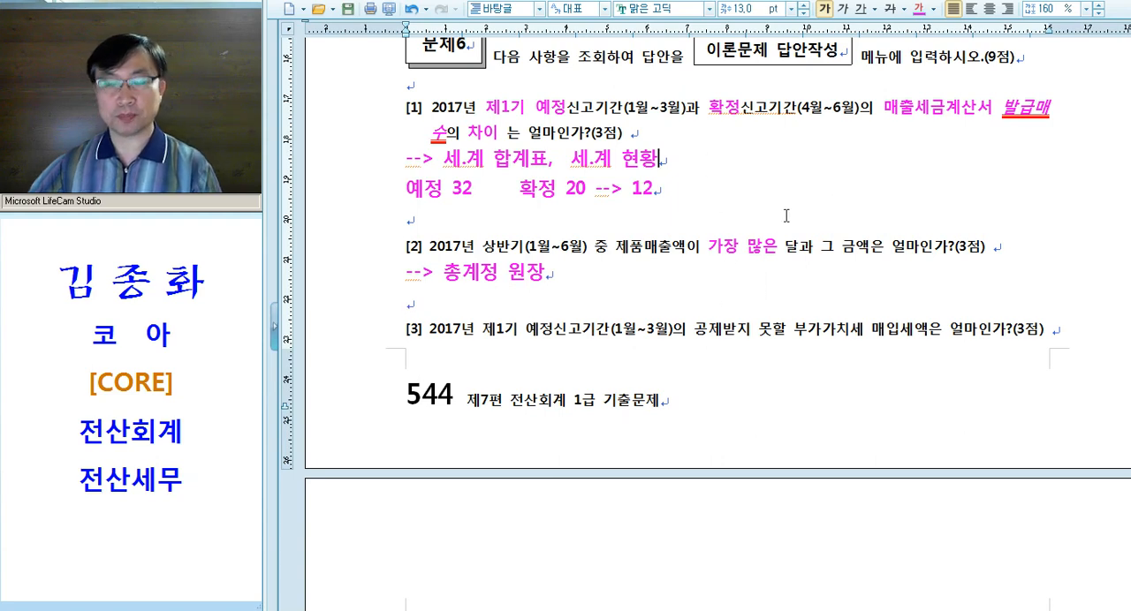
# Join the line "예정 32 확정 20 --> 12" onto the end of the "세.계 합계표, 세.계 현황" note under question [1]
pyautogui.press('Delete')
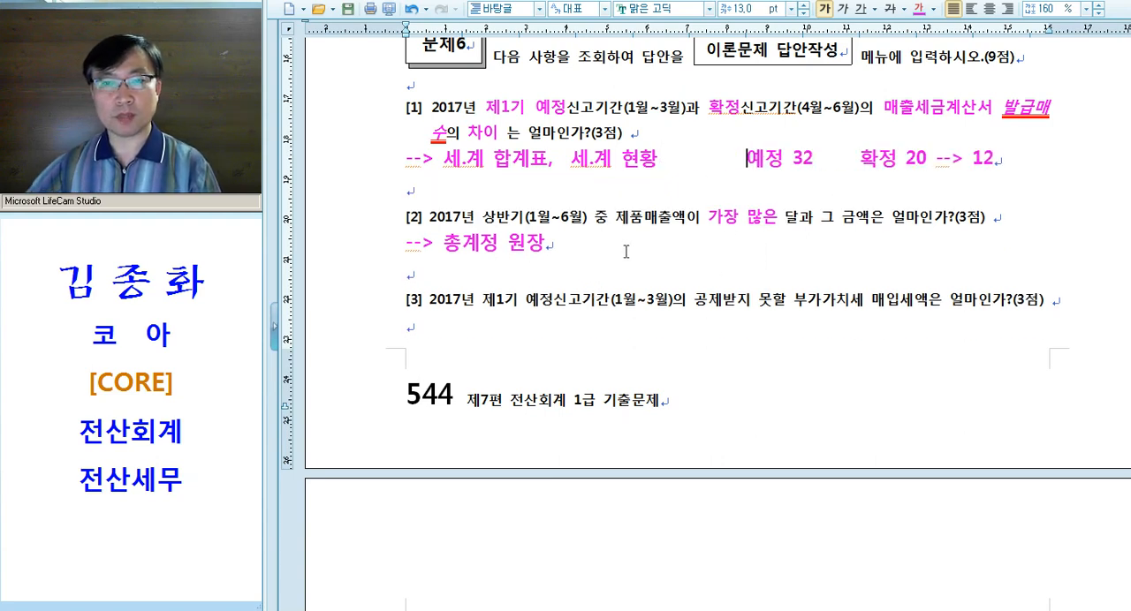
pyautogui.scroll(5, 627, 249)
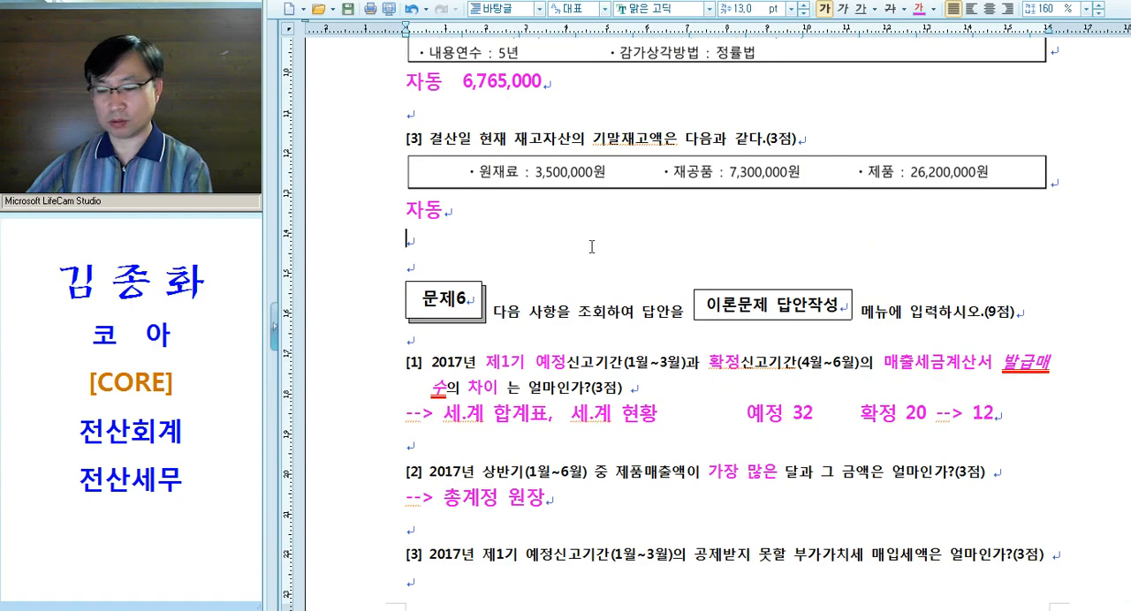
pyautogui.scroll(10, 591, 246)
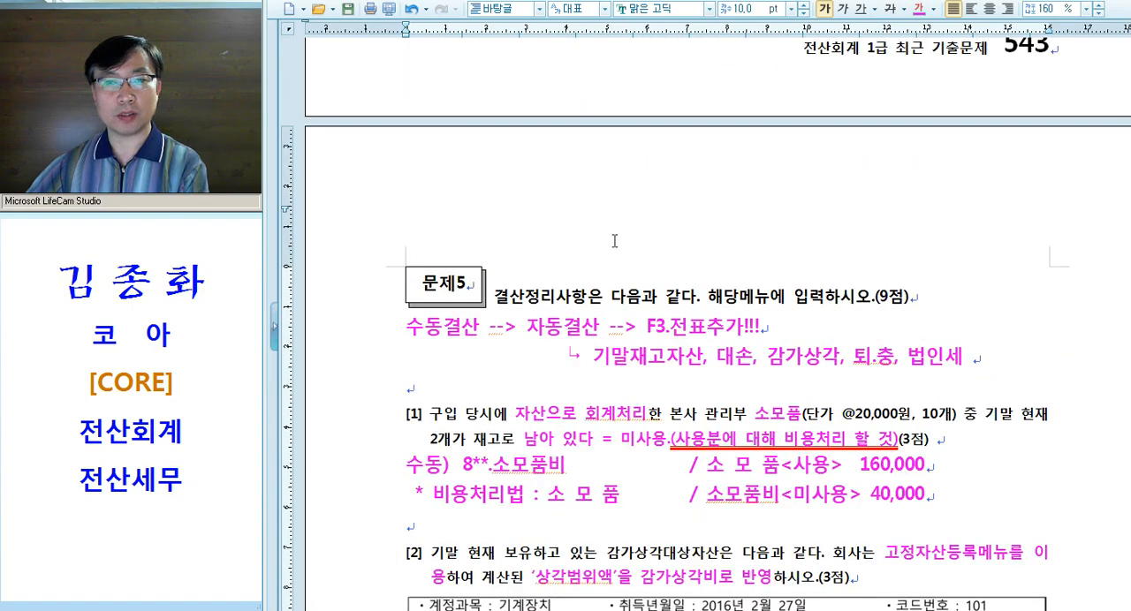
pyautogui.scroll(-20, 610, 240)
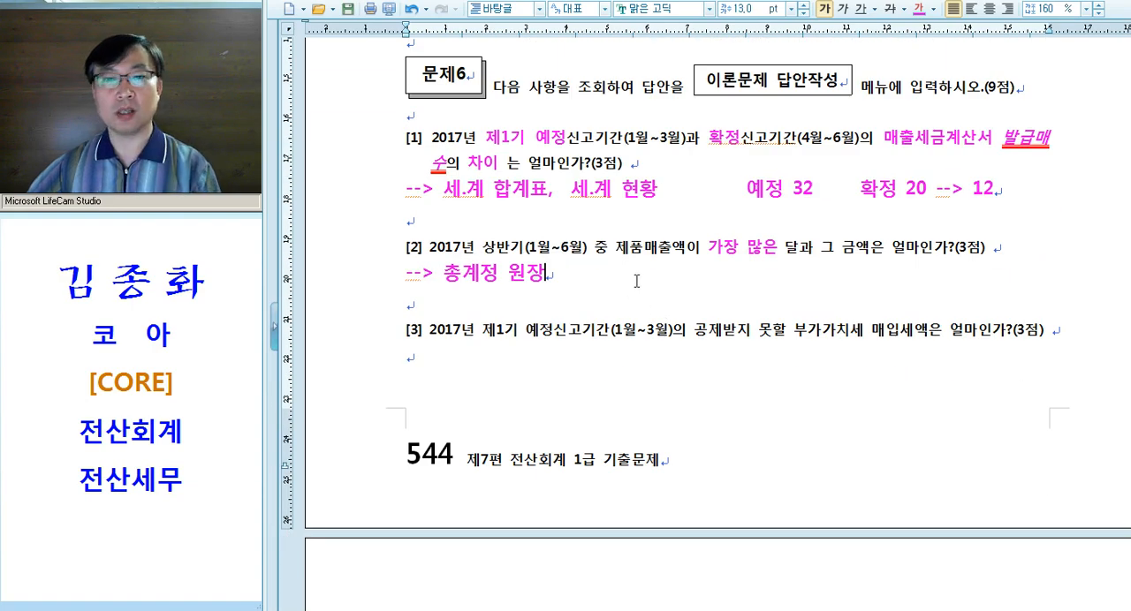
# Apply the red double underline to "제품매출" in question [2]
pyautogui.moveTo(617, 254); pyautogui.dragTo(671, 253)
pyautogui.click(858, 11)
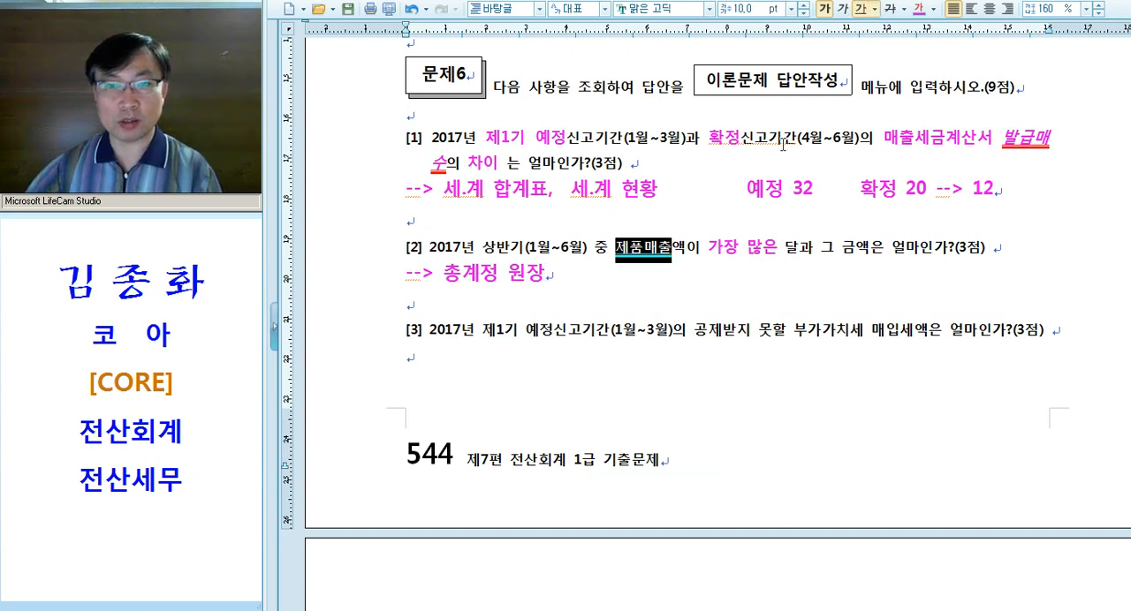
pyautogui.click(523, 247)
# Switch to KcLep, open 총계정원장 under 회계관리 and set the period to 2017-01-01 through 2017-06-30
pyautogui.hotkey('alt', 'Tab')
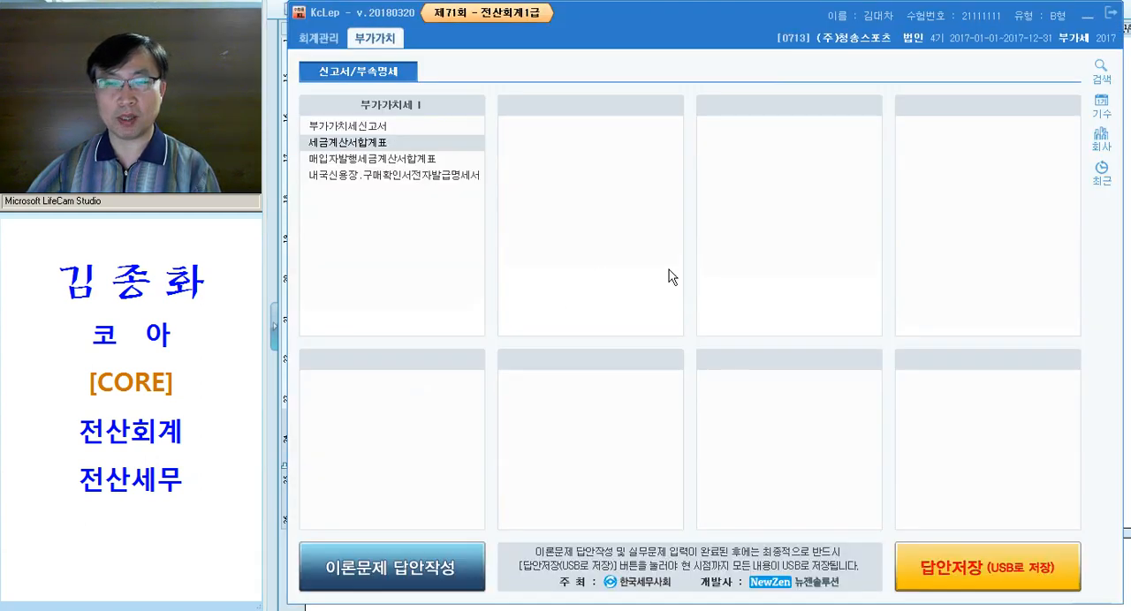
pyautogui.click(322, 41)
pyautogui.click(321, 40)
pyautogui.click(746, 228)
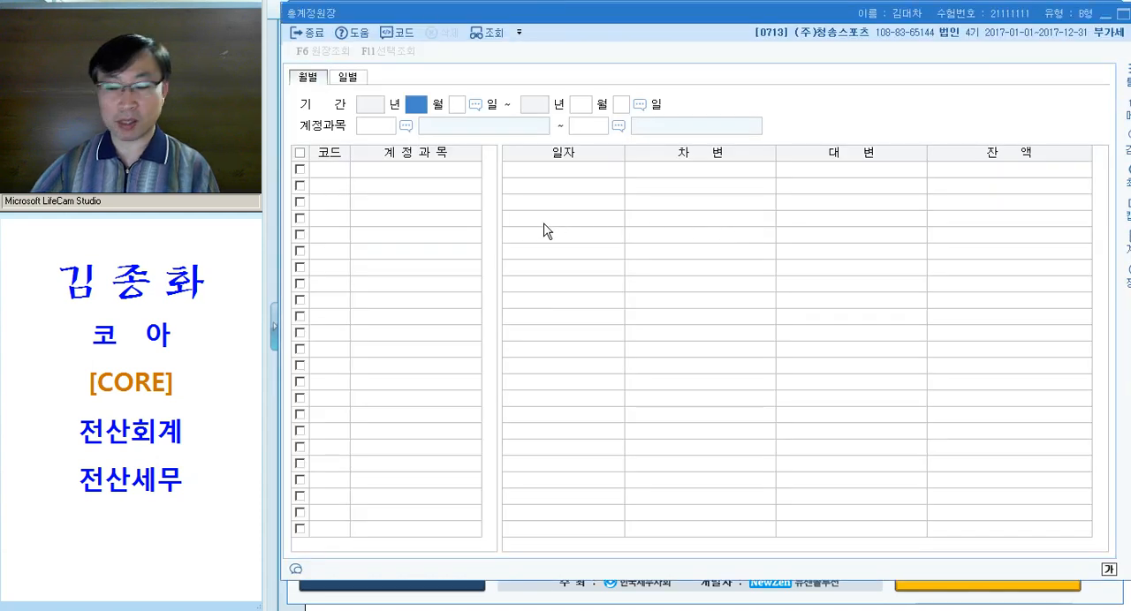
pyautogui.write('01010630')
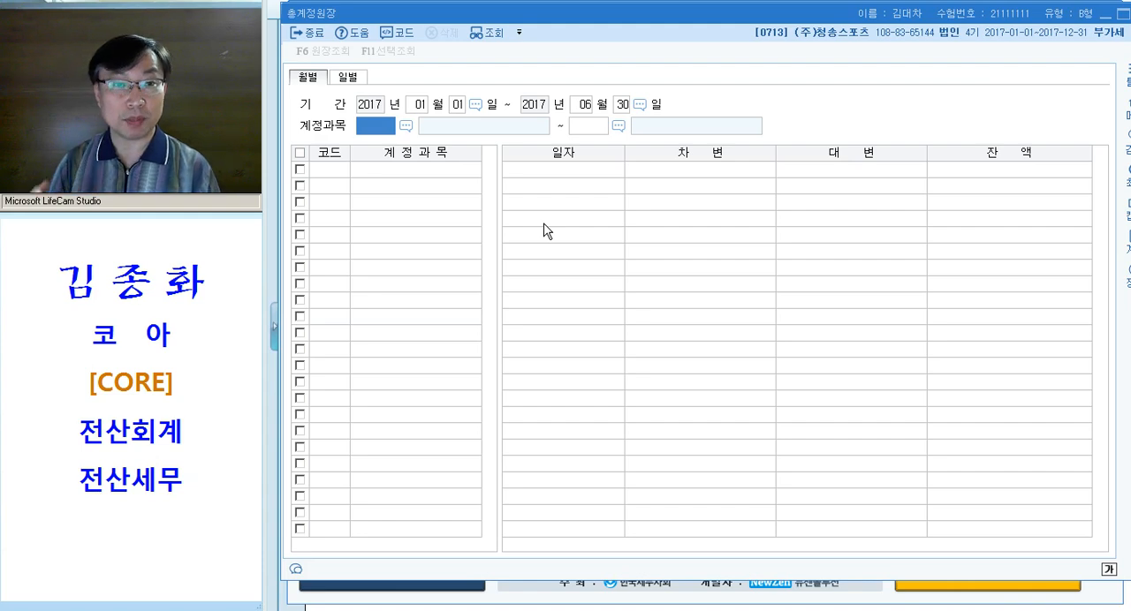
# Recheck question [2] in Hangul, return to KcLep and query 총계정원장 from account 0404 제품매출 through 0999 소득세등
pyautogui.hotkey('alt', 'Tab')
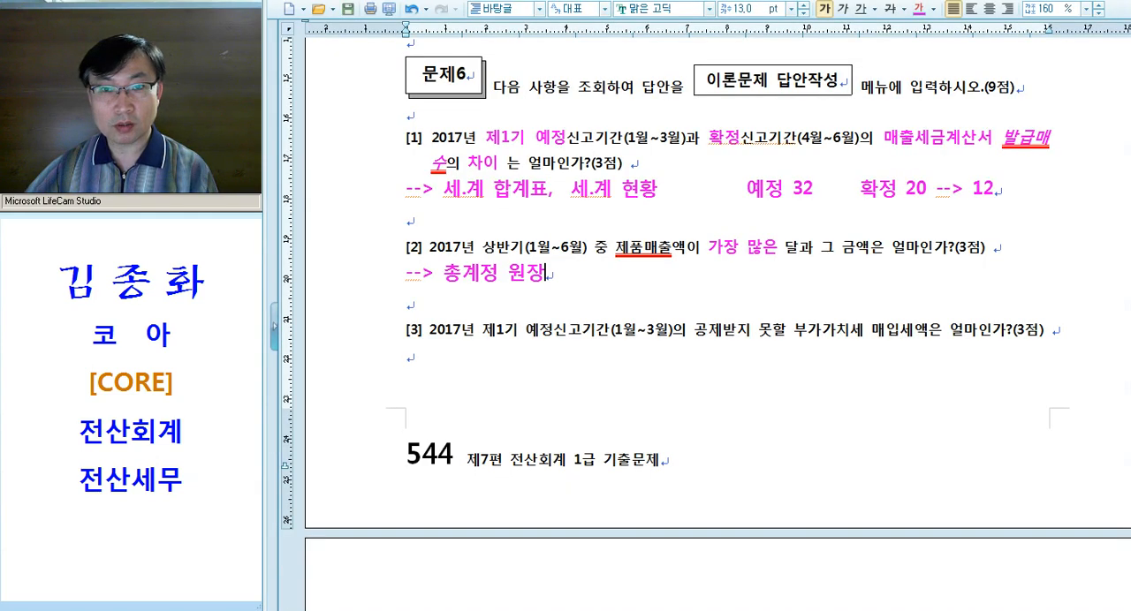
pyautogui.hotkey('alt', 'Tab')
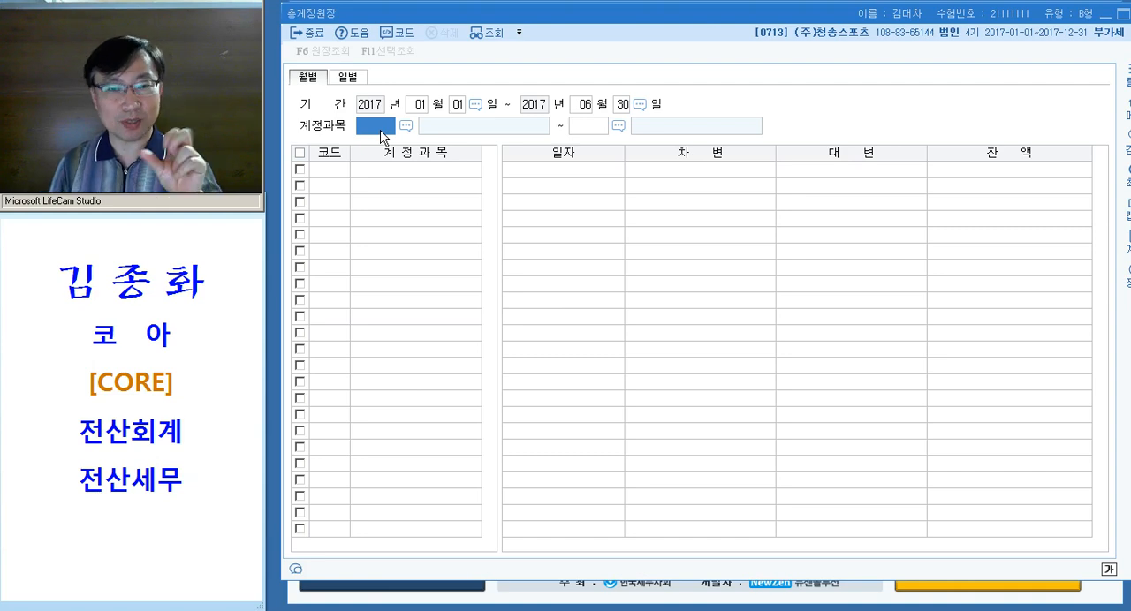
pyautogui.press('F2')
pyautogui.write('제품')
pyautogui.press('Down')
pyautogui.press('Down')
pyautogui.press('Down')
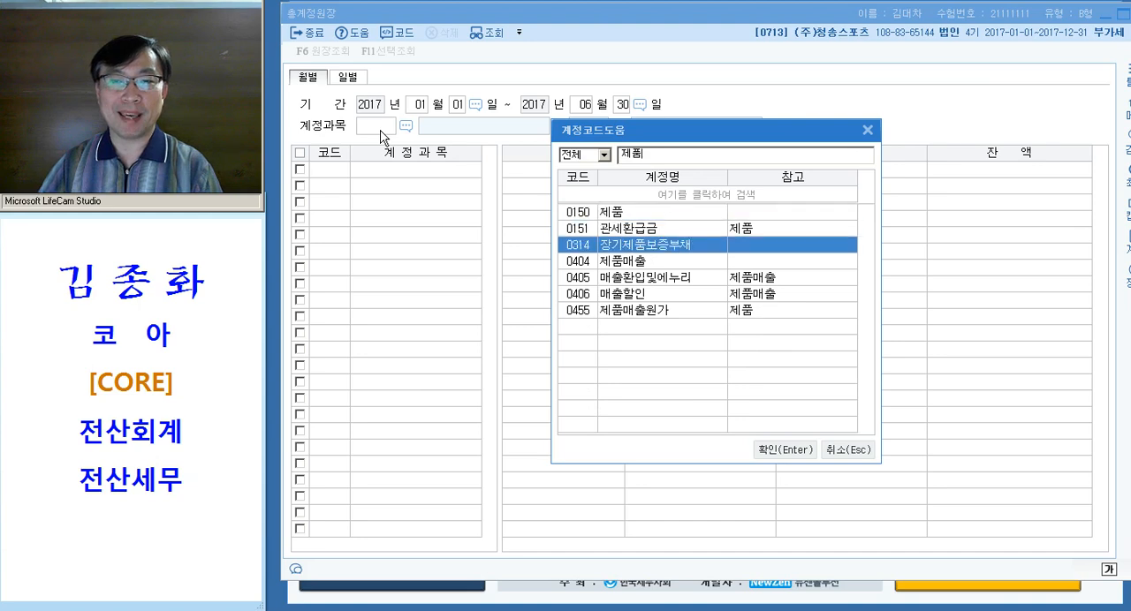
pyautogui.press('Return')
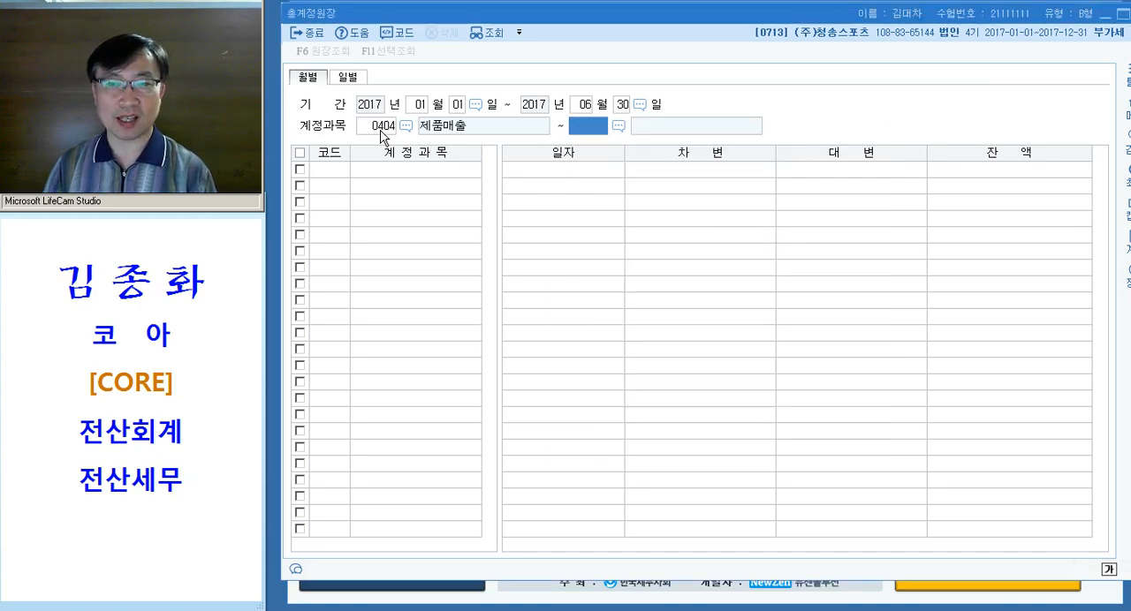
pyautogui.press('Return')
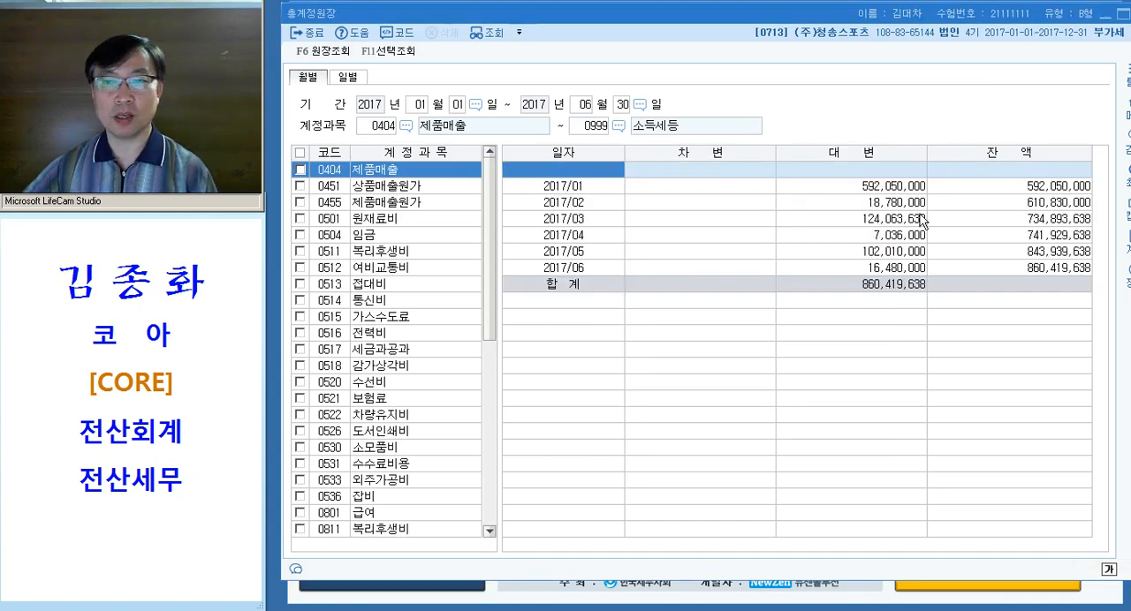
# Compare the monthly 대변 amounts of 제품매출 and write 592,050,000 after "총계정 원장" in the Hangul document
pyautogui.click(903, 188)
pyautogui.click(885, 203)
pyautogui.click(882, 218)
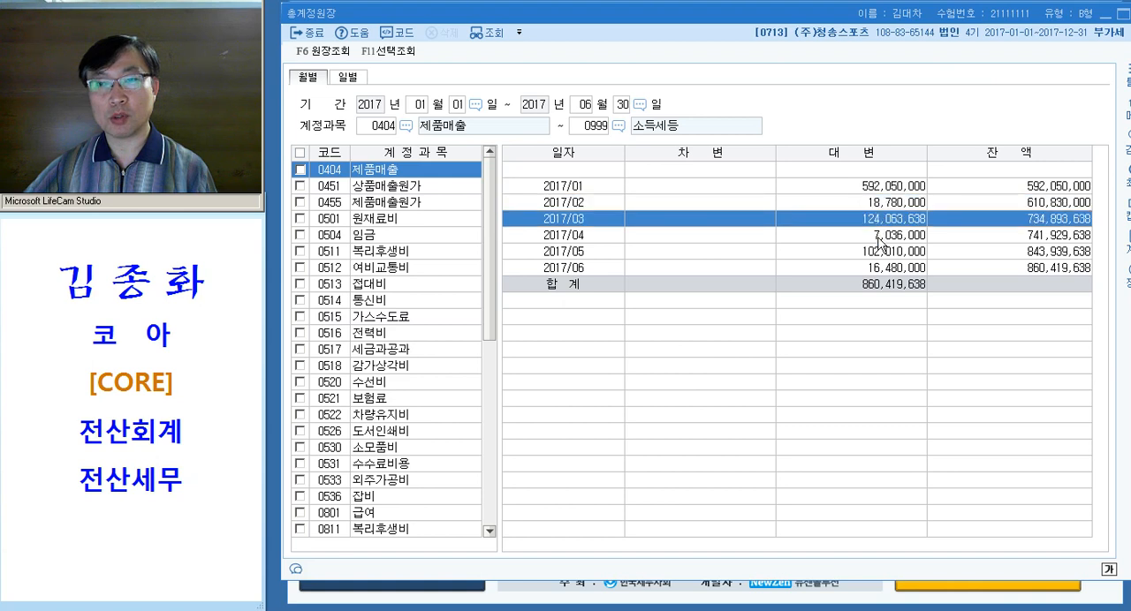
pyautogui.click(886, 253)
pyautogui.click(886, 221)
pyautogui.click(889, 187)
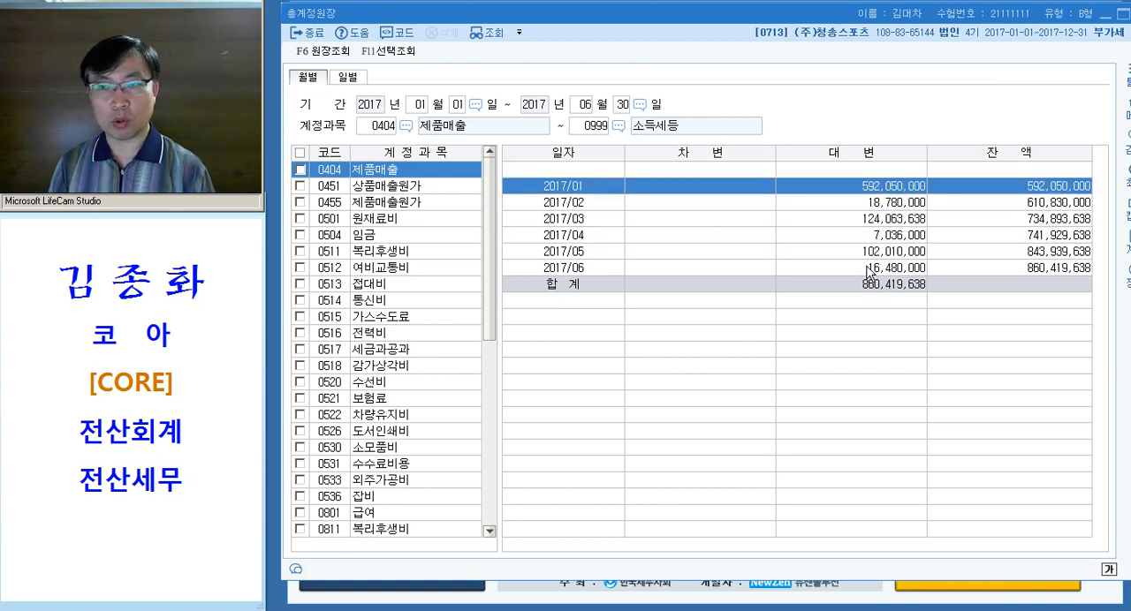
pyautogui.click(681, 610)
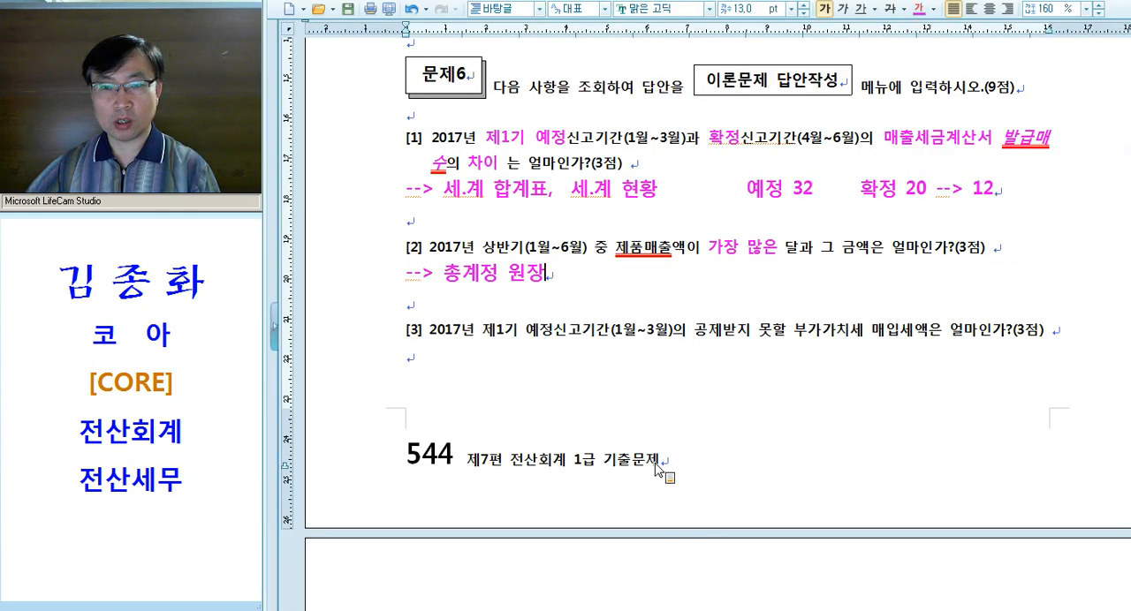
pyautogui.write('592,050,000')
# Review the monthly 제품매출 amounts in KcLep again and append "- 7,036,000 =" after 592,050,000 in the Hangul document
pyautogui.hotkey('alt', 'Tab')
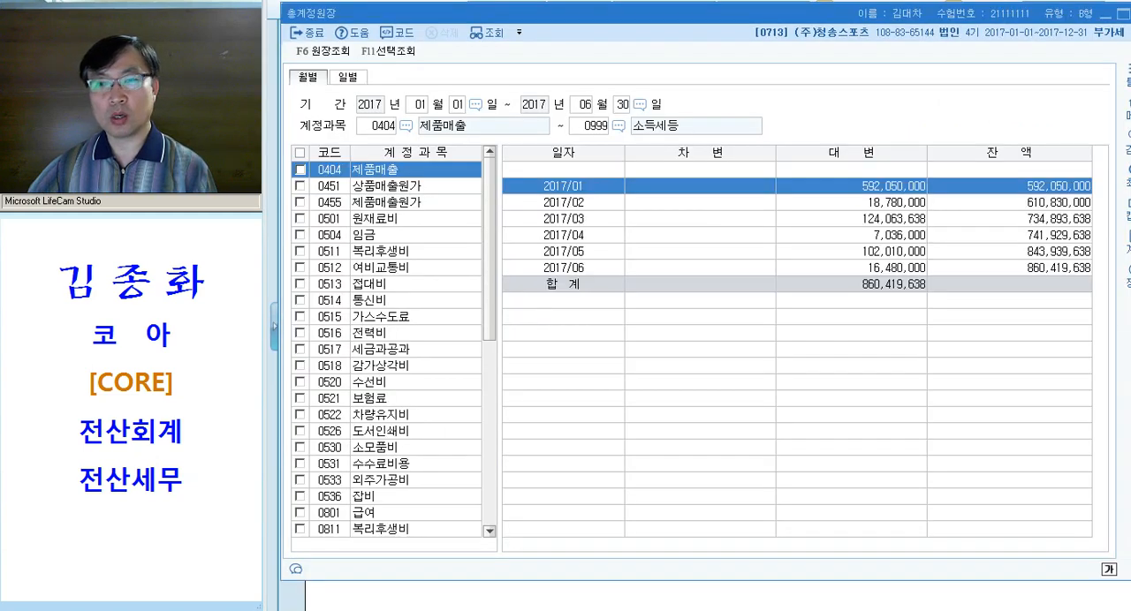
pyautogui.click(882, 219)
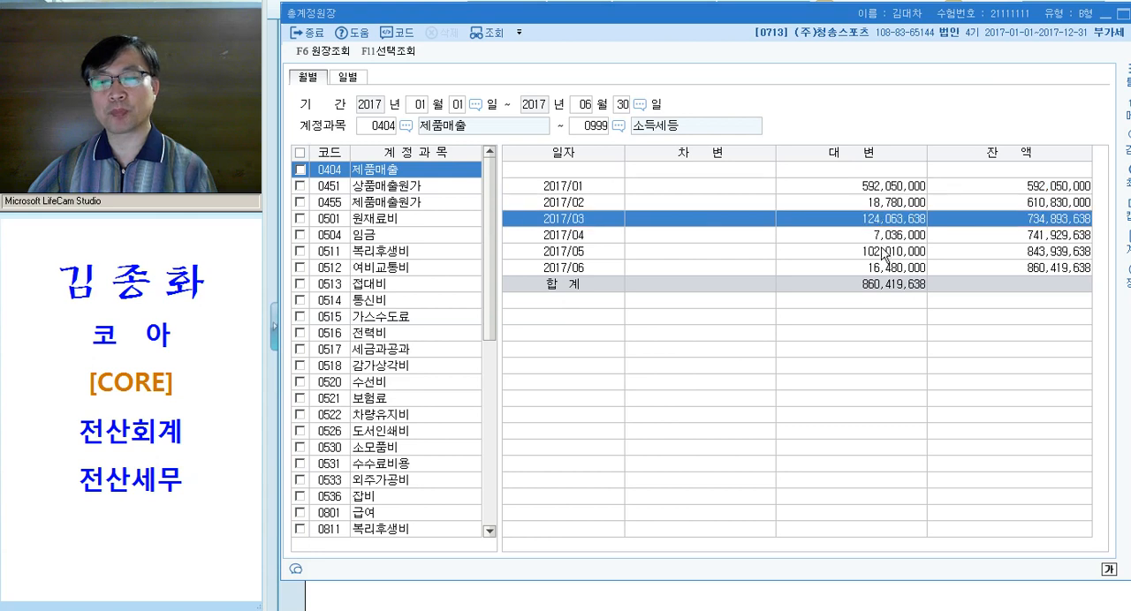
pyautogui.click(885, 188)
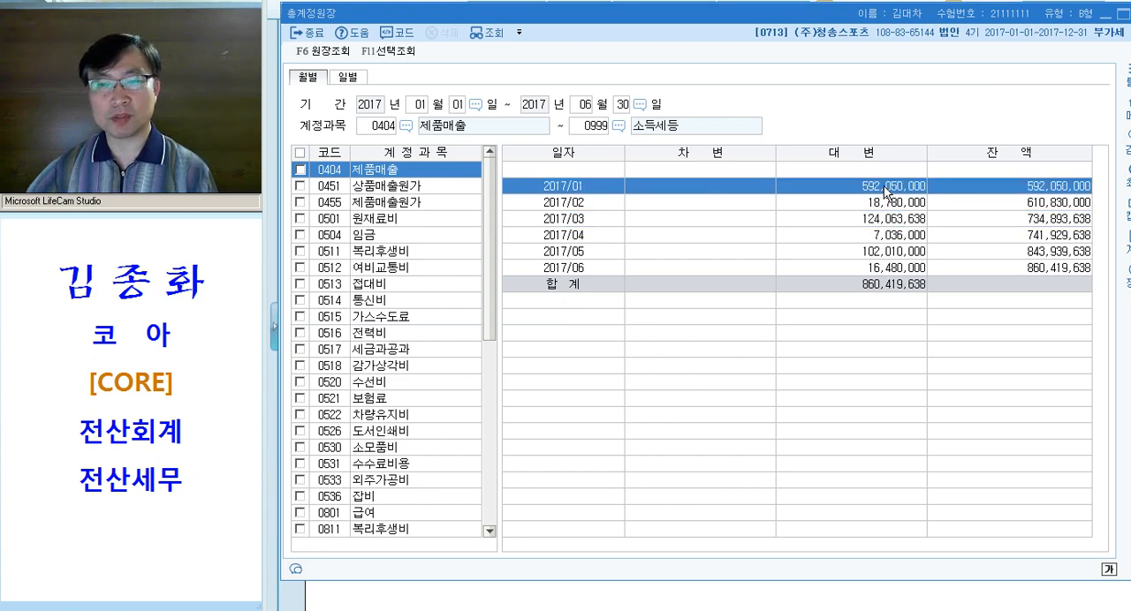
pyautogui.click(889, 236)
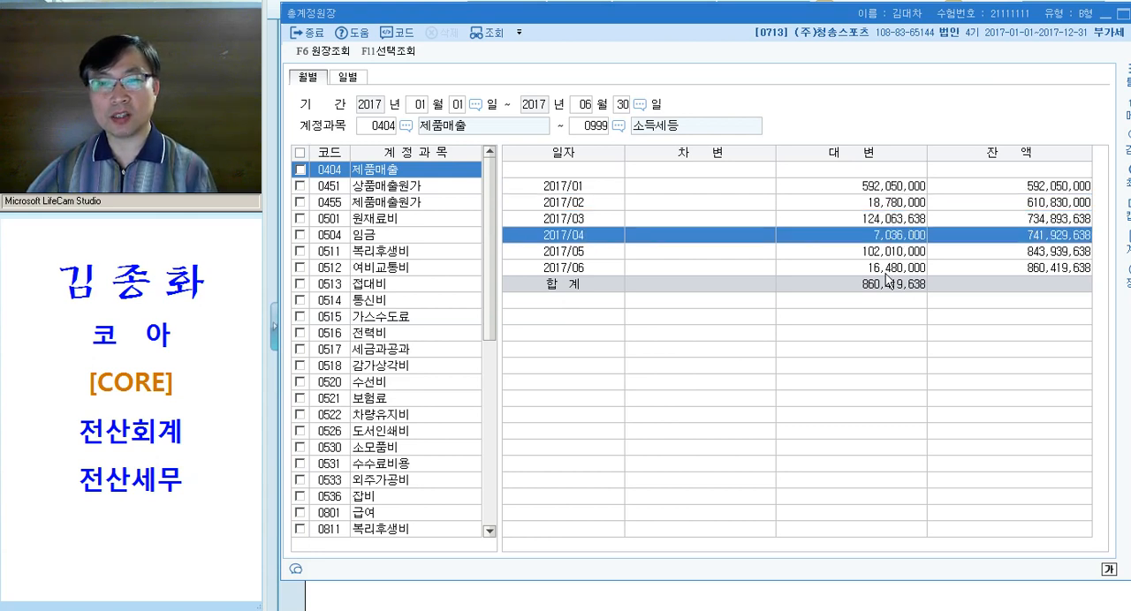
pyautogui.hotkey('alt', 'Tab')
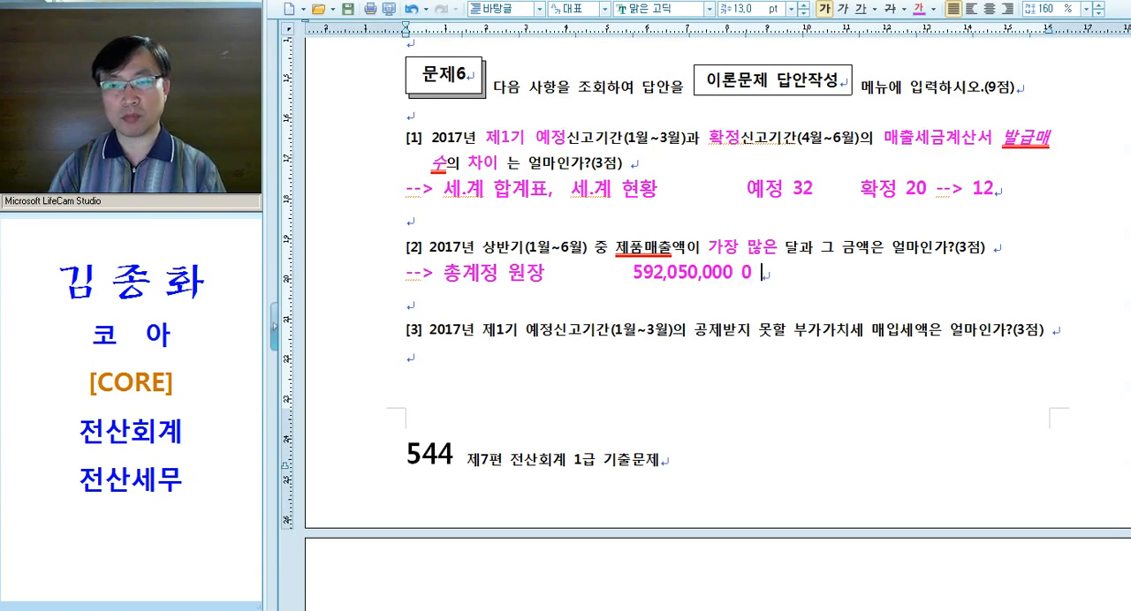
pyautogui.write('- 7,036,0')
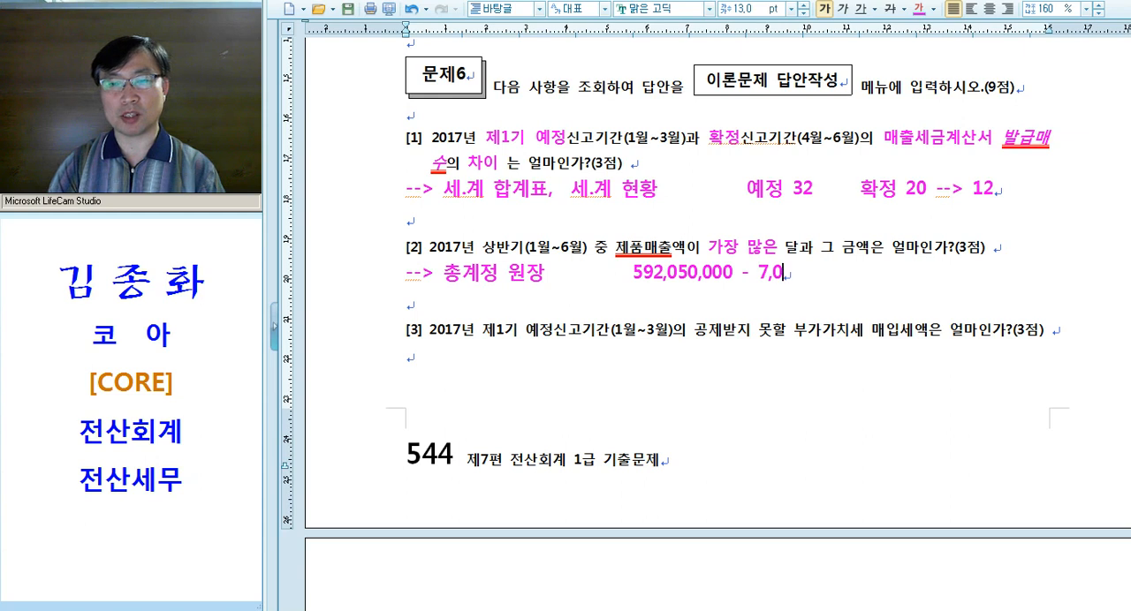
pyautogui.write('0 0 =')
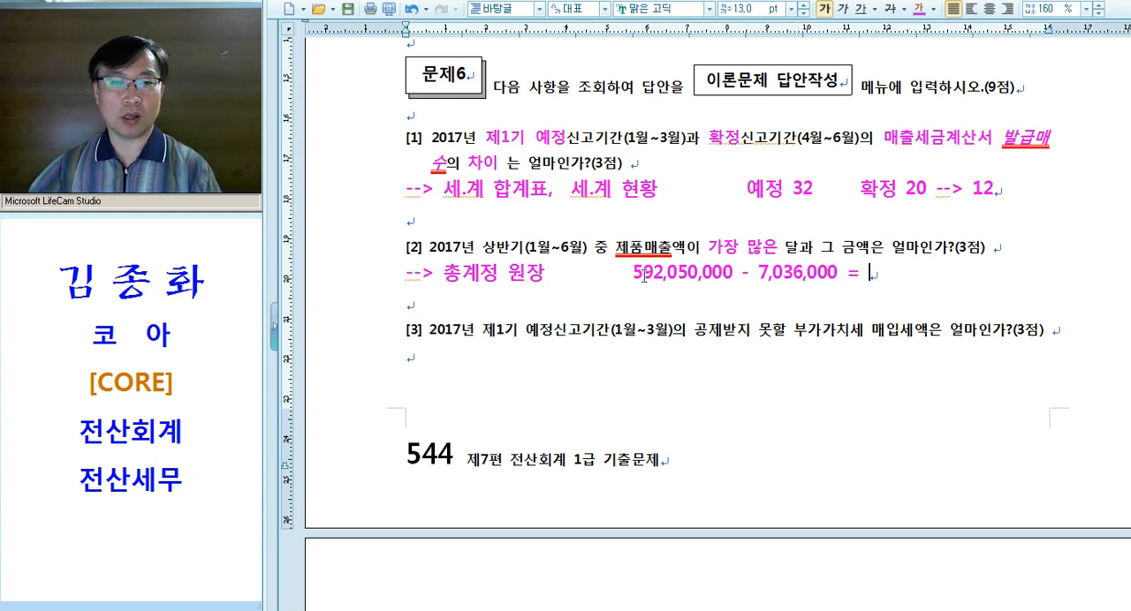
# Apply the red double underline to the amount 592,050,000 under question [2]
pyautogui.moveTo(633, 274); pyautogui.dragTo(732, 275)
pyautogui.click(859, 9)
pyautogui.click(802, 304)
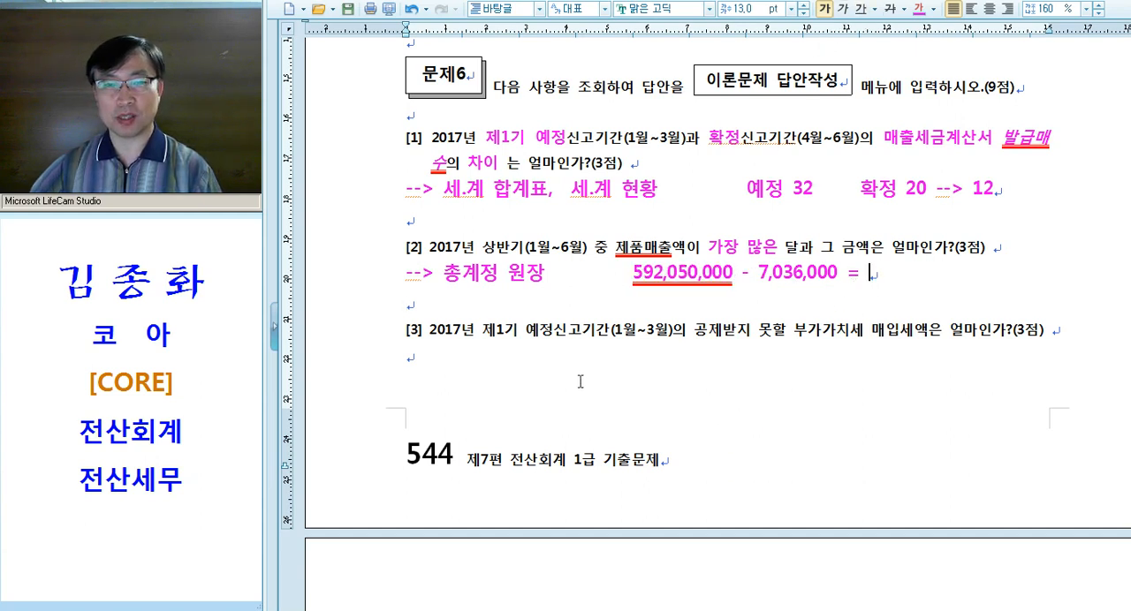
# Write "-->" under question [3] and apply the magenta formatting to "제1기 예정" and "공제받지 못할 부가가치세 매입세액"
pyautogui.click(493, 369)
pyautogui.write('-->')
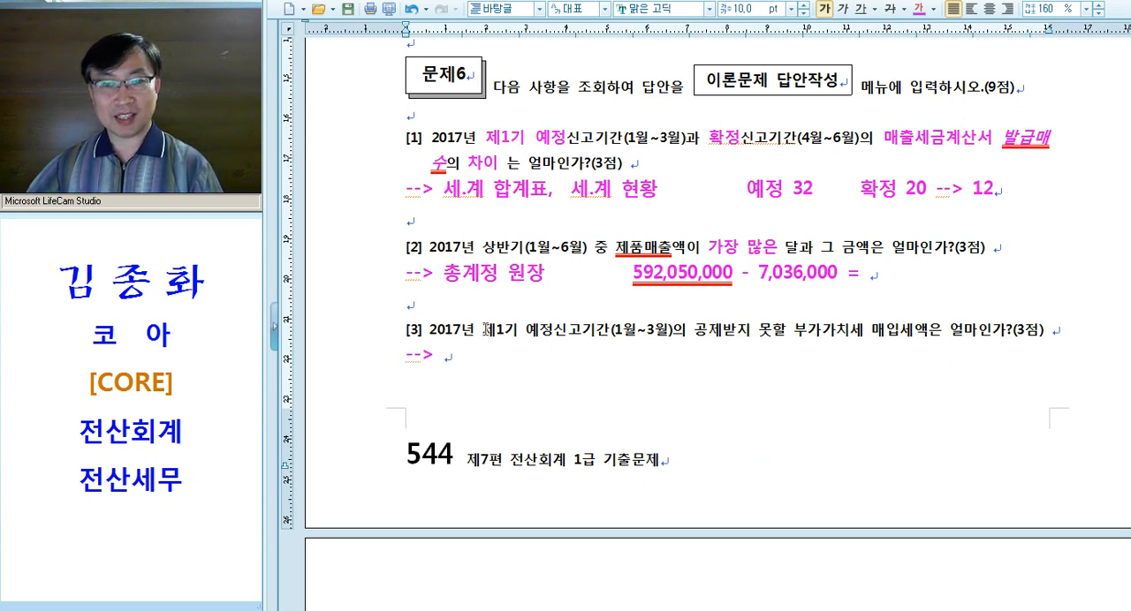
pyautogui.moveTo(482, 330); pyautogui.dragTo(555, 330)
pyautogui.hotkey('alt', 'c')
pyautogui.click(679, 380)
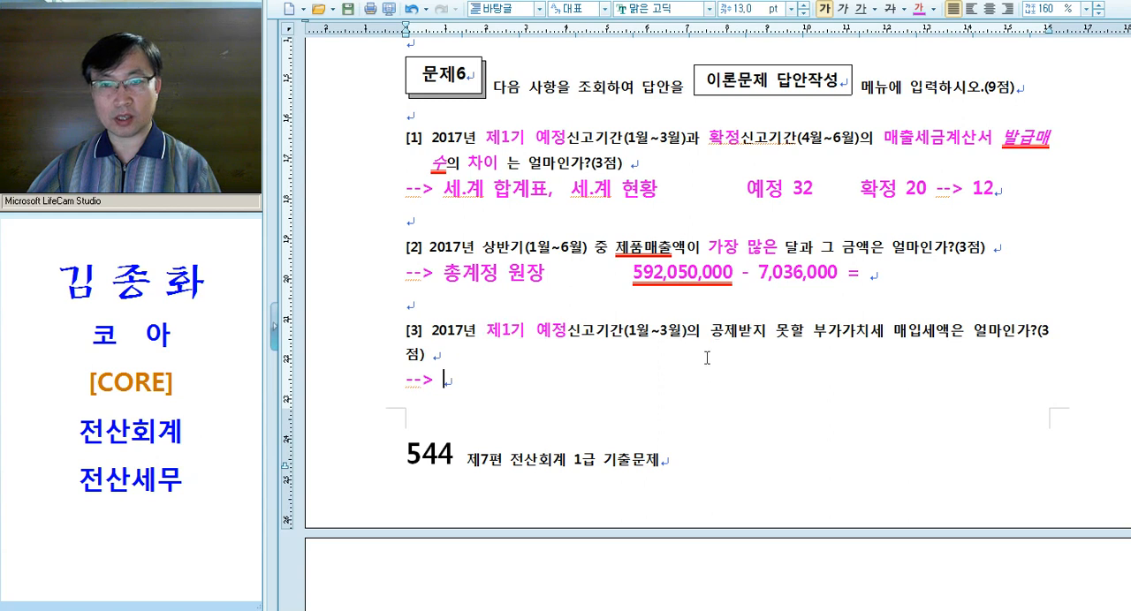
pyautogui.moveTo(708, 334); pyautogui.dragTo(945, 334)
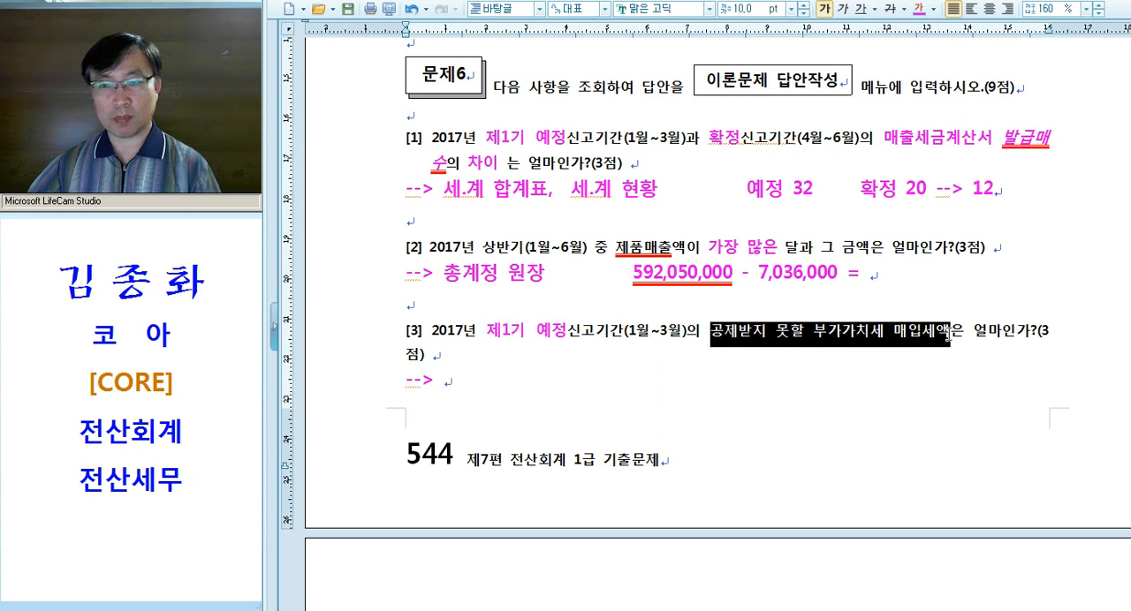
pyautogui.hotkey('alt', 'c')
pyautogui.click(828, 351)
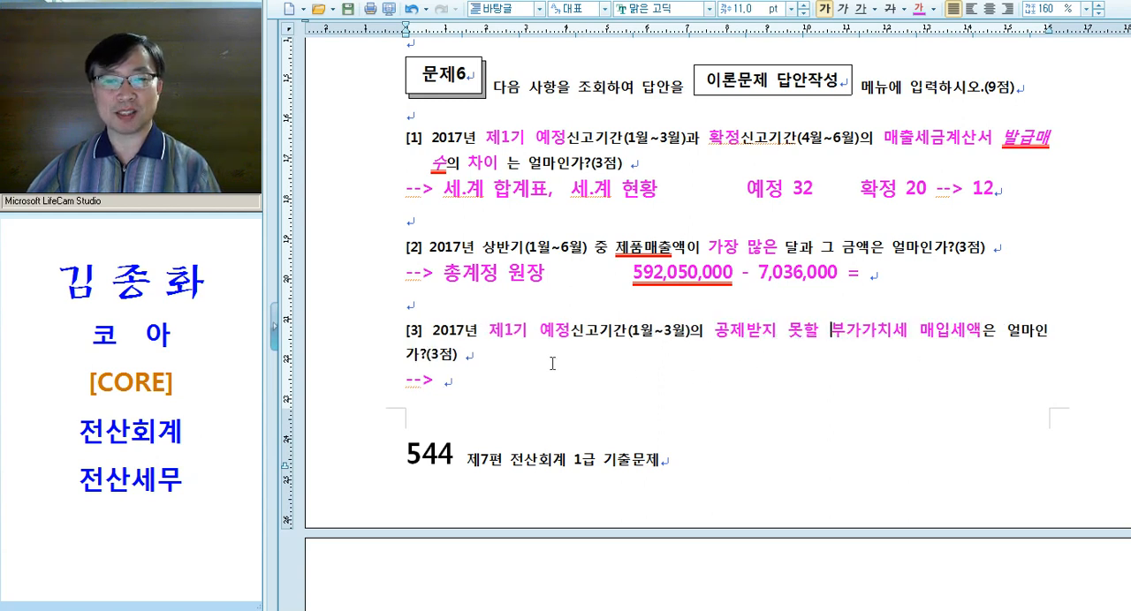
# Set a hanging indent at "2017년" in question [3] and join the "-->" line onto the end of the question
pyautogui.click(431, 334)
pyautogui.hotkey('shift', 'Tab')
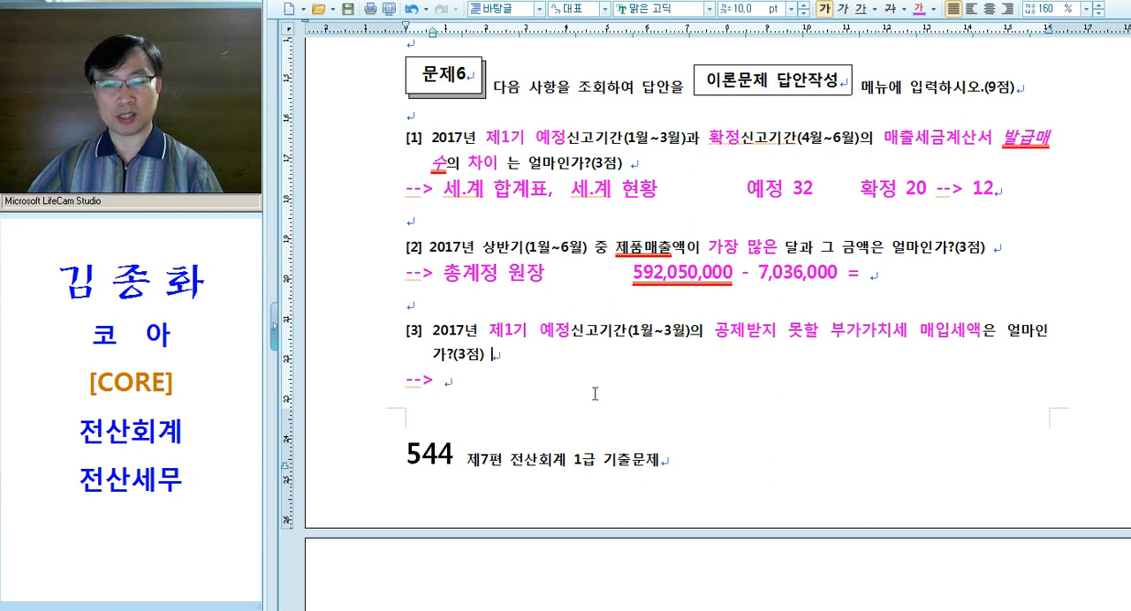
pyautogui.press('Delete')
pyautogui.press('End')
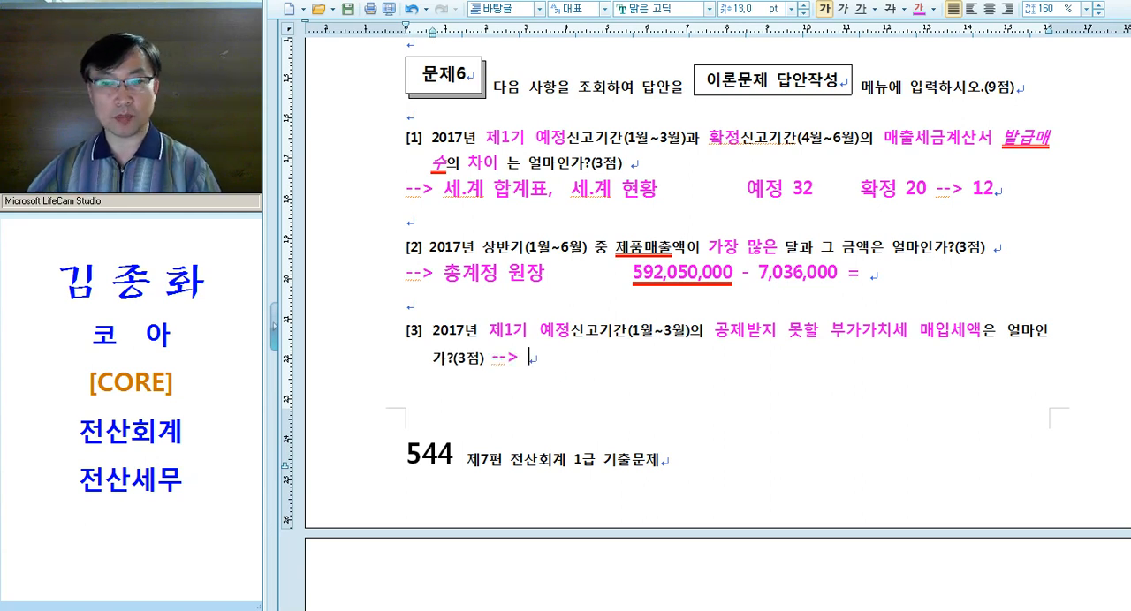
# Write "매입매출장, 부가세신고서" after the "-->" under question [3]
pyautogui.write('매')
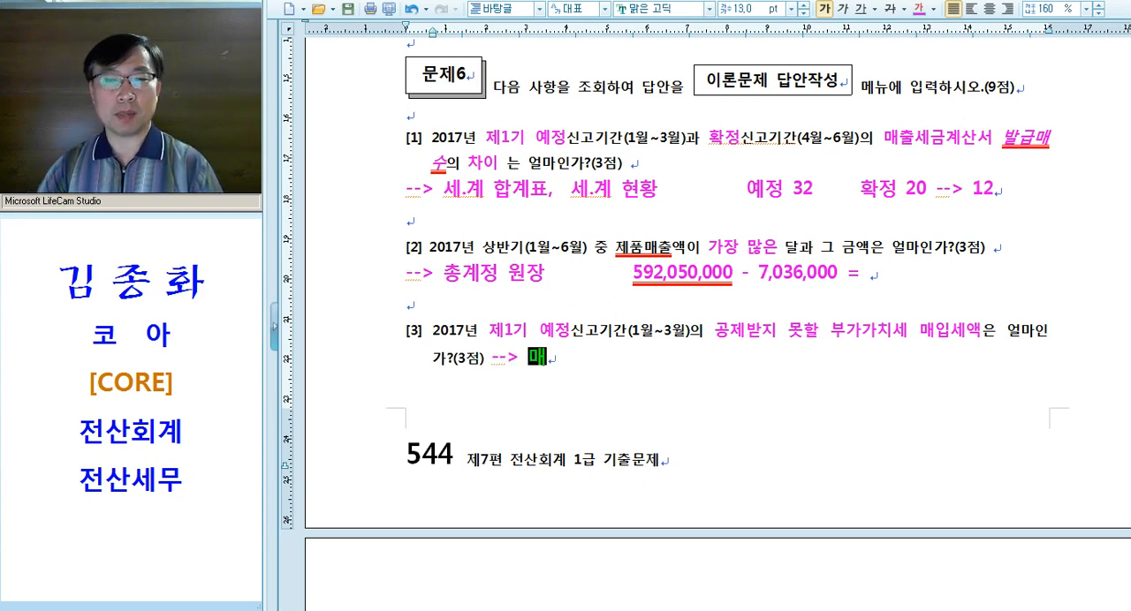
pyautogui.write('이매출장')
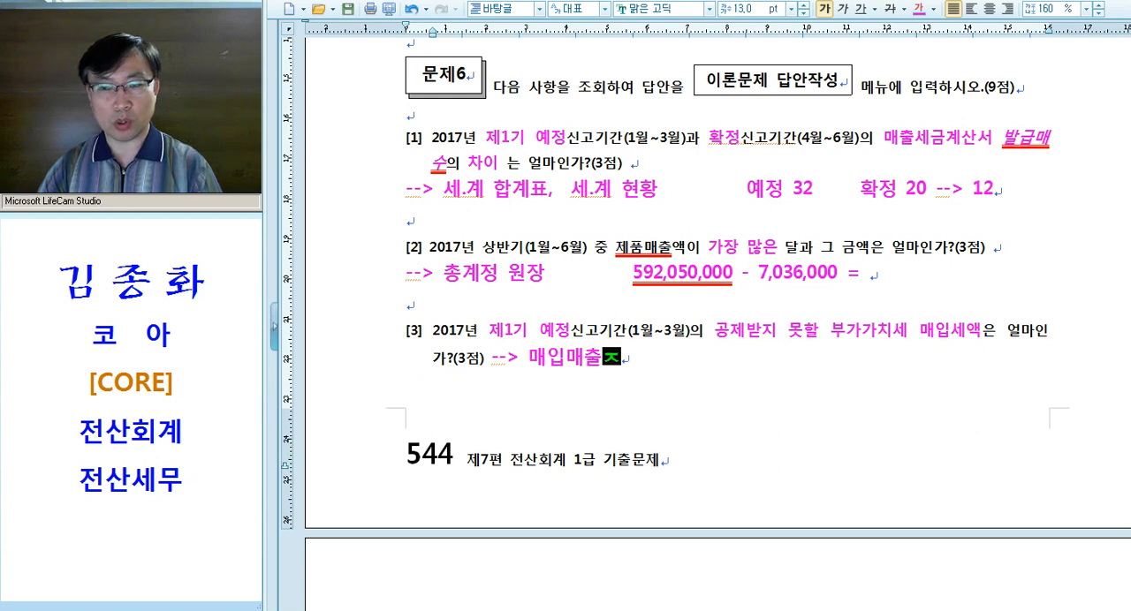
pyautogui.write(',')
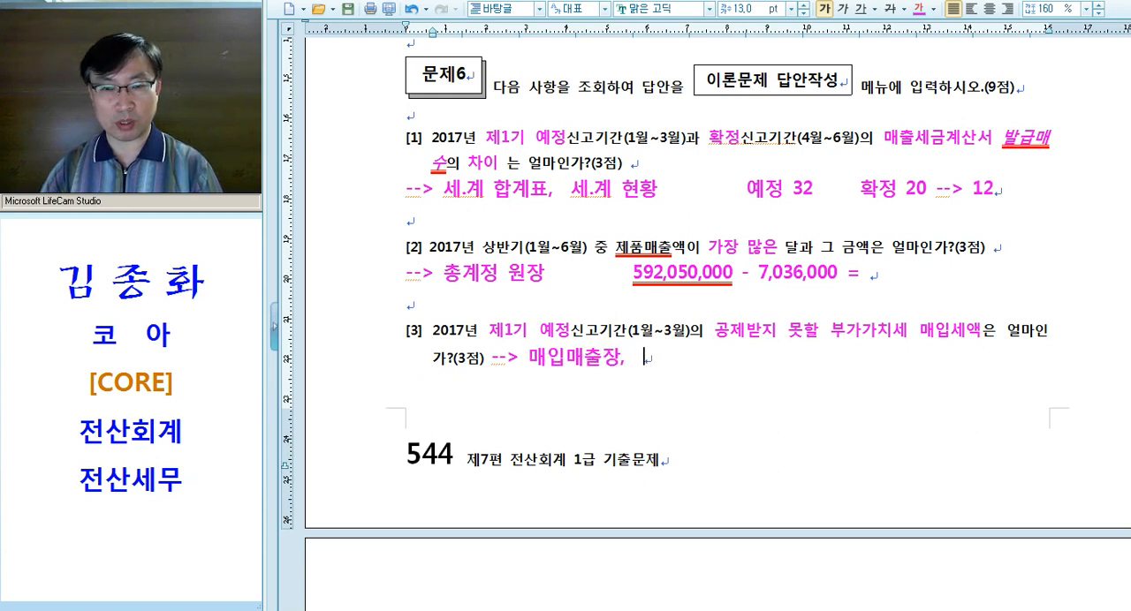
pyautogui.moveTo(919, 331); pyautogui.dragTo(982, 332)
pyautogui.click(673, 375)
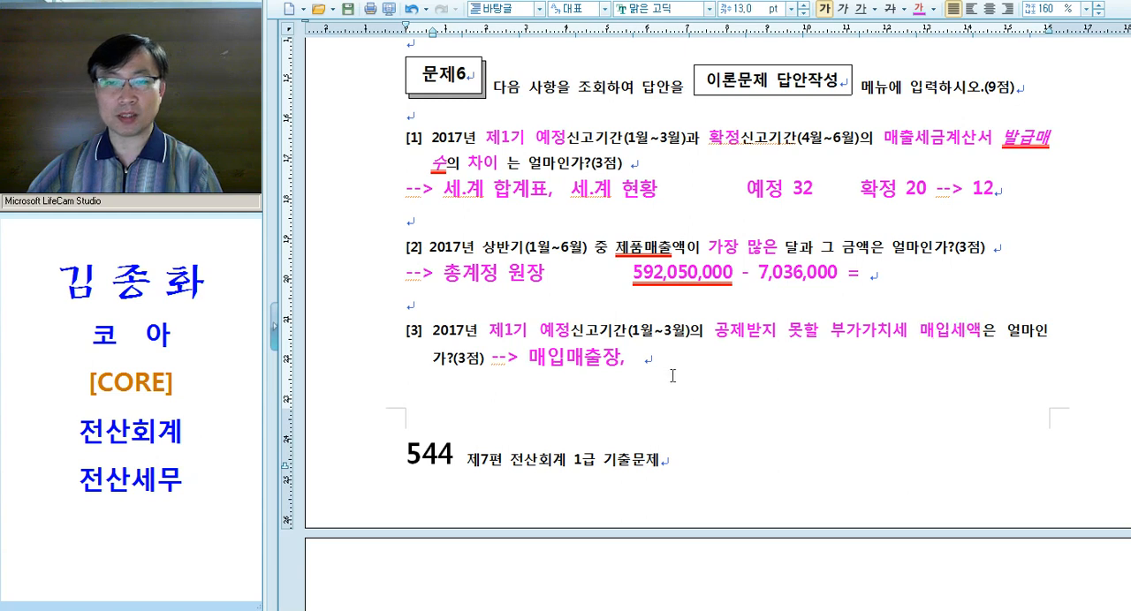
pyautogui.write('부가세신고')
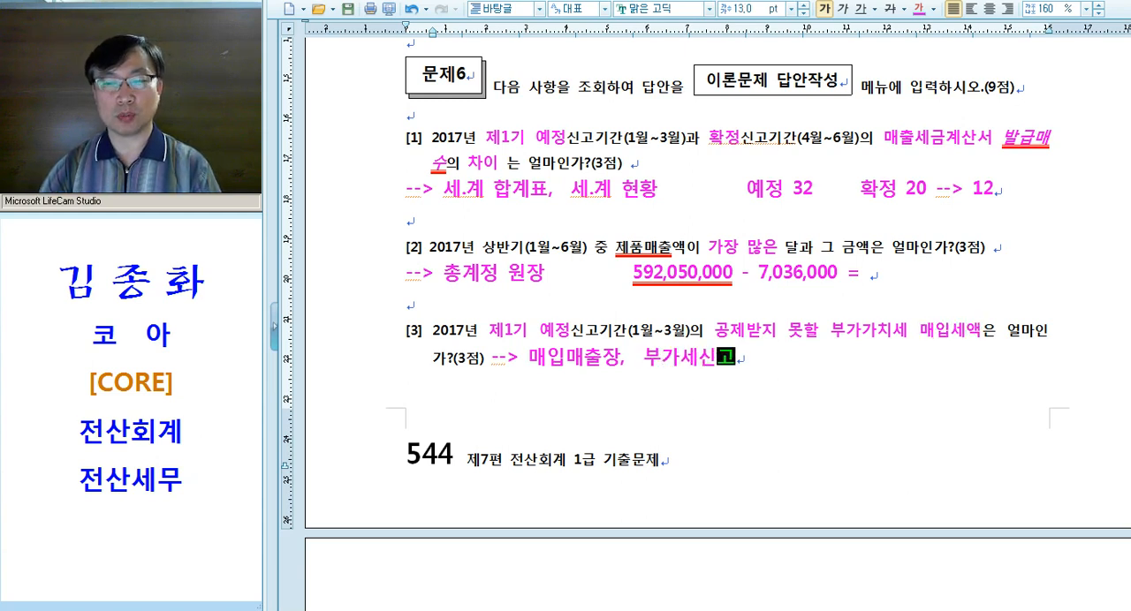
pyautogui.write('서')
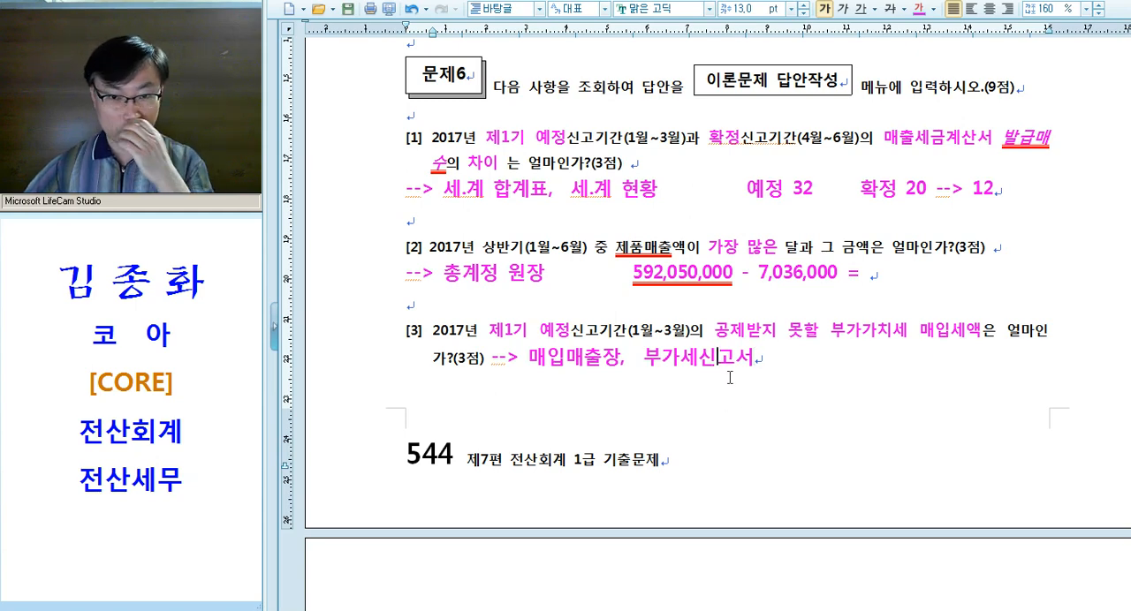
# Switch to KcLep, close the open ledger and open 매입매출장
pyautogui.hotkey('alt', 'Tab')
pyautogui.click(784, 290)
pyautogui.press('Escape')
pyautogui.press('Escape')
pyautogui.hotkey('alt', 'Tab')
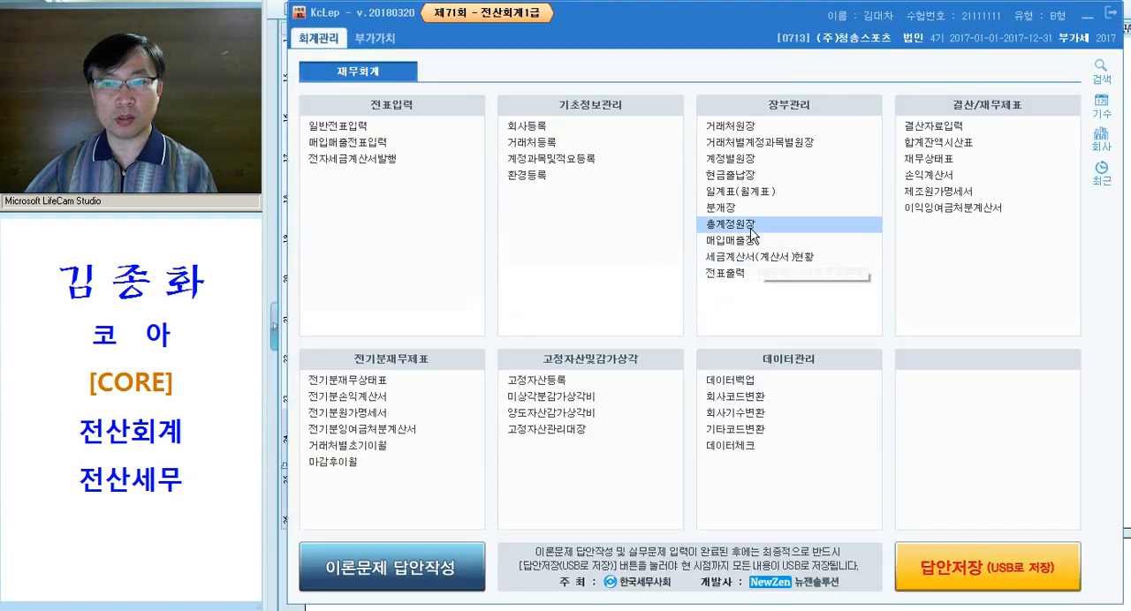
pyautogui.press('ctrl')
pyautogui.press('ctrl')
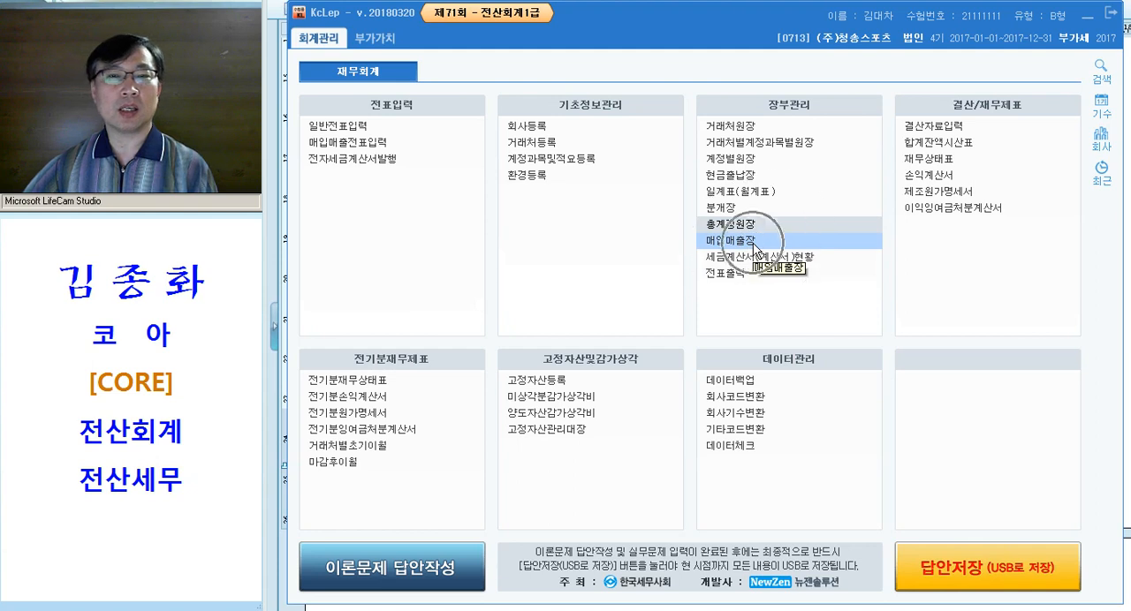
pyautogui.click(755, 251)
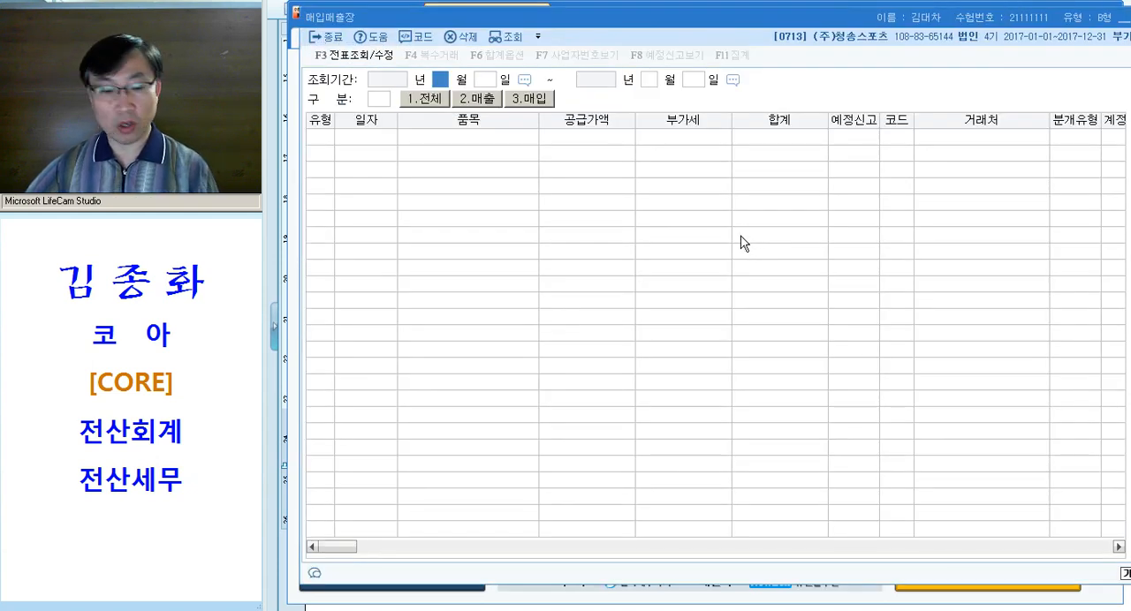
# Query the 매입매출장 for 2017-01-01 to 2017-03-31 with 구분 3.매입 and 유형 54.불공
pyautogui.write('0103')
pyautogui.press('Left')
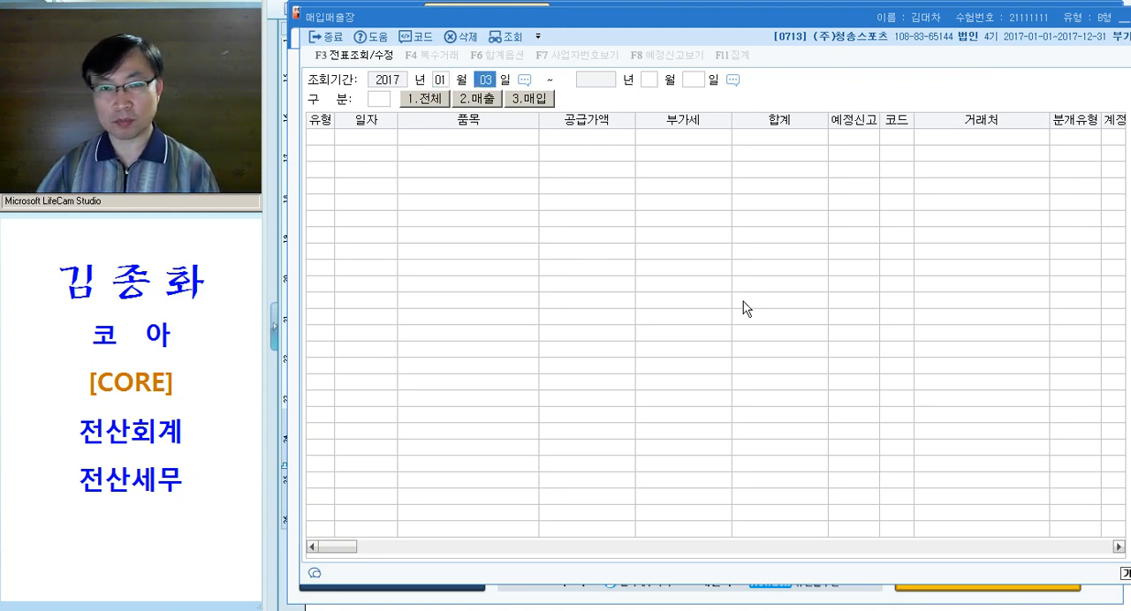
pyautogui.write('0103')
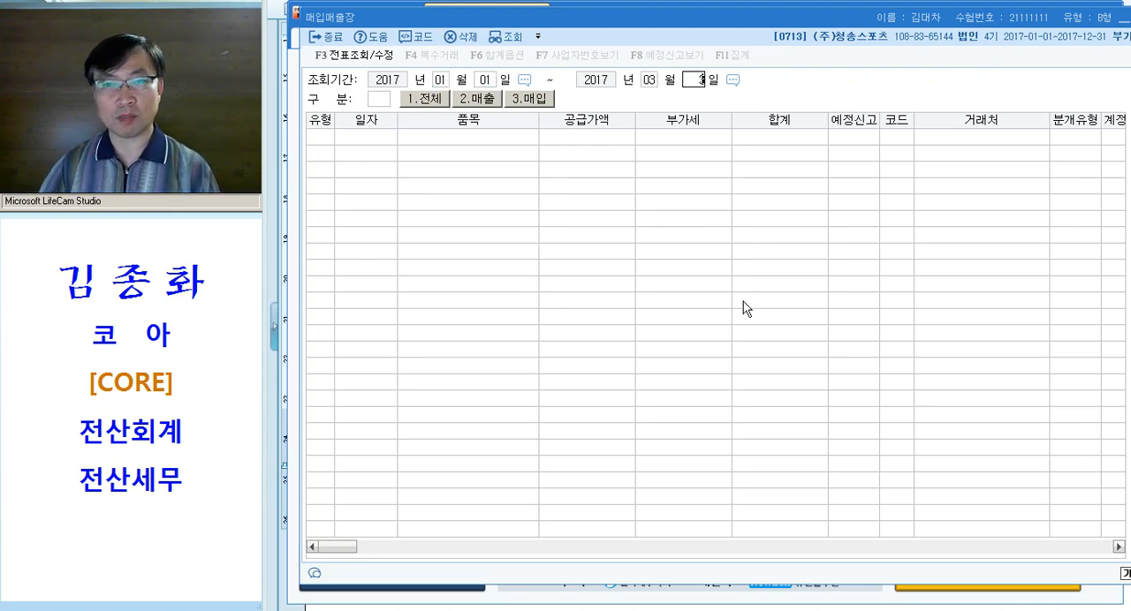
pyautogui.write('31')
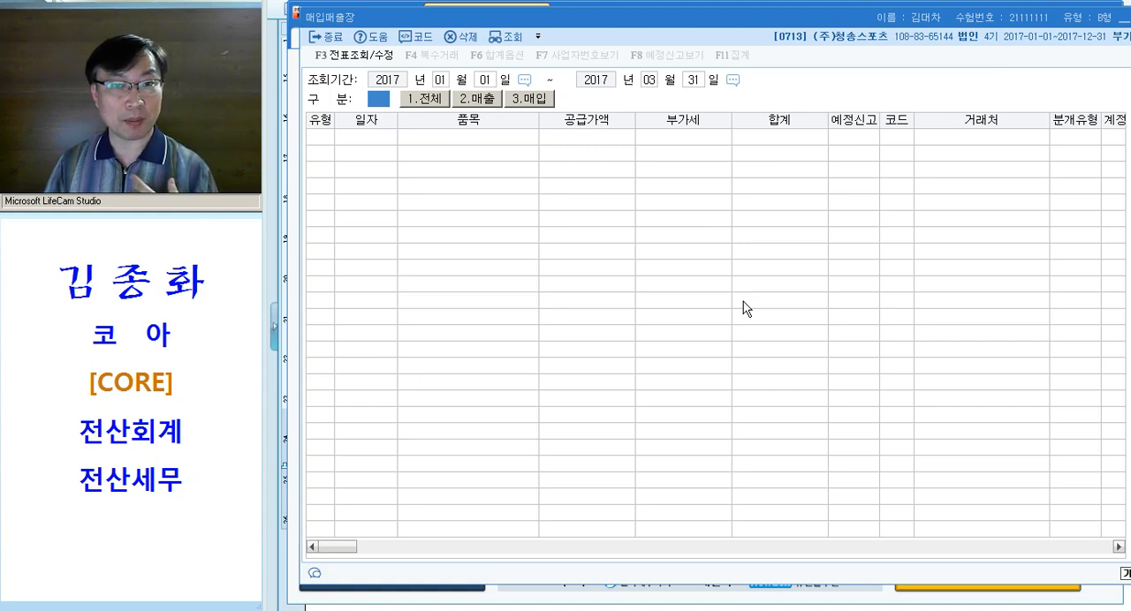
pyautogui.write('3')
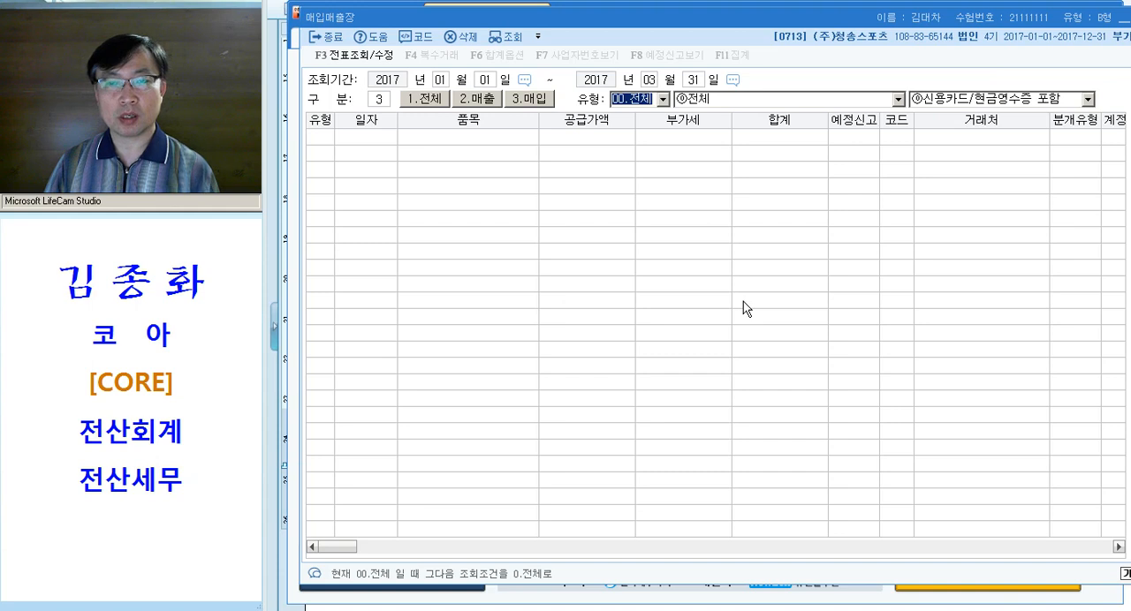
pyautogui.click(663, 100)
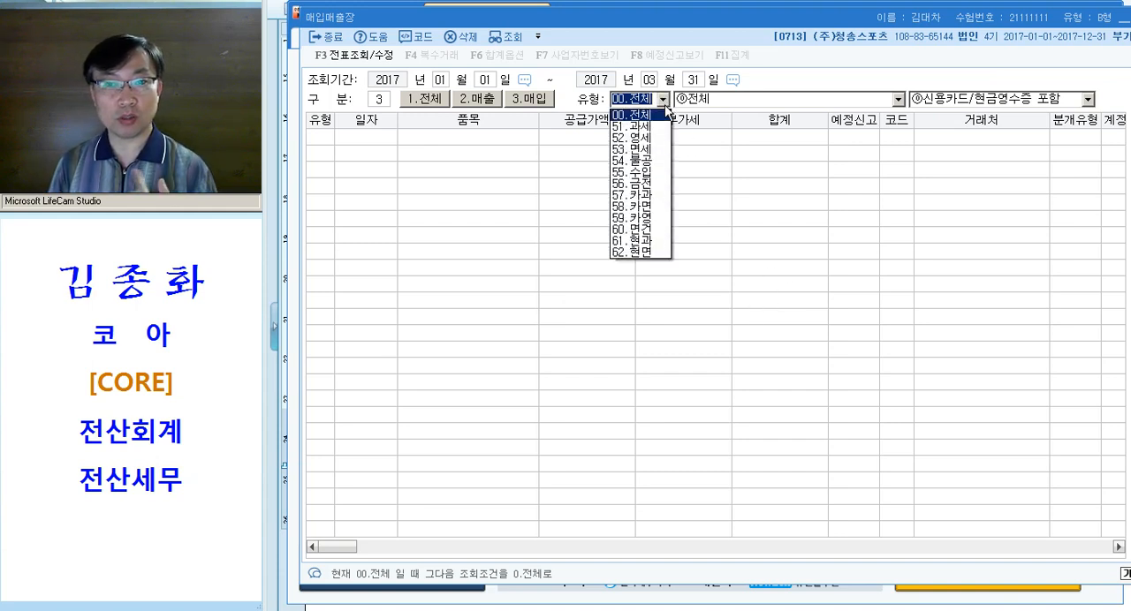
pyautogui.write('54')
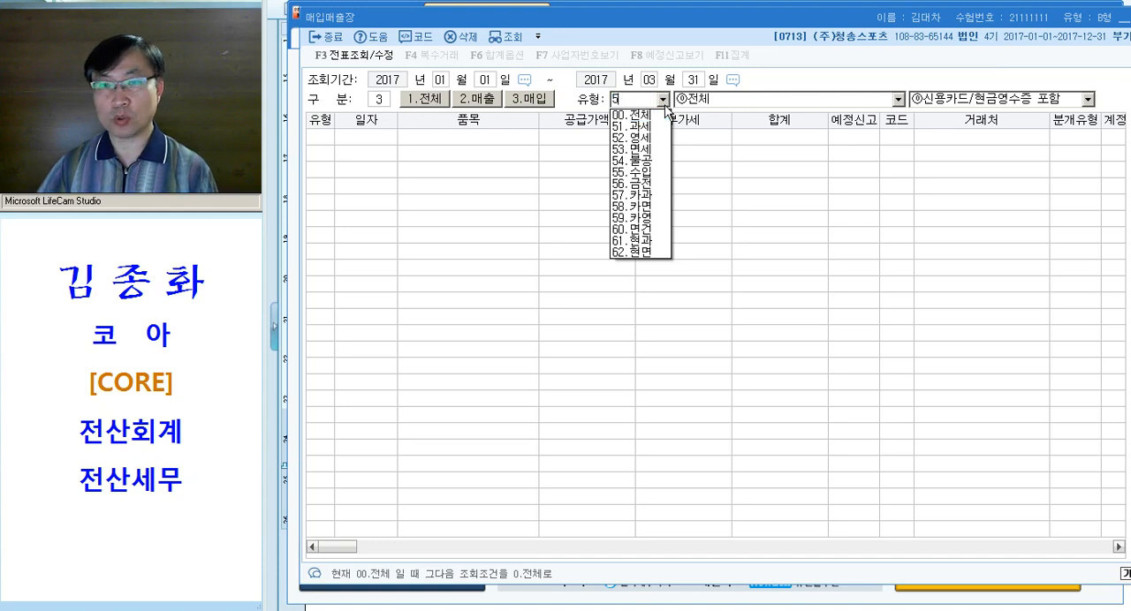
pyautogui.press('Return')
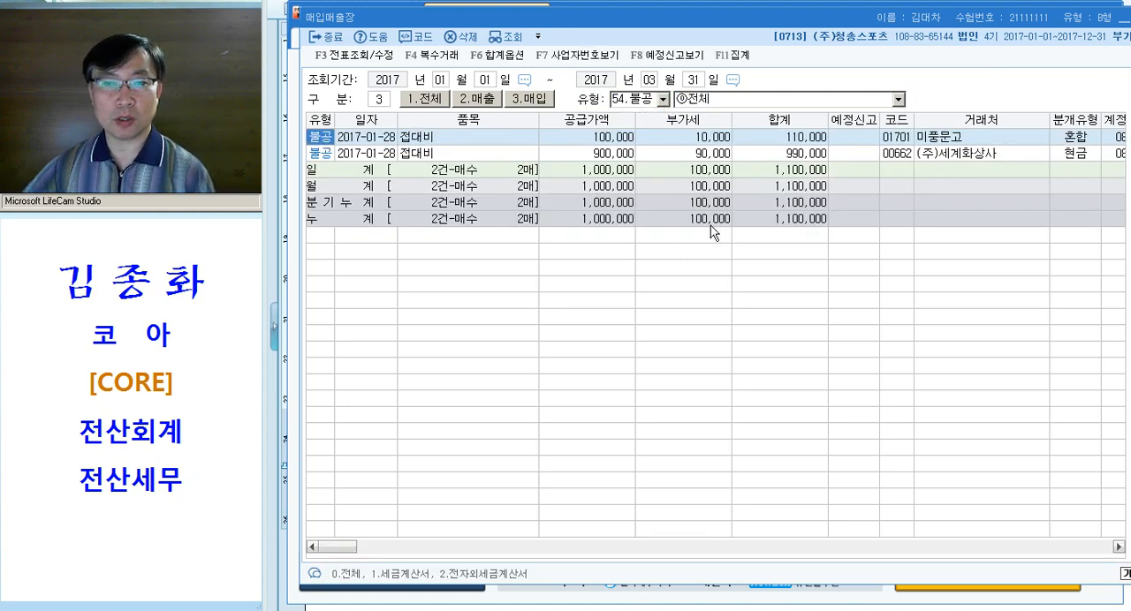
# Check the quarterly cumulative 부가세 amount and write "100,000" after 부가세신고서 in the Hangul document
pyautogui.click(712, 190)
pyautogui.click(711, 204)
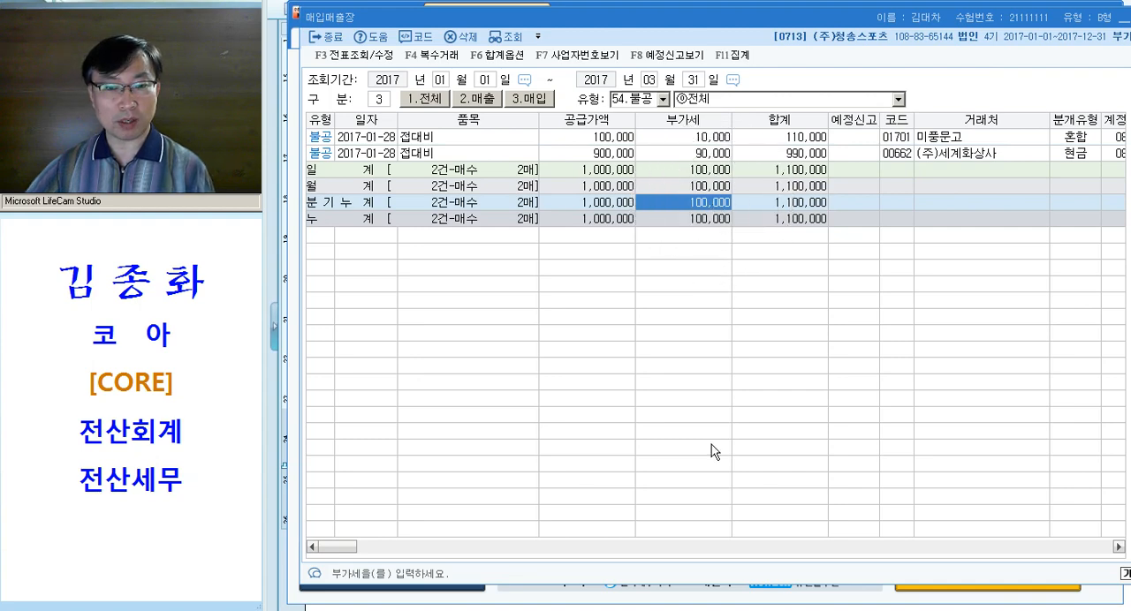
pyautogui.hotkey('alt', 'Tab')
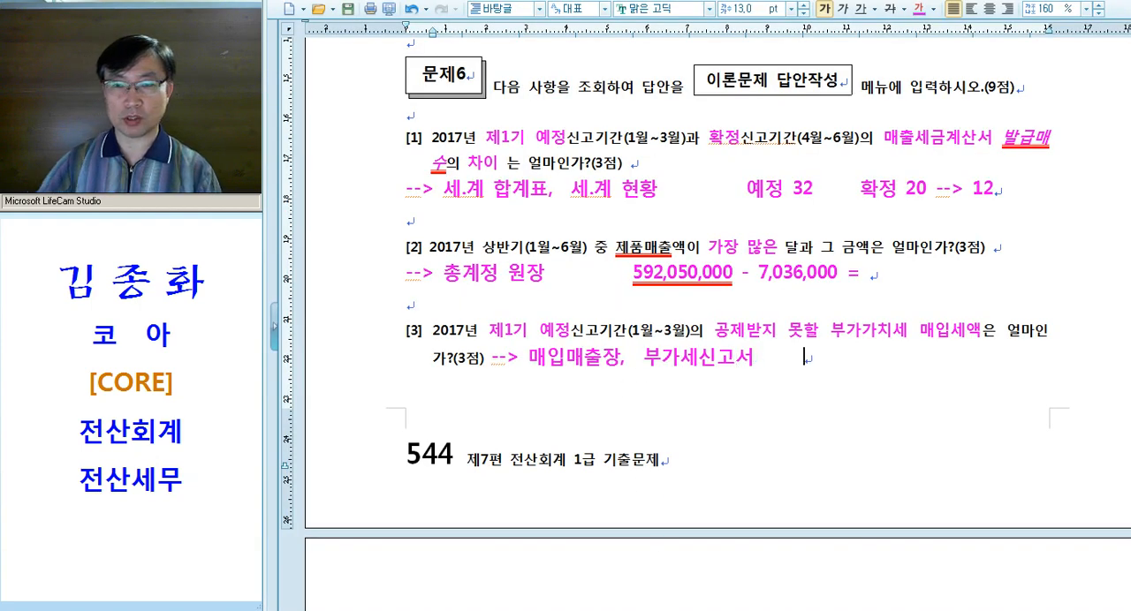
pyautogui.write('100,000')
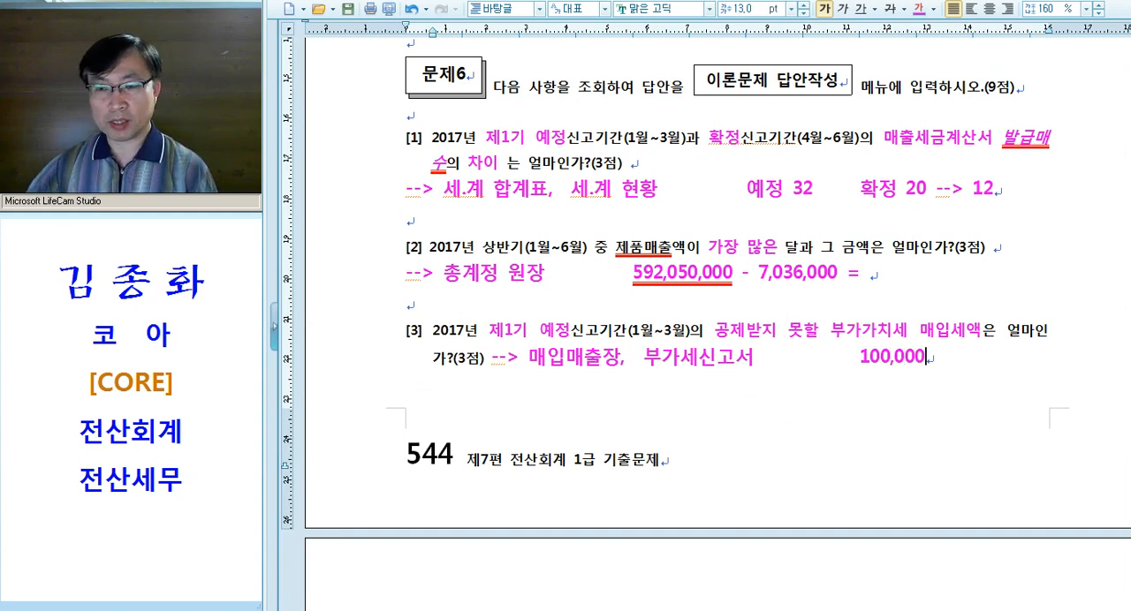
# Return to KcLep, close 매입매출장 and open 부가가치세신고서
pyautogui.hotkey('alt', 'Tab')
pyautogui.click(500, 198)
pyautogui.press('Escape')
pyautogui.hotkey('alt', 'Tab')
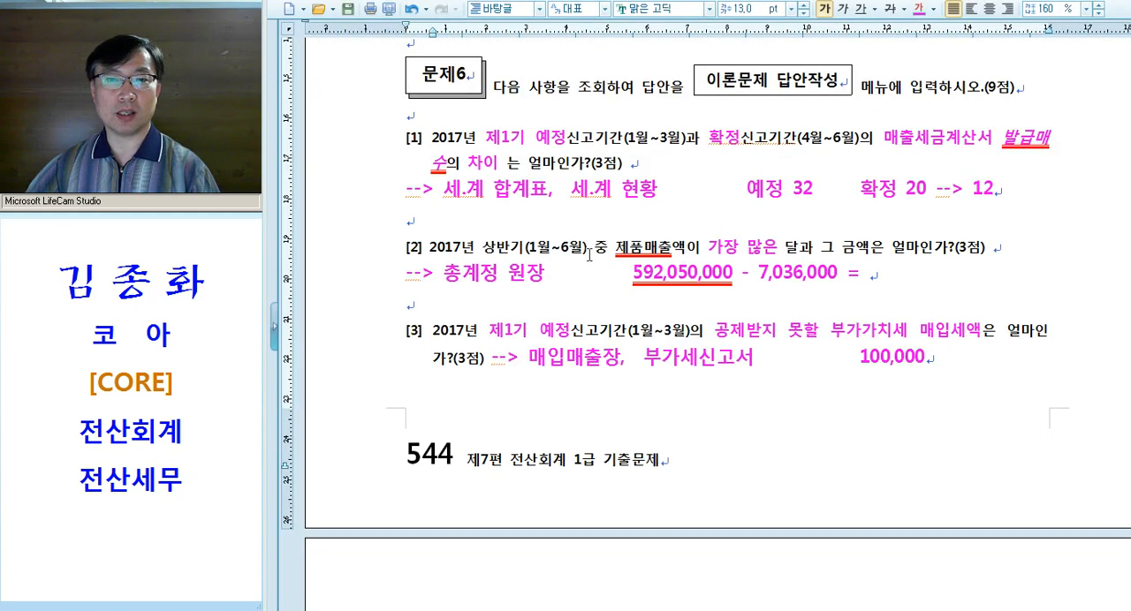
pyautogui.hotkey('alt', 'Tab')
pyautogui.click(374, 37)
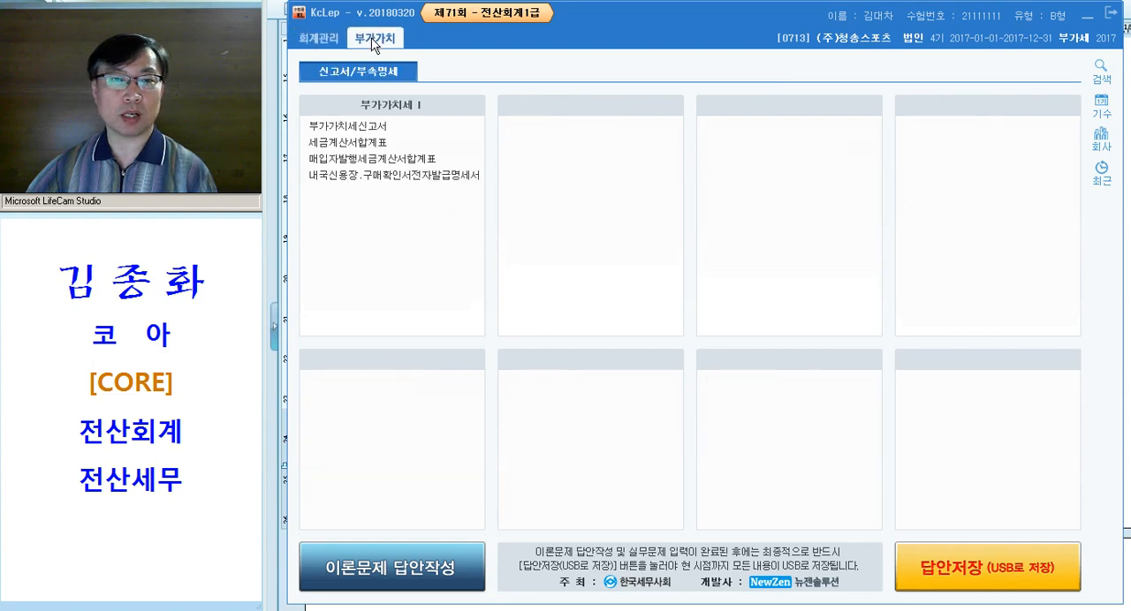
pyautogui.click(378, 131)
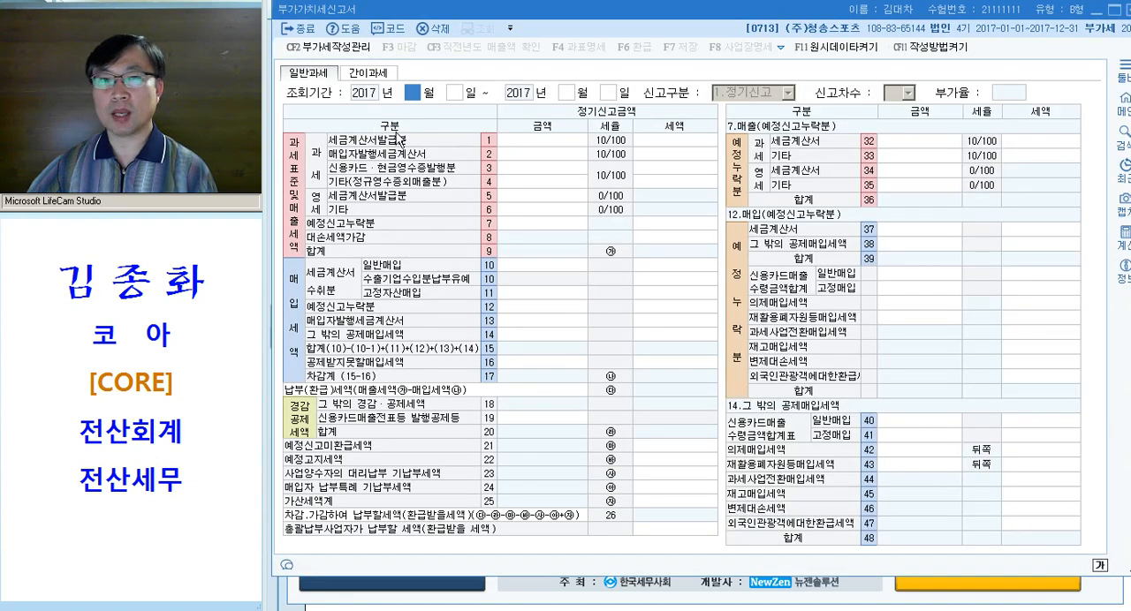
# Query the 부가가치세신고서 for 1월 1일 to 3월 31일, check the 공제받지못할매입세액 amounts on line 16, and close the return
pyautogui.write('1')
pyautogui.press('Return')
pyautogui.press('Return')
pyautogui.write('3')
pyautogui.press('Return')
pyautogui.press('Return')
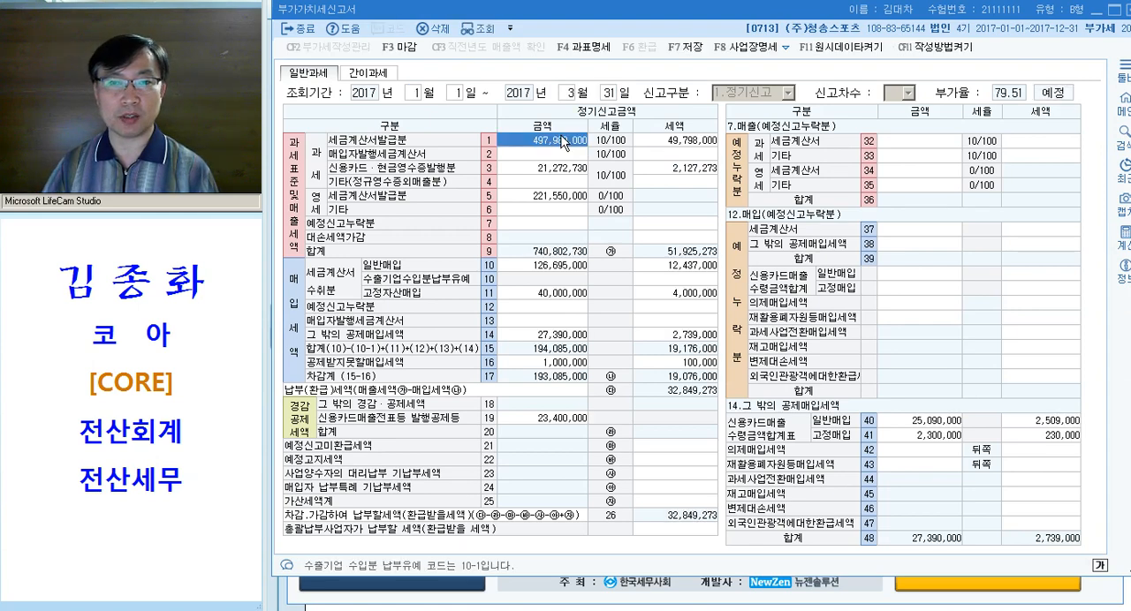
pyautogui.click(564, 366)
pyautogui.click(661, 363)
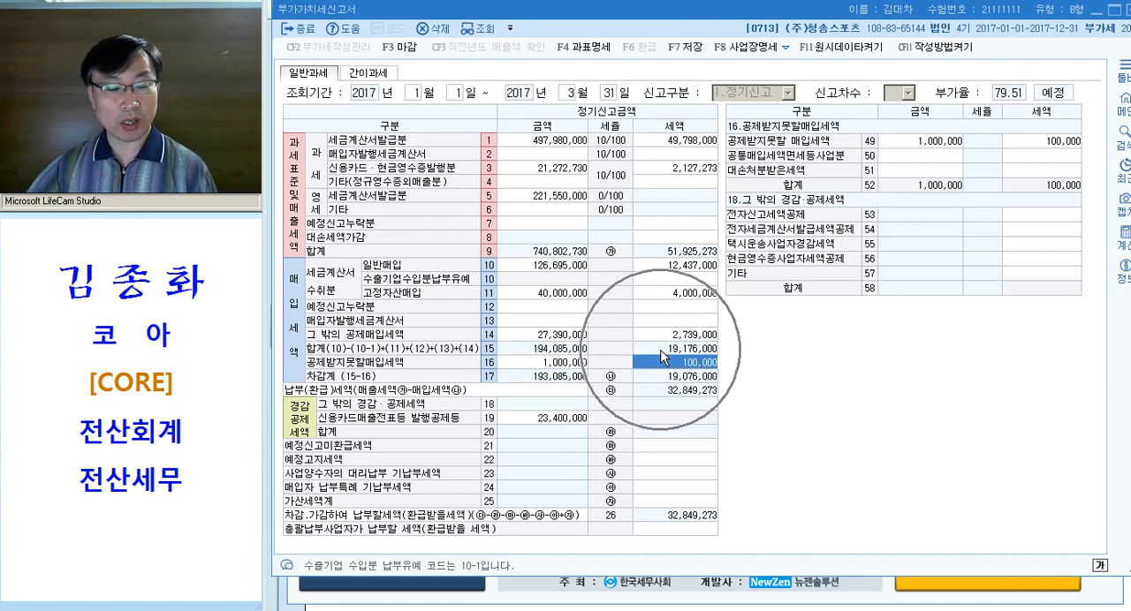
pyautogui.press('Escape')
pyautogui.press('Return')
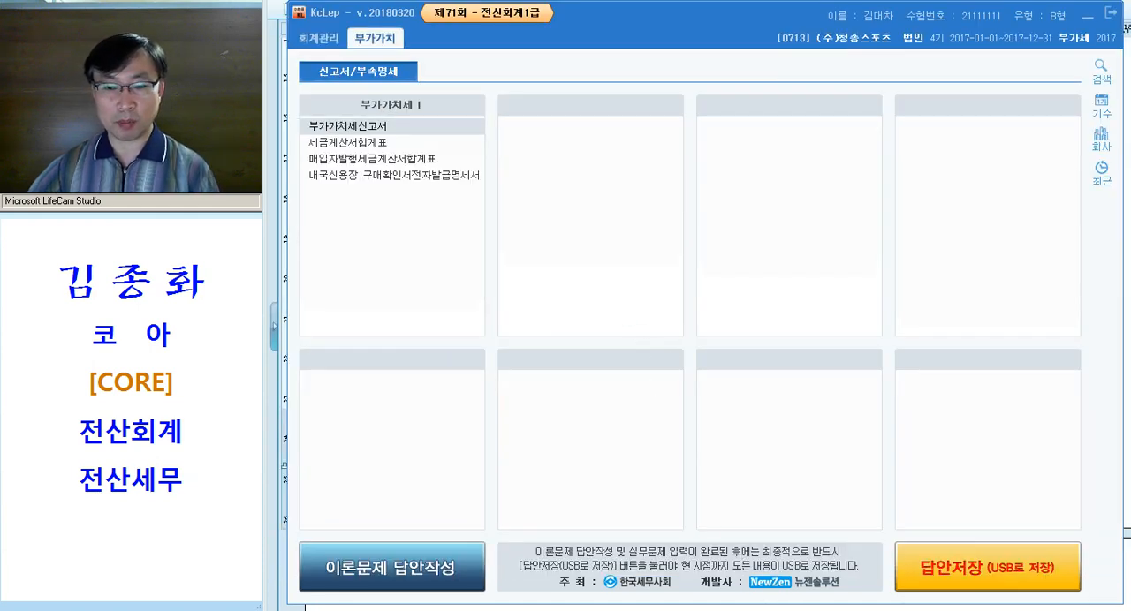
# Switch to the Hangul document and review the noted answers to questions [1] and [2]
pyautogui.hotkey('alt', 'Tab')
pyautogui.click(739, 347)
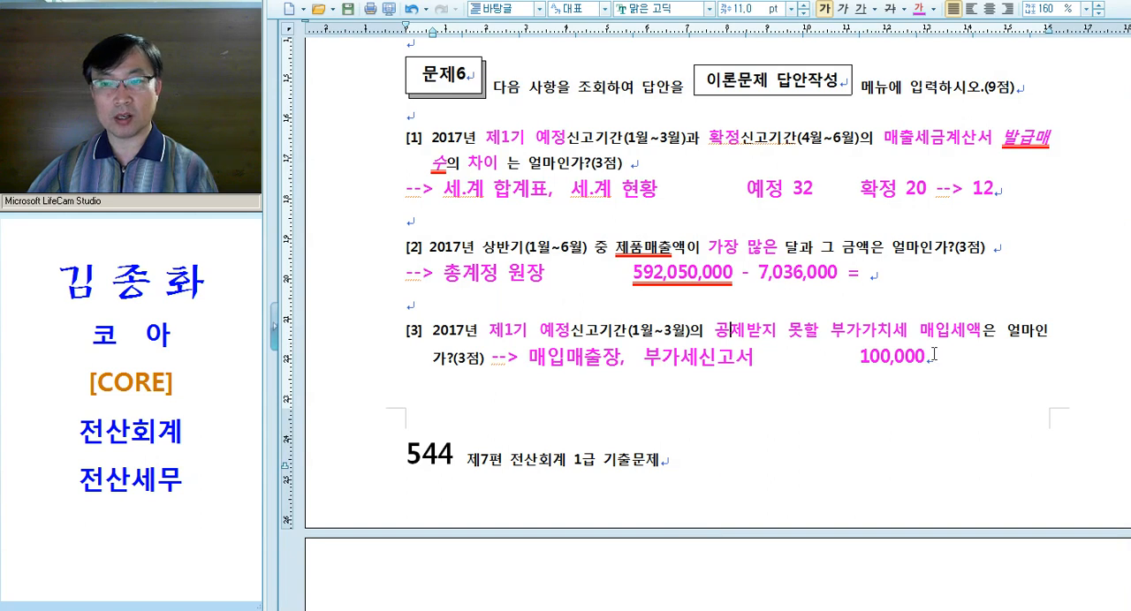
pyautogui.doubleClick(958, 189)
pyautogui.click(652, 273)
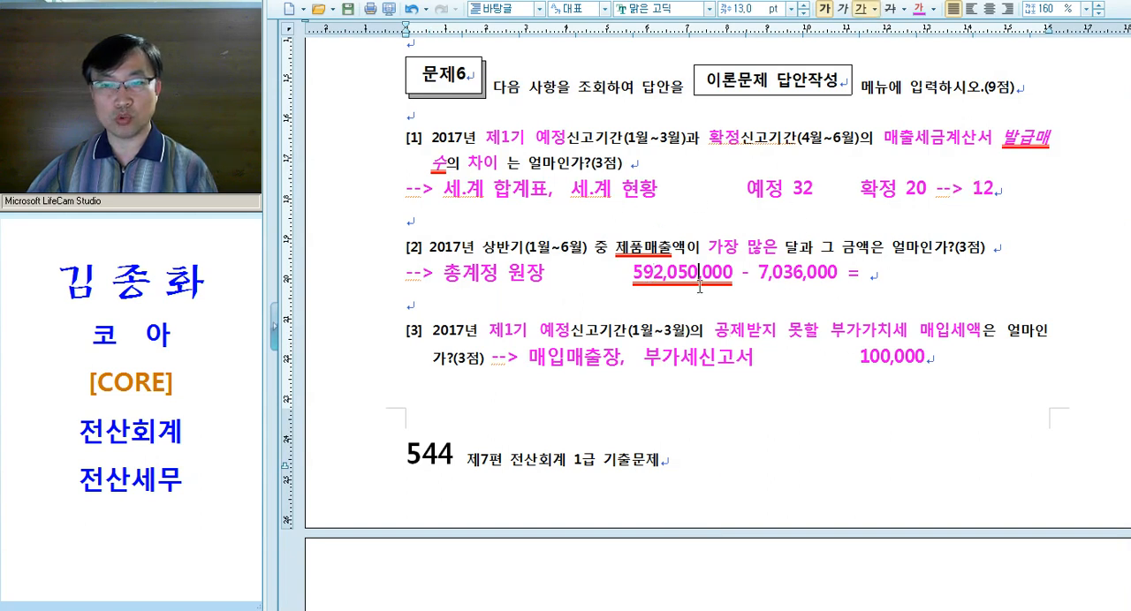
# Switch to KcLep, open the 이론문제 답안작성 form and mark answer 2 for 3번
pyautogui.hotkey('alt', 'Tab')
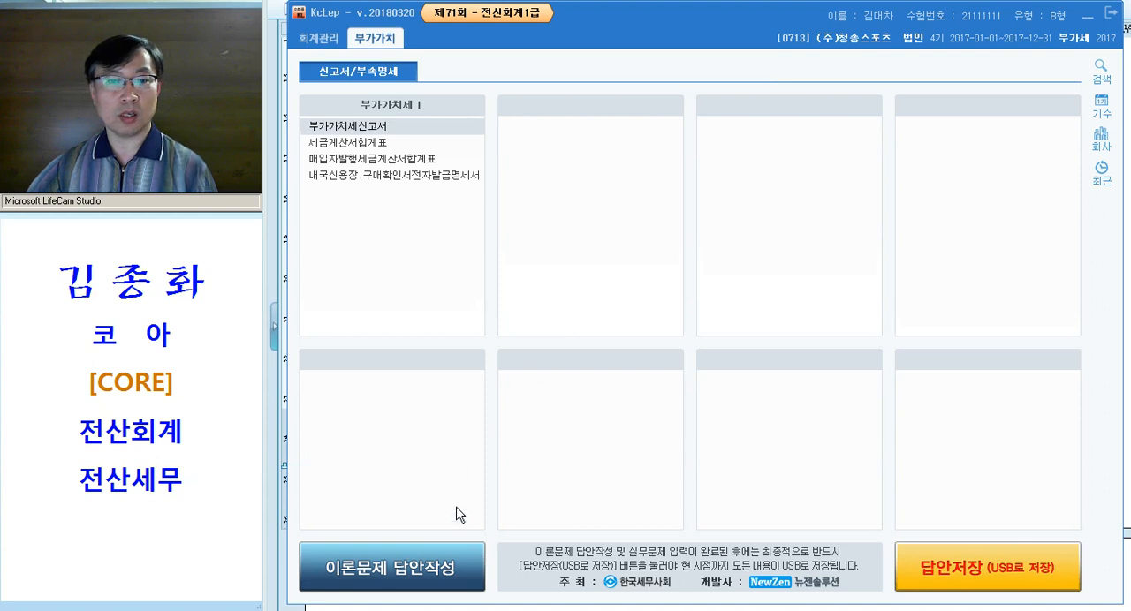
pyautogui.click(417, 556)
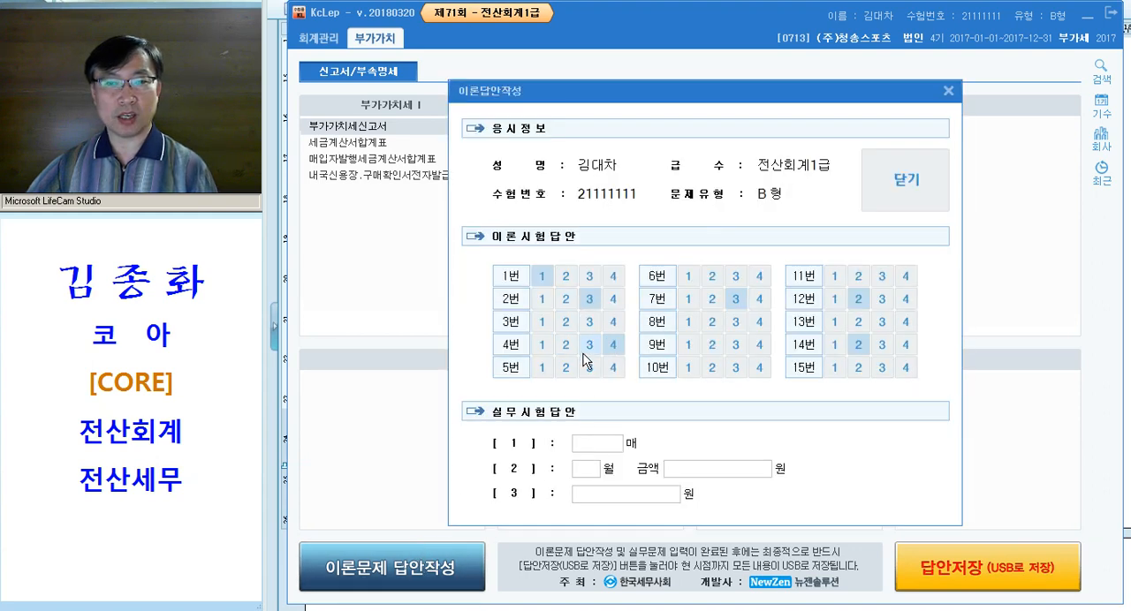
pyautogui.click(566, 322)
# Fill in the 실무시험답안 with 12매 for [1], 1월 and 592,050,000원 for [2], and 100,000원 for [3]
pyautogui.click(614, 446)
pyautogui.write('13')
pyautogui.press('Return')
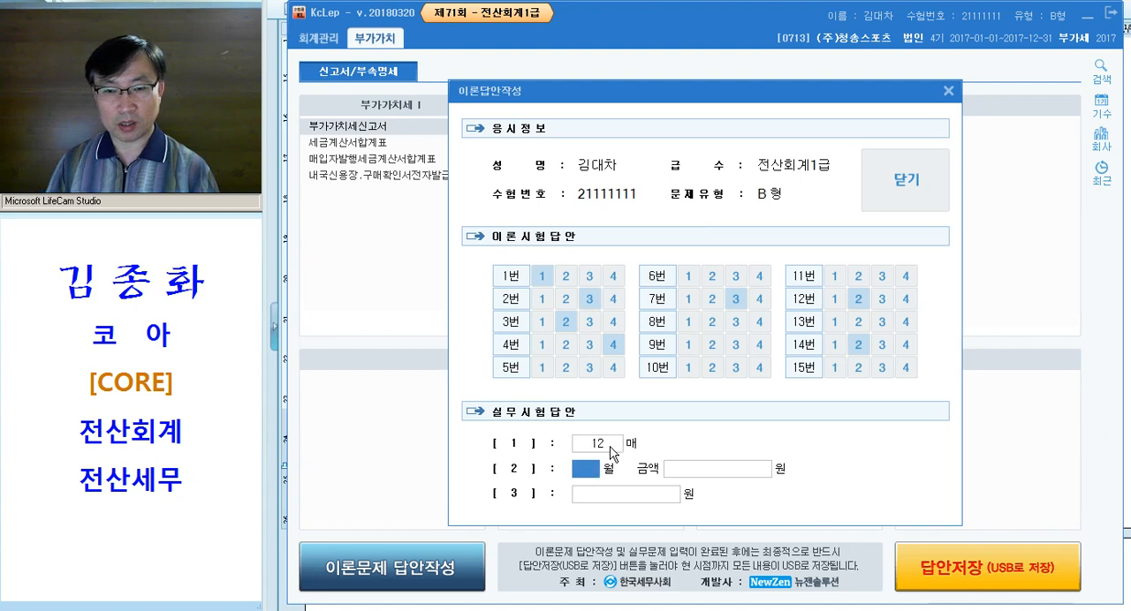
pyautogui.write('1')
pyautogui.press('Return')
pyautogui.write('5')
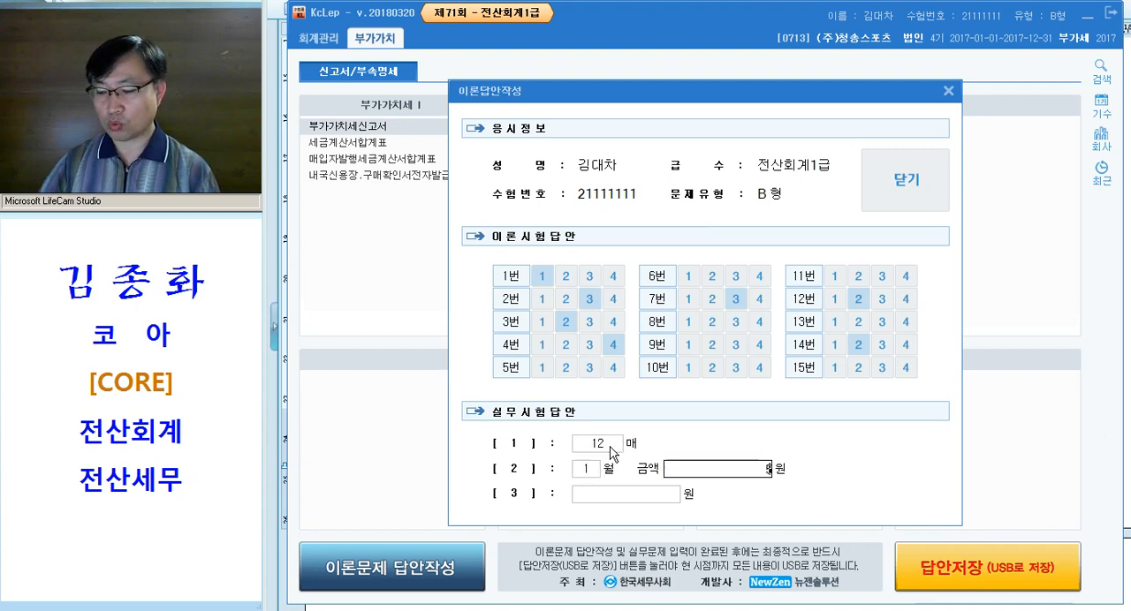
pyautogui.write('02050000')
pyautogui.press('Return')
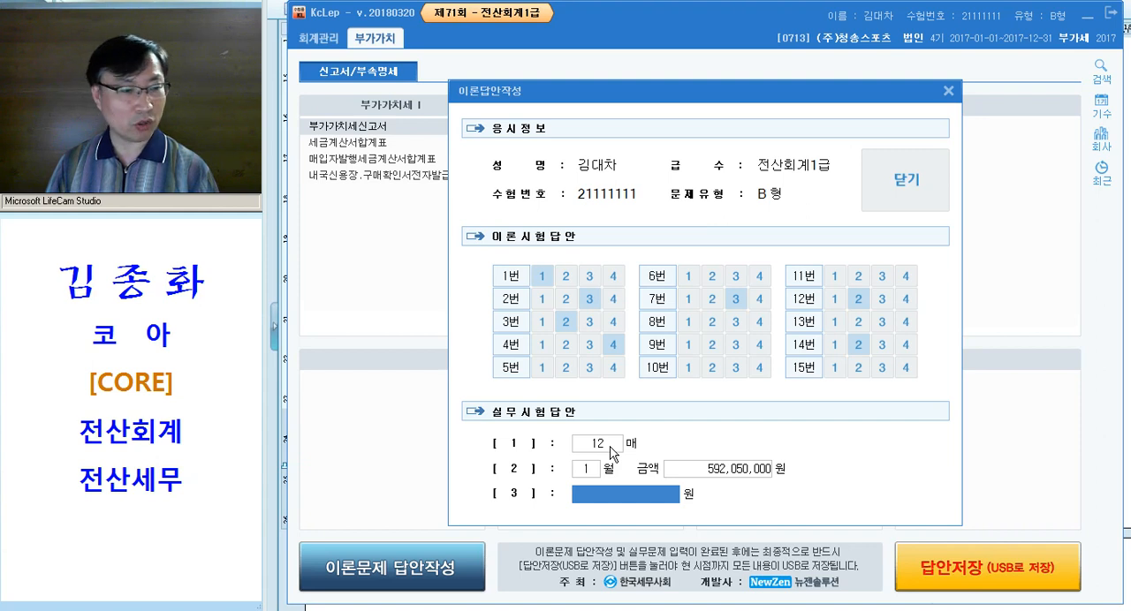
pyautogui.write('1000000')
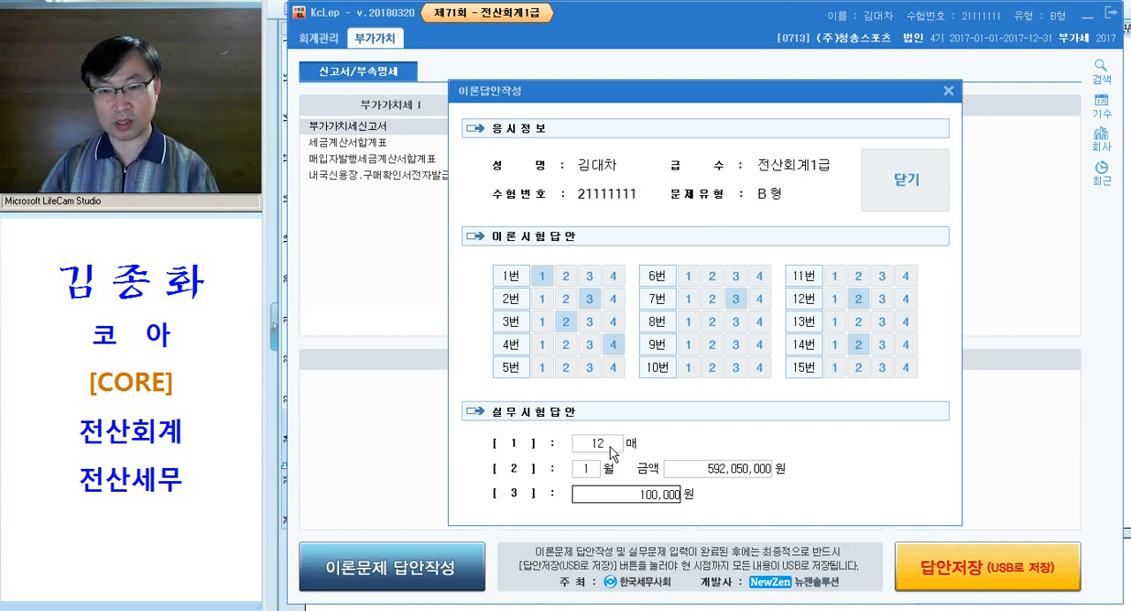
pyautogui.press('Return')
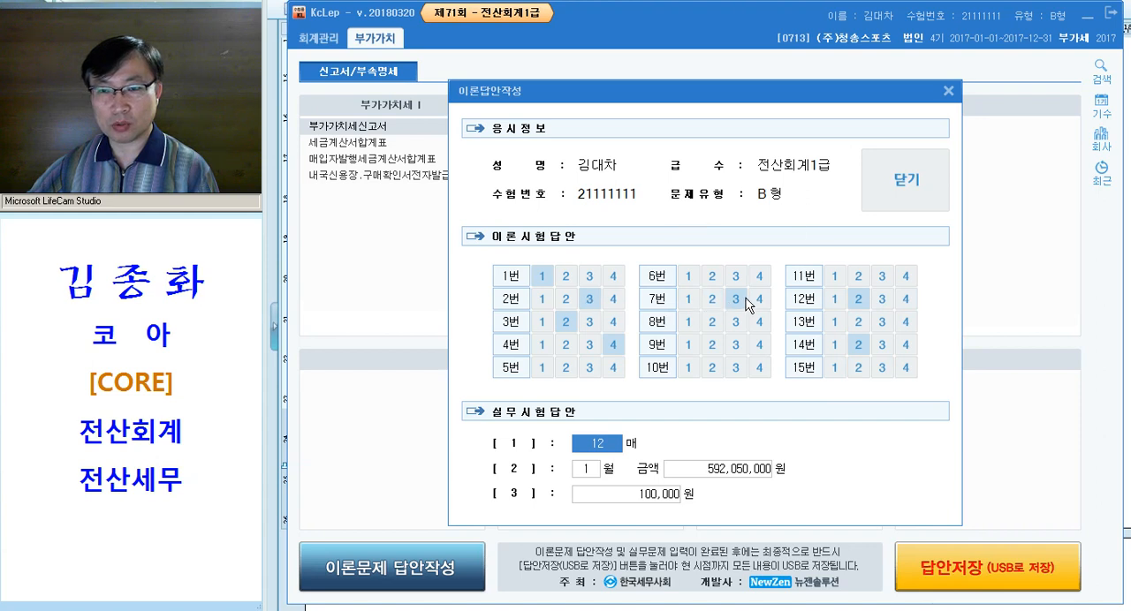
pyautogui.press('ctrl')
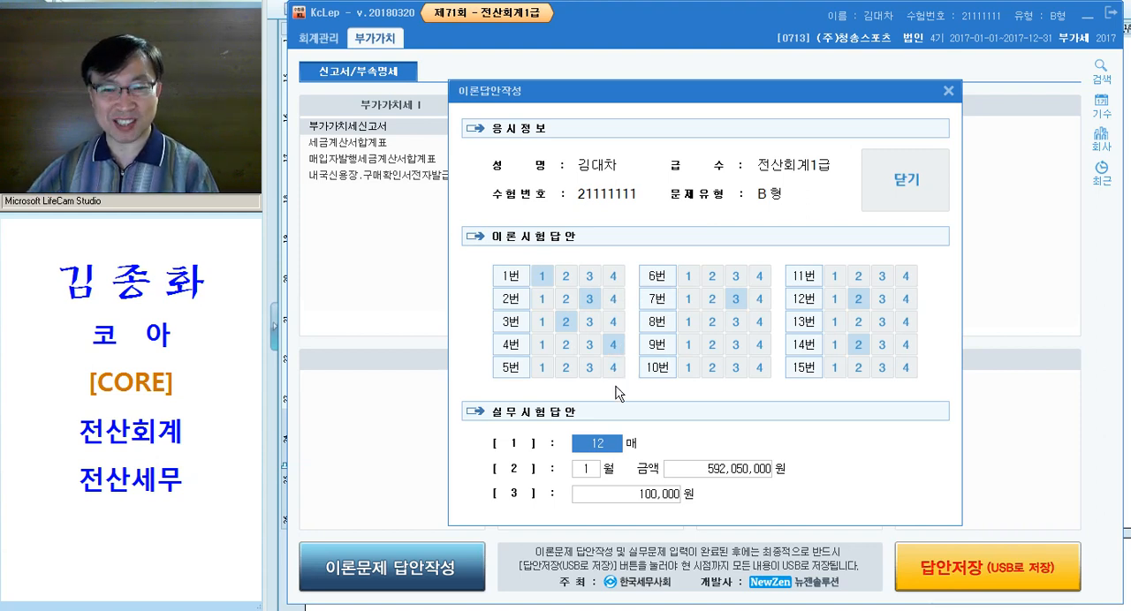
# Mark answer 1 for 5번, 6번, 8번, 9번, 10번, 11번, 13번 and 15번, and close the answer form, acknowledging its notice
pyautogui.click(541, 368)
pyautogui.click(688, 275)
pyautogui.click(688, 322)
pyautogui.click(689, 368)
pyautogui.click(835, 276)
pyautogui.click(834, 322)
pyautogui.click(834, 368)
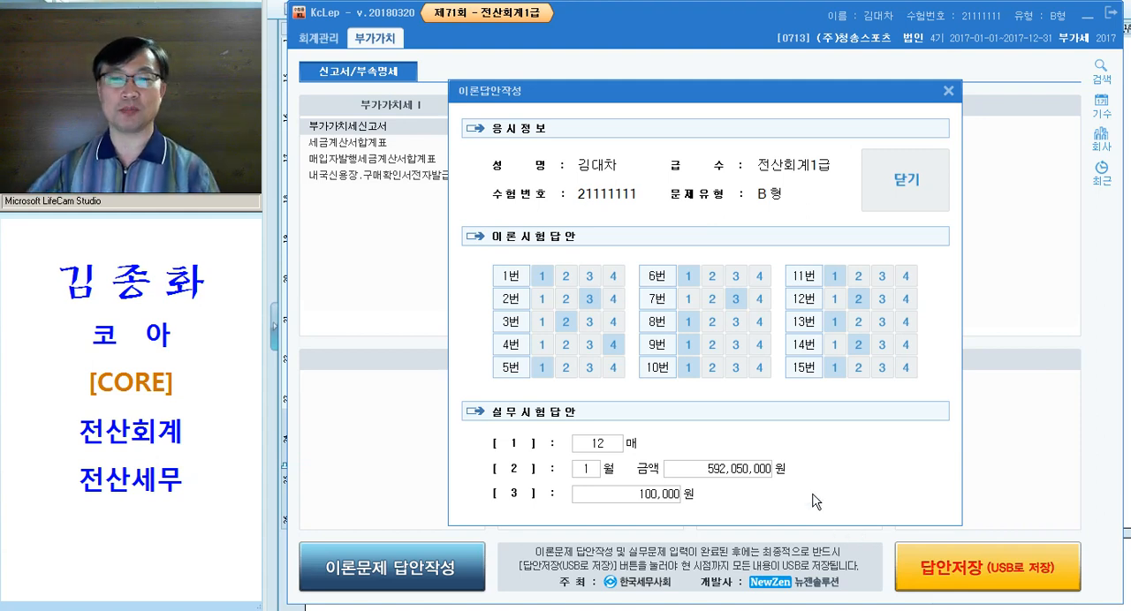
pyautogui.click(894, 207)
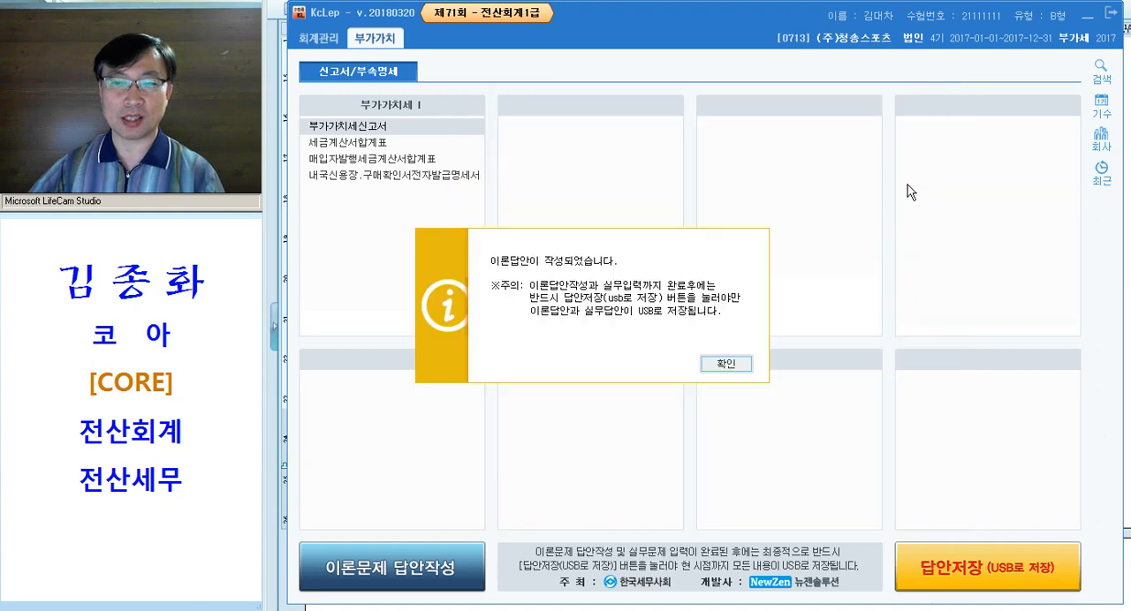
pyautogui.click(729, 364)
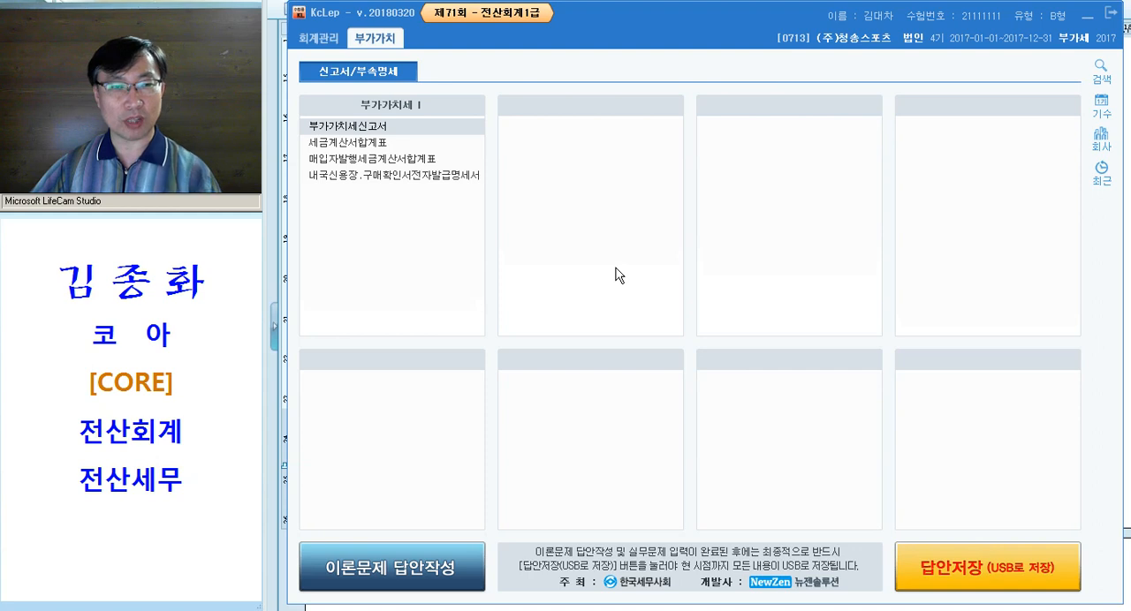
# Save the theory and practical exam answers to USB, acknowledge the save message, and exit the exam program
pyautogui.click(1018, 574)
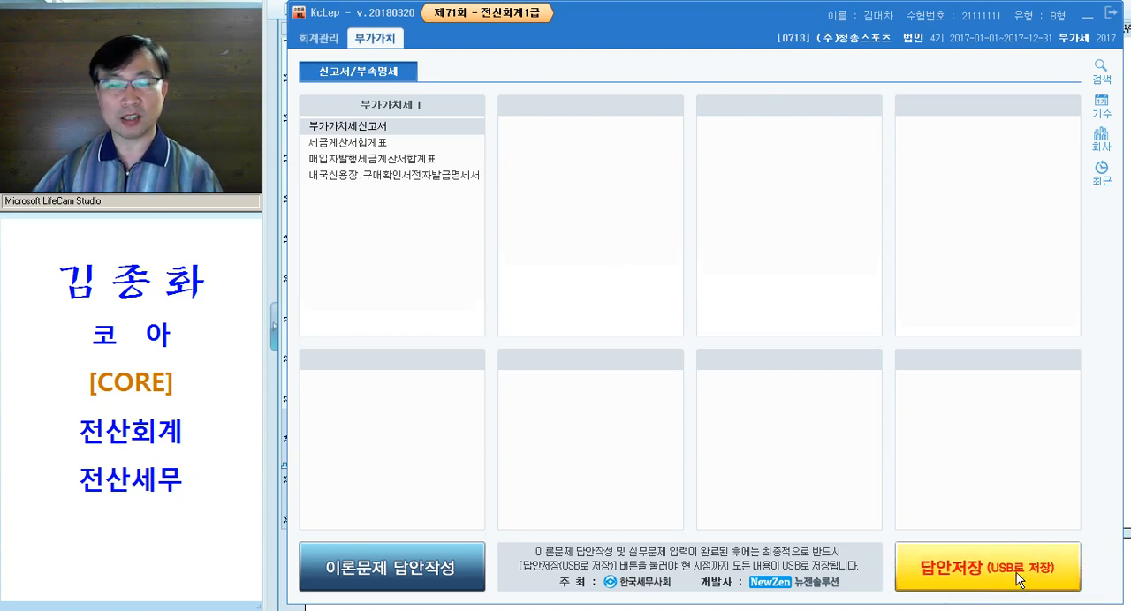
pyautogui.click(789, 347)
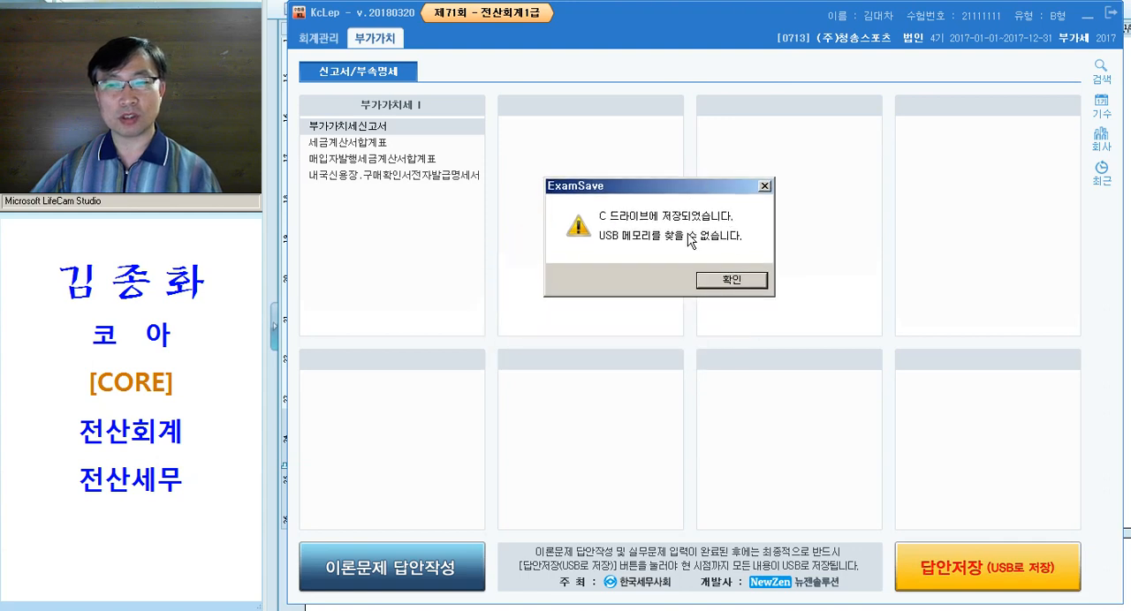
pyautogui.click(648, 237)
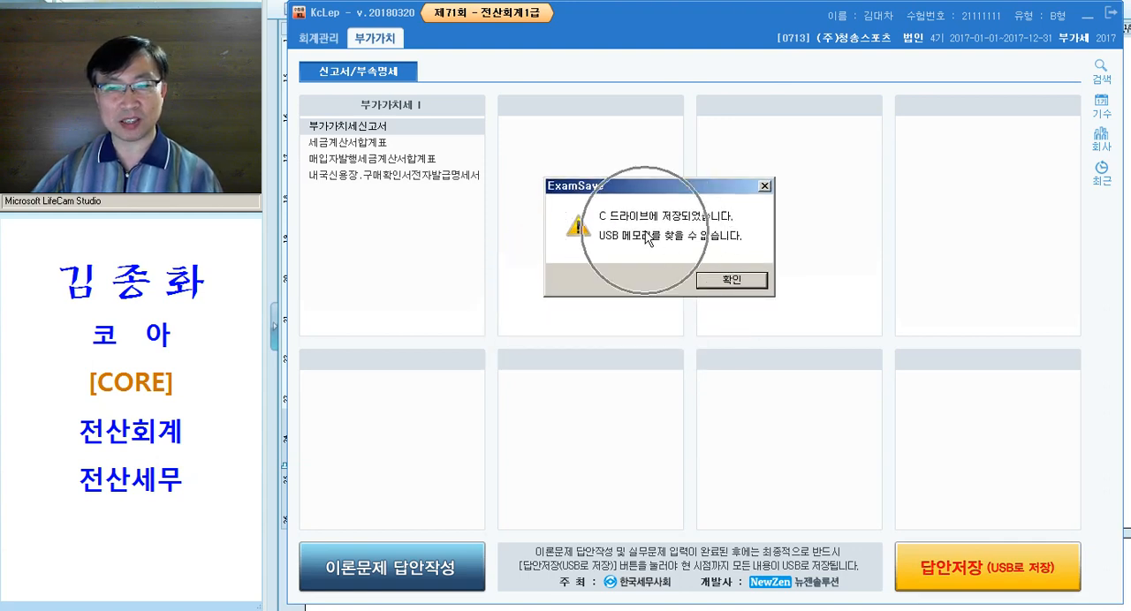
pyautogui.click(658, 244)
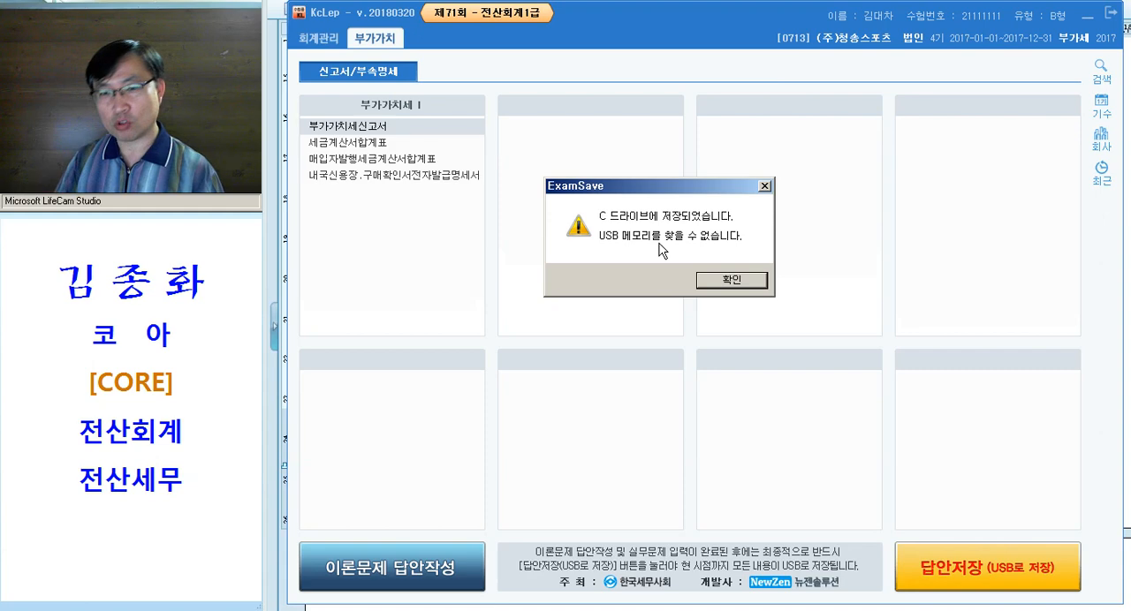
pyautogui.click(708, 289)
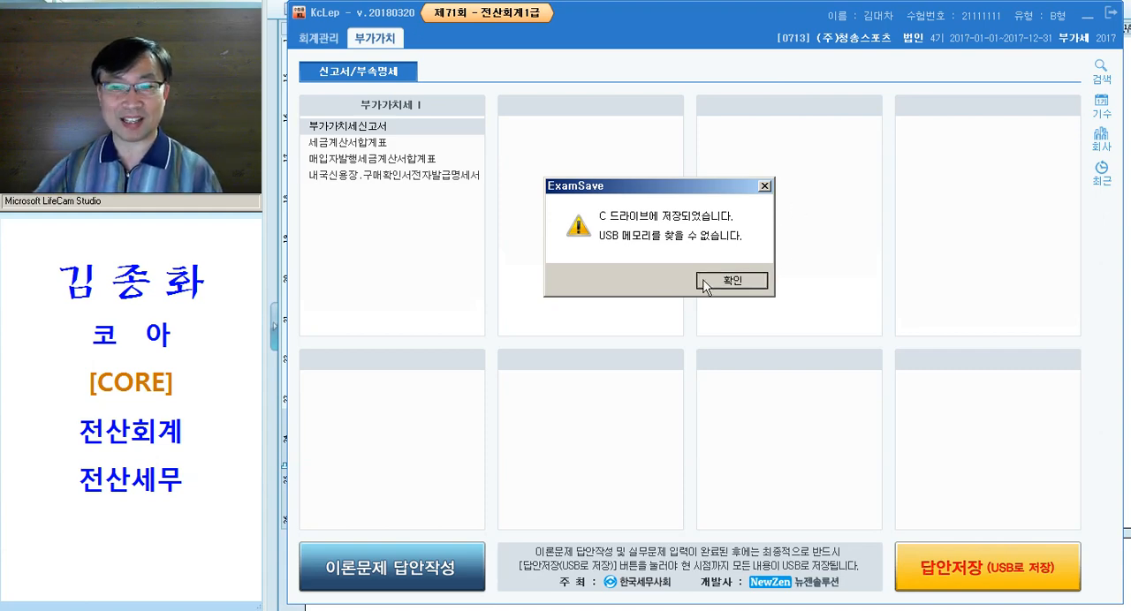
pyautogui.click(1111, 14)
pyautogui.click(716, 330)
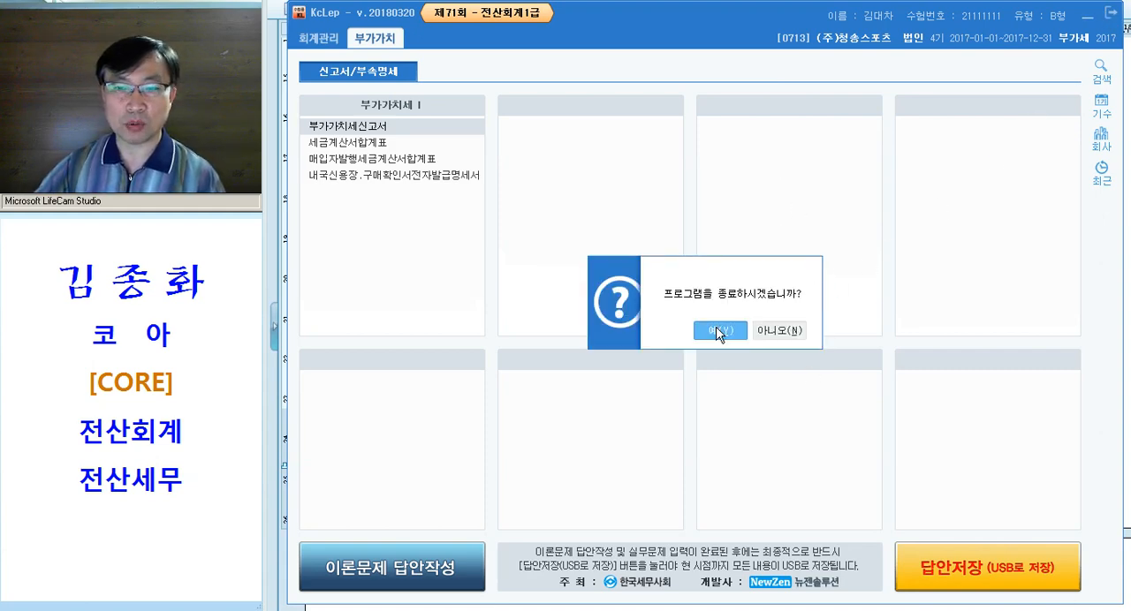